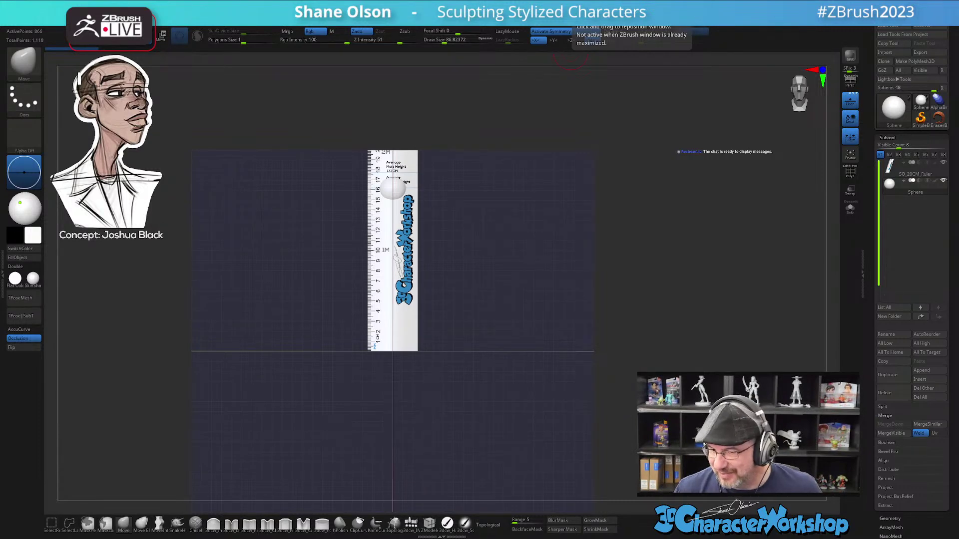
- Hide the ruler subtool, leaving only the sphere visible
click(944, 164)
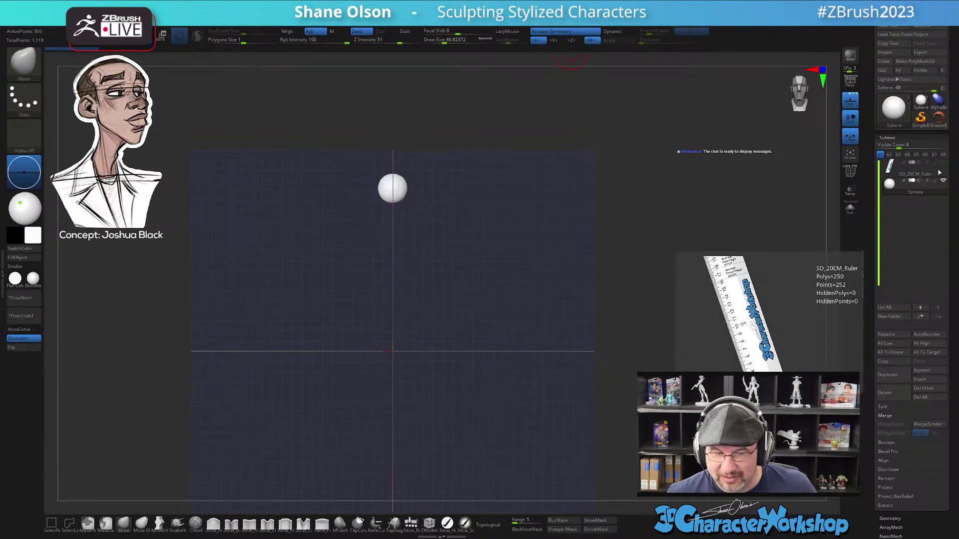
alt+drag(460, 315, 467, 387)
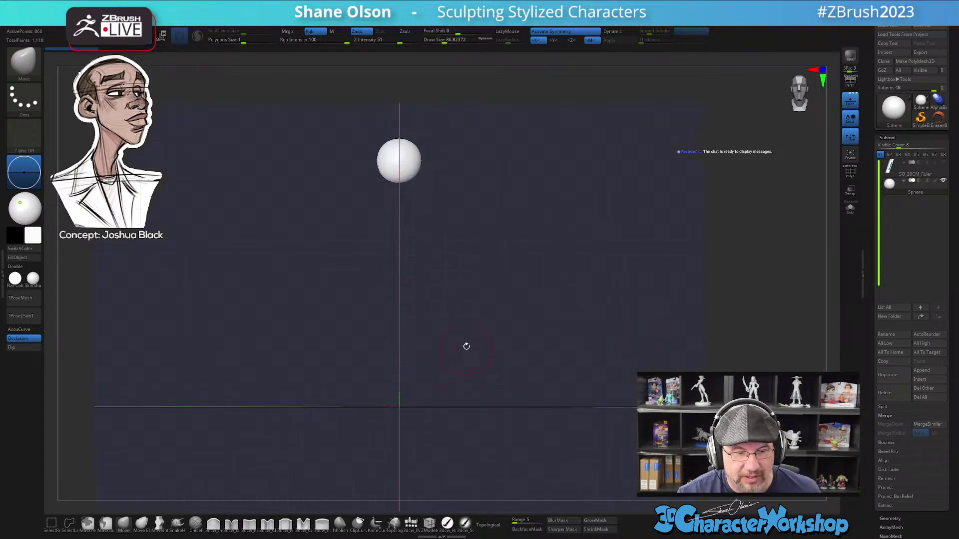
alt+drag(471, 348, 504, 419)
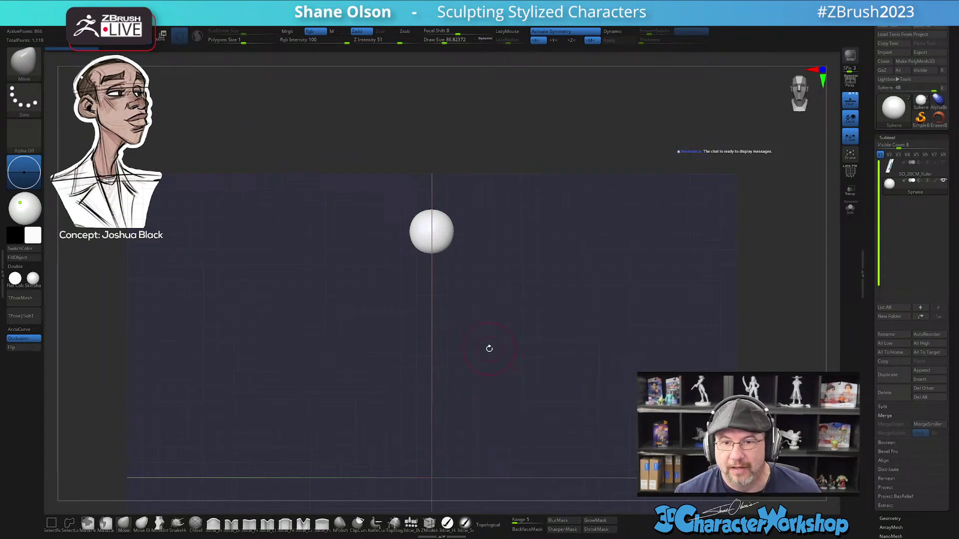
- Scale the sphere up uniformly, lower it to floor level, and hide the floor grid
key(w)
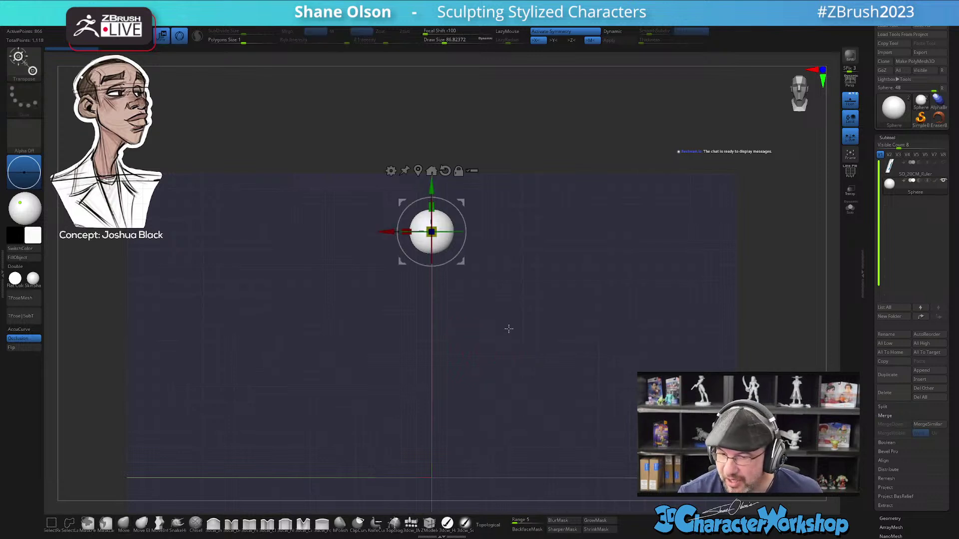
drag(442, 225, 490, 171)
drag(432, 186, 432, 409)
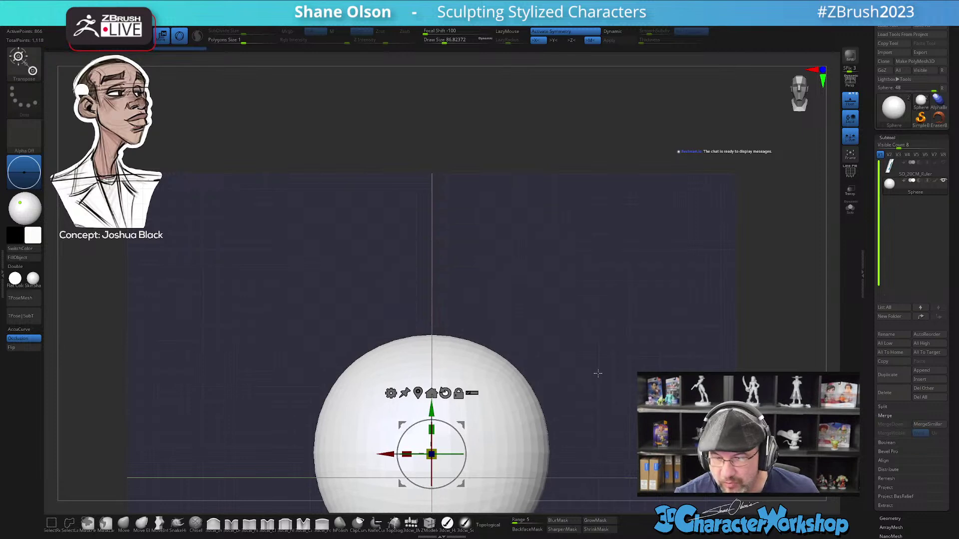
alt+drag(598, 374, 606, 293)
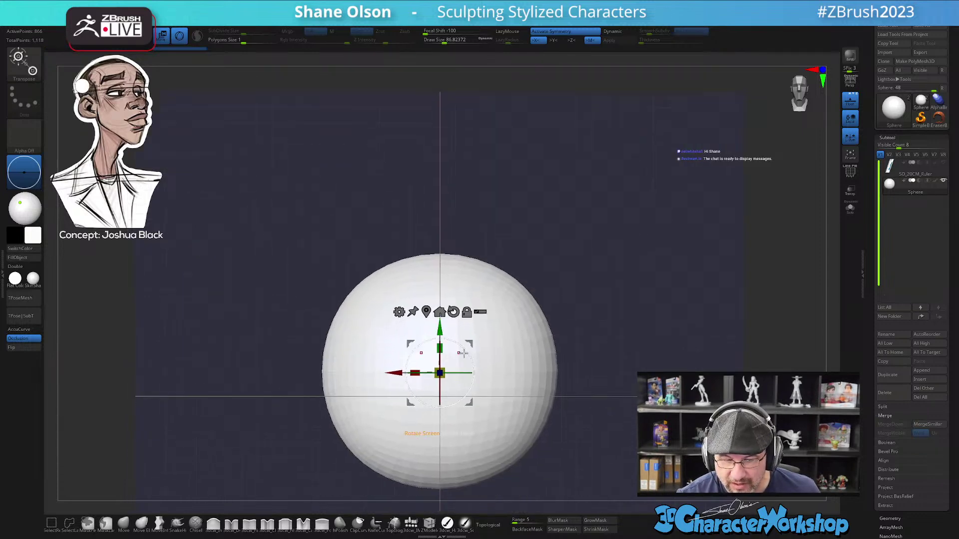
drag(445, 368, 454, 355)
alt+drag(569, 349, 563, 310)
alt+drag(584, 336, 568, 307)
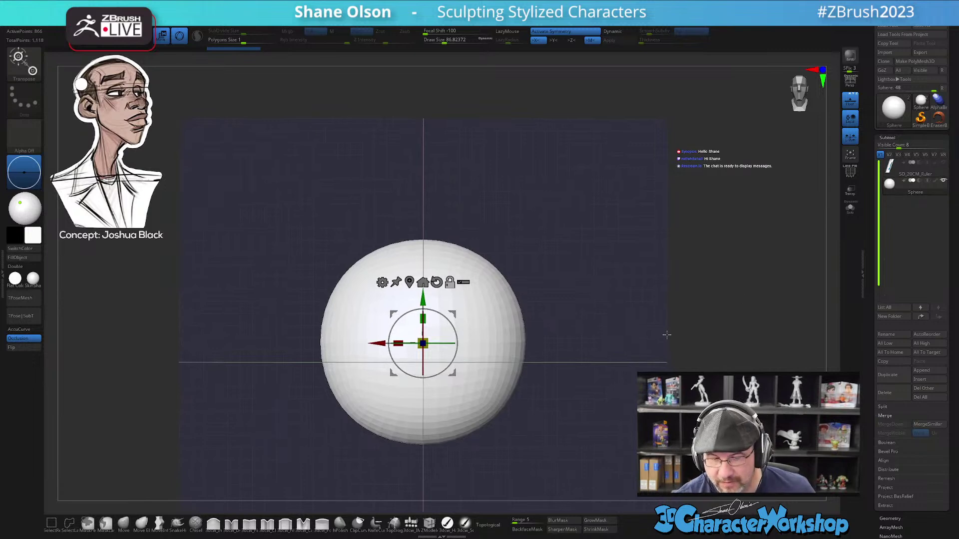
key(shift+p)
- Subdivide the sphere three times
key(ctrl)
key(ctrl+d)
key(ctrl+d)
alt+drag(548, 349, 548, 295)
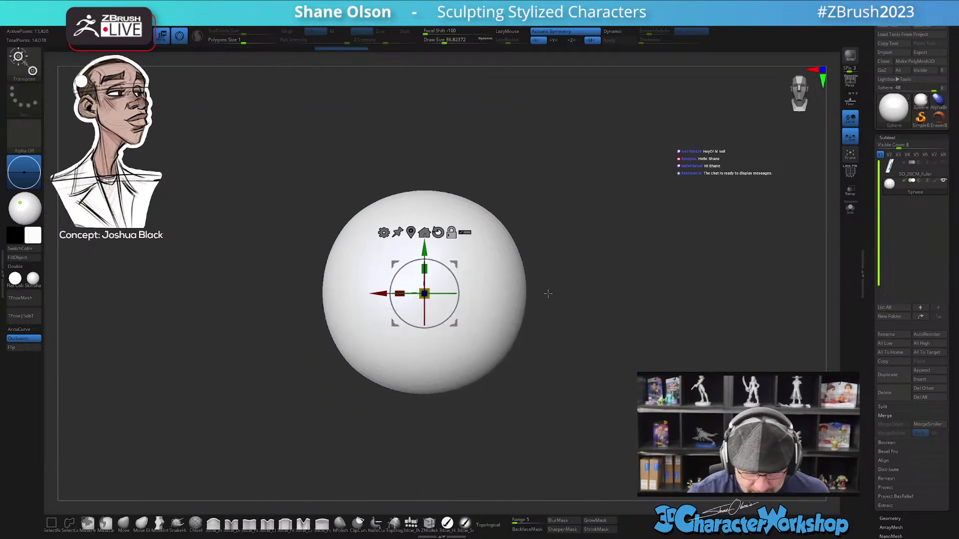
key(ctrl+f)
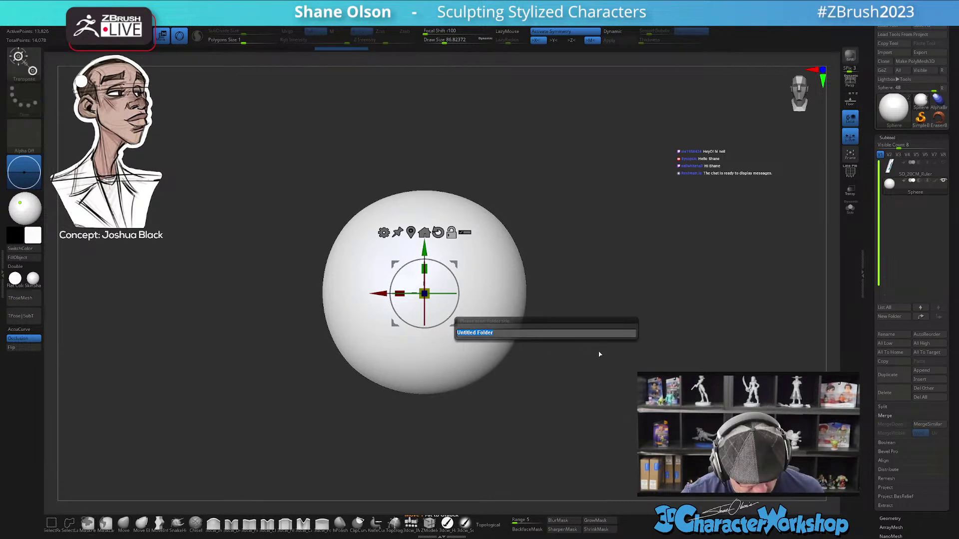
key(Escape)
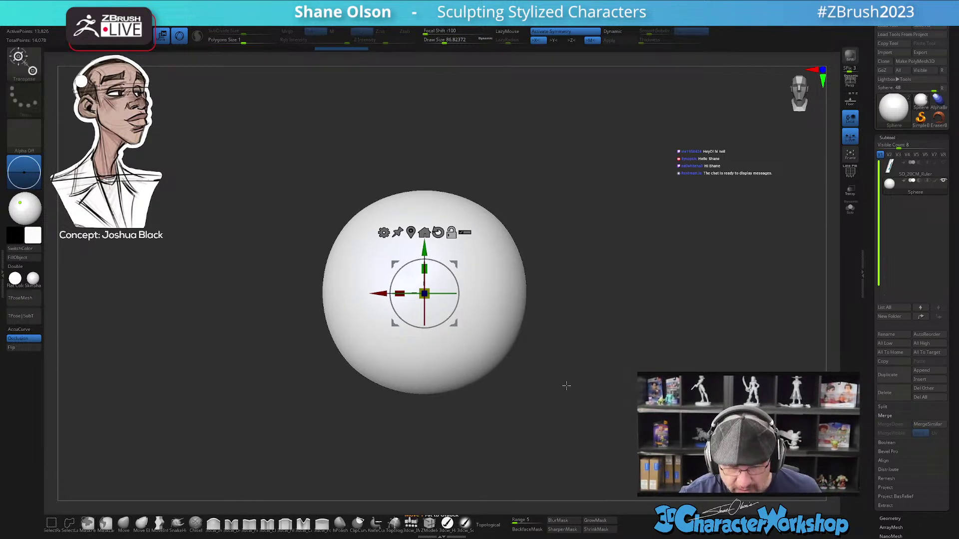
key(ctrl+d)
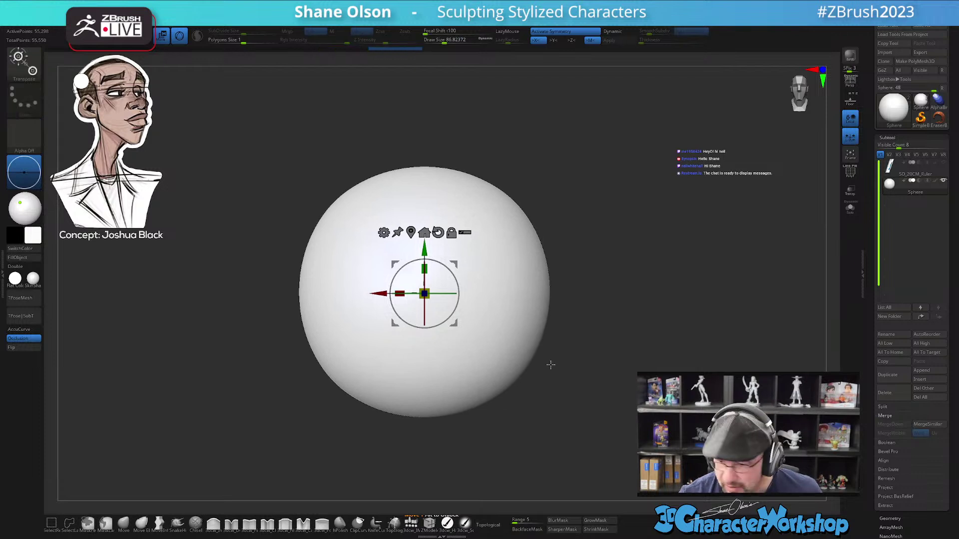
- Show the polyframe and replace the sphere's subdivision levels with Dynamic Subdiv, choosing Always YES for its auto-activation
scroll(897, 410, down, 5)
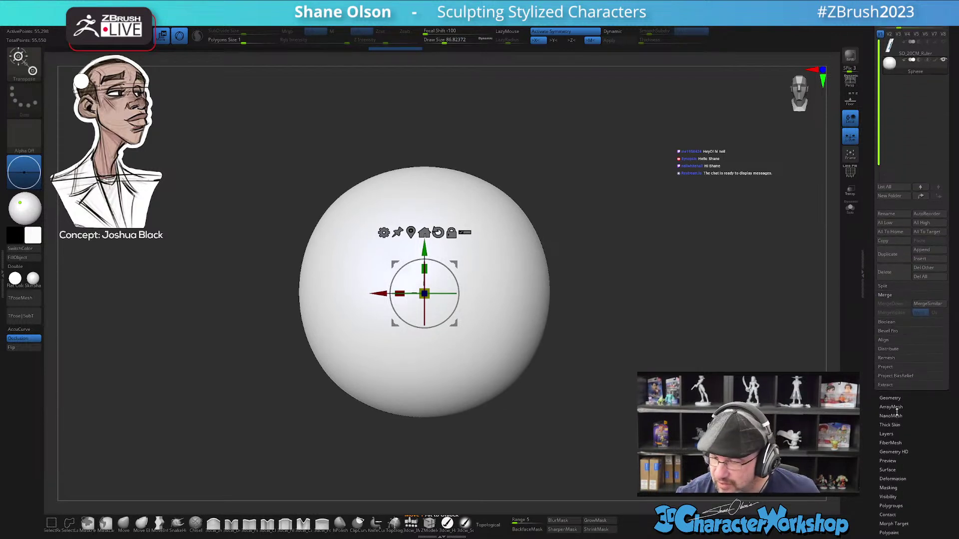
key(shift+f)
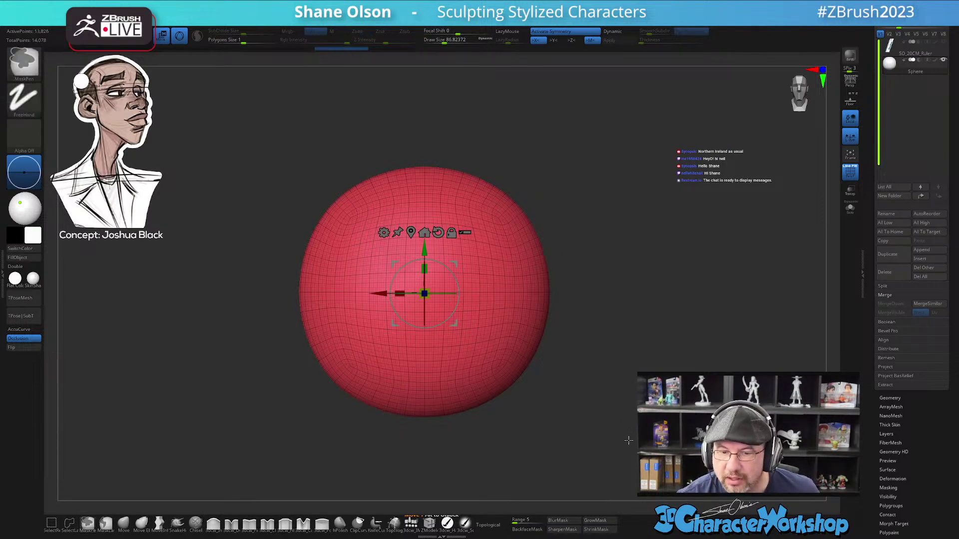
click(891, 398)
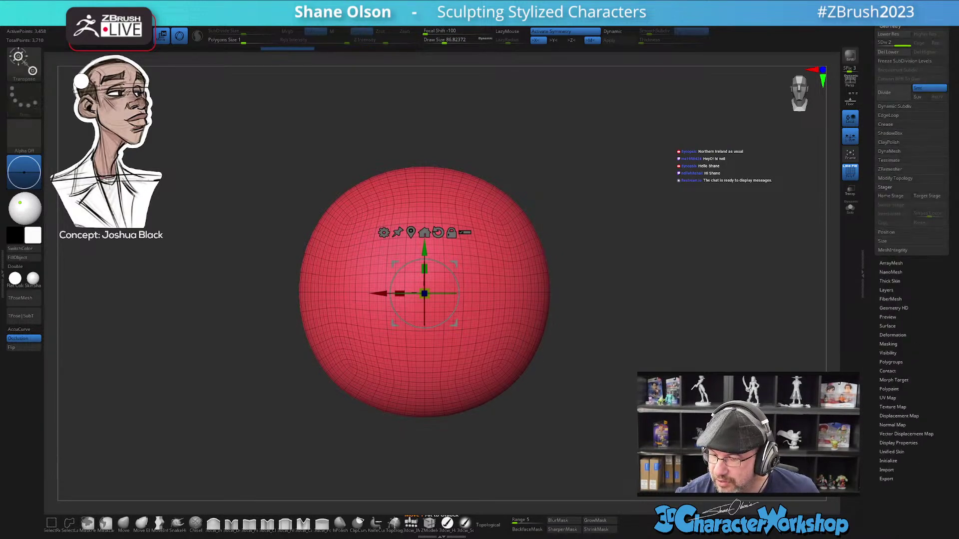
key(shift+d)
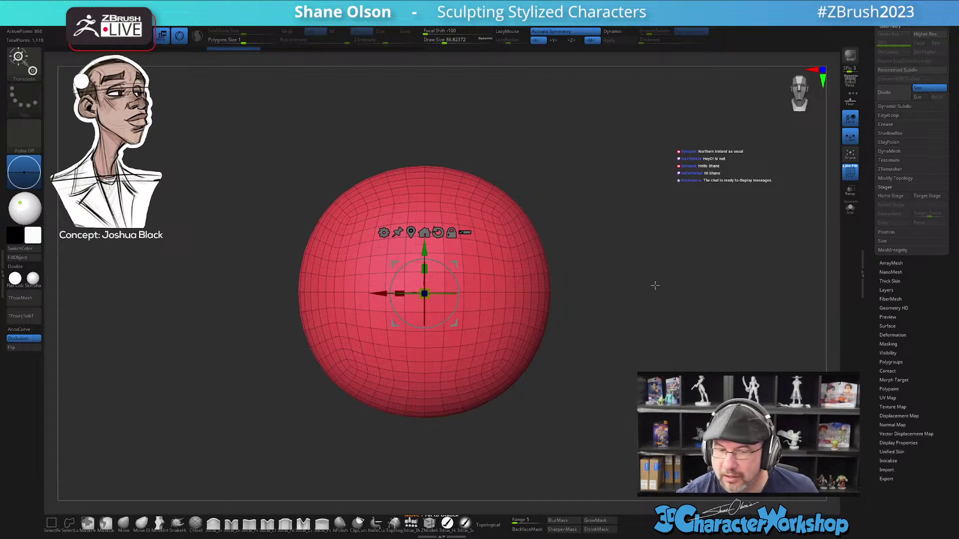
key(shift+d)
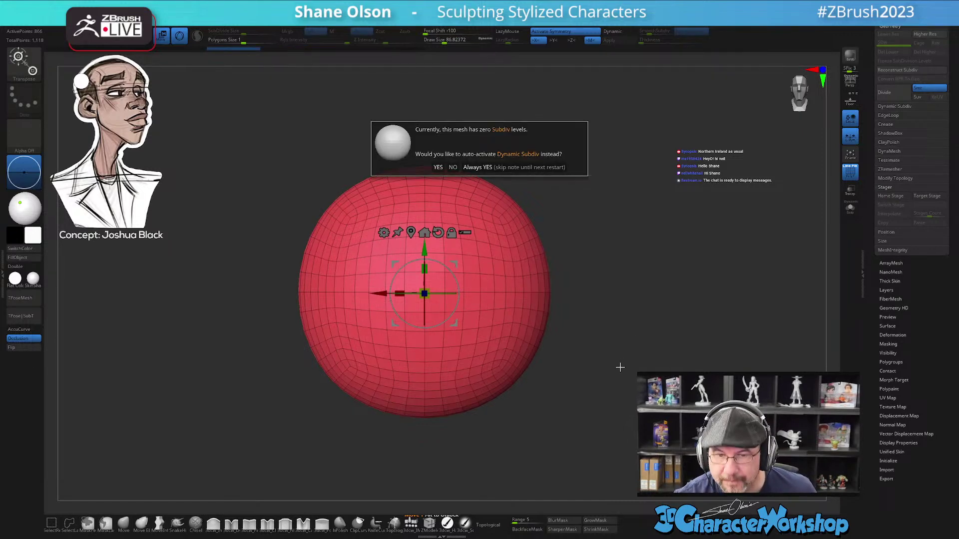
click(490, 168)
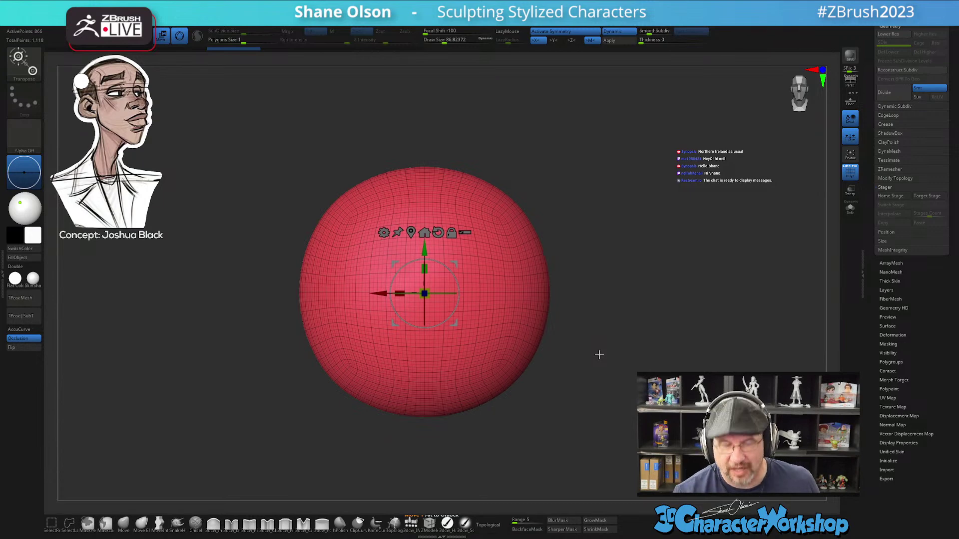
- Duplicate the sphere within the same subtool by moving a copy straight down, leaving the original masked
ctrl+right_drag(566, 288, 562, 302)
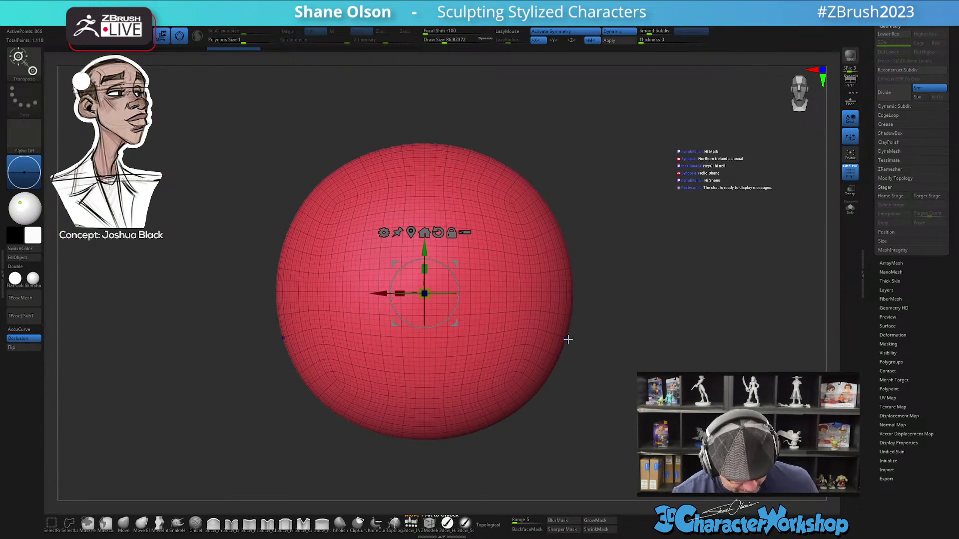
alt+right_drag(505, 267, 503, 228)
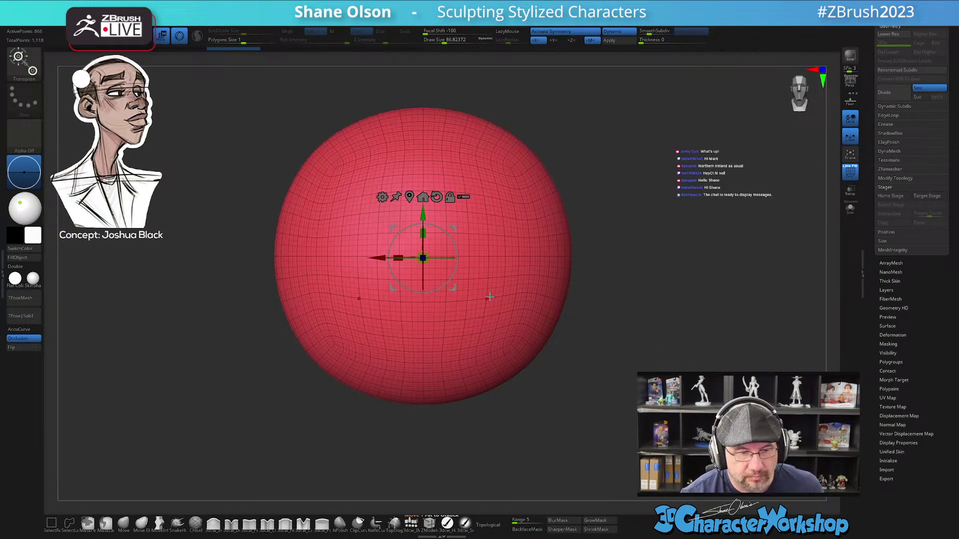
alt+right_drag(439, 212, 447, 185)
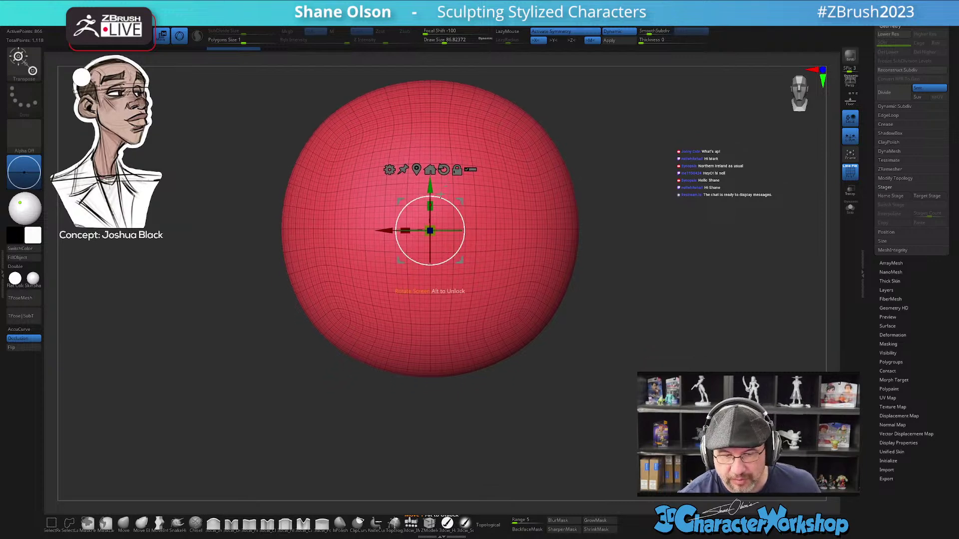
ctrl+drag(432, 199, 429, 282)
alt+drag(642, 364, 654, 385)
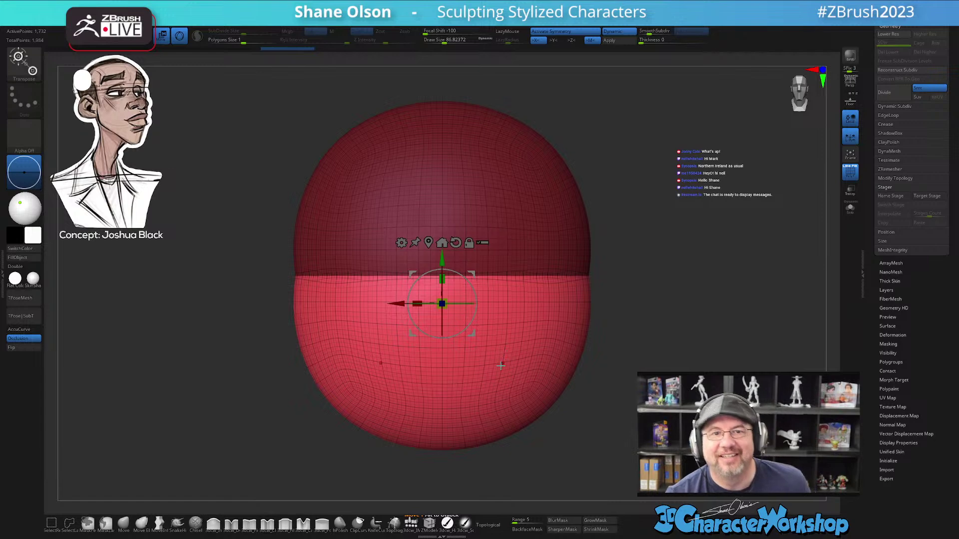
- In side view, position the unmasked copy forward and below the cranium sphere, and narrow it front to back
right_drag(473, 341, 520, 375)
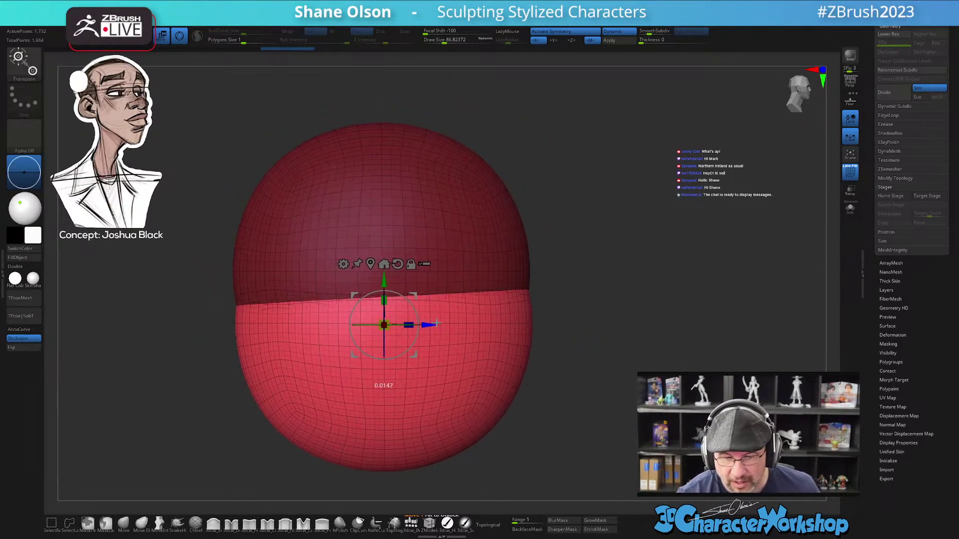
drag(439, 326, 505, 326)
ctrl+right_drag(554, 331, 548, 314)
alt+right_drag(548, 315, 543, 289)
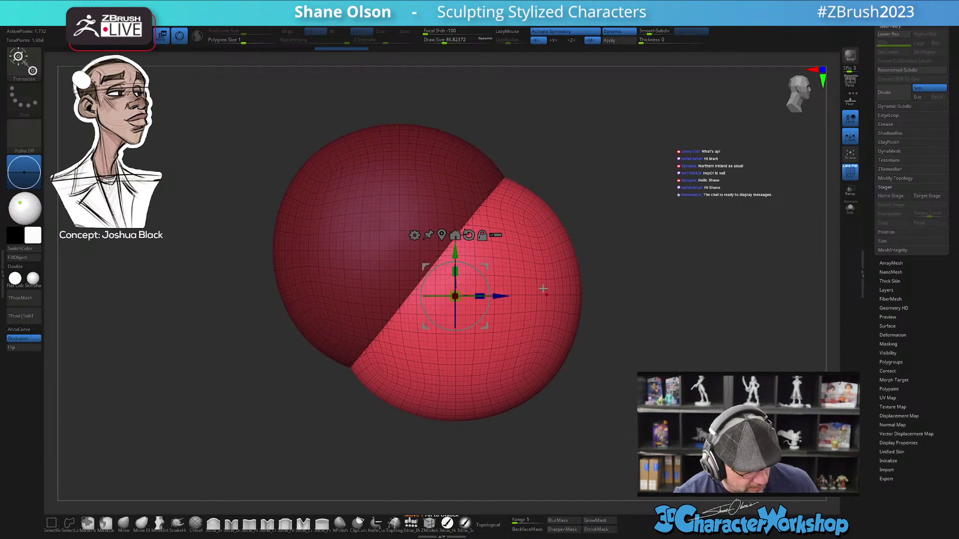
alt+right_drag(599, 368, 596, 351)
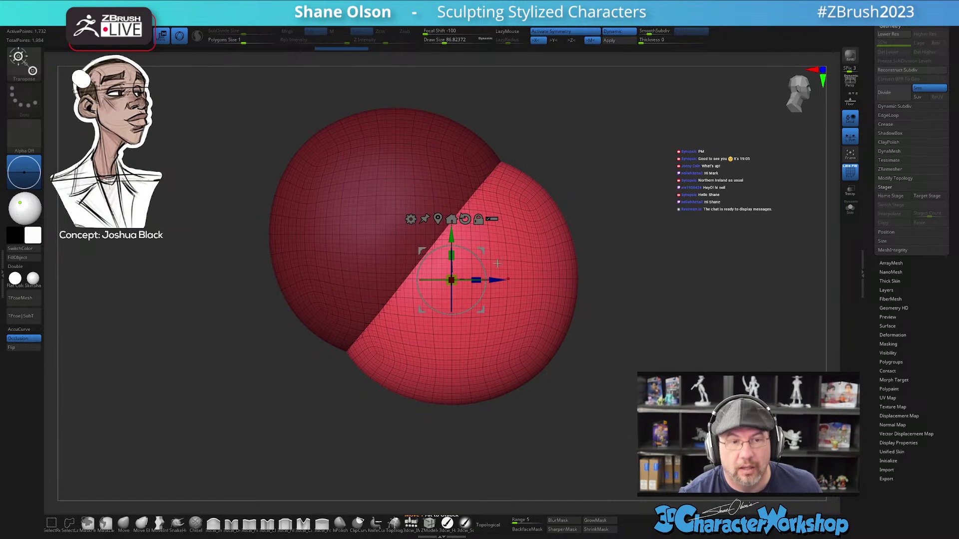
drag(482, 250, 483, 284)
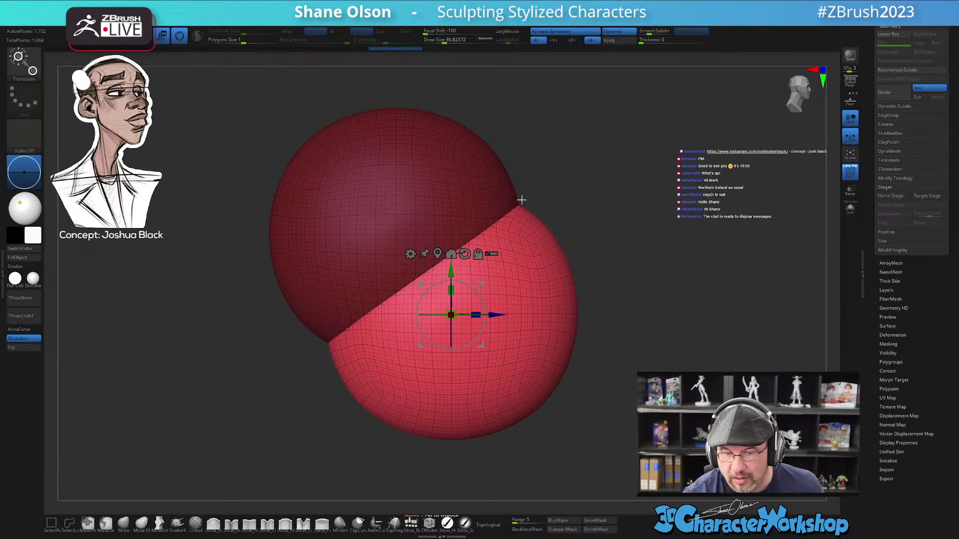
drag(451, 314, 451, 314)
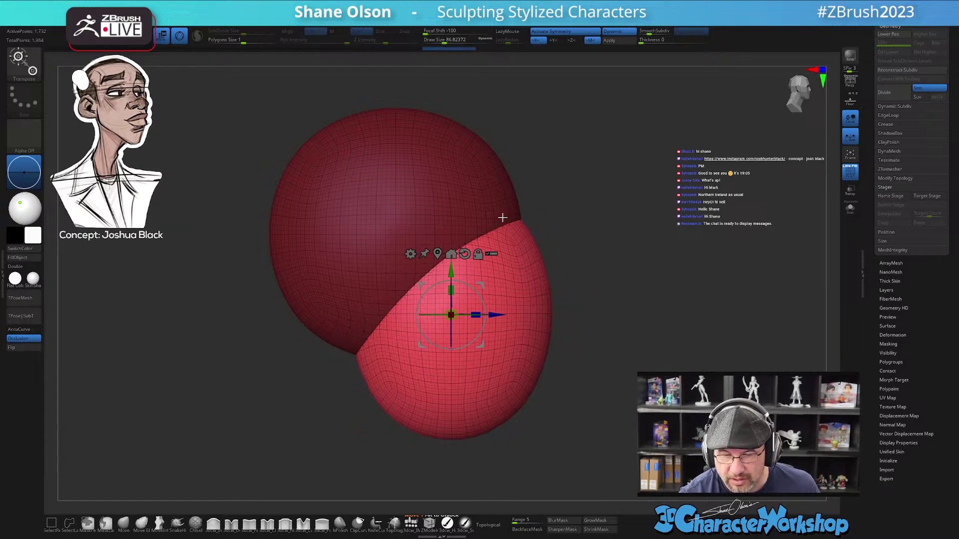
- Choose the Move brush with a draw size of about 239 and make the lower sphere its own polygroup
drag(525, 399, 530, 378)
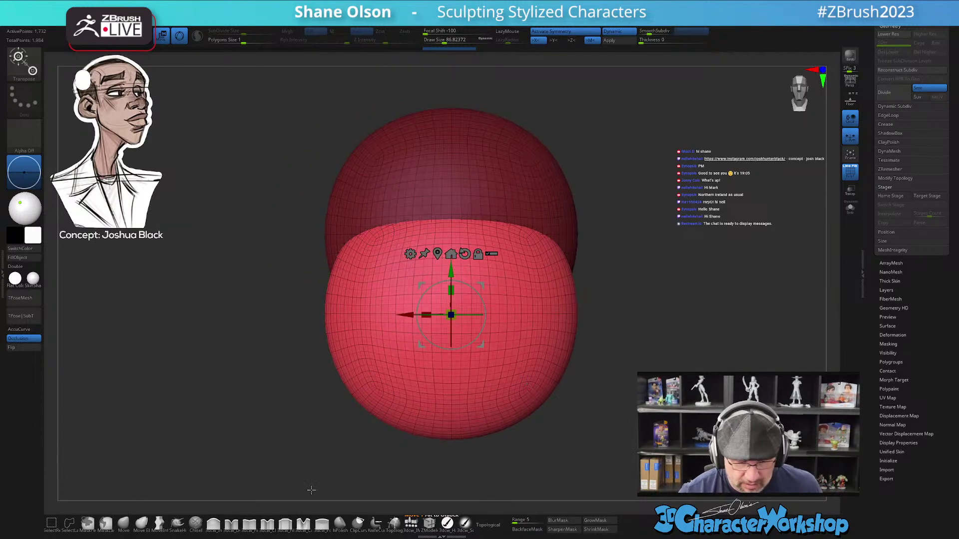
click(123, 524)
key(s)
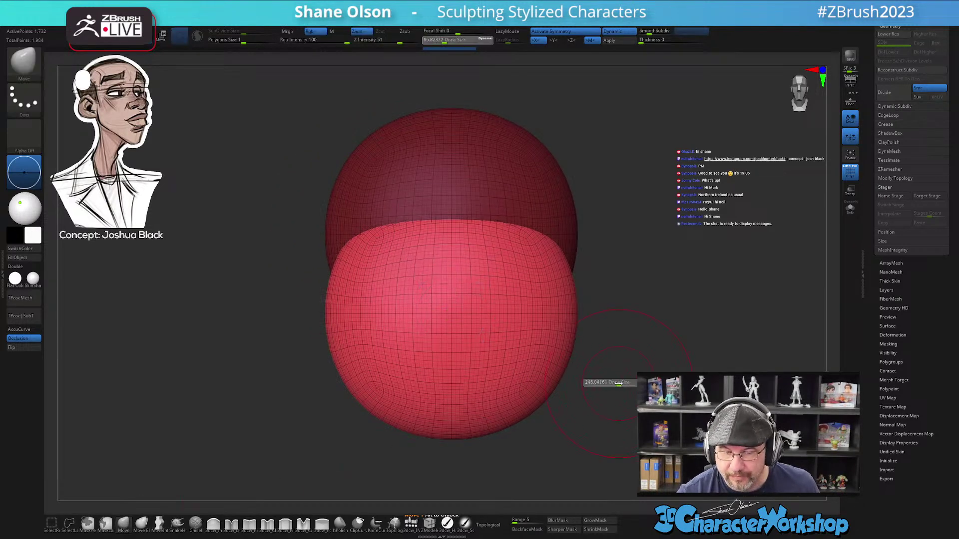
ctrl+click(615, 364)
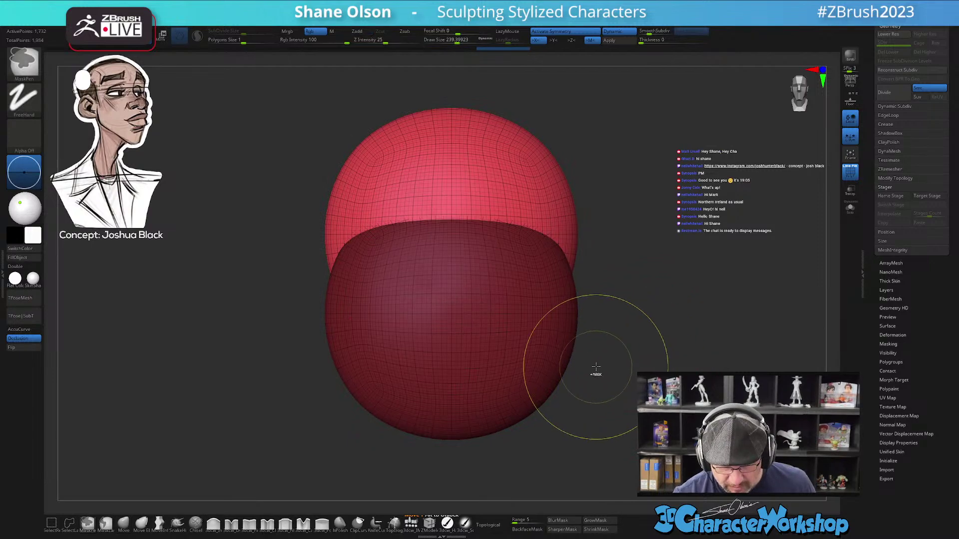
key(ctrl+w)
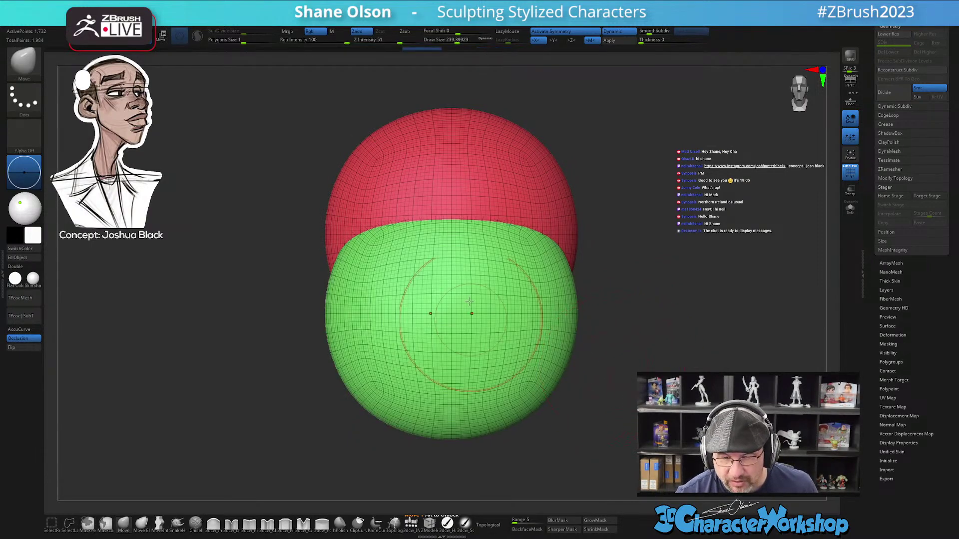
- Mask the upper sphere's polygroup so only the lower sphere can be sculpted, and return to the Move brush
drag(597, 344, 649, 387)
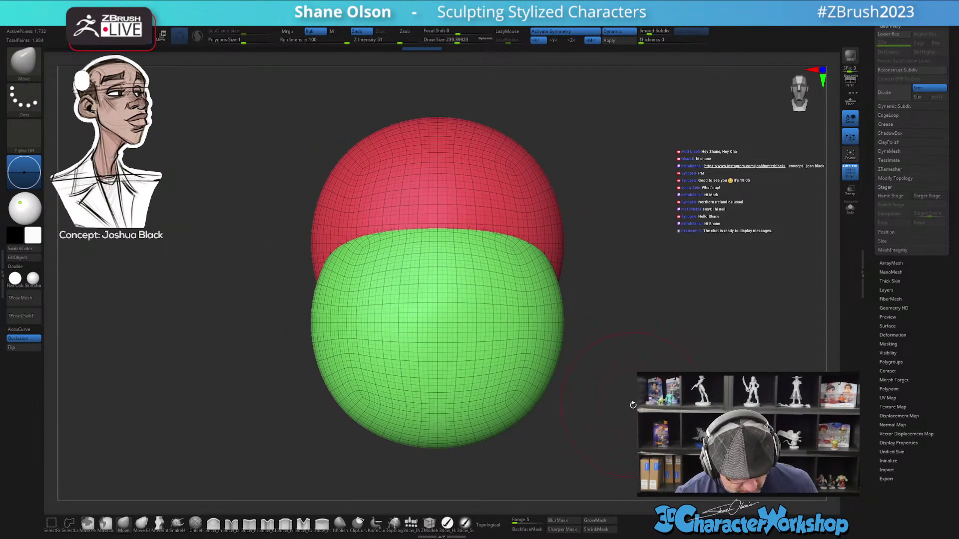
key(w)
ctrl+click(520, 386)
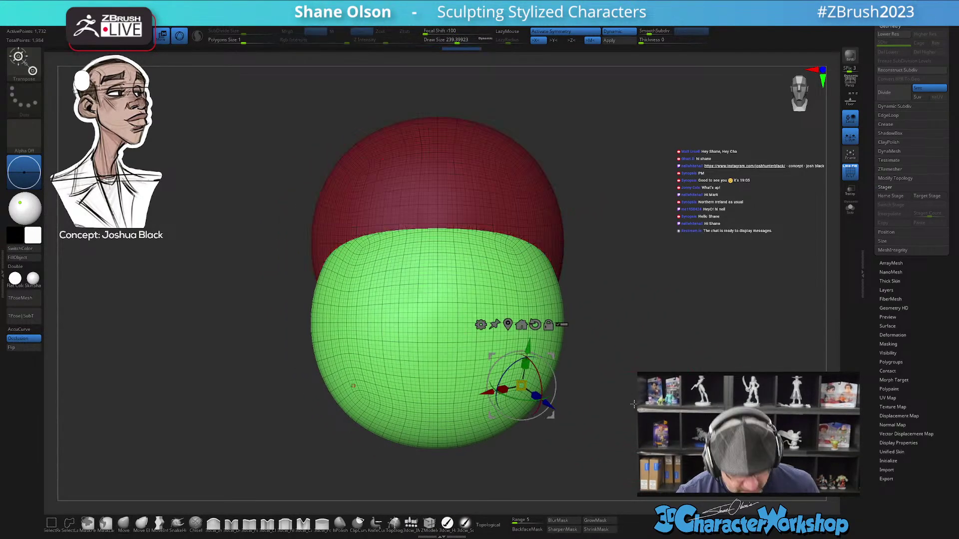
key(q)
- Set the Move brush's draw size to about 400 and reshape the lower sphere's upper sides where they meet the cranium
alt+drag(631, 393, 619, 409)
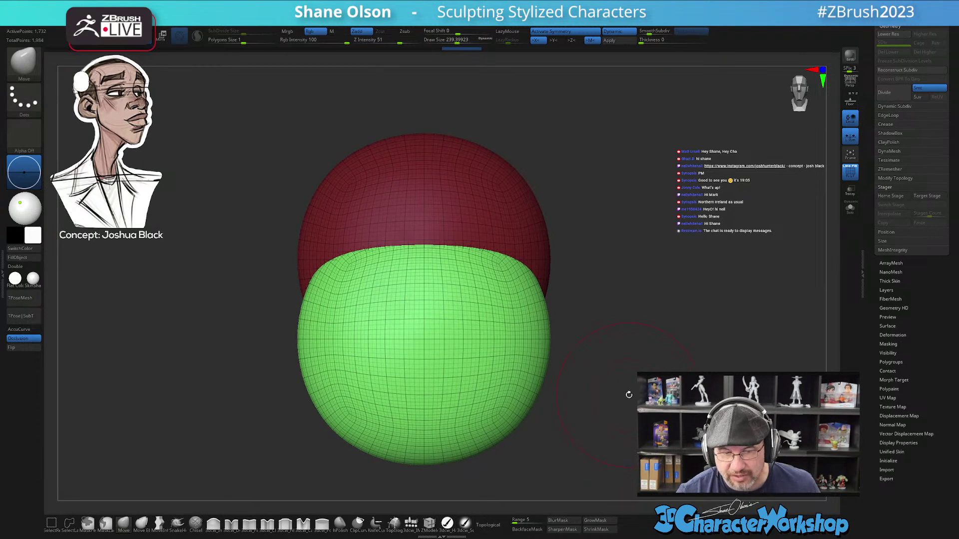
key(s)
drag(581, 381, 596, 381)
mouse_move(601, 364)
alt+mouse_down()
mouse_move(586, 387)
mouse_move(582, 364)
alt+mouse_up()
drag(517, 287, 532, 274)
mouse_move(594, 288)
mouse_down()
mouse_move(547, 288)
mouse_move(620, 274)
mouse_up()
right_drag(549, 290, 595, 293)
drag(595, 293, 609, 285)
mouse_move(618, 338)
right_down()
mouse_move(585, 354)
mouse_move(520, 337)
right_up()
drag(521, 337, 519, 339)
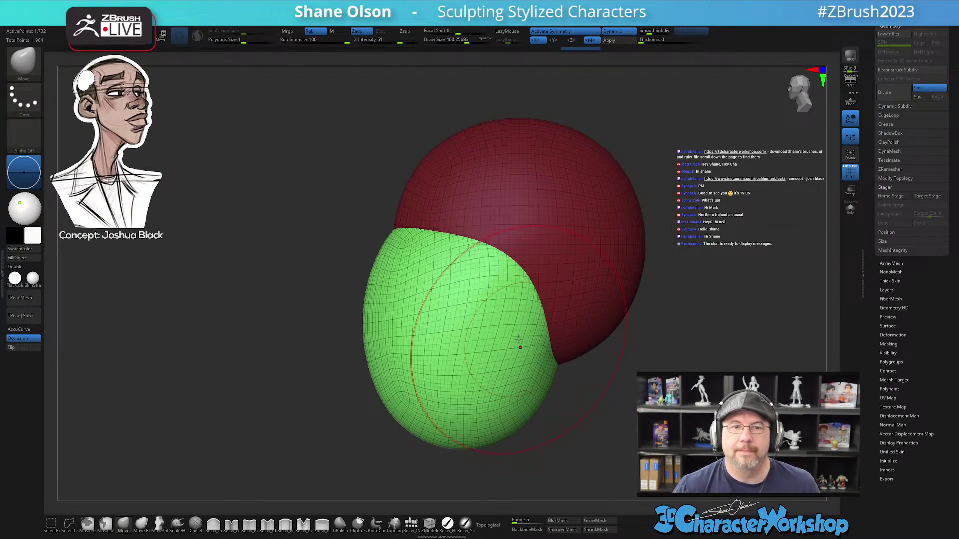
alt+right_drag(533, 368, 484, 360)
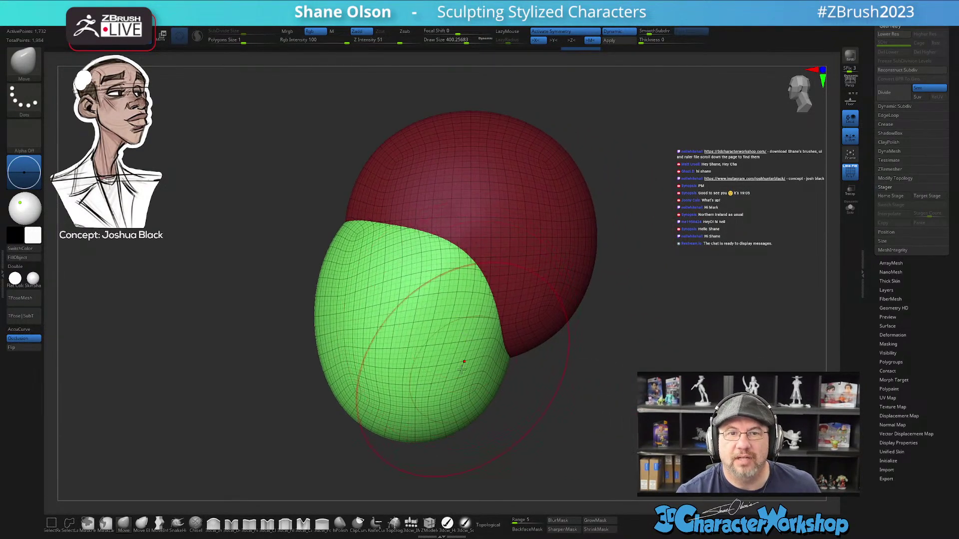
- Enlarge the Move brush to about 468 and push the lower sphere's underside up and inward, tapering it into a jaw and chin
key(s)
drag(419, 389, 424, 389)
drag(461, 427, 463, 398)
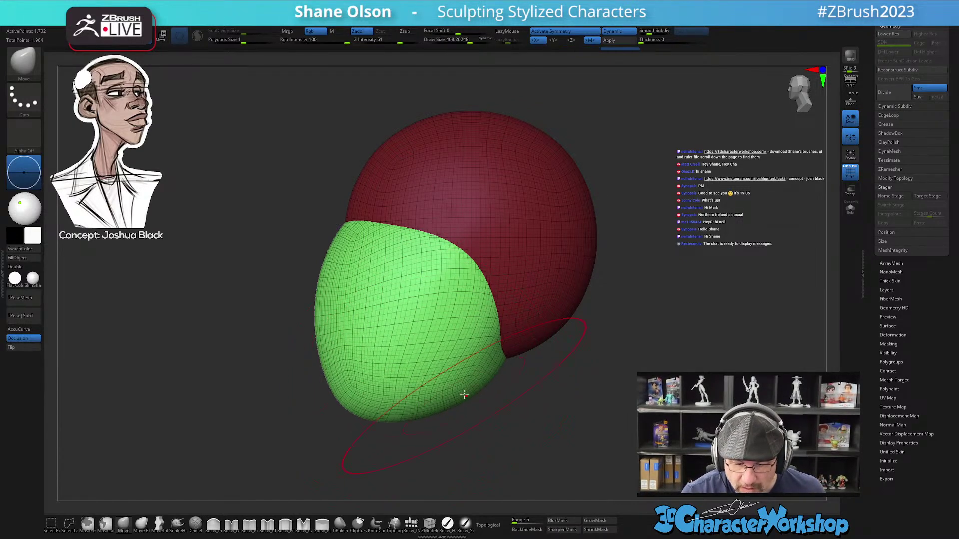
mouse_move(403, 394)
mouse_down()
mouse_move(396, 397)
mouse_move(480, 406)
mouse_move(540, 387)
mouse_move(521, 391)
mouse_move(463, 373)
mouse_up()
mouse_move(533, 392)
mouse_down()
mouse_move(485, 358)
mouse_move(531, 369)
mouse_up()
key(ctrl+z)
key(ctrl+z)
key(ctrl+z)
key(ctrl+z)
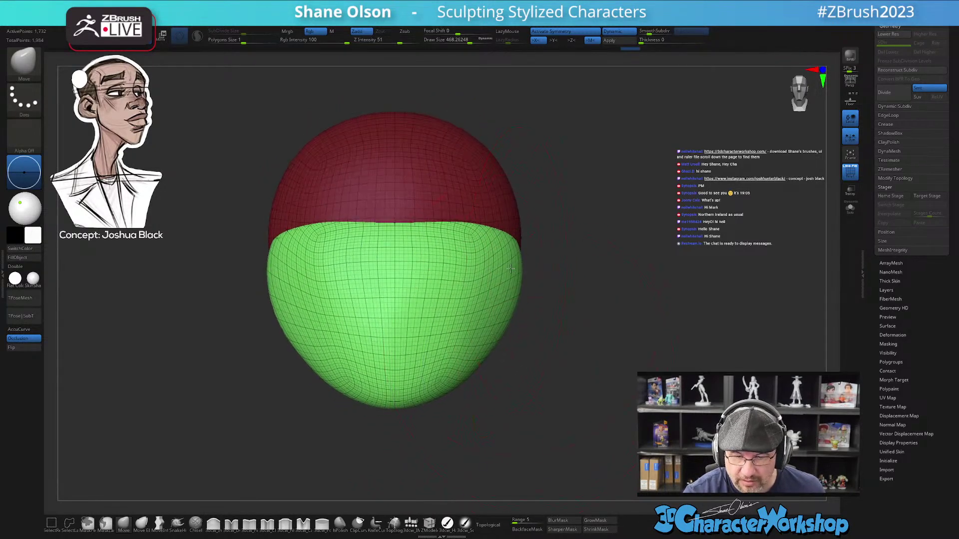
key(ctrl+z)
key(ctrl+z)
key(ctrl+z)
key(ctrl+z)
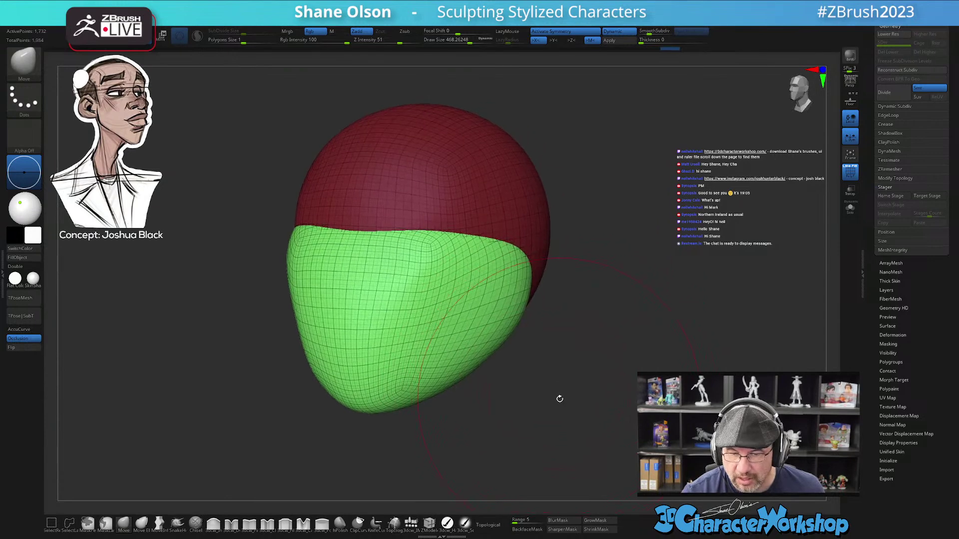
- Clear the mask and use the Move brush at about 393 to narrow the sides of both the cranium and jaw
key(ctrl+z)
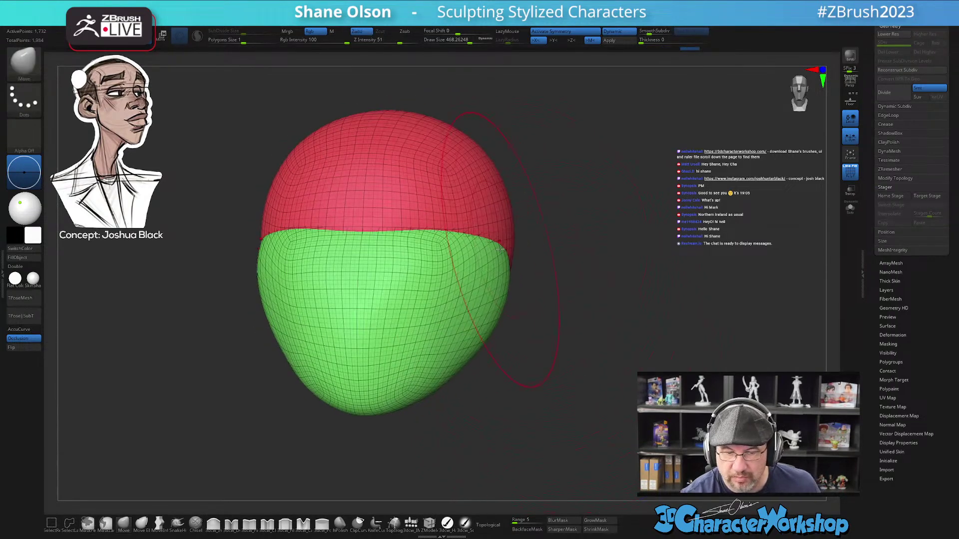
drag(508, 230, 494, 228)
drag(496, 295, 484, 299)
key(ctrl+z)
key(ctrl+z)
key(ctrl+z)
key(ctrl+z)
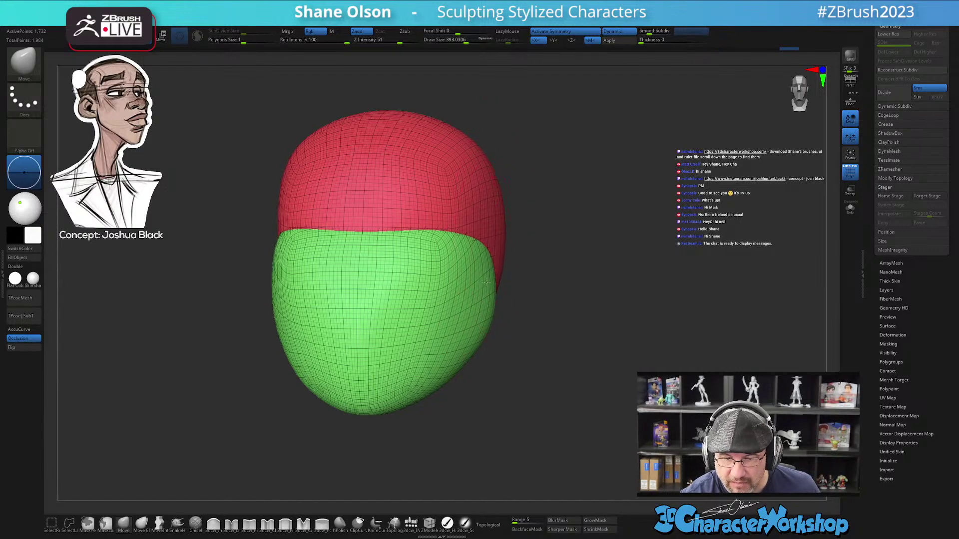
drag(554, 373, 547, 272)
drag(615, 368, 563, 385)
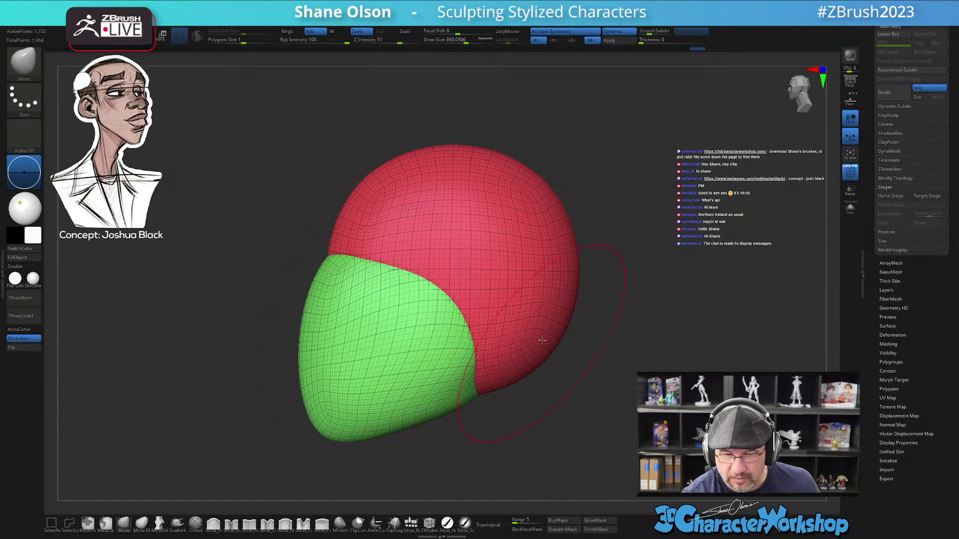
- Mask the jaw polygroup and squash the cranium sphere vertically with the Gizmo
key(w)
ctrl+click(476, 256)
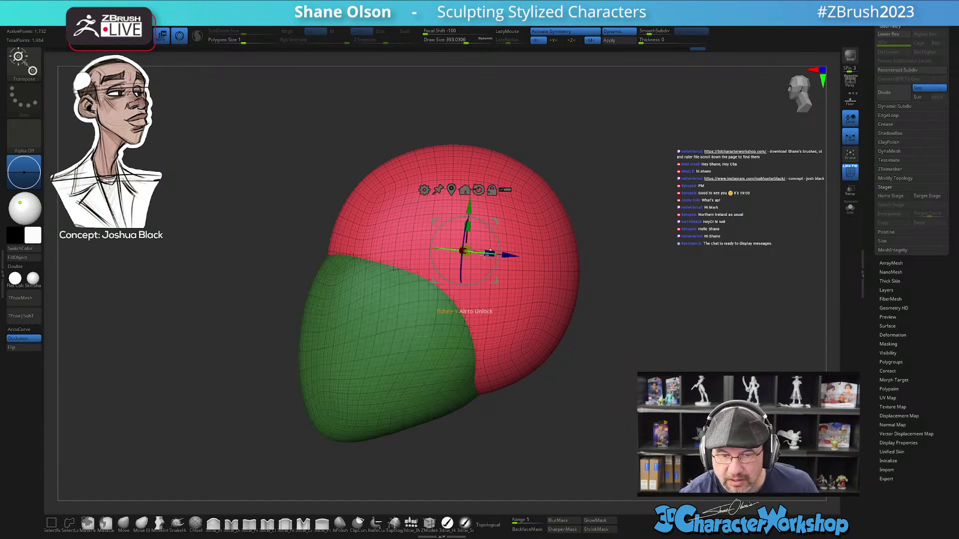
drag(469, 224, 468, 238)
mouse_move(464, 204)
mouse_down()
mouse_move(465, 192)
mouse_move(467, 216)
mouse_up()
mouse_move(540, 355)
shift+mouse_down()
mouse_move(572, 355)
mouse_move(522, 327)
mouse_move(556, 411)
mouse_move(552, 336)
mouse_move(549, 386)
mouse_move(550, 369)
shift+mouse_up()
- Return to the Move brush with a draw size of about 629 and adjust the cranium's overall shape from behind
key(q)
key(bracketright)
key(bracketright)
key(bracketright)
key(bracketright)
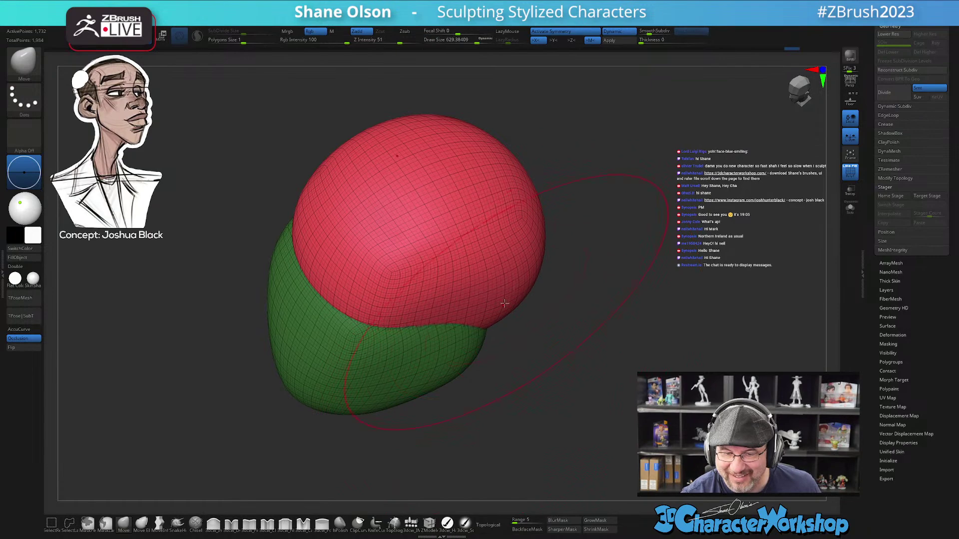
mouse_move(445, 304)
right_down()
mouse_move(447, 259)
mouse_move(504, 330)
right_up()
drag(472, 274, 447, 255)
key(ctrl+z)
right_drag(487, 330, 540, 402)
- Invert the mask to protect the cranium and push in the jaw's rear edge, reducing the Move brush to about 344
ctrl+click(547, 408)
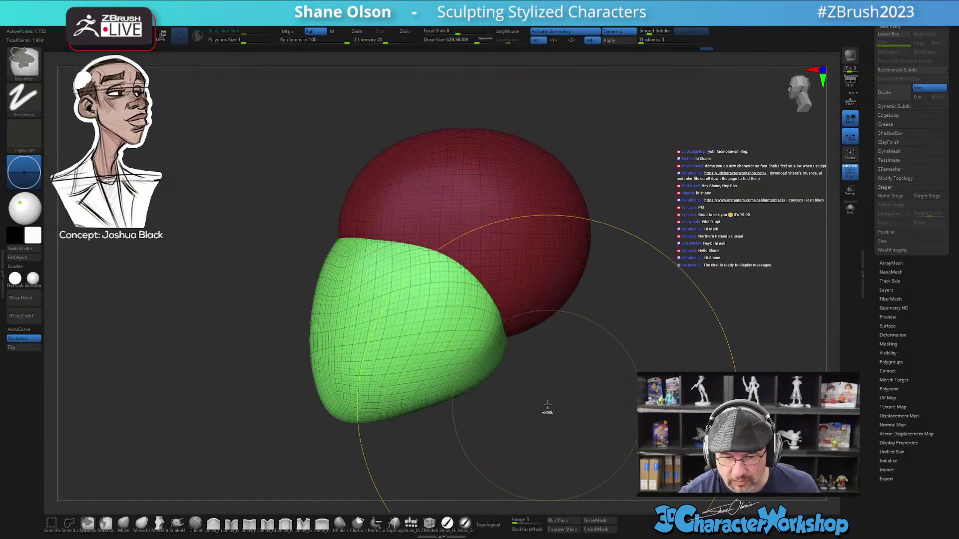
drag(502, 340, 475, 311)
key(s)
right_drag(475, 310, 487, 282)
key(s)
drag(481, 284, 473, 283)
key(s)
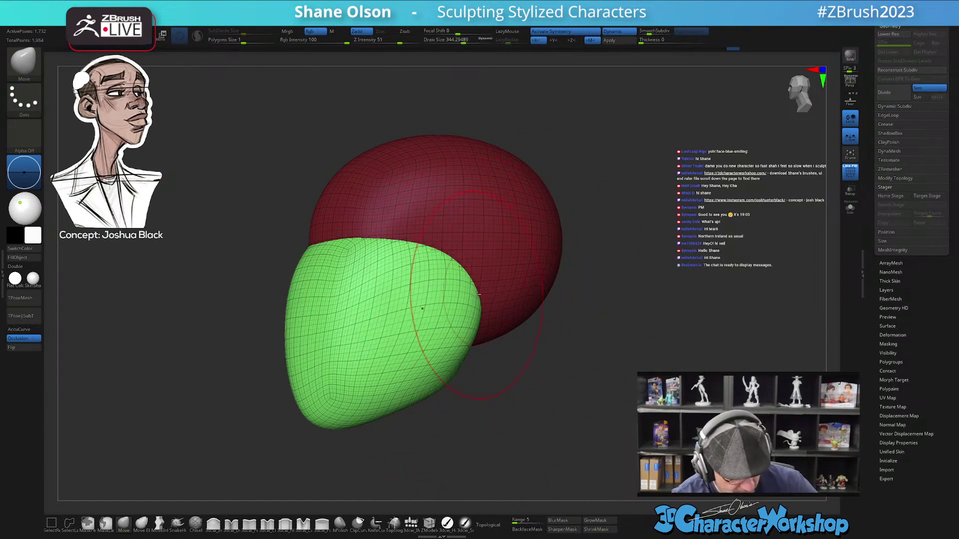
- Enlarge the Move brush to about 414 and refine the jaw's lower rear contour and upper front edge
right_drag(470, 292, 473, 349)
key(s)
drag(473, 352, 477, 352)
mouse_move(467, 352)
mouse_down()
mouse_move(447, 384)
mouse_move(406, 387)
mouse_up()
drag(322, 252, 329, 254)
mouse_move(377, 360)
ctrl+right_down()
mouse_move(435, 355)
mouse_move(382, 363)
ctrl+right_up()
drag(381, 363, 391, 404)
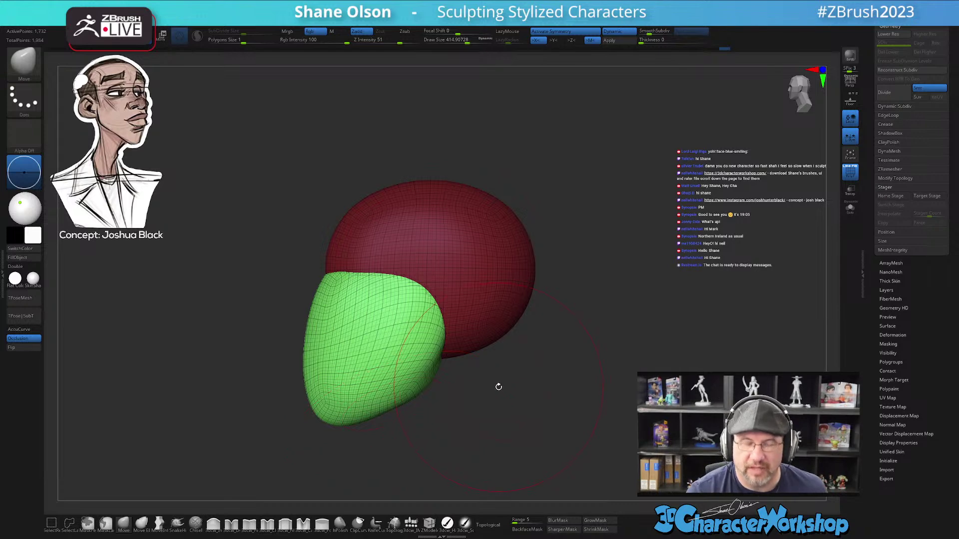
- Clear the mask, reduce the Move brush to about 217, and refine the area where the cranium meets the face
mouse_move(499, 415)
ctrl+mouse_down()
mouse_move(503, 407)
mouse_move(485, 411)
ctrl+mouse_up()
key(s)
alt+drag(492, 378, 475, 445)
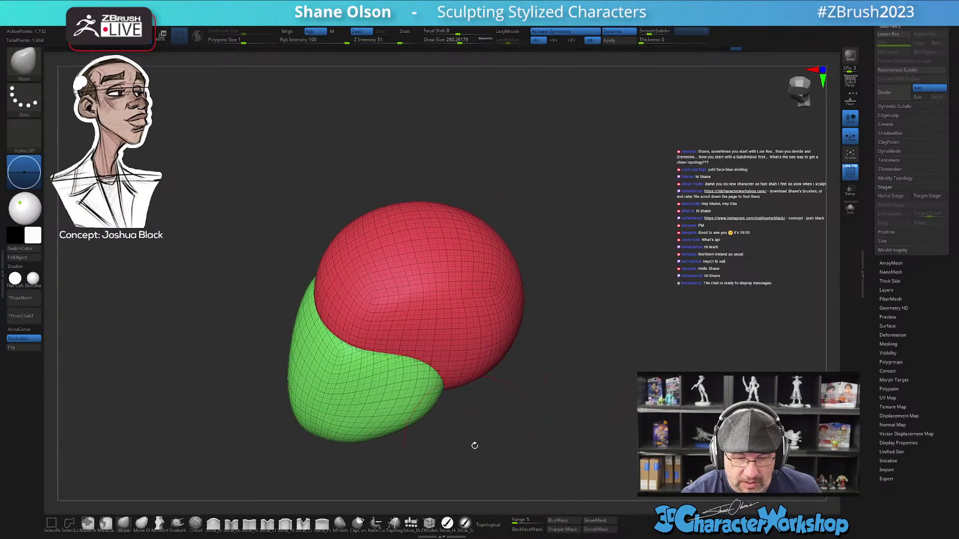
key(s)
drag(337, 334, 331, 334)
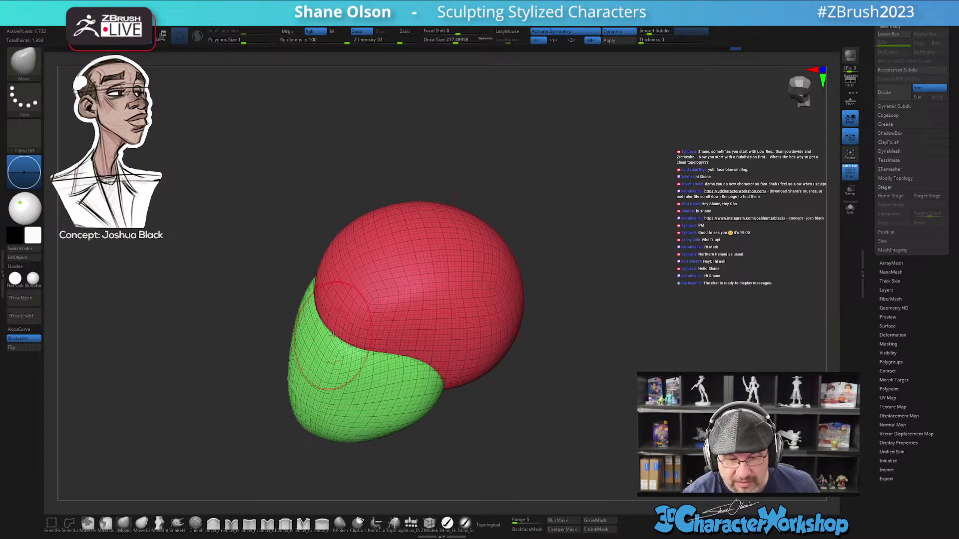
mouse_move(347, 331)
right_down()
mouse_move(439, 359)
mouse_move(388, 346)
mouse_move(430, 329)
mouse_move(413, 301)
mouse_move(370, 305)
mouse_move(410, 322)
mouse_move(416, 353)
mouse_move(502, 416)
mouse_move(524, 395)
mouse_move(498, 403)
mouse_move(550, 404)
mouse_move(532, 400)
right_up()
- Examine the head form from several angles, hiding and restoring PolyFrame and turning Dynamic Subdiv off and on
key(shift+f)
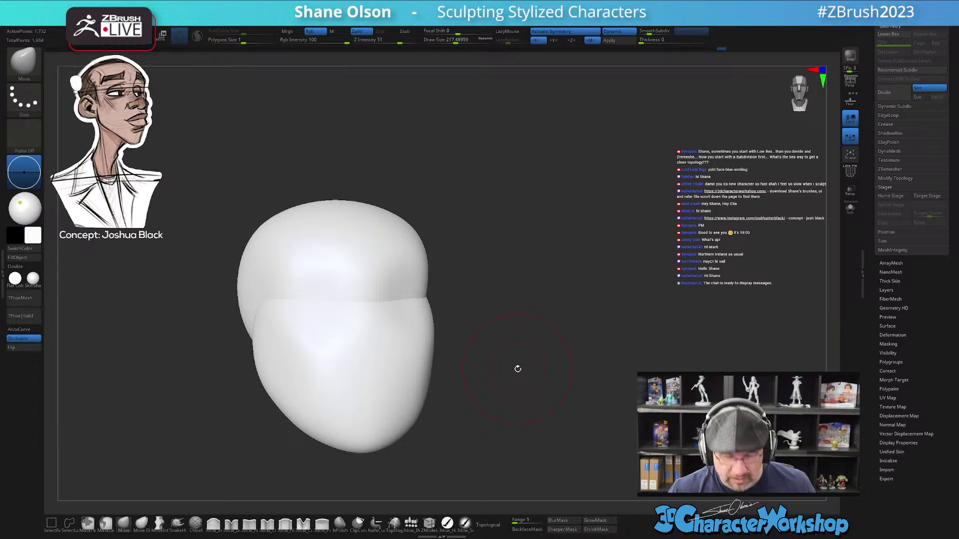
drag(518, 369, 541, 400)
key(shift+f)
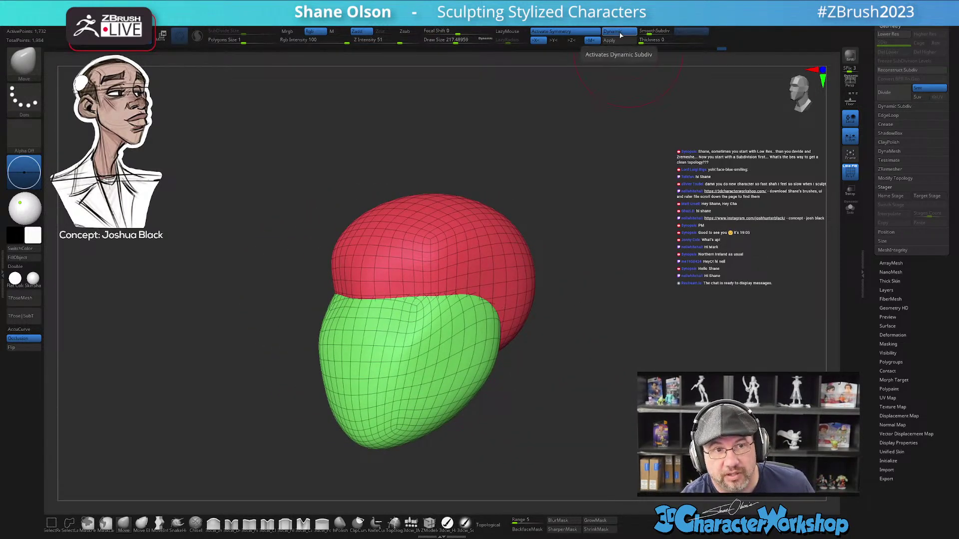
drag(571, 316, 546, 326)
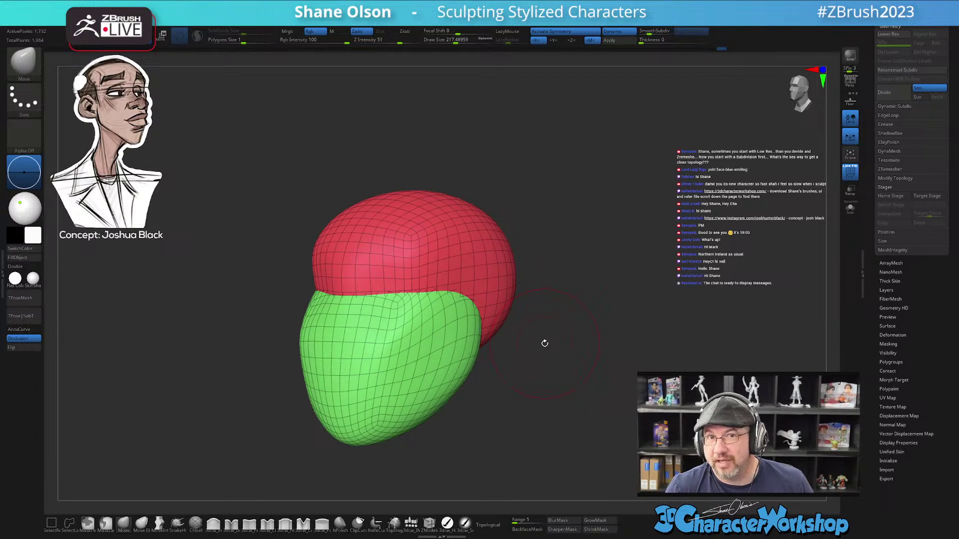
key(shift+d)
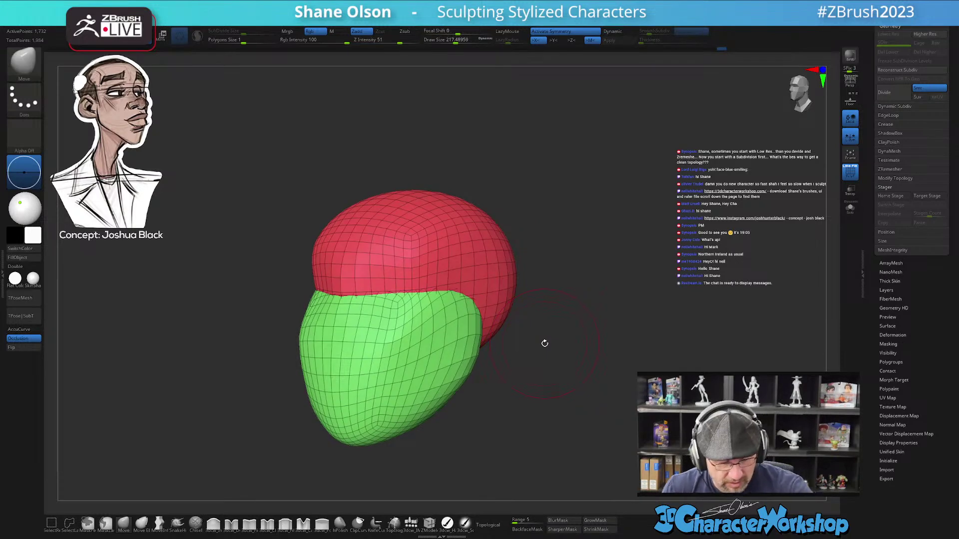
drag(544, 344, 537, 406)
key(d)
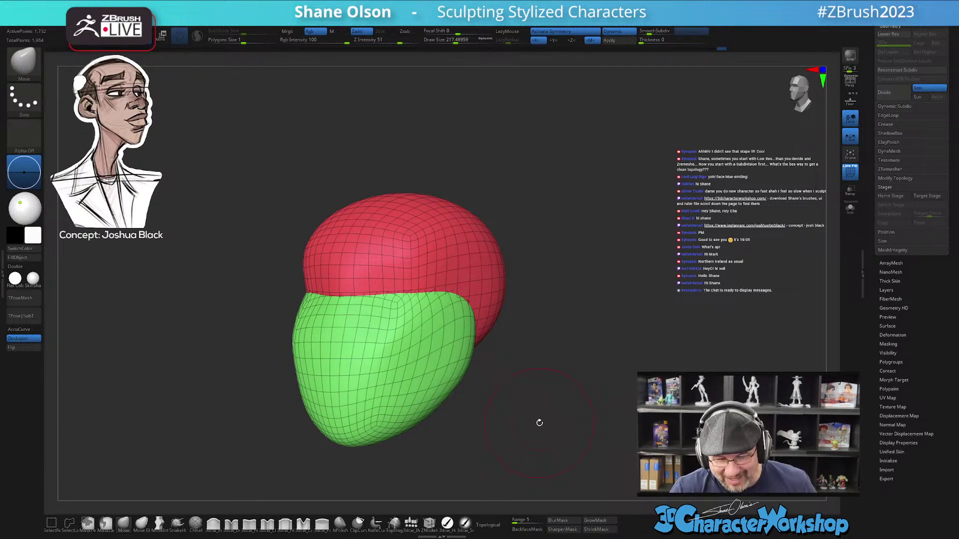
mouse_move(520, 413)
mouse_down()
mouse_move(497, 406)
mouse_move(529, 423)
mouse_move(497, 418)
mouse_up()
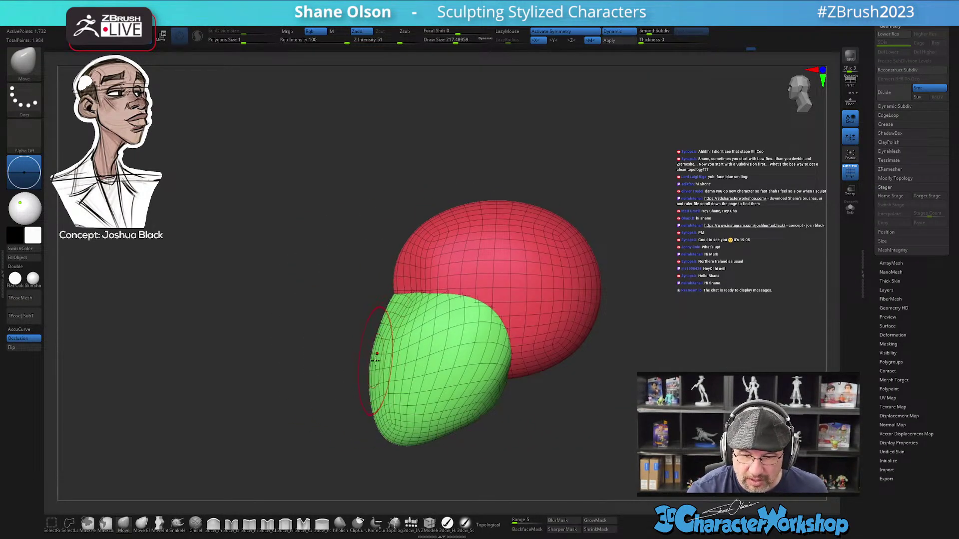
drag(501, 421, 560, 422)
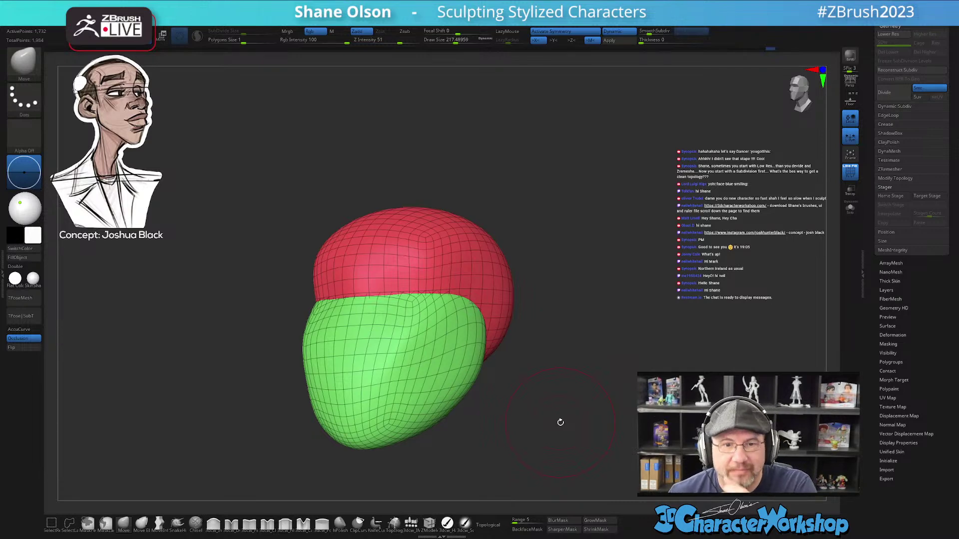
- Insert an Appendage mesh from the IMM brush under the back of the head as the neck
drag(564, 357, 546, 366)
drag(479, 358, 533, 355)
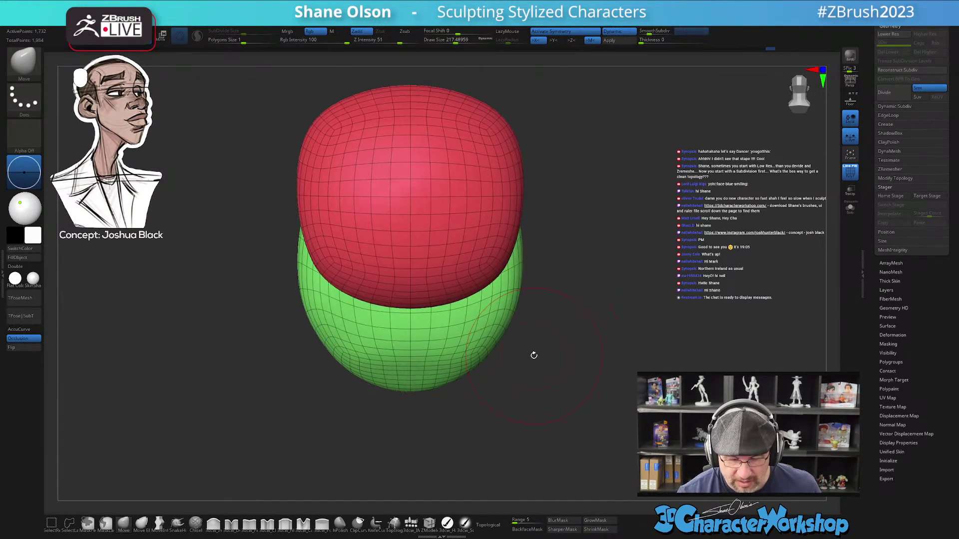
click(410, 522)
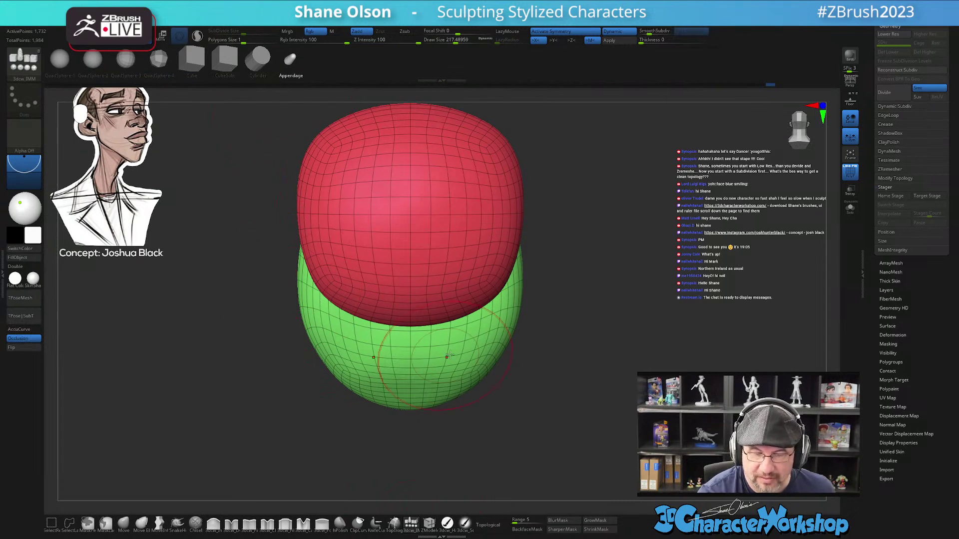
drag(409, 333, 417, 457)
drag(479, 450, 558, 382)
- In side view, position the neck with the Gizmo so it slants down and back from beneath the cranium
key(w)
drag(433, 267, 489, 390)
mouse_move(575, 392)
mouse_down()
mouse_move(532, 394)
mouse_move(565, 384)
mouse_up()
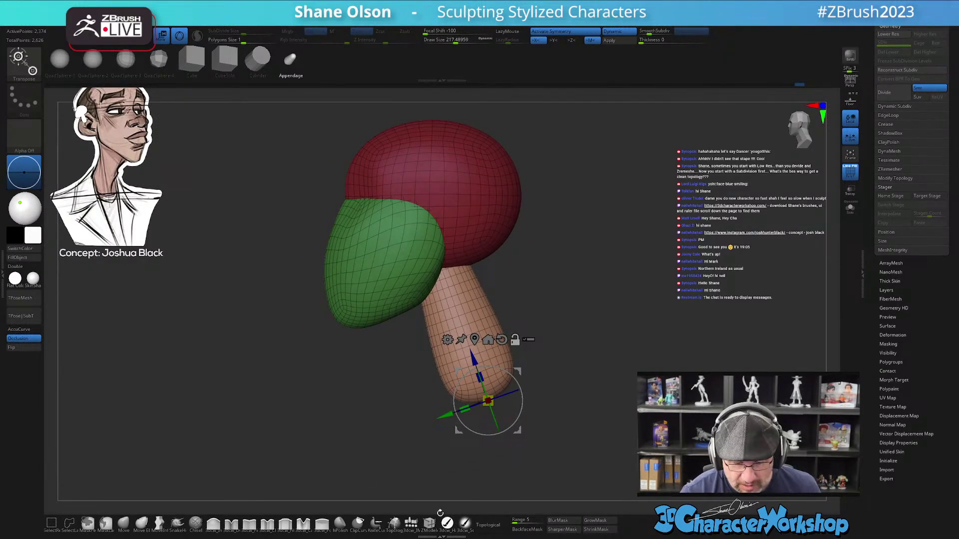
- Try QuadSphere-2, QuadSphere-3 and QuadSphere-1 in place of the neck insert, and switch back to Appendage
click(92, 59)
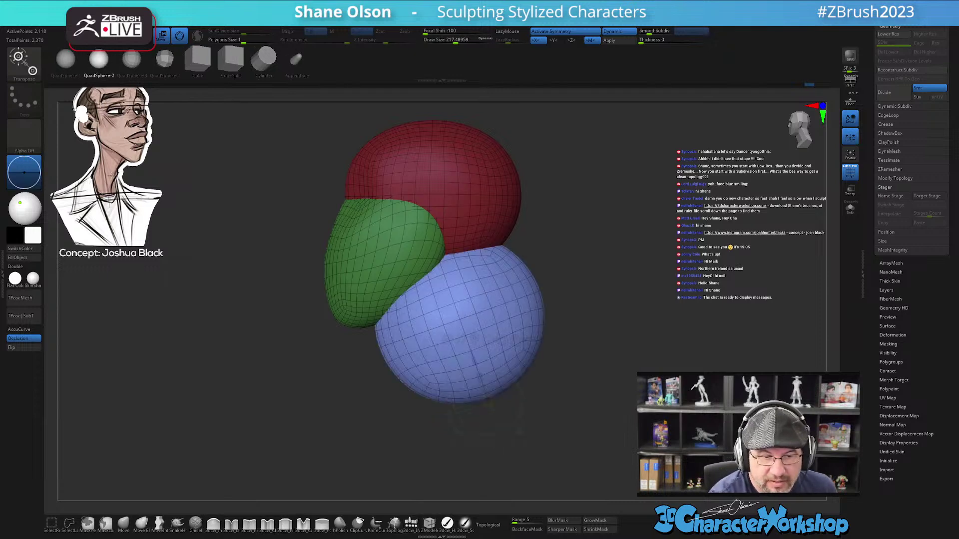
click(296, 60)
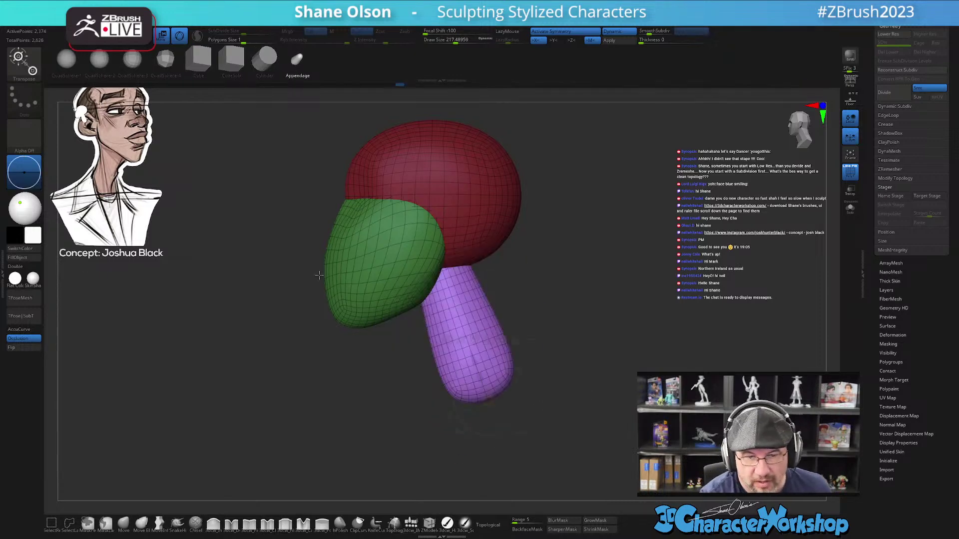
alt+drag(580, 392, 553, 430)
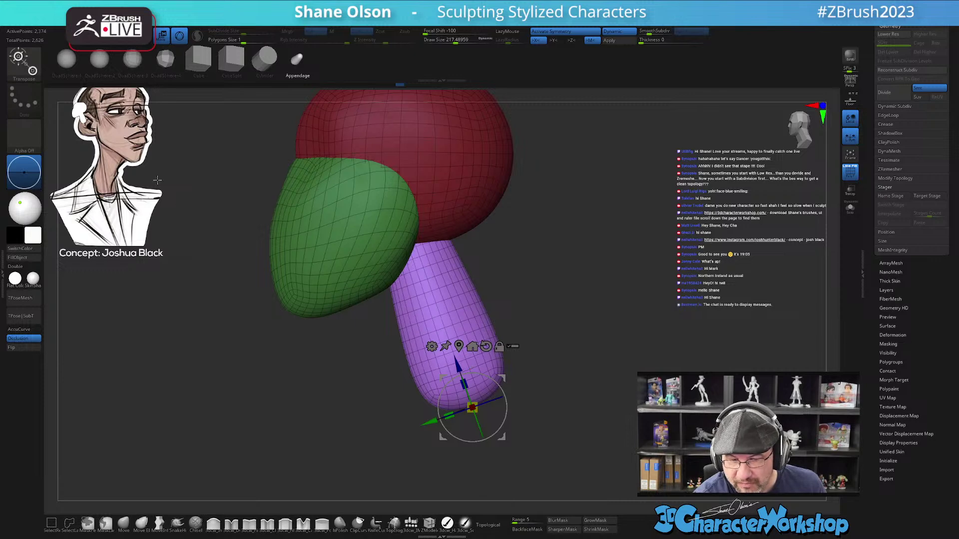
click(101, 58)
click(132, 59)
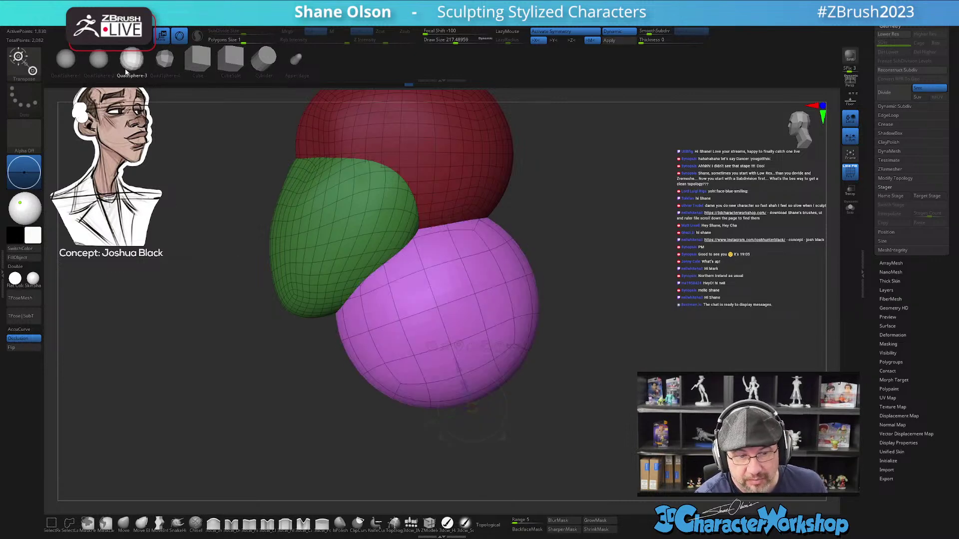
click(66, 60)
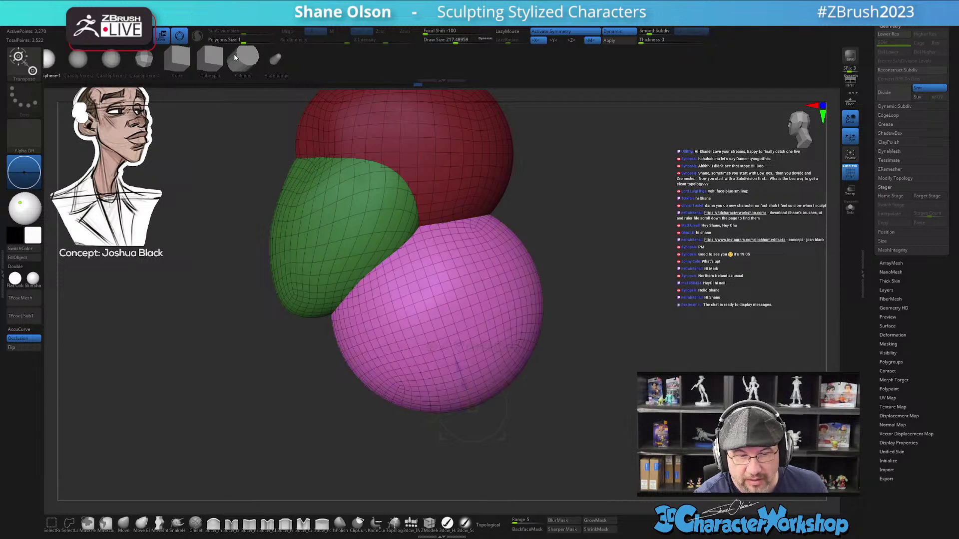
click(295, 59)
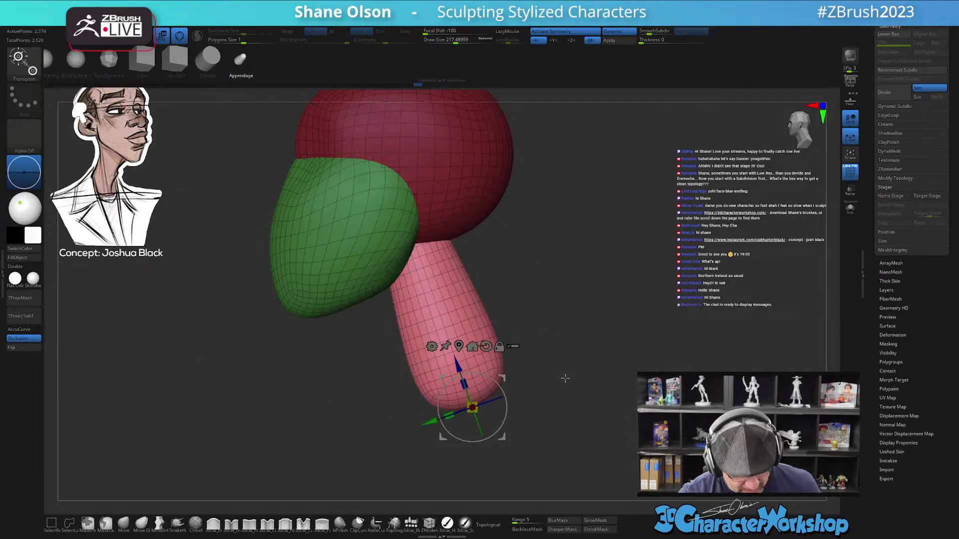
- Insert a QuadSphere-2 mesh at the base of the neck as the start of the torso
key(q)
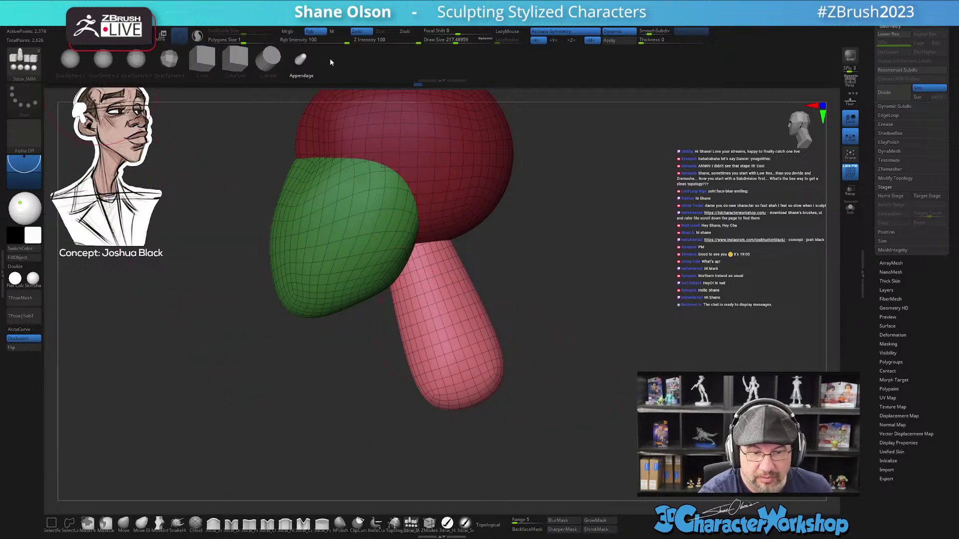
mouse_move(582, 349)
mouse_down()
mouse_move(546, 366)
mouse_move(554, 370)
mouse_move(538, 343)
mouse_move(506, 367)
mouse_move(453, 414)
mouse_move(455, 456)
mouse_up()
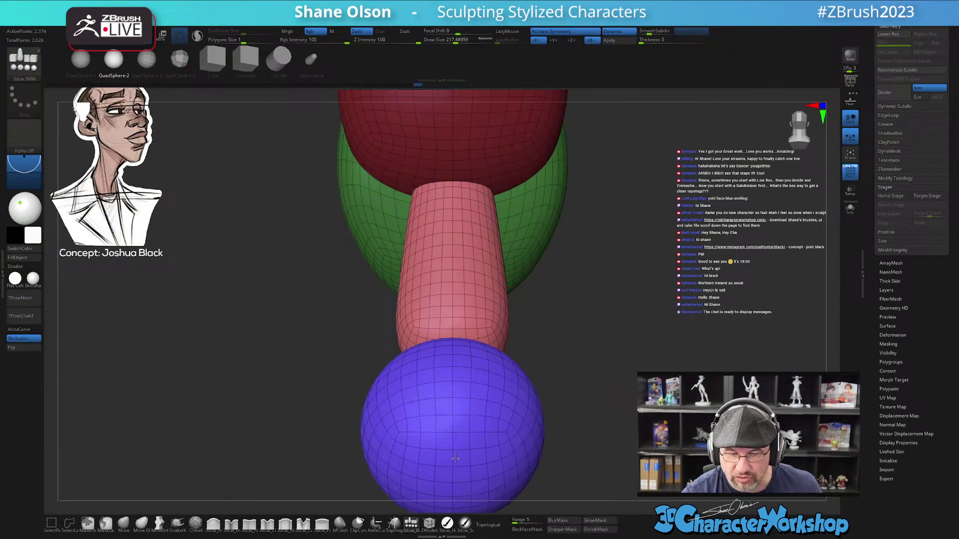
drag(567, 390, 606, 390)
alt+drag(611, 381, 642, 349)
- Stretch the torso sphere into a wide, flattened ellipsoid with the Gizmo and tilt it beneath the neck in side view
key(w)
drag(524, 305, 530, 332)
shift+drag(566, 374, 605, 374)
drag(527, 331, 607, 339)
drag(502, 353, 503, 403)
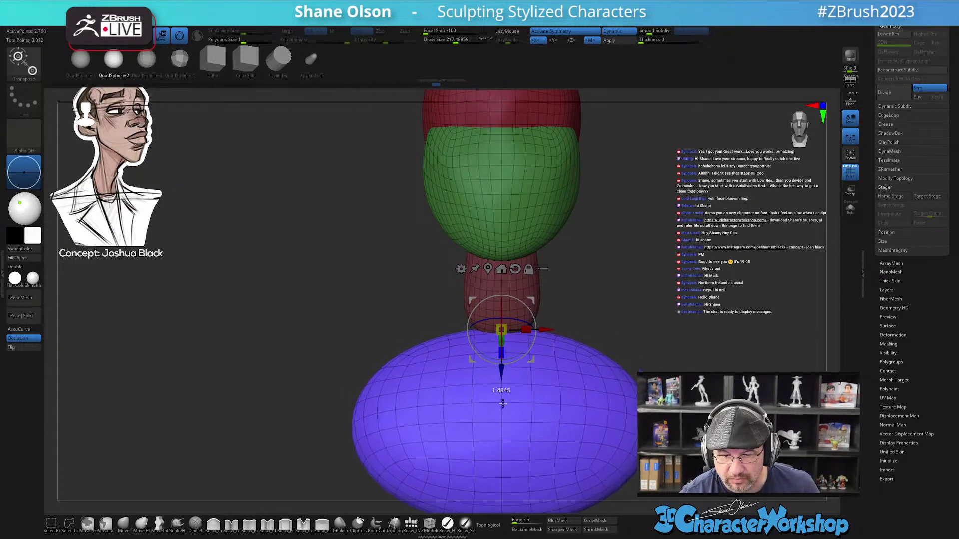
drag(608, 277, 553, 231)
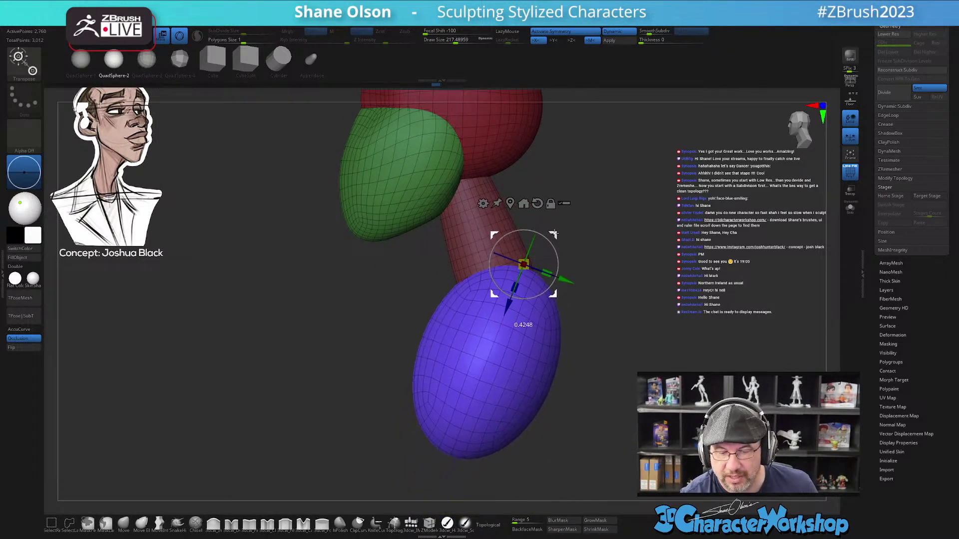
mouse_move(603, 357)
alt+mouse_down()
mouse_move(577, 367)
mouse_move(598, 372)
alt+mouse_up()
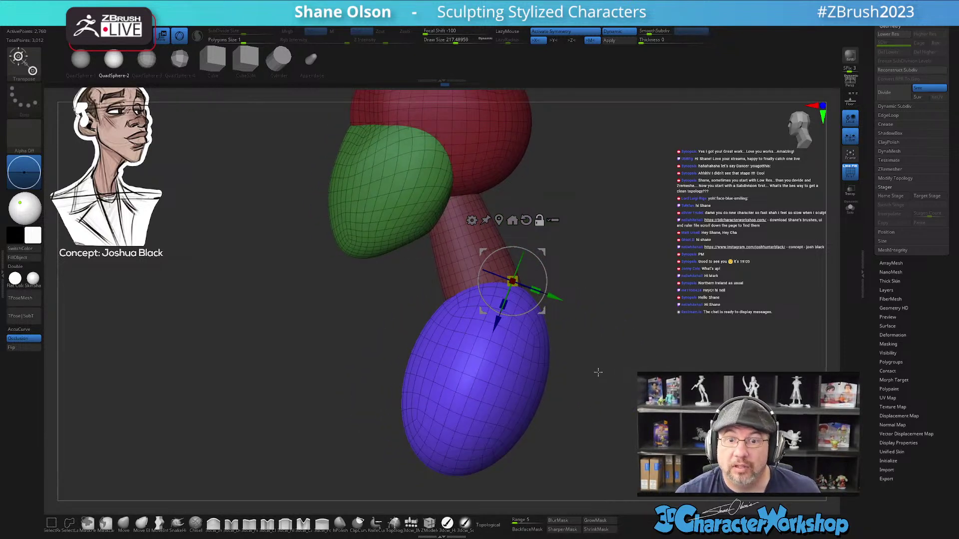
key(q)
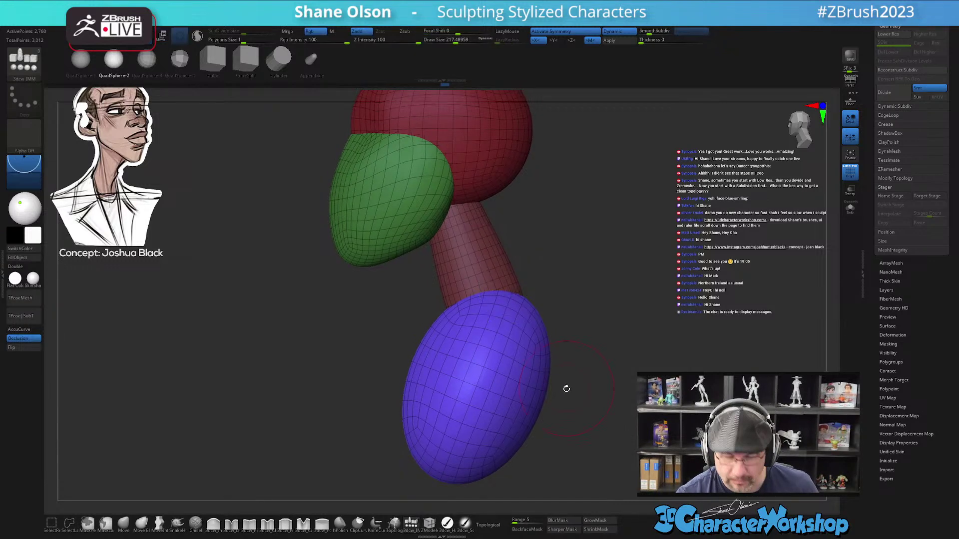
- Shape the torso's side profile with an enlarged infinite-depth Move brush, pulling the lower back in to form a wedge
drag(554, 423, 484, 432)
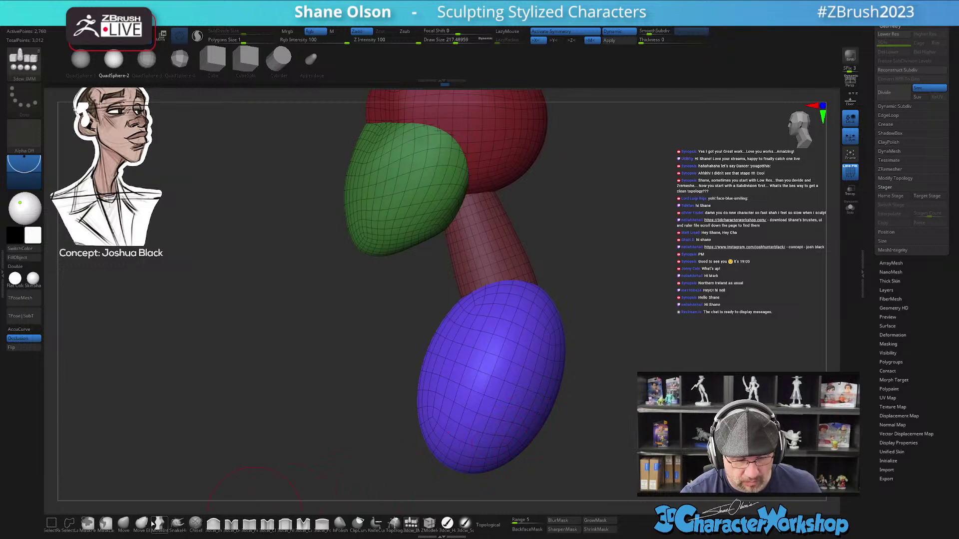
click(159, 524)
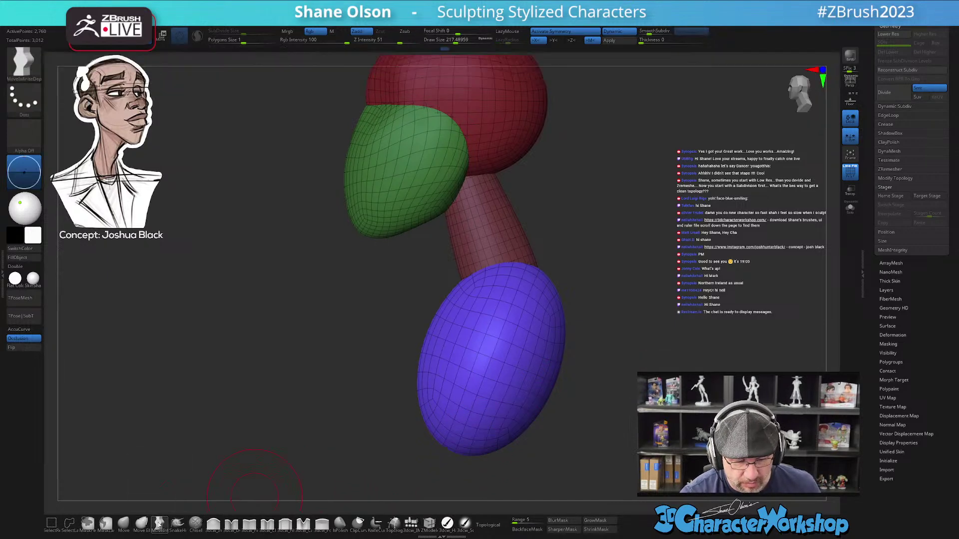
key(s)
drag(295, 457, 308, 453)
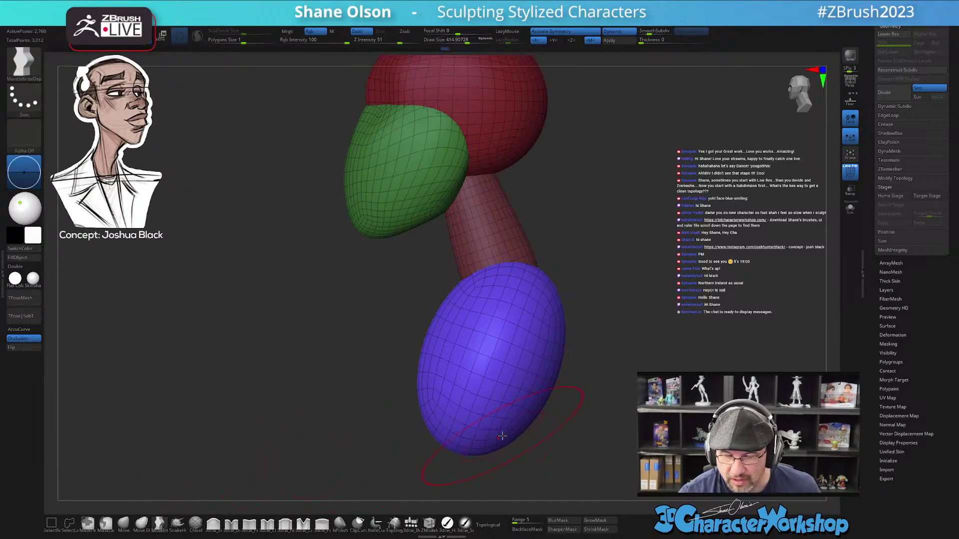
drag(498, 439, 546, 366)
drag(461, 418, 459, 414)
drag(434, 350, 459, 382)
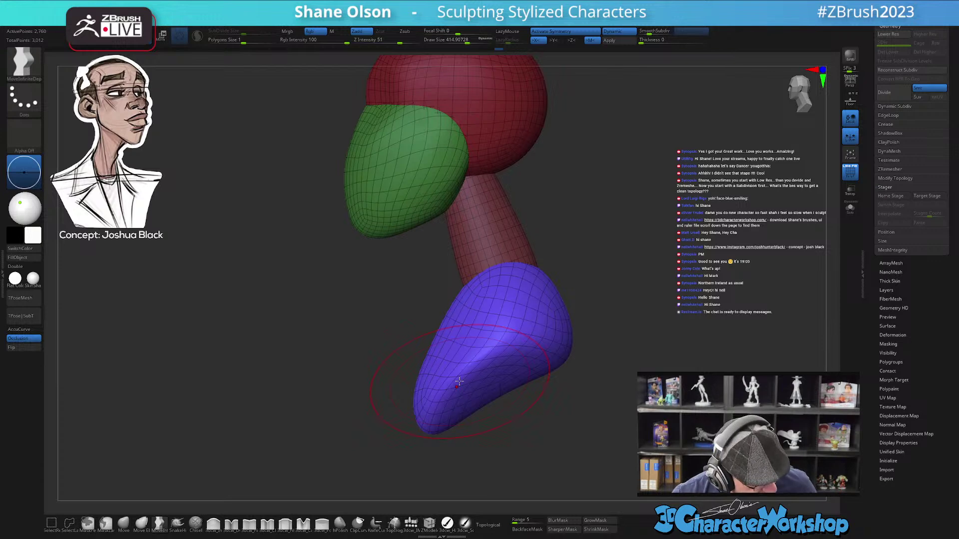
- From the front, pull the torso's sides up and out into shoulders and taper the chest downward with the Move brush
drag(551, 398, 649, 408)
key(s)
drag(565, 349, 570, 350)
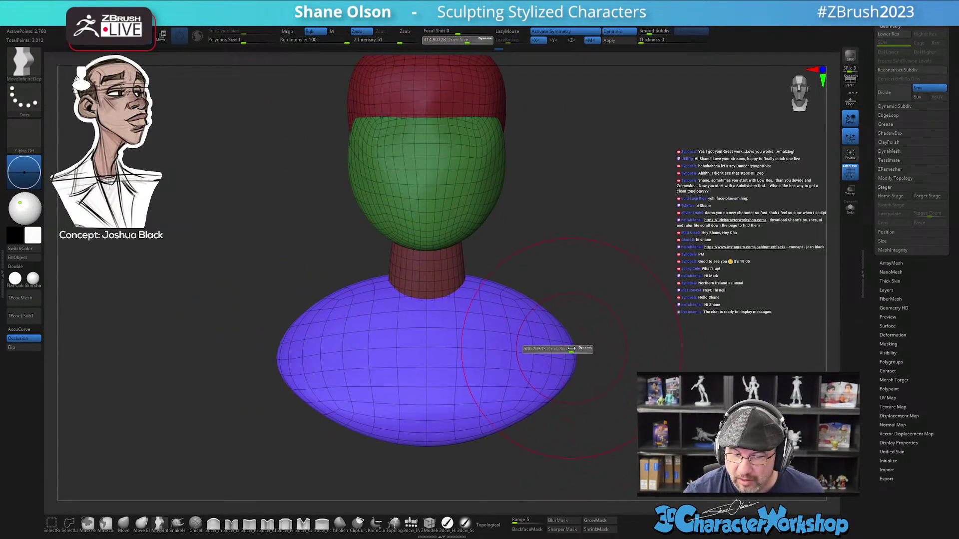
click(122, 532)
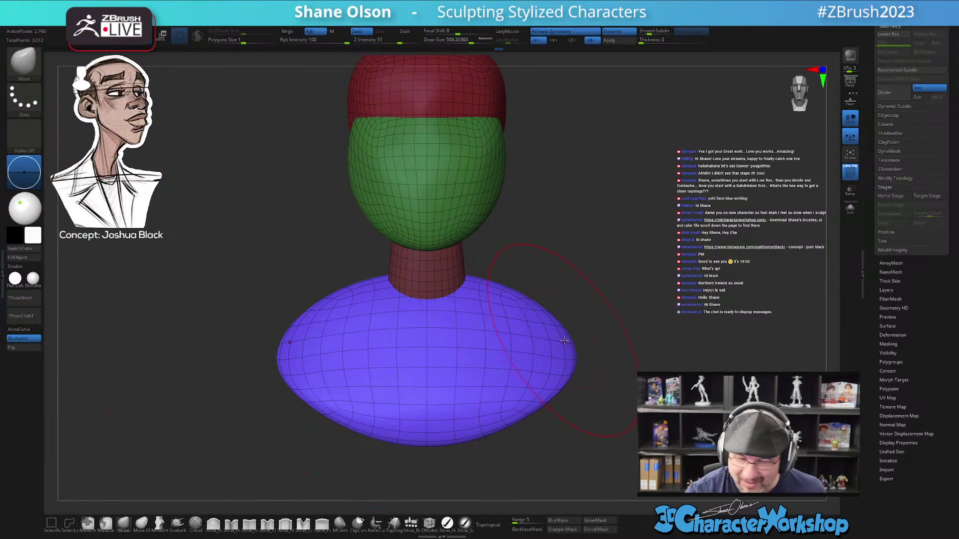
mouse_move(569, 341)
mouse_down()
mouse_move(581, 329)
mouse_move(582, 349)
mouse_move(534, 402)
mouse_move(524, 432)
mouse_move(490, 418)
mouse_move(492, 462)
mouse_up()
drag(529, 396, 518, 388)
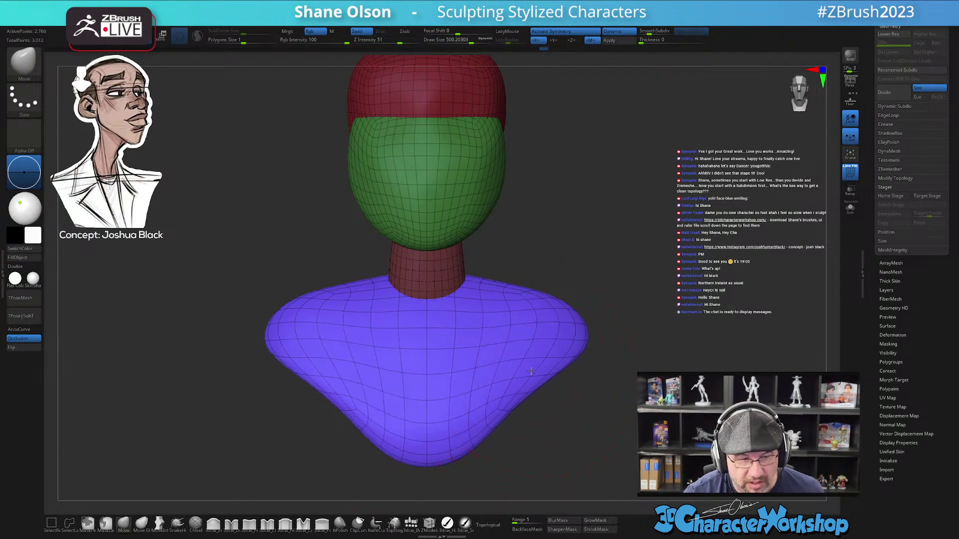
drag(481, 445, 483, 458)
- Refine the shoulder tips and sloping trapezius line with a smaller Move brush, working from the front and back
mouse_move(650, 329)
mouse_down()
mouse_move(587, 318)
mouse_move(619, 323)
mouse_move(599, 339)
mouse_up()
key(s)
mouse_move(590, 345)
mouse_down()
mouse_move(600, 324)
mouse_move(667, 312)
mouse_up()
drag(570, 302, 569, 308)
mouse_move(627, 375)
alt+mouse_down()
mouse_move(623, 360)
mouse_move(589, 390)
mouse_move(625, 385)
mouse_move(587, 414)
alt+mouse_up()
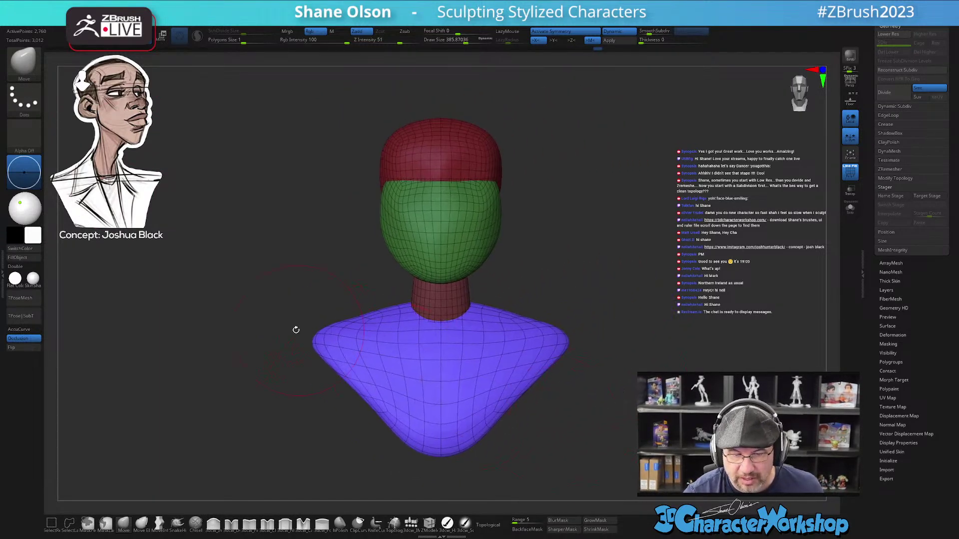
mouse_move(582, 332)
mouse_down()
mouse_move(617, 422)
mouse_move(611, 381)
mouse_move(601, 400)
mouse_move(643, 357)
mouse_up()
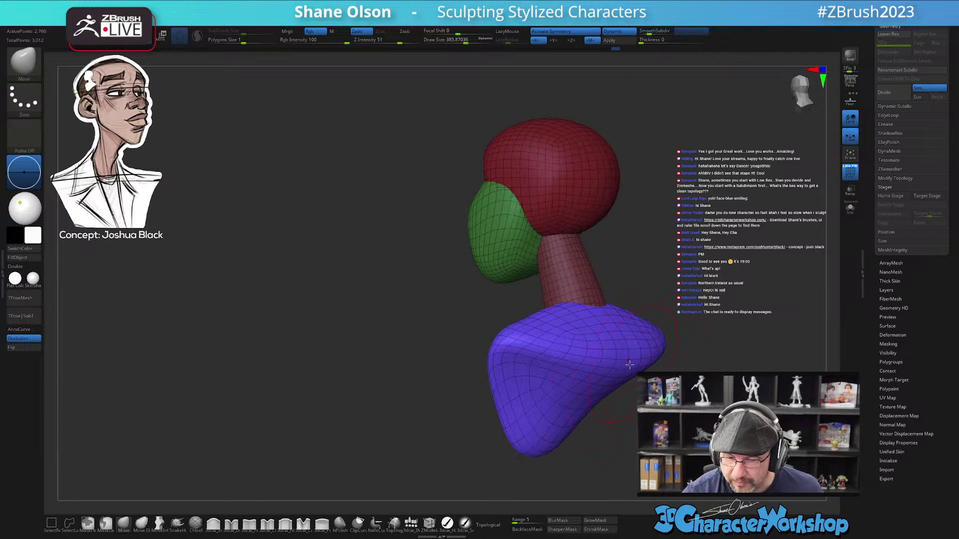
shift+drag(577, 357, 608, 350)
mouse_move(608, 349)
right_down()
mouse_move(665, 359)
mouse_move(622, 359)
mouse_move(603, 375)
right_up()
drag(603, 374, 554, 369)
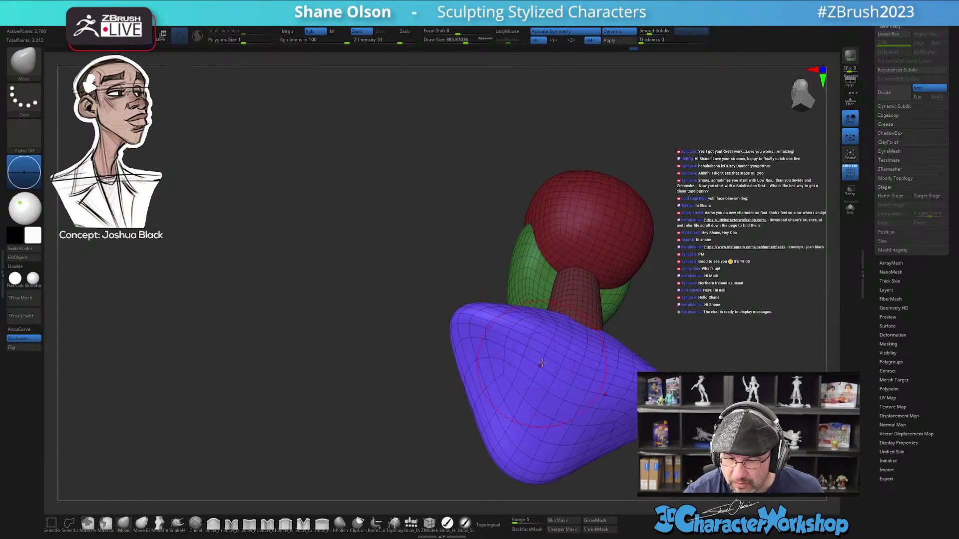
- Turn off the polyframe display and compare the bust's silhouette with the concept art
right_drag(567, 380, 452, 301)
key(shift+f)
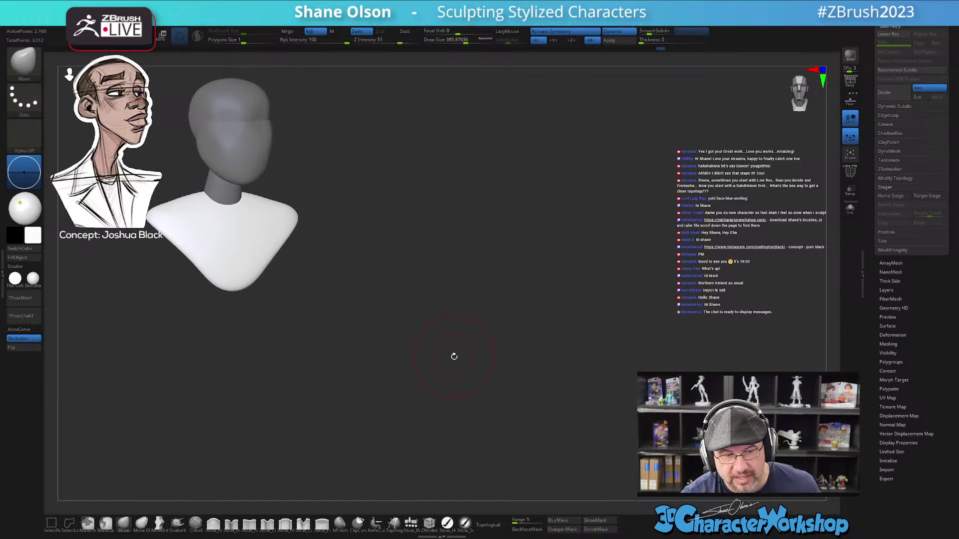
alt+drag(445, 310, 521, 381)
- Isolate the neck by masking all other parts and adjust its side contour with the Move brush
key(w)
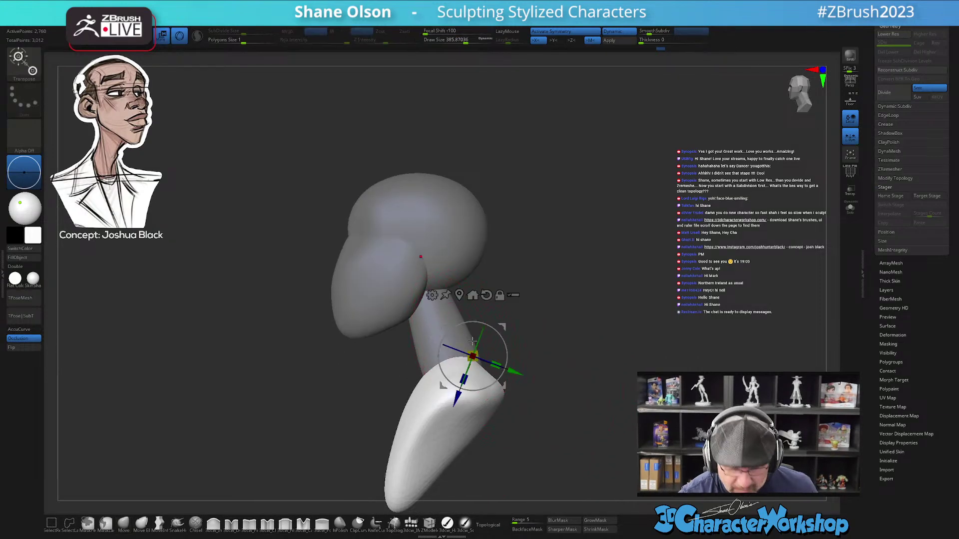
alt+click(448, 327)
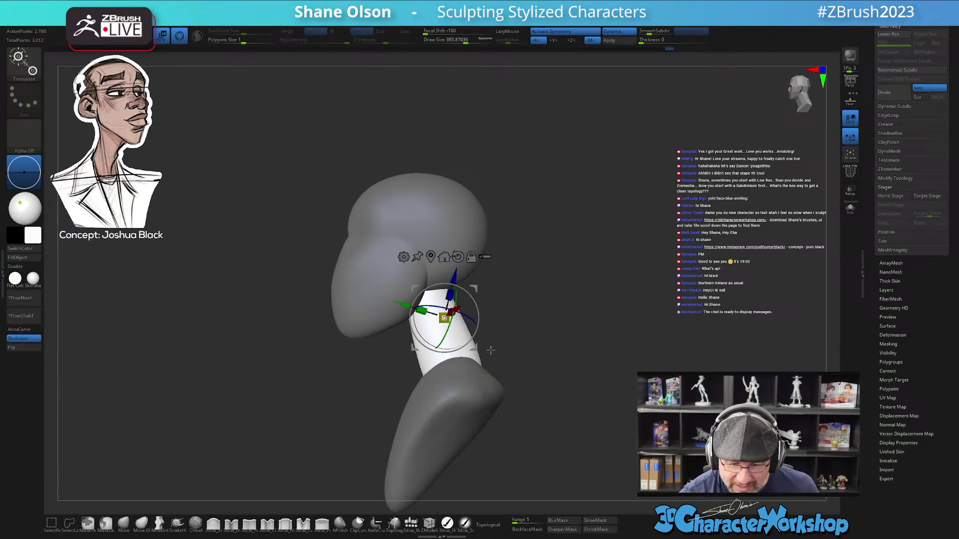
key(q)
ctrl+right_drag(490, 344, 482, 354)
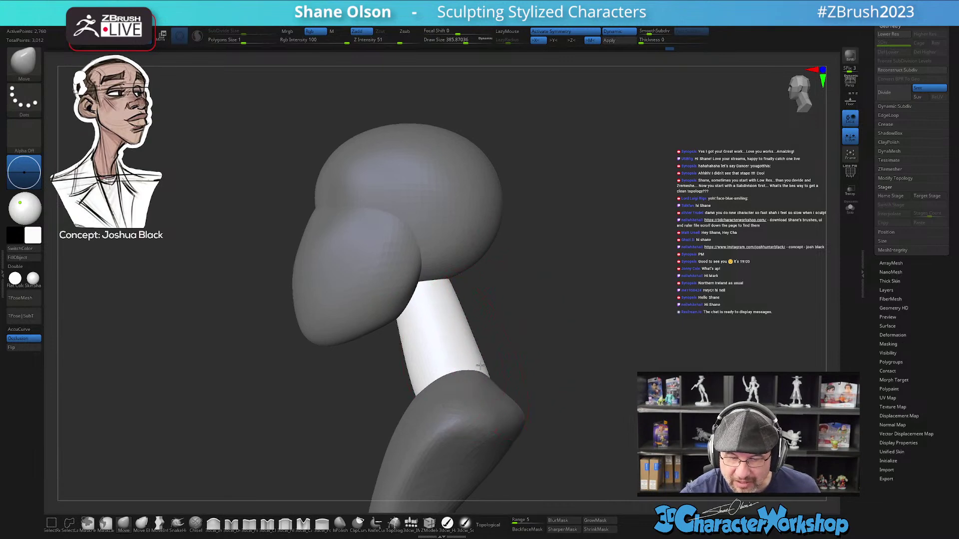
drag(462, 338, 455, 329)
drag(444, 289, 449, 280)
drag(459, 317, 456, 315)
drag(516, 312, 477, 325)
drag(594, 300, 603, 338)
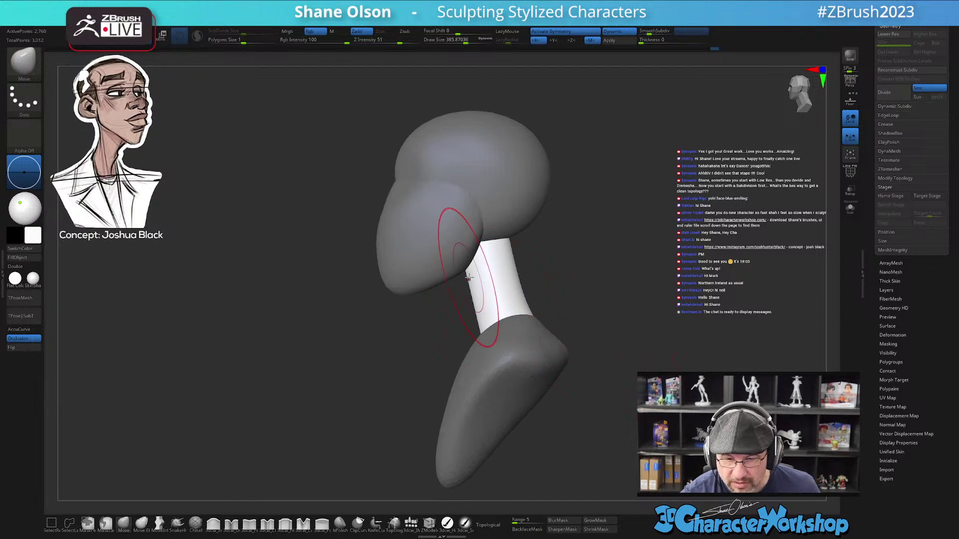
mouse_move(535, 265)
alt+mouse_down()
mouse_move(534, 278)
mouse_move(543, 267)
alt+mouse_up()
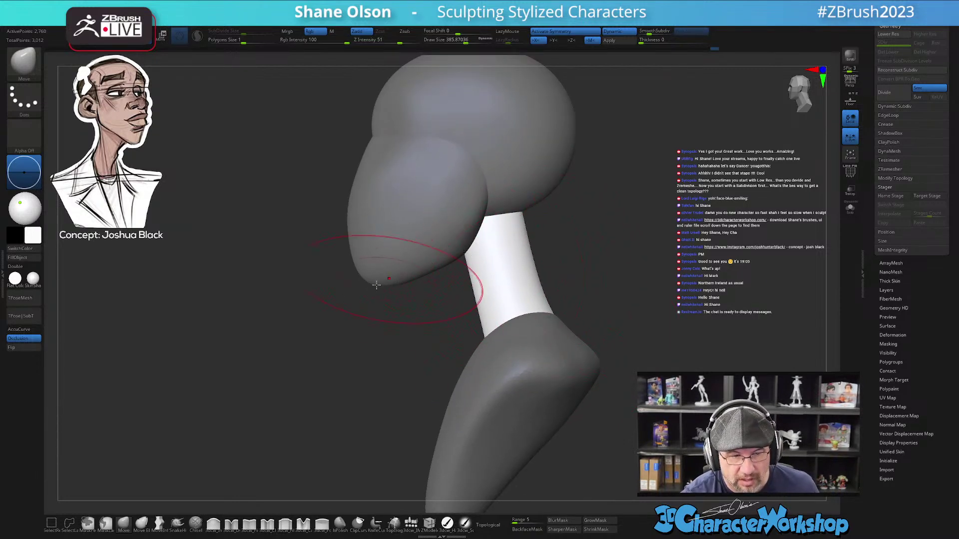
- Pull the upper front of the neck forward under the jaw with the infinite-depth Move brush
right_drag(479, 235, 440, 354)
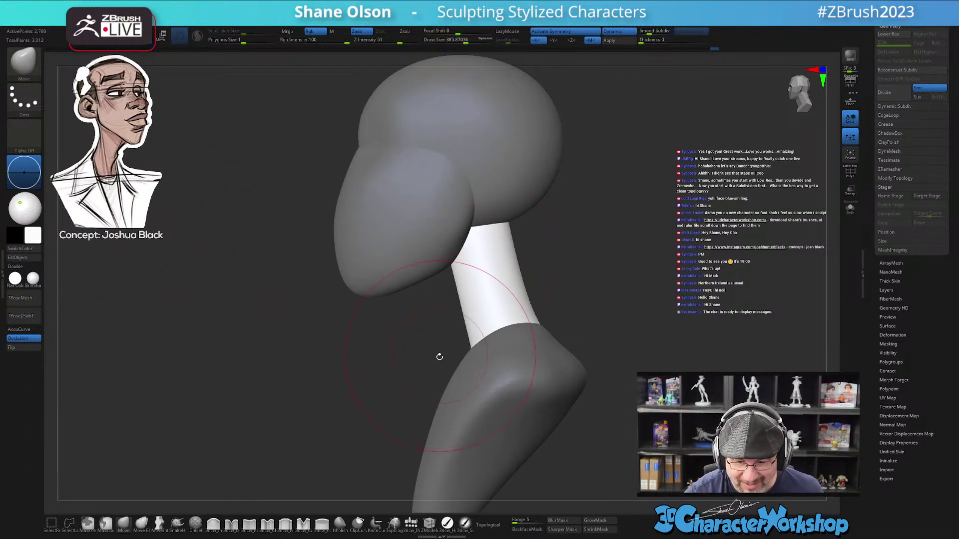
click(159, 523)
key(s)
drag(465, 251, 442, 246)
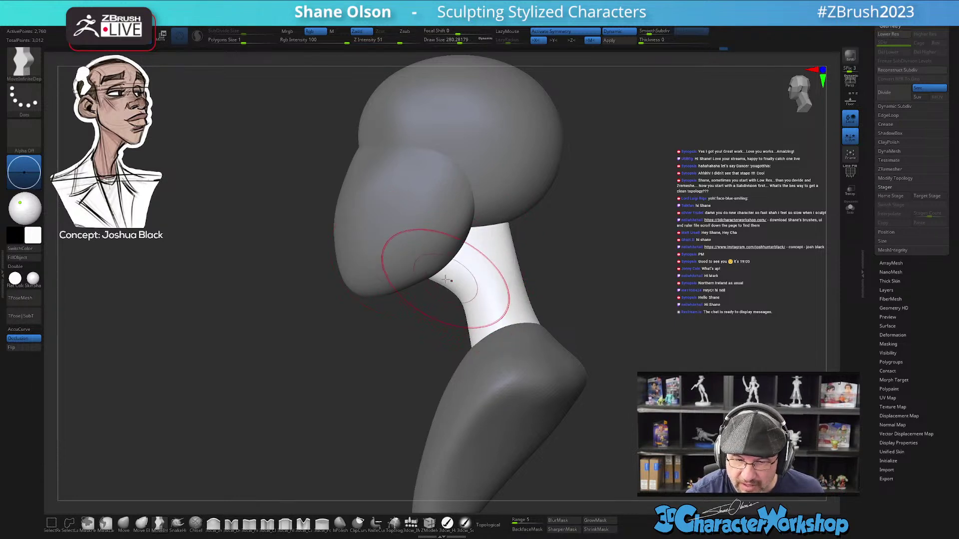
drag(405, 304, 421, 298)
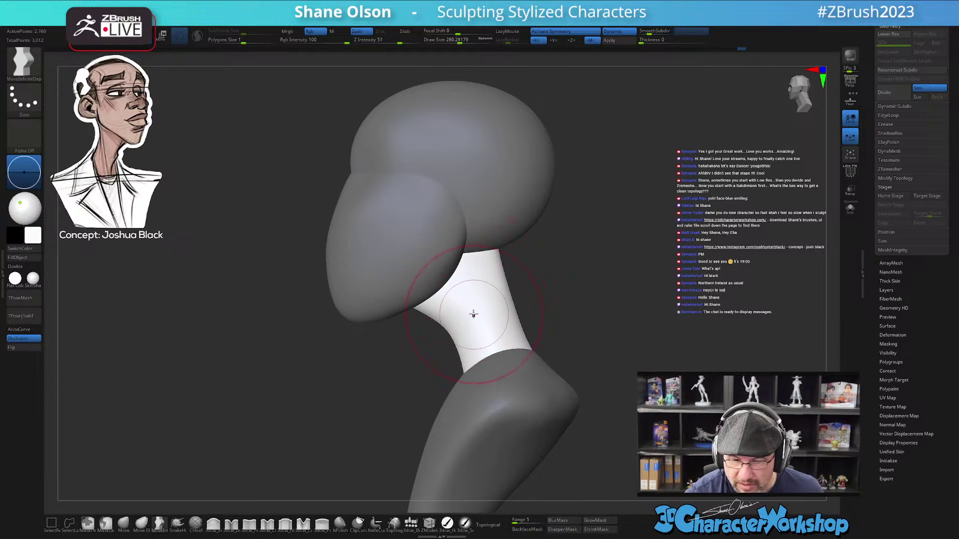
- From the back, widen the top of the neck where it meets the cranium using a smaller Move brush
mouse_move(573, 305)
mouse_down()
mouse_move(606, 298)
mouse_move(561, 303)
mouse_move(563, 293)
mouse_move(570, 298)
mouse_move(225, 484)
mouse_up()
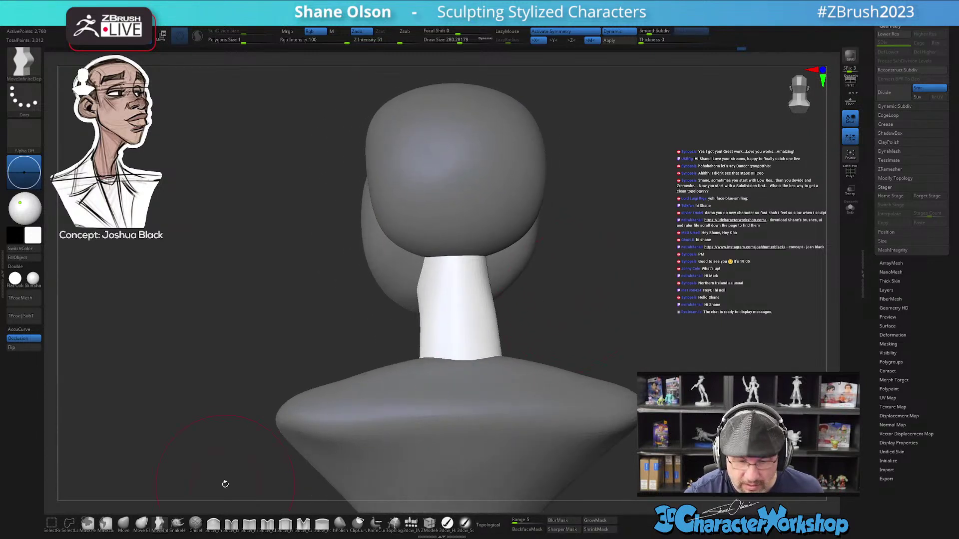
click(125, 525)
drag(589, 299, 562, 297)
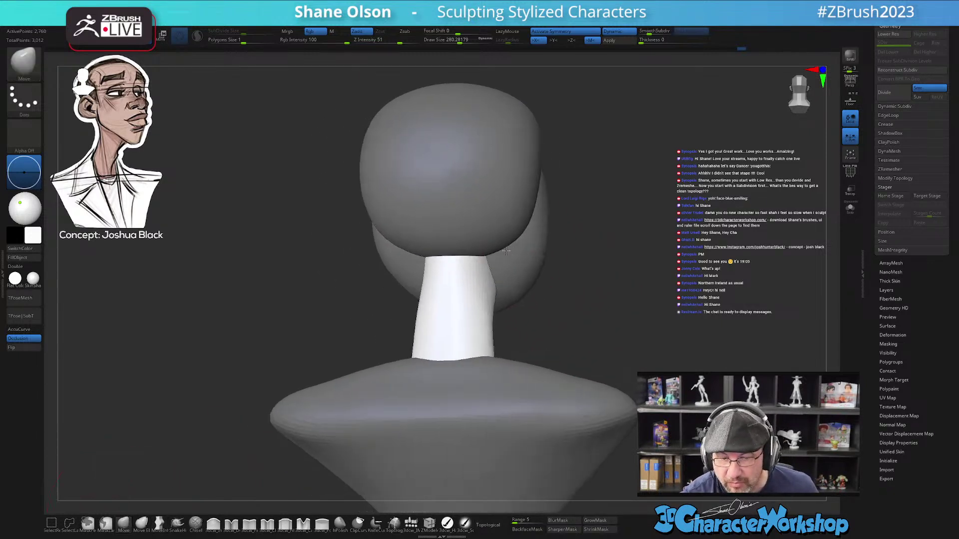
right_drag(495, 257, 496, 264)
key(s)
drag(496, 263, 487, 260)
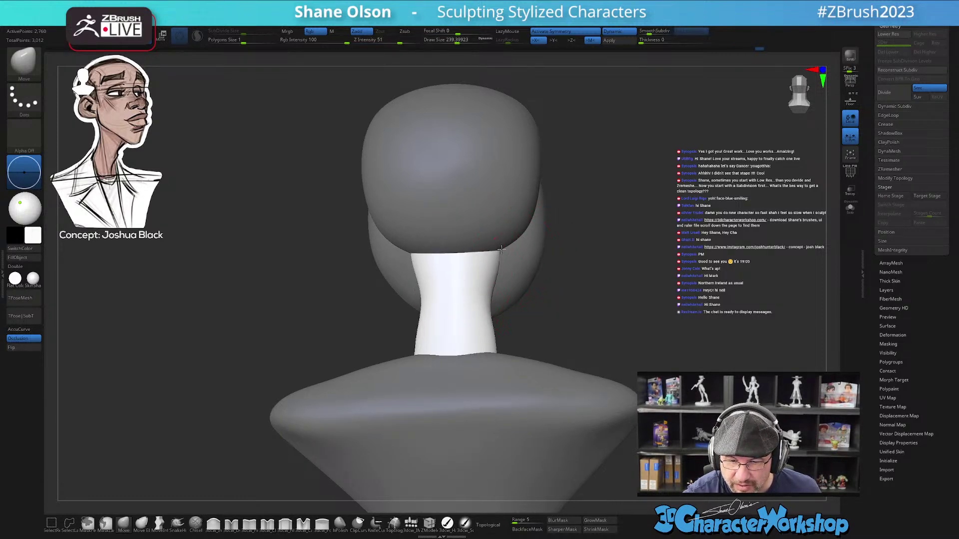
- Reduce the Move brush size, then refine and smooth the side of the upper neck beneath the jaw
mouse_move(499, 289)
right_down()
mouse_move(509, 298)
mouse_move(545, 279)
mouse_move(525, 280)
mouse_move(538, 292)
right_up()
key(s)
drag(538, 293, 540, 285)
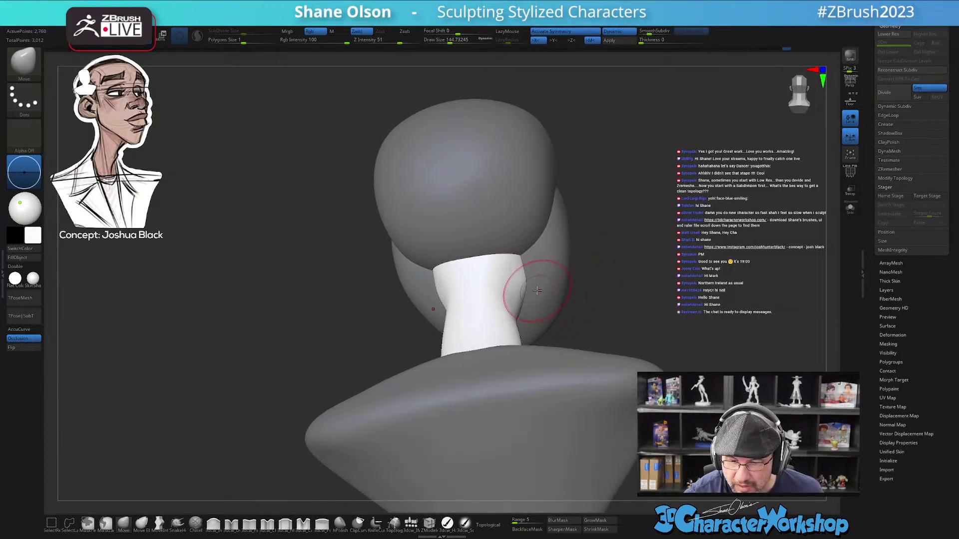
right_drag(536, 291, 524, 292)
mouse_move(524, 292)
shift+mouse_down()
mouse_move(505, 274)
mouse_move(522, 289)
shift+mouse_up()
- Clear the existing mask and use MaskLasso in side view to mask the head and upper neck, leaving the lower neck and torso free
mouse_move(554, 270)
right_down()
mouse_move(548, 288)
mouse_move(520, 259)
mouse_move(570, 367)
mouse_move(599, 359)
mouse_move(610, 393)
mouse_move(583, 344)
mouse_move(574, 359)
mouse_move(568, 352)
right_up()
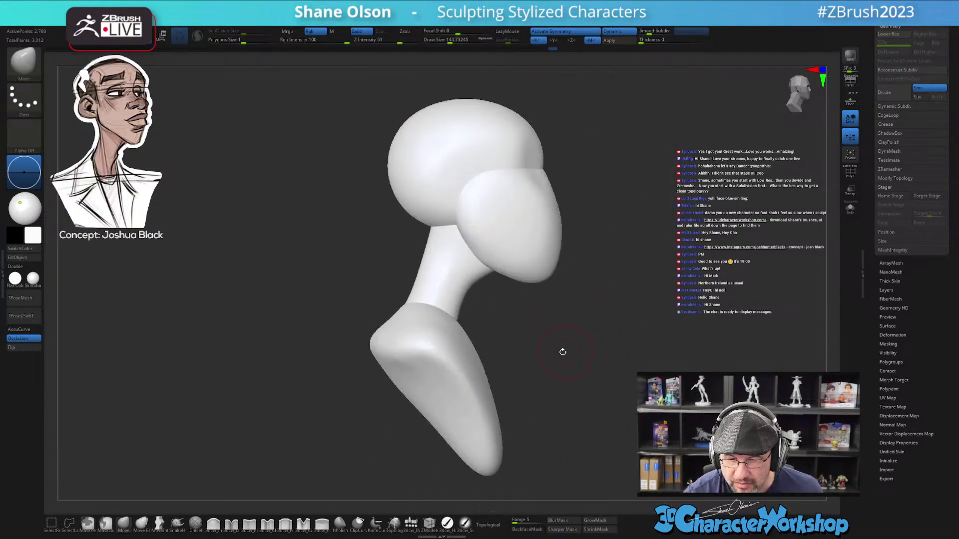
alt+right_drag(457, 477, 434, 455)
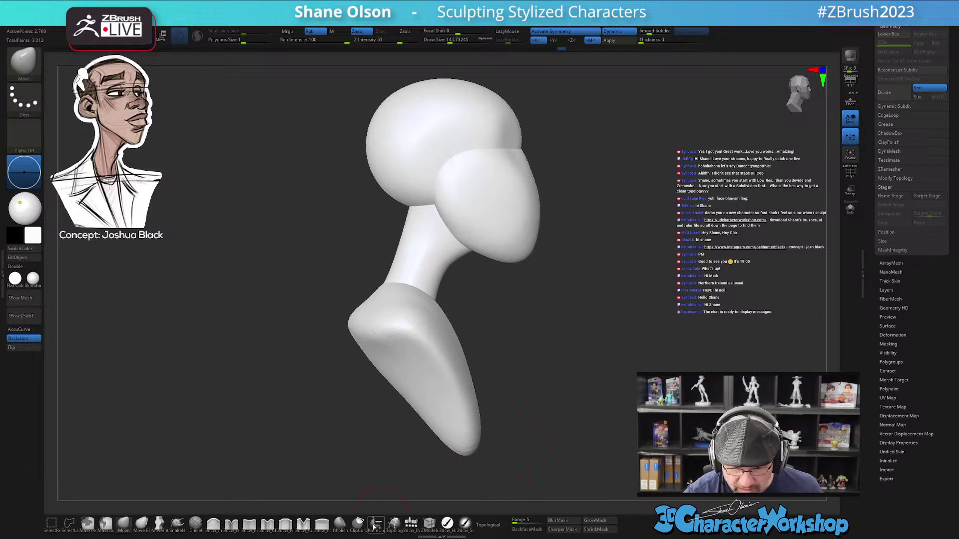
click(105, 524)
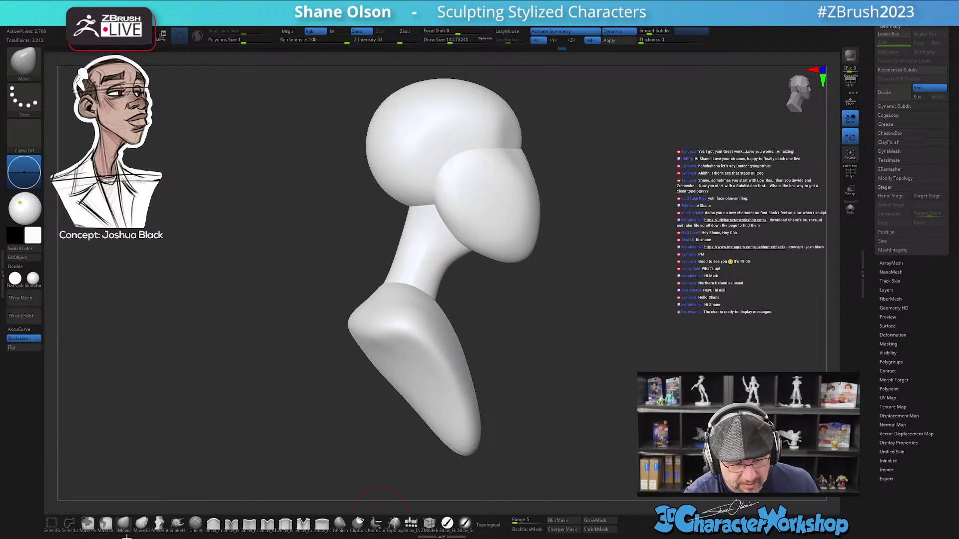
mouse_move(383, 230)
ctrl+mouse_down()
mouse_move(293, 446)
mouse_move(539, 390)
mouse_move(495, 300)
ctrl+mouse_up()
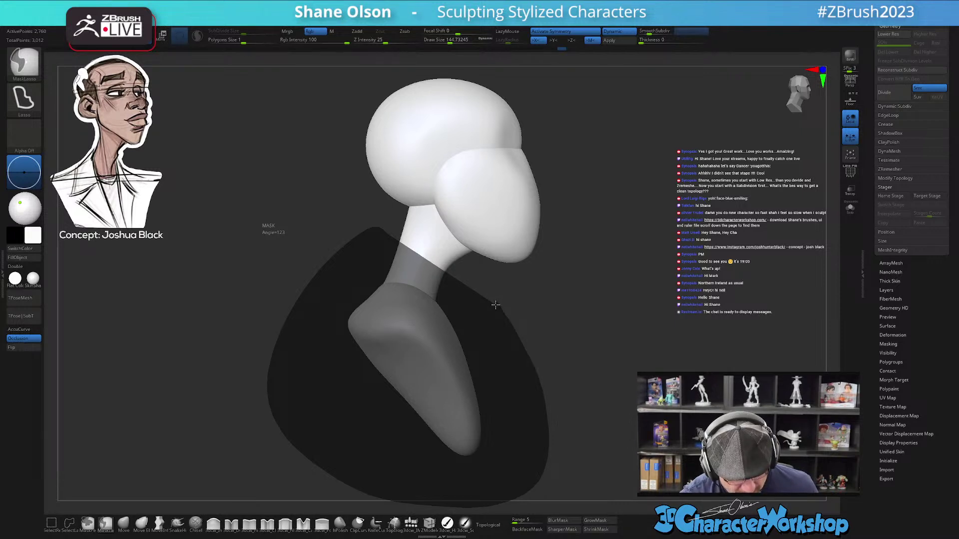
key(ctrl+shift+a)
ctrl+drag(495, 305, 496, 305)
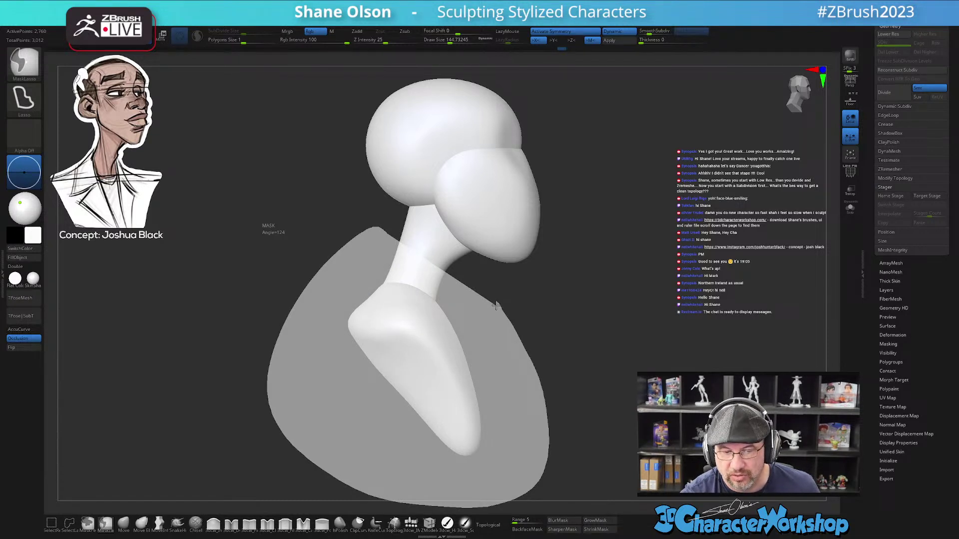
ctrl+drag(496, 305, 494, 302)
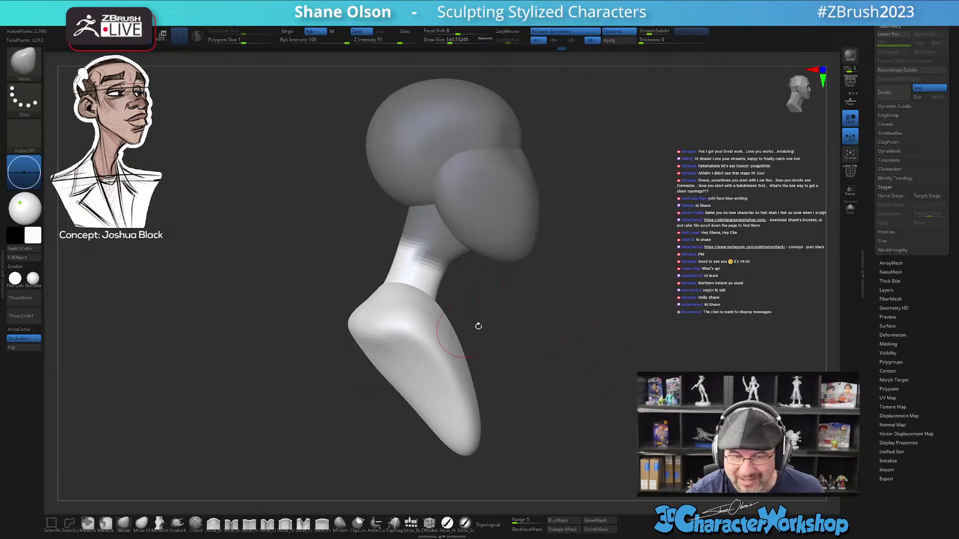
- Blur the mask edge across the neck into a soft gradient
drag(513, 386, 541, 342)
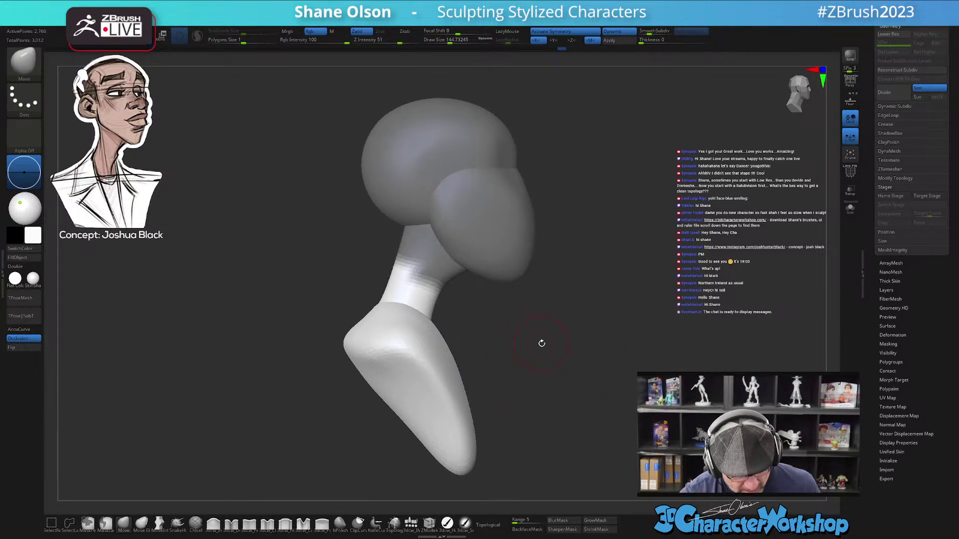
ctrl+click(439, 285)
ctrl+click(434, 249)
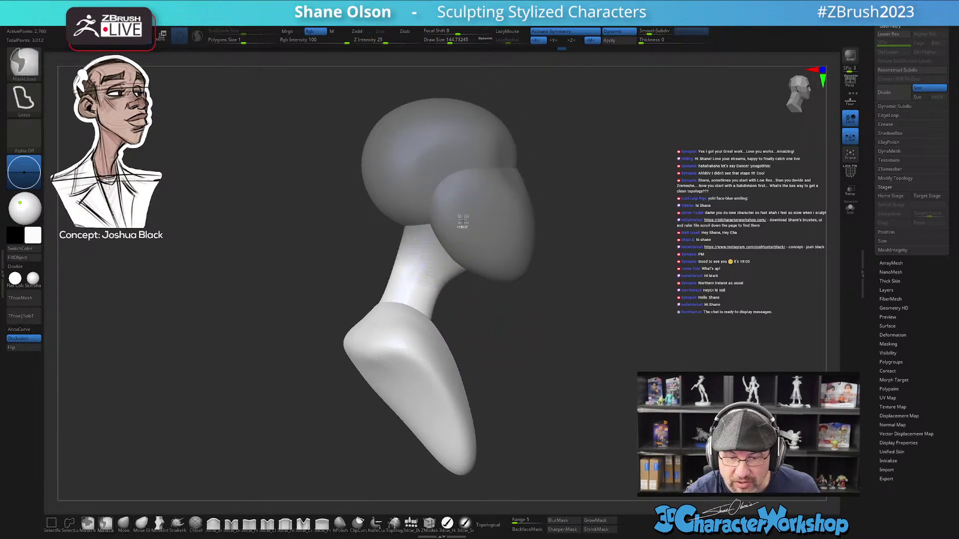
- Reset the gizmo's orientation, move the unmasked lower neck and torso slightly down to lengthen the neck, and clear the mask
ctrl+click(472, 234)
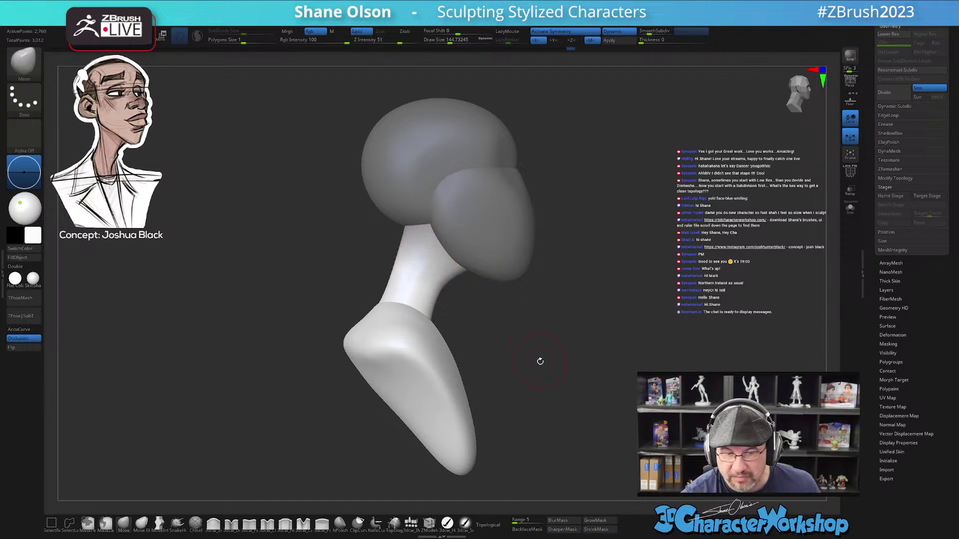
ctrl+right_drag(540, 360, 534, 351)
drag(534, 351, 520, 381)
key(w)
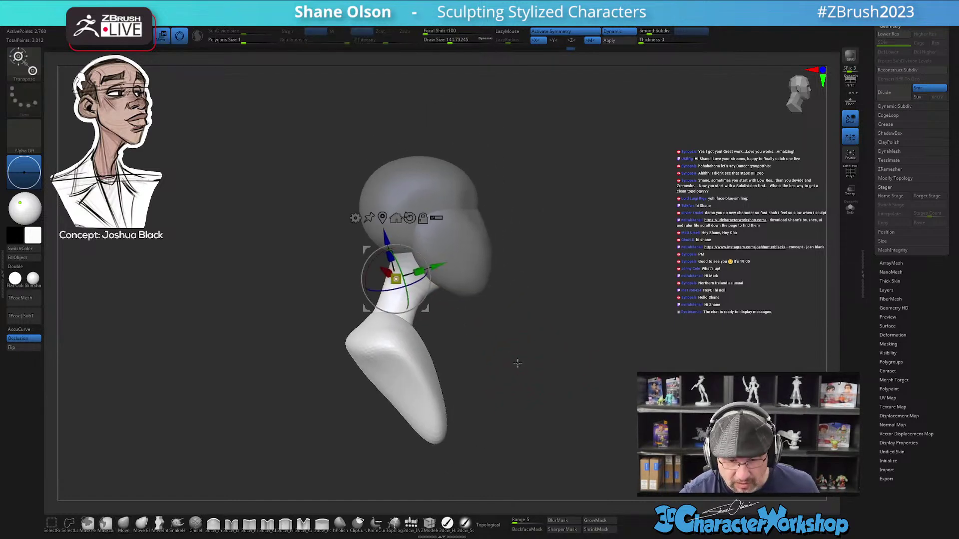
click(410, 216)
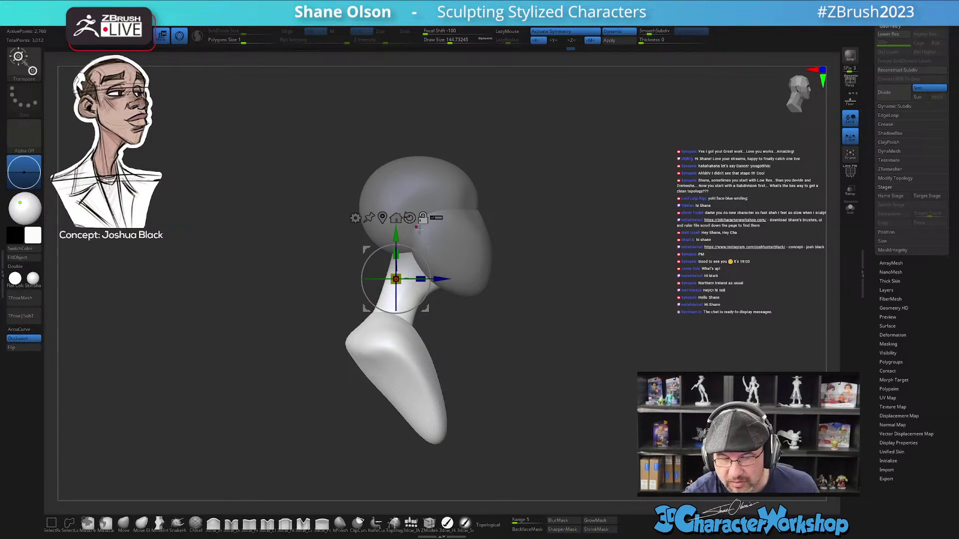
drag(428, 250, 423, 266)
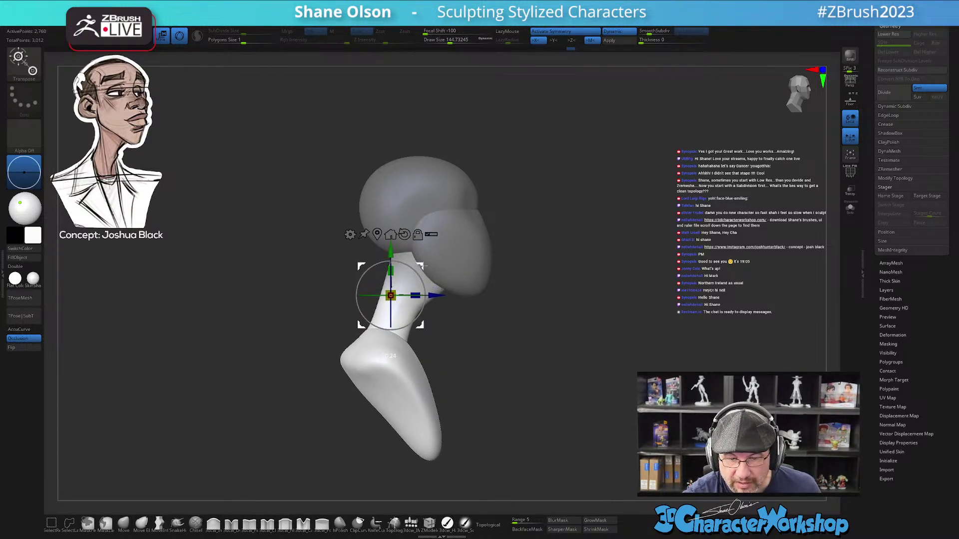
mouse_move(552, 382)
mouse_down()
mouse_move(496, 395)
mouse_move(554, 386)
mouse_up()
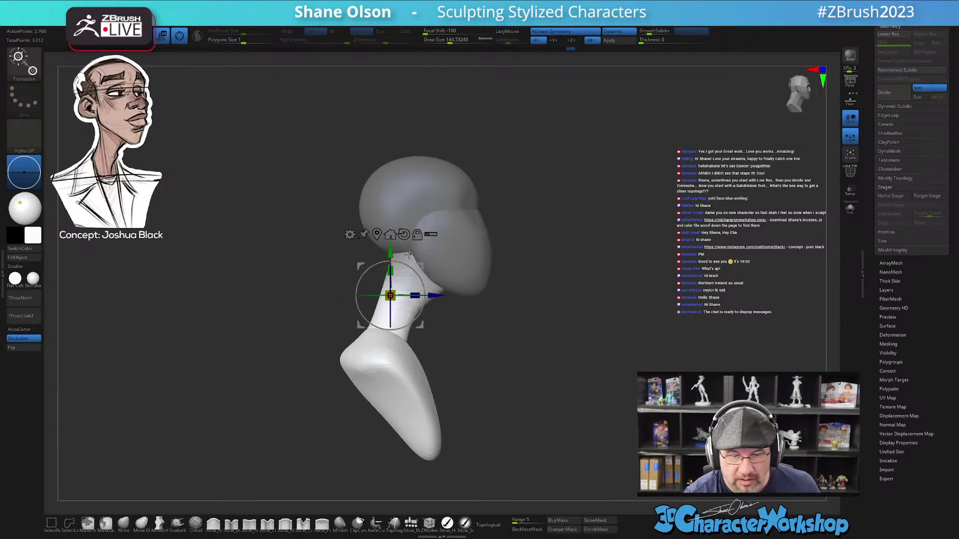
drag(421, 265, 420, 265)
mouse_move(514, 360)
ctrl+mouse_down()
mouse_move(531, 375)
mouse_move(506, 386)
ctrl+mouse_up()
key(q)
- Reshape the sides and back of the neck with the Move brush enlarged to about 280
drag(494, 382, 511, 332)
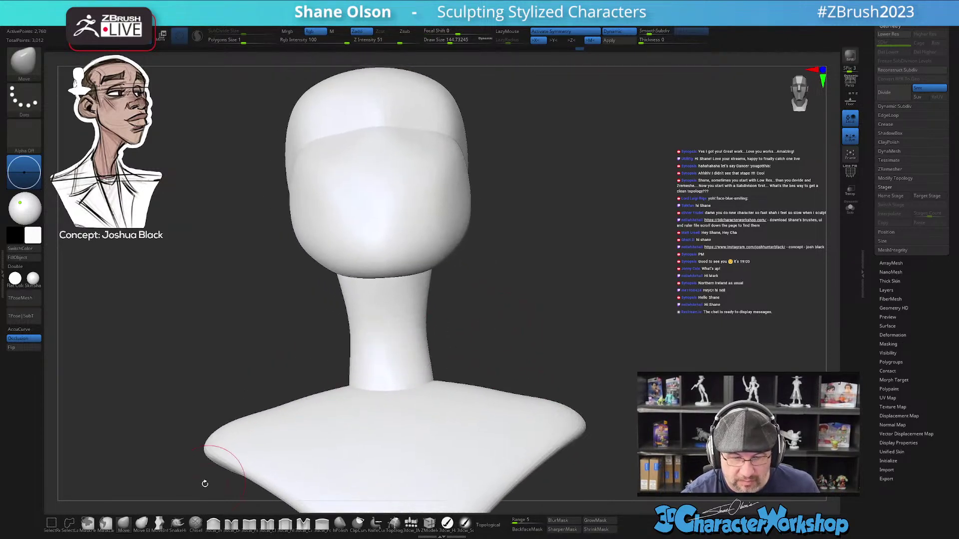
click(124, 523)
key(s)
drag(521, 296, 530, 297)
mouse_move(347, 327)
mouse_down()
mouse_move(357, 321)
mouse_move(354, 303)
mouse_up()
drag(356, 356, 359, 359)
drag(438, 338, 407, 342)
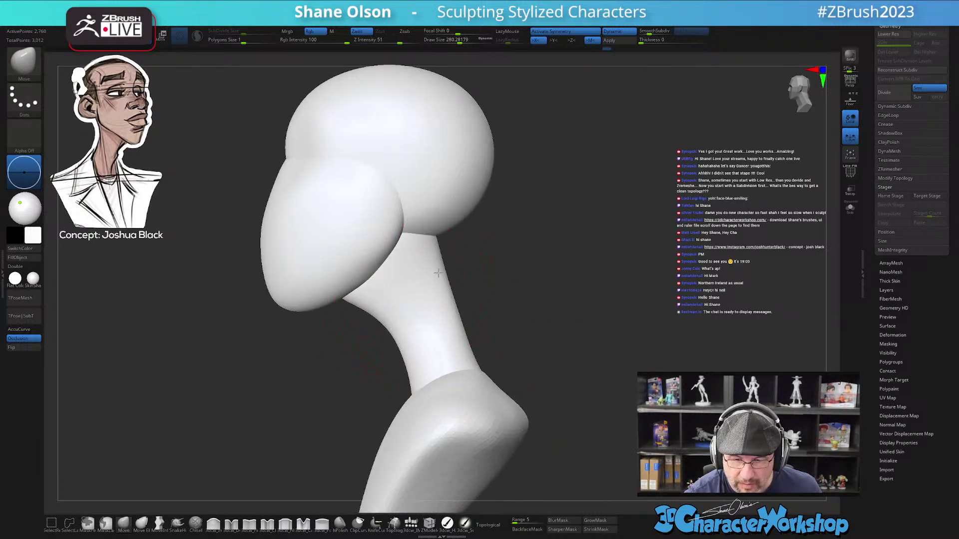
drag(441, 272, 431, 256)
mouse_move(544, 366)
mouse_down()
mouse_move(553, 336)
mouse_move(546, 348)
mouse_up()
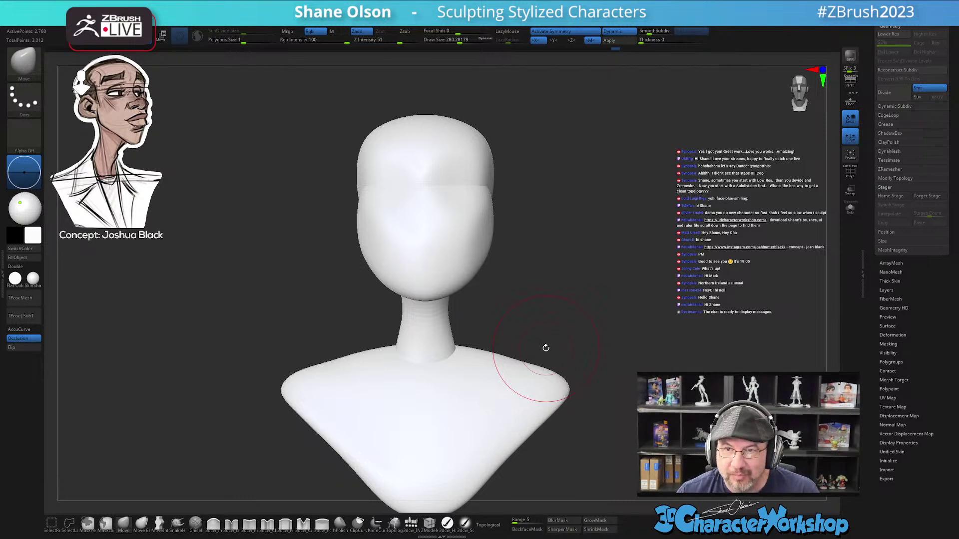
- Taper the lower face toward a narrower chin and refine its profile with a Move brush of about 210
mouse_move(569, 340)
mouse_down()
mouse_move(588, 338)
mouse_move(555, 342)
mouse_move(529, 314)
mouse_move(517, 353)
mouse_up()
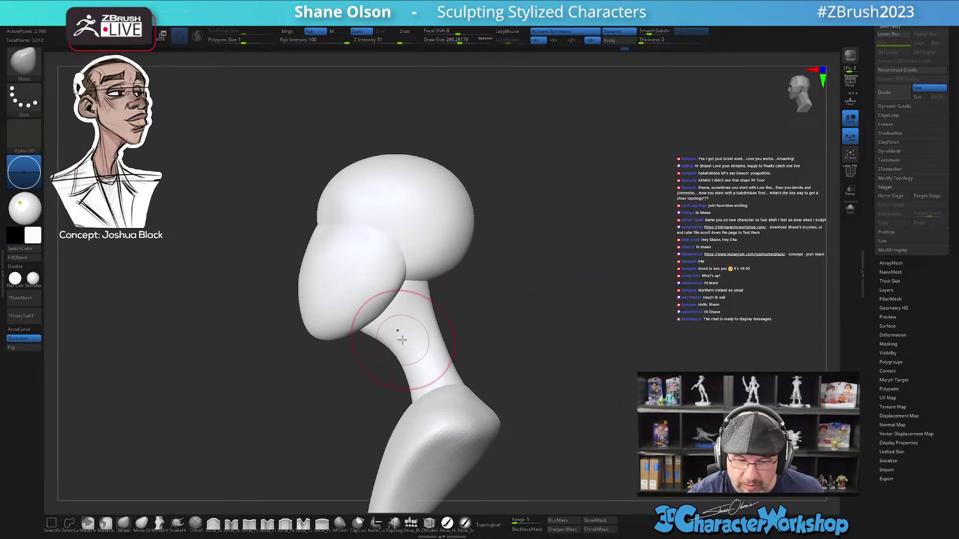
mouse_move(503, 349)
mouse_down()
mouse_move(494, 344)
mouse_move(511, 310)
mouse_move(524, 325)
mouse_move(550, 321)
mouse_up()
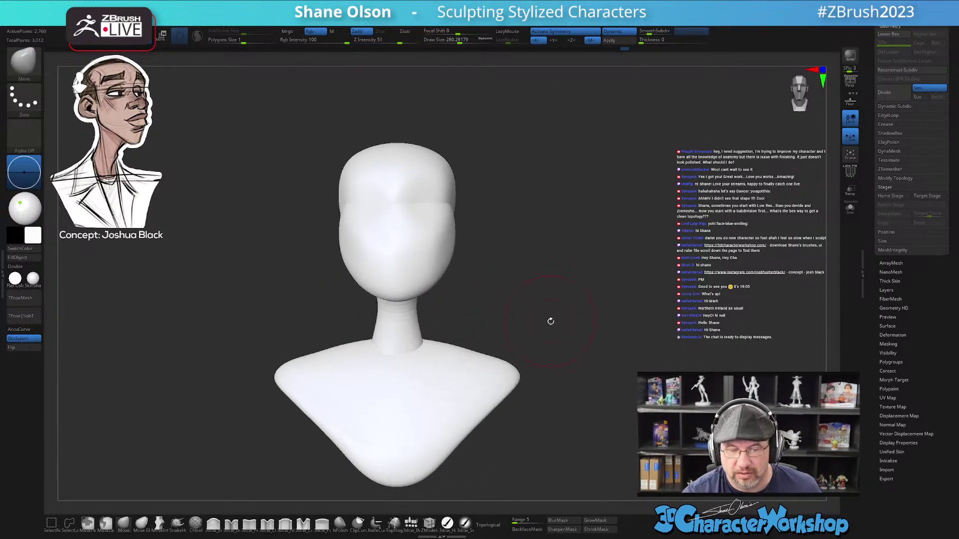
mouse_move(503, 299)
alt+mouse_down()
mouse_move(535, 331)
mouse_move(517, 325)
mouse_move(522, 338)
mouse_move(504, 332)
mouse_move(511, 322)
mouse_move(432, 314)
mouse_move(448, 302)
mouse_move(523, 310)
mouse_move(529, 270)
alt+mouse_up()
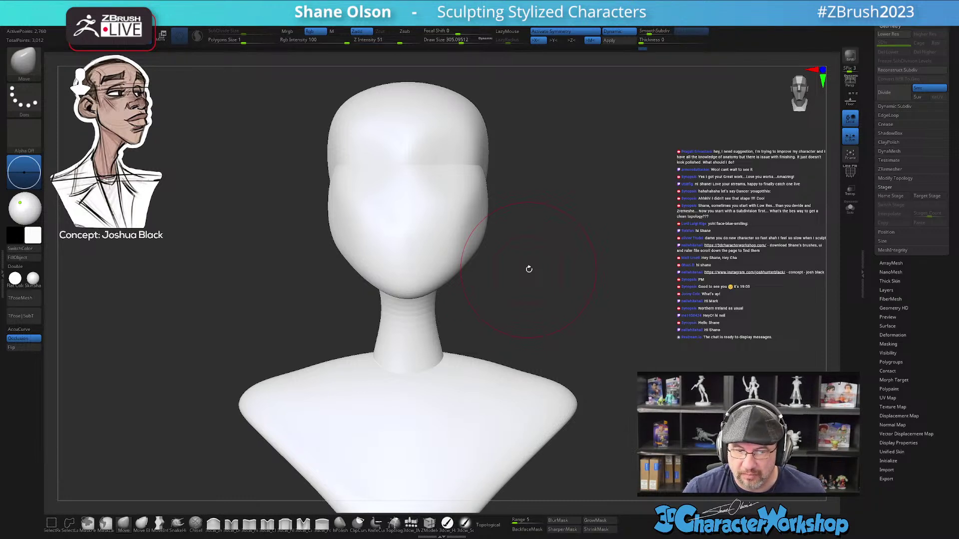
mouse_move(526, 309)
mouse_down()
mouse_move(528, 301)
mouse_move(528, 336)
mouse_up()
key(s)
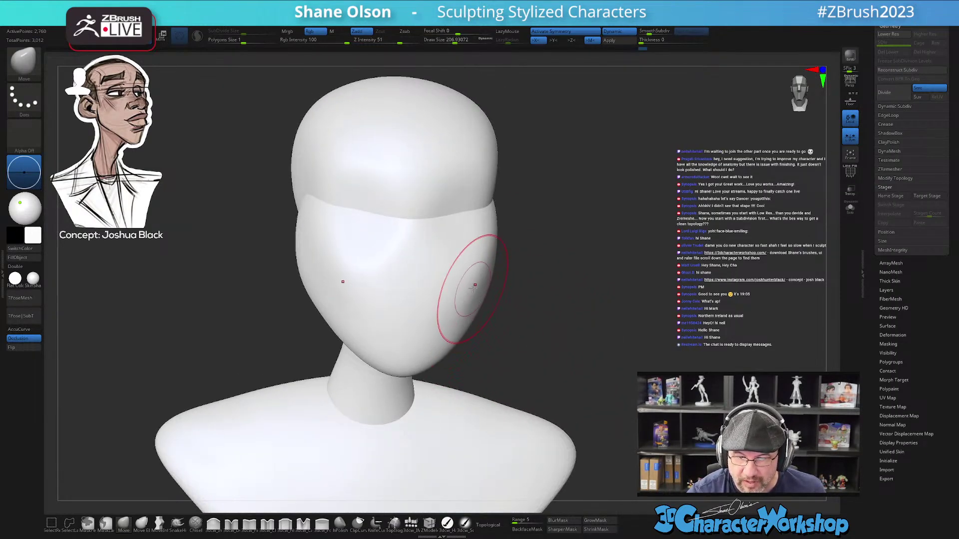
mouse_move(536, 293)
mouse_down()
mouse_move(452, 309)
mouse_move(497, 321)
mouse_move(475, 353)
mouse_move(440, 350)
mouse_move(482, 345)
mouse_up()
alt+drag(613, 343, 486, 280)
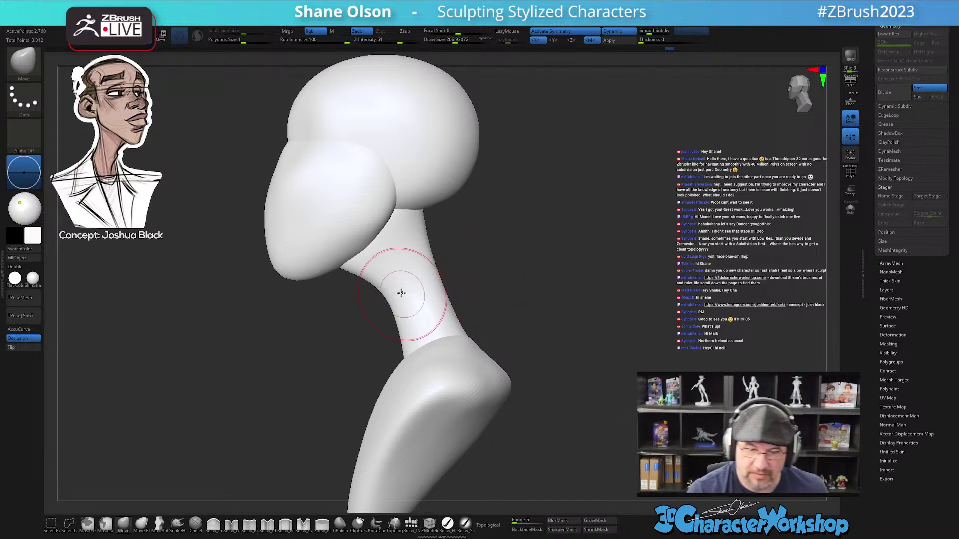
mouse_move(423, 270)
right_down()
mouse_move(411, 274)
mouse_move(431, 273)
mouse_move(415, 271)
mouse_move(453, 315)
right_up()
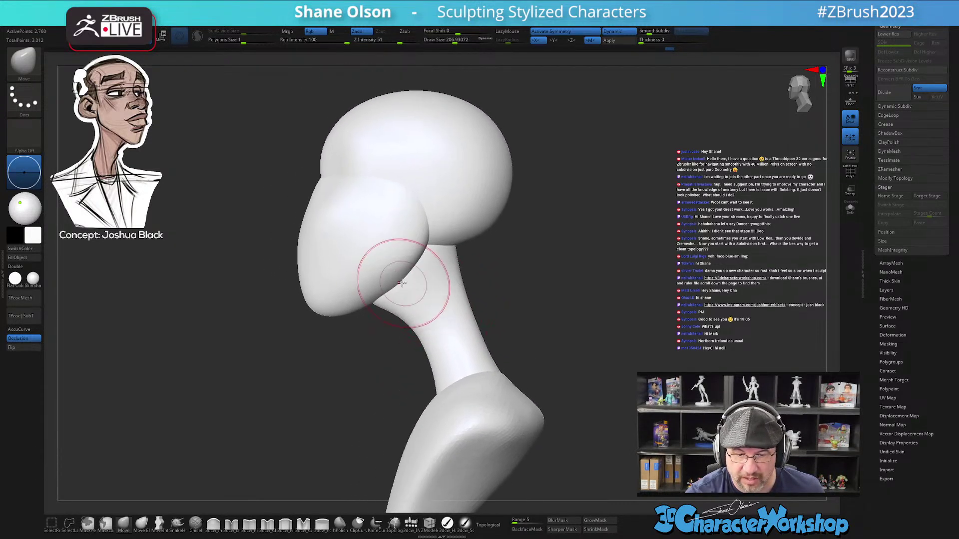
mouse_move(423, 276)
right_down()
mouse_move(459, 271)
mouse_move(478, 296)
right_up()
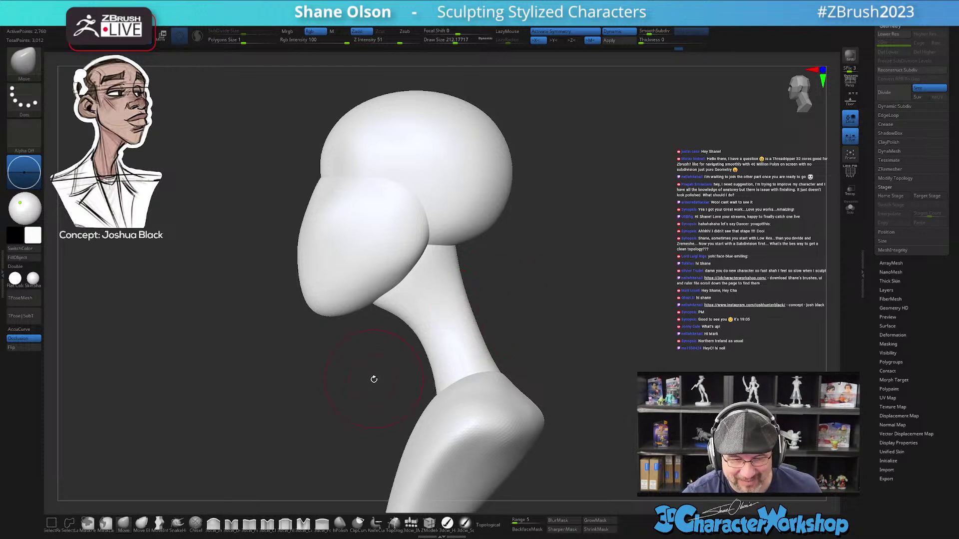
alt+right_drag(373, 368, 385, 430)
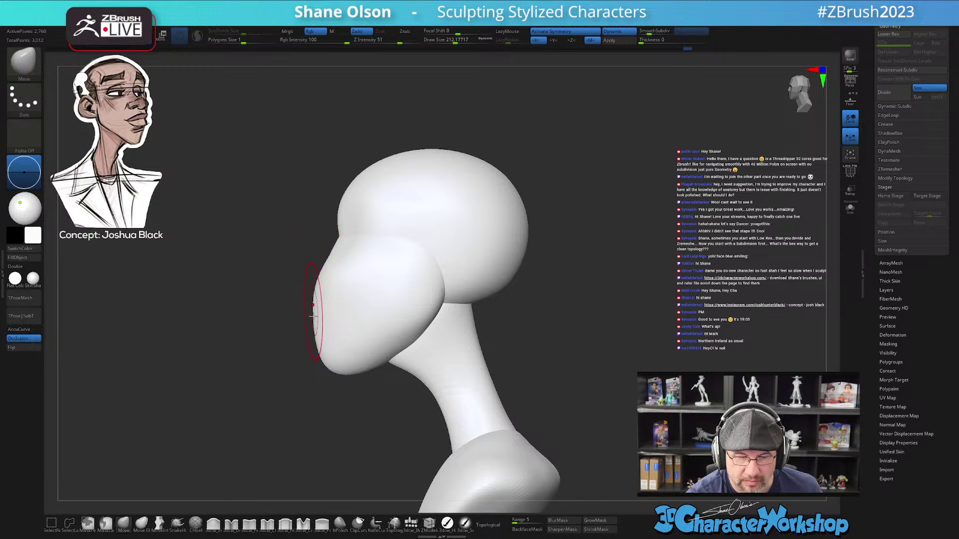
mouse_move(524, 257)
mouse_down()
mouse_move(568, 336)
mouse_move(593, 336)
mouse_move(552, 342)
mouse_move(553, 370)
mouse_move(554, 358)
mouse_move(463, 417)
mouse_up()
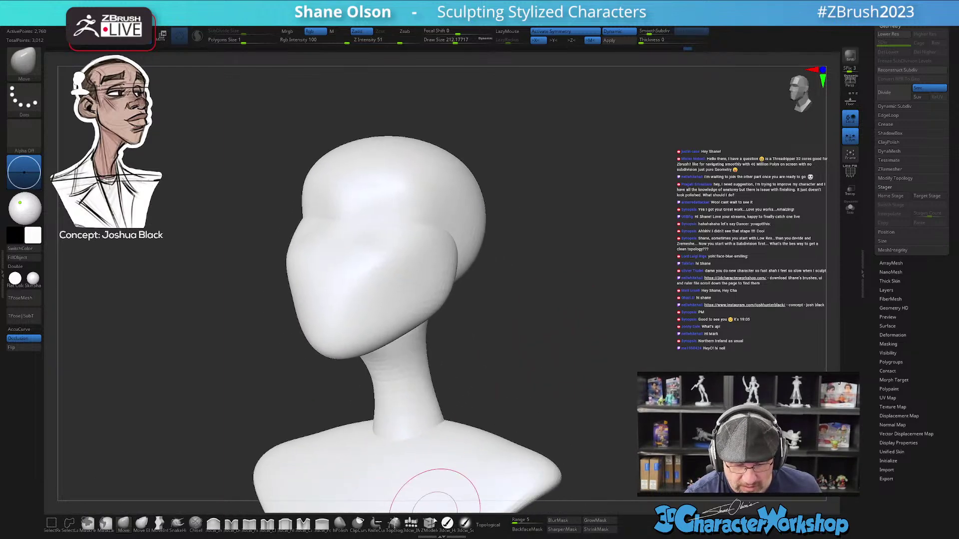
- Insert a mirrored QuadSphere-2 primitive on the side of the head as the base for the ears
click(411, 523)
drag(542, 339, 516, 316)
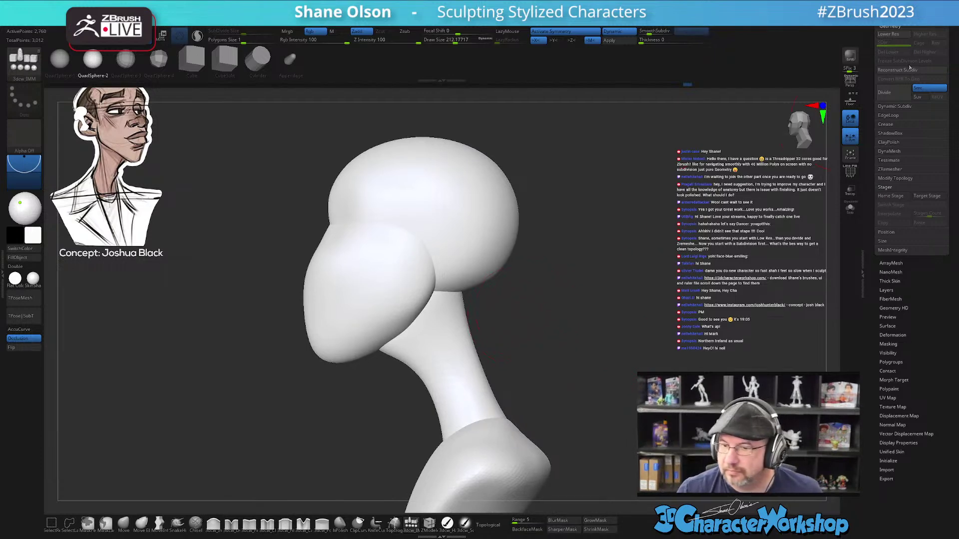
scroll(925, 44, up, 3)
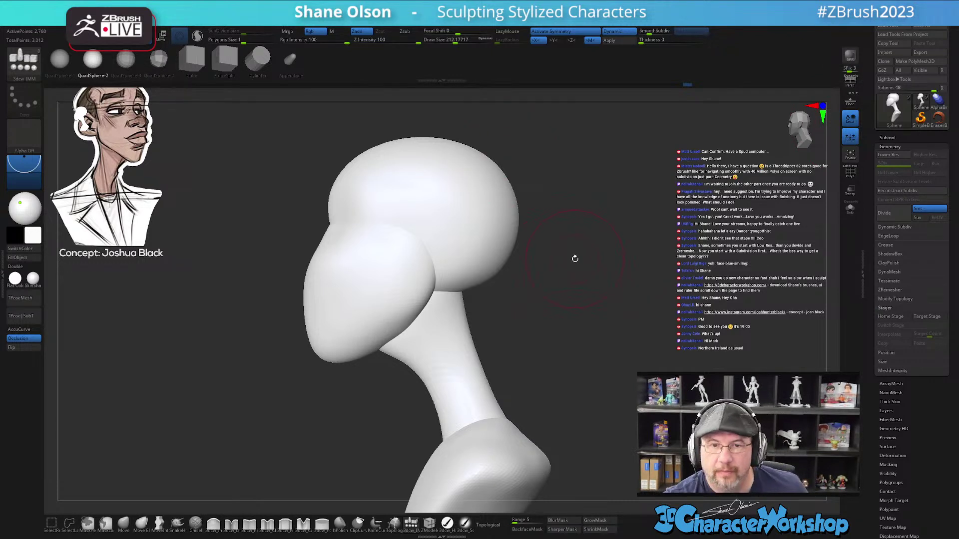
mouse_move(552, 347)
mouse_down()
mouse_move(550, 336)
mouse_move(537, 340)
mouse_move(537, 318)
mouse_move(529, 329)
mouse_move(533, 312)
mouse_up()
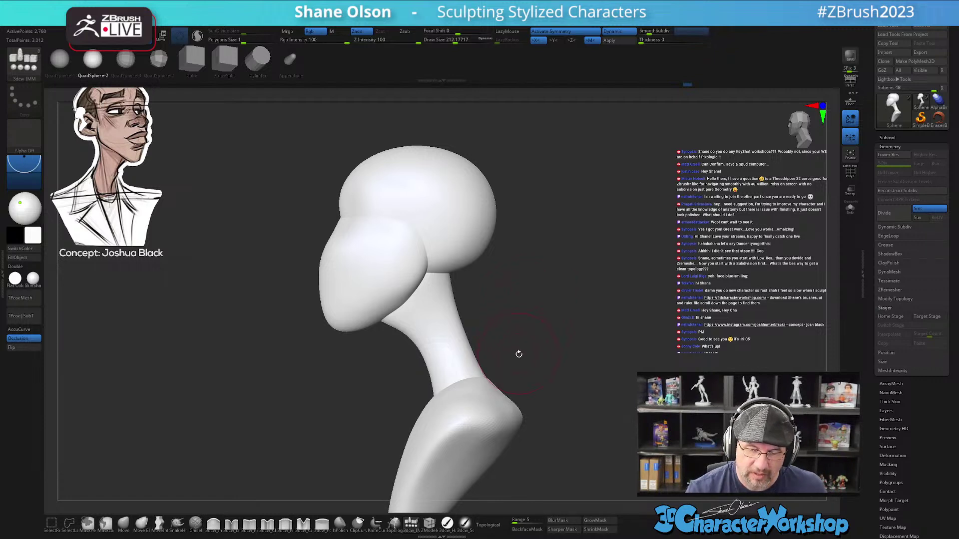
mouse_move(477, 271)
ctrl+right_down()
mouse_move(497, 291)
mouse_move(497, 324)
ctrl+right_up()
key(s)
mouse_move(465, 268)
mouse_down()
mouse_move(448, 277)
mouse_move(445, 304)
mouse_up()
- Flatten the inserted ear spheres and position them so they angle outward from both sides of the head
key(w)
drag(422, 265, 470, 258)
drag(520, 310, 519, 387)
drag(567, 305, 456, 364)
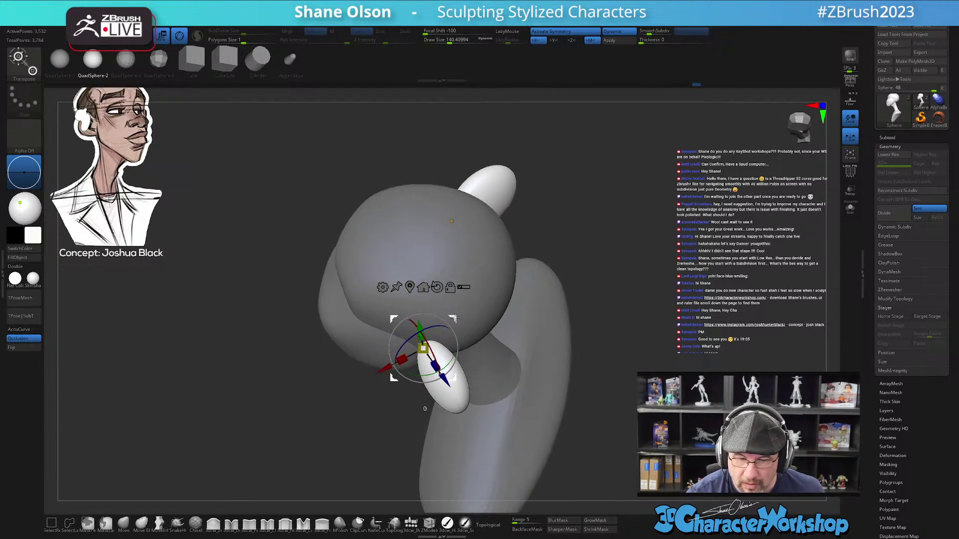
drag(393, 319, 389, 307)
drag(555, 365, 466, 303)
drag(532, 379, 556, 383)
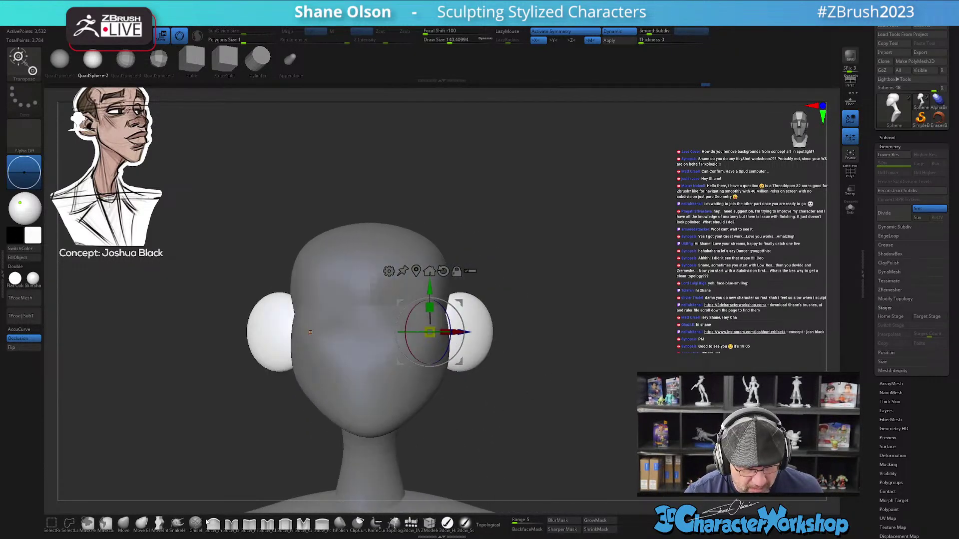
- Set the Move brush size to about 239 and start pulling the ear's front edge toward the head
key(q)
key(s)
drag(542, 388, 545, 388)
drag(565, 362, 534, 370)
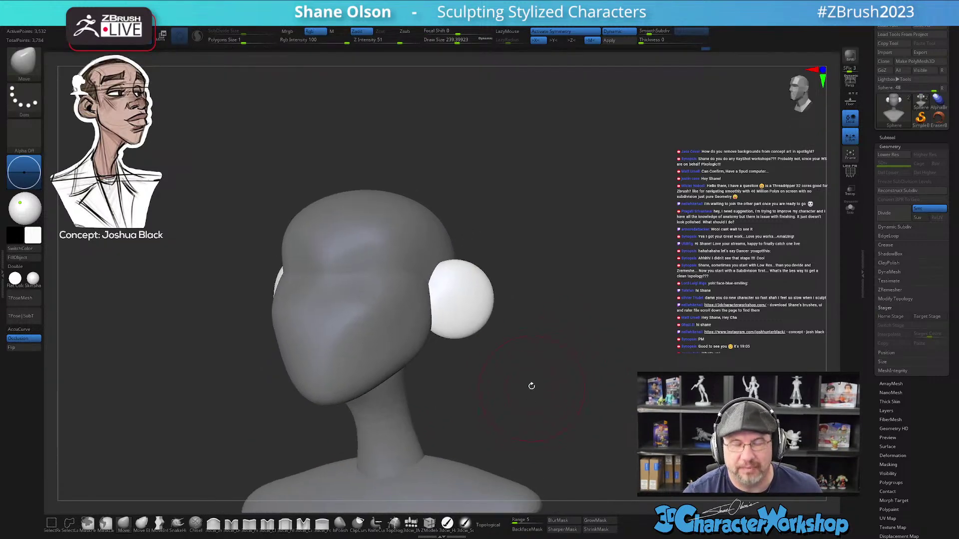
drag(520, 338, 520, 331)
drag(508, 293, 452, 287)
mouse_move(452, 288)
alt+right_down()
mouse_move(462, 271)
mouse_move(463, 327)
alt+right_up()
- Shape the ear's outline with the Move brush, pulling its upper front edge into a more angular form
key(s)
mouse_move(493, 302)
mouse_down()
mouse_move(460, 267)
mouse_move(458, 252)
mouse_move(467, 251)
mouse_up()
key(s)
click(458, 265)
key(s)
click(472, 242)
right_drag(492, 292, 494, 222)
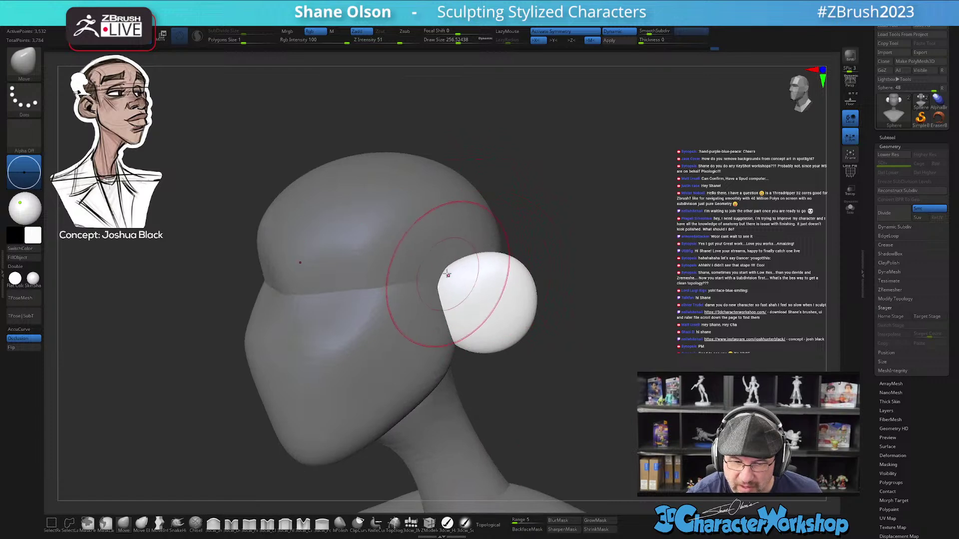
drag(496, 270, 493, 281)
key(bracketleft)
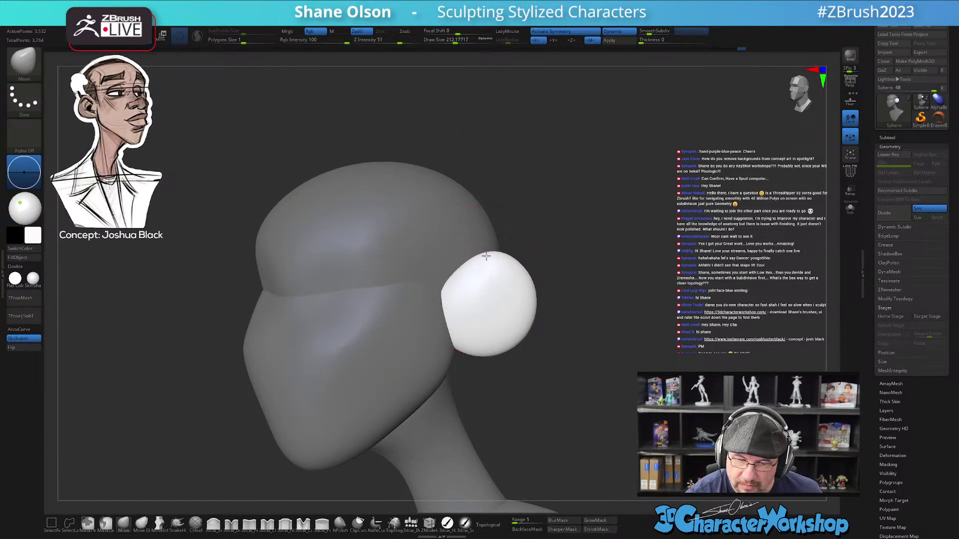
- Reduce the Move brush size and push in the upper inner part of the ear to form a rim
alt+drag(534, 272, 539, 246)
right_drag(532, 285, 516, 293)
key(s)
drag(521, 289, 514, 288)
mouse_move(511, 271)
right_down()
mouse_move(522, 285)
mouse_move(530, 278)
mouse_move(508, 269)
mouse_move(516, 273)
mouse_move(522, 255)
mouse_move(520, 307)
right_up()
key([)
drag(504, 285, 508, 275)
mouse_move(514, 278)
right_down()
mouse_move(523, 295)
mouse_move(509, 252)
mouse_move(505, 280)
mouse_move(516, 293)
right_up()
- Undo the last ear change, then deepen the hollow inside the rim with the Move brush reduced to about 128
key(s)
drag(519, 290, 505, 287)
mouse_move(504, 286)
right_down()
mouse_move(502, 272)
mouse_move(522, 268)
right_up()
key(ctrl+z)
key(s)
drag(505, 265, 510, 257)
key(s)
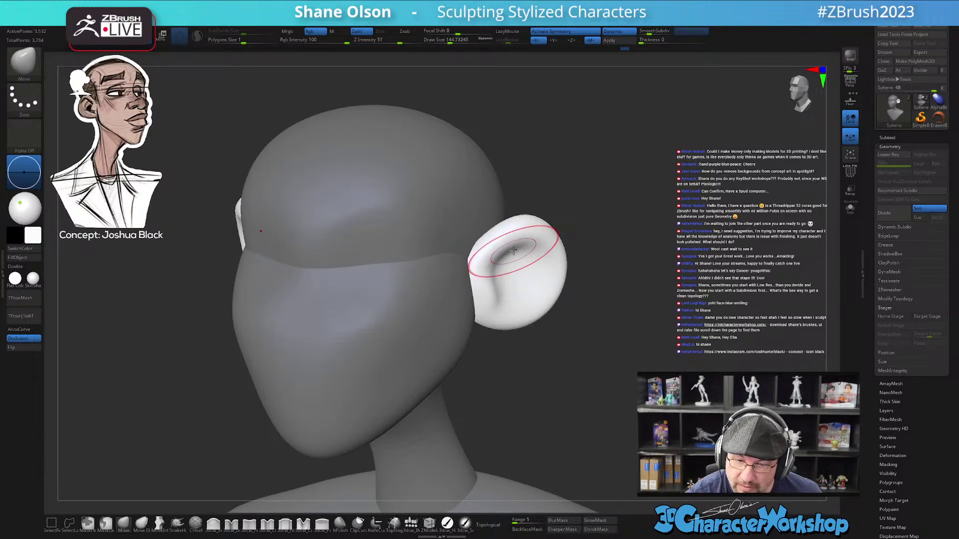
right_drag(512, 251, 534, 268)
key(bracketleft)
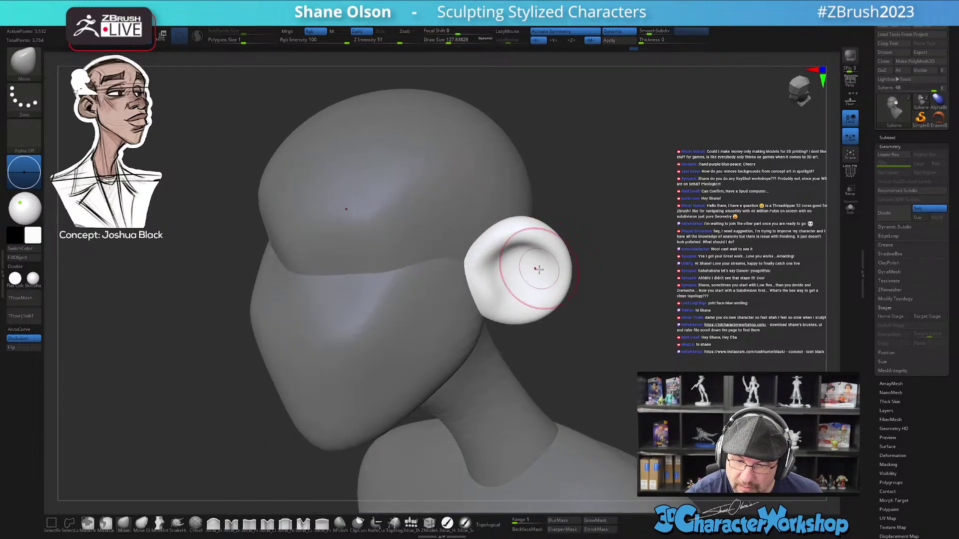
right_drag(534, 302, 533, 317)
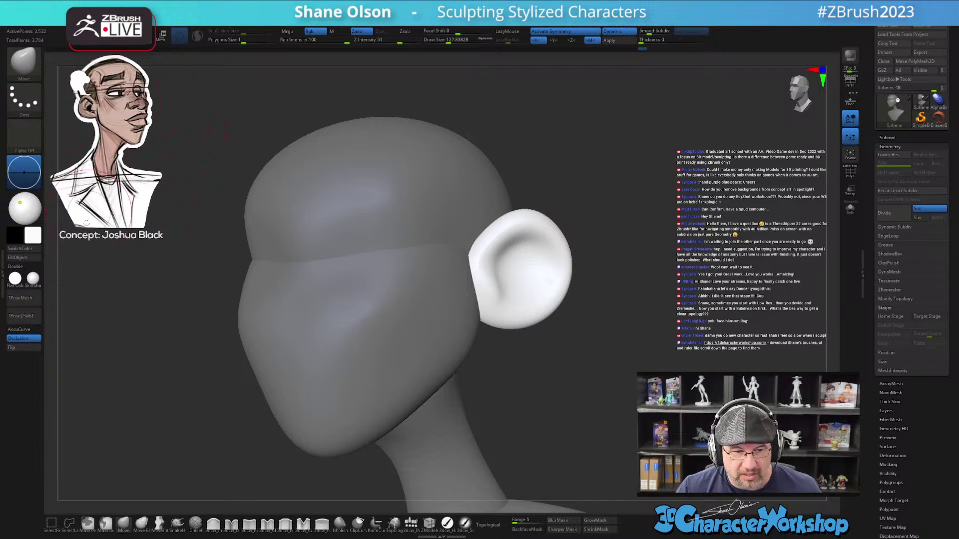
- Switch to Photoshop, try a Levels adjustment with a black output level of 15 on the concept layer, and return to ZBrush
key(alt+Tab)
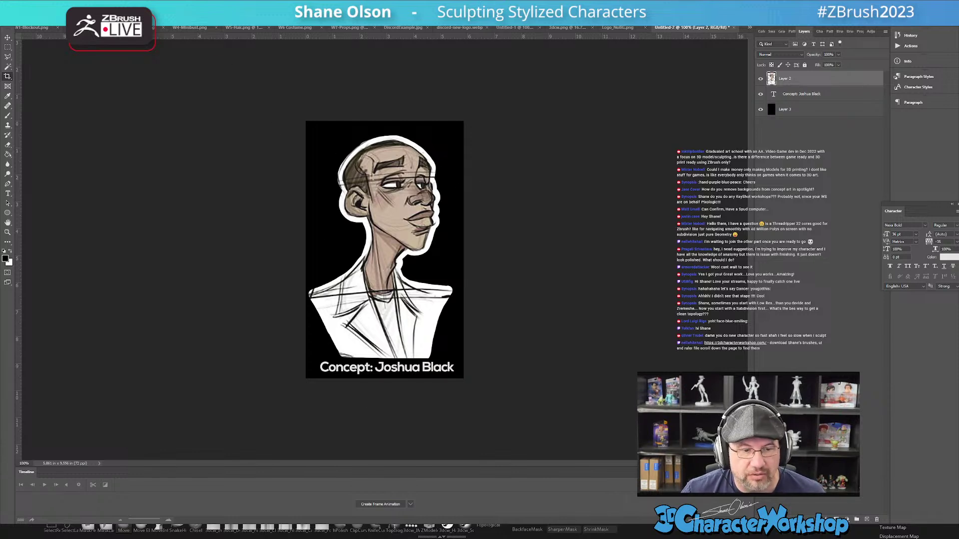
click(43, 5)
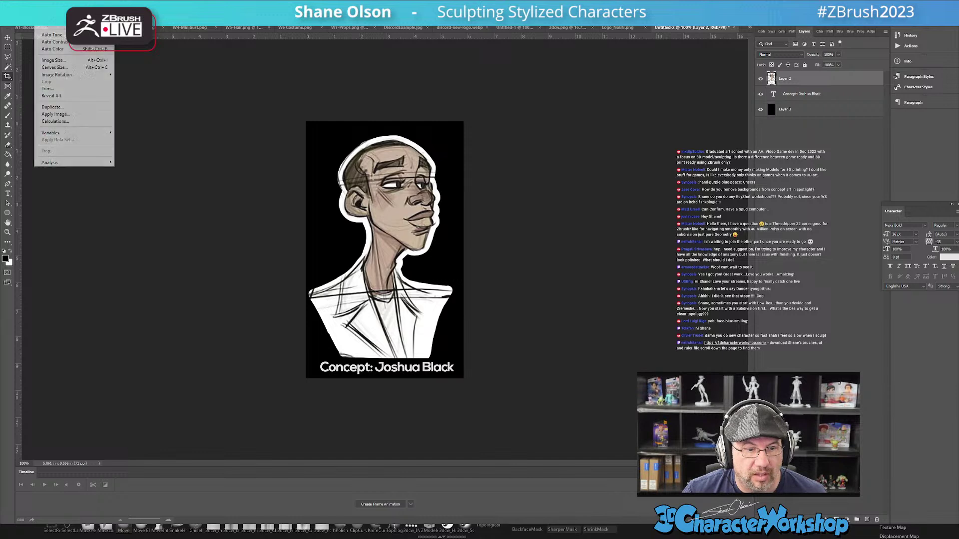
mouse_move(55, 24)
click(150, 30)
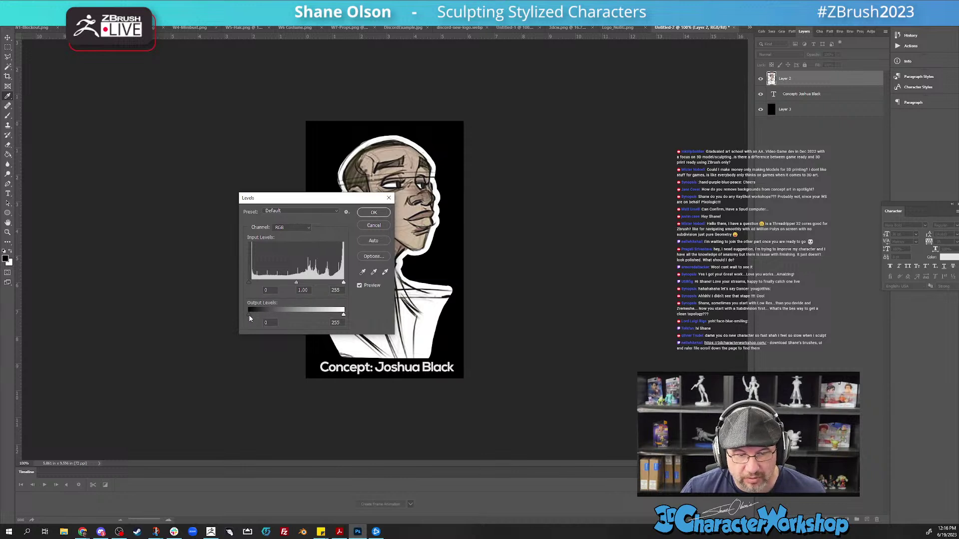
drag(248, 314, 253, 314)
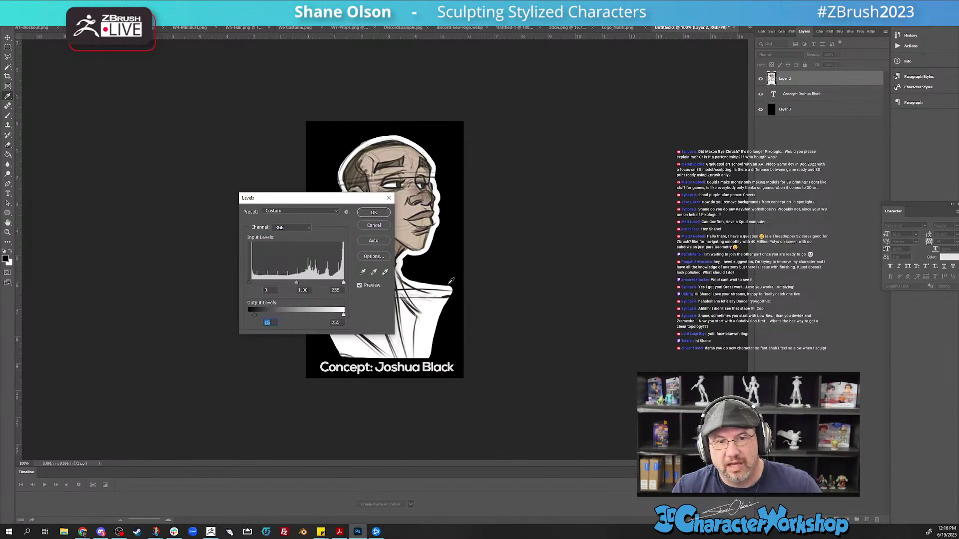
click(374, 227)
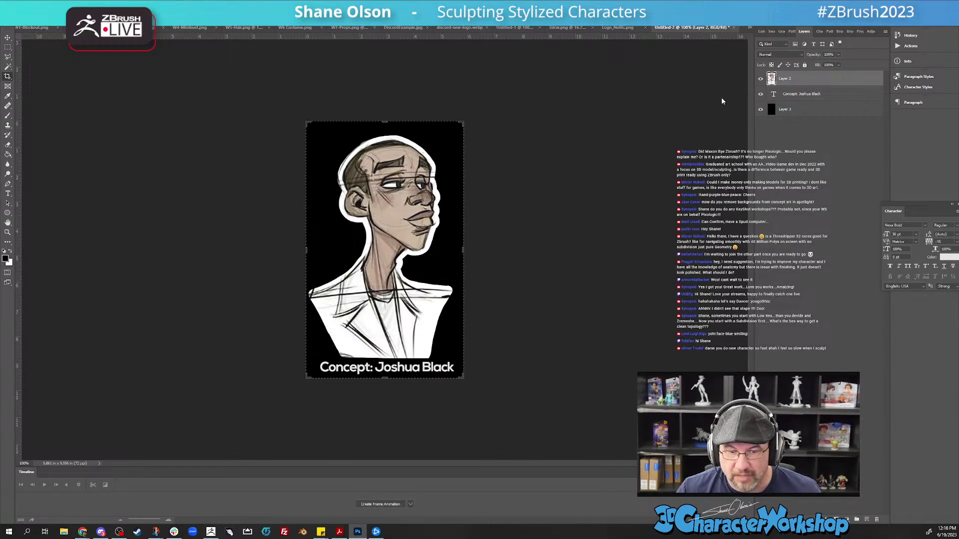
key(alt+Tab)
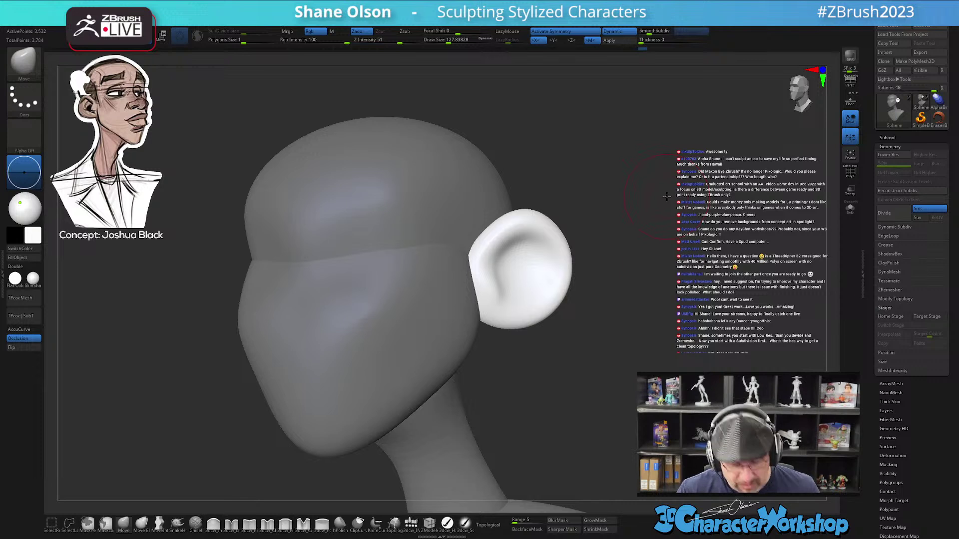
- Refine and smooth the ear's front edge and inner hollow with a small brush of about 71
mouse_move(577, 367)
mouse_down()
mouse_move(569, 379)
mouse_move(575, 364)
mouse_up()
key(s)
drag(575, 364, 566, 411)
key(s)
mouse_move(508, 313)
mouse_down()
mouse_move(490, 330)
mouse_move(497, 324)
mouse_up()
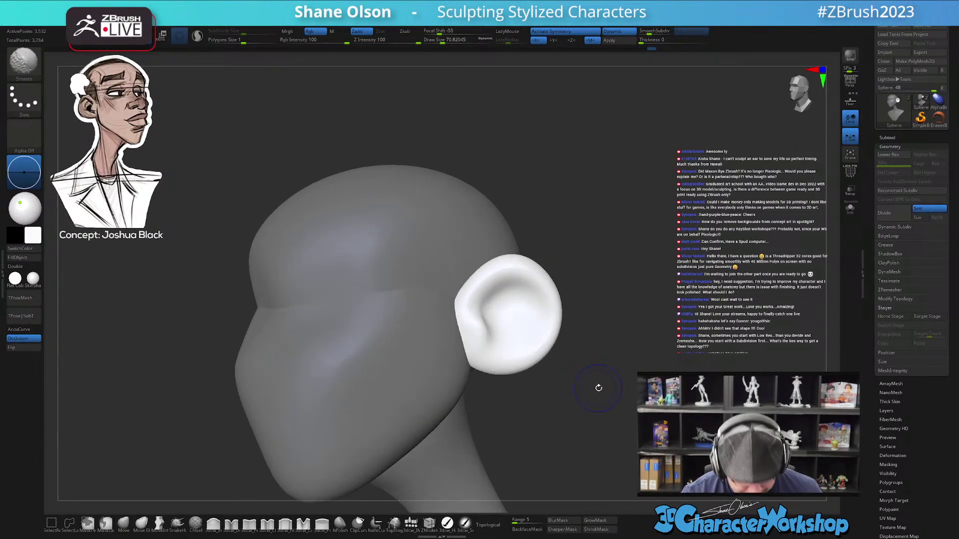
- Show the polygroup wireframe and set the ZRemesher target polygon count to 0.1
key(shift+f)
mouse_move(590, 388)
mouse_down()
mouse_move(602, 361)
mouse_move(598, 385)
mouse_up()
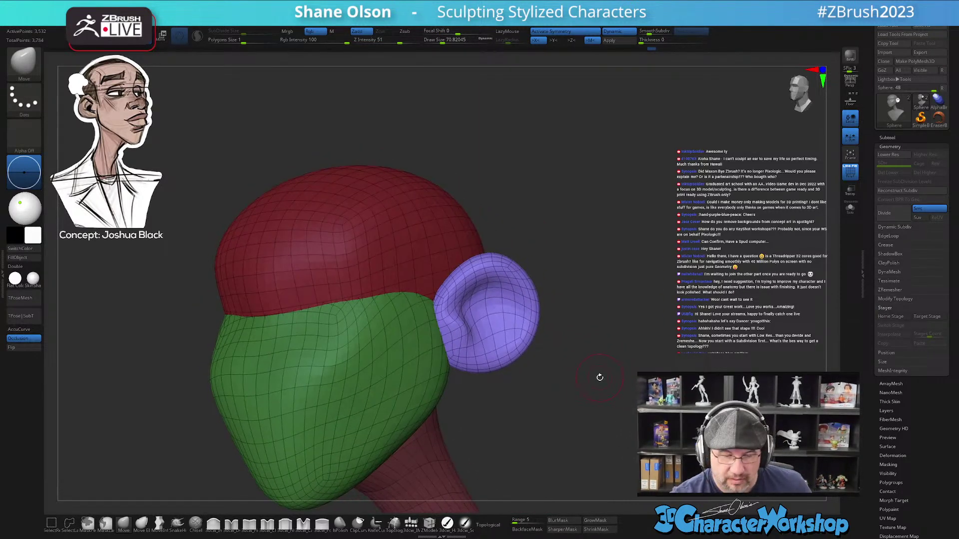
drag(599, 377, 553, 318)
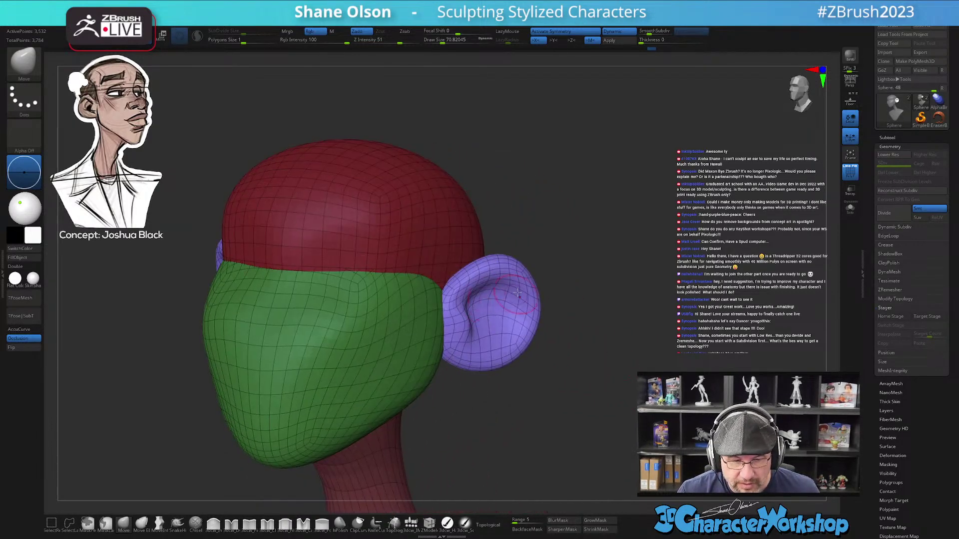
drag(598, 236, 580, 224)
key(2)
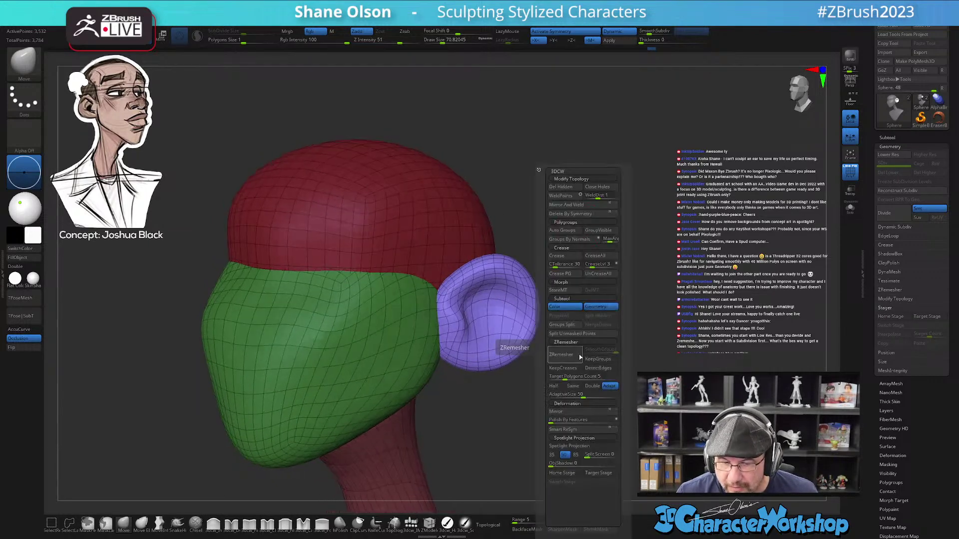
drag(569, 377, 544, 379)
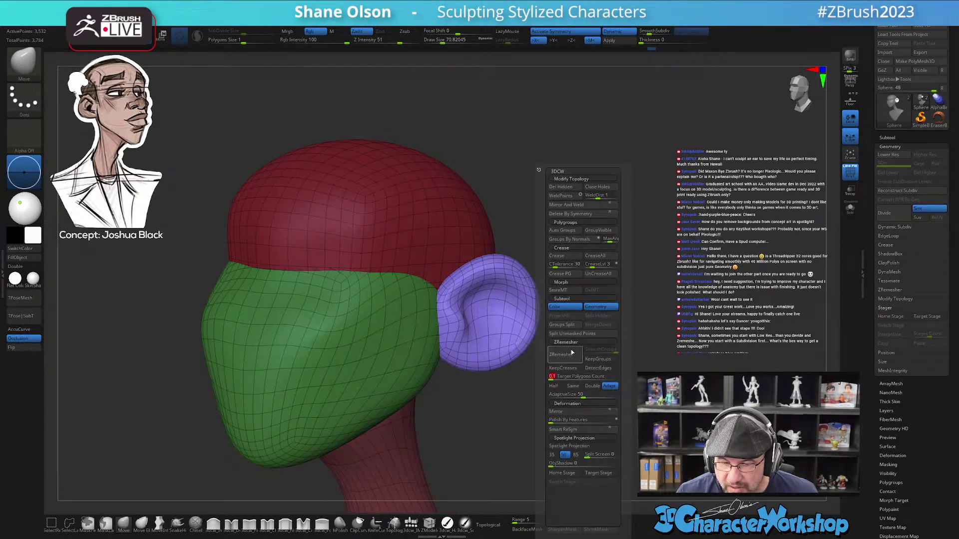
- Try to remesh the bust with ZRemesher while every polygroup is visible
click(562, 355)
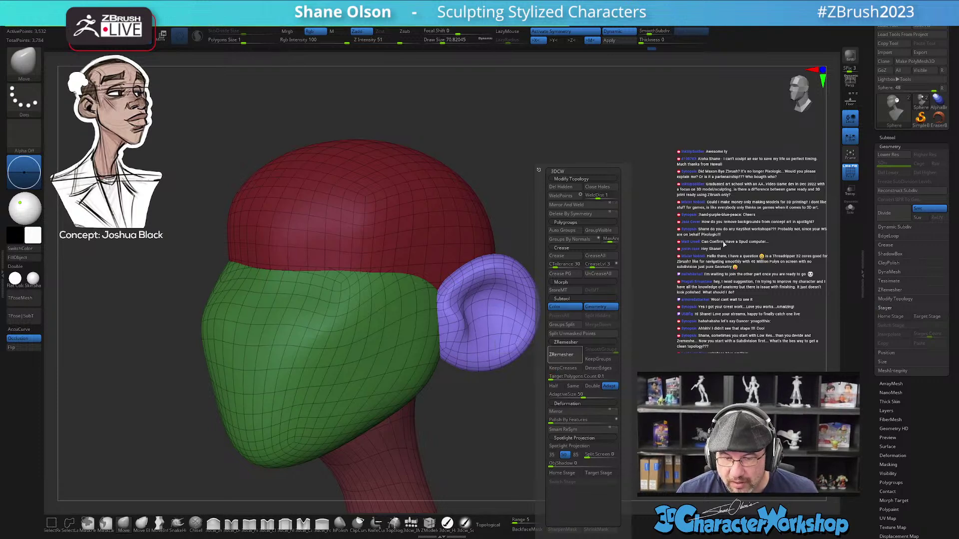
key(ctrl)
key(ctrl+z)
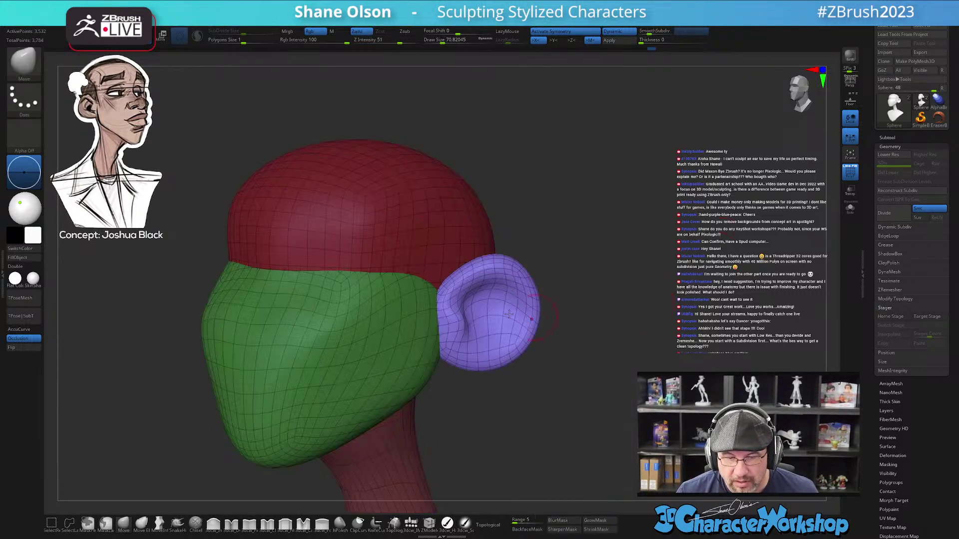
- Isolate the ear polygroup, remesh only the ears with ZRemesher, and bring the rest of the bust back into view
mouse_move(638, 275)
mouse_down()
mouse_move(610, 272)
mouse_move(598, 319)
mouse_move(594, 287)
mouse_move(617, 293)
mouse_up()
key(2)
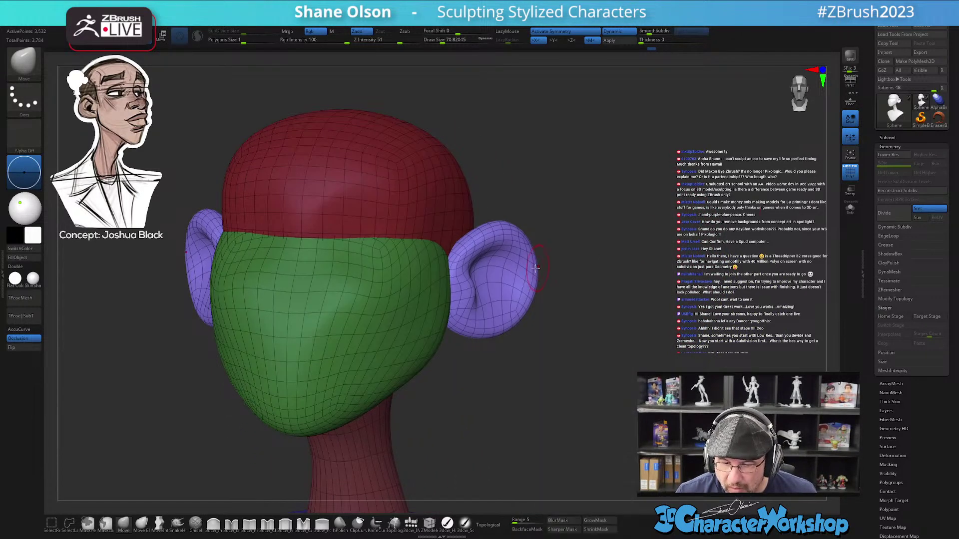
ctrl+shift+click(499, 280)
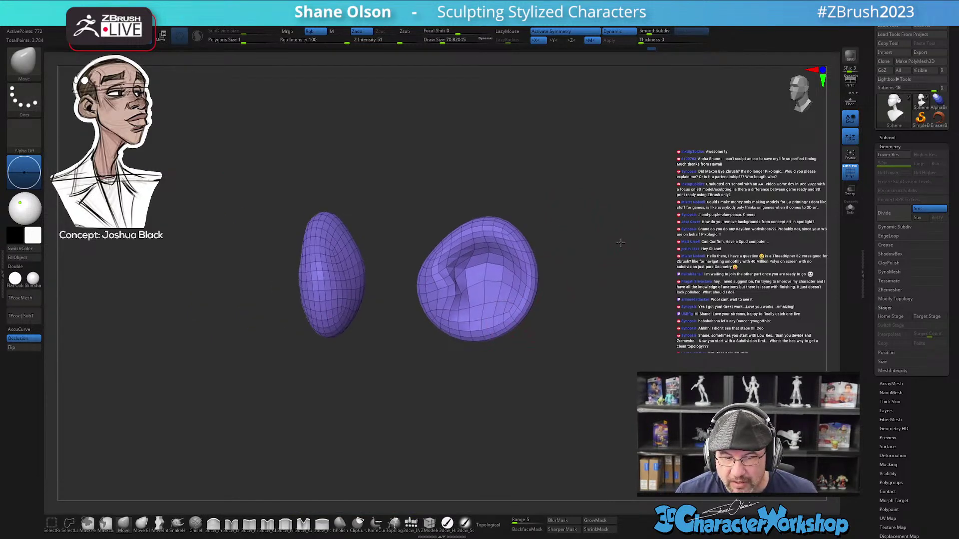
ctrl+right_drag(620, 241, 619, 297)
drag(620, 297, 598, 181)
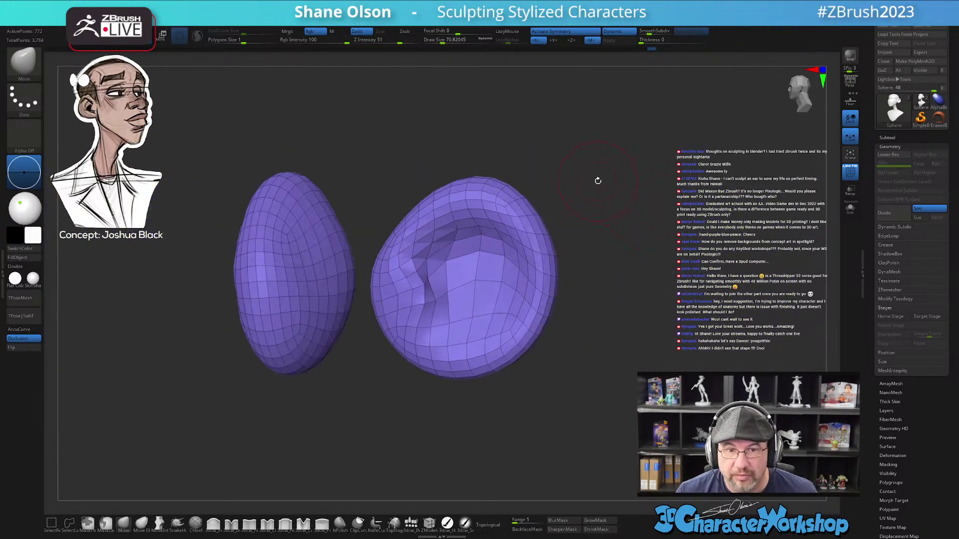
key(1)
click(580, 359)
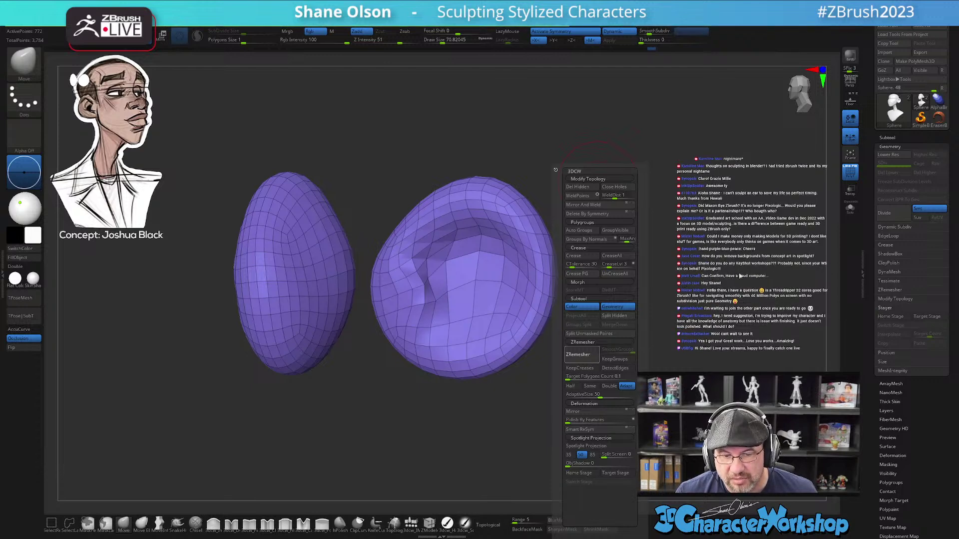
key(ctrl+shift+s)
ctrl+right_drag(595, 334, 588, 329)
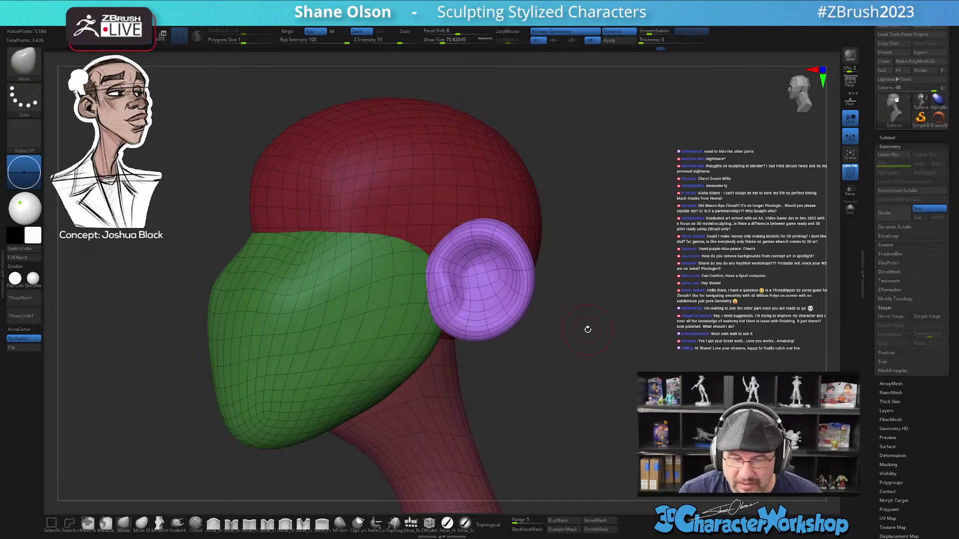
- Reshape the ear's inner hollow and front flap with the Move brush at a size of about 83
mouse_move(588, 329)
mouse_down()
mouse_move(550, 390)
mouse_move(577, 336)
mouse_move(568, 370)
mouse_up()
key(s)
mouse_move(536, 277)
alt+right_down()
mouse_move(544, 271)
mouse_move(527, 264)
alt+right_up()
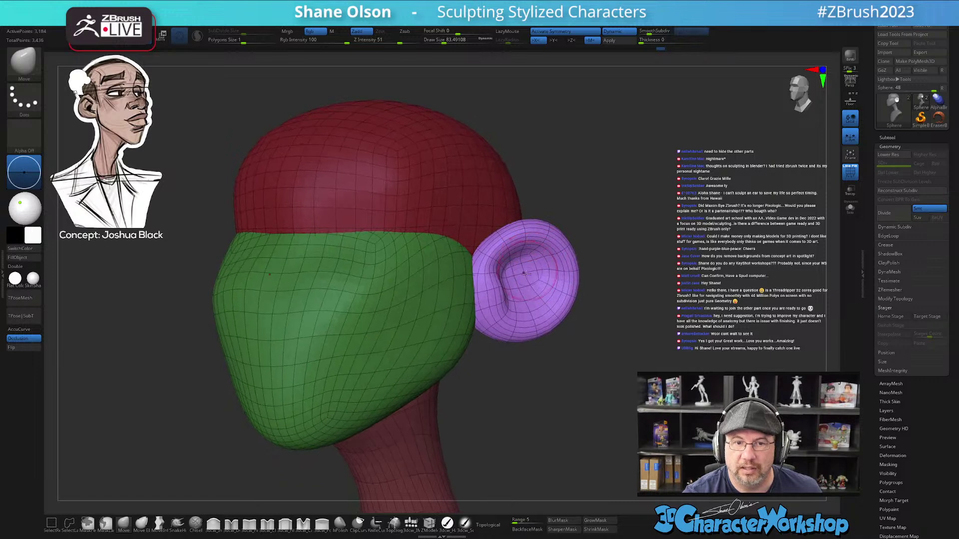
mouse_move(501, 297)
mouse_down()
mouse_move(508, 267)
mouse_move(524, 265)
mouse_up()
mouse_move(567, 263)
right_down()
mouse_move(523, 262)
mouse_move(504, 274)
mouse_move(558, 277)
mouse_move(521, 309)
right_up()
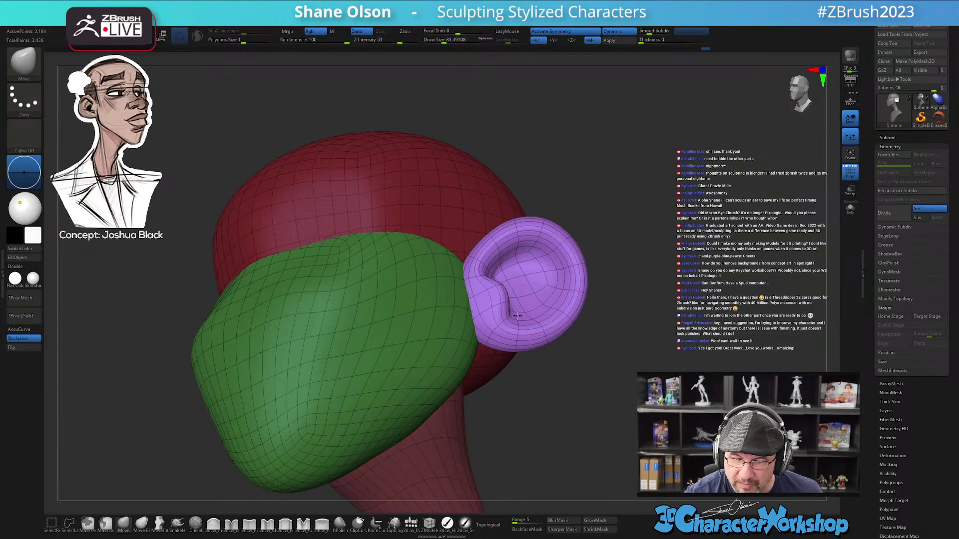
key(s)
key(s)
drag(503, 310, 508, 310)
right_drag(504, 320, 620, 439)
right_drag(619, 367, 586, 400)
- Adjust the ears' placement on the head with the transform gizmo, and clear the mask
key(w)
drag(455, 332, 450, 311)
right_drag(594, 330, 569, 374)
drag(430, 360, 409, 359)
right_drag(597, 375, 650, 335)
mouse_move(668, 286)
right_down()
mouse_move(547, 369)
mouse_move(627, 365)
right_up()
ctrl+drag(595, 380, 605, 391)
key(q)
- Hide the wireframe and choose the insert-mesh brush with the QuadSphere-2 mesh for the eyes
mouse_move(605, 391)
ctrl+right_down()
mouse_move(585, 370)
mouse_move(574, 381)
mouse_move(567, 370)
mouse_move(538, 373)
mouse_move(571, 368)
mouse_move(573, 385)
mouse_move(599, 368)
mouse_move(574, 370)
mouse_move(515, 318)
mouse_move(509, 295)
ctrl+right_up()
key(shift+f)
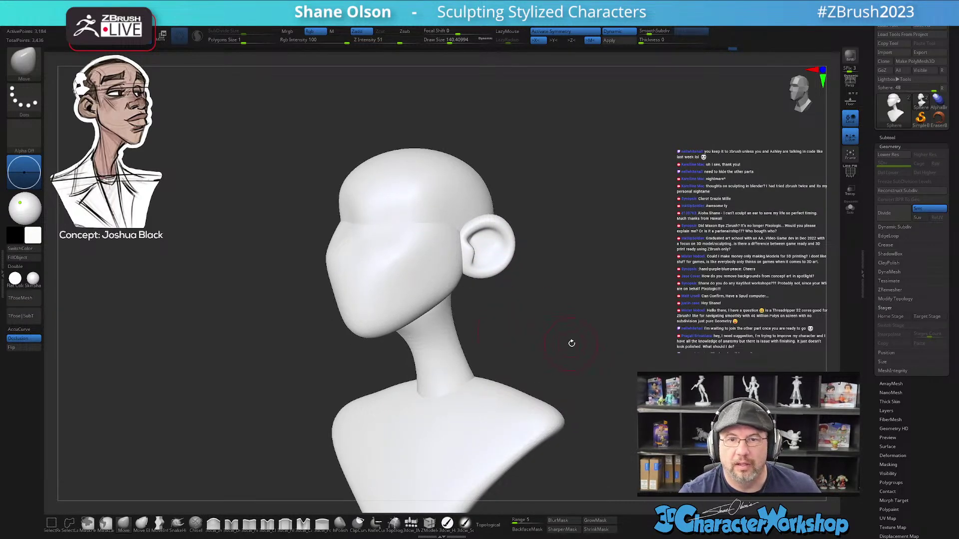
alt+right_drag(544, 292, 552, 332)
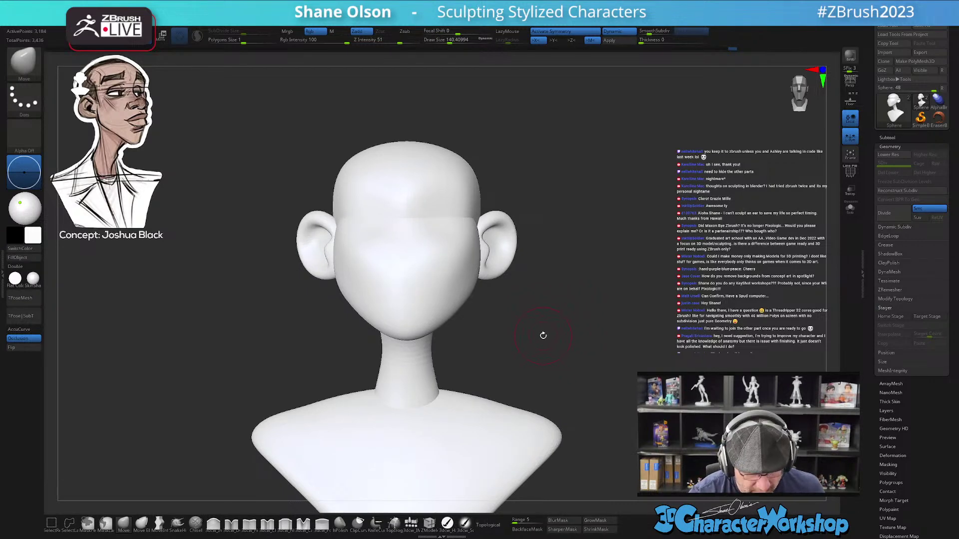
click(414, 524)
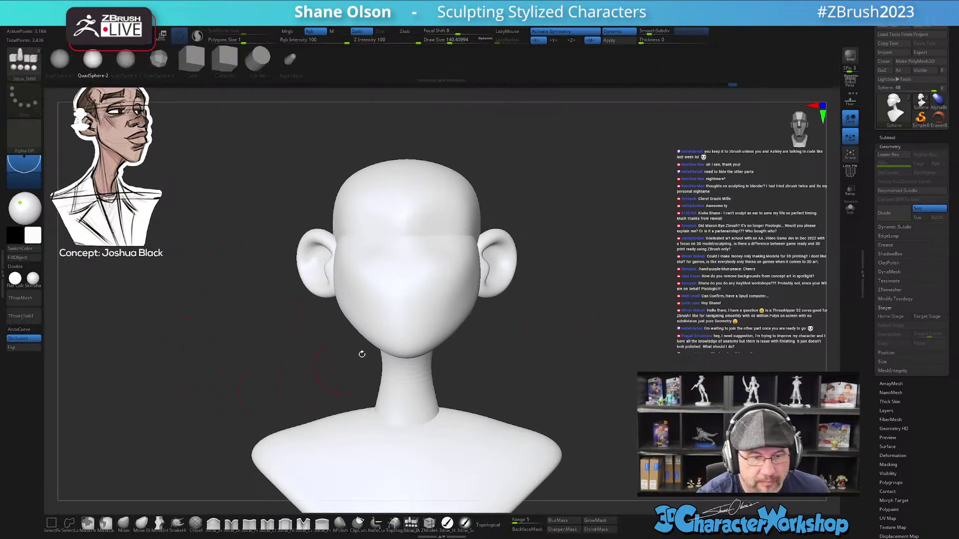
- Try inserting a mirrored pair of spheres on the face as eyes
drag(438, 240, 437, 269)
key(shift+f)
alt+drag(528, 317, 504, 378)
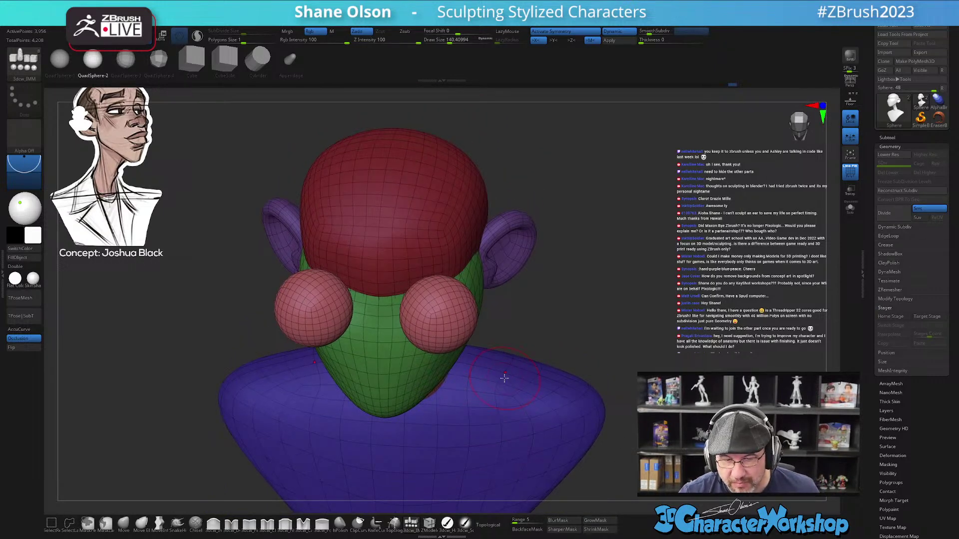
drag(508, 344, 520, 299)
drag(572, 373, 535, 402)
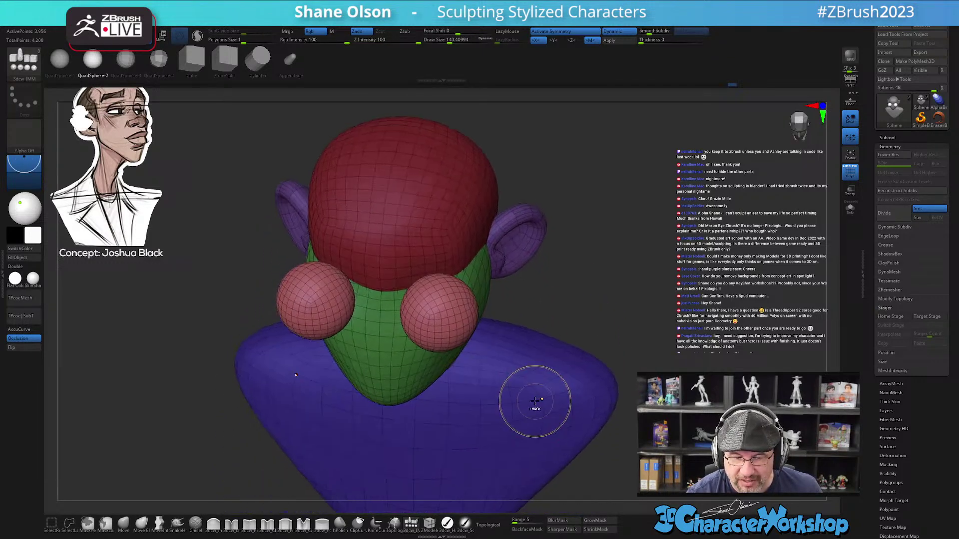
key(ctrl+z)
- Insert a mirrored pair of QuadSphere-2 spheres at the brow line as eyeballs
drag(544, 358, 552, 298)
key(w)
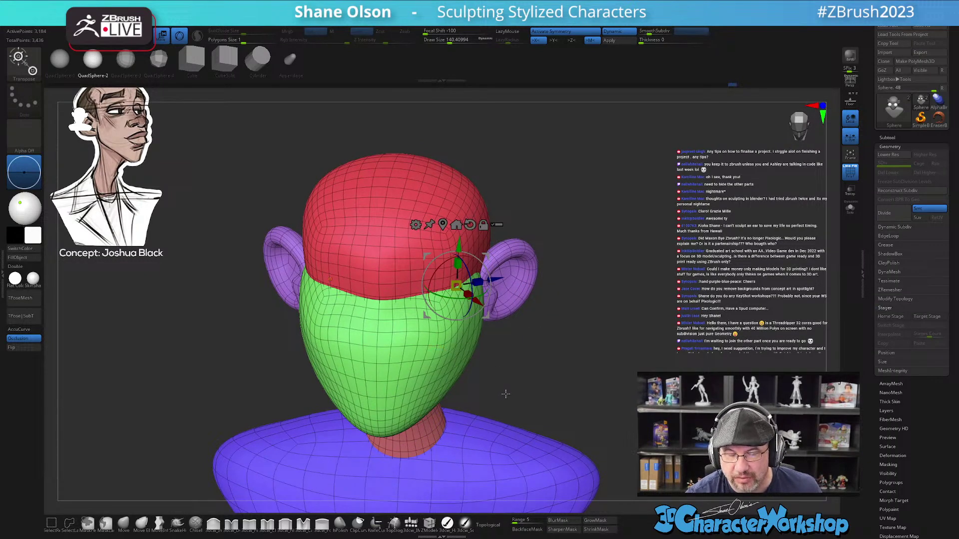
drag(503, 390, 499, 363)
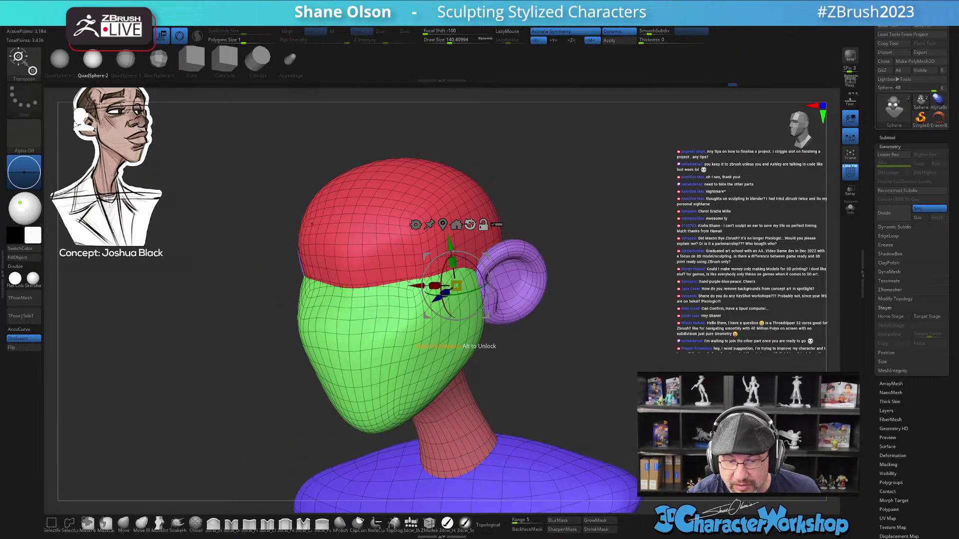
mouse_move(537, 352)
mouse_down()
mouse_move(508, 365)
mouse_move(535, 361)
mouse_up()
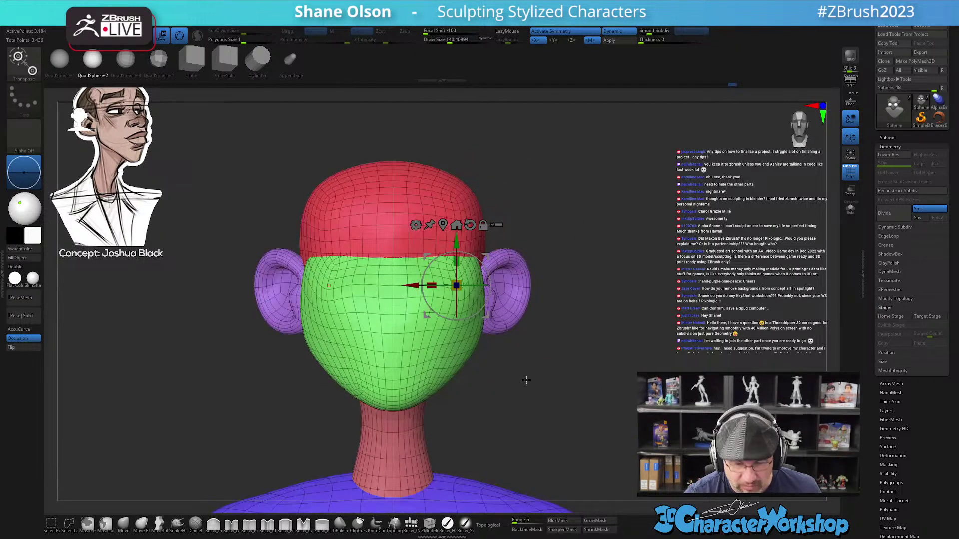
key(q)
drag(441, 252, 441, 298)
drag(516, 375, 400, 396)
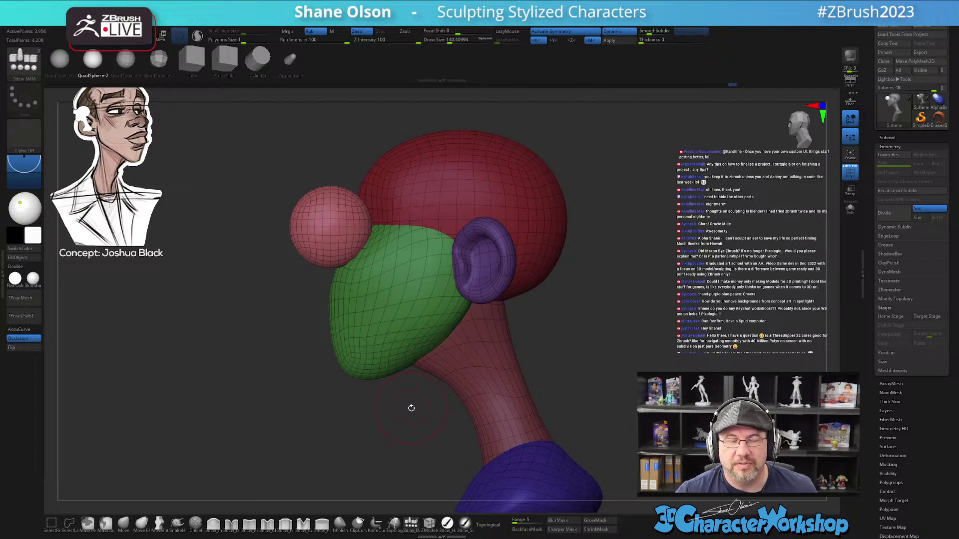
- Push the eye spheres back into the head with the gizmo and bring them slightly closer together
key(w)
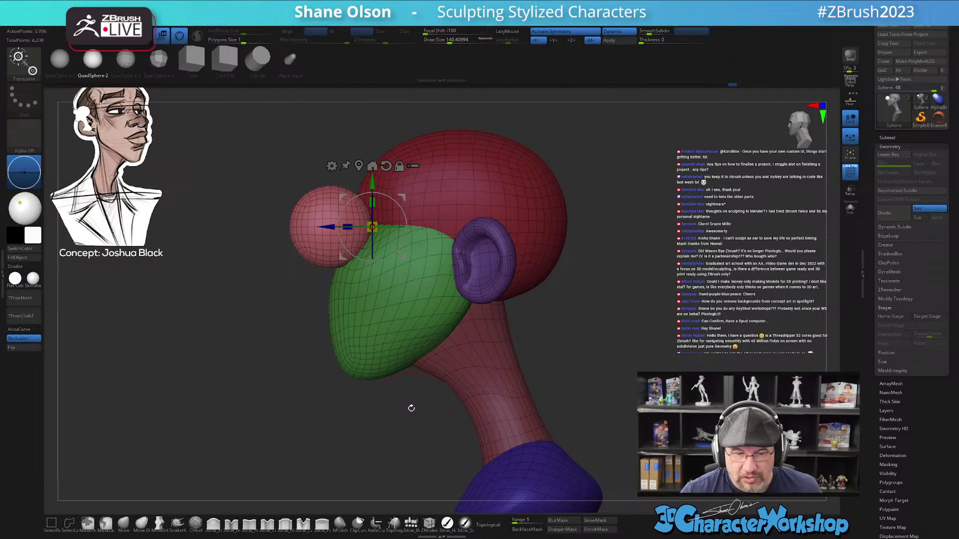
drag(403, 198, 479, 195)
drag(403, 390, 433, 380)
drag(406, 226, 398, 226)
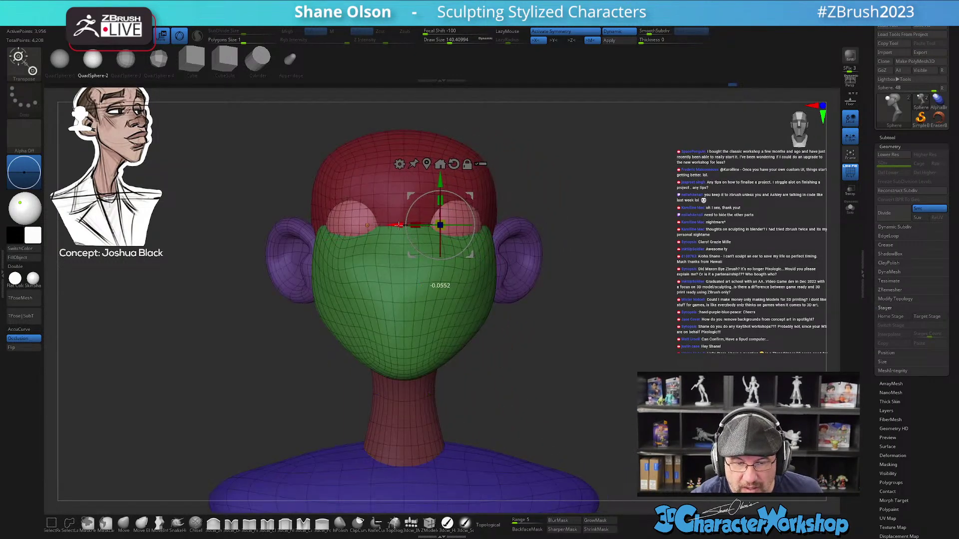
right_drag(535, 206, 541, 247)
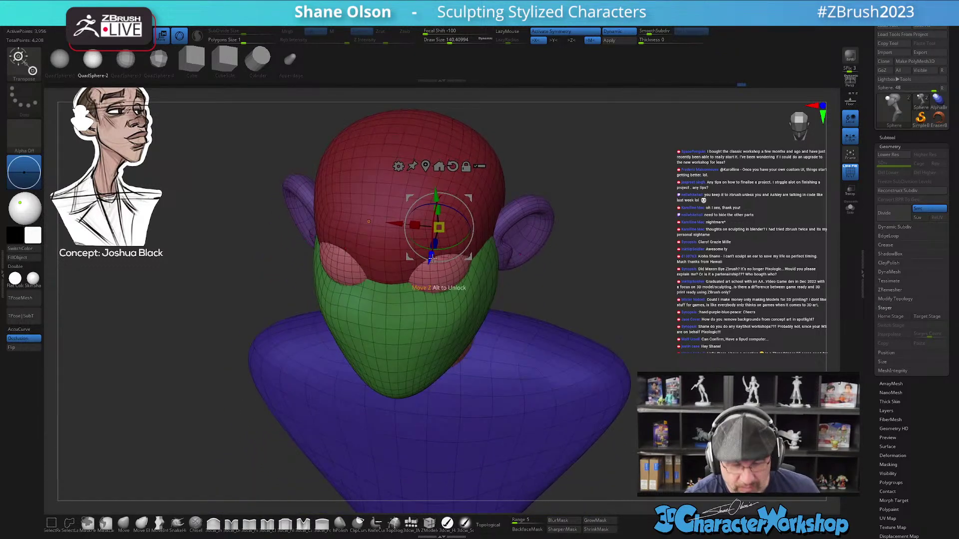
drag(396, 224, 393, 224)
right_drag(547, 281, 552, 274)
mouse_move(548, 330)
right_down()
mouse_move(540, 345)
mouse_move(533, 336)
mouse_move(535, 358)
mouse_move(530, 349)
right_up()
key(q)
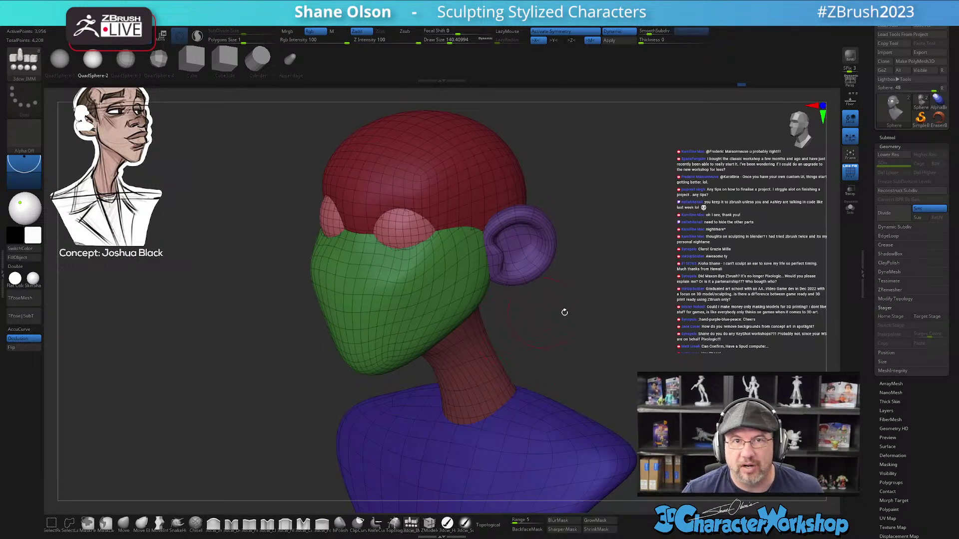
- Split the unmasked eye spheres off the head into a separate subtool
right_drag(678, 323, 643, 347)
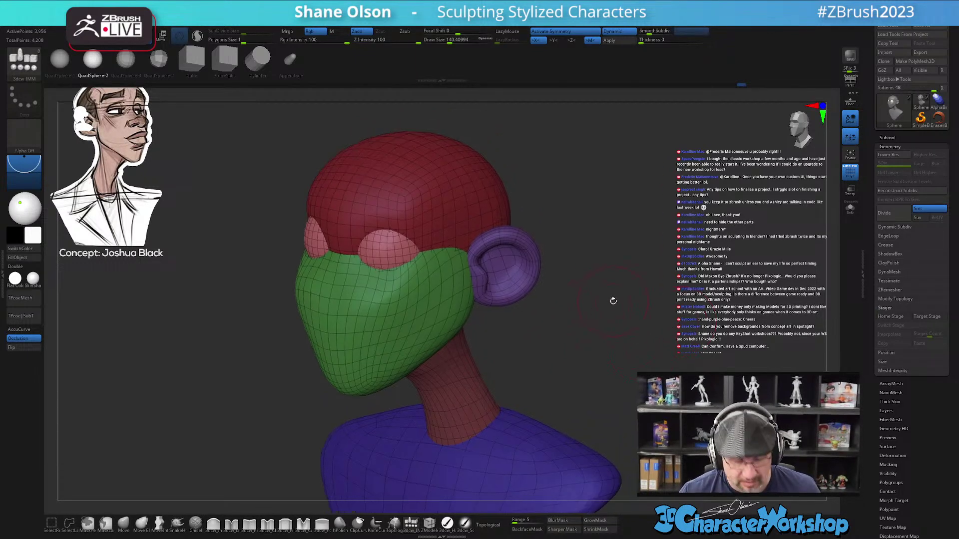
key(space)
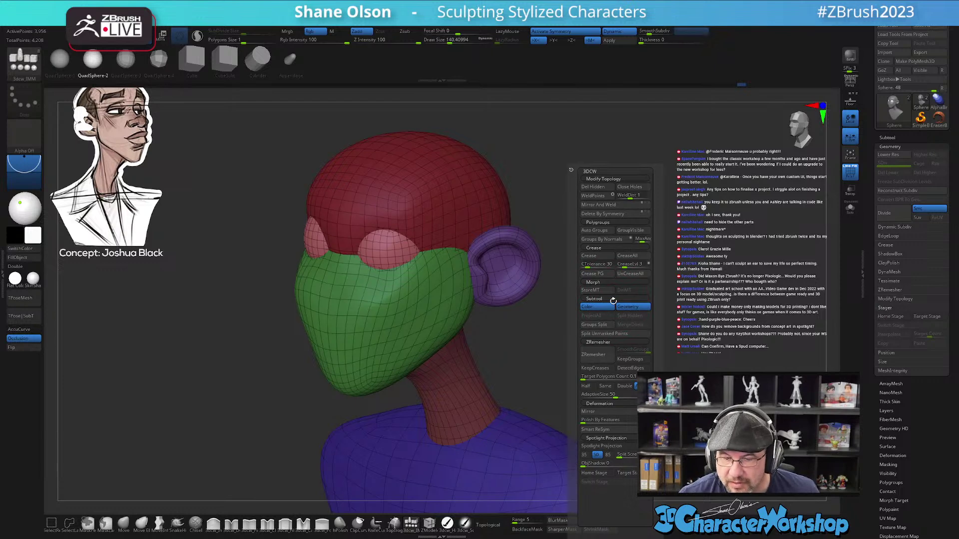
click(598, 333)
key(Down)
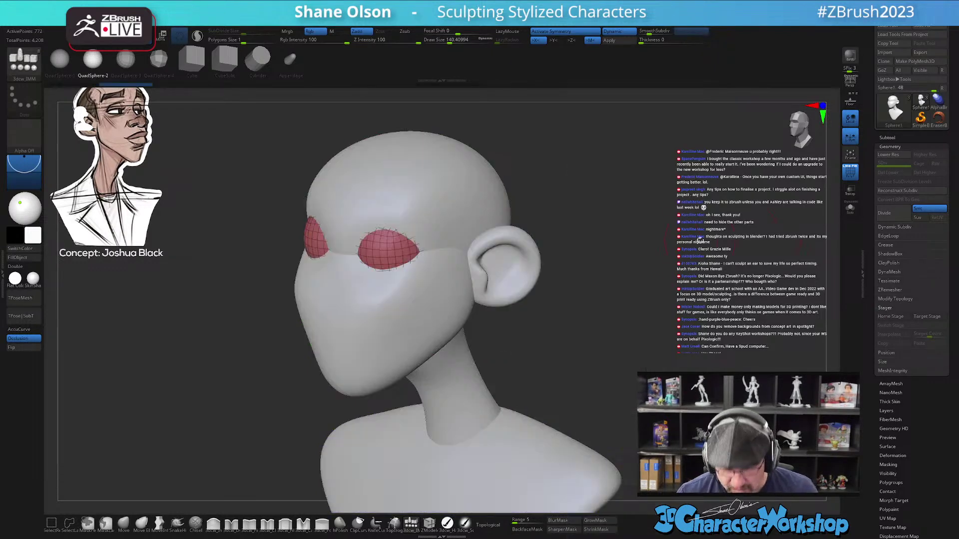
drag(606, 322, 602, 263)
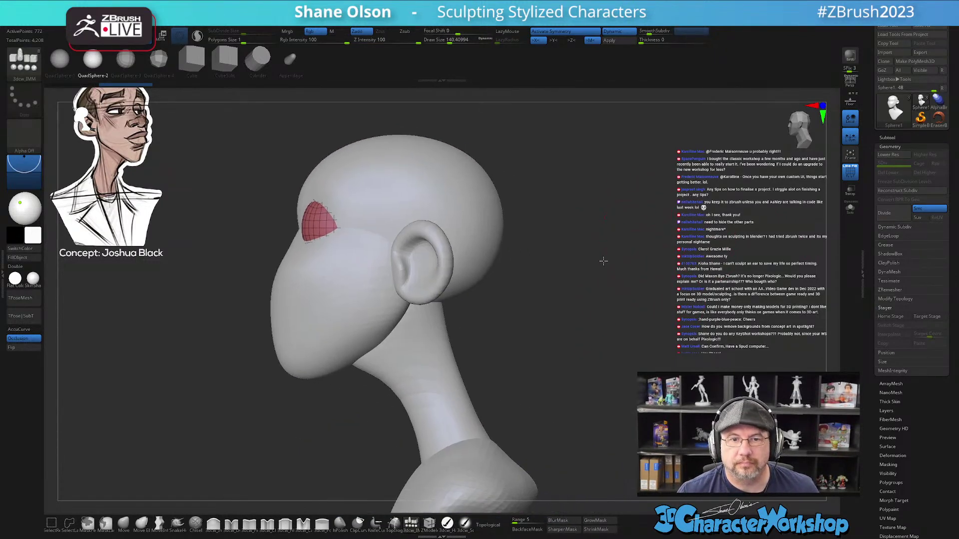
- Select the head subtool and examine the placement of the eyes from several angles
alt+click(361, 284)
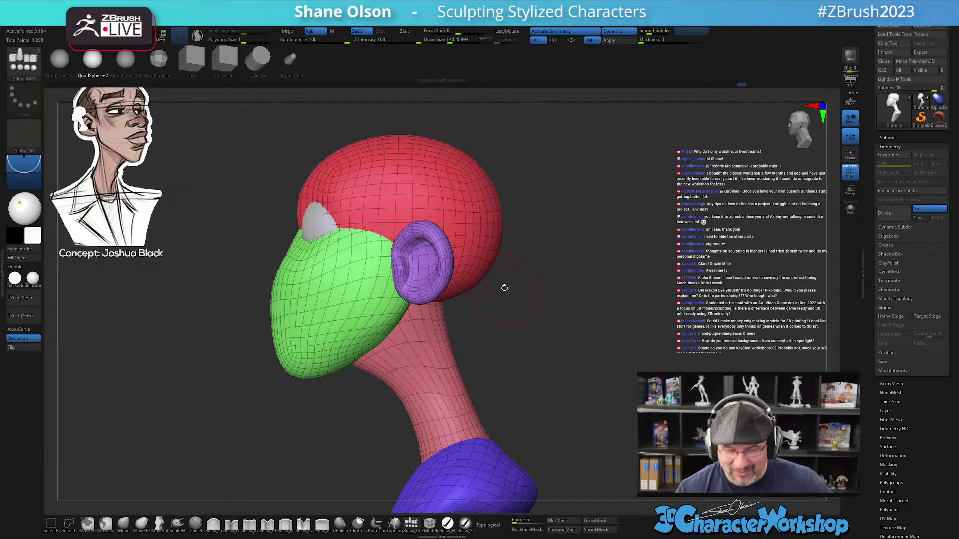
drag(537, 400, 520, 397)
shift+drag(457, 382, 461, 350)
drag(512, 372, 473, 389)
mouse_move(474, 388)
shift+mouse_down()
mouse_move(443, 388)
mouse_move(468, 353)
mouse_move(486, 399)
shift+mouse_up()
drag(527, 375, 580, 366)
drag(514, 385, 544, 394)
- Select the eyes subtool, center the gizmo on it, and lower the eyes slightly
key(w)
alt+click(350, 284)
alt+click(395, 280)
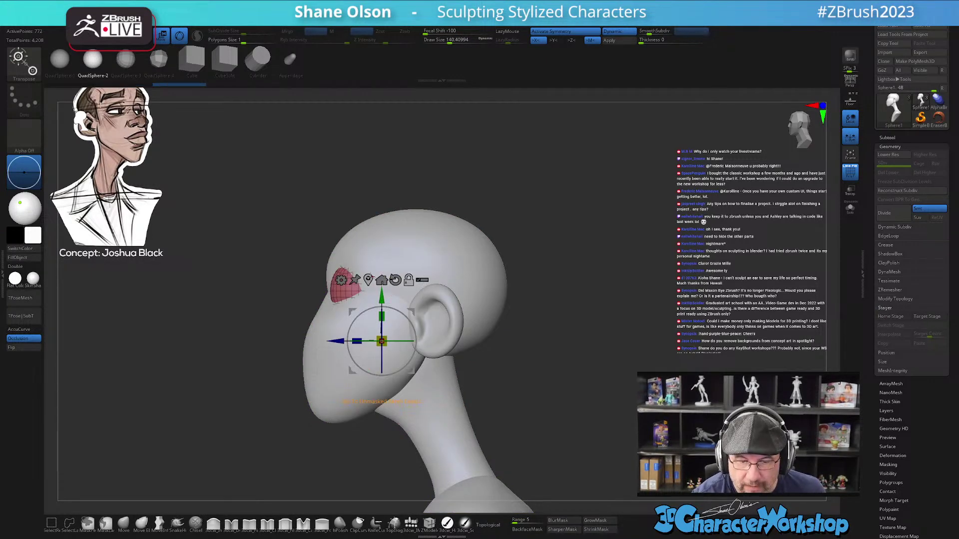
click(368, 280)
drag(399, 261, 400, 264)
shift+drag(504, 379, 541, 379)
drag(367, 246, 367, 253)
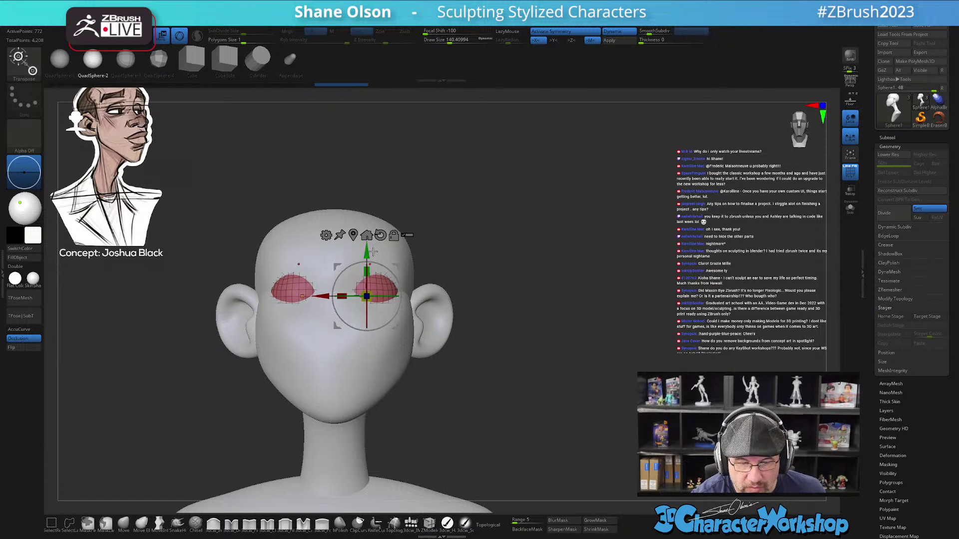
key(q)
- Select the head subtool and insert a small QuadSphere-2 sphere in the middle of the face as the nose
drag(485, 346, 465, 352)
alt+click(391, 320)
mouse_move(505, 386)
mouse_down()
mouse_move(524, 376)
mouse_move(437, 386)
mouse_move(536, 368)
mouse_move(503, 395)
mouse_up()
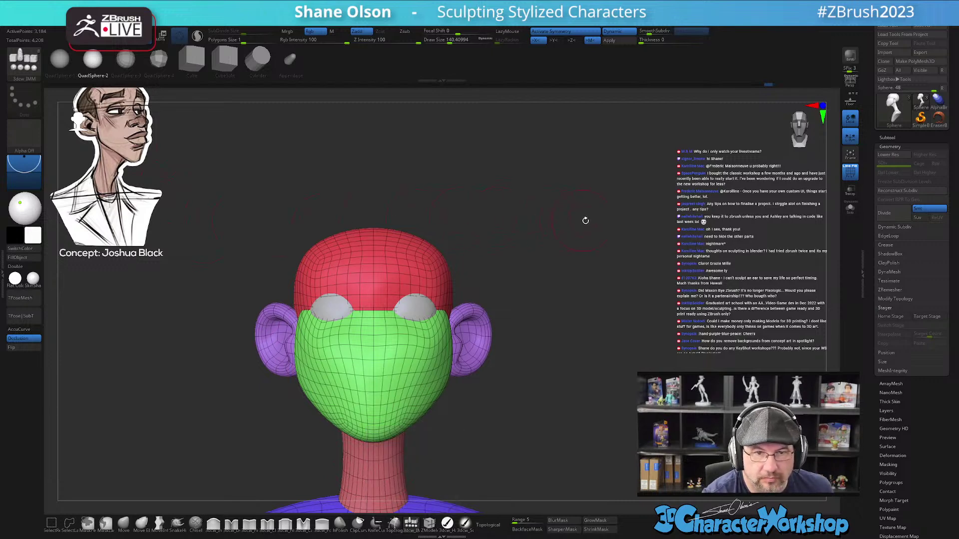
alt+drag(577, 220, 578, 227)
drag(370, 338, 373, 366)
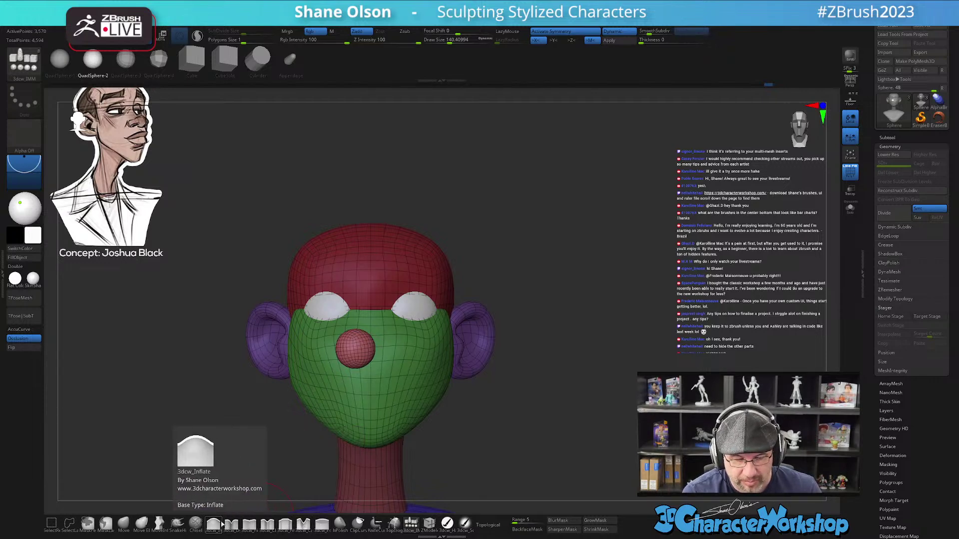
- Undo the small nose sphere and insert a new QuadSphere-2 sphere on the centerline of the face
alt+drag(558, 391, 534, 372)
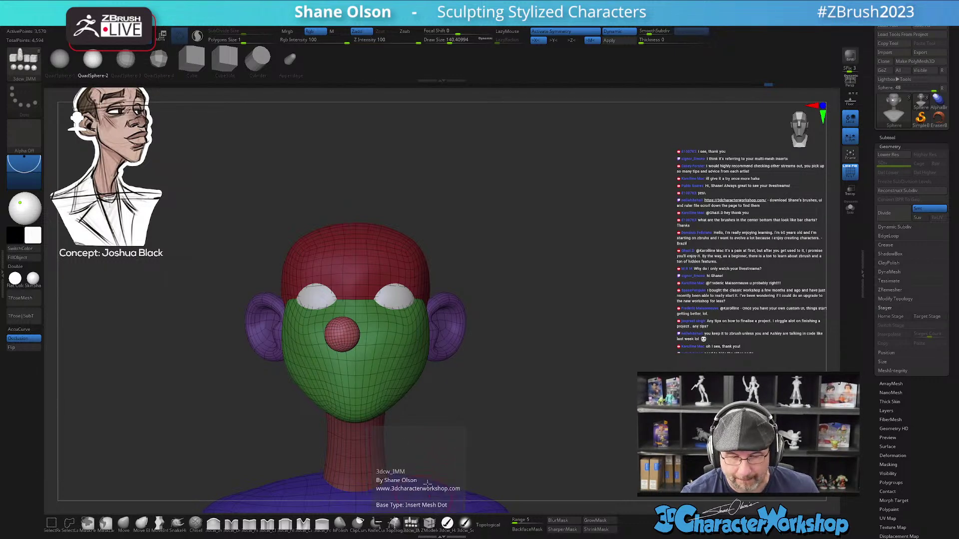
drag(519, 353, 516, 358)
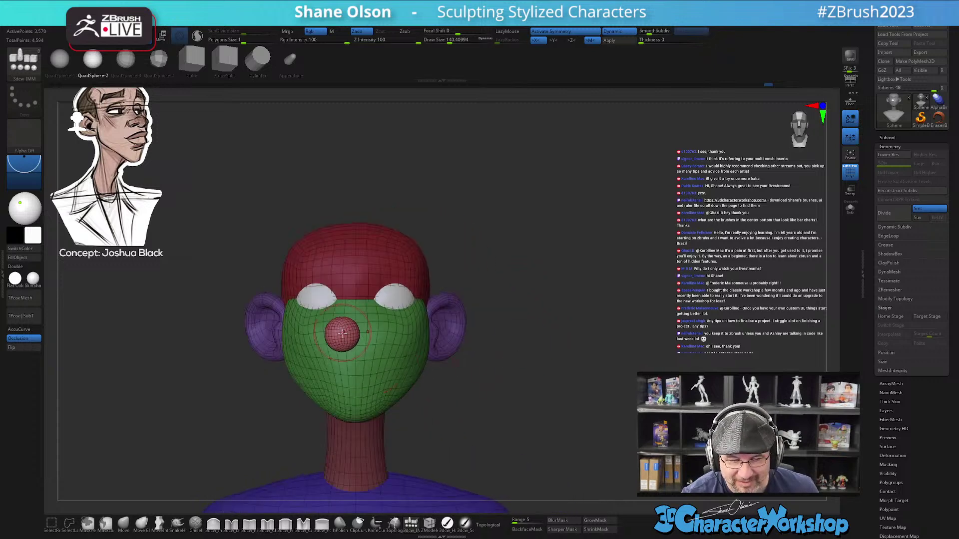
key(ctrl+z)
key(w)
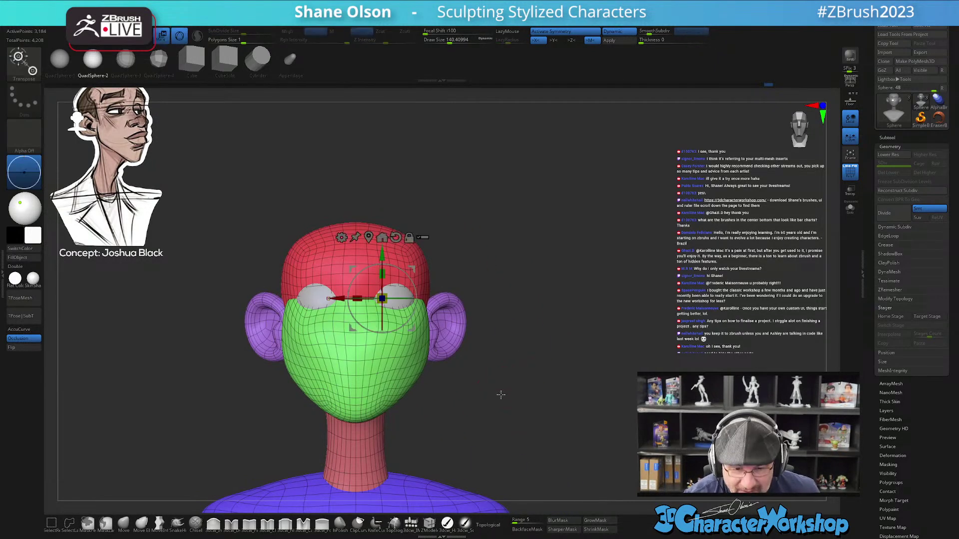
key(q)
drag(355, 332, 358, 366)
drag(499, 400, 402, 445)
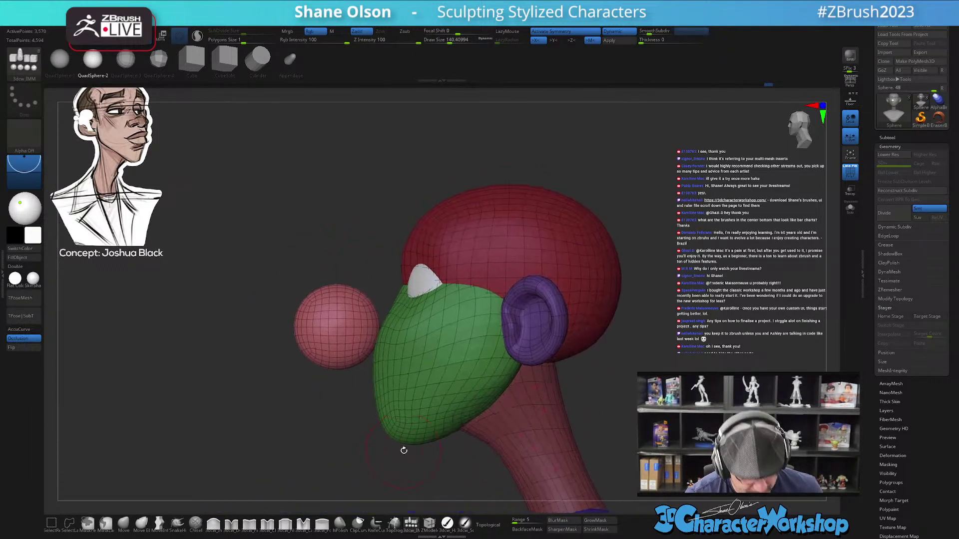
- Scale the nose sphere down and position it against the front of the face, slightly below the eyes
key(w)
drag(406, 303, 378, 335)
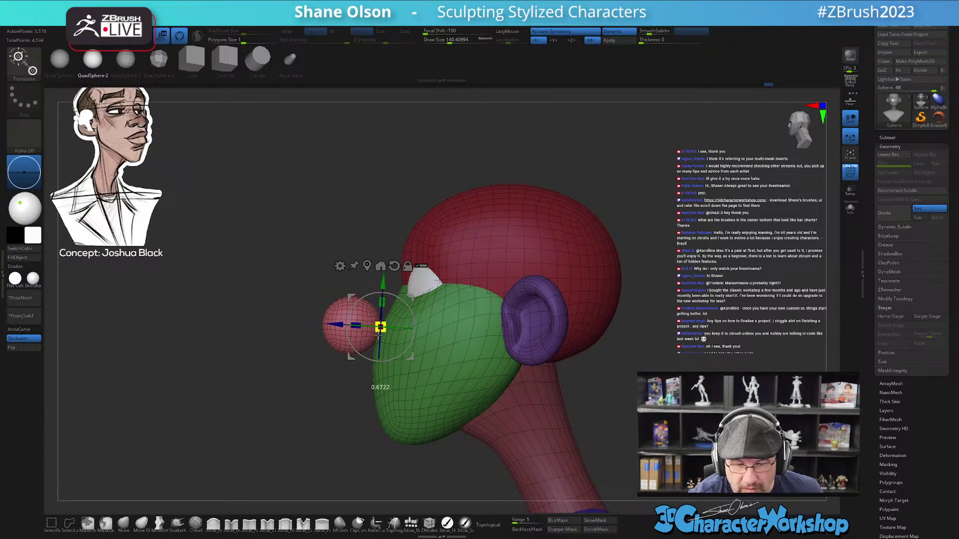
drag(347, 409, 332, 454)
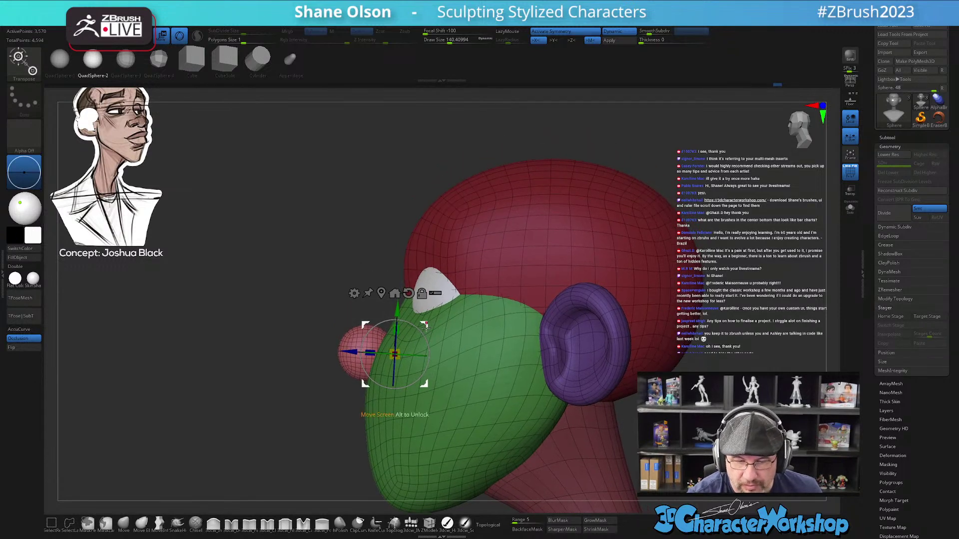
drag(423, 331, 496, 350)
drag(371, 282, 371, 288)
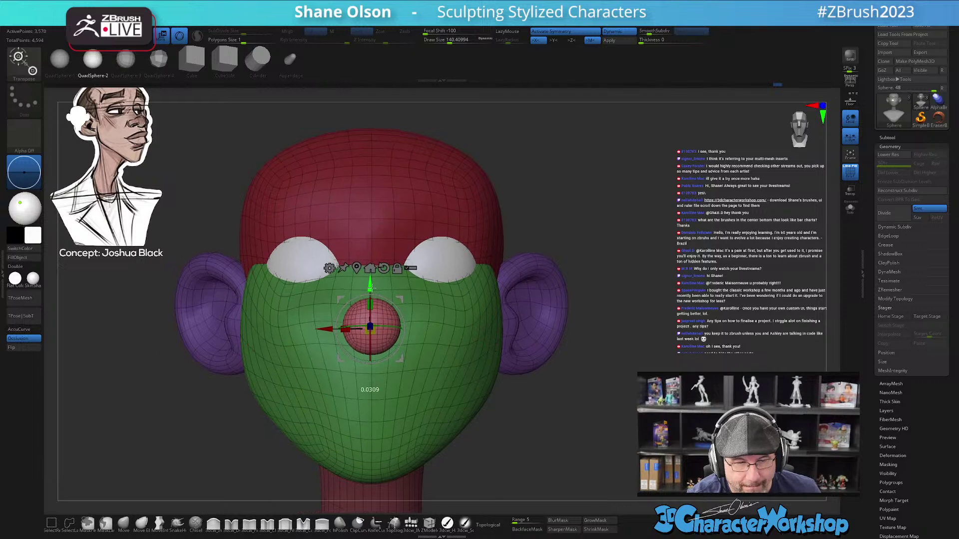
scroll(470, 387, down, 3)
key(q)
drag(483, 394, 457, 404)
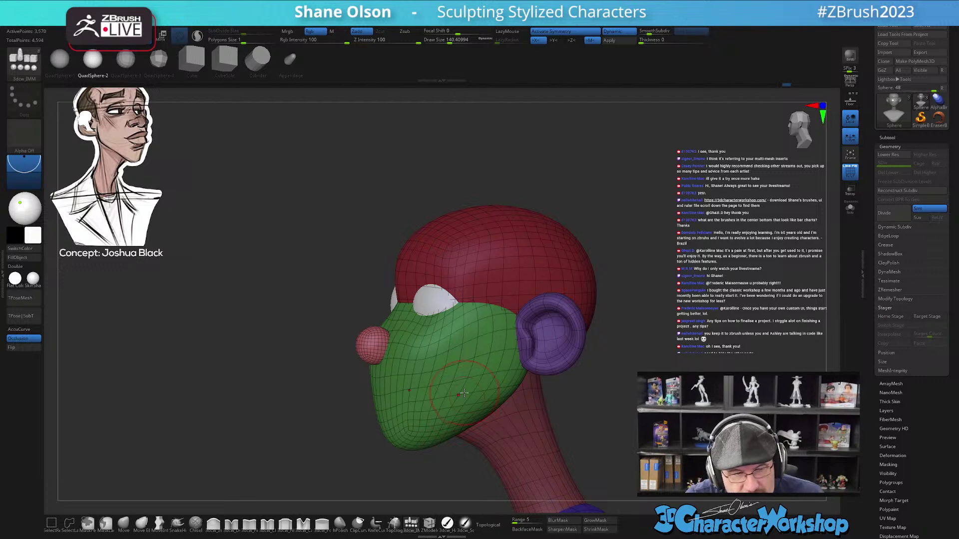
shift+right_drag(439, 366, 486, 366)
alt+right_drag(387, 325, 450, 345)
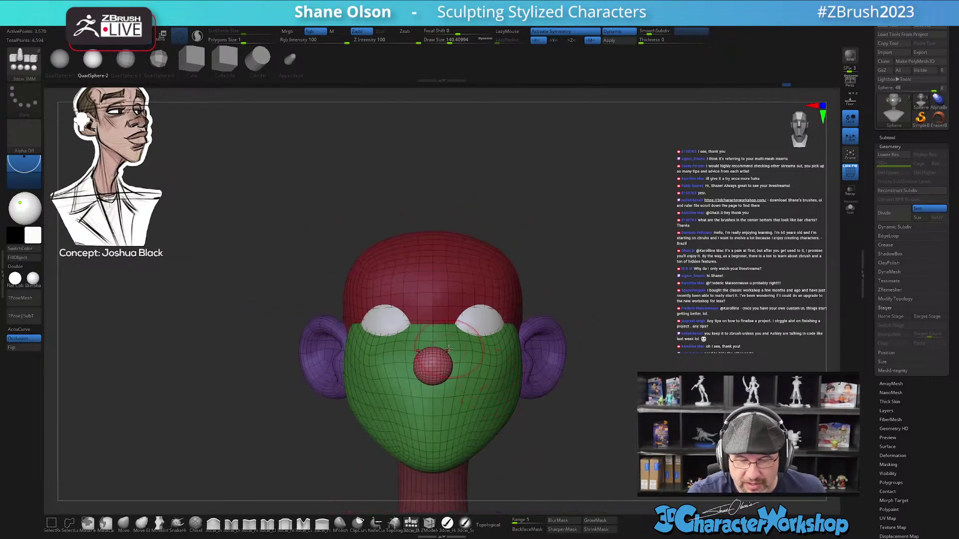
- Duplicate the nose sphere upward and stretch the copy into an elongated bridge reaching between the eyes
key(w)
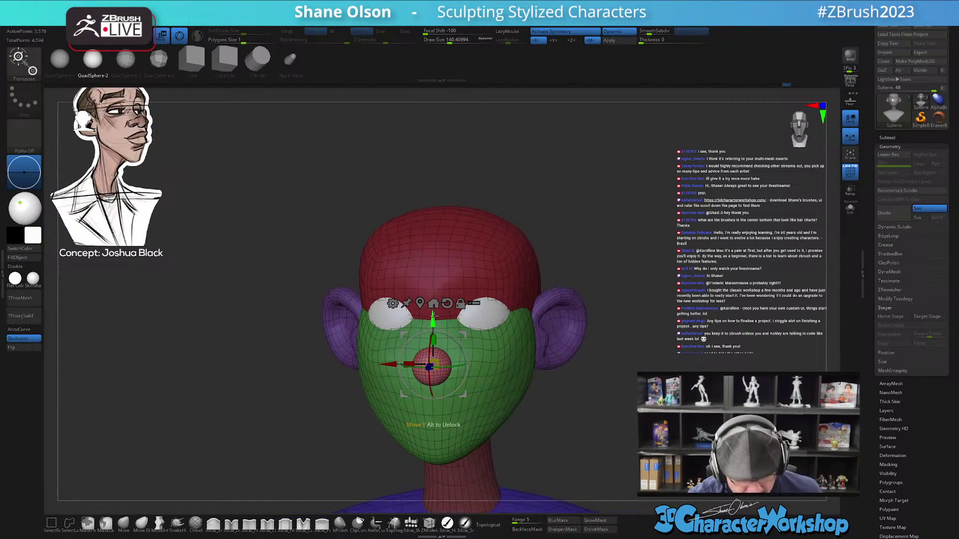
ctrl+drag(433, 322, 433, 294)
shift+right_drag(564, 389, 540, 403)
ctrl+right_drag(472, 385, 437, 277)
drag(436, 276, 456, 283)
ctrl+right_drag(454, 249, 529, 245)
alt+drag(529, 245, 546, 242)
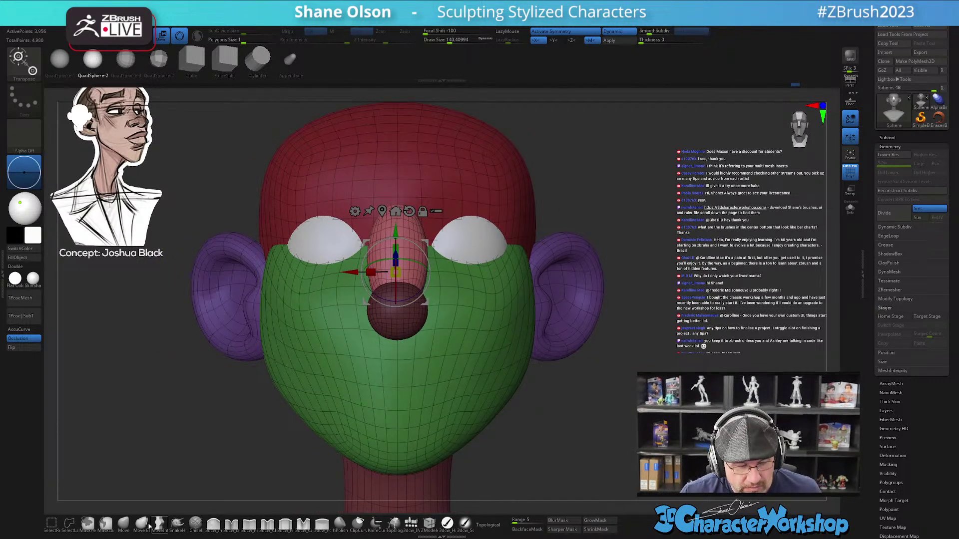
- Shape the nose bridge with the Move brush into an even, narrow column running from between the eyes to the tip
click(123, 523)
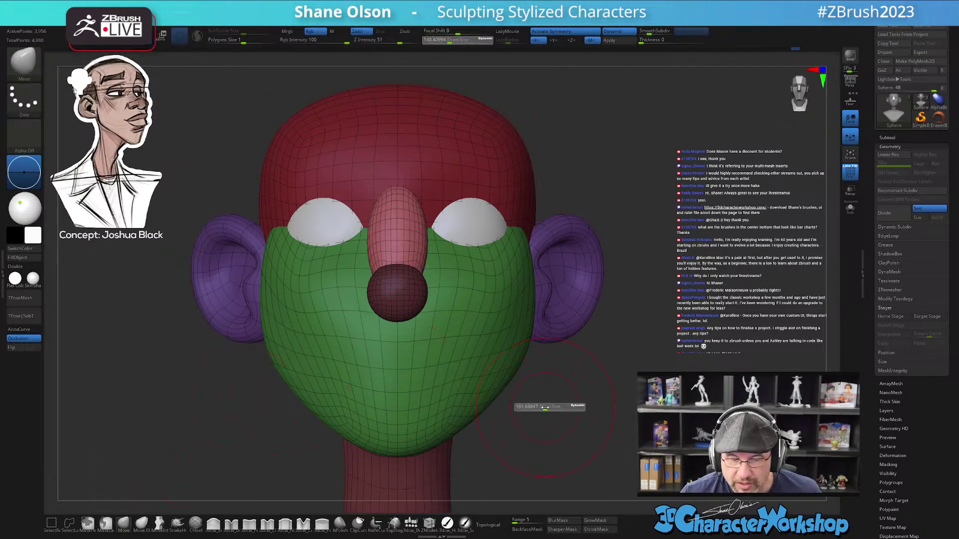
drag(603, 387, 496, 372)
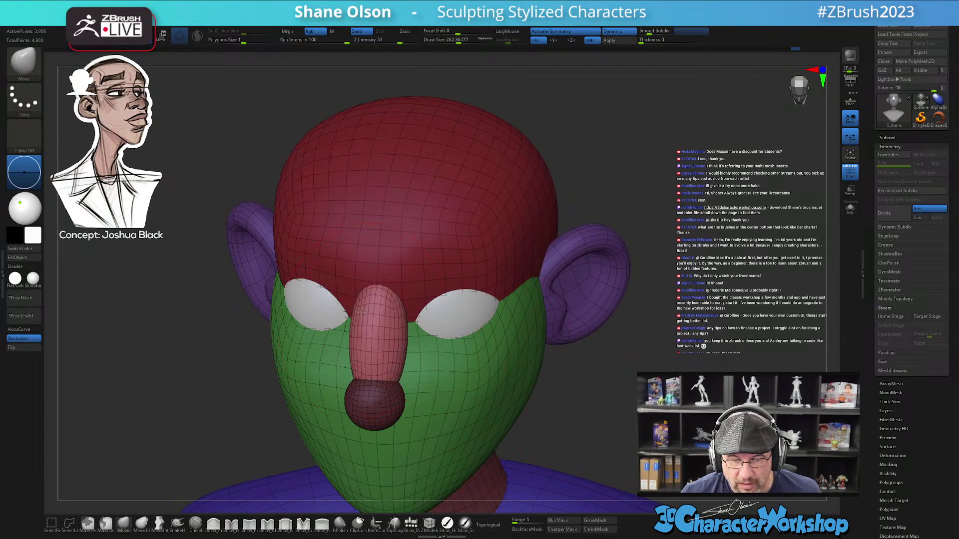
drag(209, 385, 150, 380)
drag(356, 310, 368, 313)
drag(381, 385, 376, 390)
drag(274, 374, 325, 373)
key(s)
drag(223, 386, 217, 385)
drag(392, 349, 378, 351)
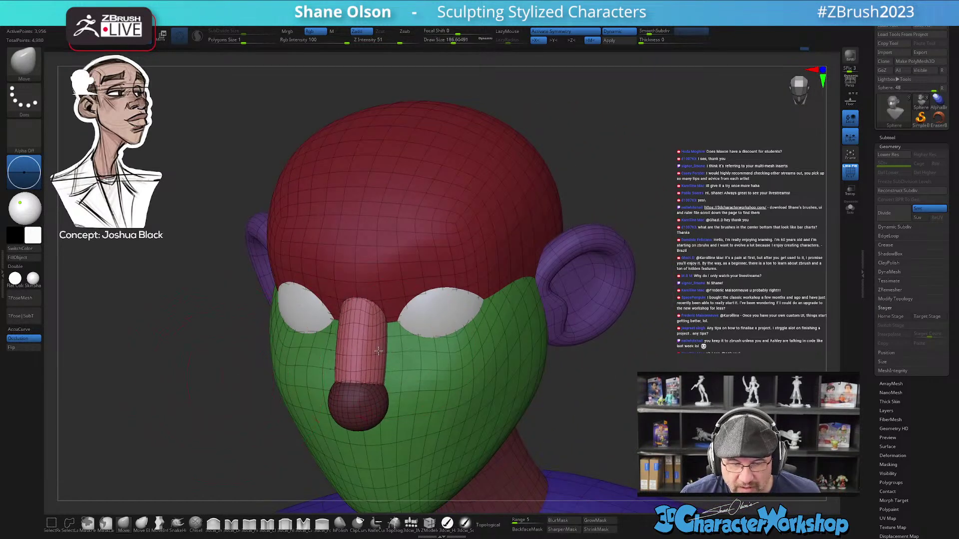
drag(598, 368, 622, 362)
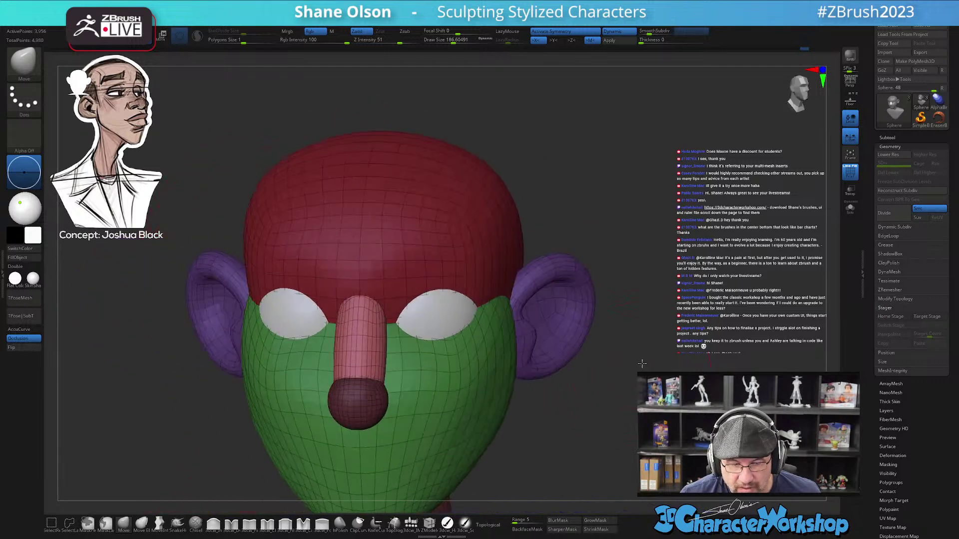
drag(617, 407, 554, 394)
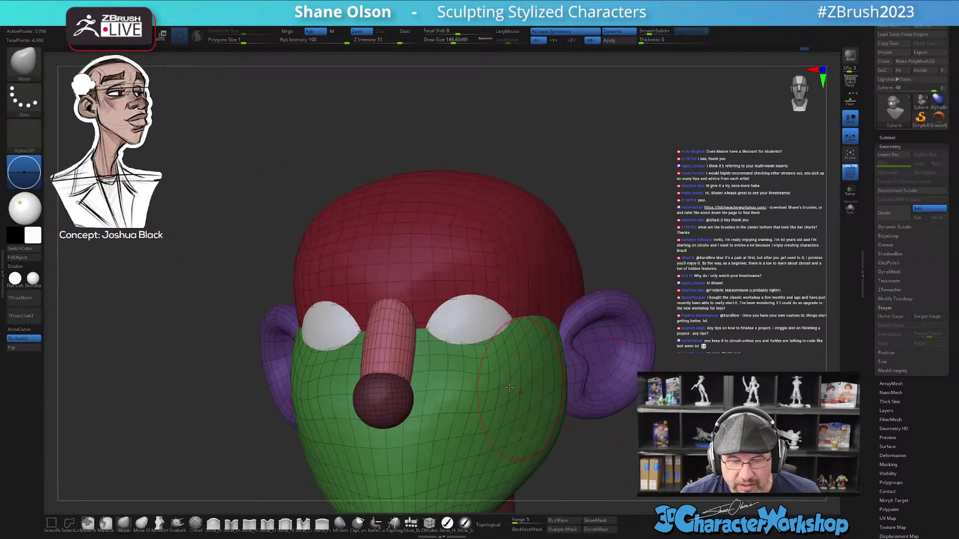
- Clear the mask from the head subtool and place the gizmo on the nose bridge
ctrl+click(158, 398)
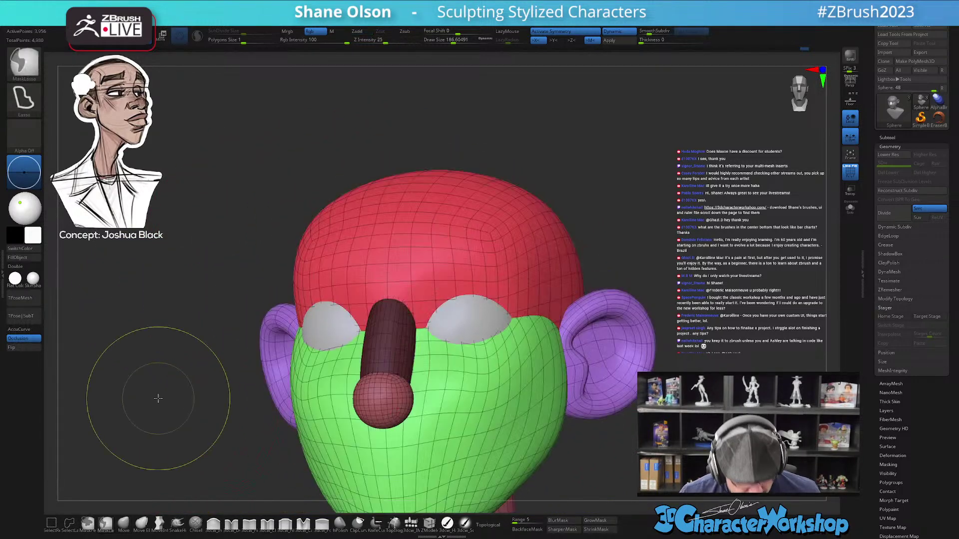
shift+drag(169, 394, 199, 381)
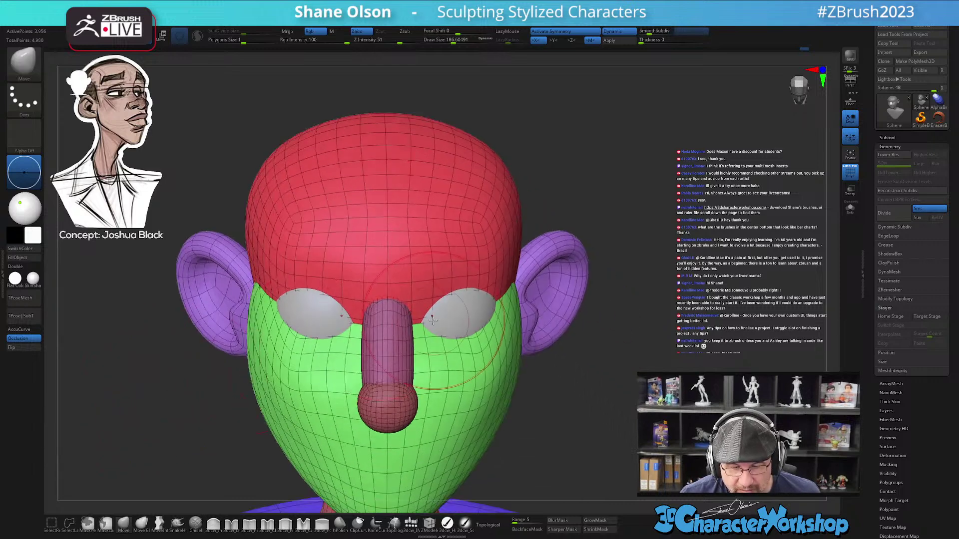
key(w)
drag(591, 392, 559, 402)
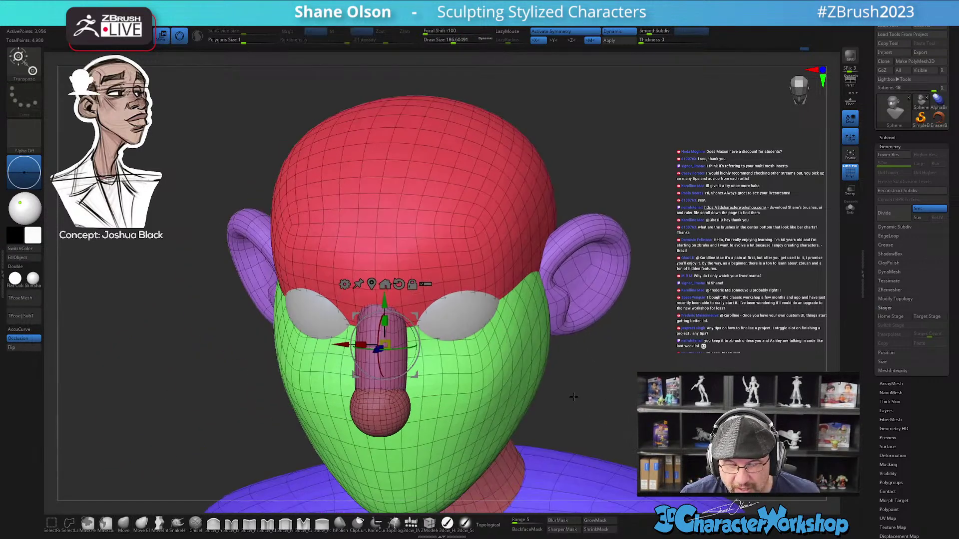
alt+drag(418, 316, 662, 363)
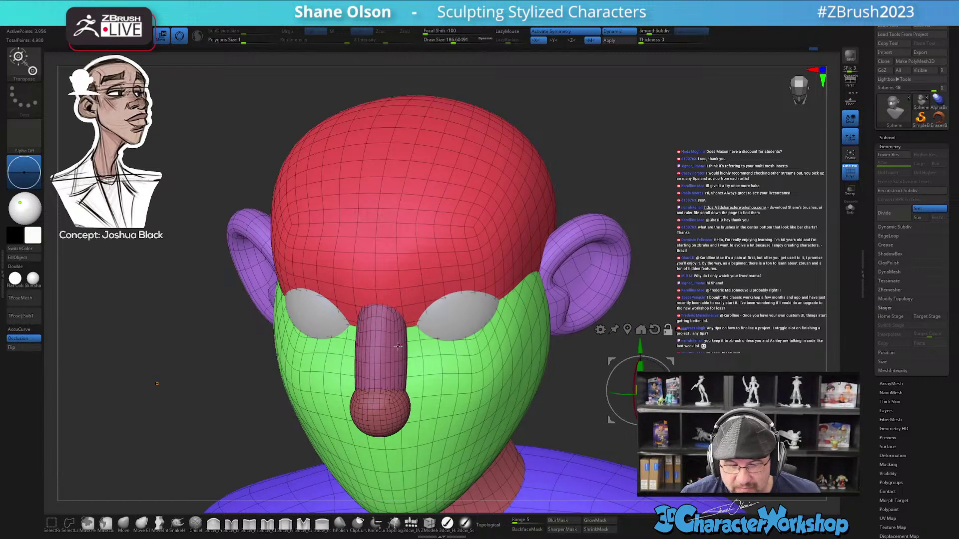
alt+click(394, 347)
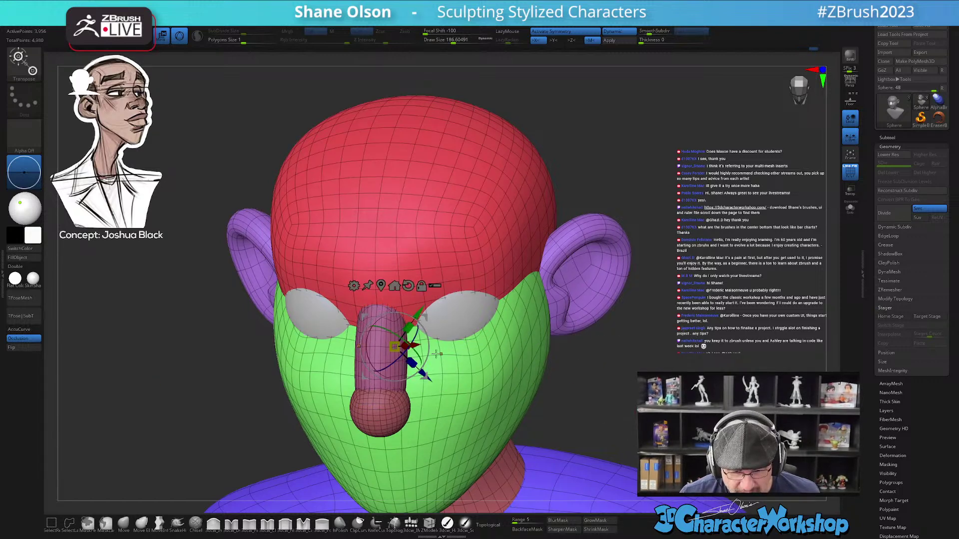
- Enable topological masking for the Move brush and bend the bridge's upper end up into the forehead
key(q)
key(s)
drag(388, 336, 391, 336)
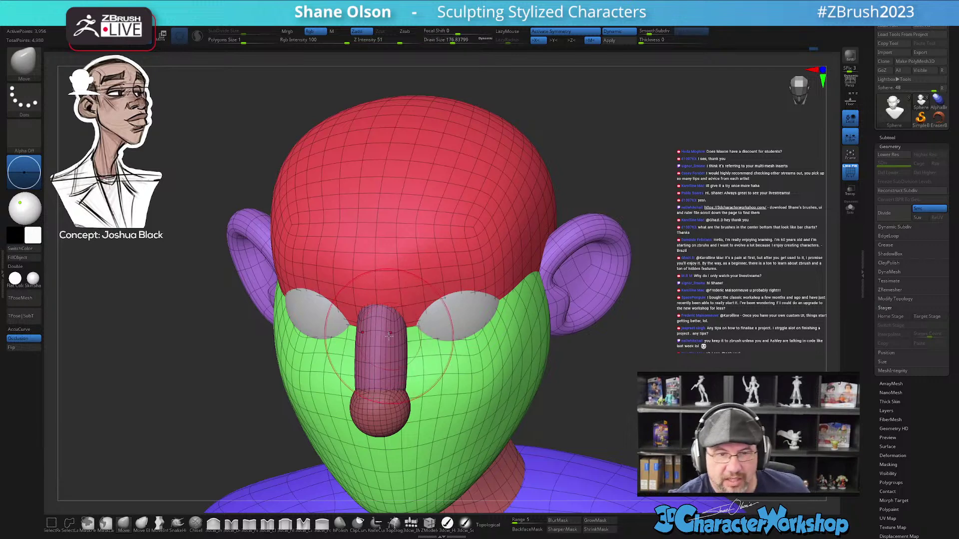
right_drag(388, 336, 412, 315)
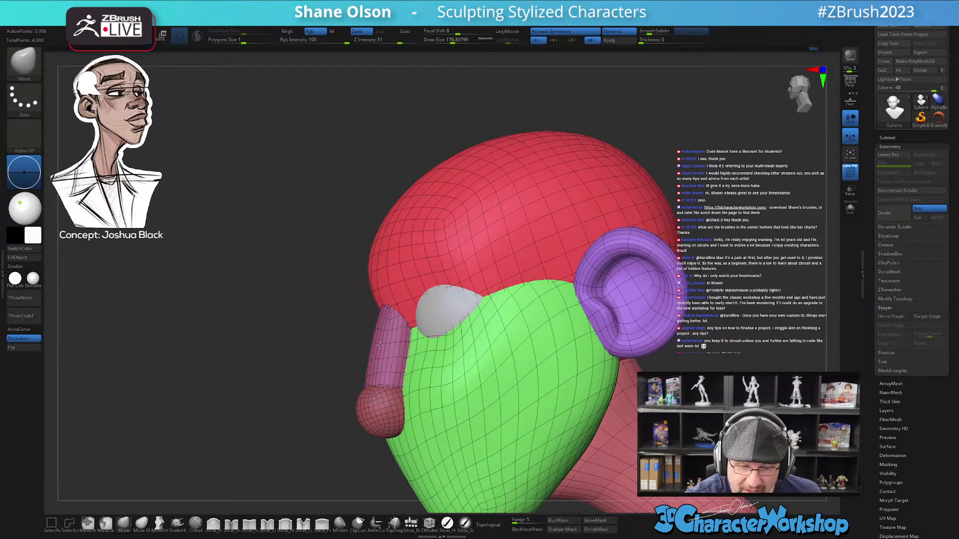
drag(388, 295, 392, 304)
key(ctrl+z)
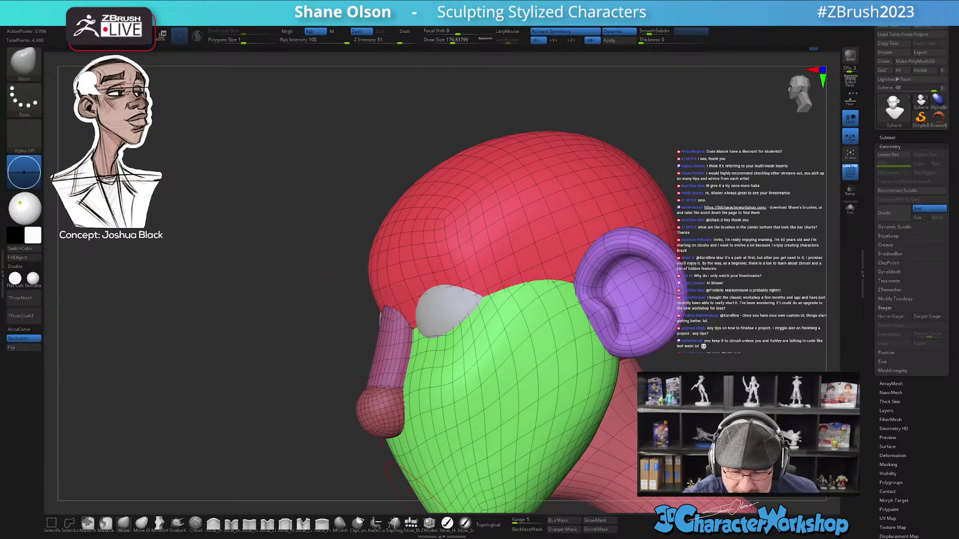
click(490, 524)
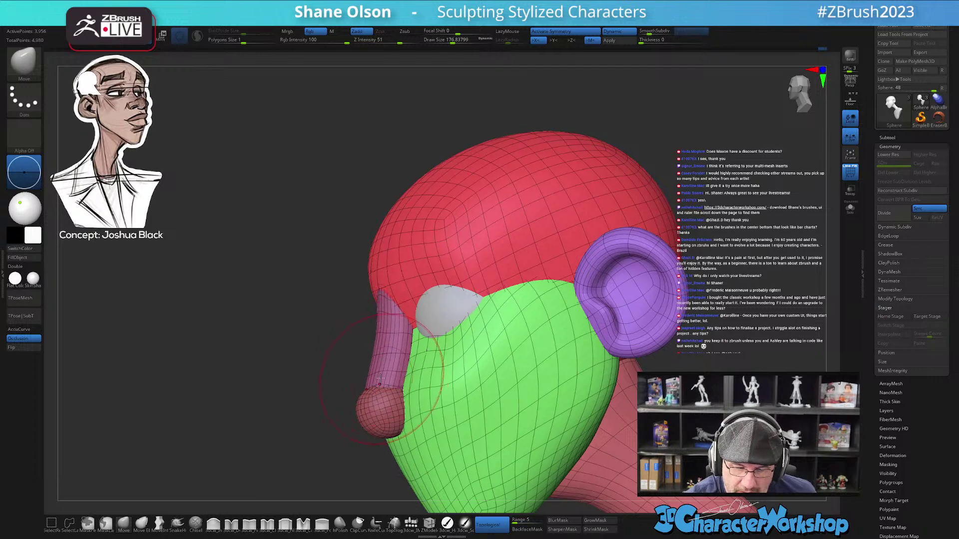
right_drag(390, 413, 410, 382)
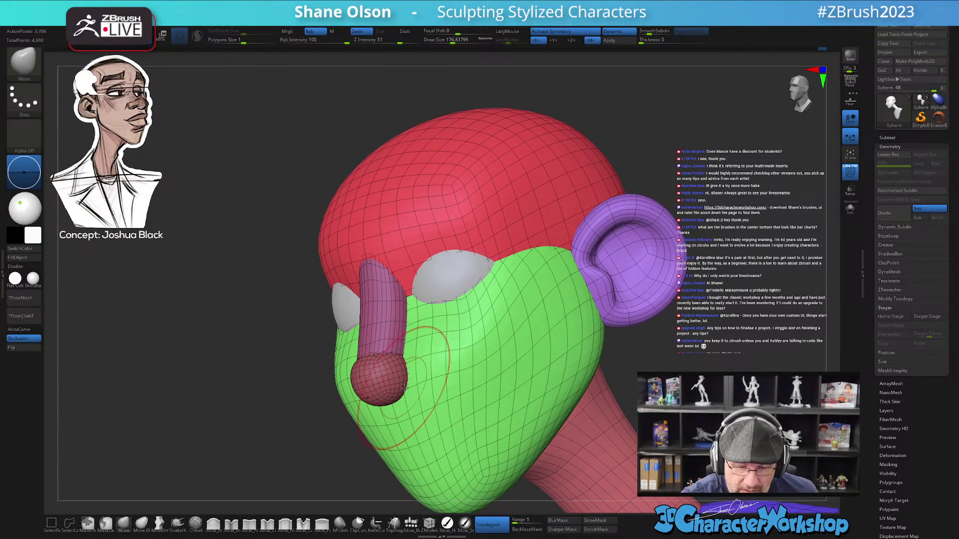
- Insert a symmetrical pair of small QuadSphere-2 spheres as nostril wings beside the nose tip
click(410, 522)
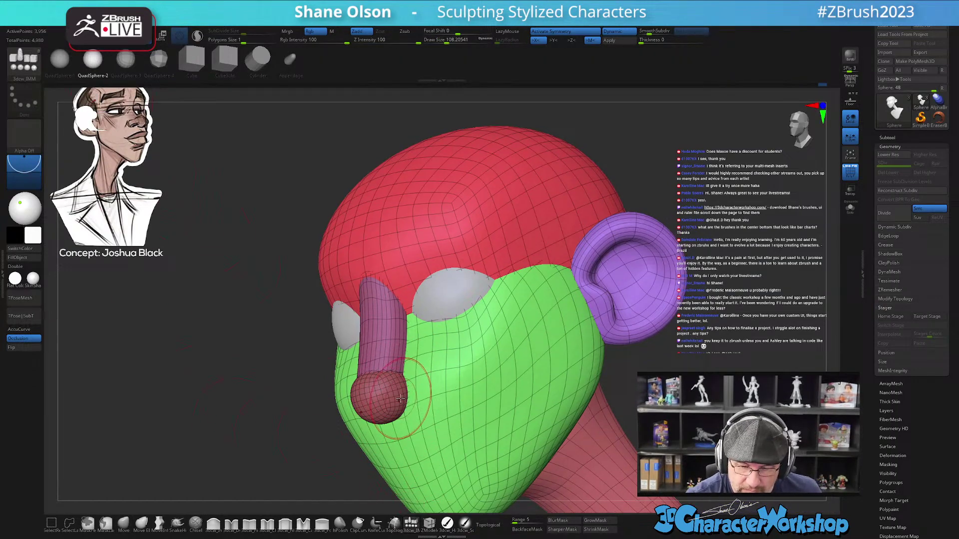
drag(404, 415, 403, 417)
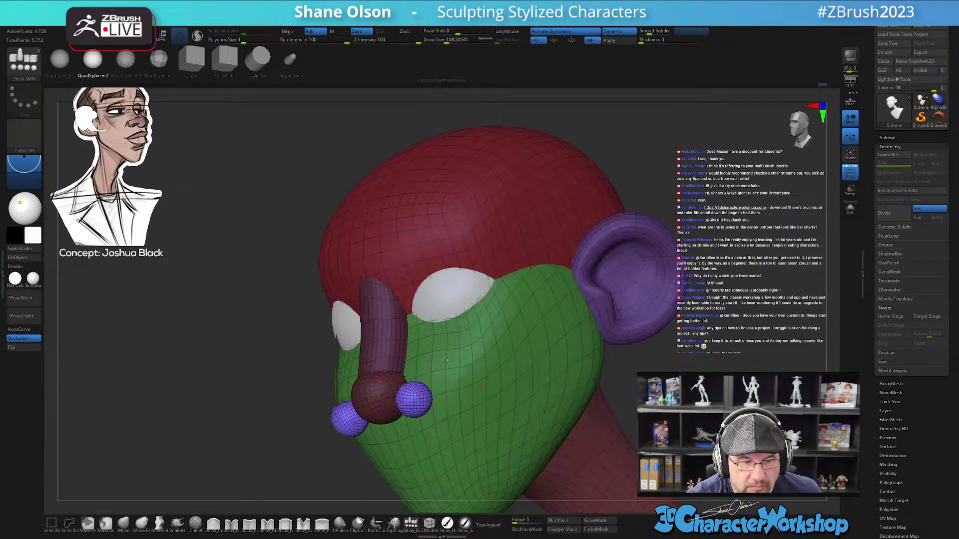
shift+right_drag(444, 360, 519, 361)
- Shape the nostril spheres with the Move brush into flattened ovals hugging the sides of the nose tip
key(w)
mouse_move(447, 376)
right_down()
mouse_move(455, 392)
mouse_move(450, 298)
mouse_move(441, 417)
right_up()
click(123, 523)
key(s)
mouse_move(415, 382)
mouse_down()
mouse_move(396, 378)
mouse_move(392, 388)
mouse_up()
mouse_move(433, 370)
right_down()
mouse_move(435, 410)
mouse_move(406, 408)
mouse_move(402, 322)
mouse_move(416, 343)
mouse_move(430, 338)
mouse_move(436, 360)
mouse_move(424, 378)
mouse_move(404, 359)
right_up()
key(s)
drag(404, 358, 409, 357)
mouse_move(409, 356)
right_down()
mouse_move(410, 345)
mouse_move(451, 345)
mouse_move(442, 354)
mouse_move(453, 369)
mouse_move(458, 351)
right_up()
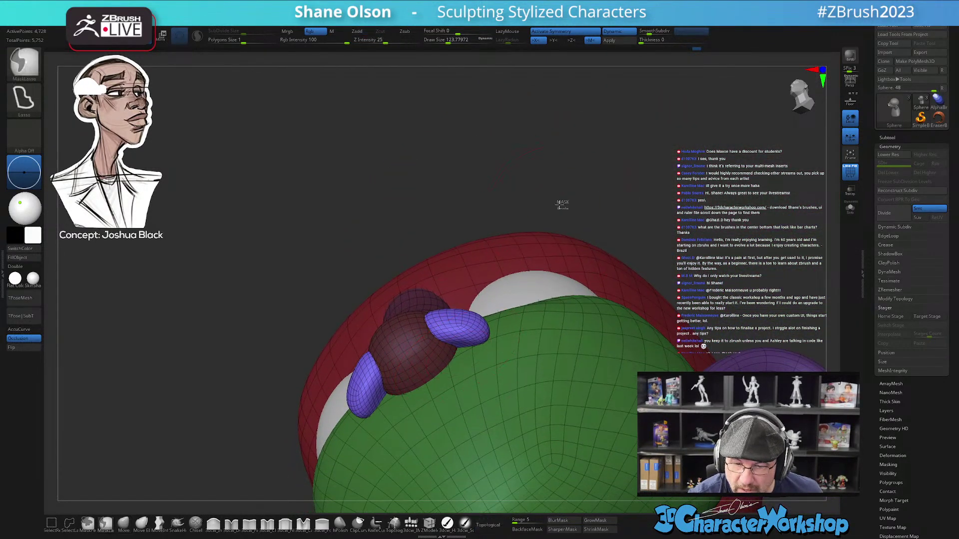
- Invert the mask to protect the nostrils, adjust the nose tip with the topological Move brush, and invert the mask back
ctrl+click(561, 203)
key(s)
drag(452, 349, 449, 351)
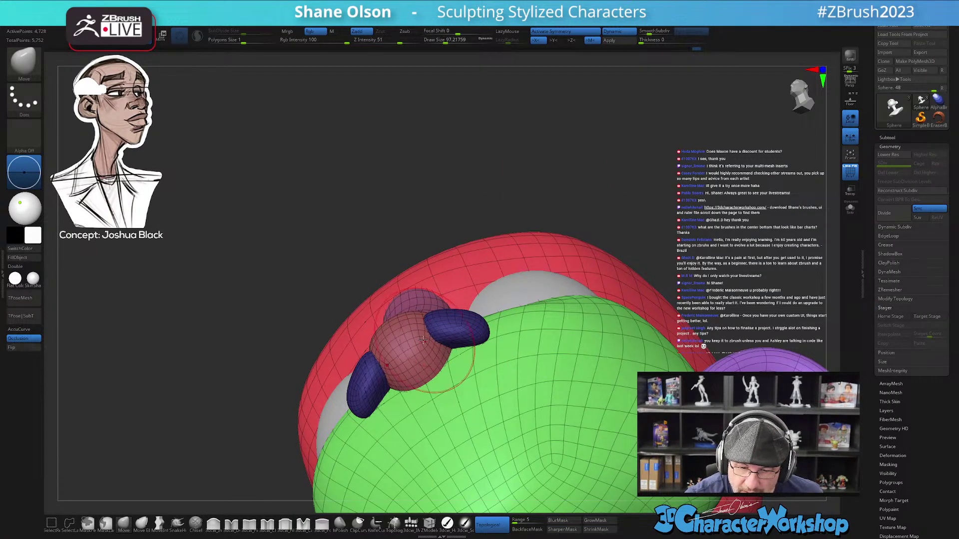
mouse_move(445, 304)
right_down()
mouse_move(440, 321)
mouse_move(458, 334)
mouse_move(456, 300)
right_up()
key(ctrl)
- Turn off topological masking and refine the nostril wings with a smaller Move brush, tucking them into the nose tip
alt+click(432, 322)
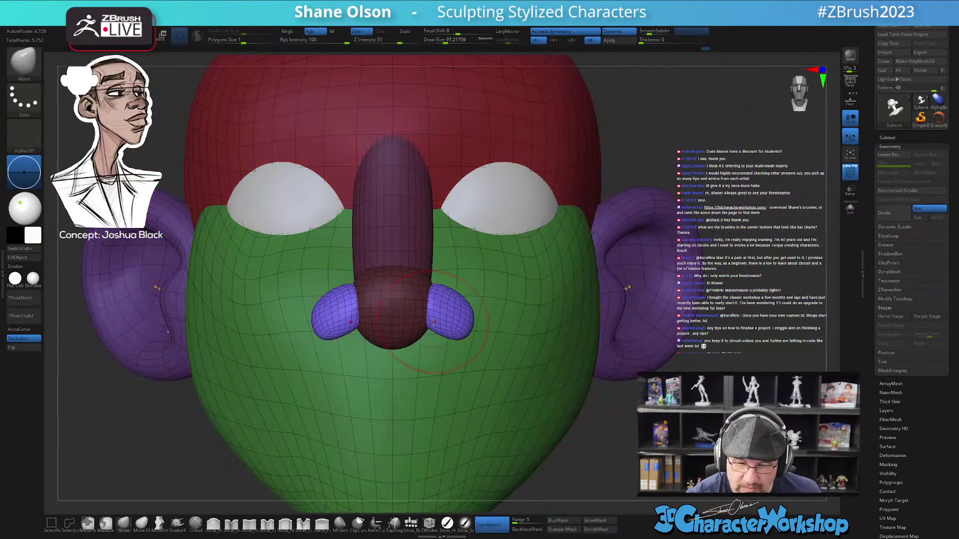
click(491, 525)
mouse_move(428, 318)
mouse_down()
mouse_move(409, 319)
mouse_move(438, 329)
mouse_up()
key(bracketleft)
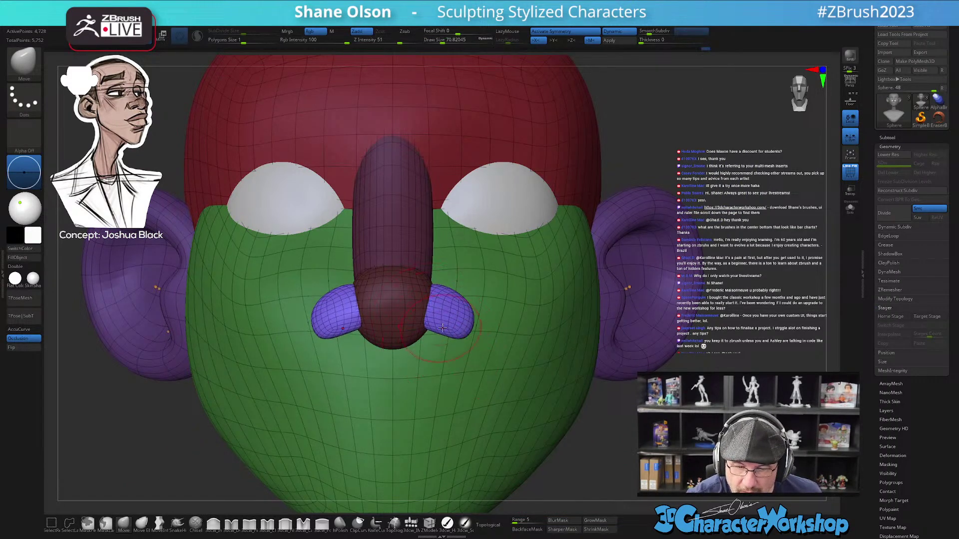
right_drag(451, 314, 466, 321)
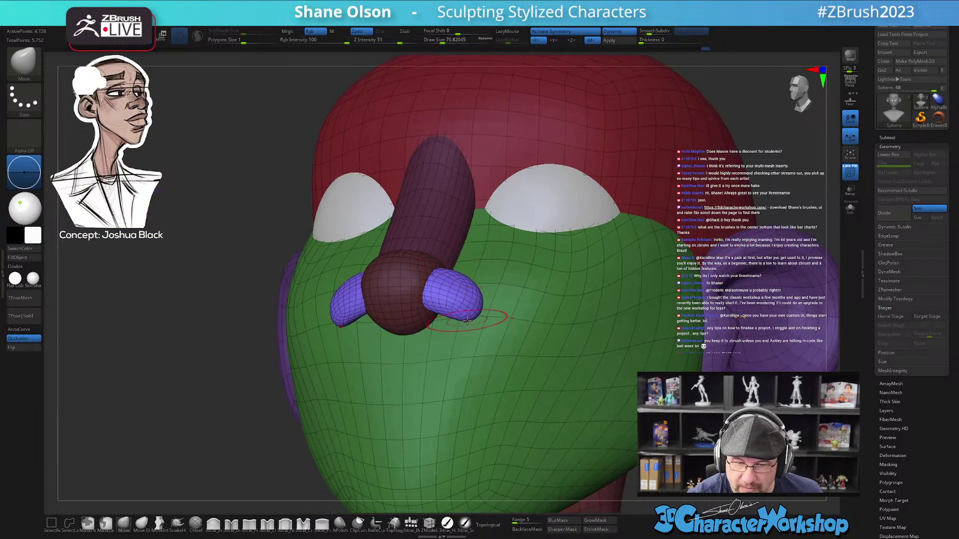
right_drag(487, 288, 469, 312)
right_drag(479, 271, 479, 283)
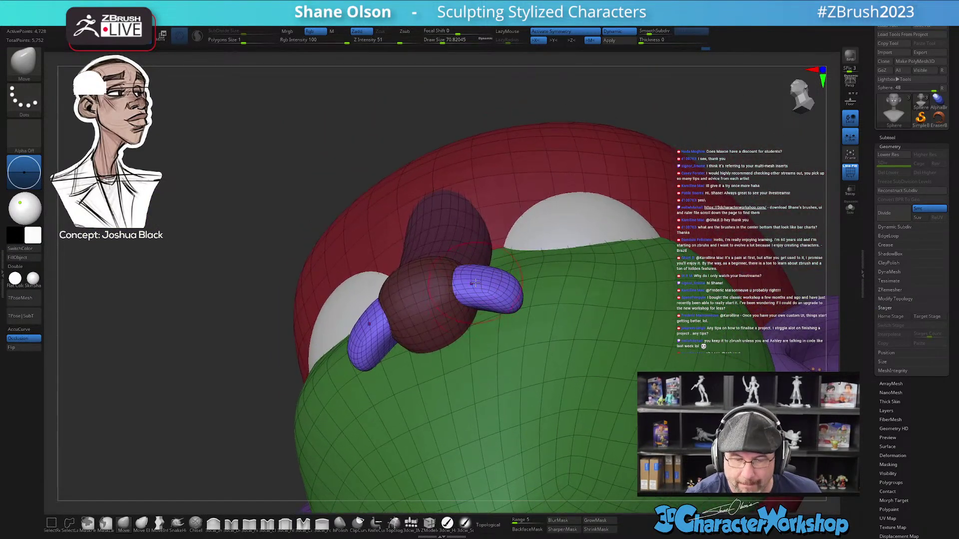
- Clear the mask and reshape the nose bridge in profile with a larger Move brush into a concave curve from brow to tip
mouse_move(470, 276)
right_down()
mouse_move(494, 263)
mouse_move(510, 290)
mouse_move(513, 334)
mouse_move(553, 271)
right_up()
right_drag(593, 220, 551, 244)
key(s)
drag(551, 238, 563, 236)
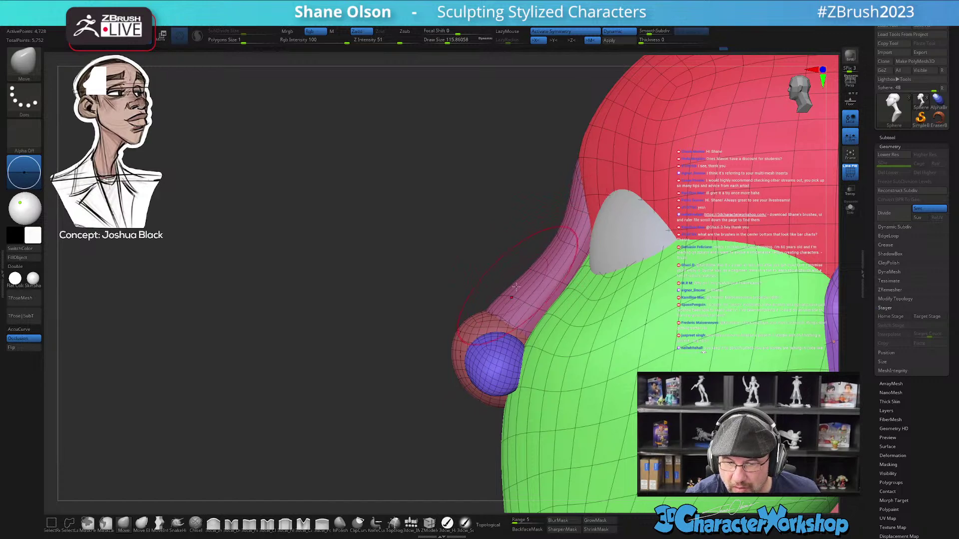
- Isolate the nose bridge to inspect its profile shape, and restore the visibility of the whole bust
right_drag(574, 353, 584, 330)
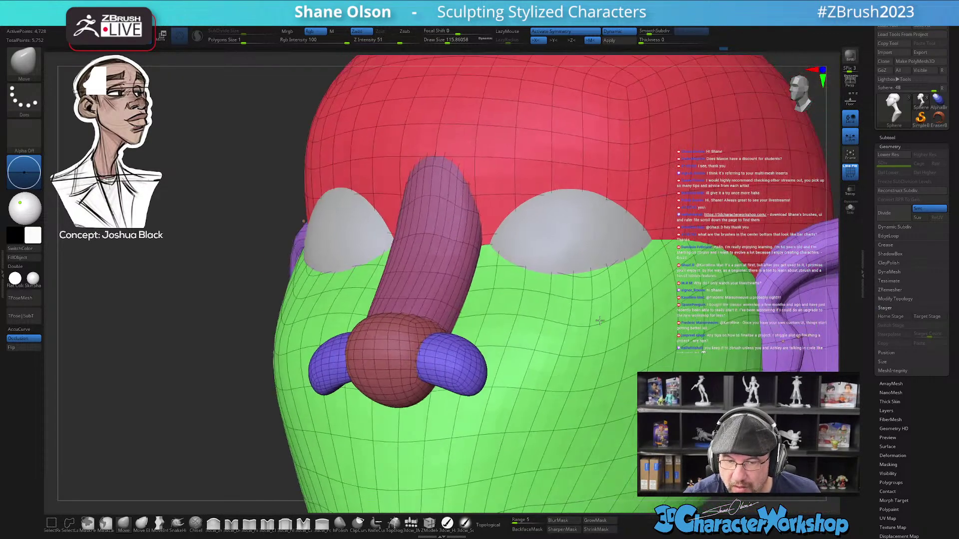
shift+right_drag(469, 267, 505, 231)
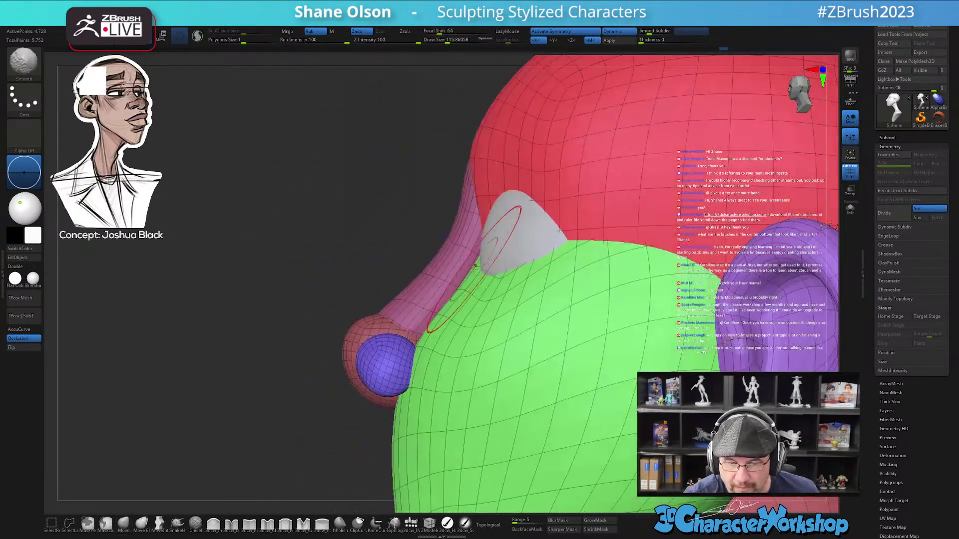
ctrl+shift+click(460, 263)
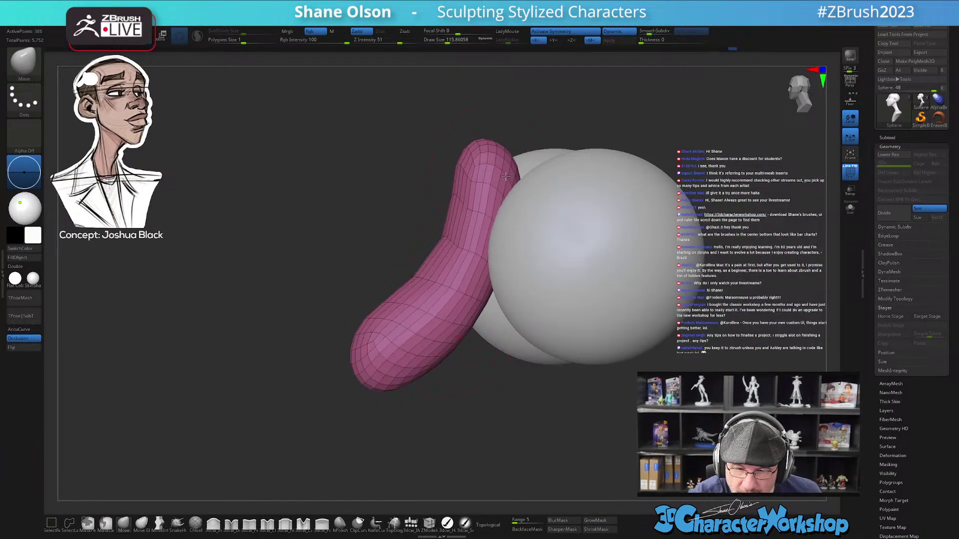
ctrl+shift+click(467, 413)
- Examine the whole bust from front and three-quarter views, comparing the head and nose proportions with the concept art
right_drag(469, 411, 446, 217)
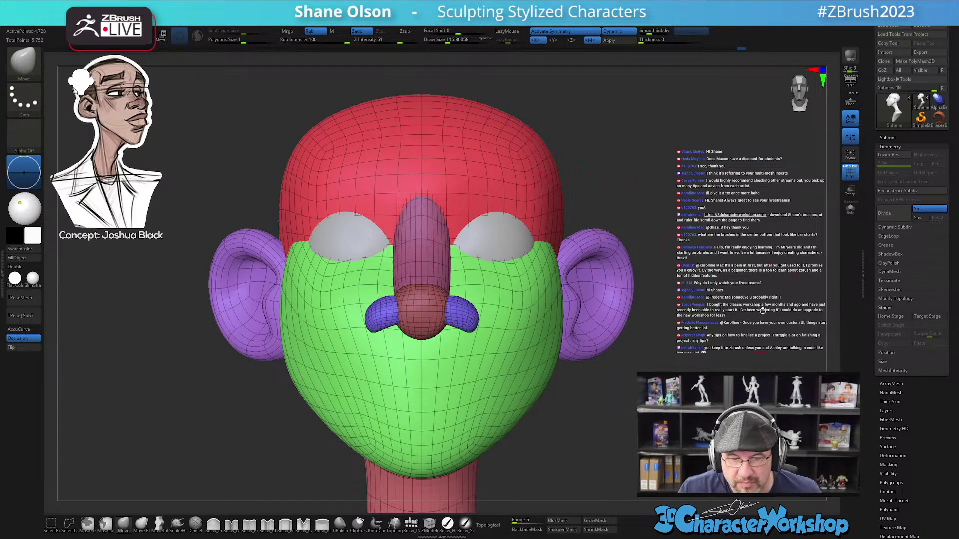
ctrl+right_drag(646, 410, 524, 345)
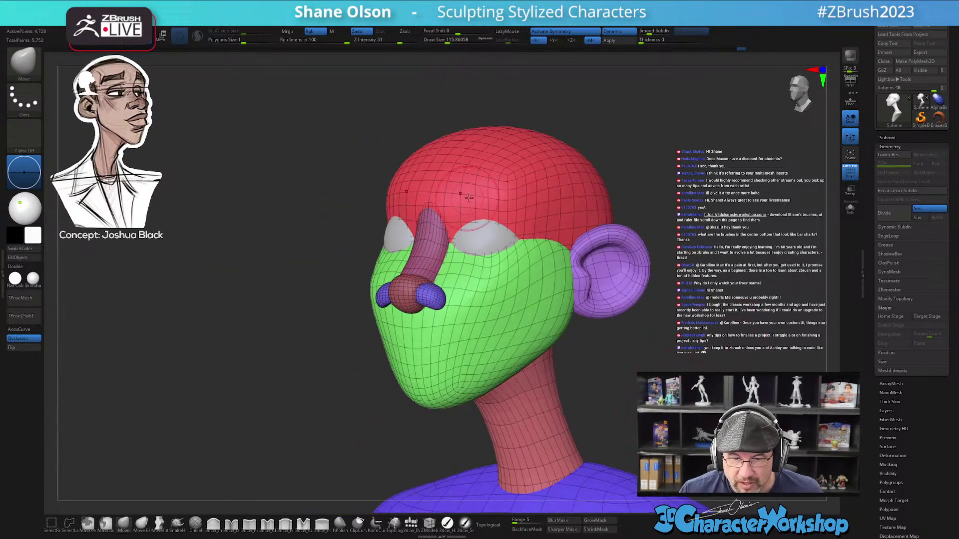
drag(312, 274, 449, 269)
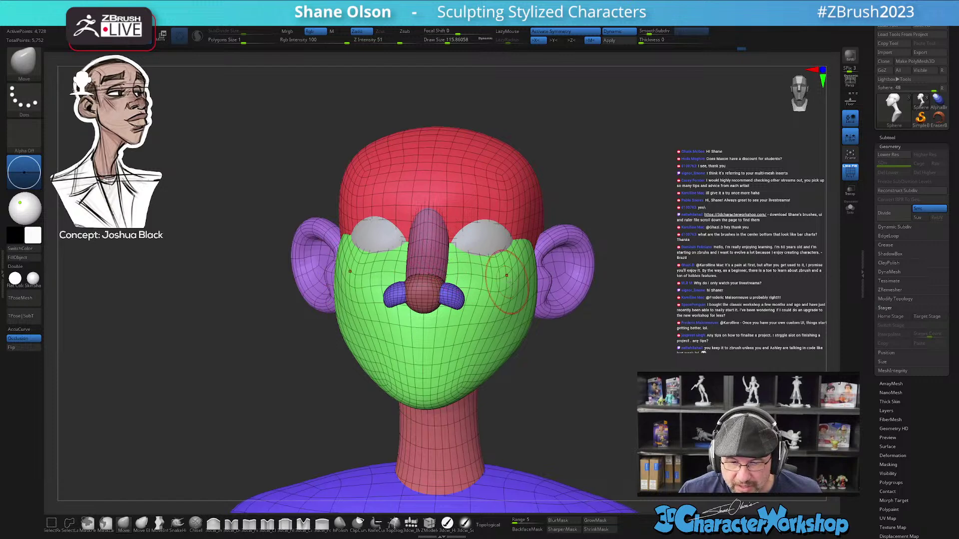
shift+drag(704, 346, 697, 354)
right_drag(696, 353, 668, 311)
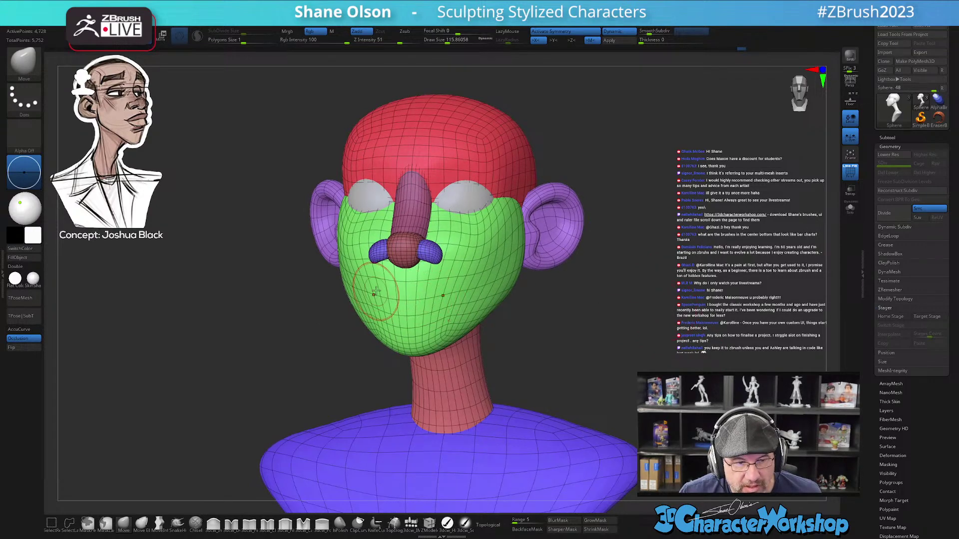
mouse_move(621, 320)
mouse_down()
mouse_move(604, 321)
mouse_move(623, 321)
mouse_up()
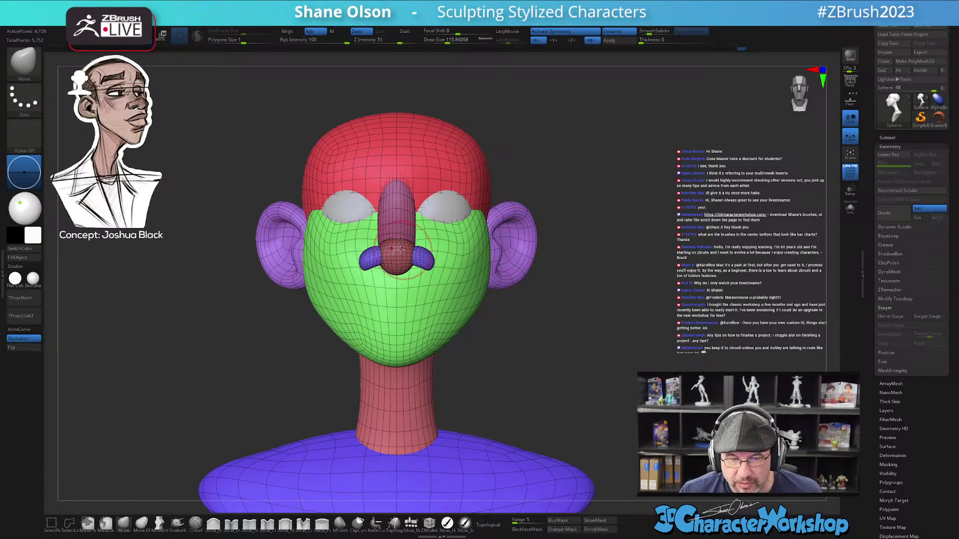
drag(627, 349, 582, 321)
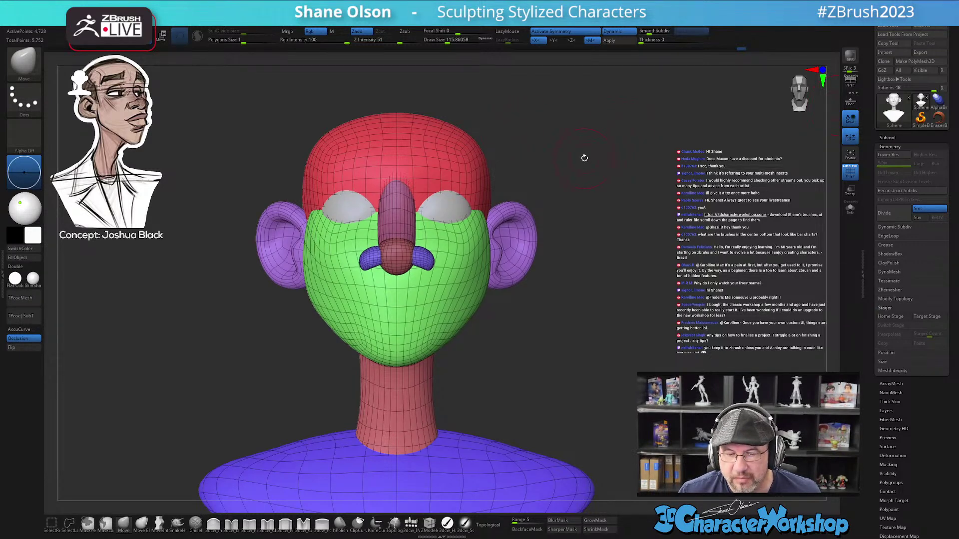
drag(615, 181, 500, 198)
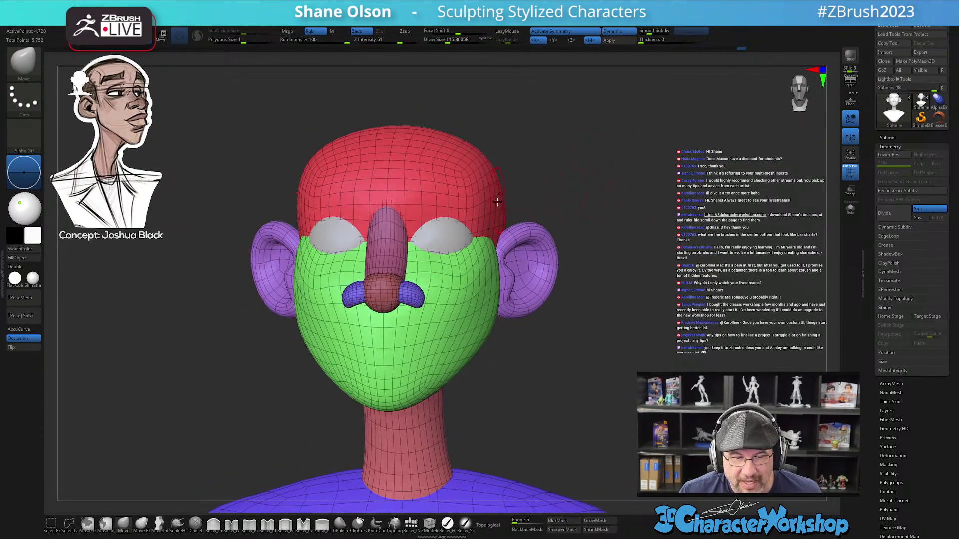
drag(616, 186, 614, 194)
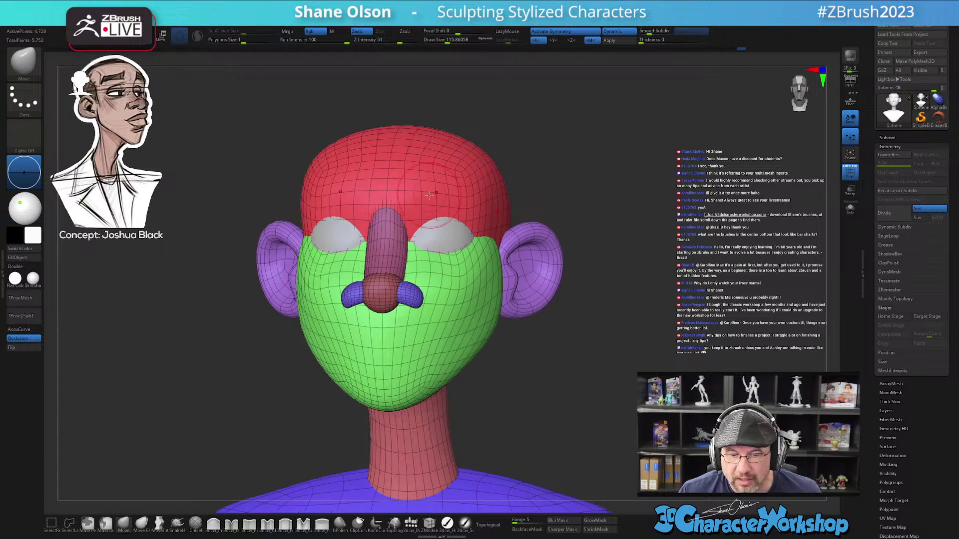
- Isolate the cranium, face and nose bridge polygroups, and split the hidden parts into a separate subtool
ctrl+shift+click(462, 178)
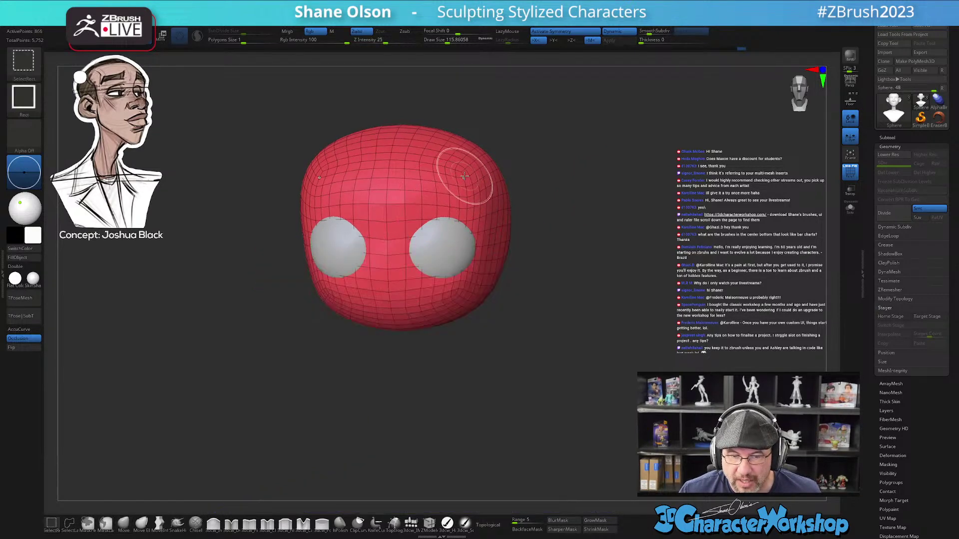
ctrl+shift+click(464, 177)
ctrl+shift+click(468, 245)
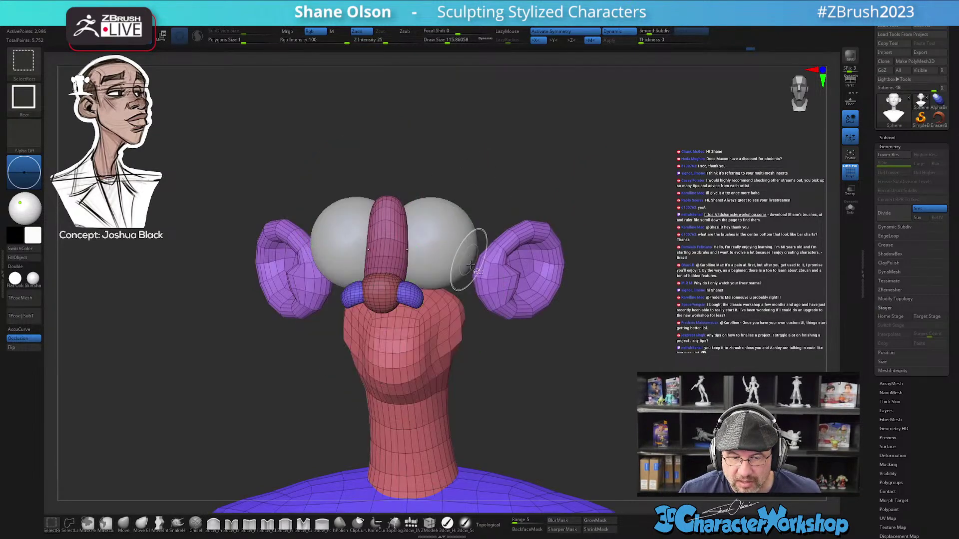
ctrl+shift+click(389, 250)
ctrl+shift+click(621, 197)
drag(625, 210, 578, 283)
key(3)
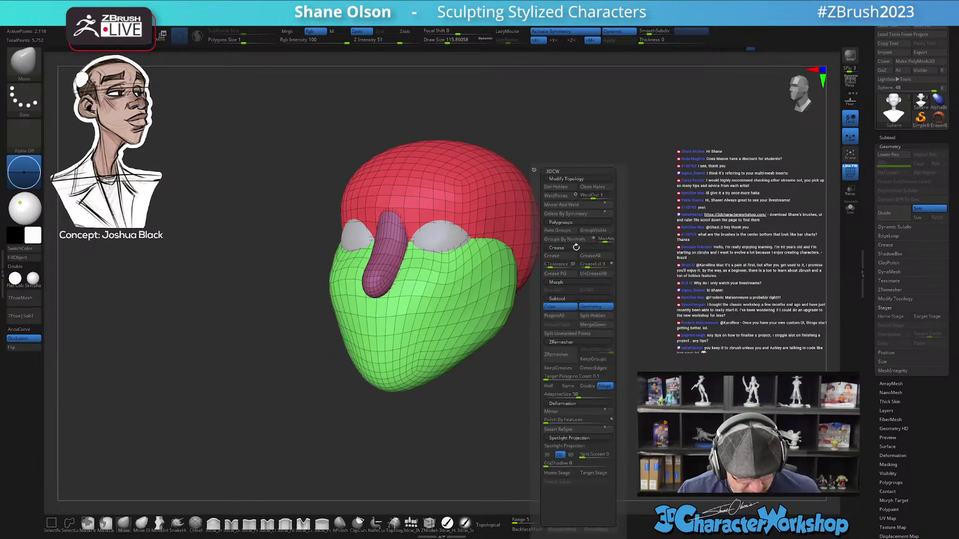
click(597, 316)
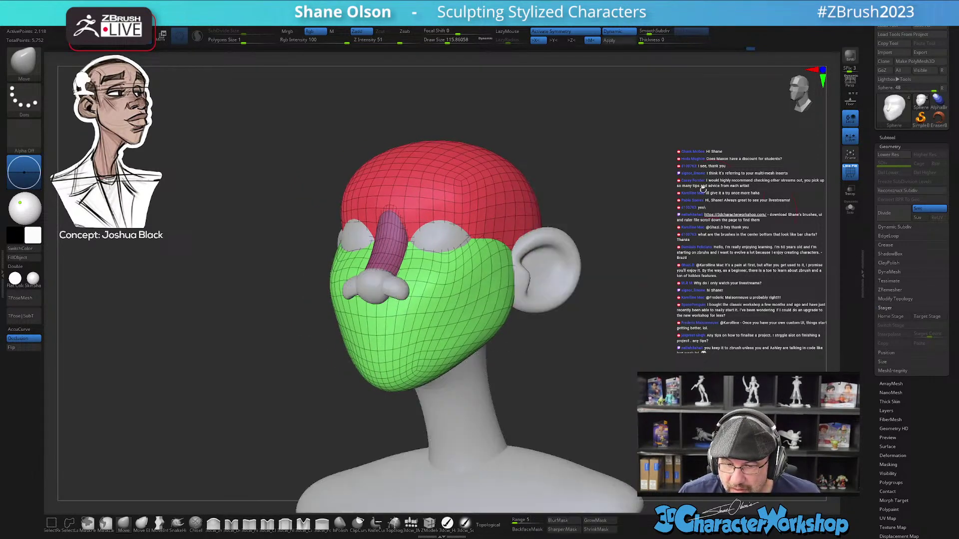
- Inspect the split bust from the front and check the resulting pieces in the subtool list
shift+drag(673, 254, 688, 256)
alt+drag(570, 249, 592, 260)
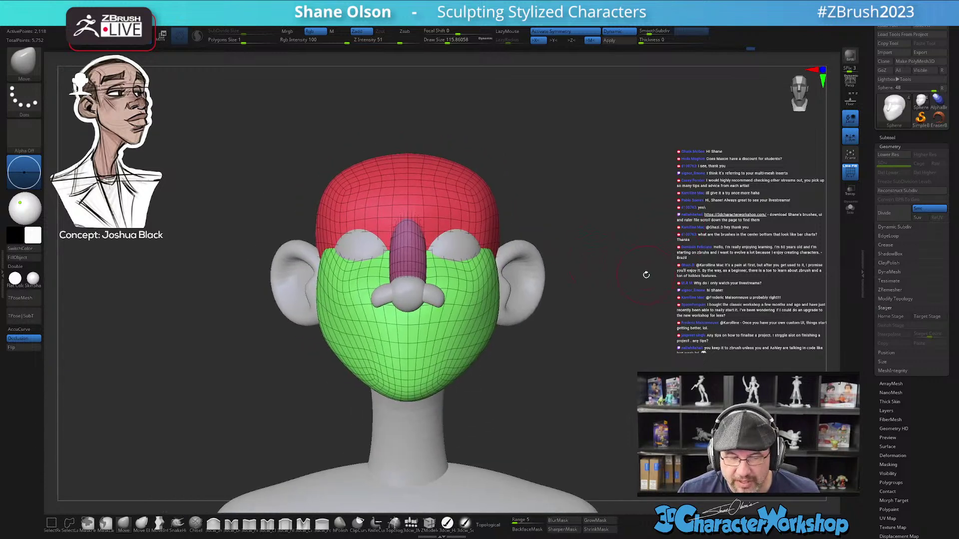
click(887, 137)
mouse_move(897, 188)
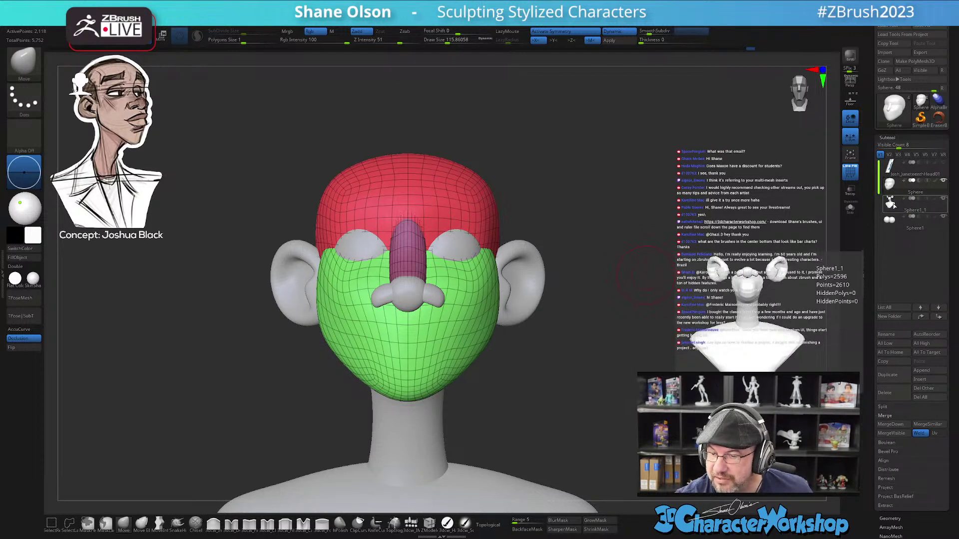
mouse_move(633, 343)
alt+mouse_down()
mouse_move(625, 352)
mouse_move(620, 343)
alt+mouse_up()
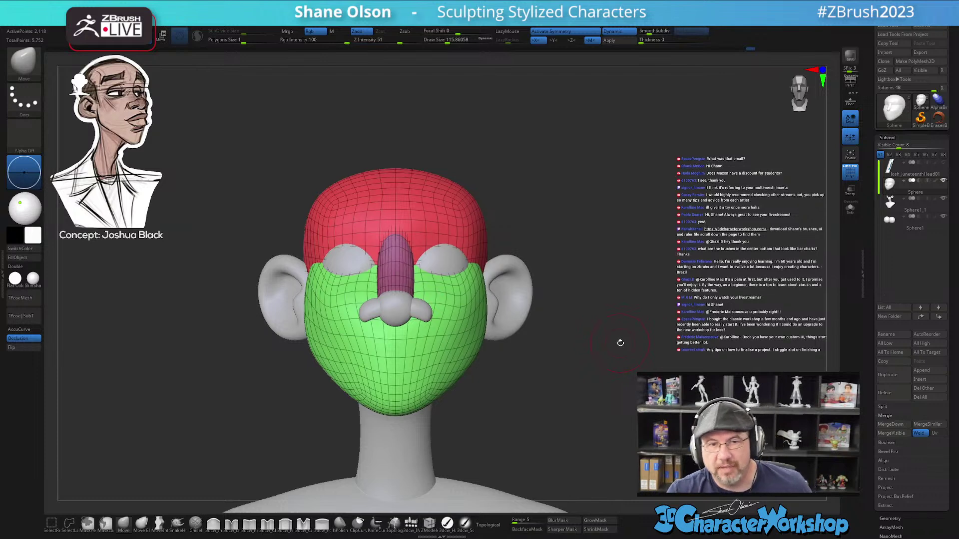
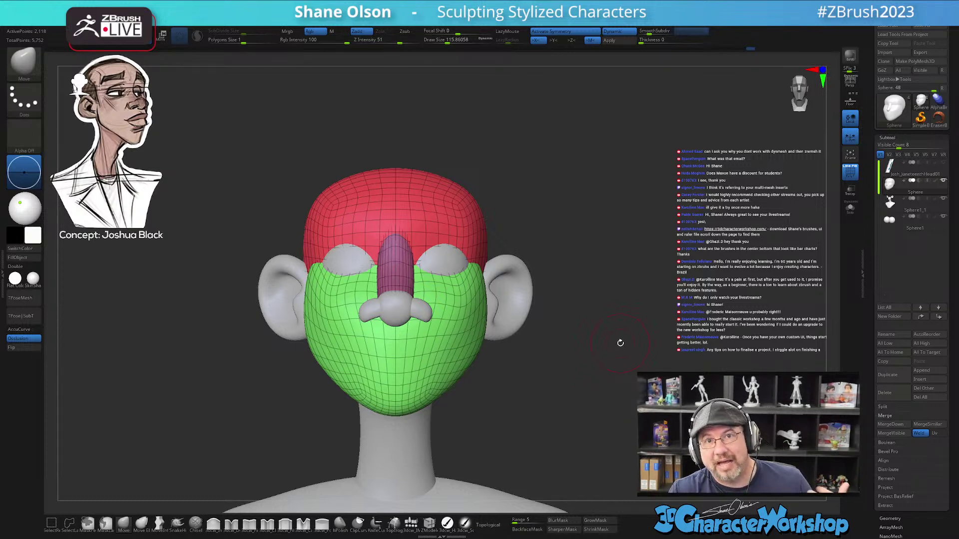
- Apply the dynamic subdivision to the cranium, face and nose bridge mesh, and delete its lower subdivision levels
drag(557, 381, 542, 430)
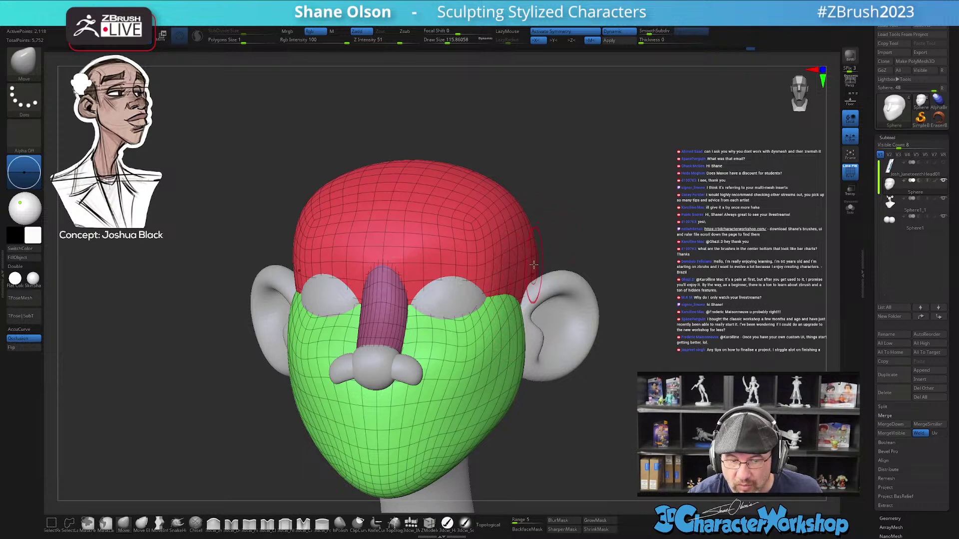
click(611, 41)
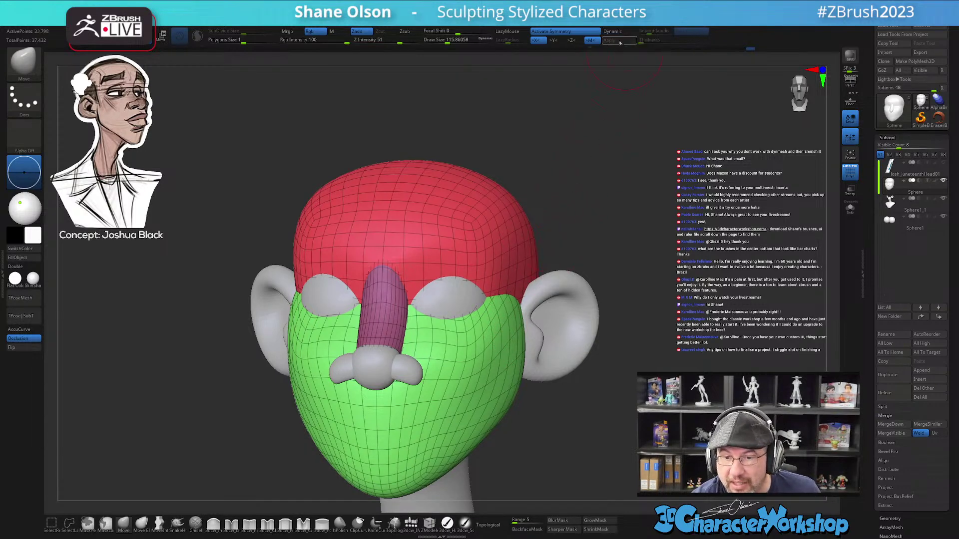
mouse_move(871, 383)
mouse_down()
mouse_move(874, 325)
mouse_move(874, 390)
mouse_up()
click(890, 329)
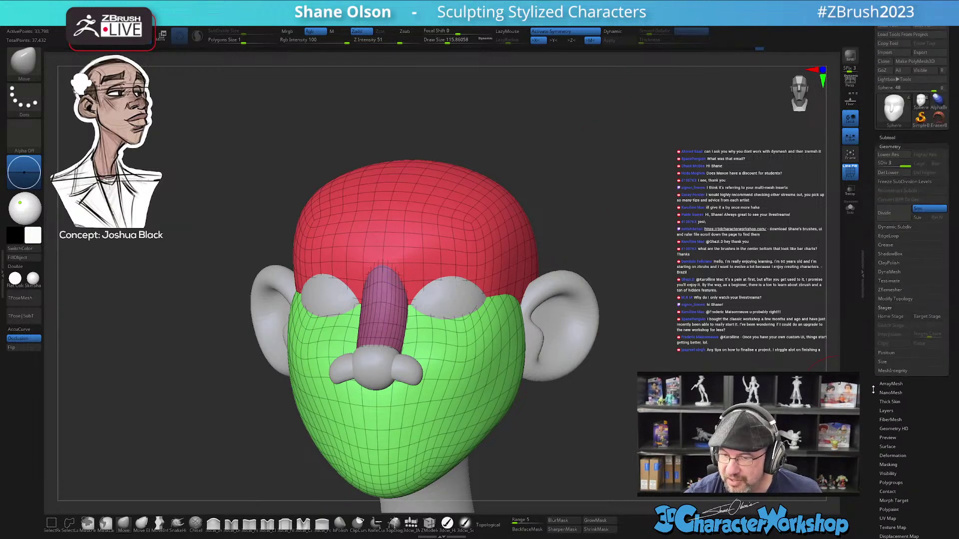
click(888, 214)
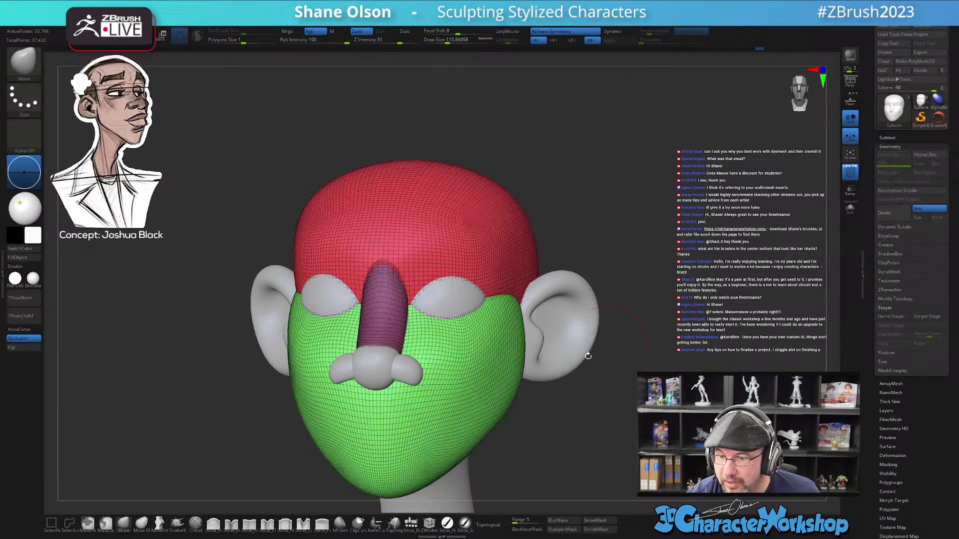
- Remesh the cranium, face and nose bridge with DynaMesh at a polygon size of 0.50164, and update the remesh once more
mouse_move(475, 409)
right_down()
mouse_move(600, 407)
mouse_move(439, 412)
mouse_move(476, 406)
mouse_move(467, 400)
right_up()
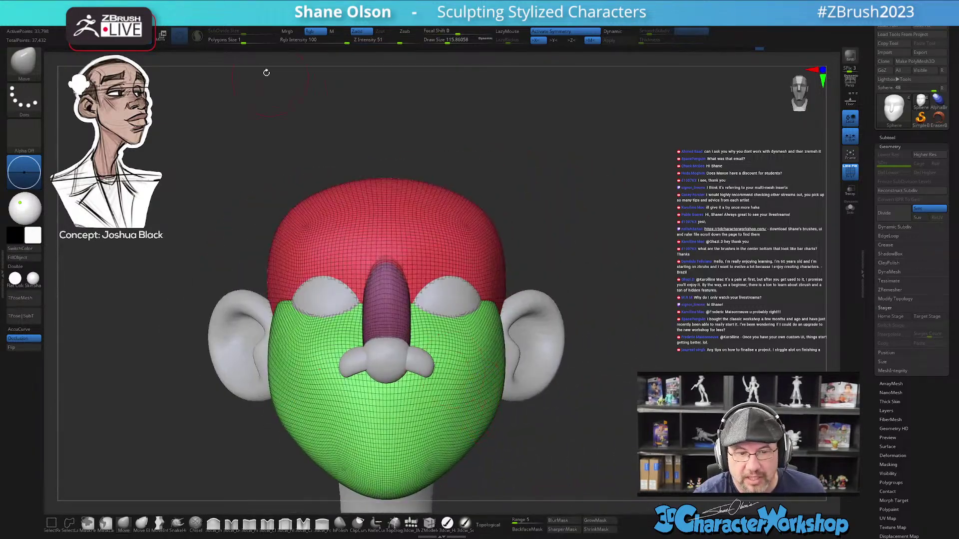
drag(243, 41, 238, 42)
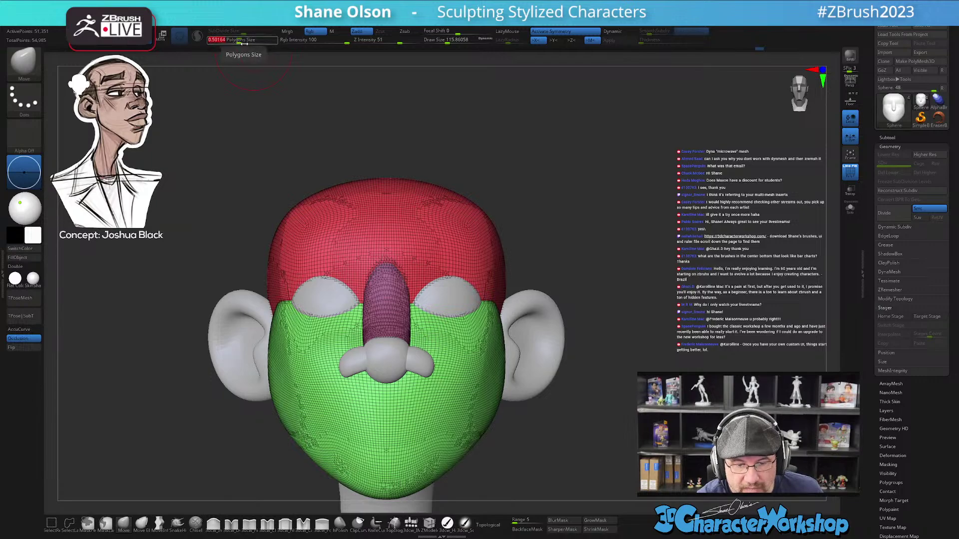
drag(634, 318, 599, 402)
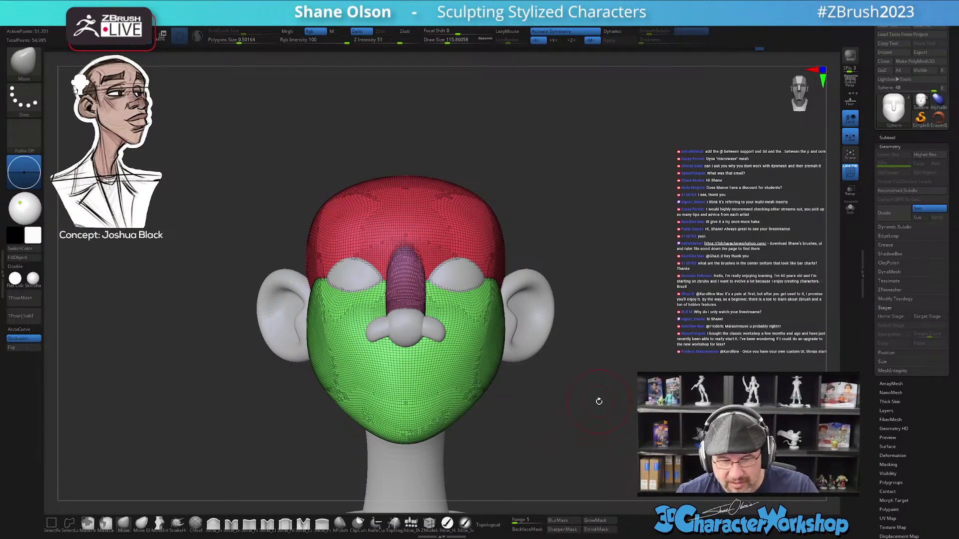
mouse_move(453, 336)
right_down()
mouse_move(424, 337)
mouse_move(467, 342)
right_up()
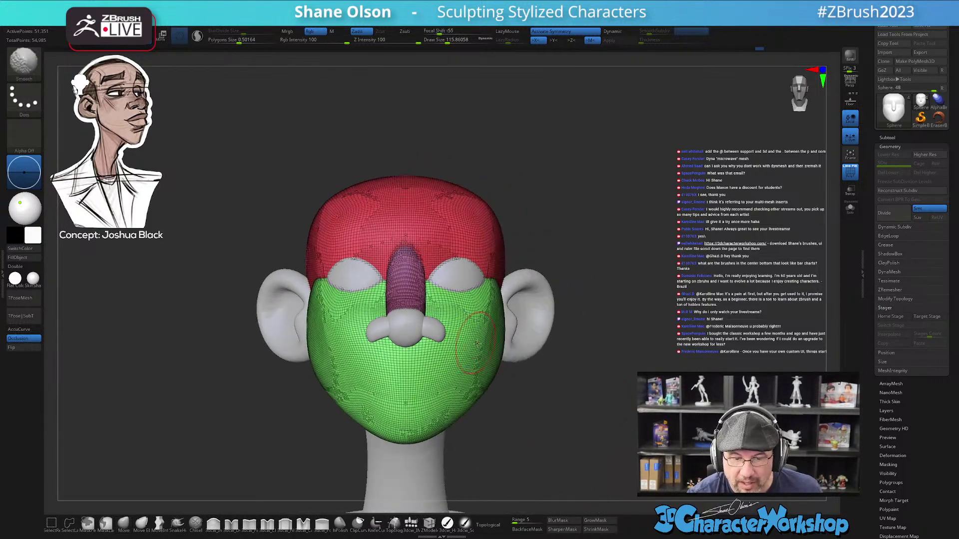
key(space)
click(530, 210)
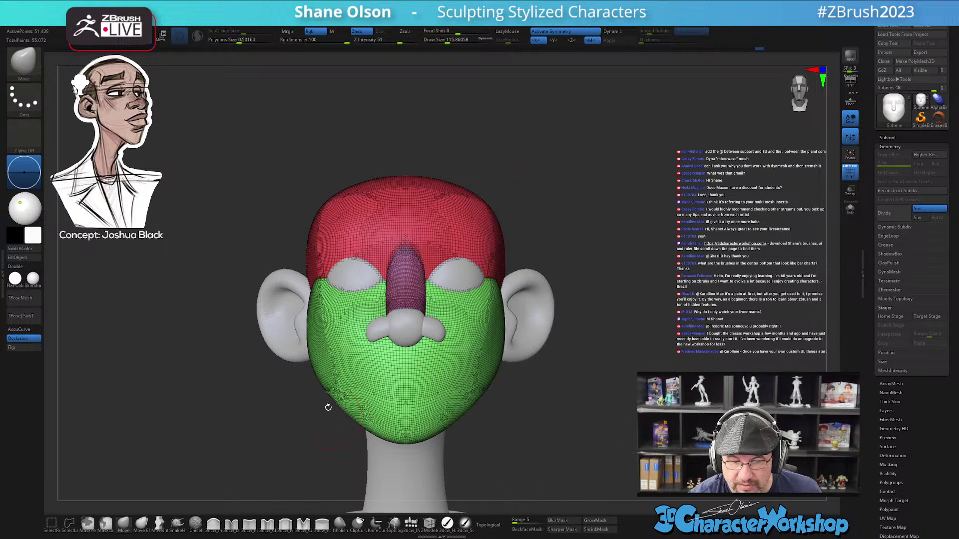
key(space)
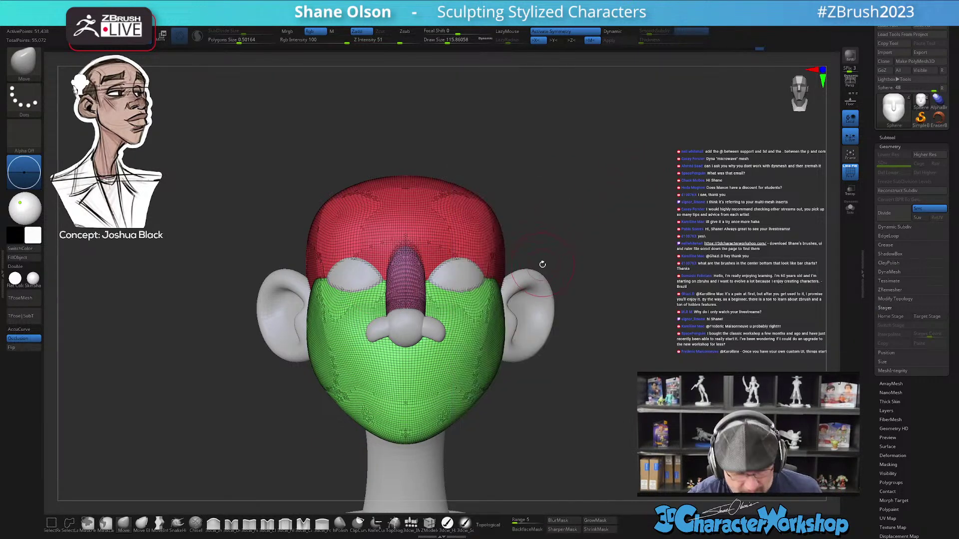
- Bring up the transform gizmo, turn off symmetry, centre the gizmo on the head mesh and reset its orientation
key(w)
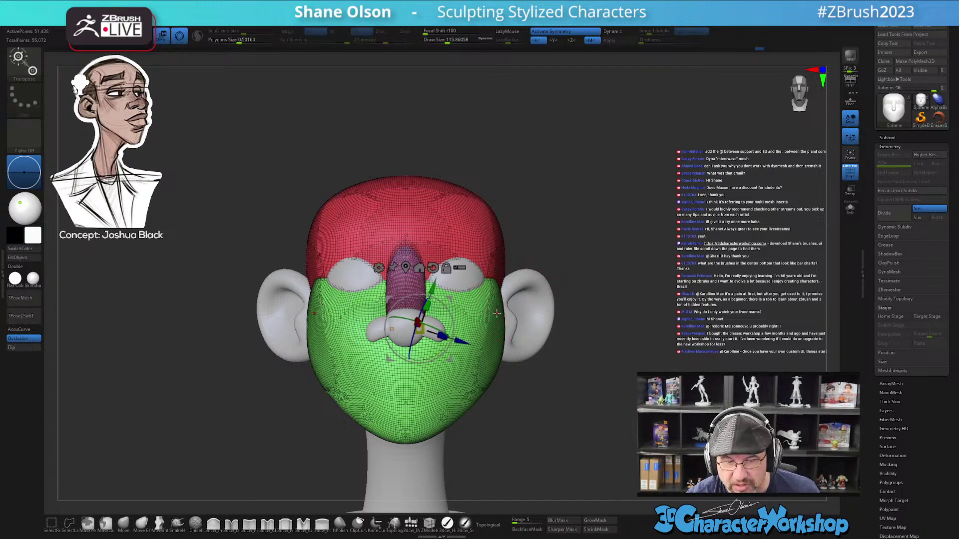
ctrl+right_drag(495, 298, 490, 306)
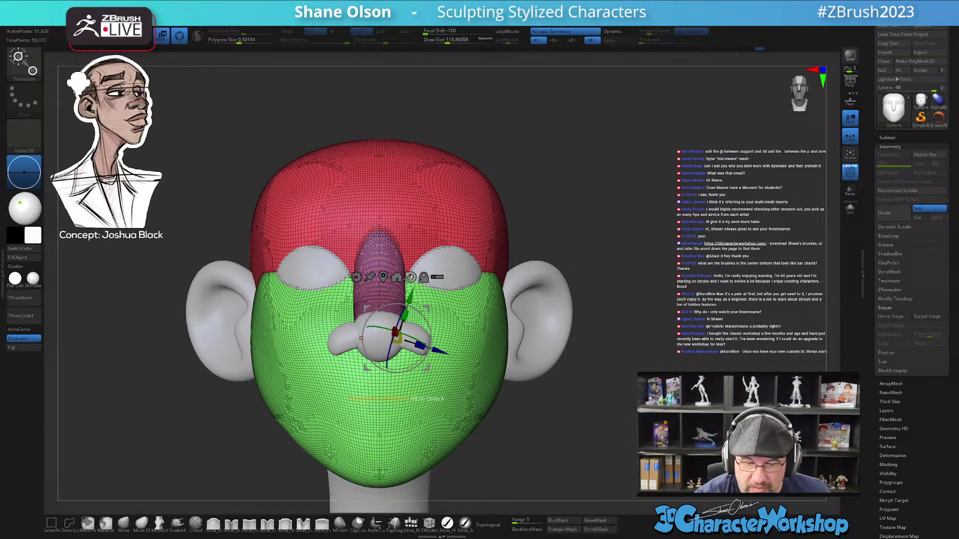
right_drag(457, 337, 434, 299)
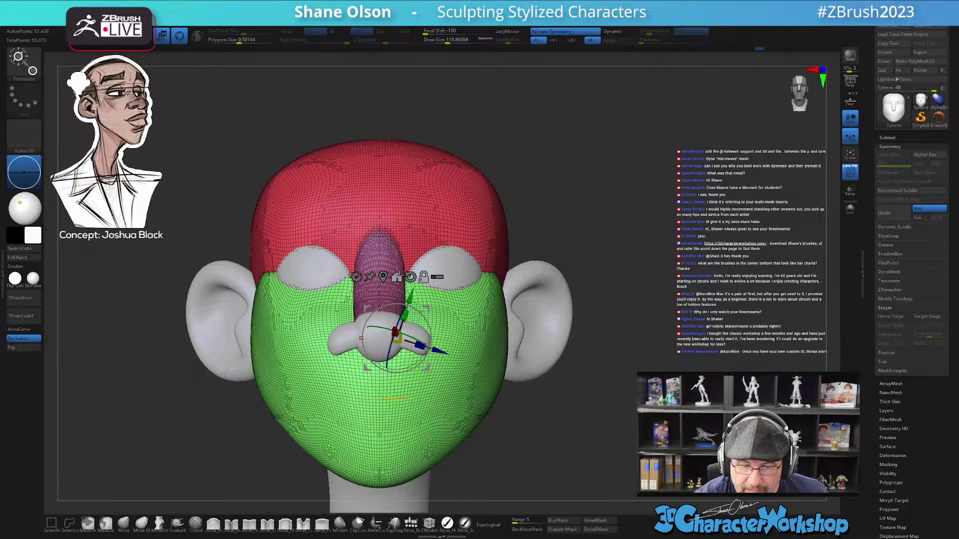
click(383, 276)
key(x)
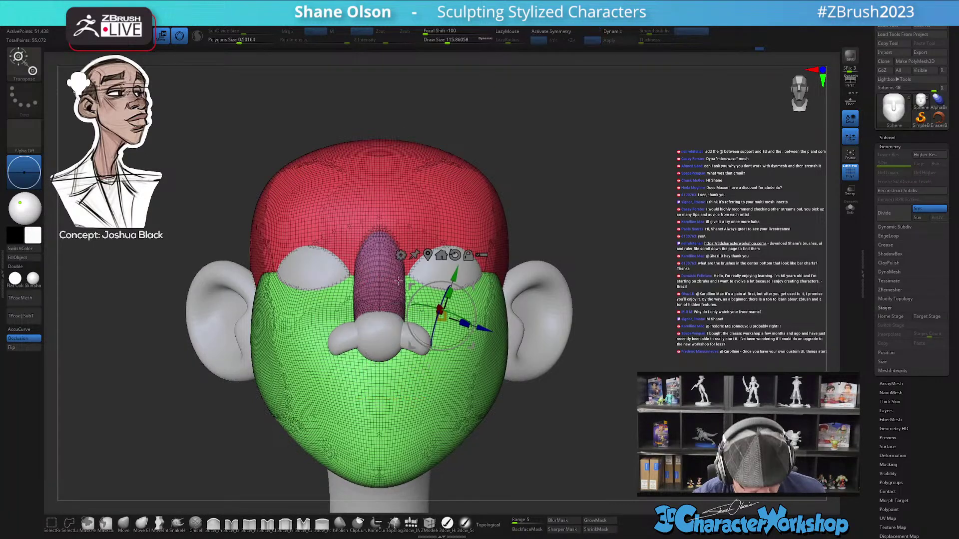
click(427, 254)
click(393, 252)
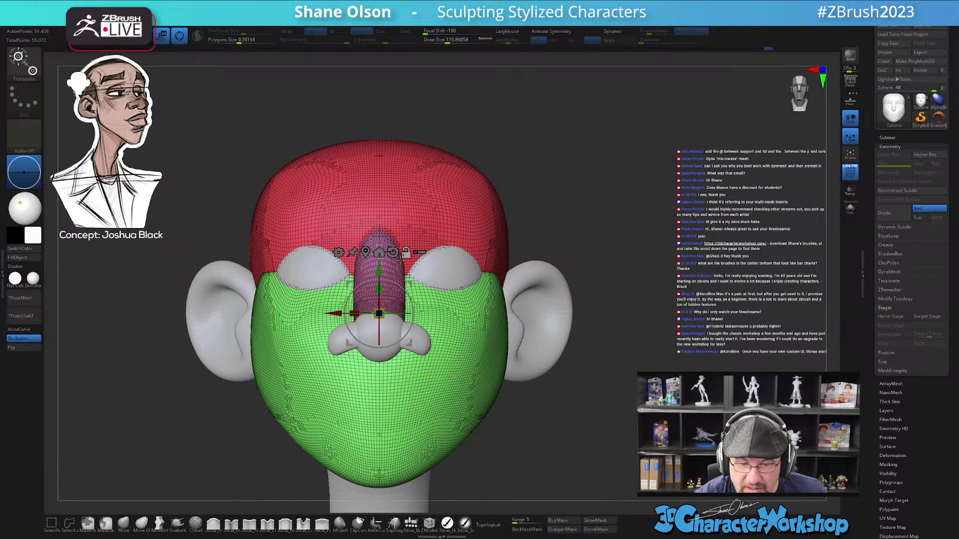
right_drag(421, 342, 433, 364)
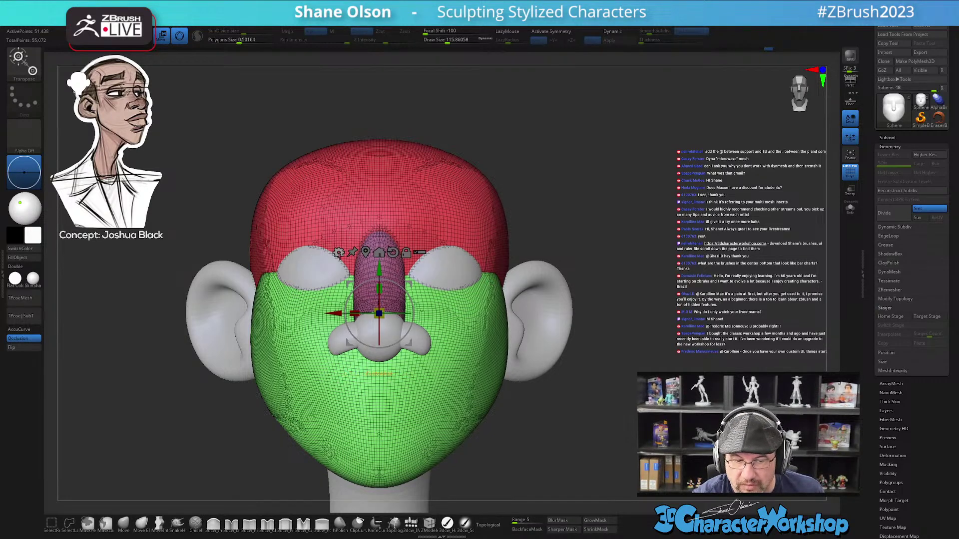
- Unite the overlapping cranium, face and nose bridge volumes into one mesh with Remesh By Union
alt+drag(351, 240, 341, 218)
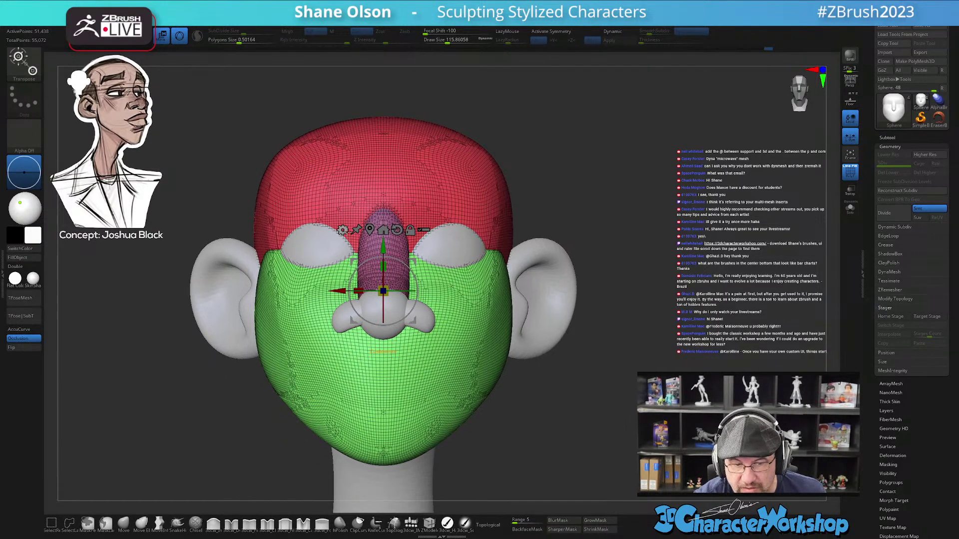
click(343, 230)
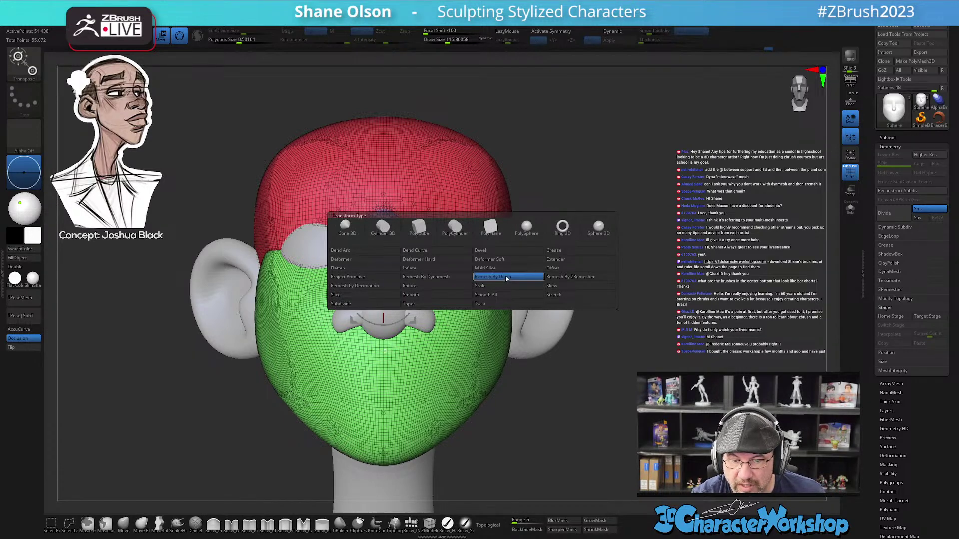
click(507, 277)
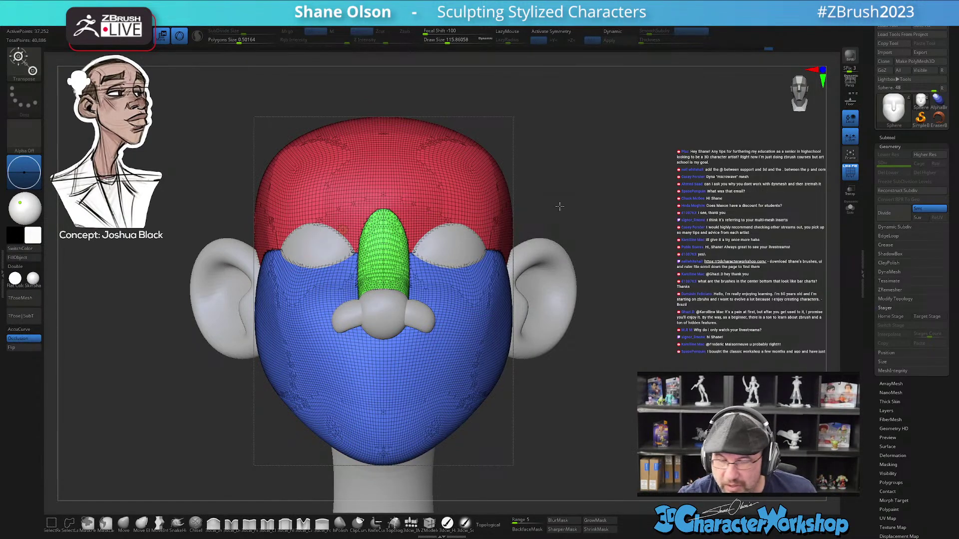
drag(689, 198, 662, 222)
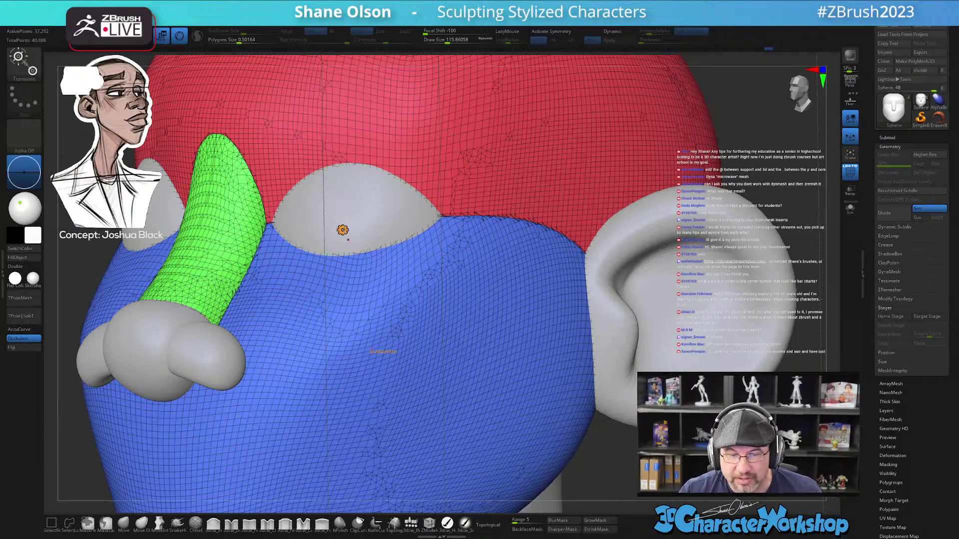
click(342, 230)
click(477, 233)
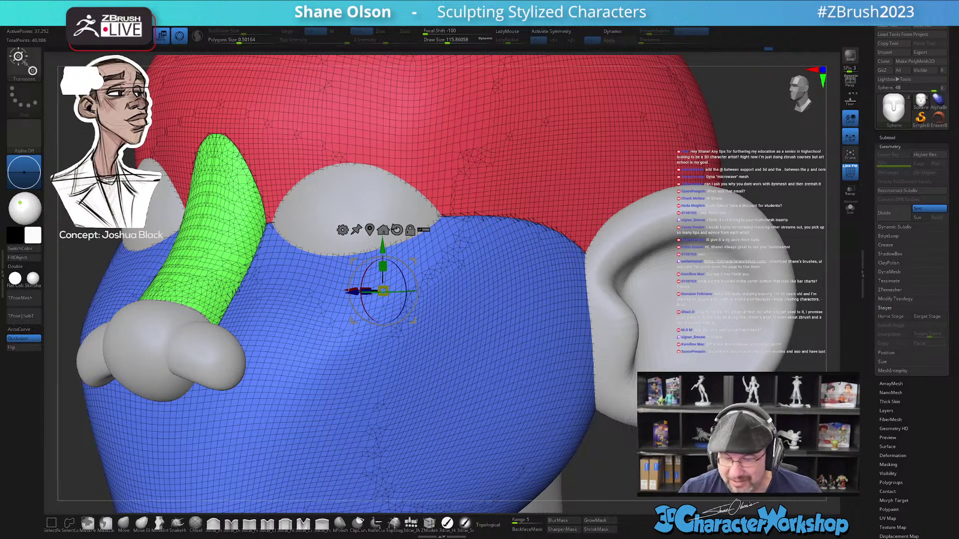
alt+drag(617, 449, 662, 331)
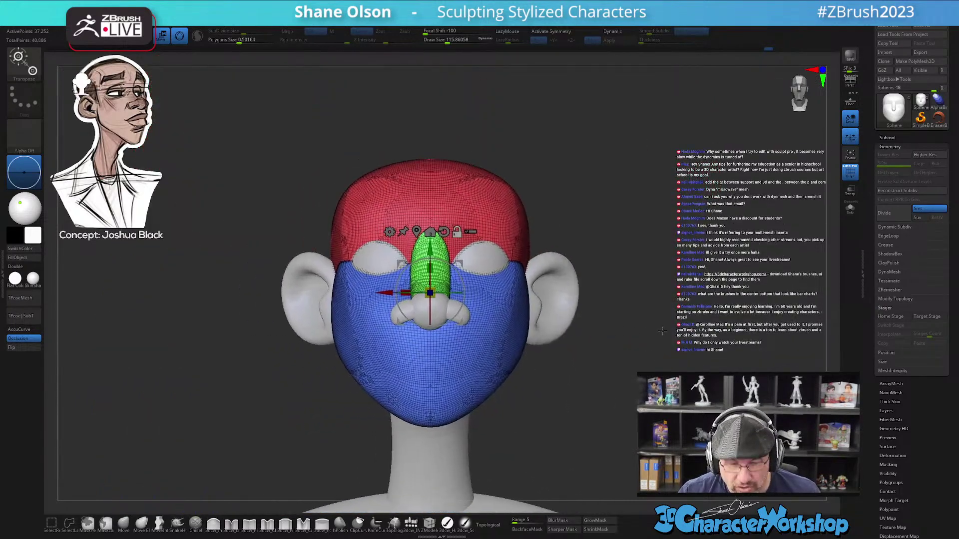
- Turn symmetry back on, return to draw mode and assign the whole united head to a single polygroup
key(x)
alt+drag(648, 223, 689, 233)
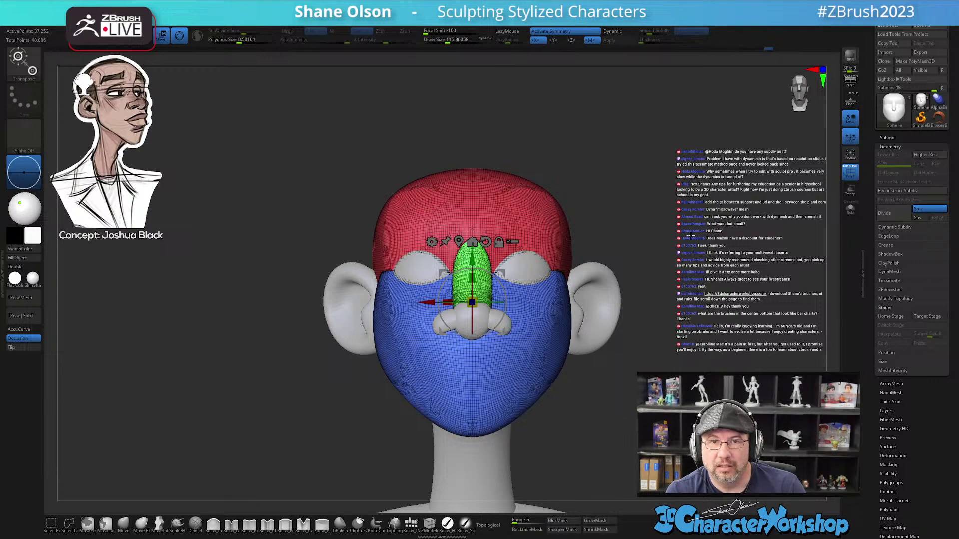
mouse_move(686, 224)
mouse_down()
mouse_move(677, 212)
mouse_move(633, 258)
mouse_up()
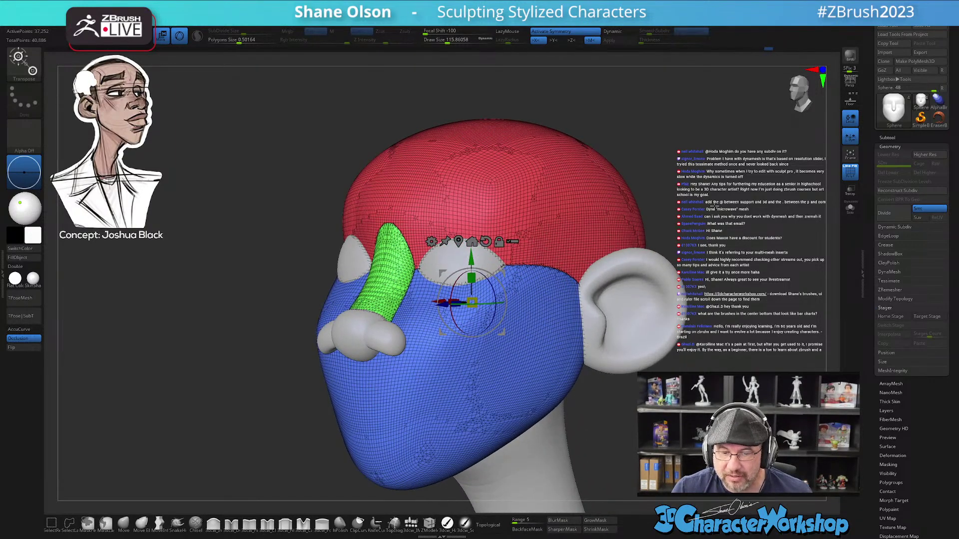
alt+drag(712, 204, 533, 293)
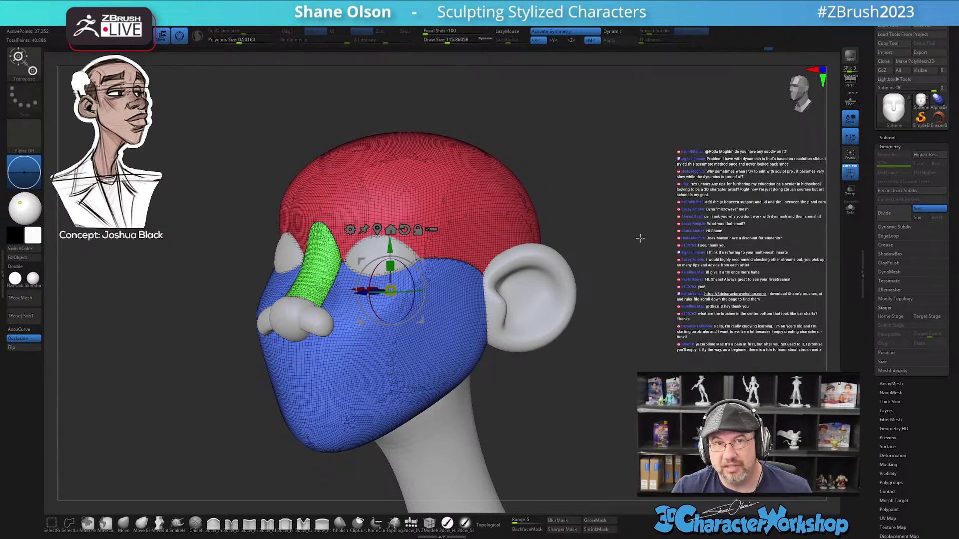
drag(602, 231, 612, 226)
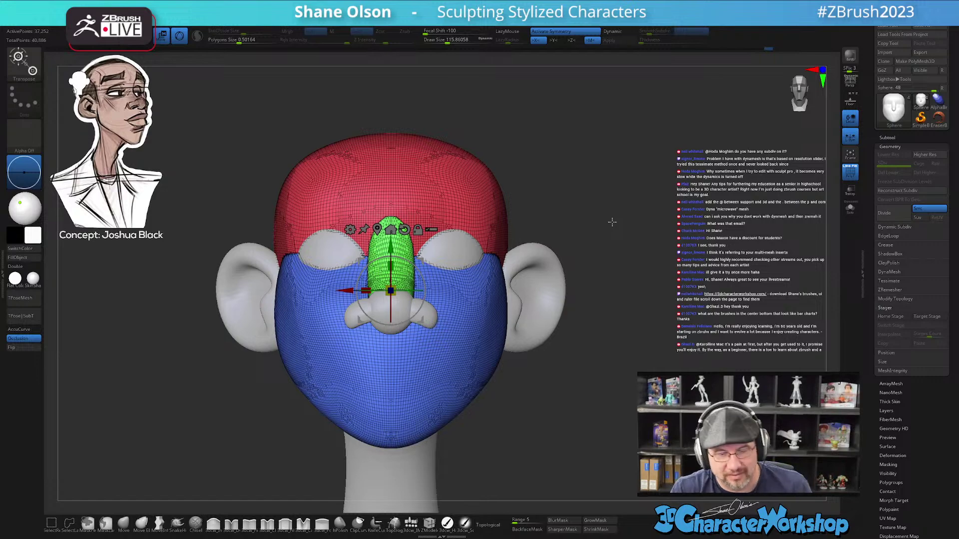
mouse_move(546, 402)
mouse_down()
mouse_move(537, 399)
mouse_move(545, 414)
mouse_up()
key(q)
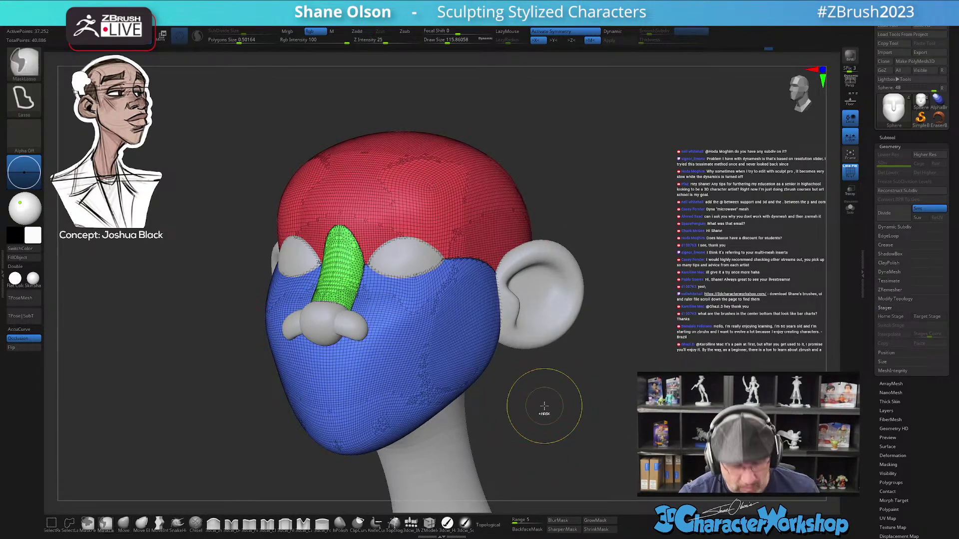
key(ctrl+w)
mouse_move(542, 403)
mouse_down()
mouse_move(517, 414)
mouse_move(556, 411)
mouse_move(538, 411)
mouse_up()
ctrl+right_drag(462, 357, 445, 398)
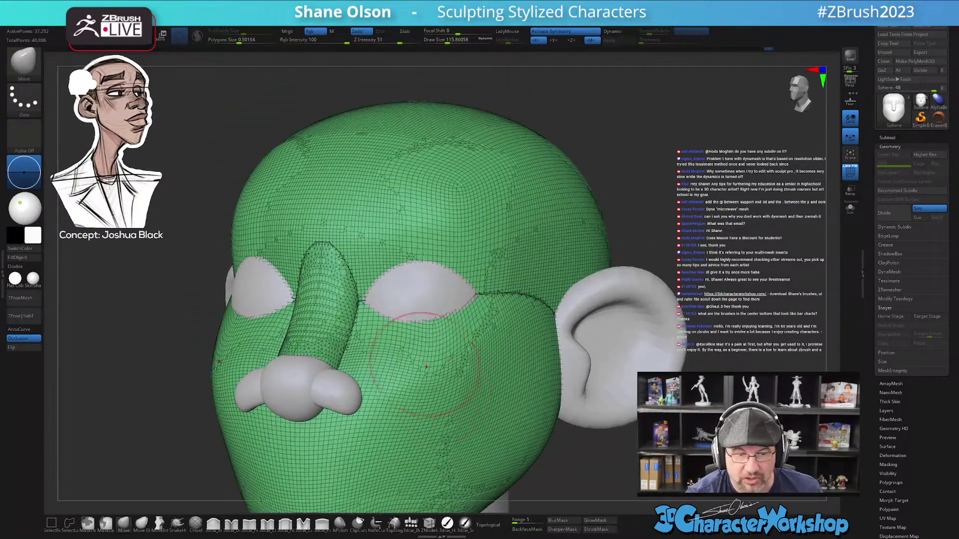
- Reduce the brush size to about 80, enable Sculptris Pro for the Smooth brush and set its SubDivide Size to 0.27744
key(s)
drag(427, 370, 423, 370)
key(shift)
click(197, 35)
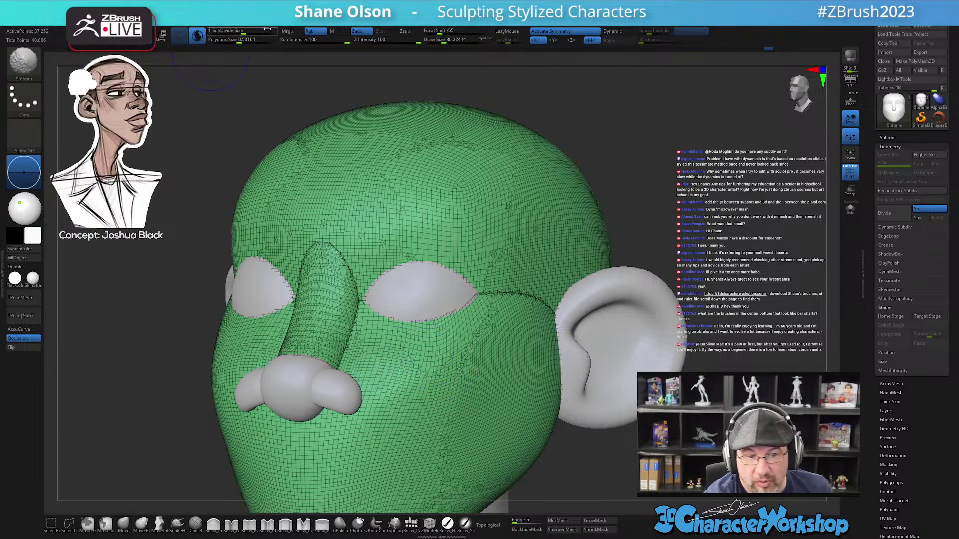
click(240, 31)
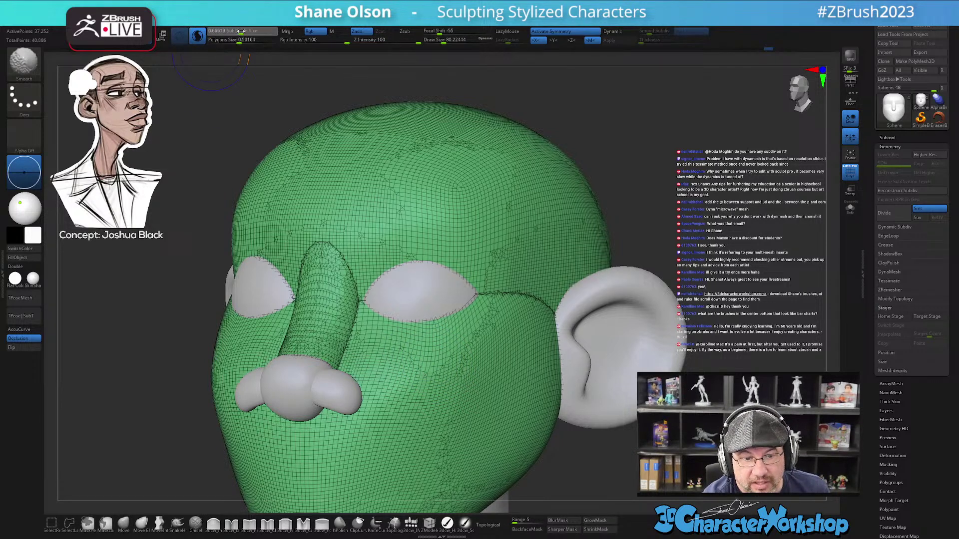
drag(239, 32, 238, 31)
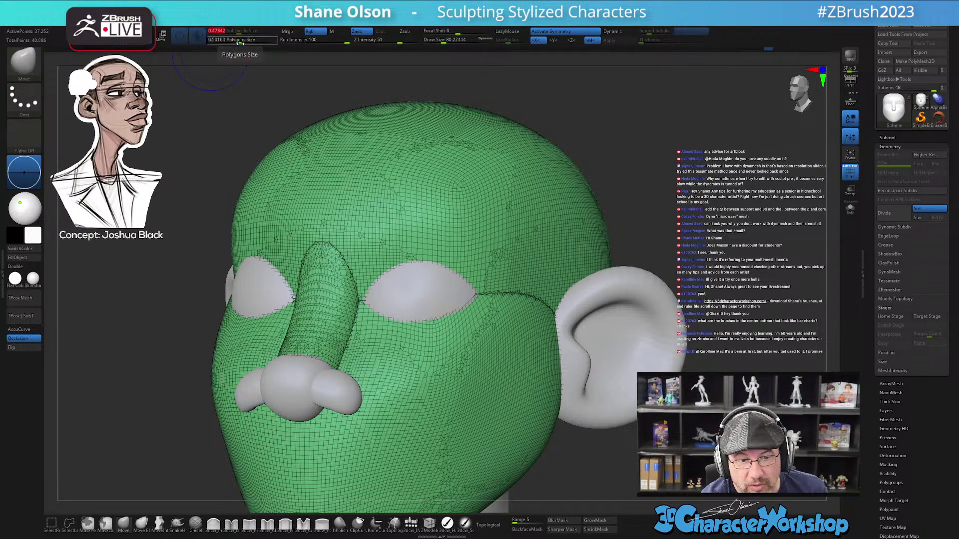
mouse_move(444, 378)
shift+mouse_down()
mouse_move(505, 312)
mouse_move(514, 316)
shift+mouse_up()
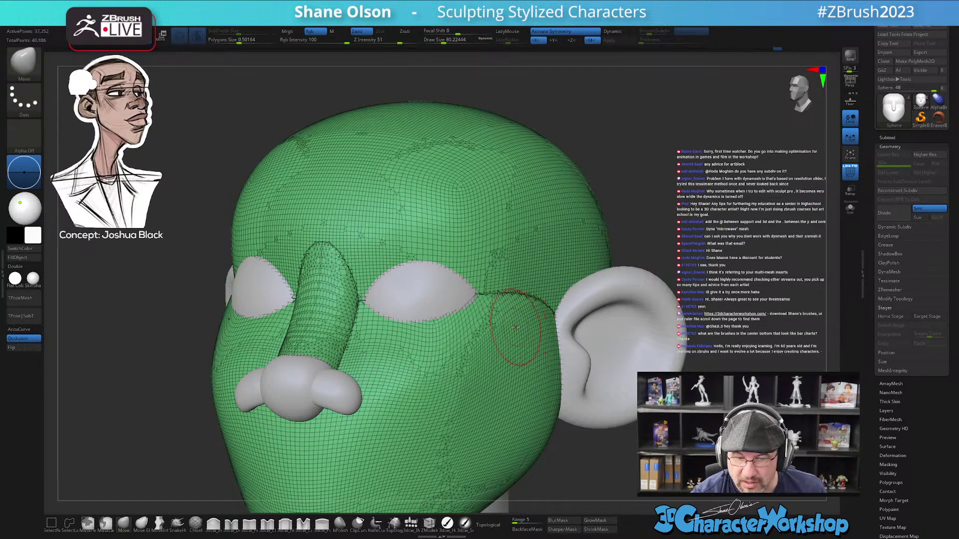
drag(237, 31, 235, 31)
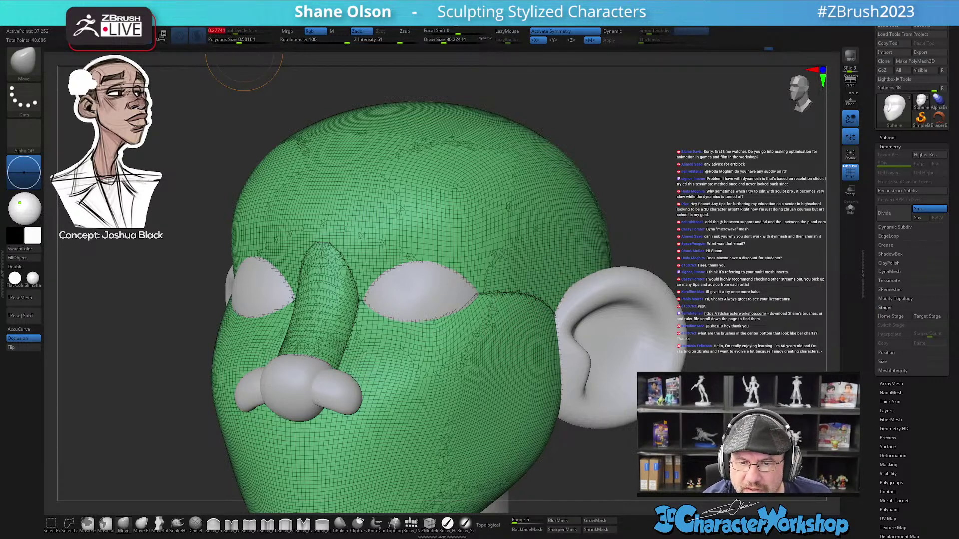
- Review the Sculptris Pro section of the stroke settings
click(411, 21)
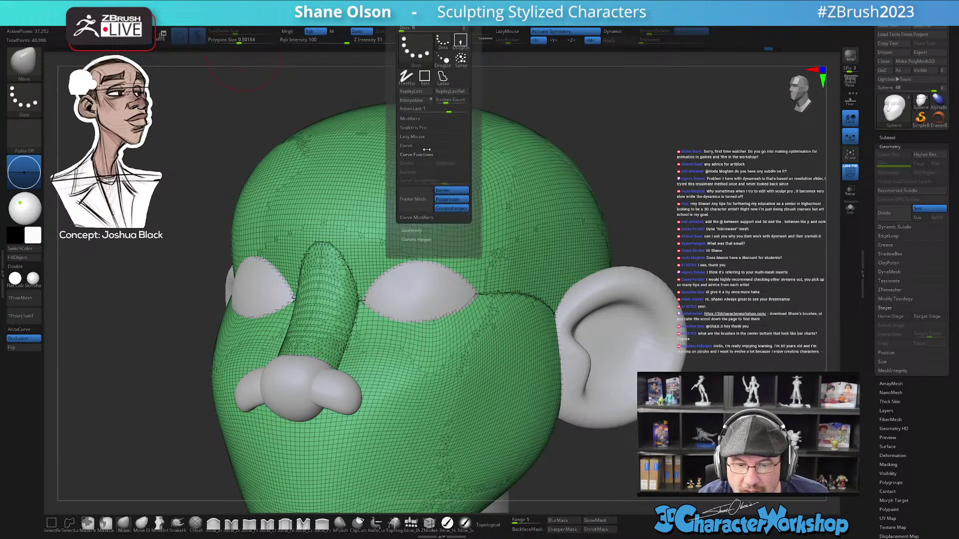
click(429, 128)
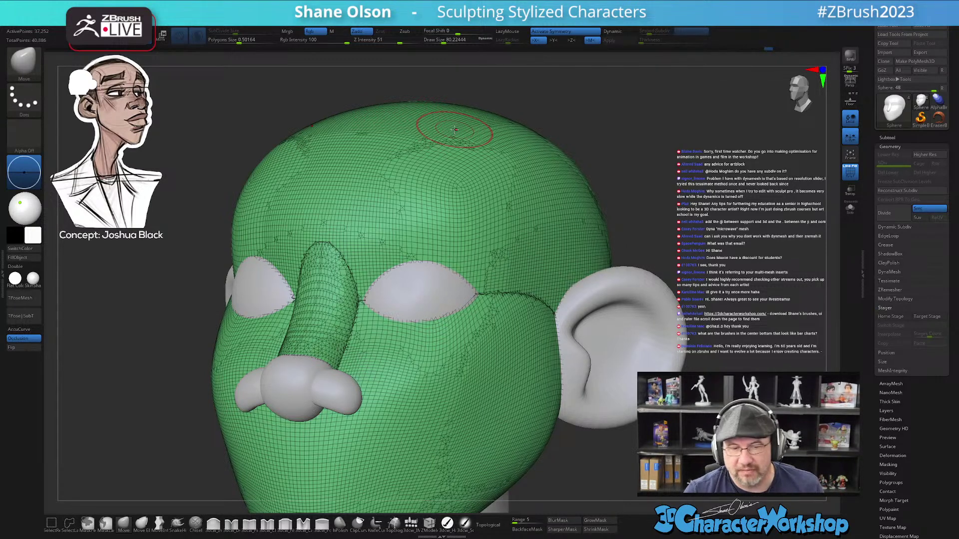
key(space)
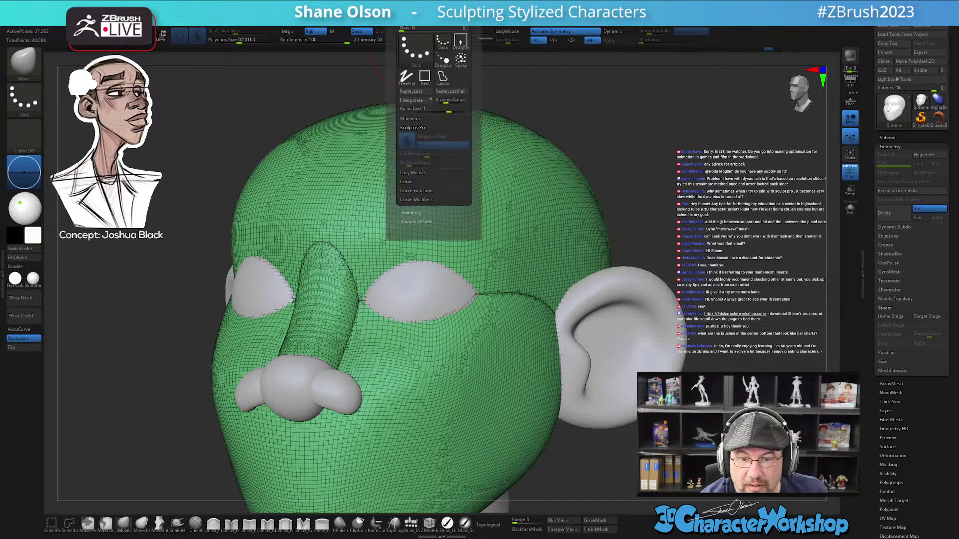
click(407, 141)
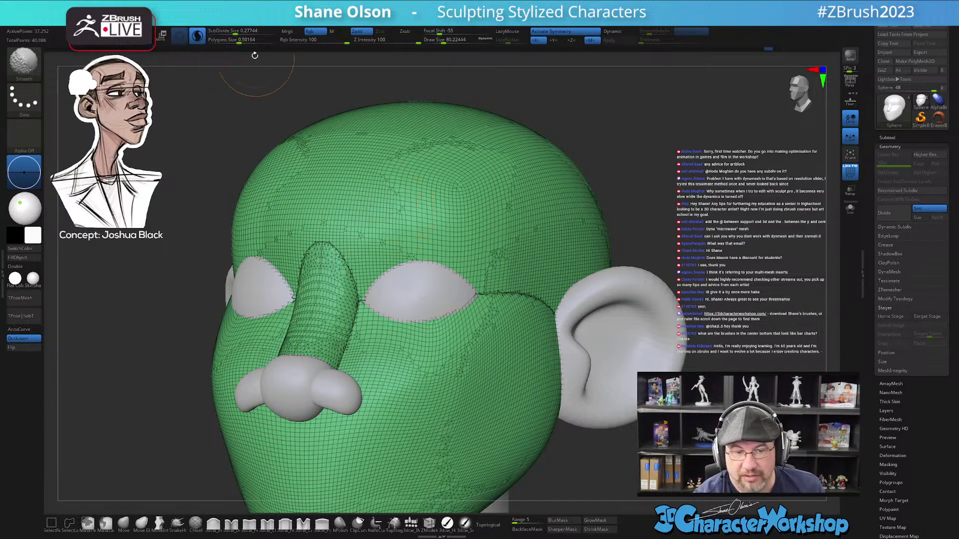
- Set the Sculptris Pro SubDivide Size to 0.20524, test the smoothing on the forehead and undo the test stroke
mouse_move(236, 31)
mouse_down()
mouse_move(221, 31)
mouse_move(233, 31)
mouse_up()
drag(475, 184, 477, 199)
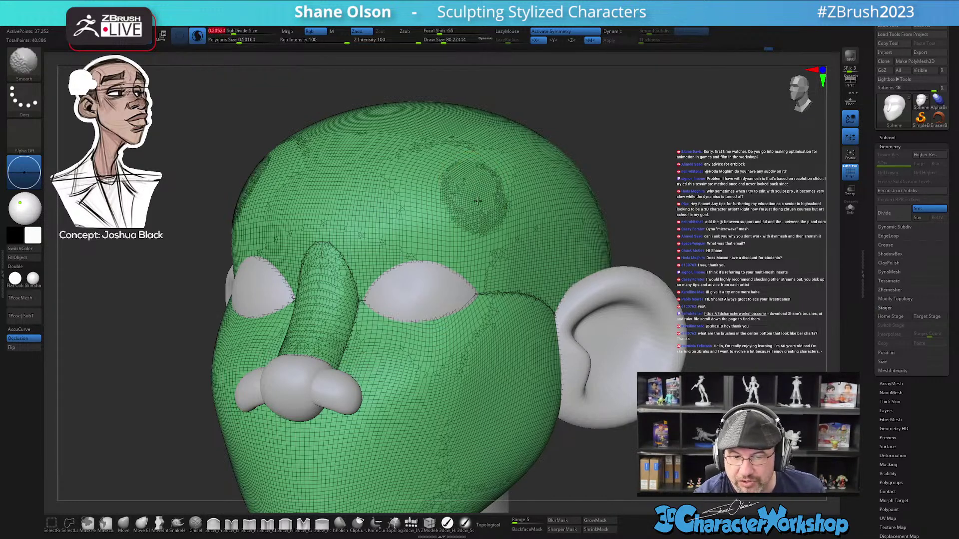
key(b)
key(m)
key(v)
key(ctrl+z)
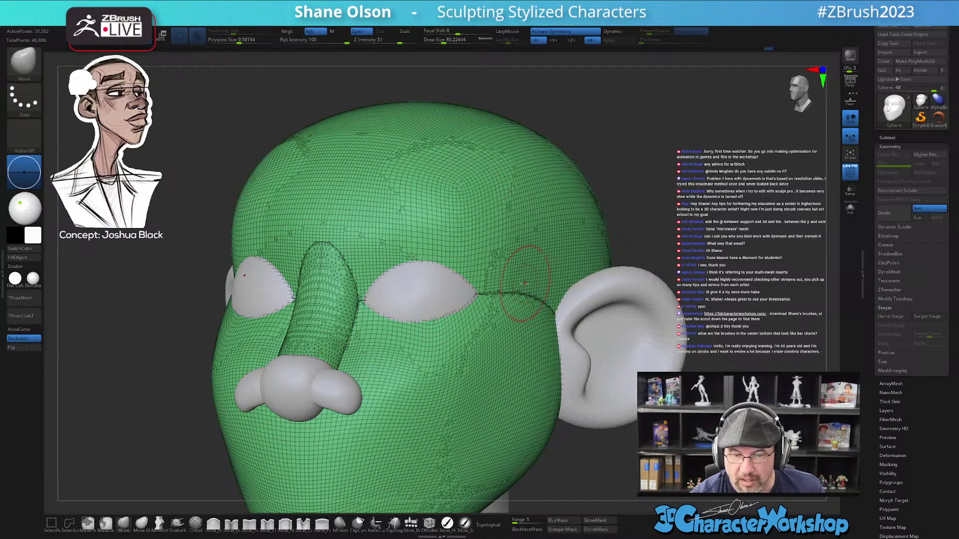
- Smooth the seams around the temples, nose bridge, brow and upper cheeks with Sculptris Pro to blend the merged volumes
mouse_move(495, 284)
shift+mouse_down()
mouse_move(509, 307)
mouse_move(531, 304)
mouse_move(505, 266)
mouse_move(495, 277)
shift+mouse_up()
mouse_move(339, 269)
shift+mouse_down()
mouse_move(317, 270)
mouse_move(315, 330)
mouse_move(352, 344)
mouse_move(360, 360)
mouse_move(345, 350)
mouse_move(350, 277)
mouse_move(337, 228)
shift+mouse_up()
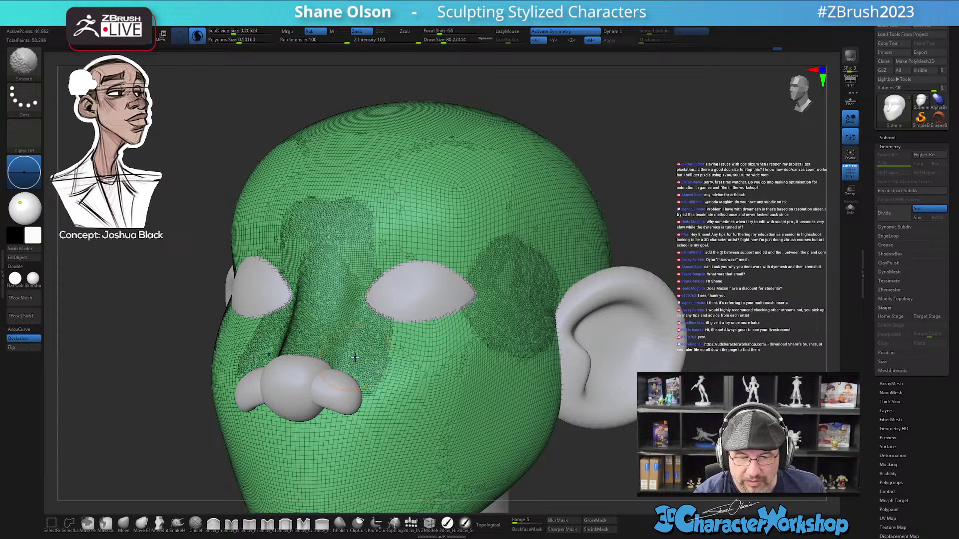
mouse_move(464, 264)
shift+mouse_down()
mouse_move(385, 240)
mouse_move(481, 235)
shift+mouse_up()
mouse_move(402, 334)
shift+mouse_down()
mouse_move(489, 301)
mouse_move(431, 355)
mouse_move(477, 372)
mouse_move(431, 382)
shift+mouse_up()
- Smooth the lower face, forehead, jaw and sides of the head with Sculptris Pro to even out the denser mesh
alt+right_drag(439, 375, 471, 271)
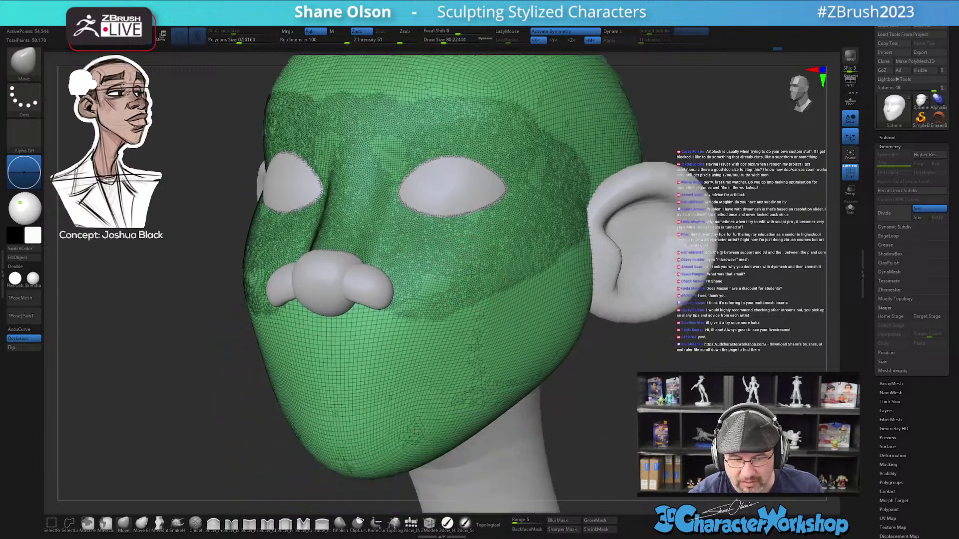
mouse_move(339, 310)
shift+mouse_down()
mouse_move(300, 349)
mouse_move(380, 379)
mouse_move(346, 414)
mouse_move(400, 390)
mouse_move(465, 324)
mouse_move(425, 409)
mouse_move(501, 283)
mouse_move(494, 349)
shift+mouse_up()
mouse_move(503, 375)
alt+right_down()
mouse_move(502, 365)
mouse_move(520, 440)
mouse_move(450, 419)
mouse_move(419, 309)
alt+right_up()
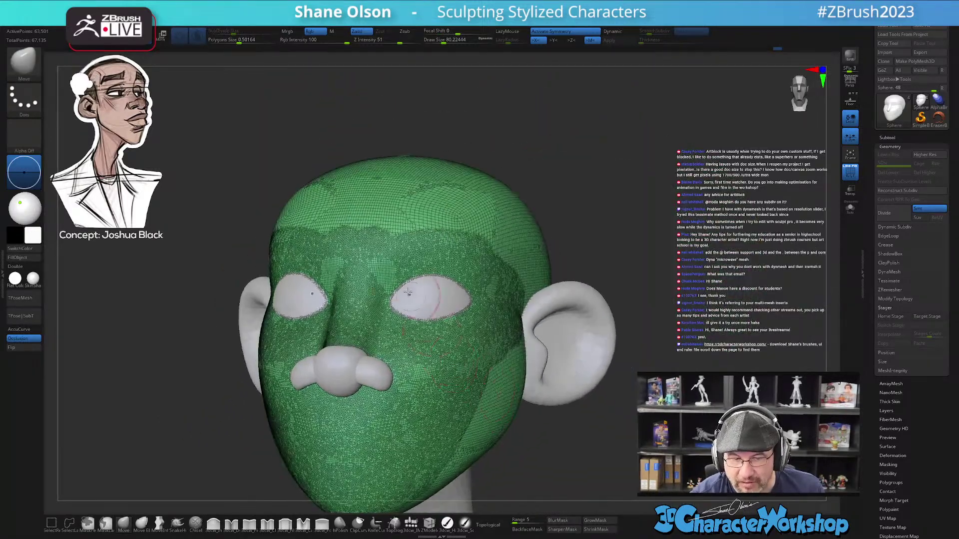
shift+drag(384, 227, 451, 251)
right_drag(502, 302, 500, 297)
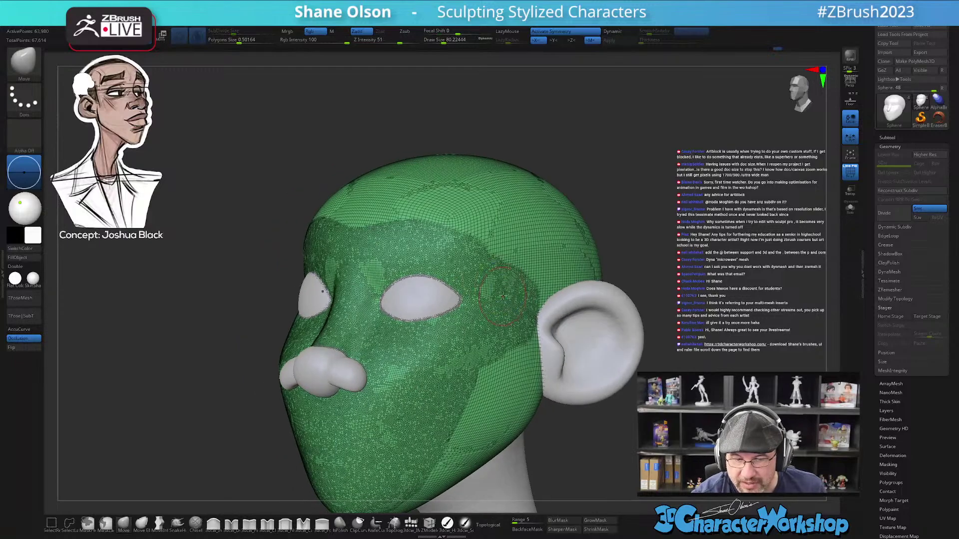
shift+drag(497, 363, 442, 459)
alt+right_drag(492, 410, 505, 377)
mouse_move(542, 295)
shift+mouse_down()
mouse_move(473, 430)
mouse_move(367, 477)
shift+mouse_up()
mouse_move(465, 400)
right_down()
mouse_move(486, 395)
mouse_move(474, 417)
mouse_move(533, 418)
mouse_move(564, 382)
right_up()
- Hide the polyframe and examine the blended head, eye areas and nose bridge from the front and three-quarter views
key(shift+f)
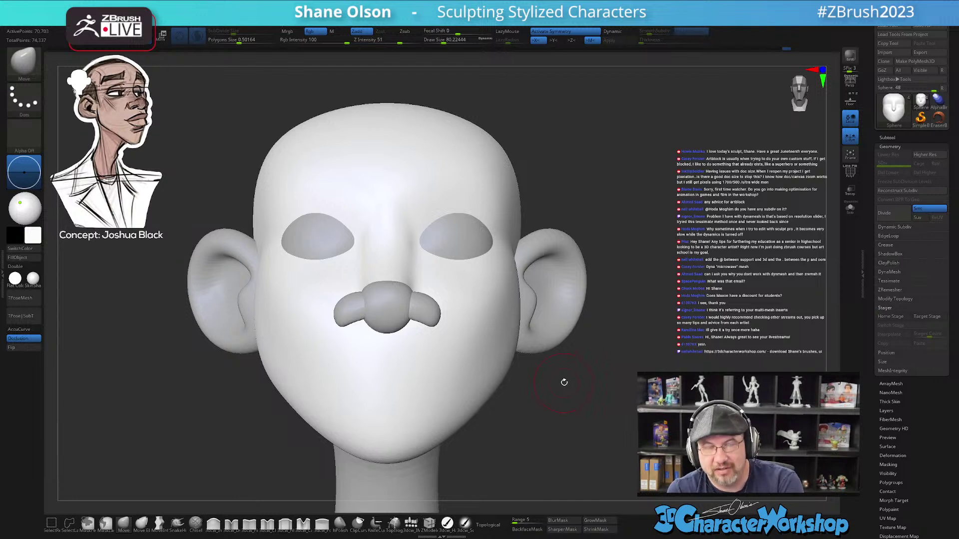
drag(564, 382, 572, 427)
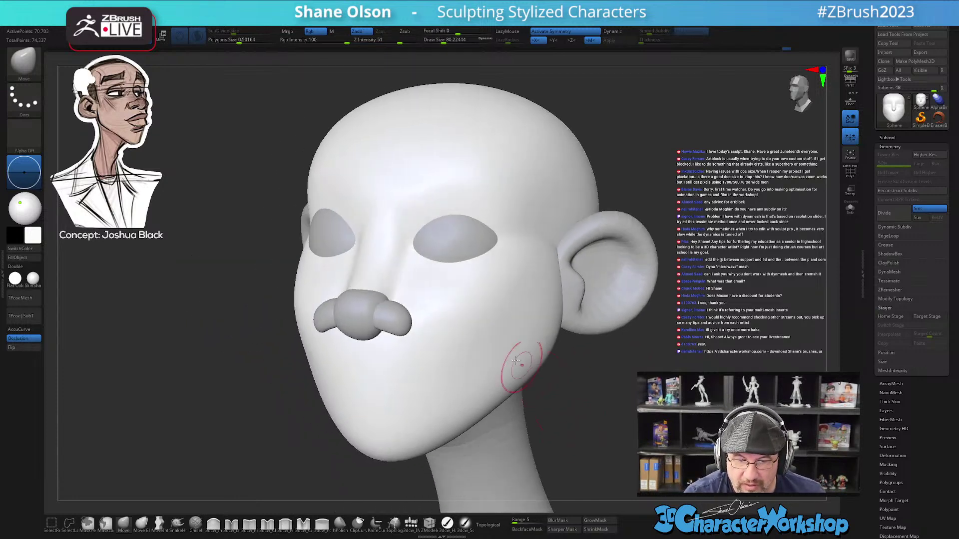
right_drag(413, 249, 439, 241)
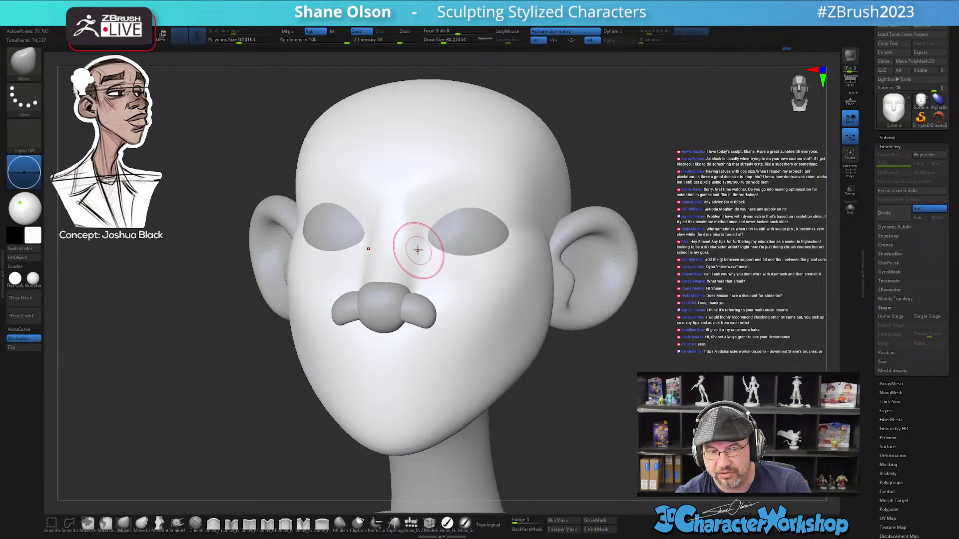
alt+right_drag(530, 372, 533, 448)
right_drag(458, 355, 461, 342)
alt+right_drag(423, 286, 413, 276)
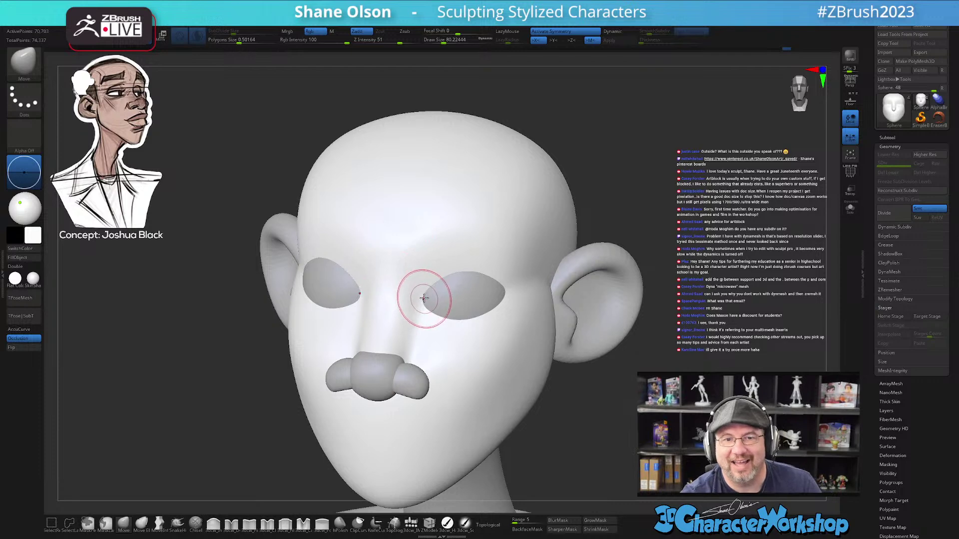
mouse_move(424, 293)
right_down()
mouse_move(428, 316)
mouse_move(420, 298)
right_up()
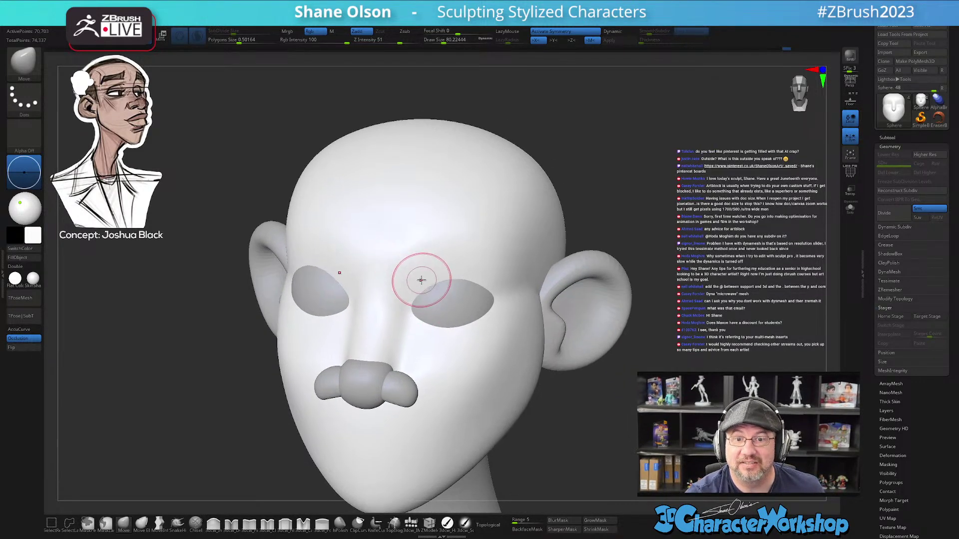
right_drag(407, 285, 411, 274)
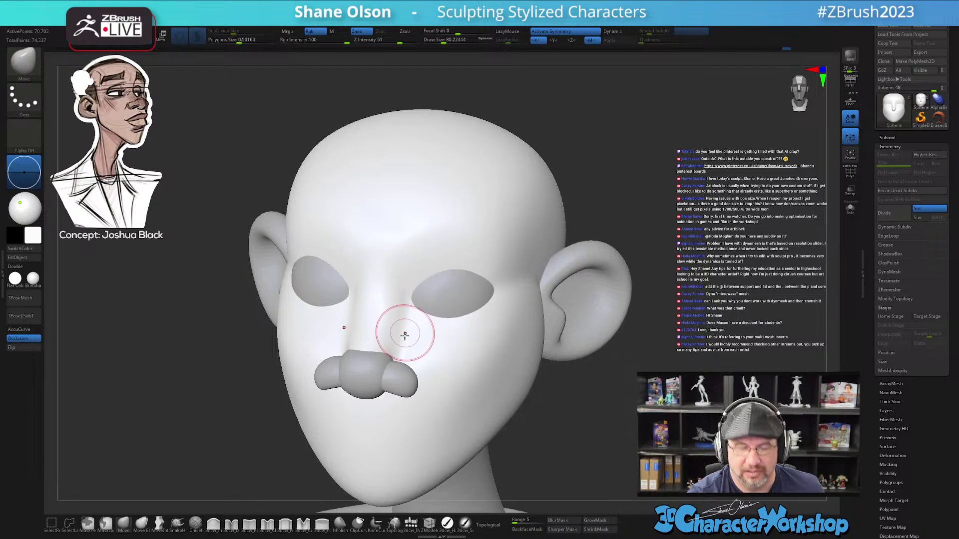
- Shape the side of the nose bridge and the curve up into the brow with a 3DCW sculpting brush about 90 in size
click(249, 524)
key(])
drag(382, 340, 384, 327)
drag(396, 271, 442, 232)
mouse_move(494, 344)
right_down()
mouse_move(475, 328)
mouse_move(492, 344)
mouse_move(430, 331)
mouse_move(392, 342)
right_up()
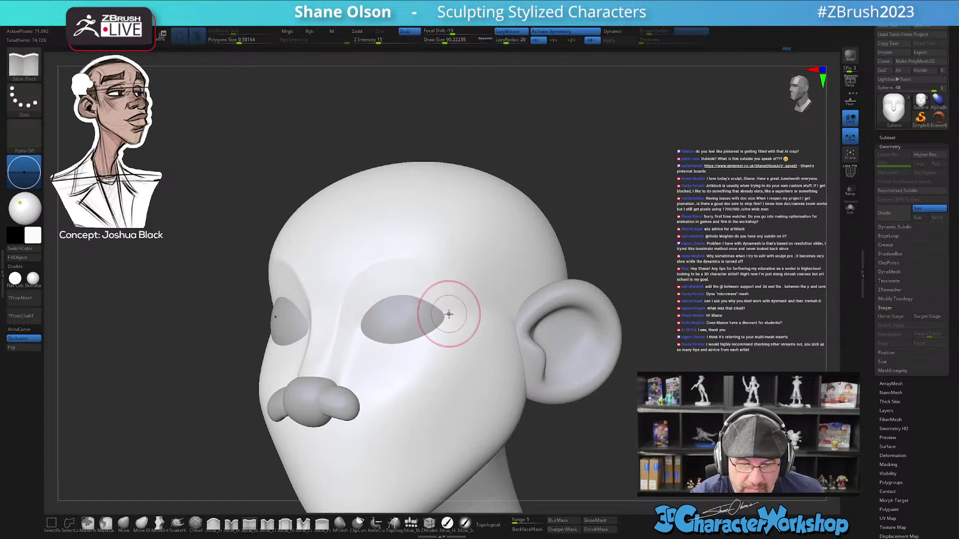
- Display the polyframe and smooth the nose bridge and inner brow with the brush size set to about 59
key(shift+f)
key(shift+f)
key(shift+f)
right_drag(443, 334, 480, 379)
key(s)
drag(479, 380, 475, 380)
right_drag(475, 379, 434, 369)
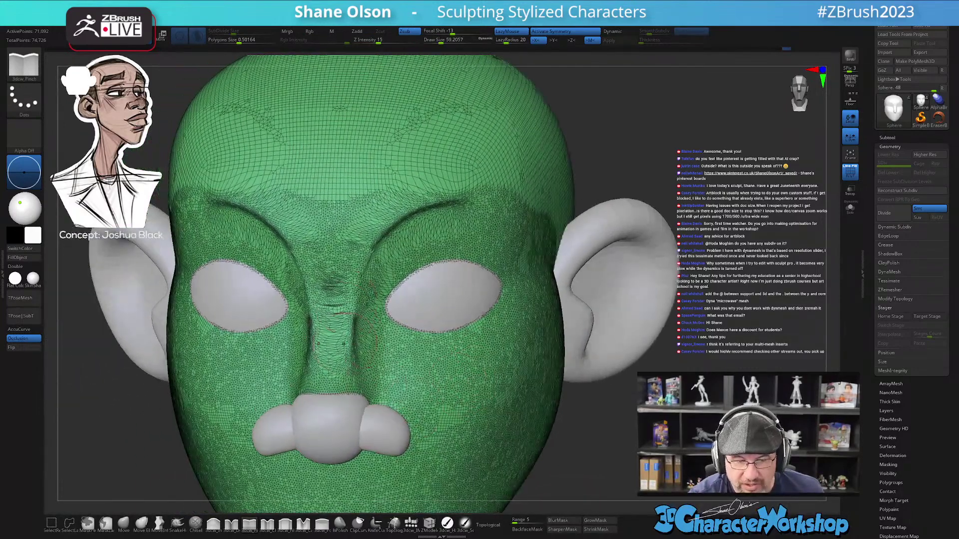
alt+right_drag(361, 439, 391, 427)
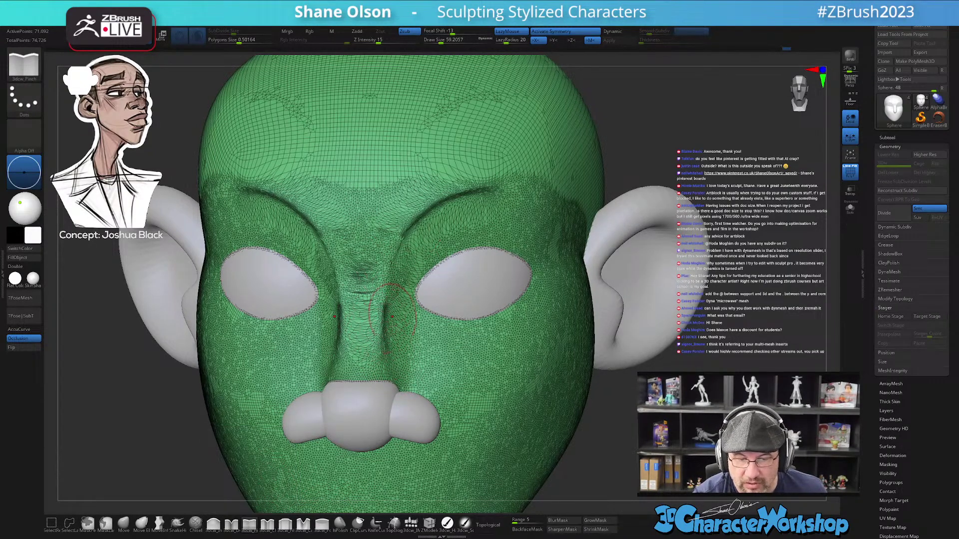
shift+drag(409, 278, 420, 274)
mouse_move(403, 383)
right_down()
mouse_move(367, 381)
mouse_move(406, 394)
right_up()
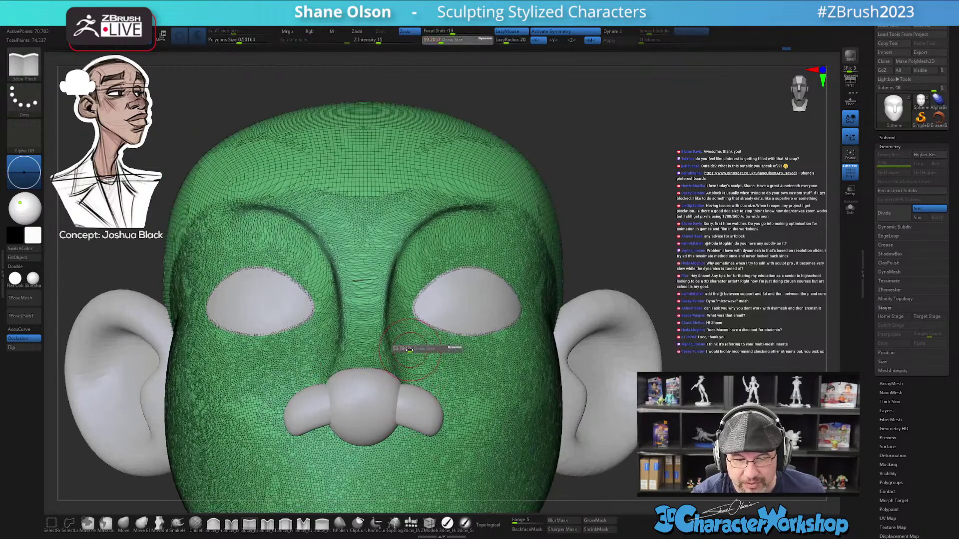
- Smooth the nose bridge's sides and the brow arch with a Smooth intensity of 12, and hide the polyframe
key(shift)
mouse_move(369, 221)
shift+mouse_down()
mouse_move(372, 345)
mouse_move(393, 264)
shift+mouse_up()
right_drag(393, 265, 377, 355)
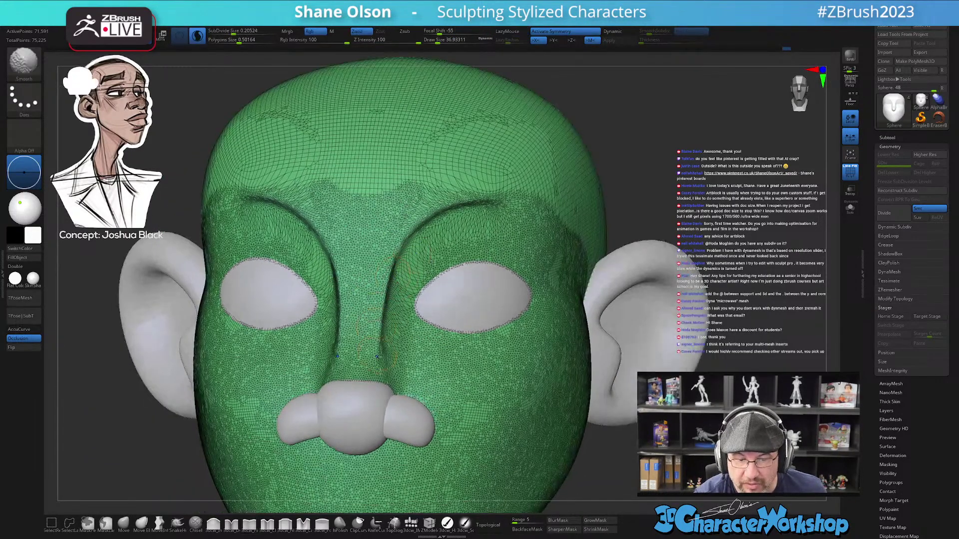
shift+click(376, 40)
mouse_move(385, 367)
shift+mouse_down()
mouse_move(456, 214)
mouse_move(501, 209)
shift+mouse_up()
right_drag(491, 265, 475, 312)
key(shift+f)
- Define the cheekbone from the temple down to the cheek with a brush about 90 in size and smooth its transitions
mouse_move(488, 376)
shift+right_down()
mouse_move(501, 375)
mouse_move(473, 381)
mouse_move(464, 394)
mouse_move(430, 375)
shift+right_up()
right_drag(484, 336, 519, 393)
drag(469, 313, 476, 313)
drag(407, 289, 414, 287)
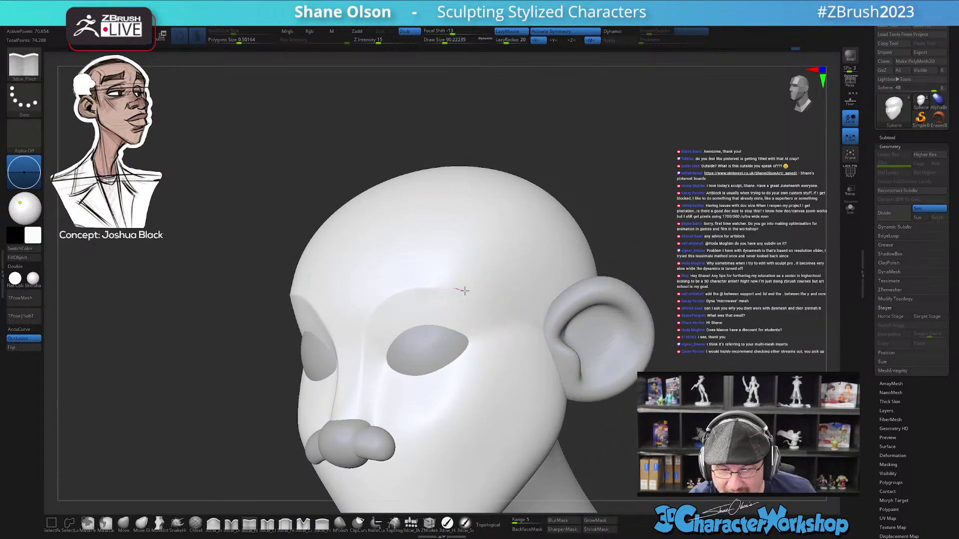
drag(508, 329, 505, 329)
alt+right_drag(499, 383, 509, 350)
drag(514, 325, 468, 378)
mouse_move(486, 392)
right_down()
mouse_move(505, 403)
mouse_move(490, 396)
right_up()
shift+drag(441, 392, 502, 364)
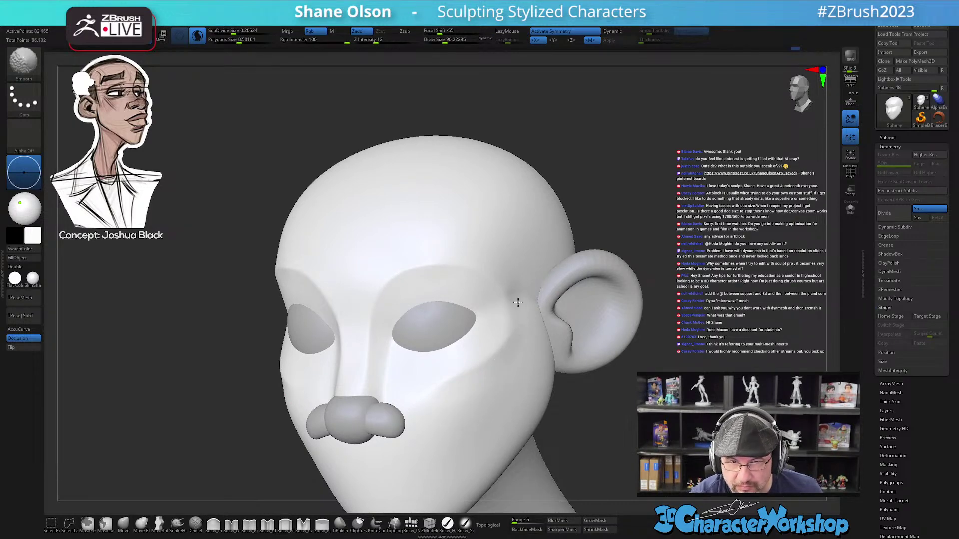
shift+drag(520, 301, 521, 347)
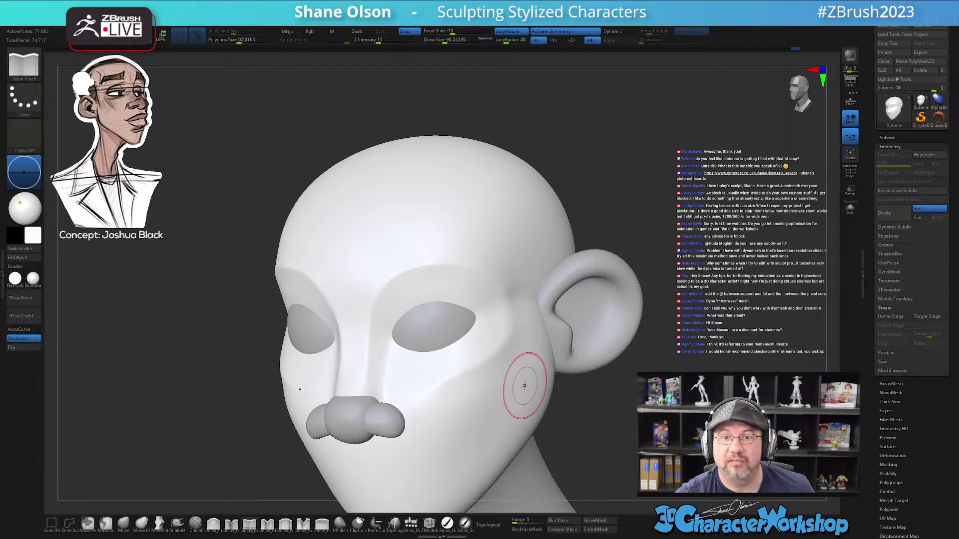
- Smooth the cheekbone from the temple down and across the cheek below the eye
right_drag(520, 378, 511, 333)
mouse_move(512, 333)
shift+mouse_down()
mouse_move(471, 234)
mouse_move(522, 281)
shift+mouse_up()
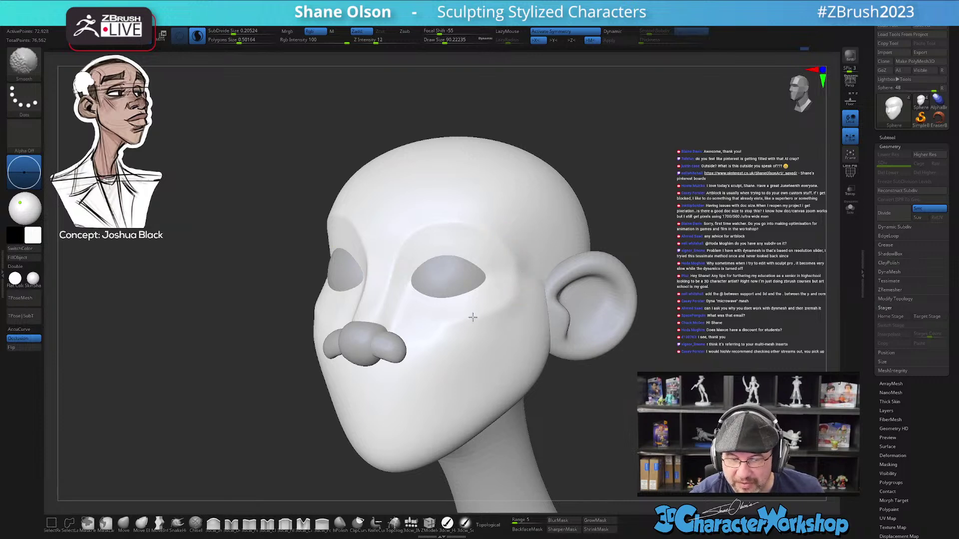
shift+drag(469, 322, 502, 340)
mouse_move(503, 340)
right_down()
mouse_move(558, 341)
mouse_move(513, 336)
right_up()
mouse_move(514, 336)
shift+mouse_down()
mouse_move(523, 268)
mouse_move(492, 317)
mouse_move(456, 331)
shift+mouse_up()
mouse_move(482, 342)
right_down()
mouse_move(514, 342)
mouse_move(504, 344)
mouse_move(514, 321)
right_up()
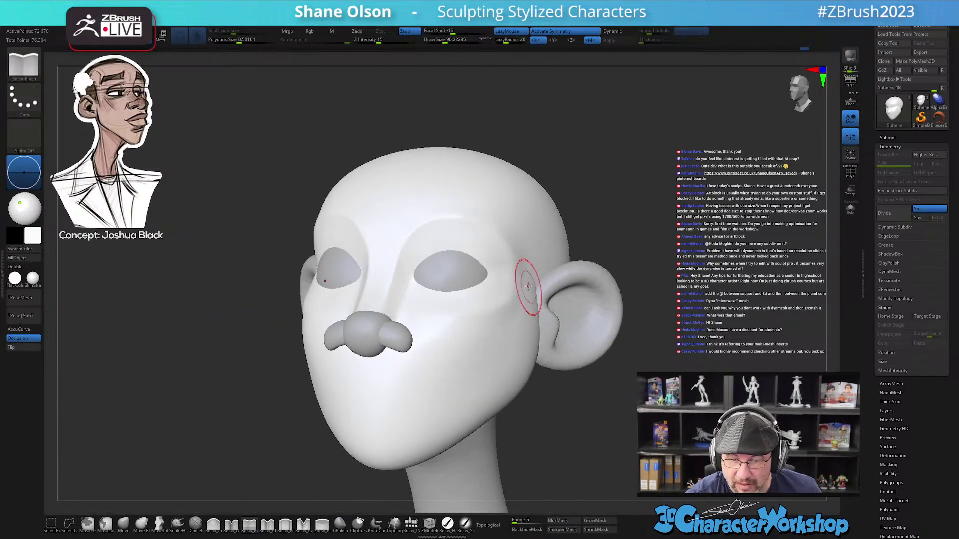
- Soften the temple, outer brow, lower cheek and side of the nose with light smoothing strokes
shift+drag(500, 241, 515, 253)
mouse_move(442, 227)
shift+mouse_down()
mouse_move(432, 219)
mouse_move(457, 217)
shift+mouse_up()
mouse_move(501, 218)
right_down()
mouse_move(486, 249)
mouse_move(417, 220)
right_up()
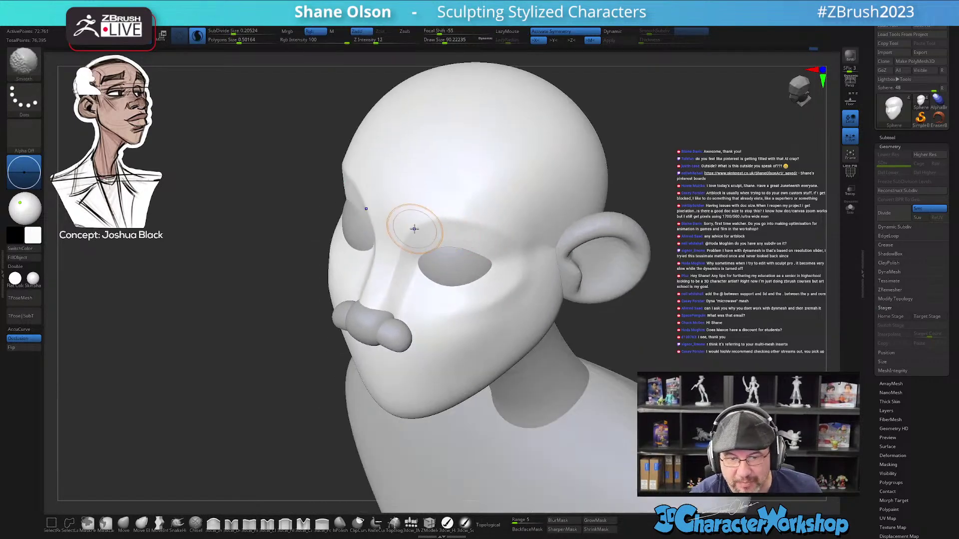
right_drag(515, 236, 524, 229)
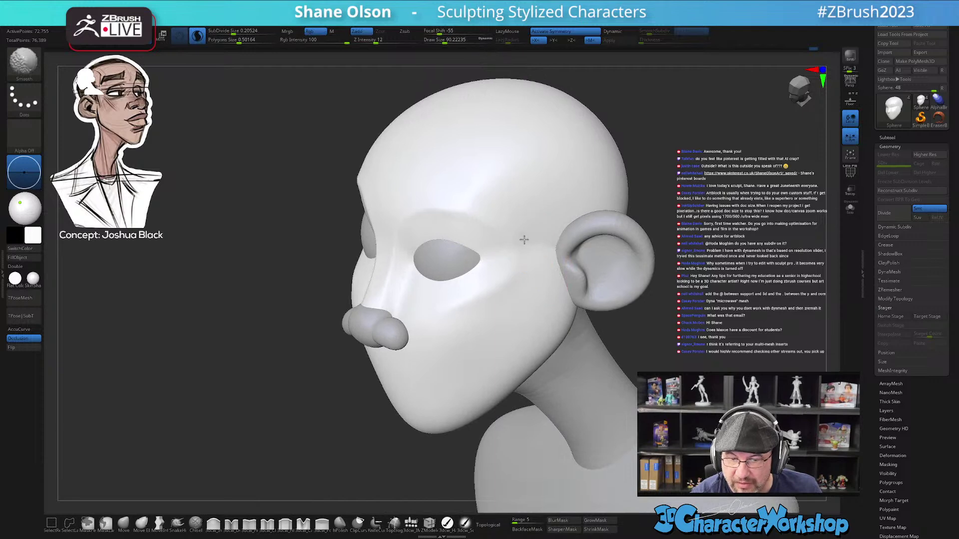
shift+drag(466, 302, 507, 312)
right_drag(498, 338, 505, 321)
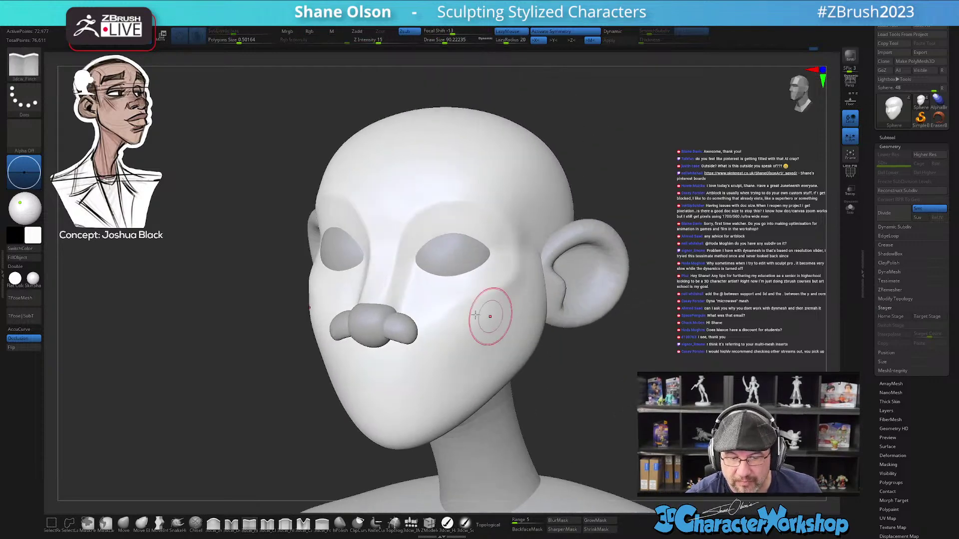
shift+drag(394, 291, 394, 266)
right_drag(445, 336, 453, 342)
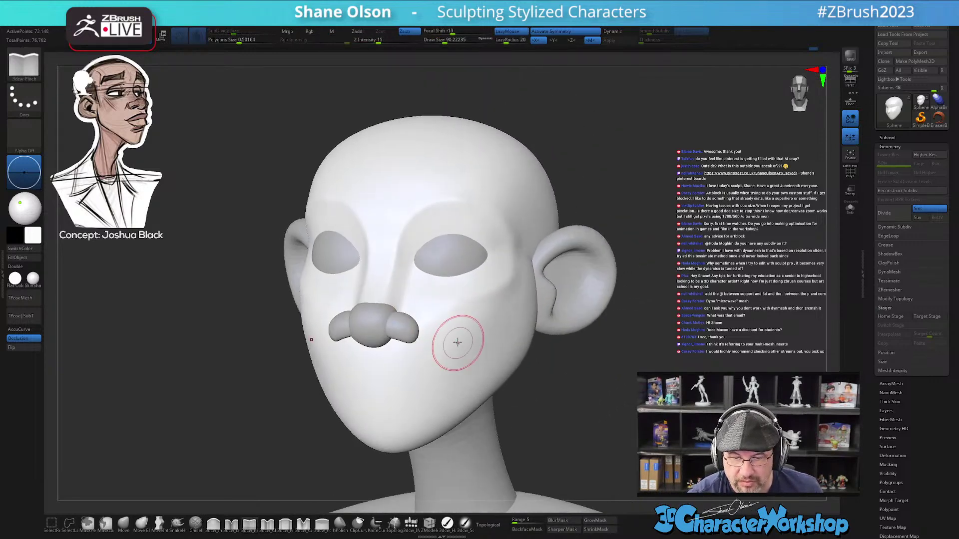
- Fill the crease between the nose bridge and cheek with the 3DCW Fill brush about 65 in size, and smooth it
click(268, 523)
drag(397, 287, 435, 292)
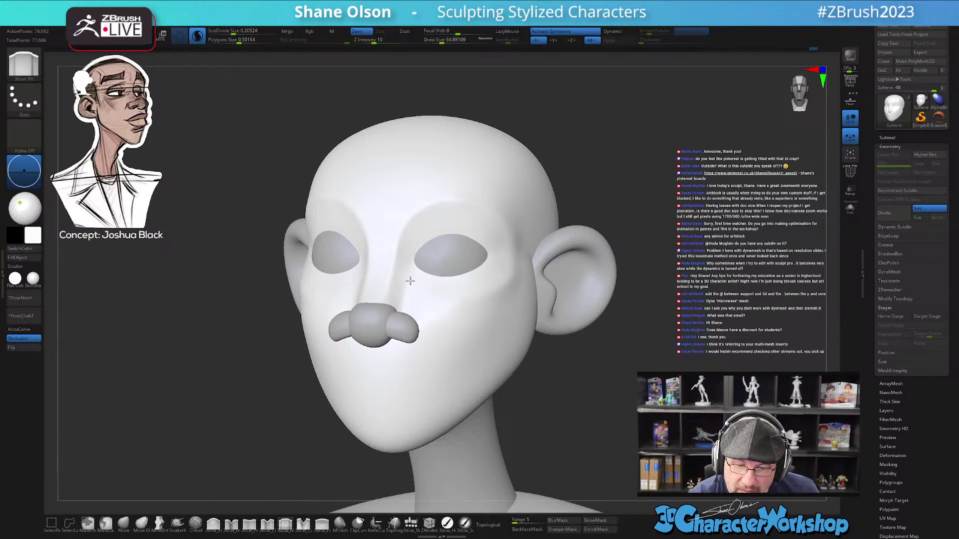
drag(412, 308, 407, 309)
mouse_move(439, 311)
right_down()
mouse_move(453, 317)
mouse_move(431, 288)
right_up()
mouse_move(430, 288)
shift+mouse_down()
mouse_move(408, 234)
mouse_move(420, 280)
shift+mouse_up()
mouse_move(431, 299)
right_down()
mouse_move(421, 310)
mouse_move(438, 292)
right_up()
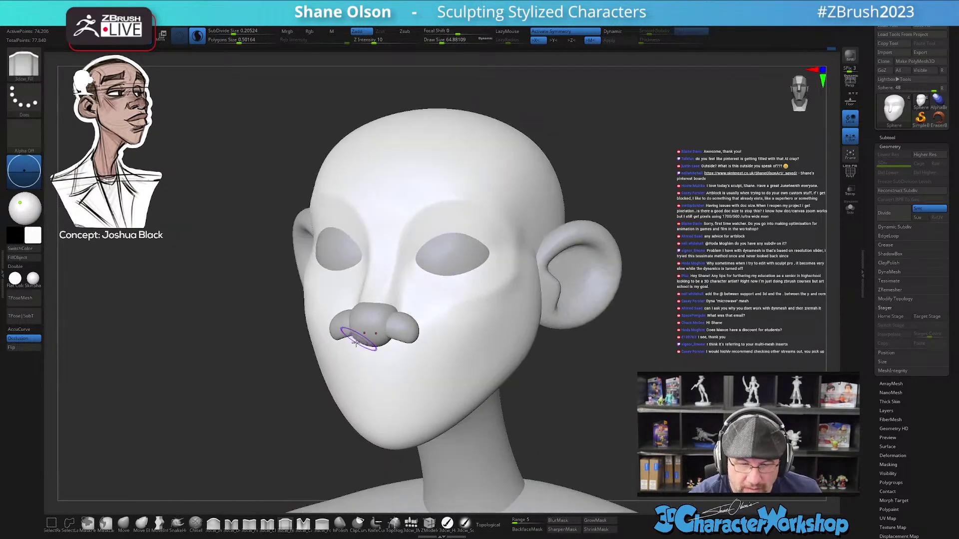
alt+right_drag(364, 332, 388, 332)
- Set the Smooth intensity to 30 and smooth from the brow down the side of the nose
shift+drag(385, 41, 389, 42)
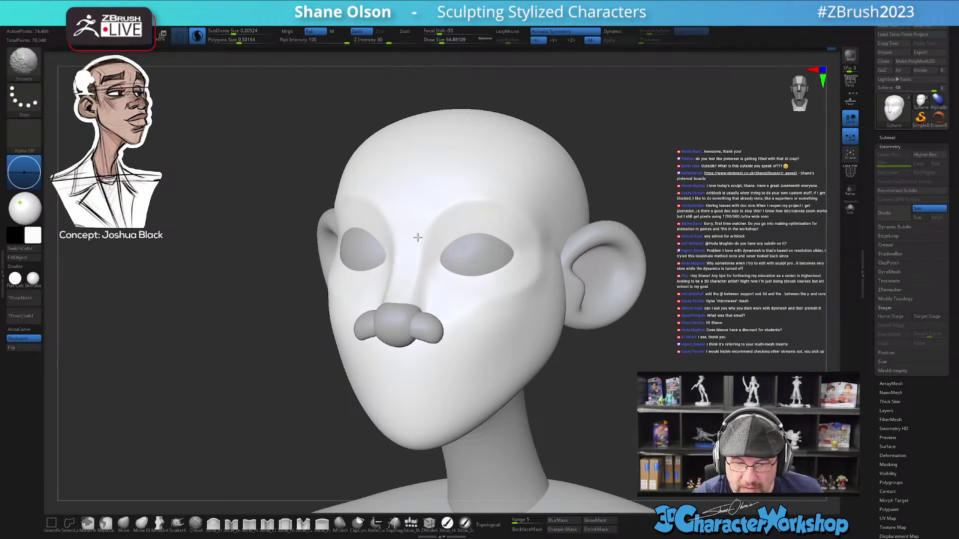
mouse_move(483, 197)
shift+mouse_down()
mouse_move(432, 225)
mouse_move(419, 285)
shift+mouse_up()
mouse_move(453, 315)
right_down()
mouse_move(490, 312)
mouse_move(455, 316)
mouse_move(272, 427)
right_up()
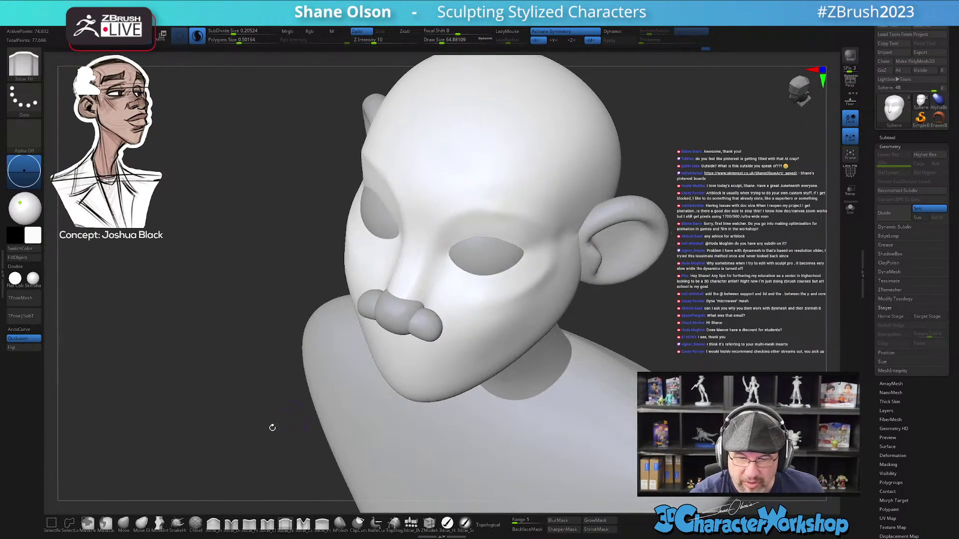
- Select the eyeball and turn on transparency to examine how it sits inside the head from the side
click(123, 523)
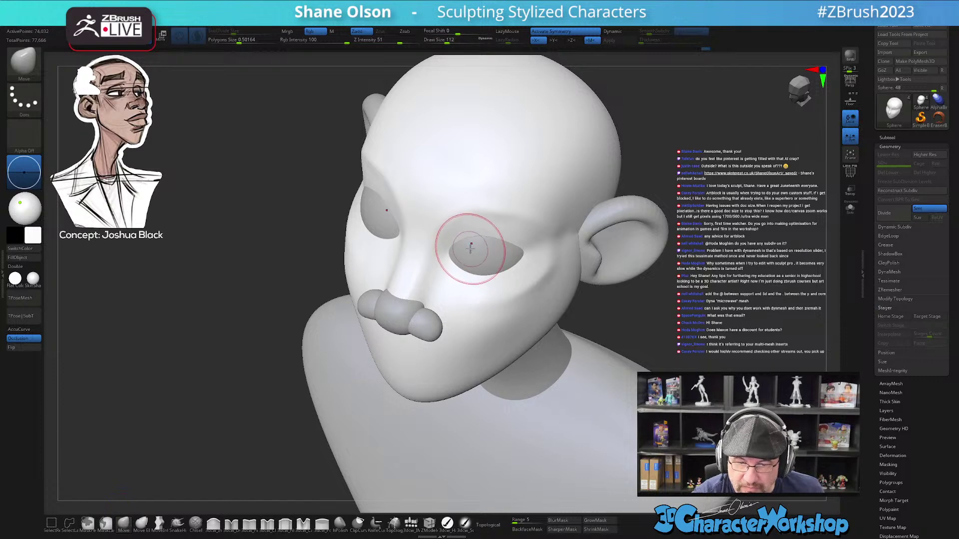
mouse_move(509, 262)
right_down()
mouse_move(457, 262)
mouse_move(503, 253)
right_up()
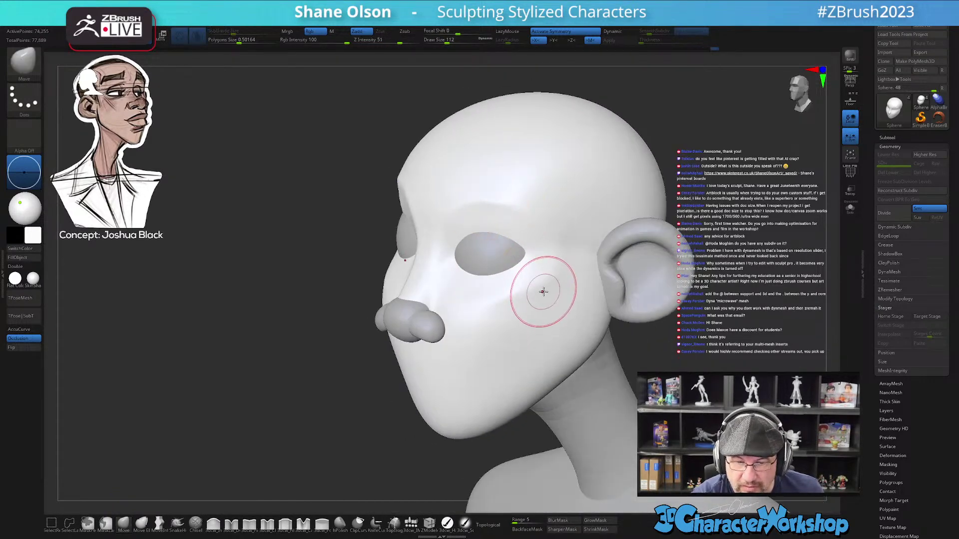
mouse_move(539, 287)
right_down()
mouse_move(541, 278)
mouse_move(550, 300)
mouse_move(524, 319)
mouse_move(514, 349)
right_up()
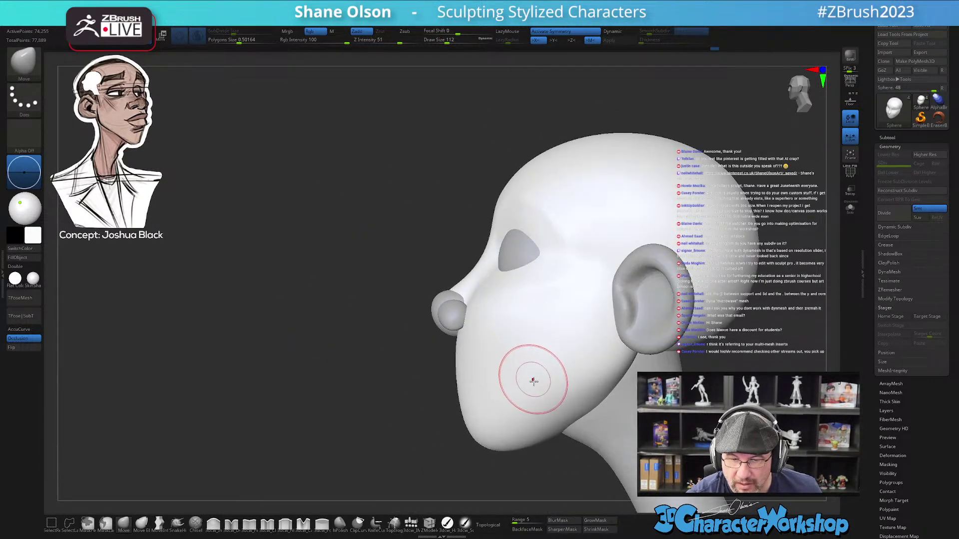
key(w)
alt+click(521, 254)
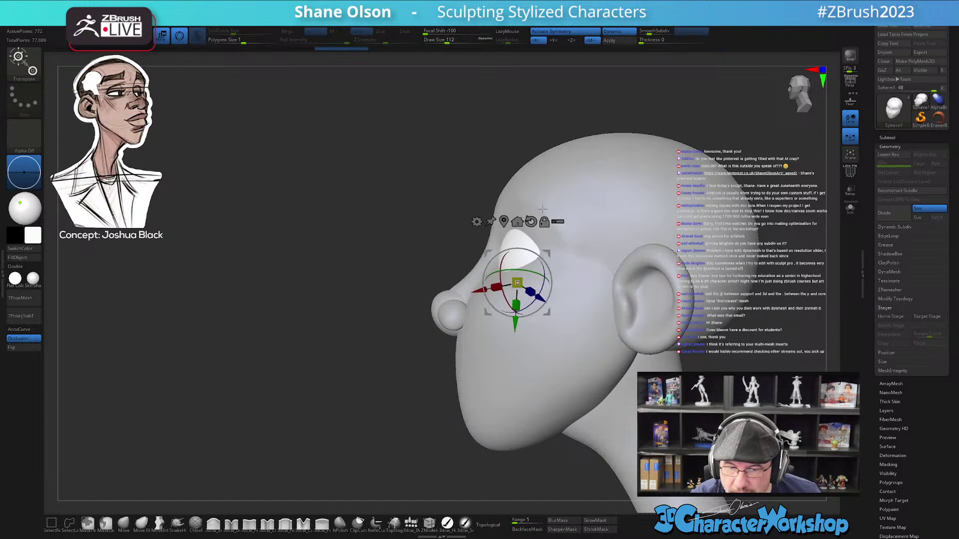
click(849, 190)
alt+right_drag(556, 281, 527, 302)
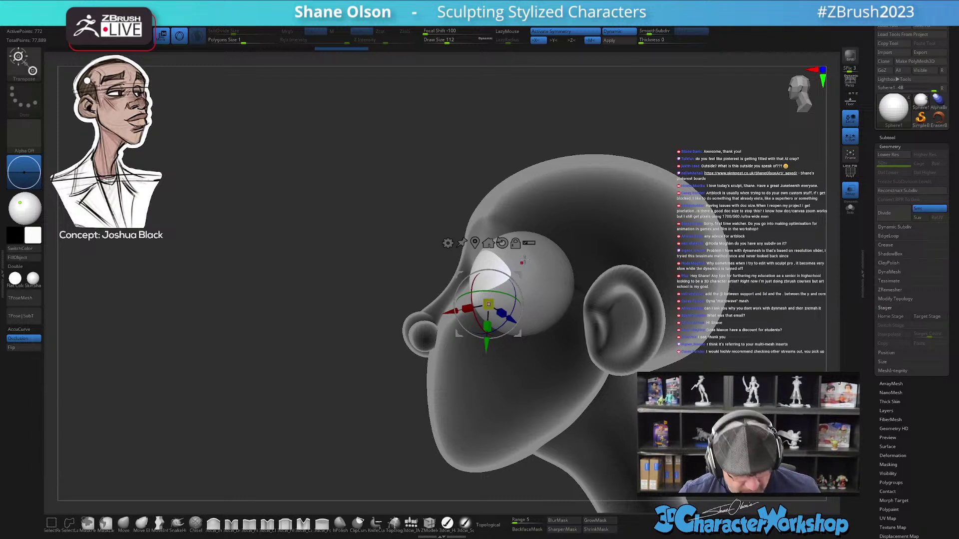
key(q)
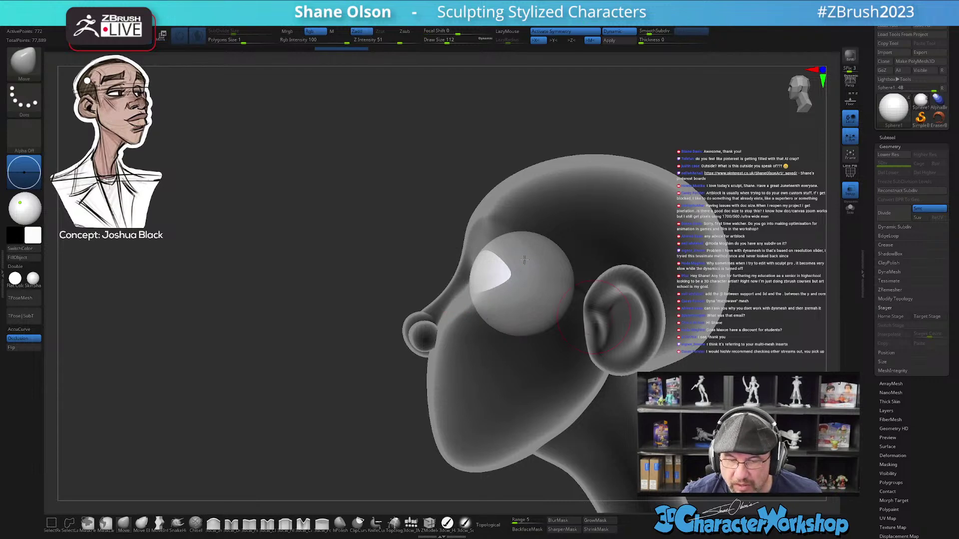
ctrl+right_drag(524, 260, 564, 372)
alt+right_drag(543, 300, 532, 350)
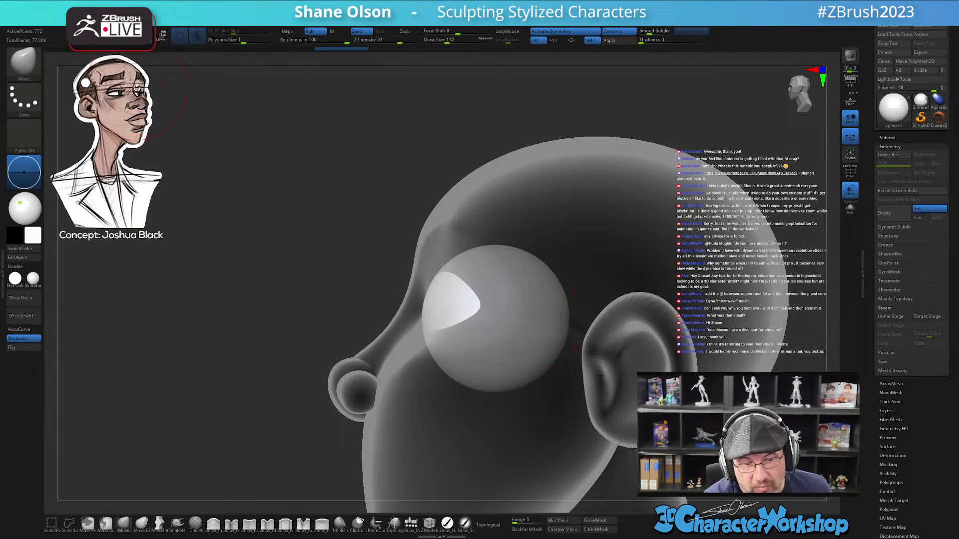
- Make the head the active subtool again and turn off transparency
drag(205, 216, 427, 237)
right_drag(434, 305, 339, 319)
alt+click(446, 381)
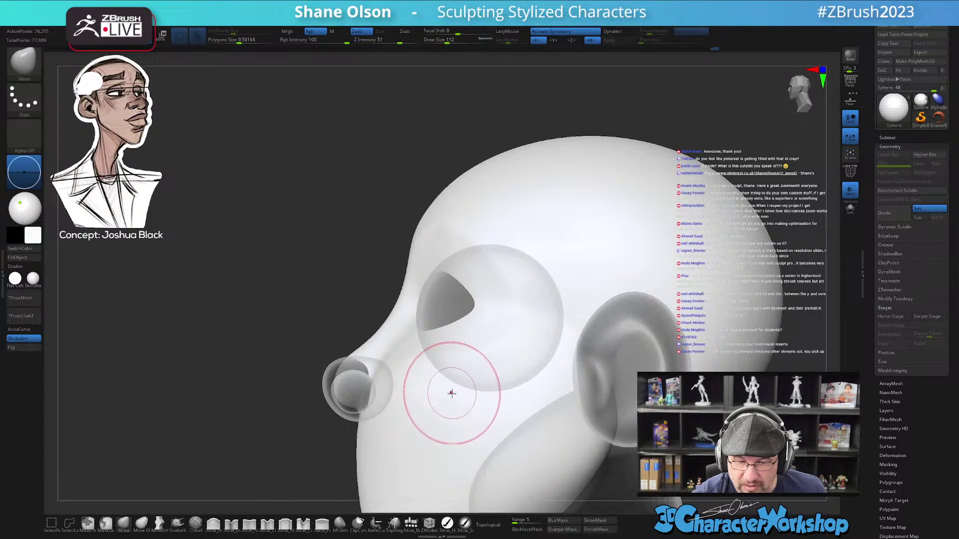
mouse_move(427, 379)
right_down()
mouse_move(479, 366)
mouse_move(427, 395)
right_up()
drag(426, 395, 503, 375)
click(849, 192)
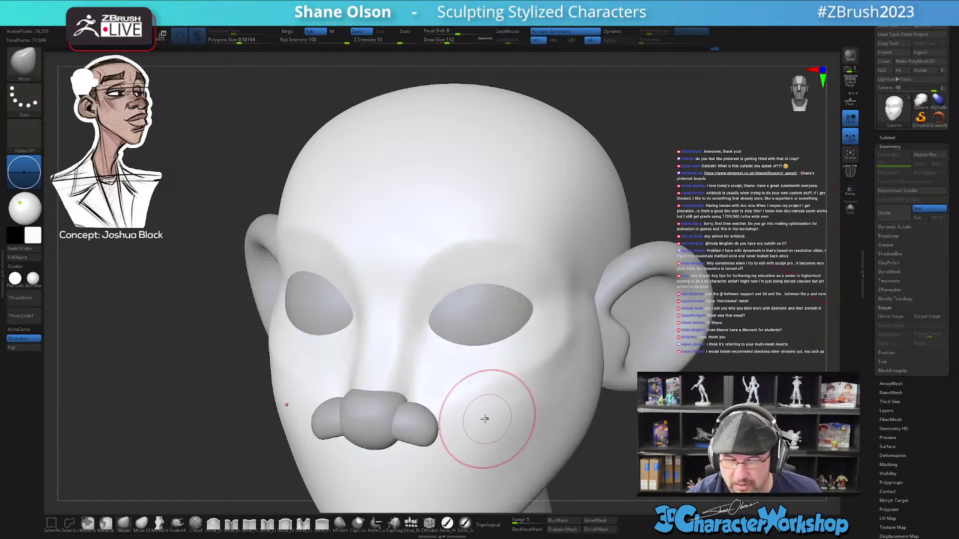
- Set the Move brush size to about 80 and smooth the rim and surroundings of the eye opening
ctrl+right_drag(522, 295, 505, 342)
key(s)
drag(503, 342, 504, 342)
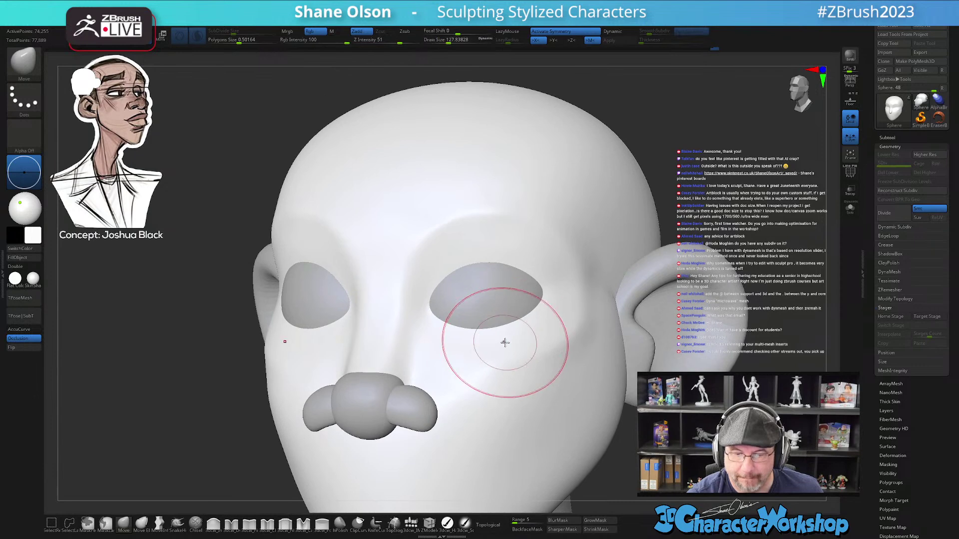
right_drag(504, 342, 497, 333)
key(s)
drag(464, 319, 459, 317)
alt+right_drag(455, 302, 456, 287)
mouse_move(438, 292)
shift+mouse_down()
mouse_move(475, 226)
mouse_move(495, 250)
shift+mouse_up()
right_drag(505, 315, 492, 324)
shift+drag(451, 315, 460, 301)
mouse_move(493, 301)
right_down()
mouse_move(534, 330)
mouse_move(545, 328)
right_up()
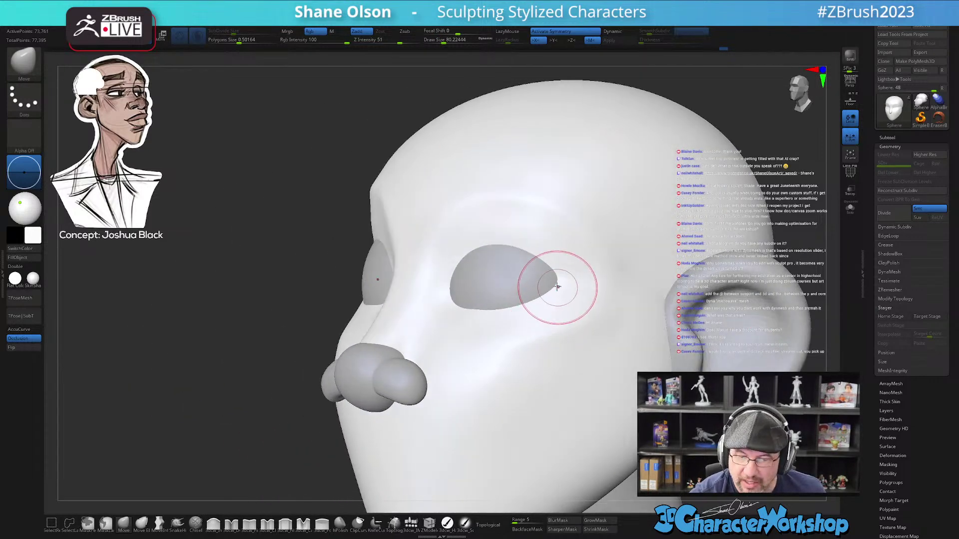
- Reshape the outer corner and lower rim of the eye opening with the Move brush about 97 in size
key(bracketright)
mouse_move(557, 288)
mouse_down()
mouse_move(535, 308)
mouse_move(494, 315)
mouse_move(533, 301)
mouse_up()
right_drag(566, 317, 573, 328)
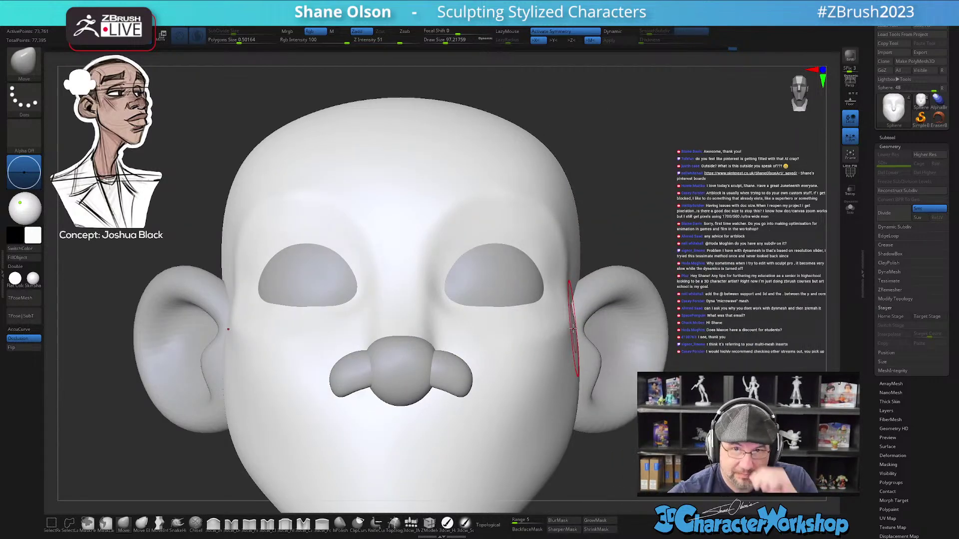
- Select the eyeballs, choose the Topology brush and turn on transparency to expose the full eyeball surface in close-up
alt+click(484, 274)
right_drag(734, 219, 687, 231)
alt+right_drag(751, 437, 645, 407)
drag(644, 412, 572, 432)
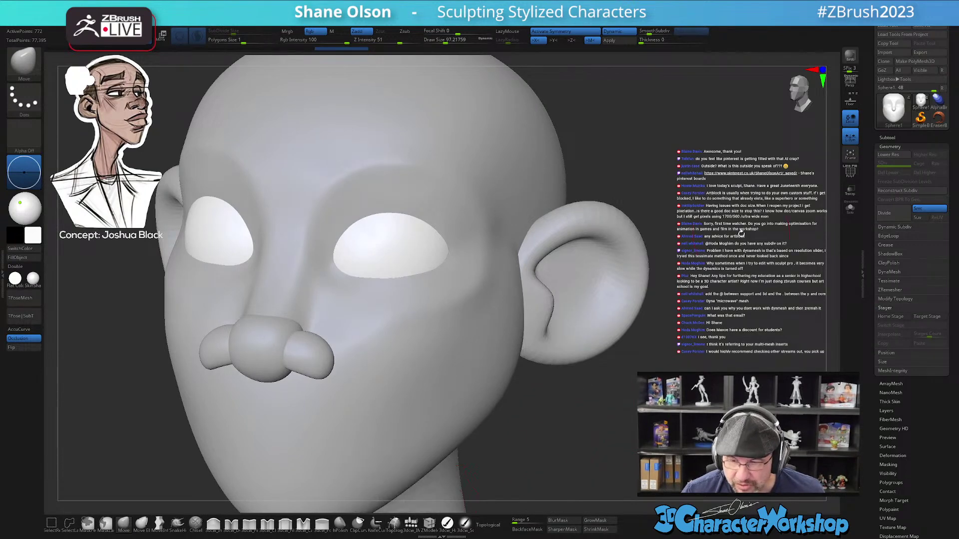
click(394, 523)
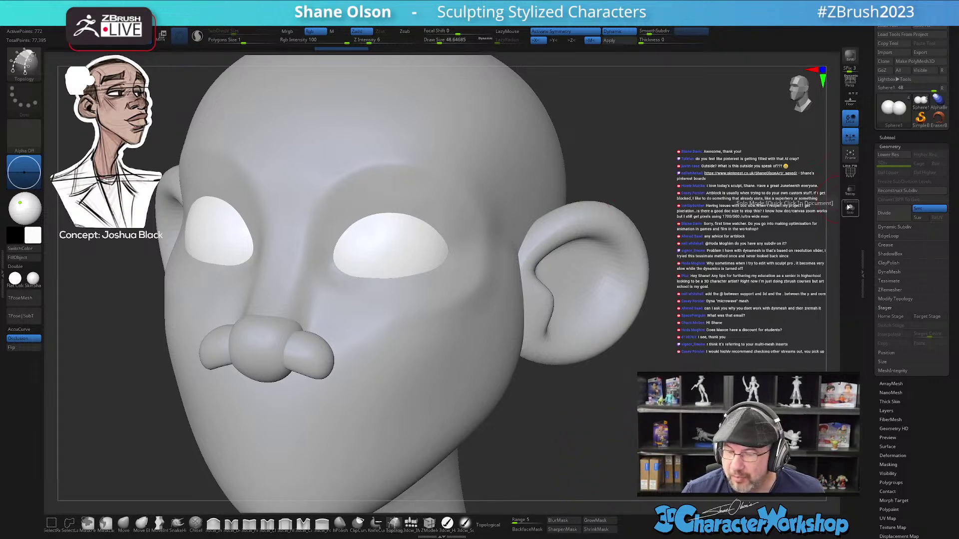
click(850, 193)
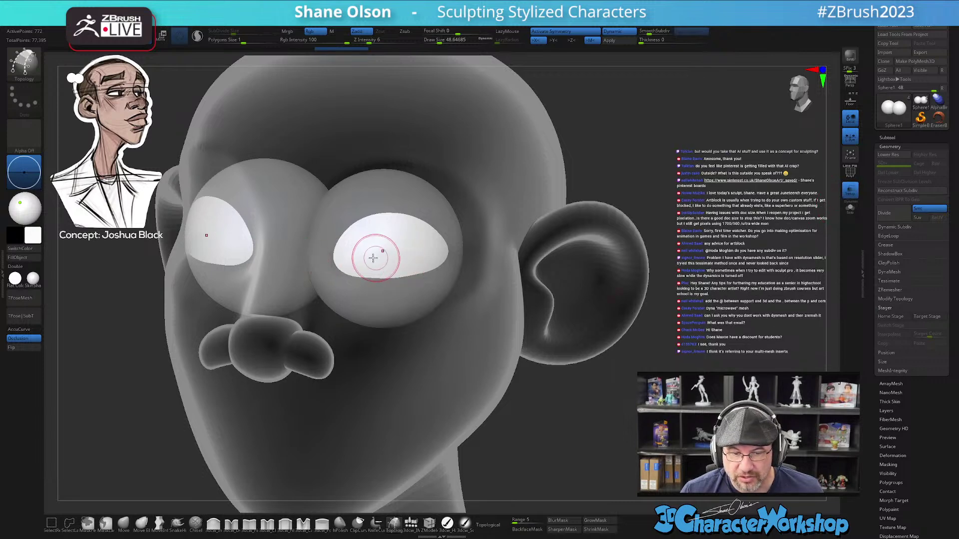
drag(576, 400, 551, 396)
ctrl+right_drag(463, 329, 455, 403)
right_drag(455, 362, 463, 362)
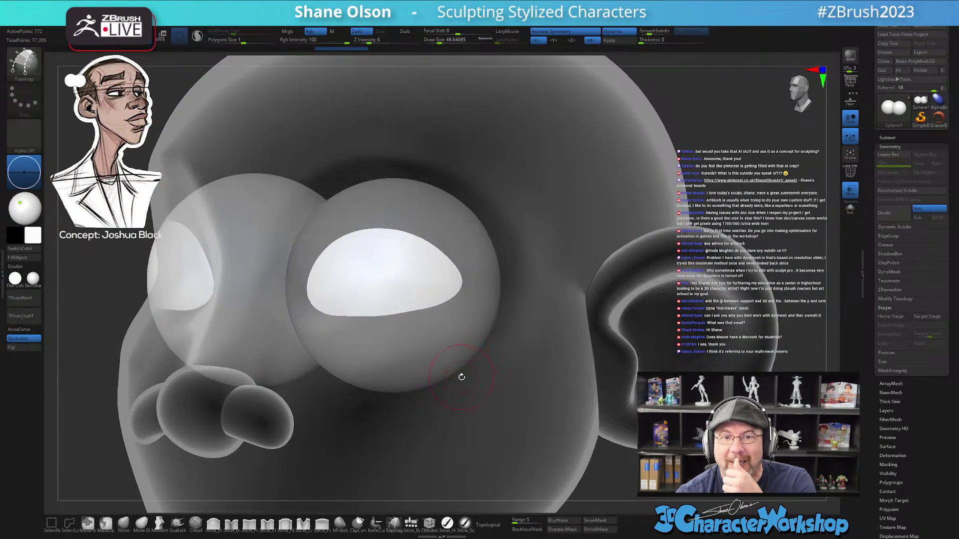
drag(460, 371, 460, 346)
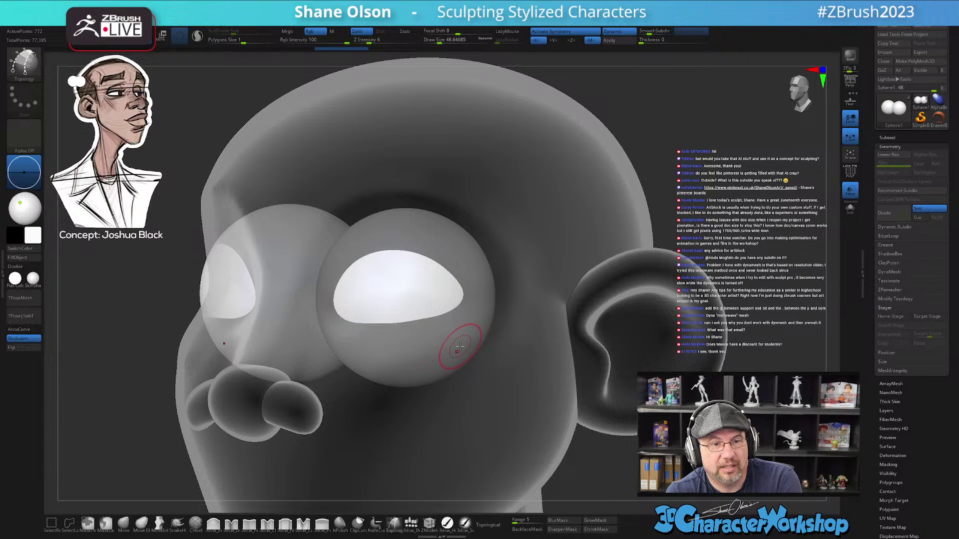
right_drag(459, 346, 394, 342)
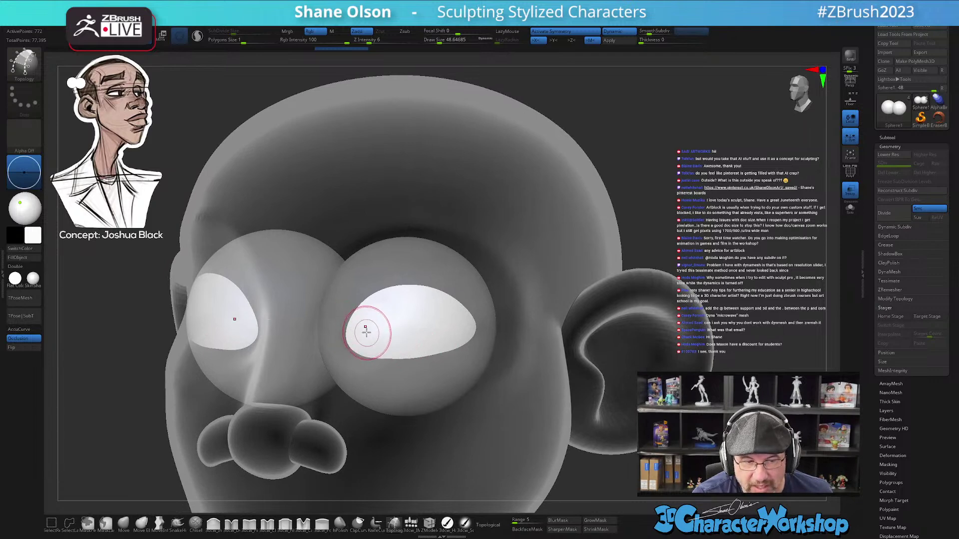
- Draw two horizontal topology curves across the eyeball over the eye opening and cross them with vertical curves near the outer corner
mouse_move(331, 338)
mouse_down()
mouse_move(365, 327)
mouse_move(489, 325)
mouse_up()
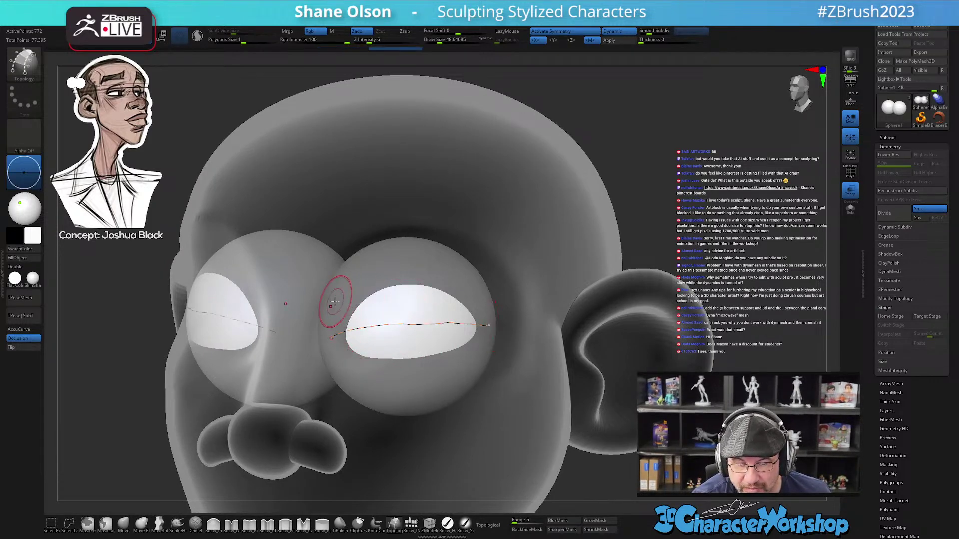
drag(480, 282, 481, 283)
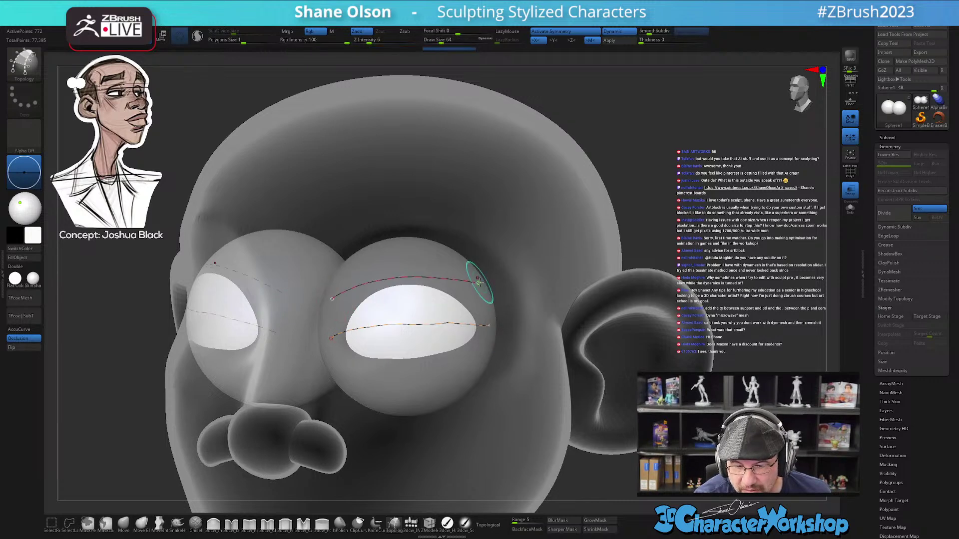
right_drag(525, 364, 501, 368)
drag(463, 267, 477, 348)
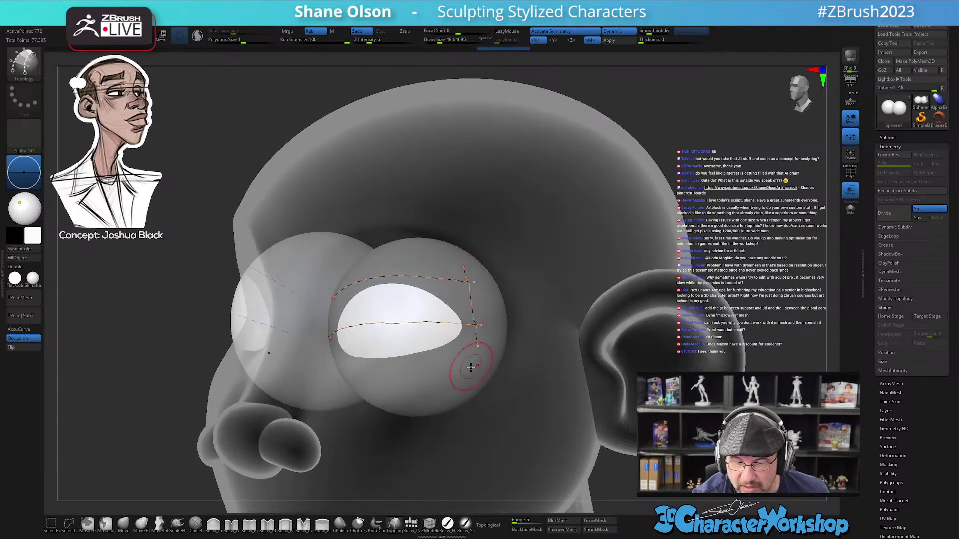
right_drag(475, 364, 484, 368)
right_drag(457, 264, 470, 303)
- Add evenly spaced vertical topology curves from the outer to the inner corner to complete the upper eyelid grid
mouse_move(442, 263)
mouse_down()
mouse_move(457, 351)
mouse_move(419, 271)
mouse_move(431, 351)
mouse_up()
right_drag(432, 372, 439, 348)
drag(397, 260, 403, 356)
right_drag(401, 357, 422, 356)
drag(372, 263, 378, 358)
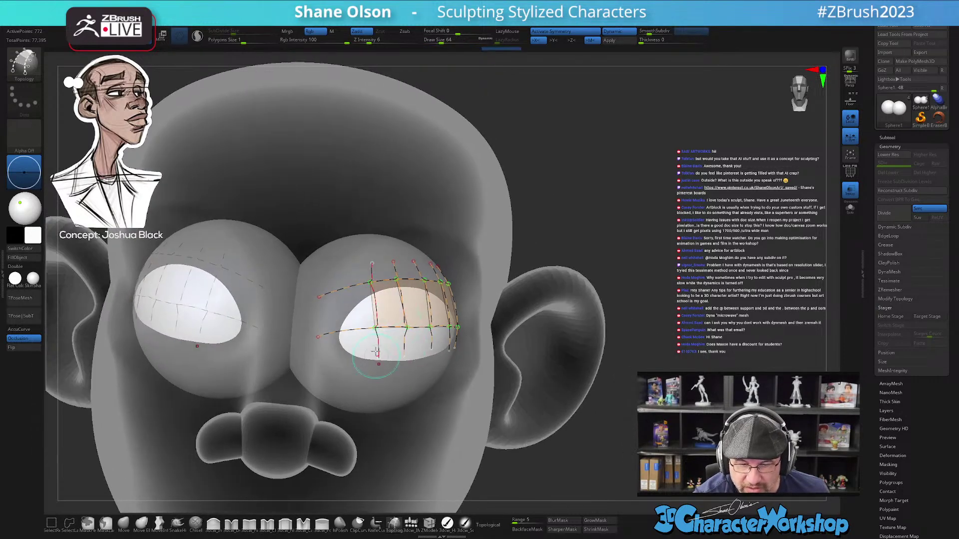
mouse_move(349, 266)
mouse_down()
mouse_move(352, 357)
mouse_move(330, 364)
mouse_up()
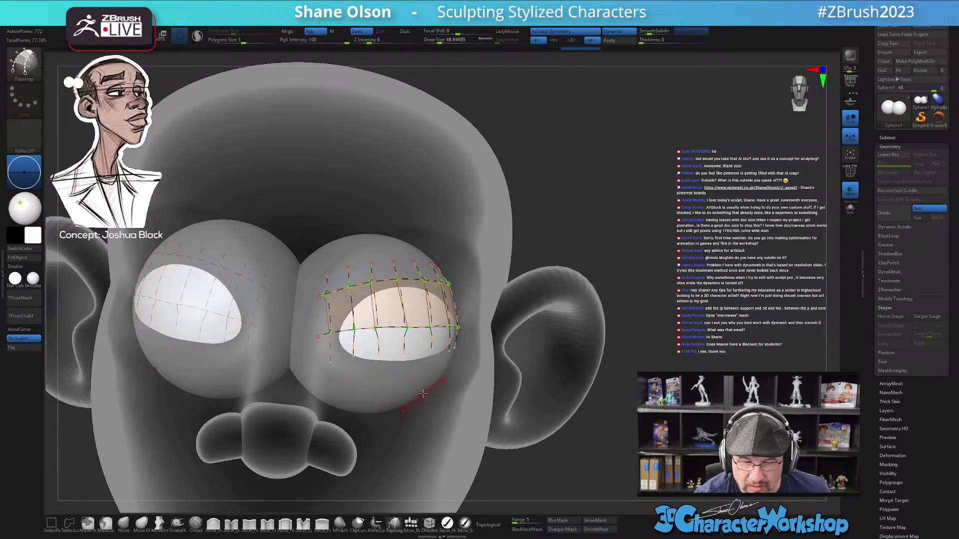
- Trim the loose curve ends around the eyelid grid and add a horizontal curve through its middle
right_drag(424, 397, 410, 382)
right_drag(410, 289, 406, 266)
drag(296, 322, 312, 319)
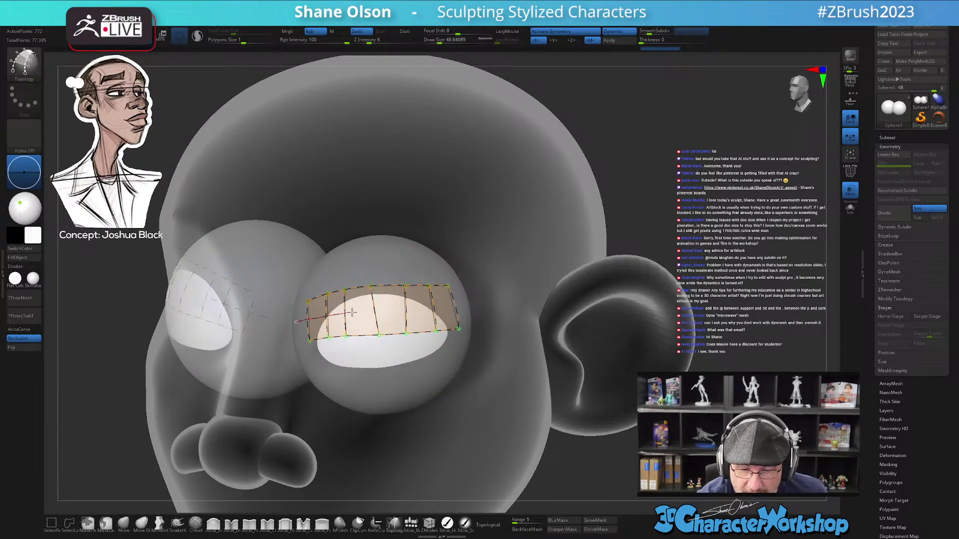
drag(464, 310, 465, 310)
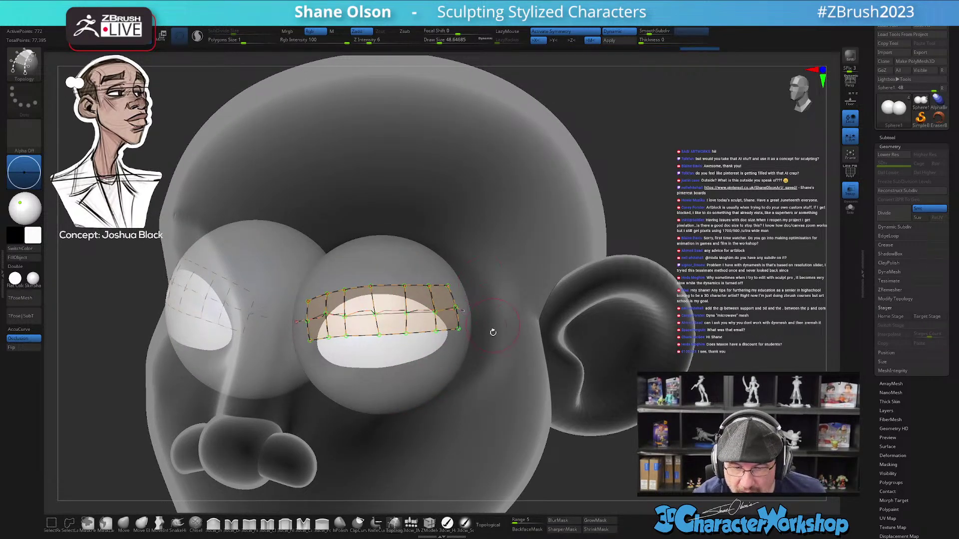
- Set the Topology brush size to about 20 and generate the thick upper eyelid mesh from the drawn curves
mouse_move(487, 376)
right_down()
mouse_move(424, 370)
mouse_move(446, 381)
mouse_move(449, 364)
right_up()
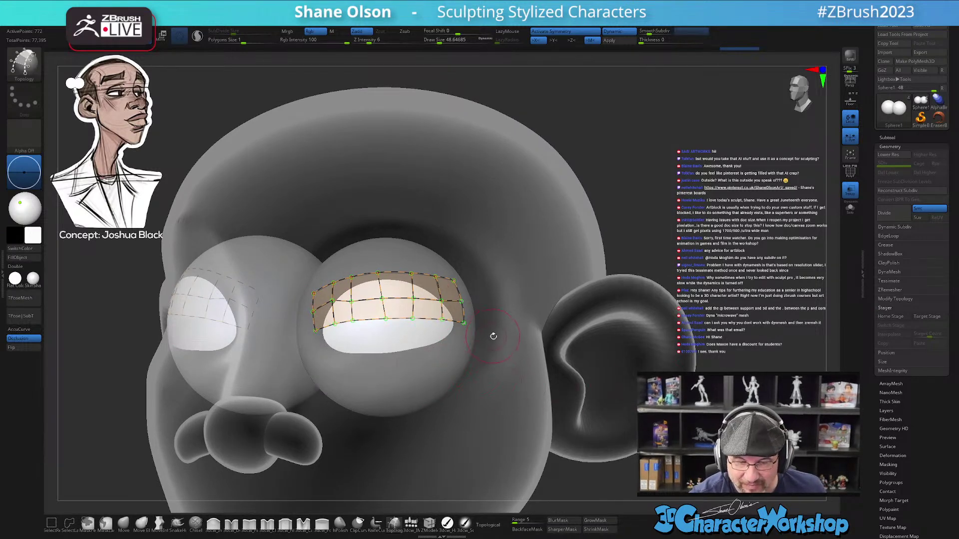
mouse_move(462, 355)
right_down()
mouse_move(465, 344)
mouse_move(445, 366)
right_up()
key(s)
drag(426, 353, 423, 351)
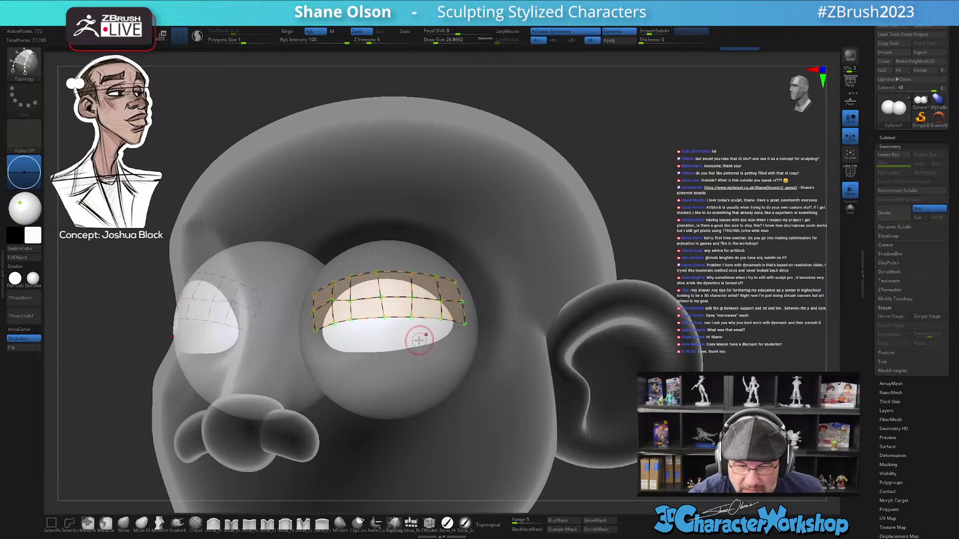
right_drag(419, 340, 407, 331)
key(s)
drag(409, 335, 407, 334)
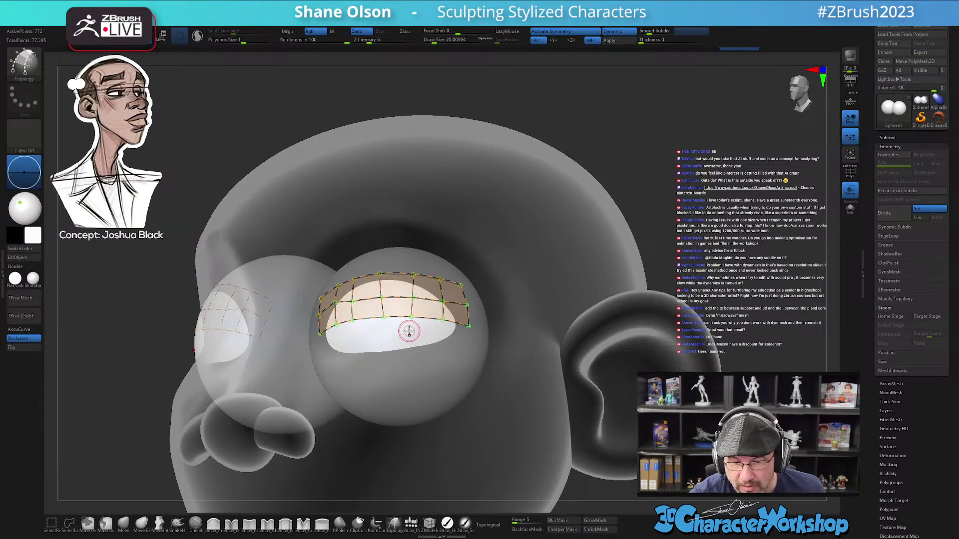
click(408, 337)
right_drag(484, 385, 494, 365)
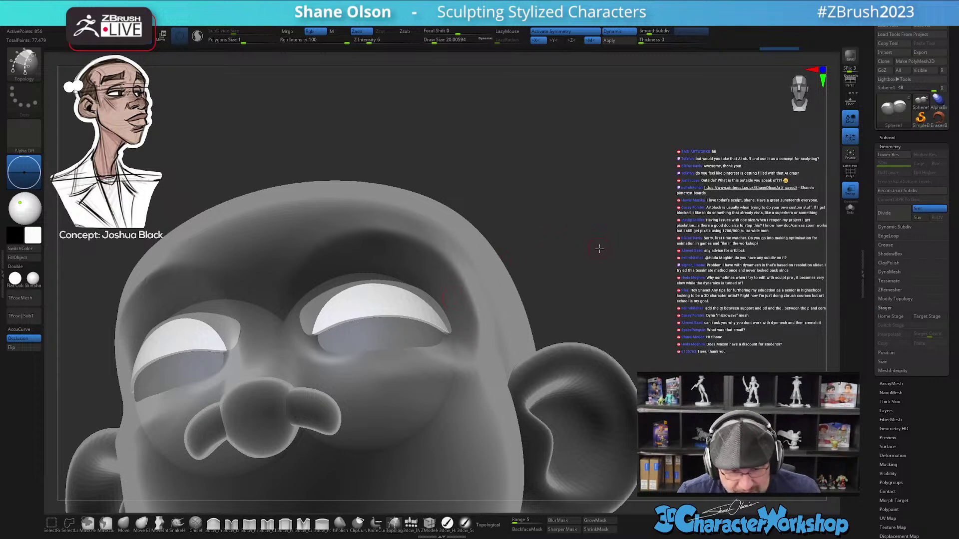
- Check the new eyelid's wireframe, split the unmasked points into a separate subtool and make the eyelids active
right_drag(600, 248, 578, 255)
key(shift+f)
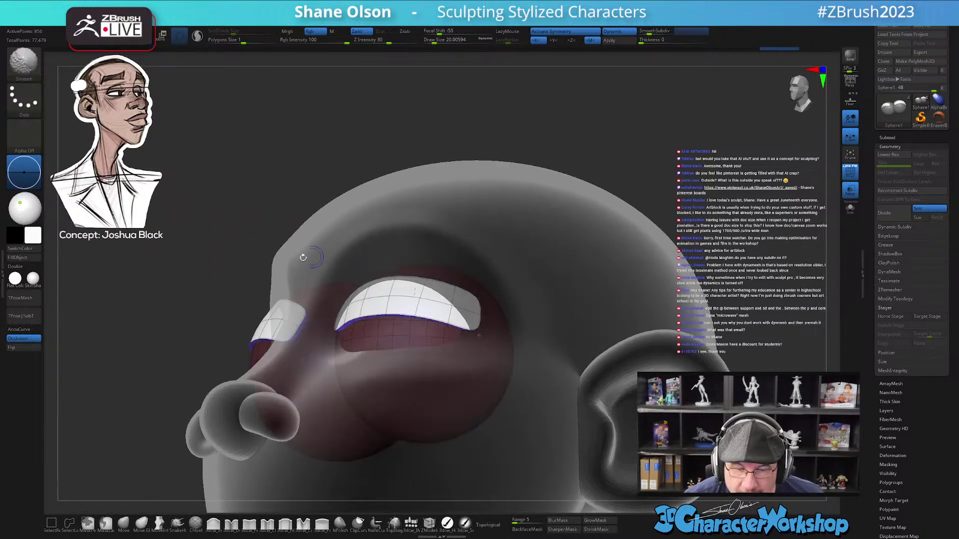
key(shift+f)
drag(291, 169, 364, 182)
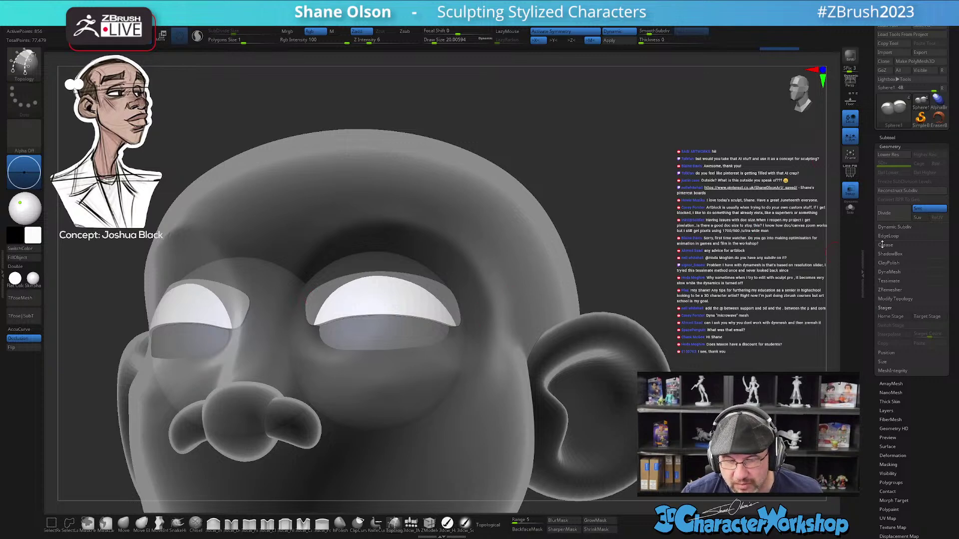
key(3)
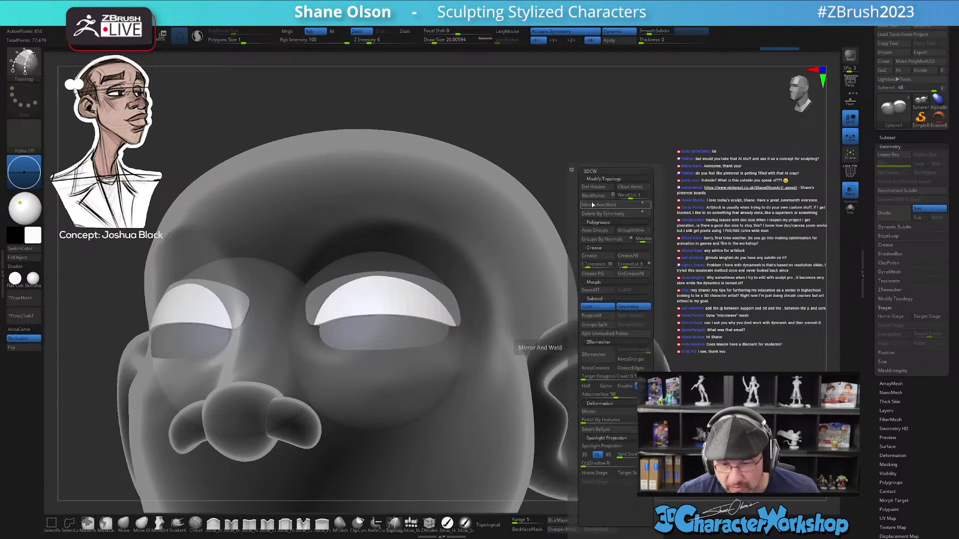
click(602, 334)
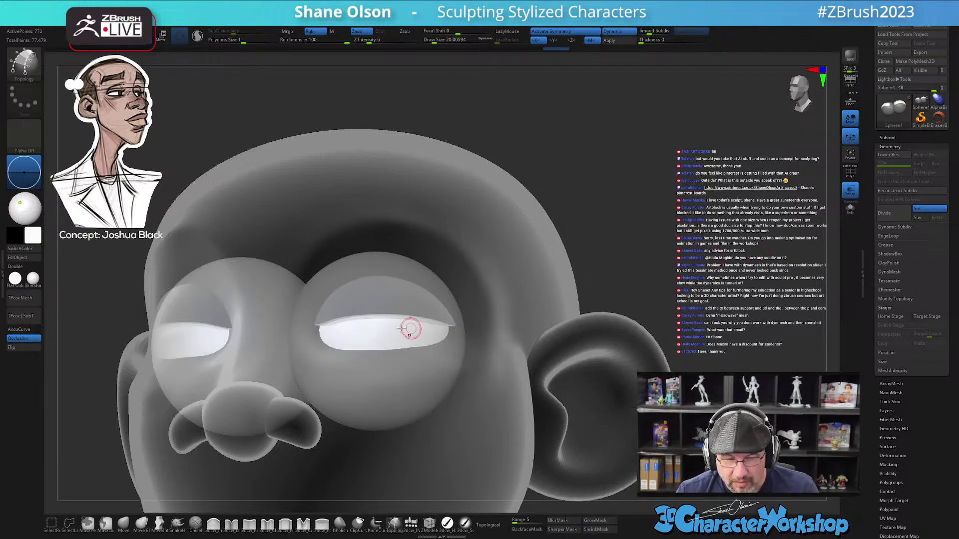
alt+click(439, 306)
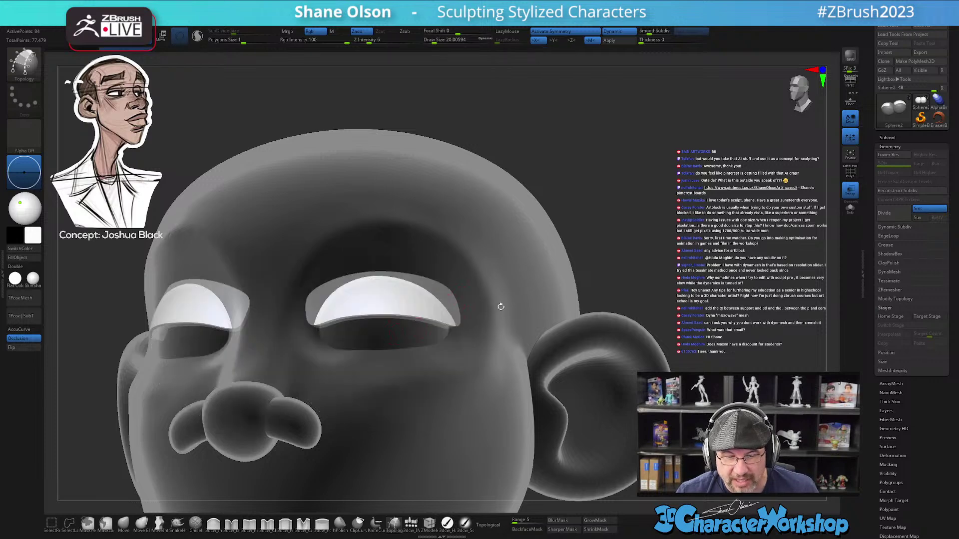
- Turn off transparency and open the subtool list to check the separated eyeballs and eyelids
click(850, 191)
click(887, 138)
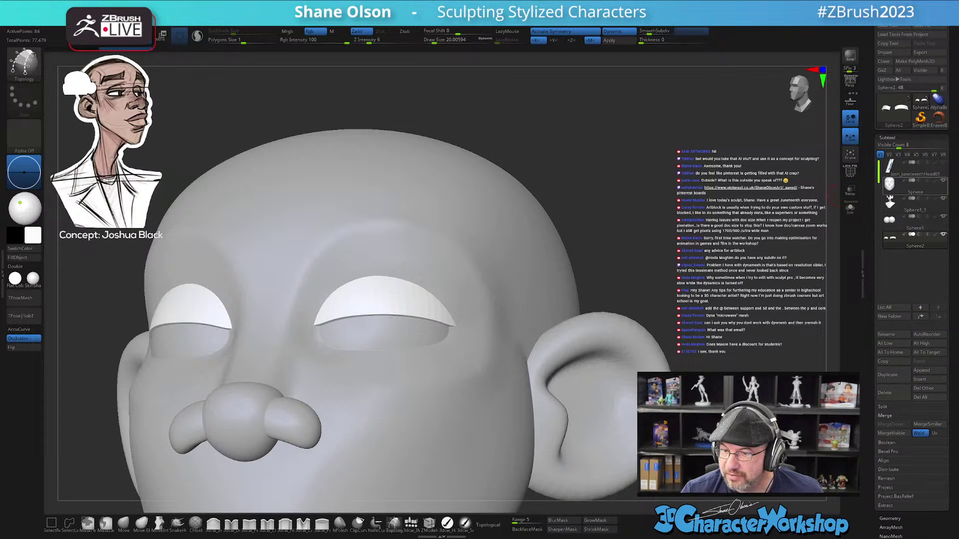
mouse_move(890, 222)
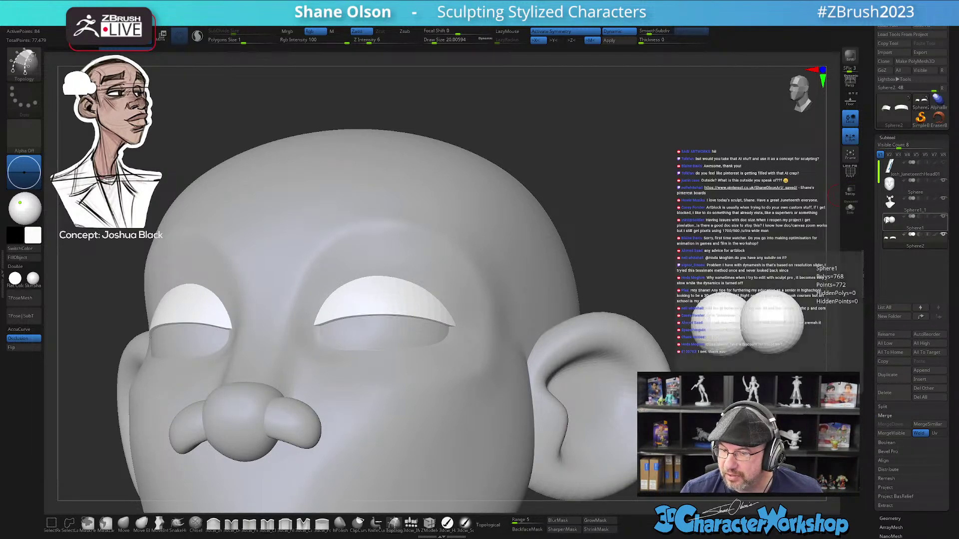
mouse_move(892, 245)
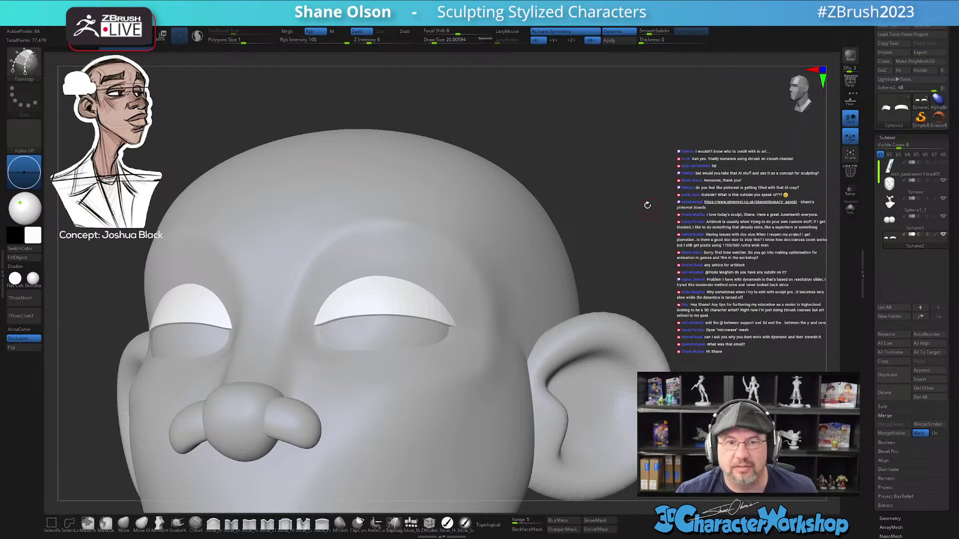
key(s)
drag(587, 197, 595, 197)
mouse_move(621, 207)
ctrl+right_down()
mouse_move(616, 199)
mouse_move(612, 213)
ctrl+right_up()
drag(612, 214, 616, 188)
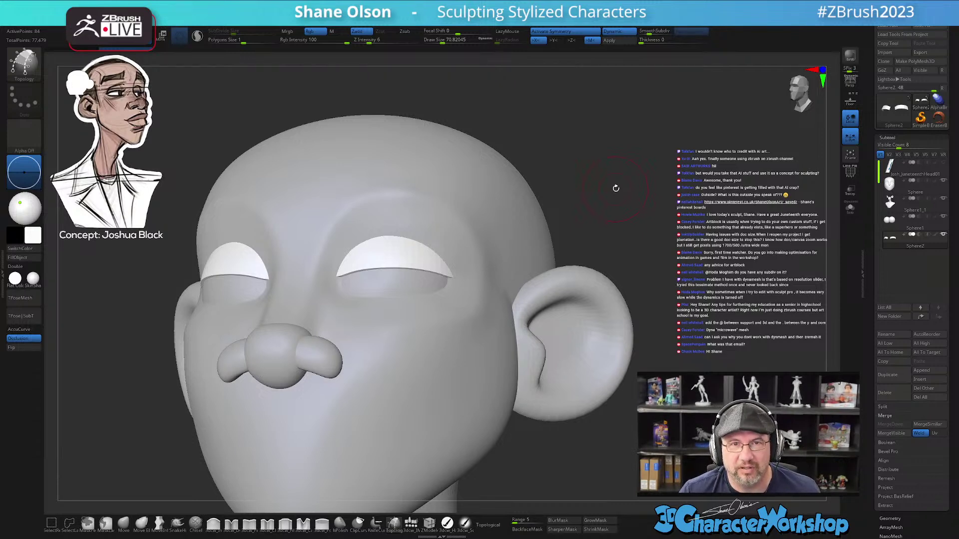
right_drag(467, 360, 456, 377)
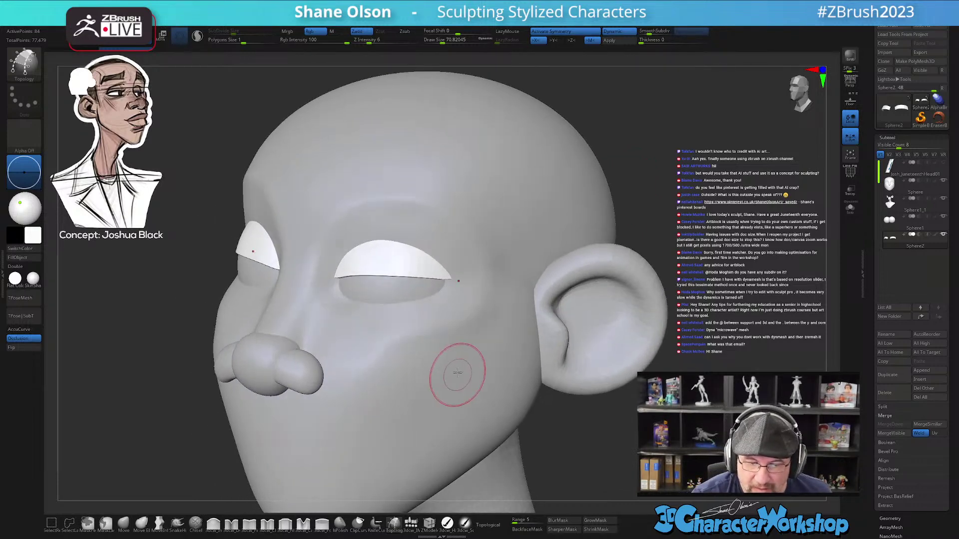
mouse_move(444, 336)
alt+right_down()
mouse_move(457, 390)
mouse_move(480, 388)
mouse_move(464, 388)
mouse_move(456, 403)
mouse_move(455, 391)
alt+right_up()
- Display the eyelids' wireframe, isolate them and turn off the subdivision smoothing to expose the low-poly edges from below
key(shift+f)
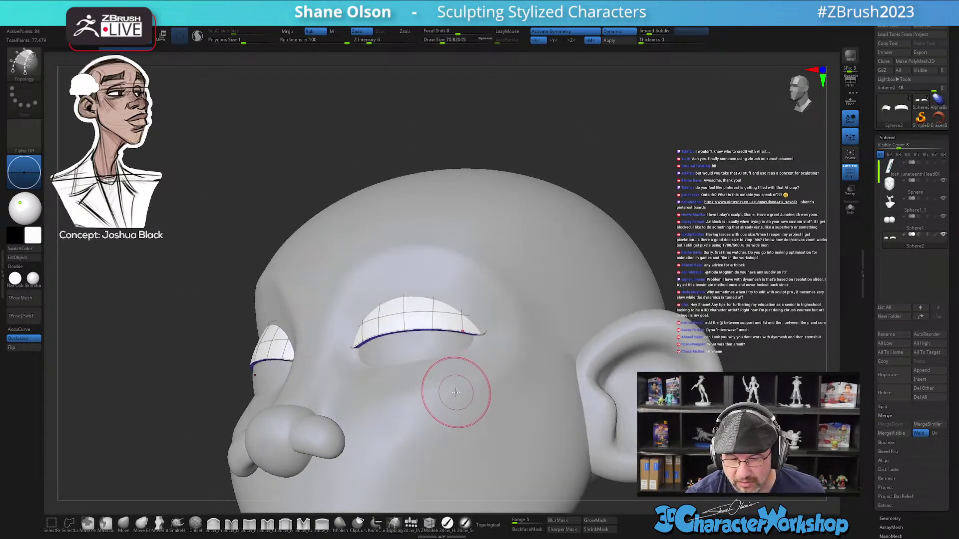
key(s)
drag(458, 397, 466, 400)
mouse_move(466, 400)
right_down()
mouse_move(490, 405)
mouse_move(462, 417)
mouse_move(450, 385)
mouse_move(471, 310)
right_up()
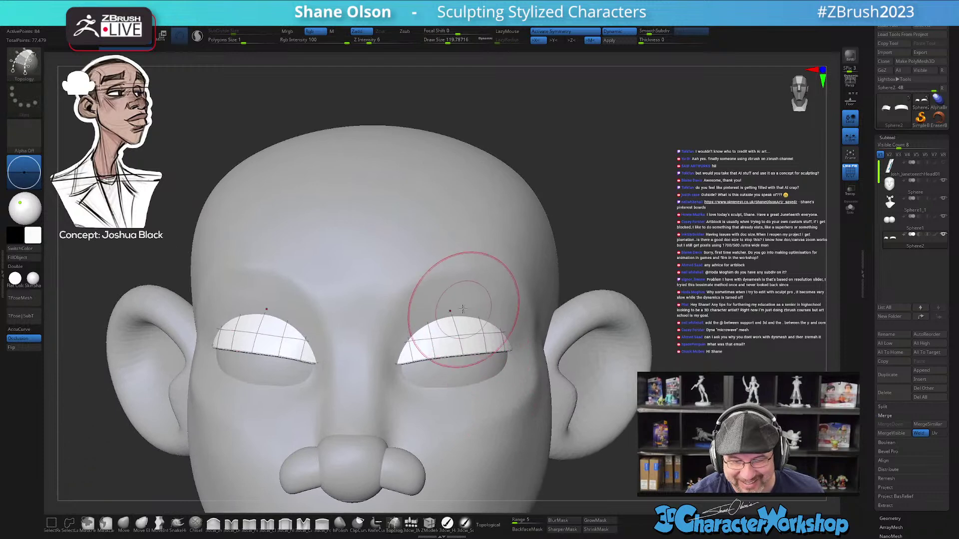
mouse_move(554, 396)
right_down()
mouse_move(530, 428)
mouse_move(499, 434)
right_up()
click(850, 207)
mouse_move(569, 371)
right_down()
mouse_move(570, 353)
mouse_move(579, 396)
right_up()
key(s)
drag(584, 392, 576, 393)
mouse_move(576, 392)
right_down()
mouse_move(568, 385)
mouse_move(586, 395)
mouse_move(586, 407)
mouse_move(616, 405)
mouse_move(584, 418)
mouse_move(496, 364)
mouse_move(505, 388)
right_up()
key(shift+d)
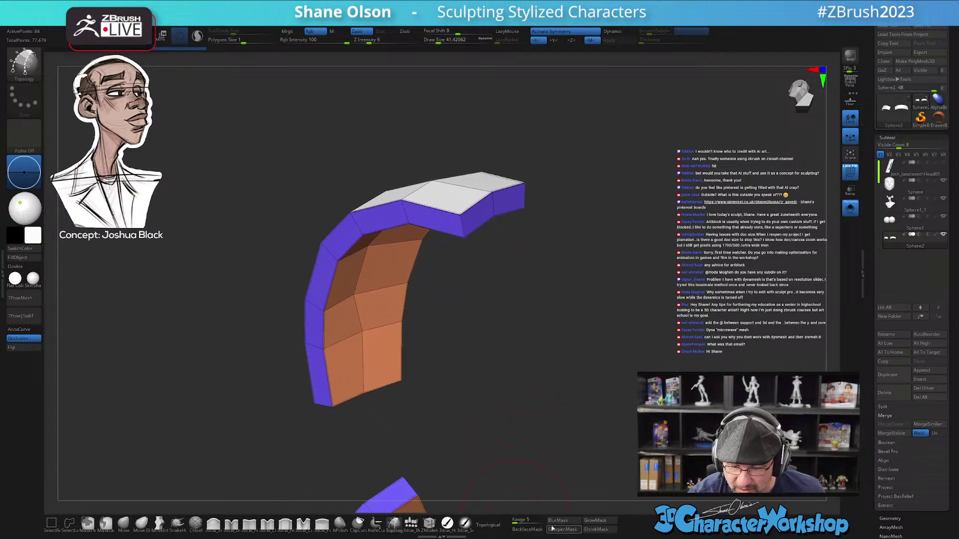
- Choose the ZModeler brush and set its edge action to Crease
click(431, 523)
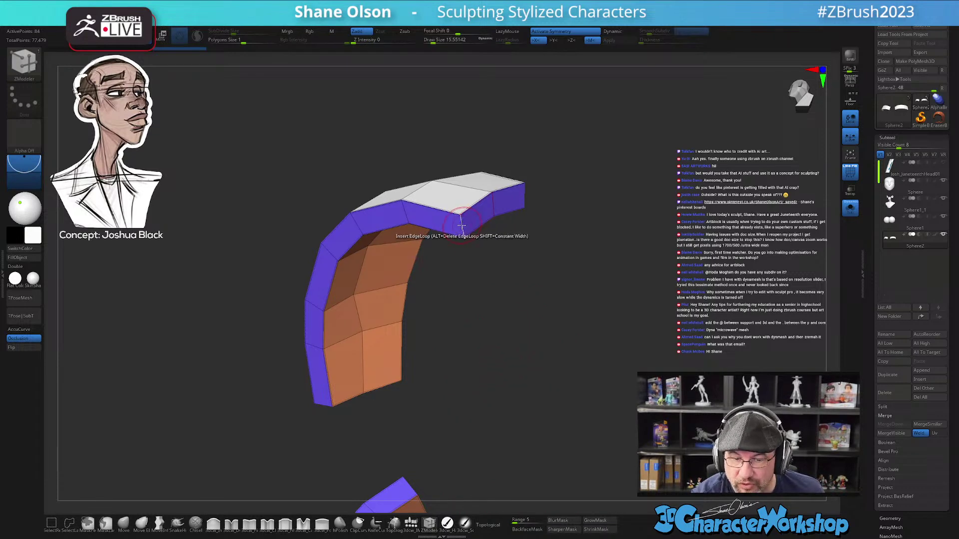
key(space)
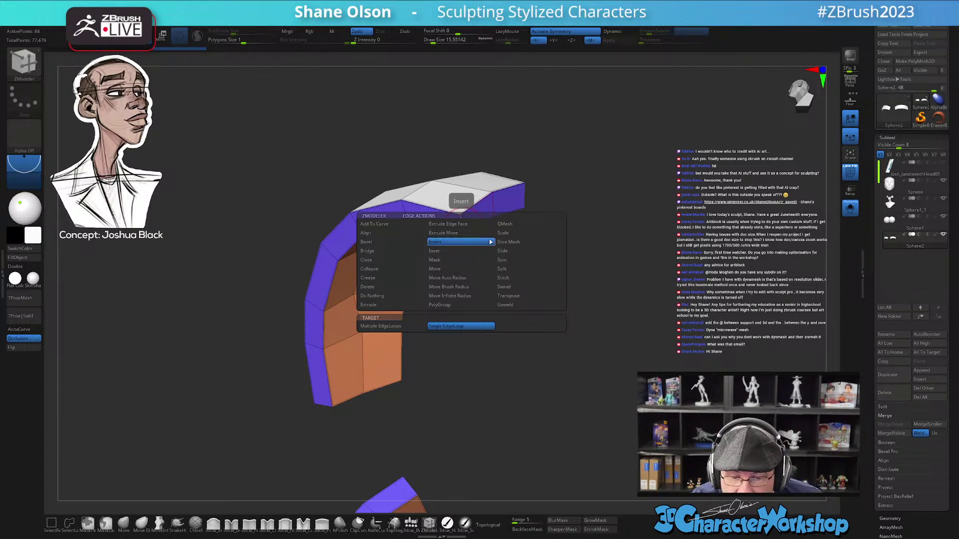
key(space)
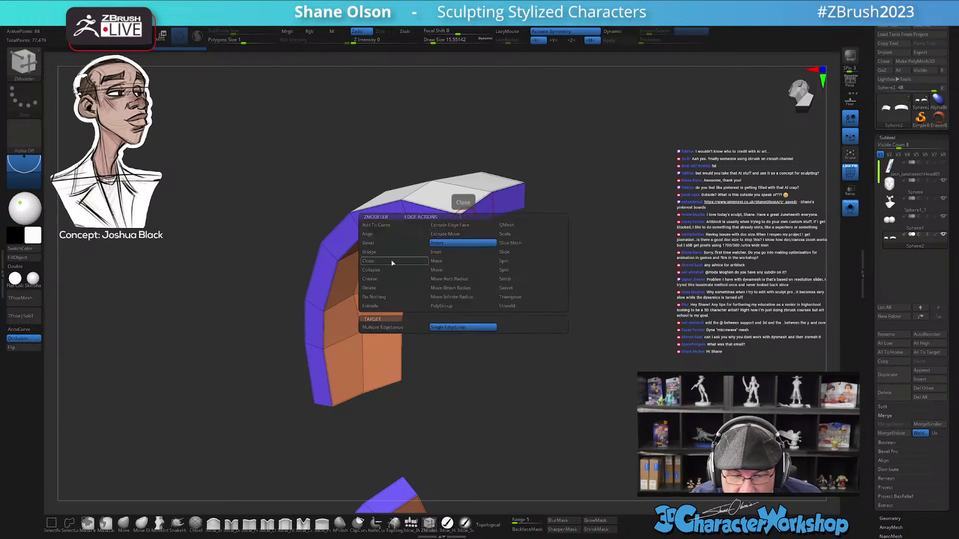
click(390, 277)
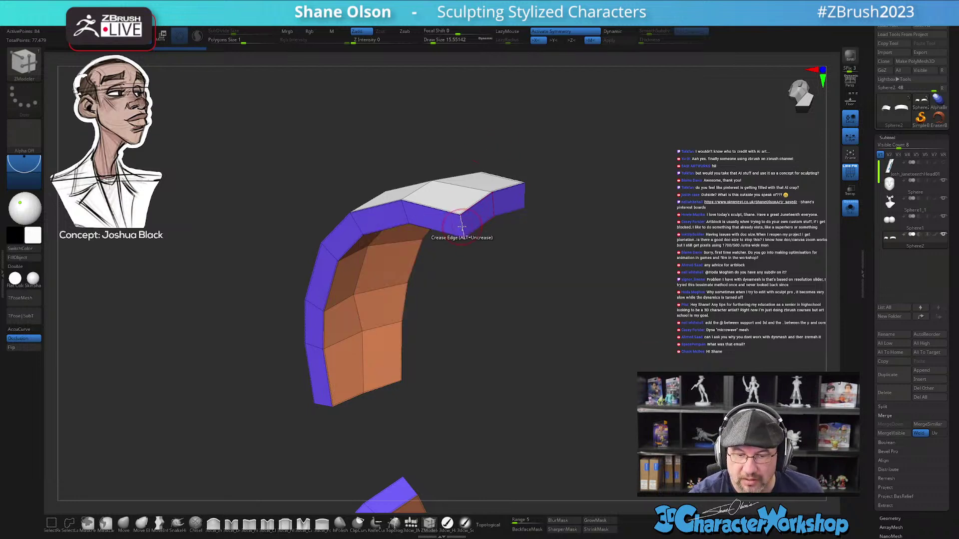
- Crease the short thickness edges at the corners of the eyelid and inspect the result with smoothing on
drag(517, 294, 548, 204)
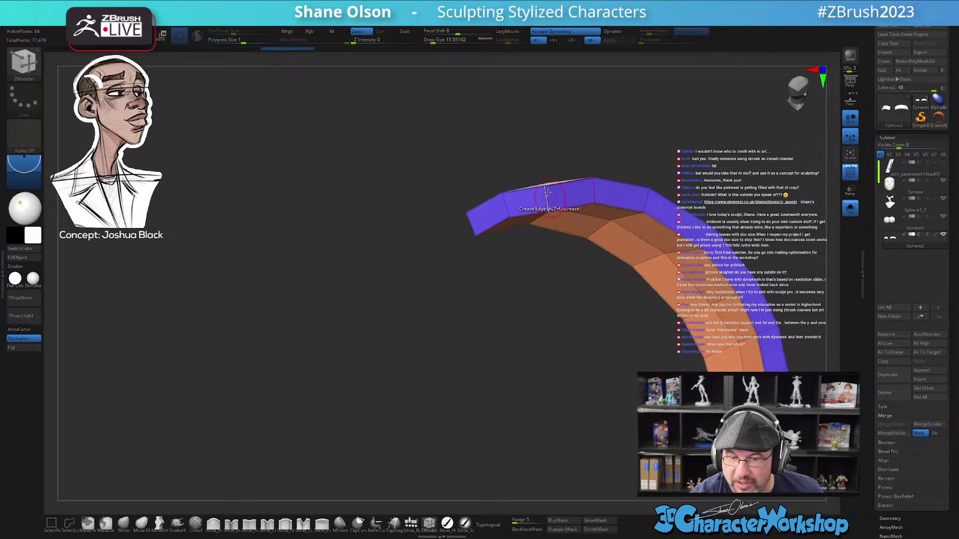
alt+drag(597, 341, 330, 414)
drag(587, 402, 485, 304)
click(447, 370)
drag(513, 392, 525, 372)
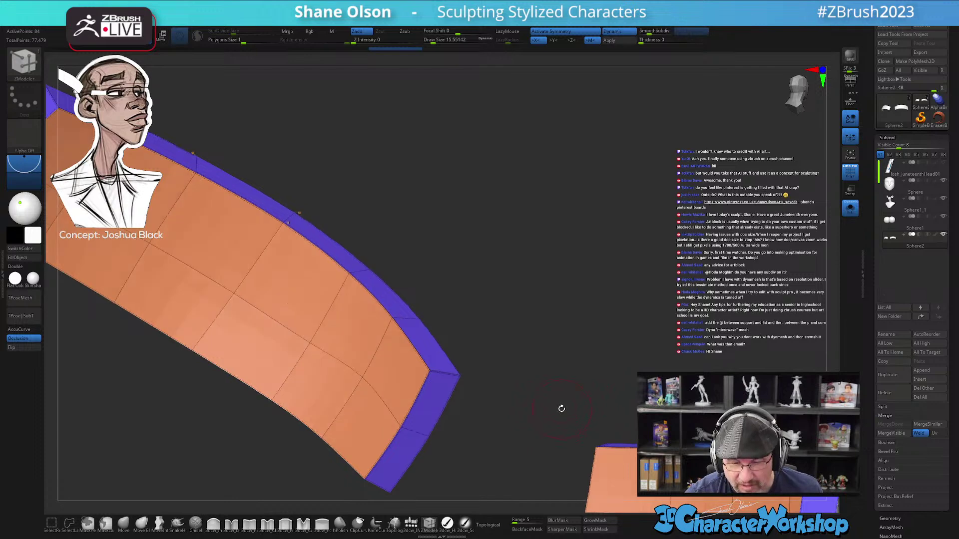
- Show the whole head again, hide the wireframe and review the eyelids from the front and three-quarter views
mouse_move(535, 413)
mouse_down()
mouse_move(532, 364)
mouse_move(492, 423)
mouse_move(443, 443)
mouse_up()
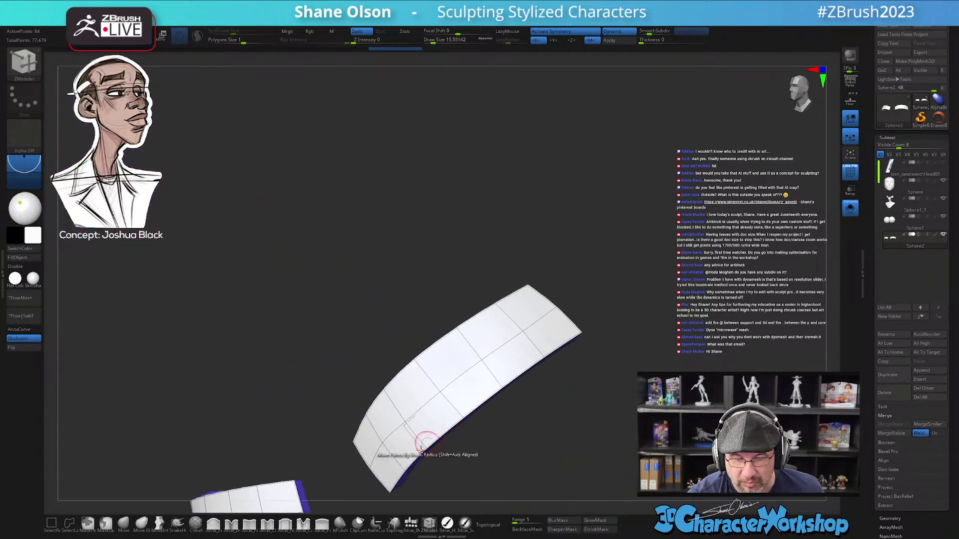
drag(552, 379, 535, 310)
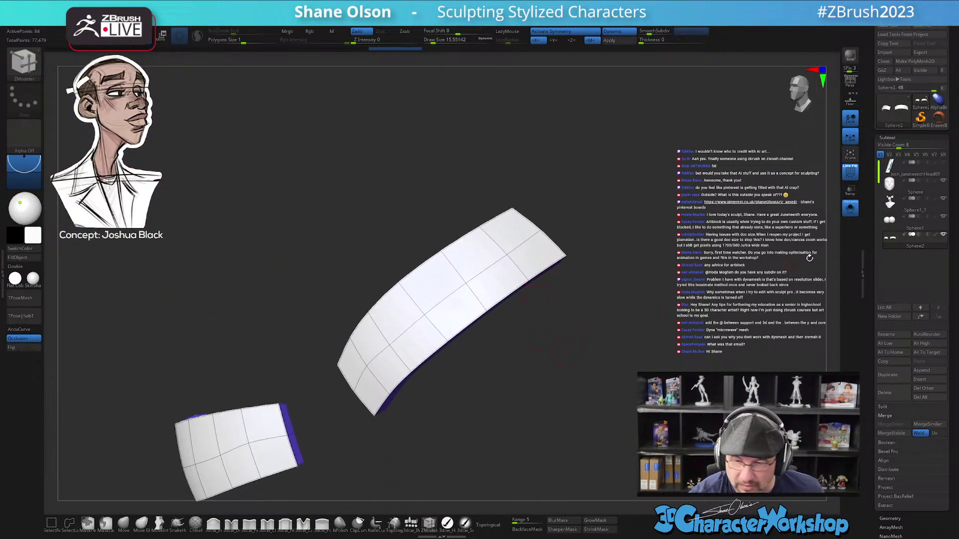
click(850, 208)
ctrl+right_drag(487, 370, 466, 327)
drag(466, 326, 531, 371)
alt+right_drag(531, 374, 528, 334)
key(shift+f)
right_drag(531, 374, 511, 386)
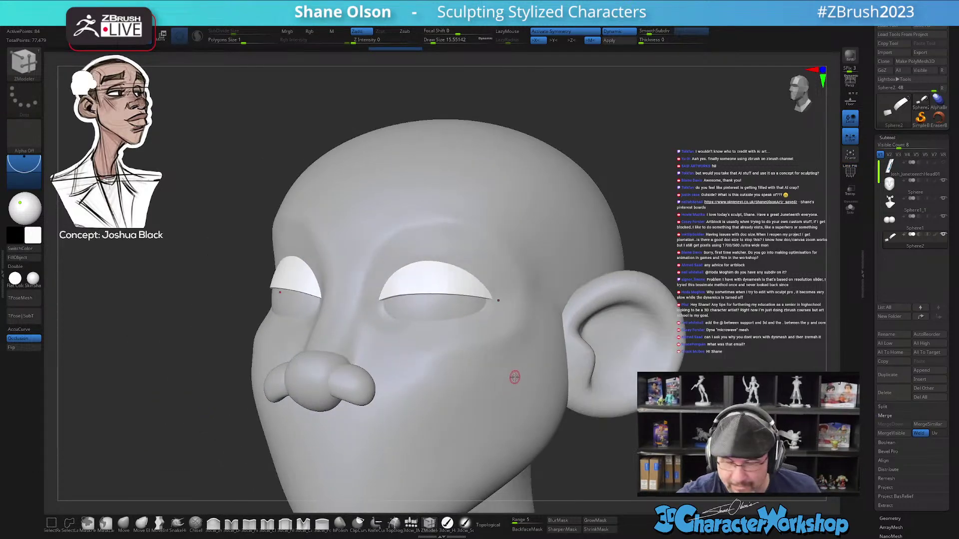
drag(700, 258, 671, 252)
drag(698, 248, 594, 258)
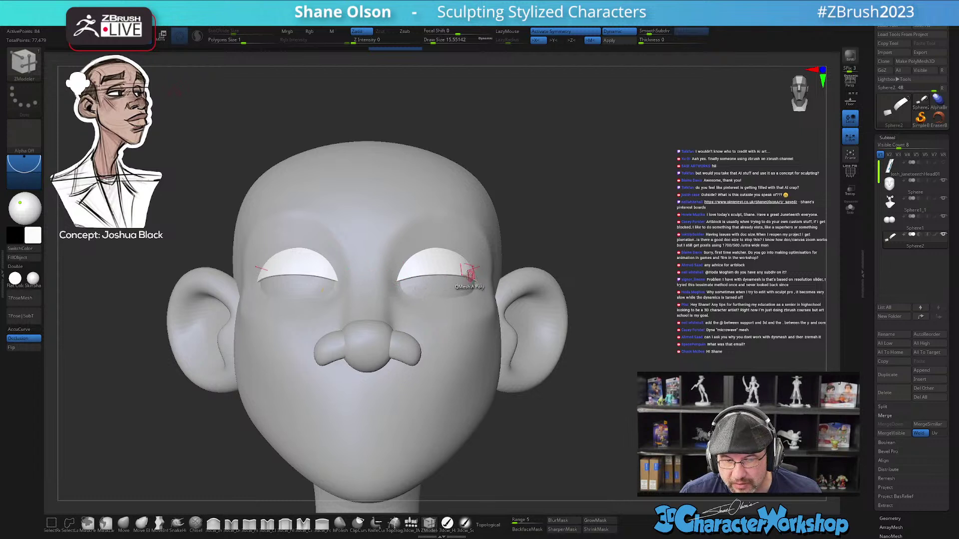
drag(612, 222, 493, 388)
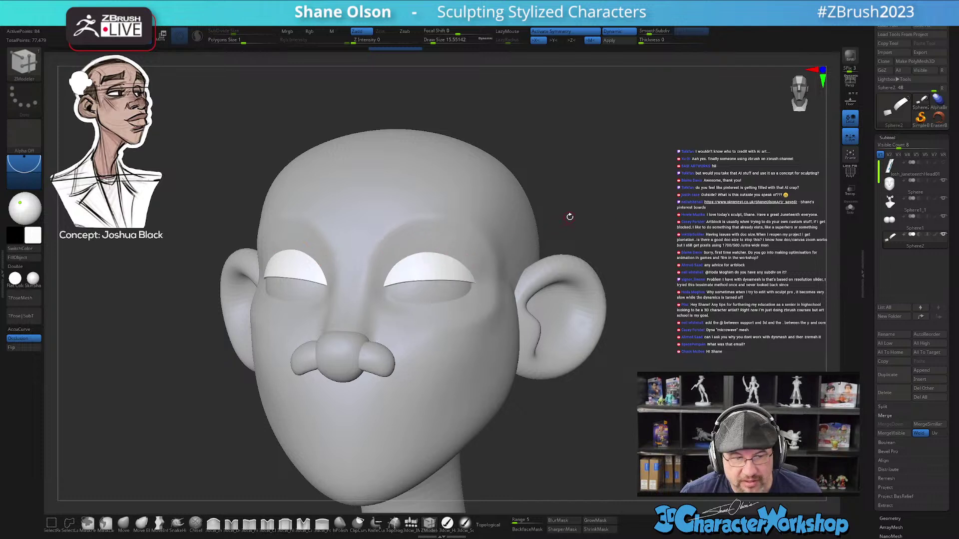
- Make the head the active part and adjust its eye openings around the eyelids using the Move brush, ending at a draw size of about 108
alt+click(499, 232)
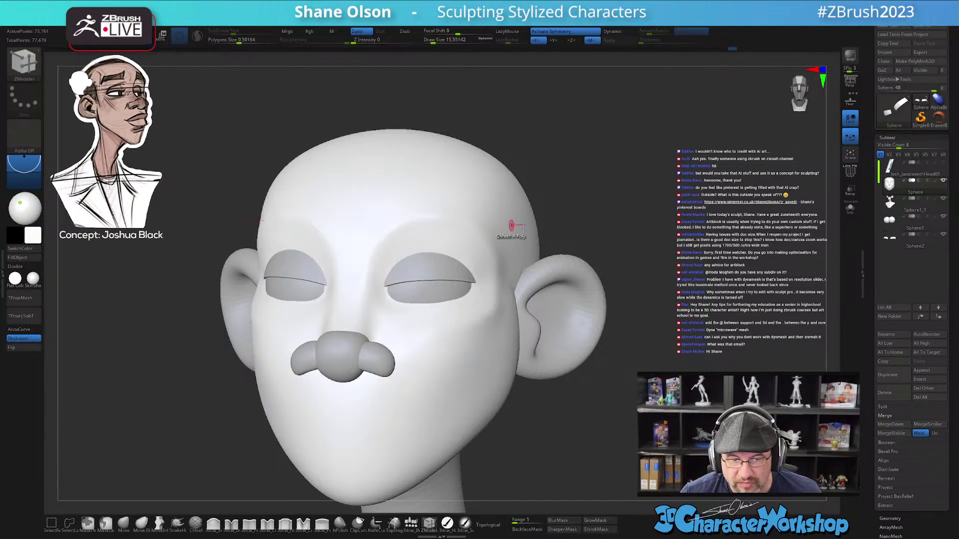
click(123, 523)
key(s)
drag(542, 436, 547, 436)
right_drag(415, 295, 424, 319)
alt+right_drag(404, 261, 411, 293)
key(s)
drag(412, 293, 414, 293)
right_drag(409, 284, 411, 292)
key(s)
drag(410, 292, 409, 289)
mouse_move(445, 288)
right_down()
mouse_move(458, 208)
mouse_move(488, 283)
mouse_move(470, 318)
mouse_move(473, 290)
right_up()
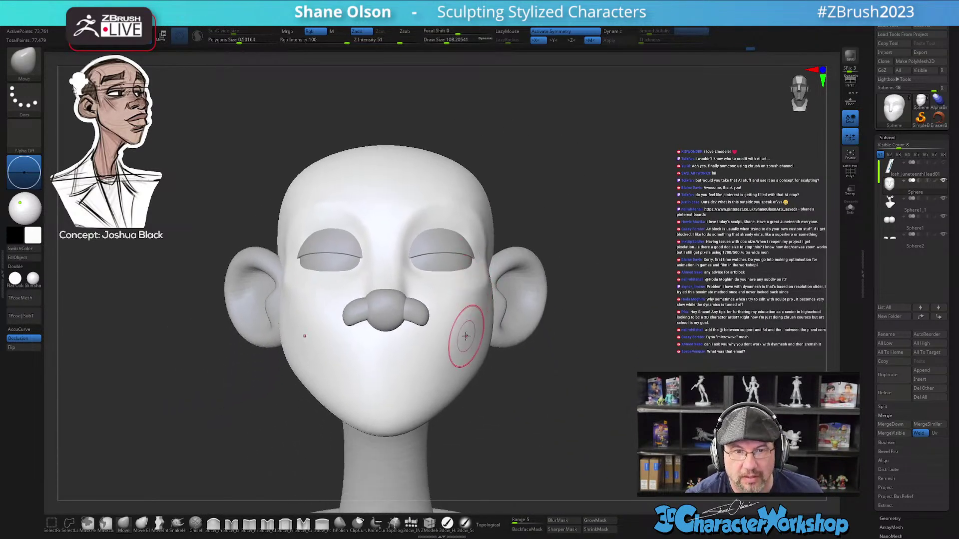
- Reduce the Move brush's draw size to about 68 and refine the outer corners of the head's eye openings
right_drag(456, 380, 457, 363)
mouse_move(470, 314)
right_down()
mouse_move(455, 315)
mouse_move(496, 274)
mouse_move(484, 329)
mouse_move(474, 310)
right_up()
key(s)
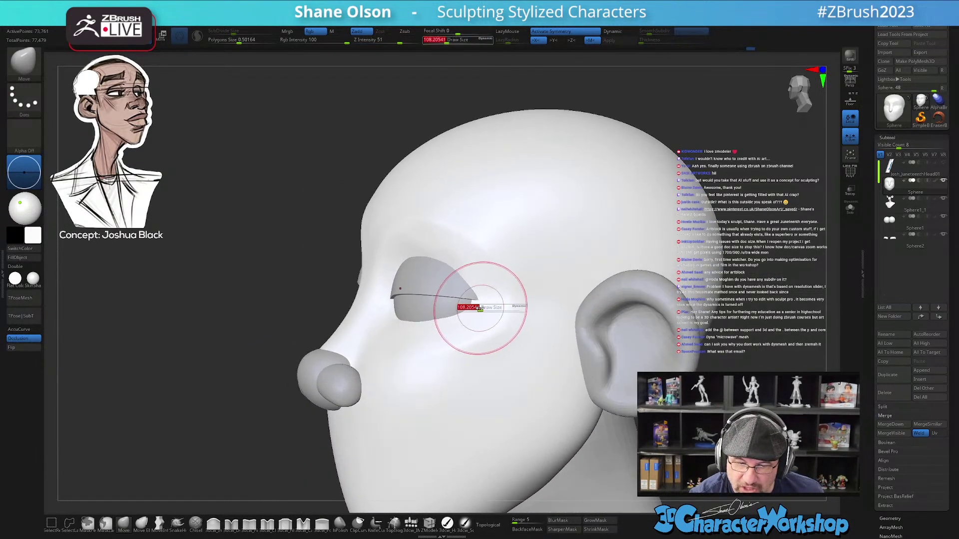
drag(476, 308, 470, 308)
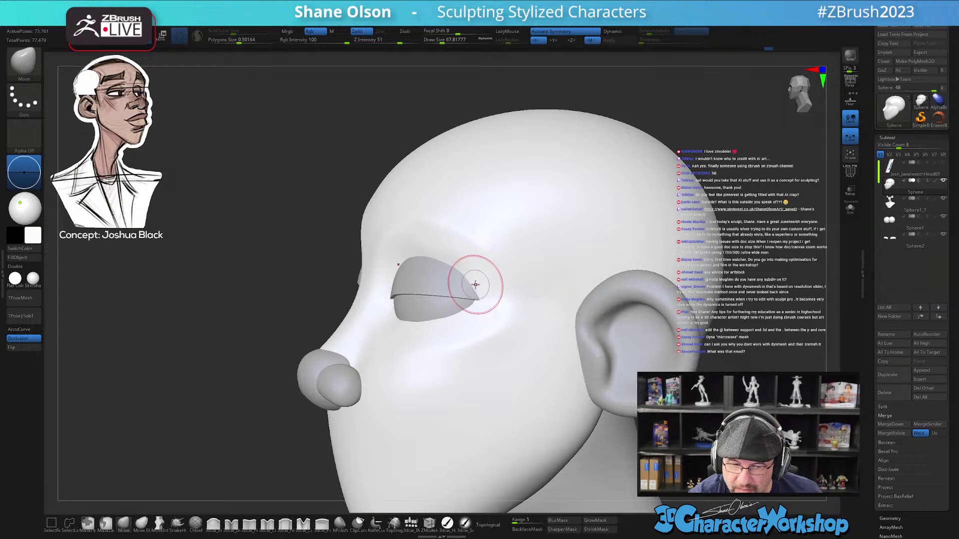
mouse_move(466, 271)
right_down()
mouse_move(452, 278)
mouse_move(464, 282)
right_up()
mouse_move(466, 328)
right_down()
mouse_move(488, 332)
mouse_move(456, 376)
right_up()
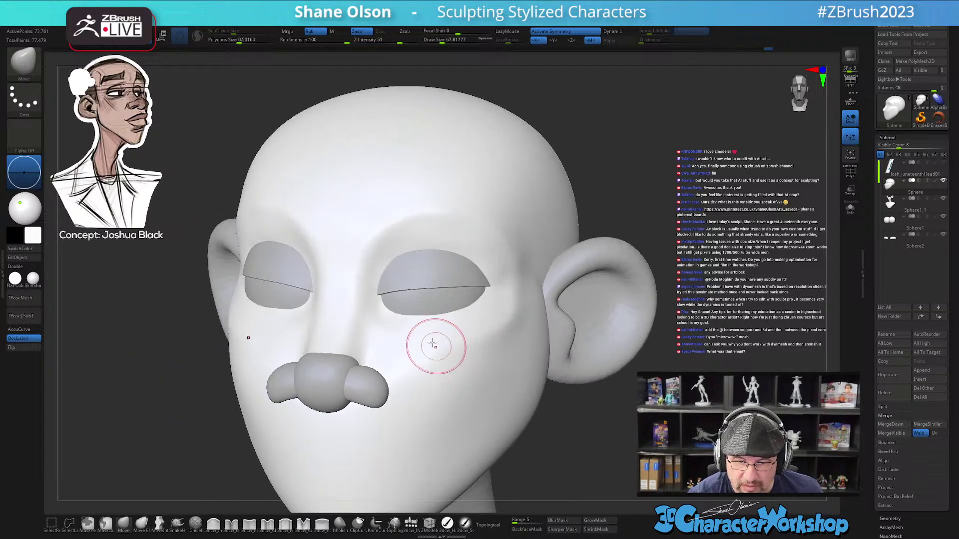
right_drag(400, 315, 400, 302)
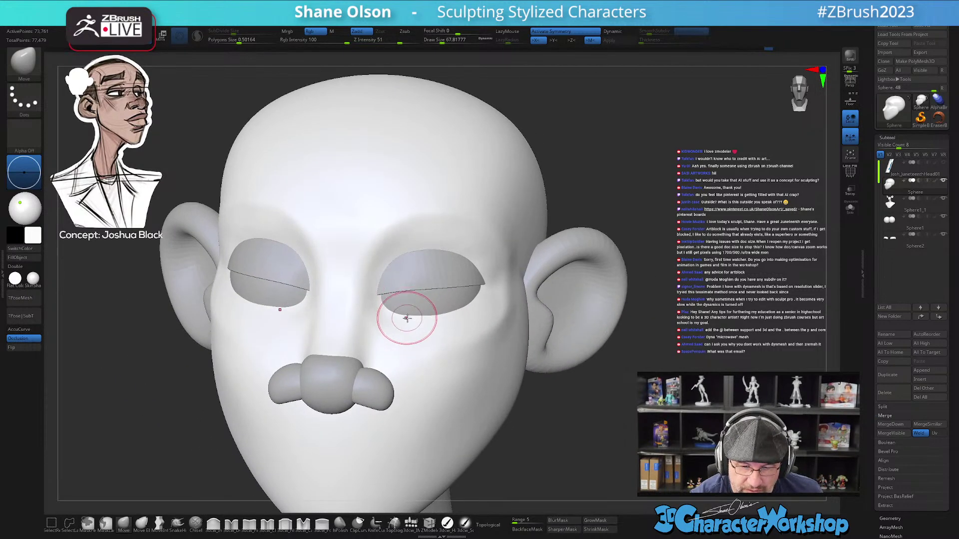
- Sculpt a soft crease from the inner eye corners down onto the cheeks with the detail brush and smooth it out
key(shift+f)
key(shift+f)
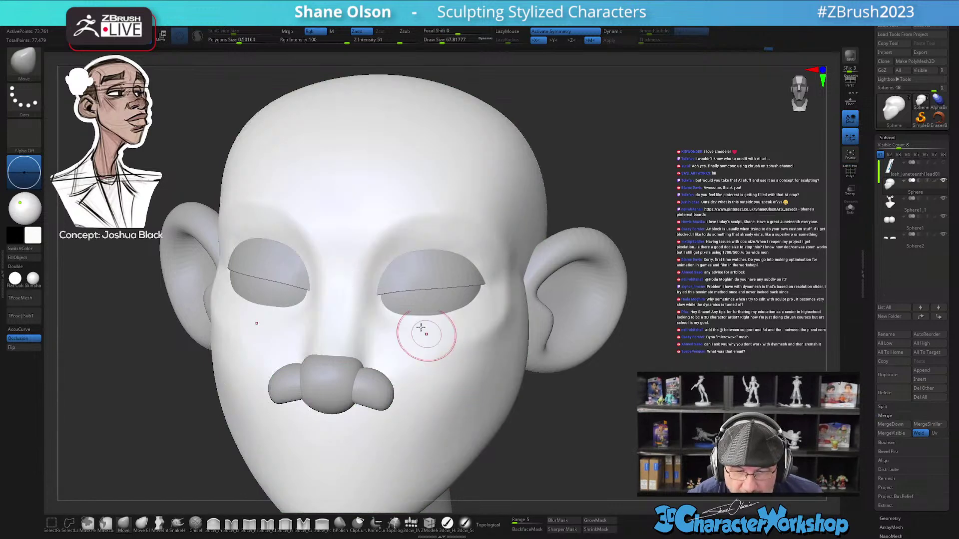
click(232, 524)
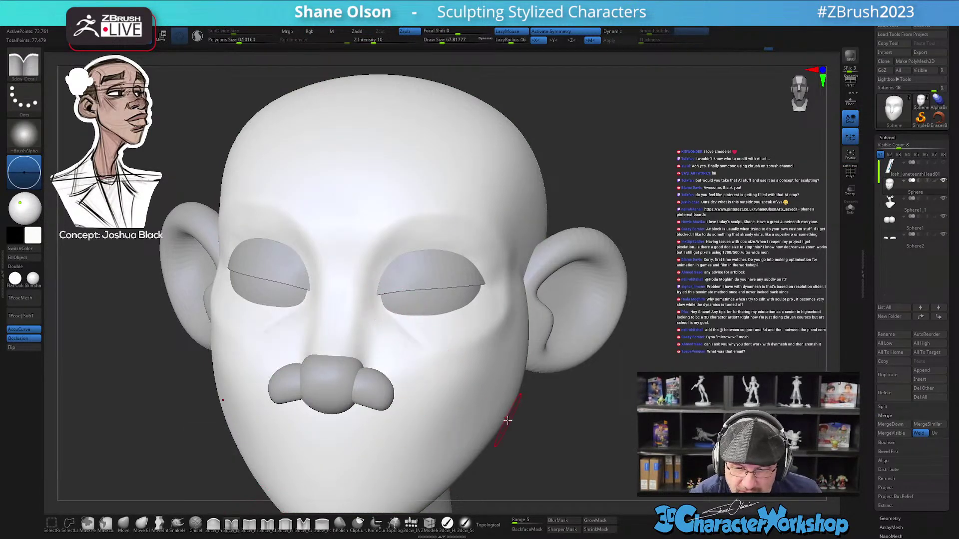
right_drag(520, 421, 494, 393)
mouse_move(360, 389)
right_down()
mouse_move(516, 405)
mouse_move(493, 396)
right_up()
key(shift)
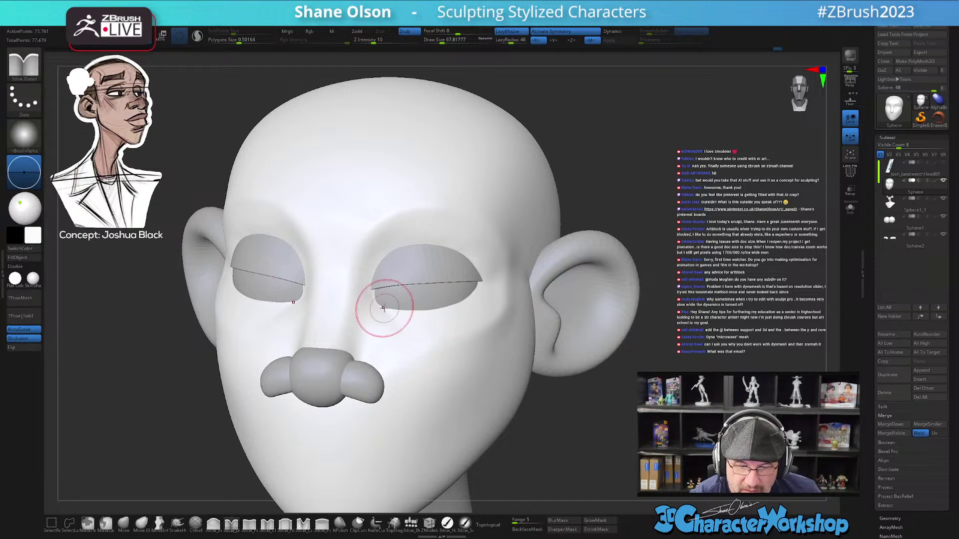
key(ctrl)
mouse_move(453, 381)
right_down()
mouse_move(464, 377)
mouse_move(449, 390)
mouse_move(478, 402)
mouse_move(461, 412)
mouse_move(413, 404)
mouse_move(432, 391)
mouse_move(492, 385)
mouse_move(427, 394)
mouse_move(445, 387)
right_up()
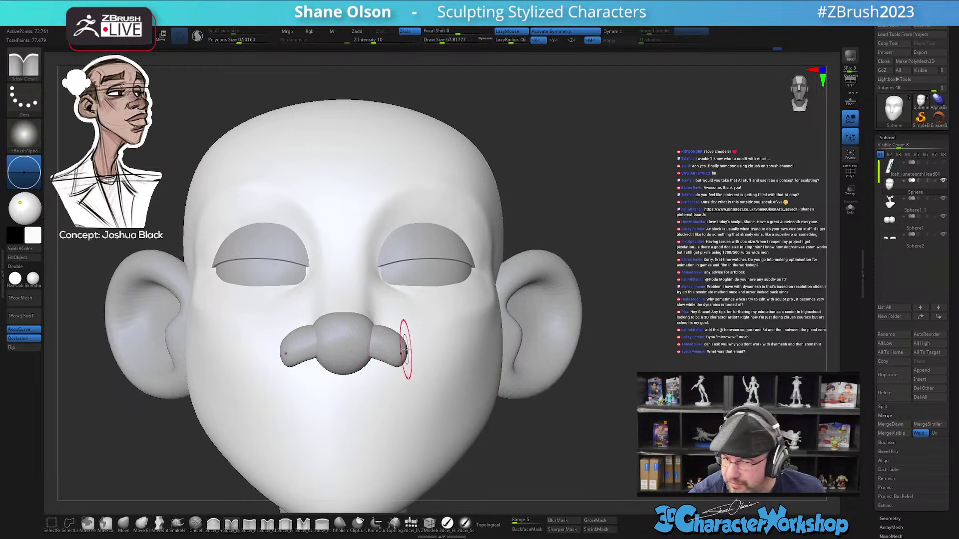
- Make the combined nose, ears, neck and shoulders part active and display its wireframe and polygroup colours
alt+click(359, 333)
alt+right_drag(475, 383, 488, 285)
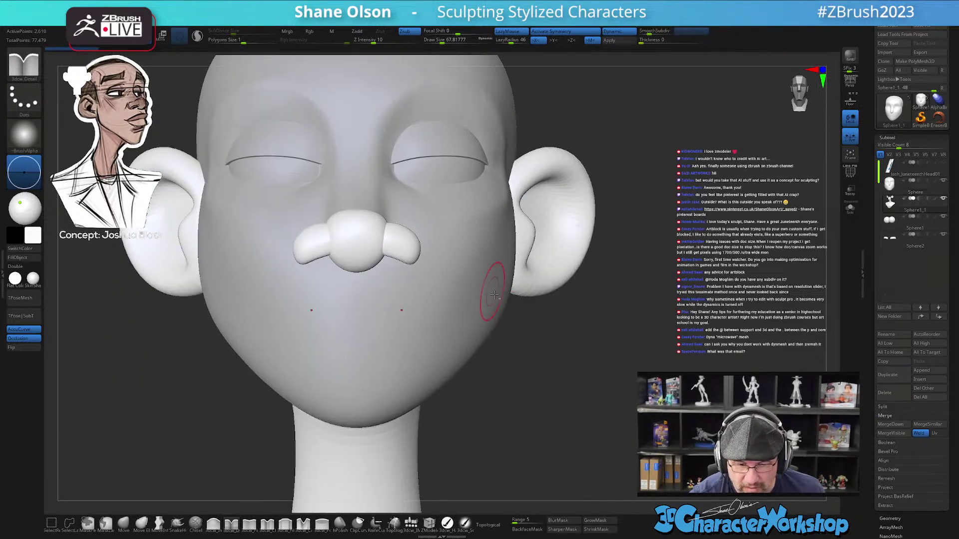
key(shift+f)
ctrl+right_drag(565, 404, 558, 387)
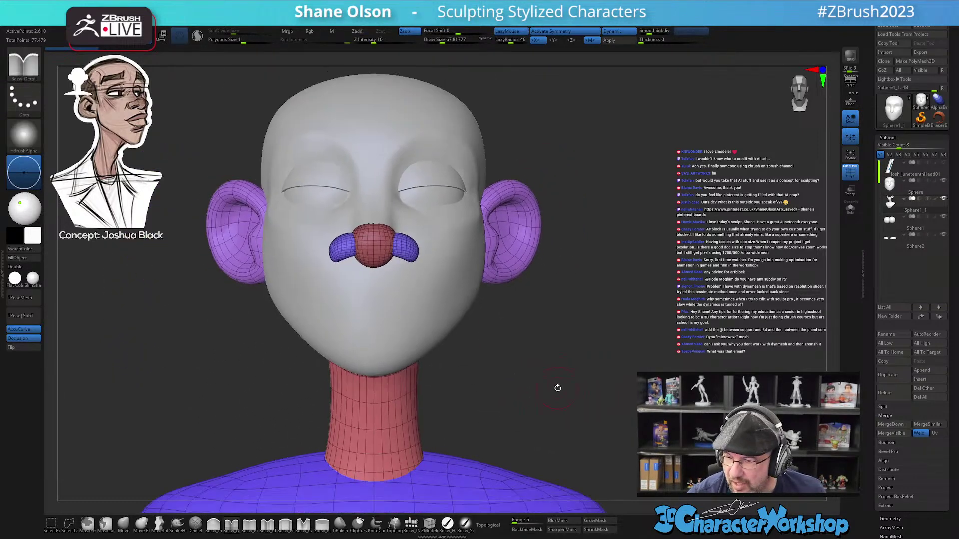
right_drag(603, 319, 594, 306)
shift+right_drag(653, 341, 596, 330)
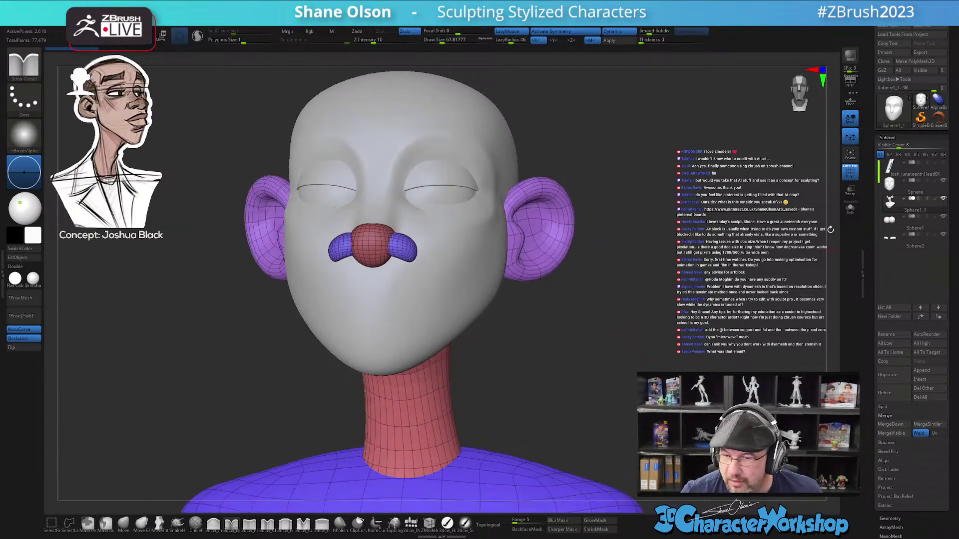
- Hide the ears, neck and shoulders so only the nose ball and nostrils show, and split the hidden pieces into their own part
ctrl+shift+click(378, 247)
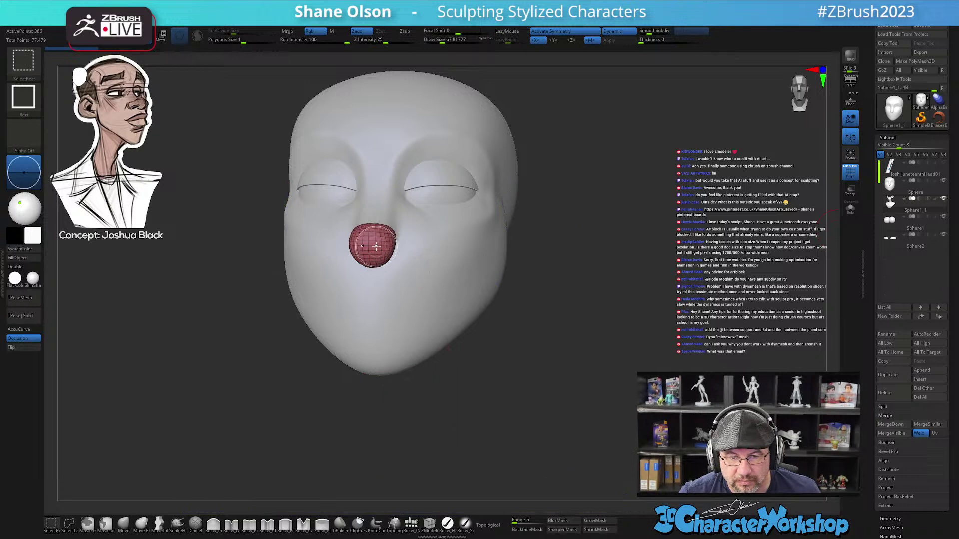
ctrl+shift+click(382, 248)
ctrl+shift+click(631, 268)
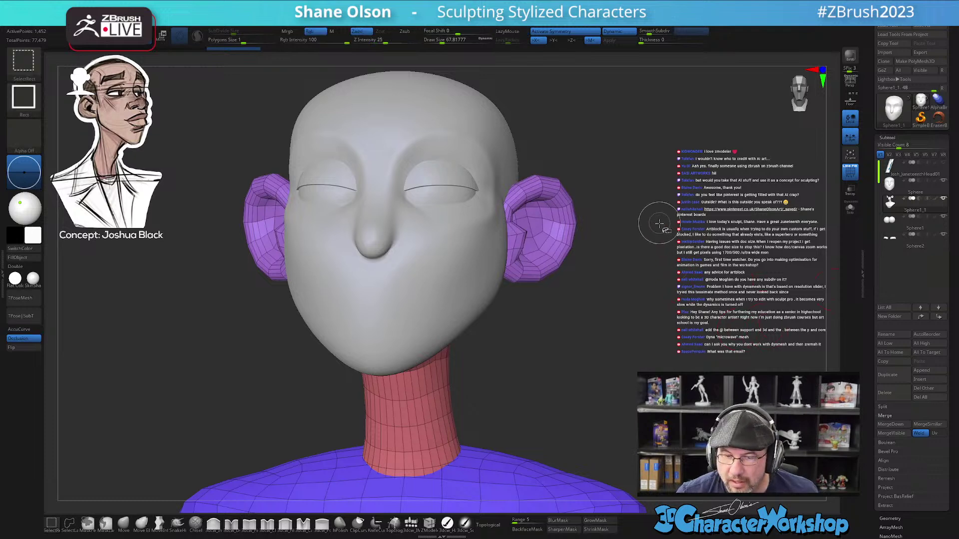
ctrl+shift+click(653, 306)
drag(653, 306, 625, 278)
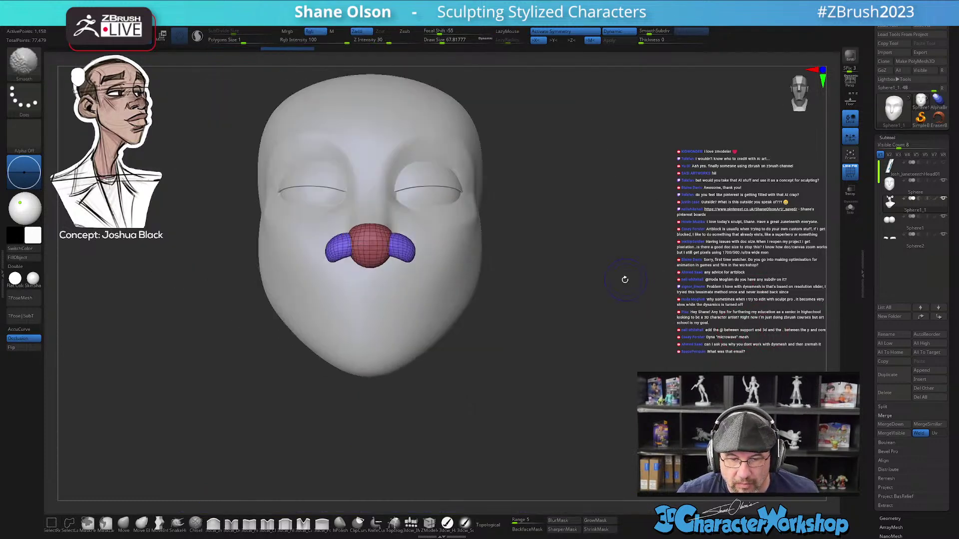
key(space)
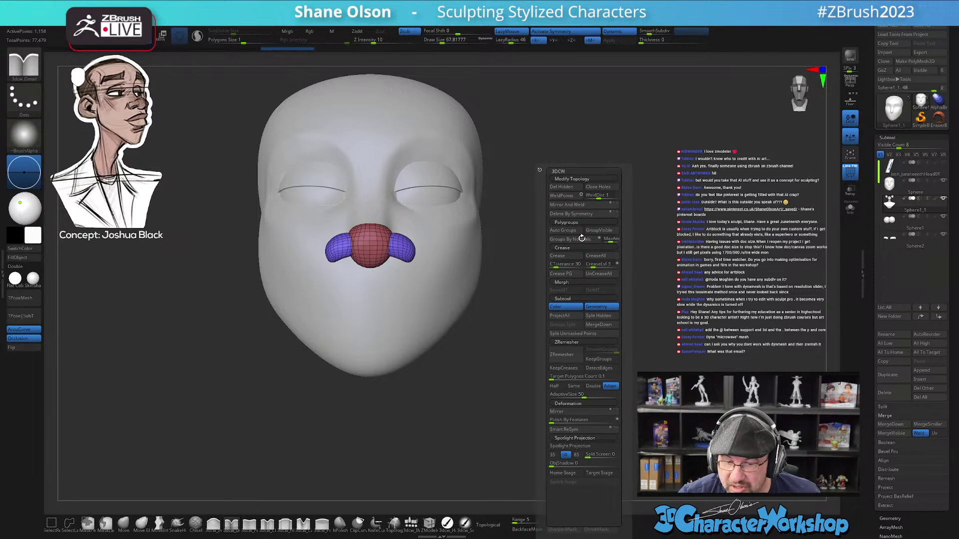
key(space)
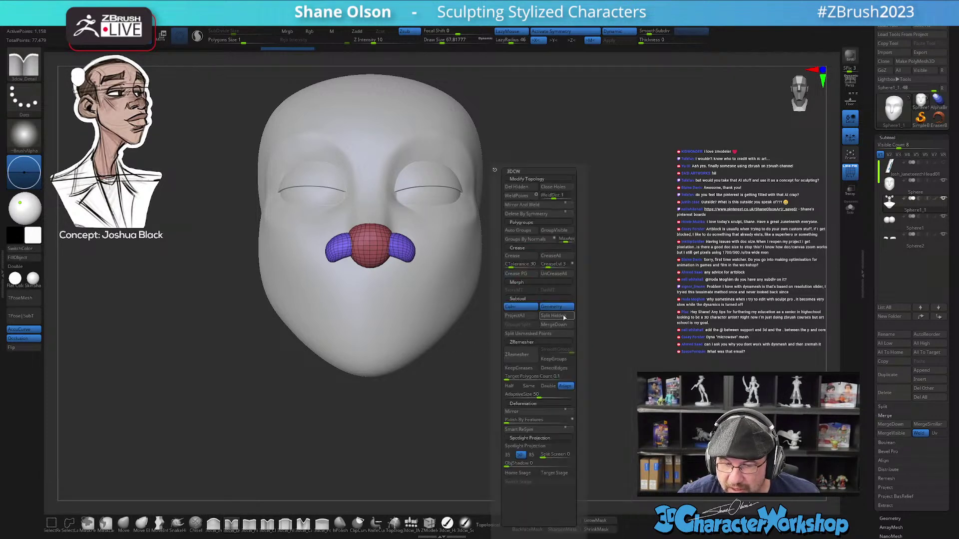
- Split the hidden geometry from the nose spheres so they become a separate subtool, and bring the whole head back into view
click(564, 317)
drag(622, 285, 524, 280)
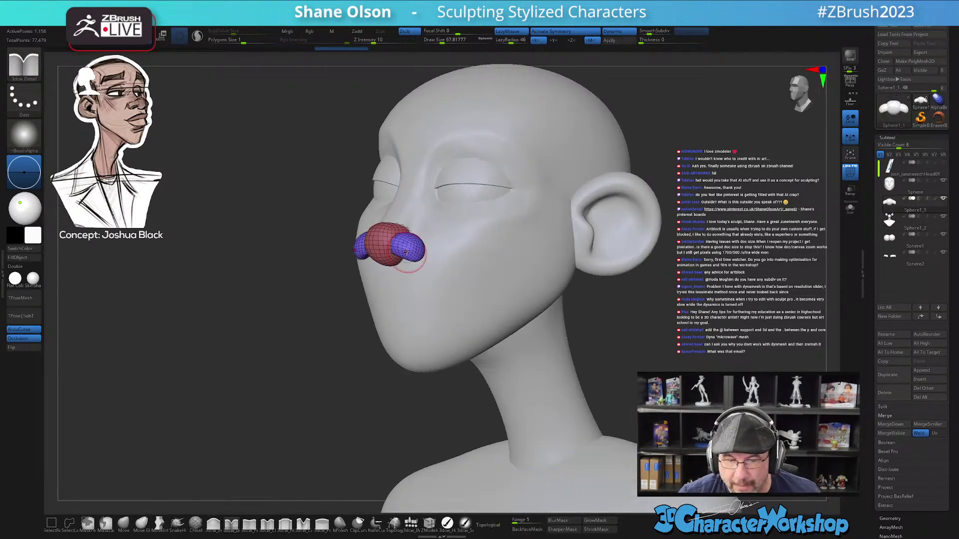
drag(666, 304, 703, 311)
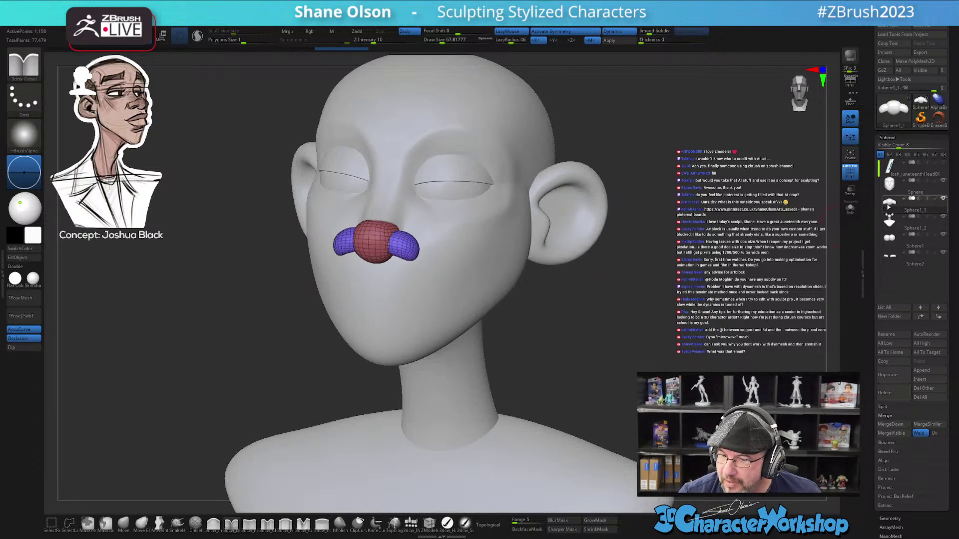
mouse_move(889, 198)
drag(654, 280, 599, 274)
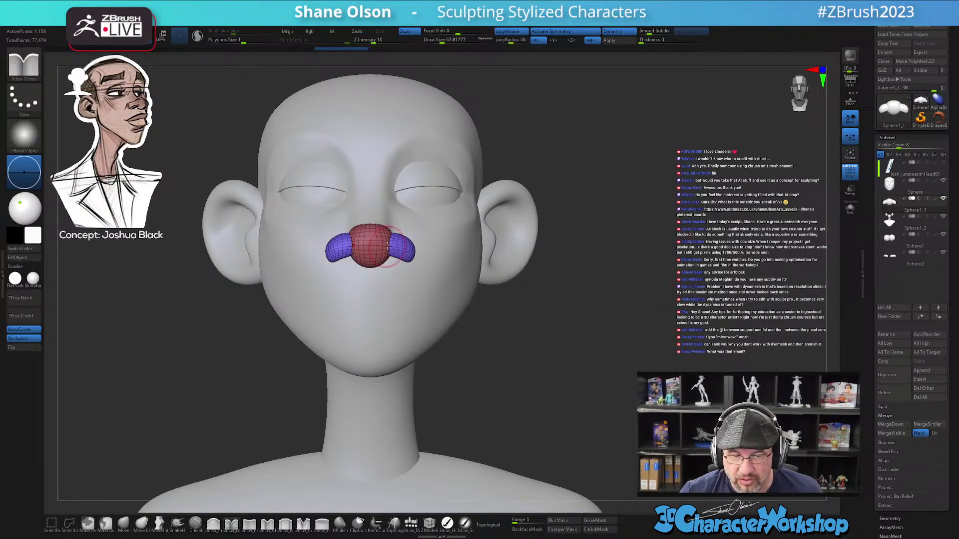
- Examine the placement of the nose spheres on the face from below, from the front and in three-quarter views
drag(585, 355, 407, 266)
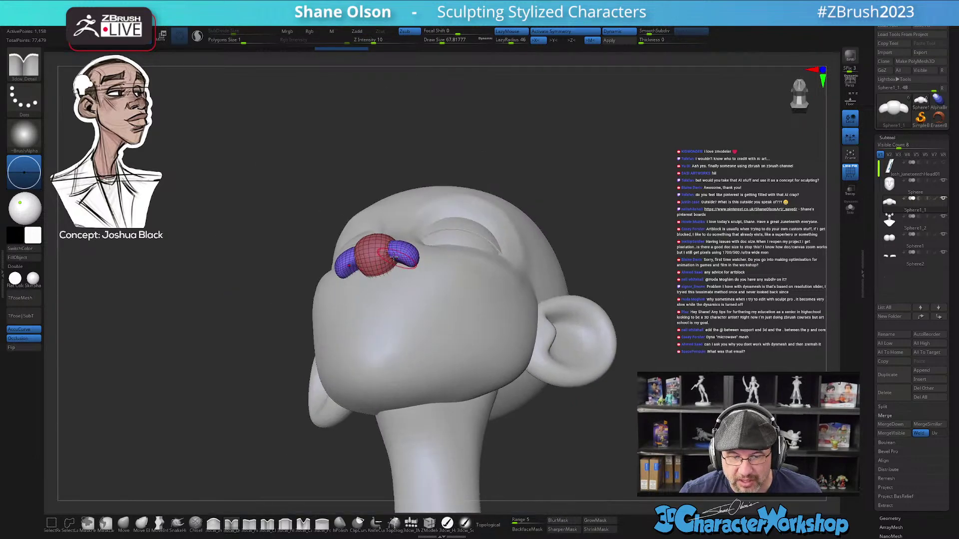
shift+drag(651, 223, 648, 264)
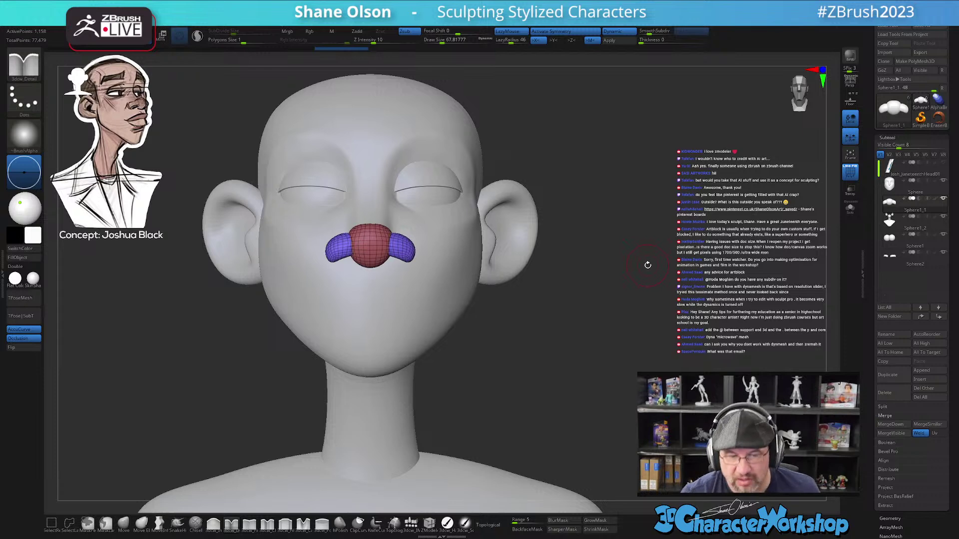
drag(463, 309, 448, 308)
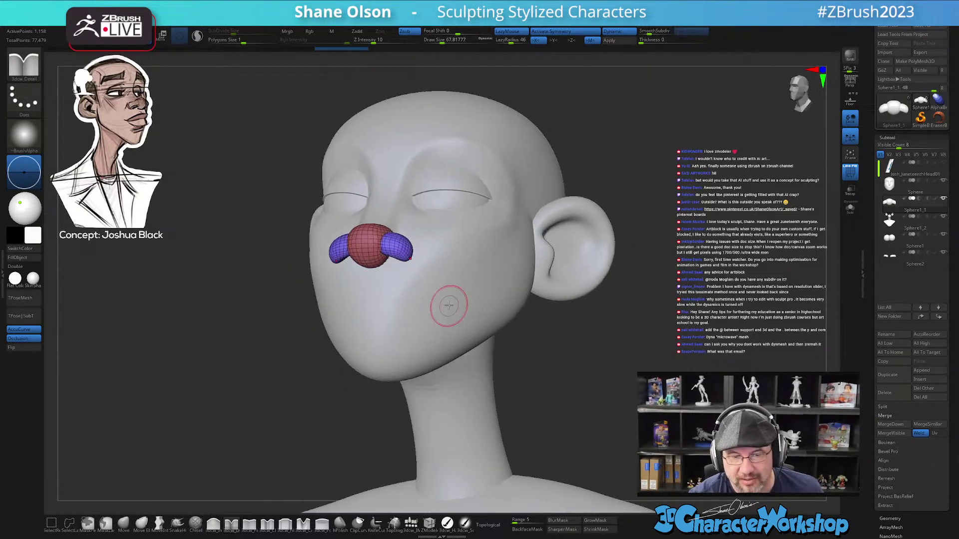
ctrl+right_drag(434, 284, 436, 340)
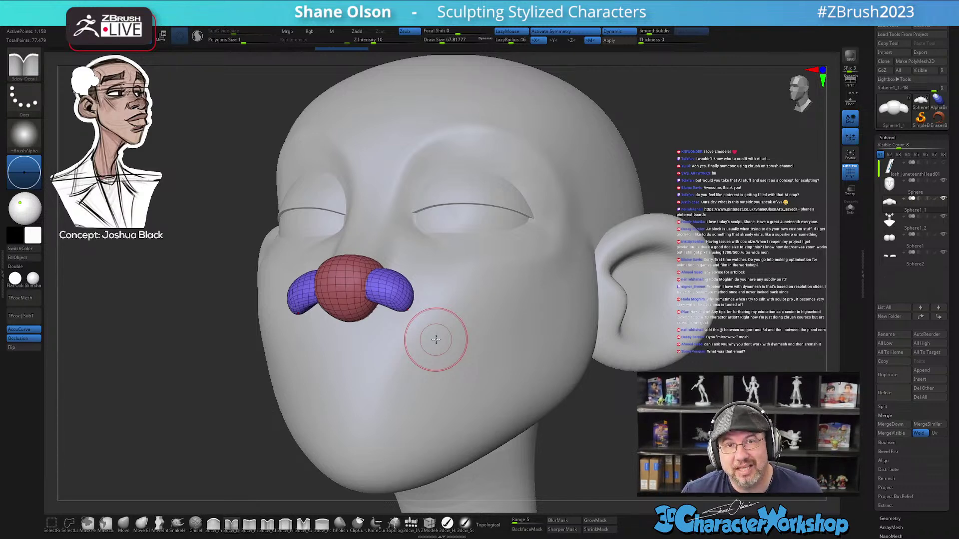
right_drag(522, 344, 512, 372)
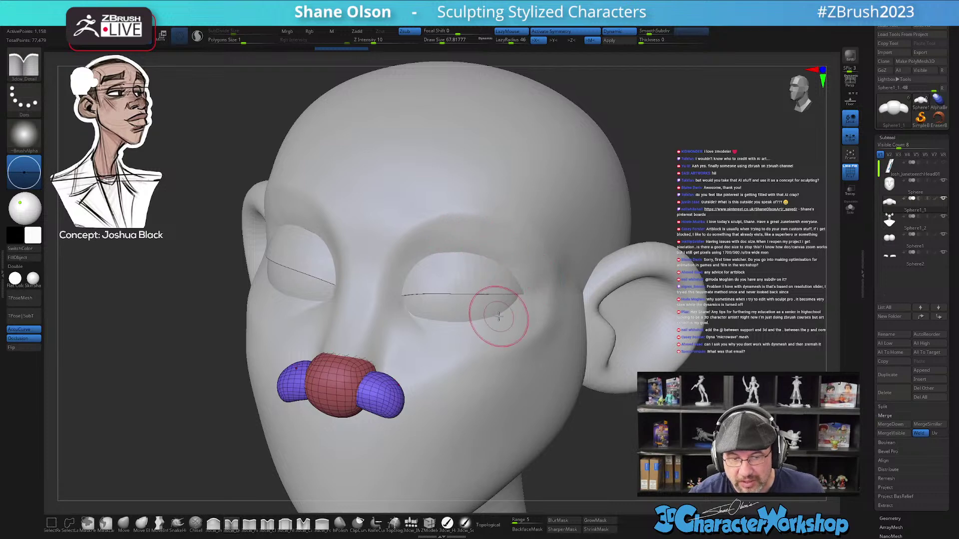
right_drag(491, 375, 496, 396)
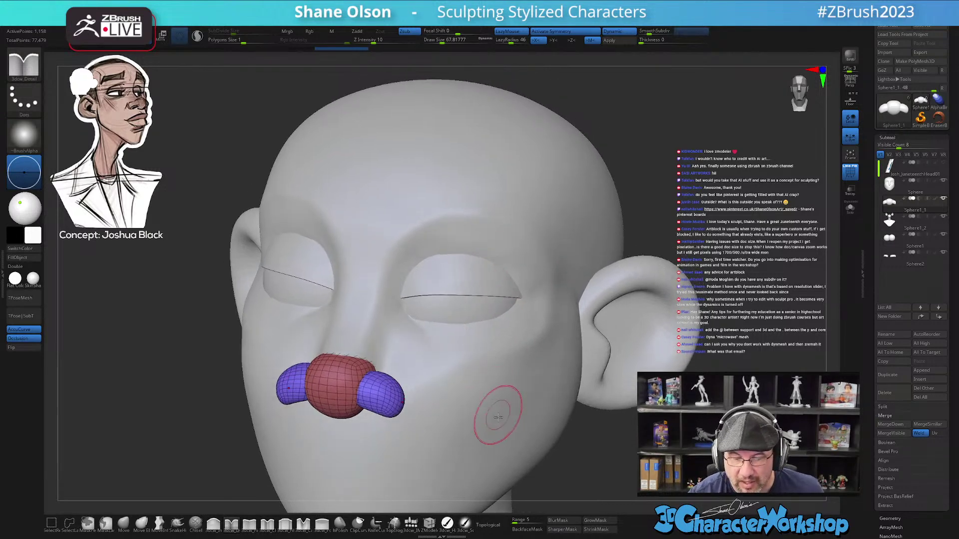
right_drag(611, 377, 652, 340)
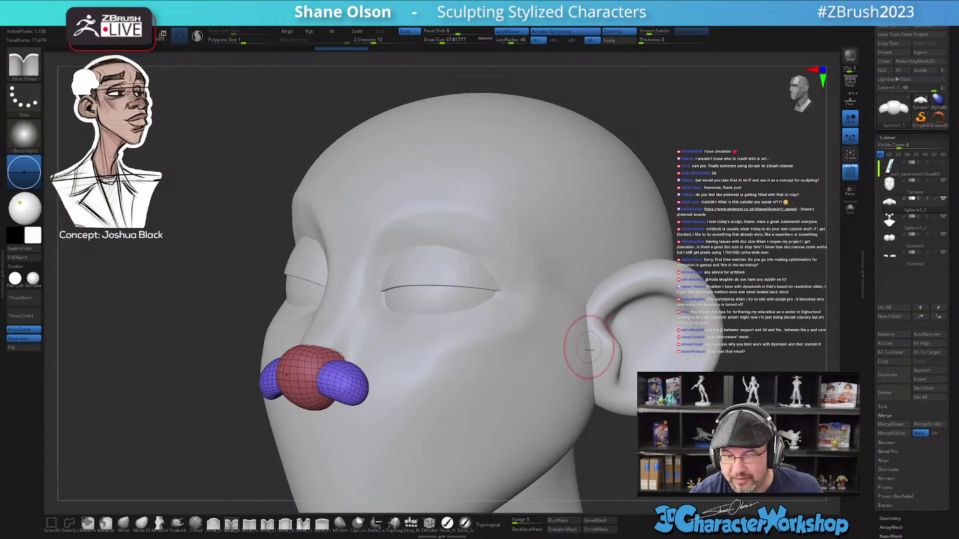
right_drag(618, 393, 632, 397)
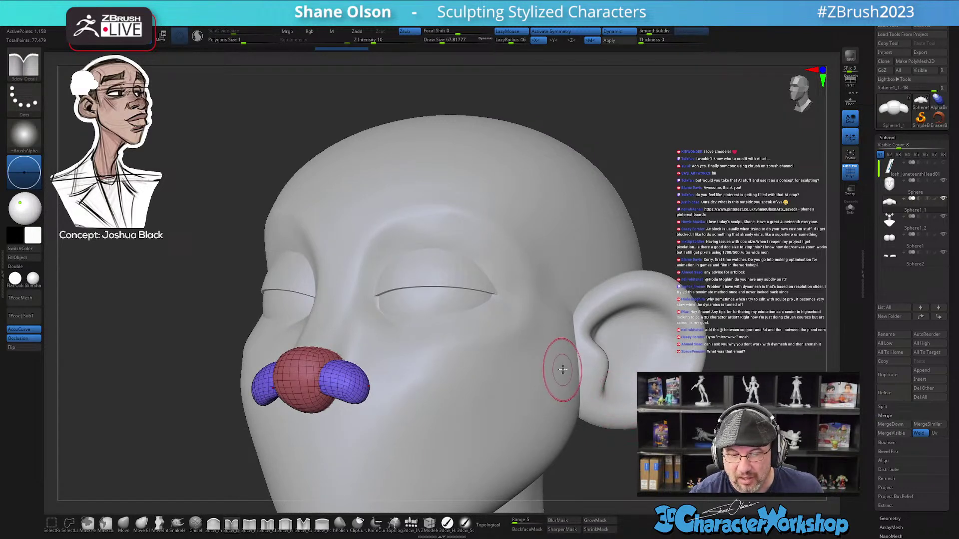
mouse_move(417, 392)
right_down()
mouse_move(396, 359)
mouse_move(434, 382)
mouse_move(445, 337)
right_up()
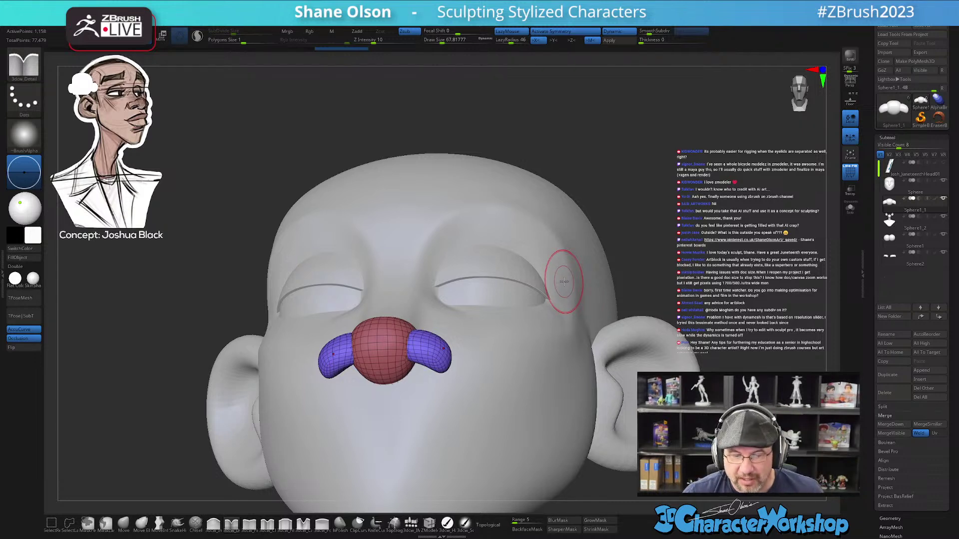
right_drag(564, 281, 472, 364)
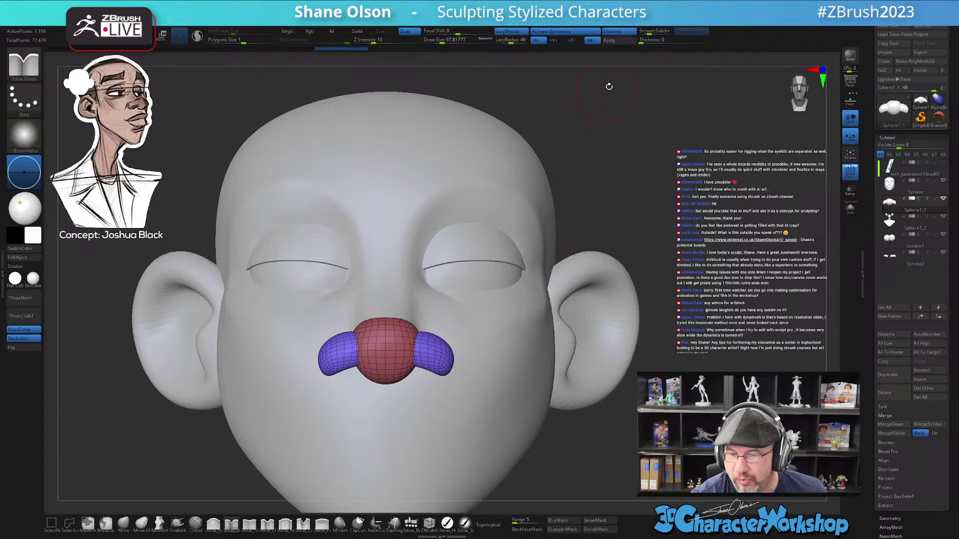
- Apply the nose subtool's dynamic subdivision as real geometry and delete its lower subdivision levels
click(612, 42)
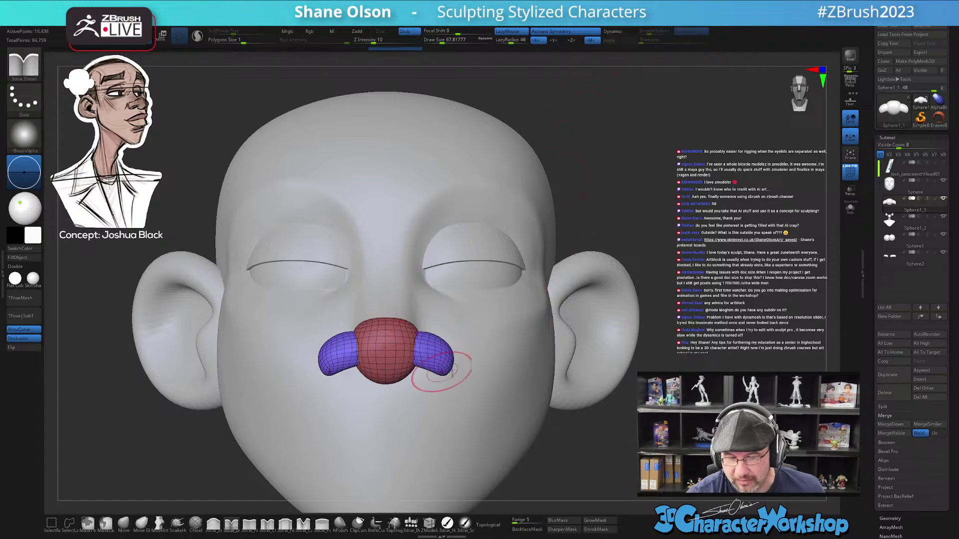
drag(653, 418, 610, 403)
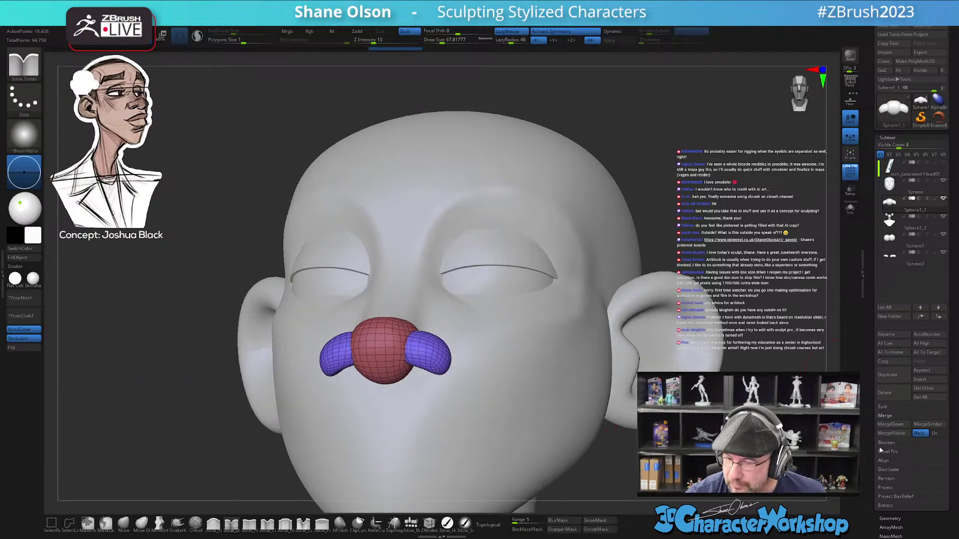
click(890, 518)
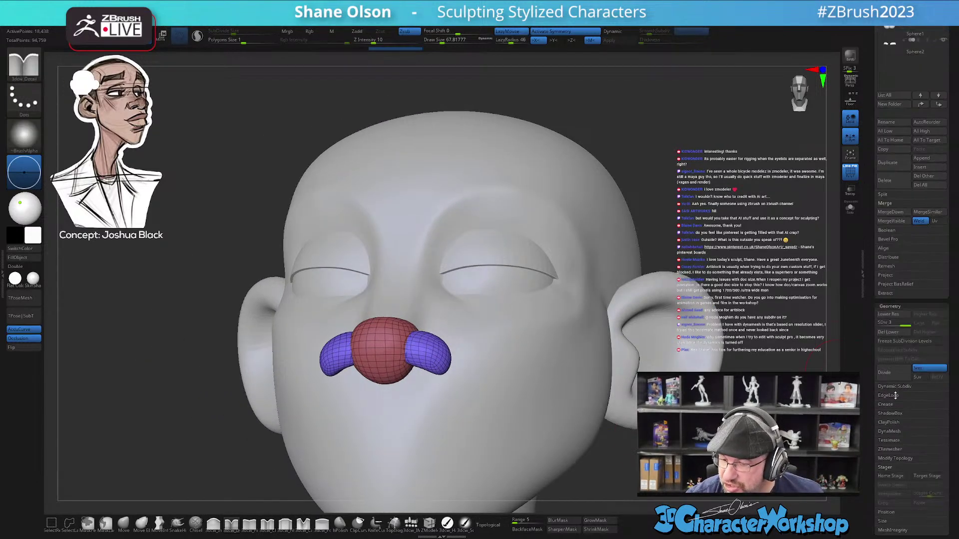
click(893, 334)
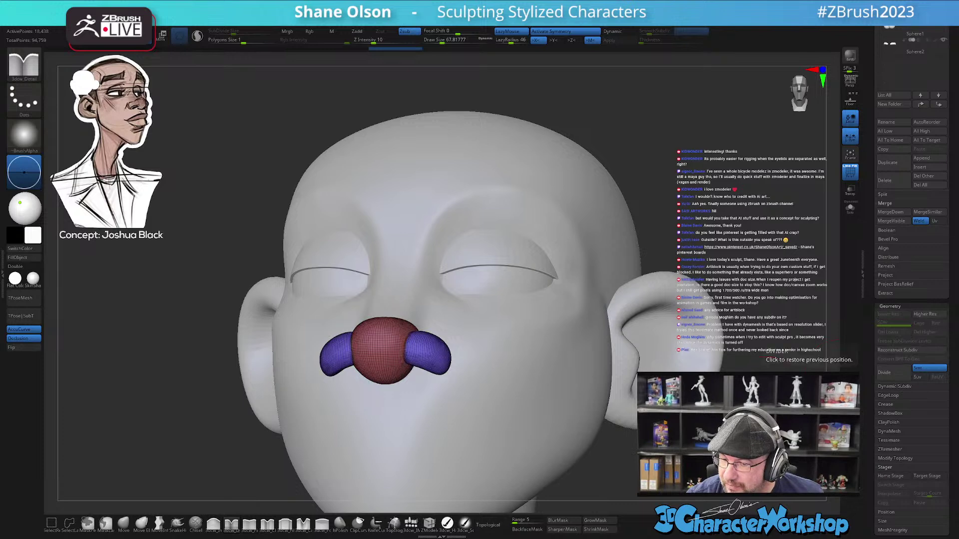
- Set the nose's polygon size to about 0.29 and weld its points
drag(220, 365, 432, 377)
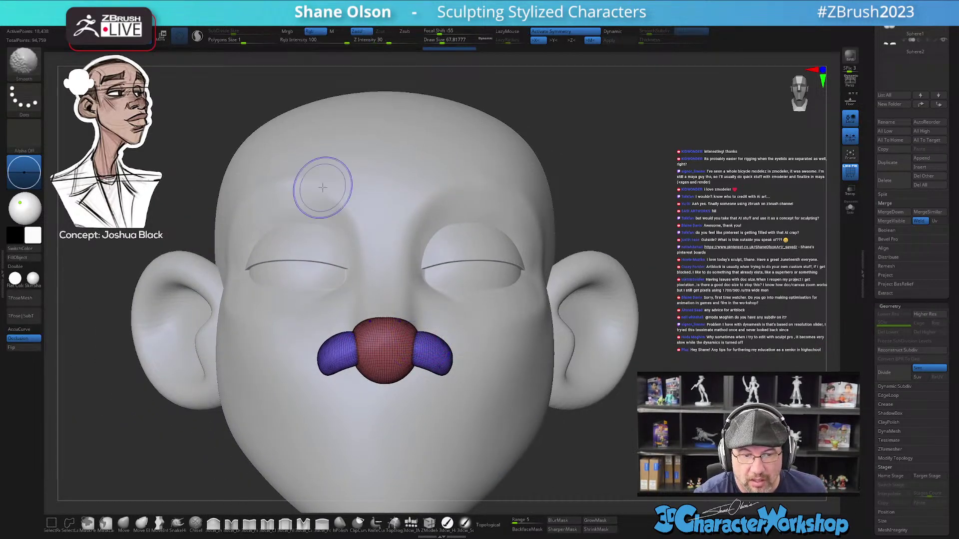
drag(243, 42, 235, 41)
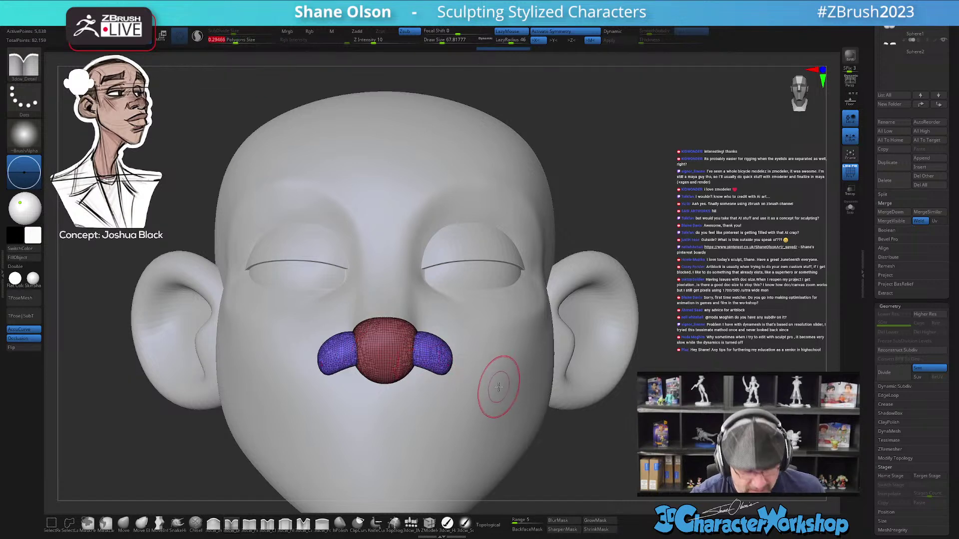
key(space)
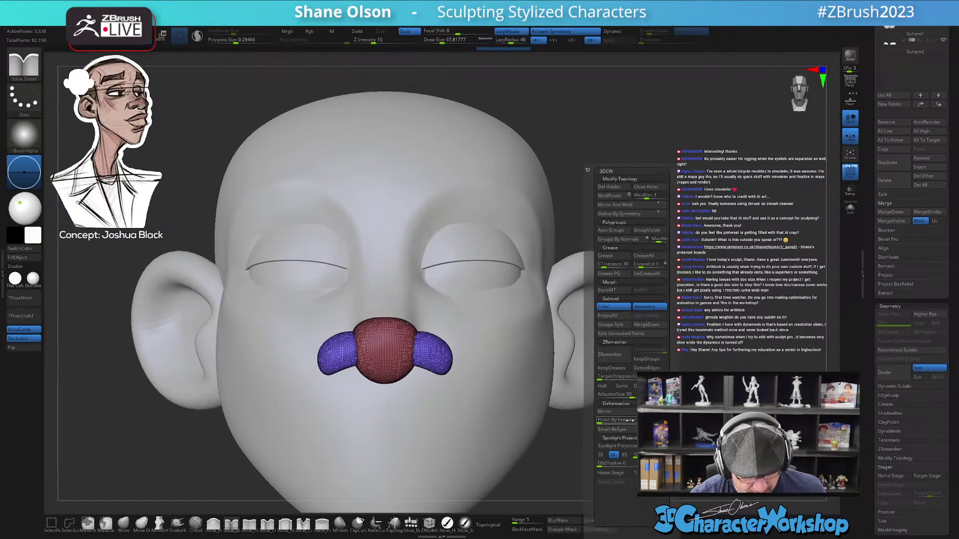
click(613, 195)
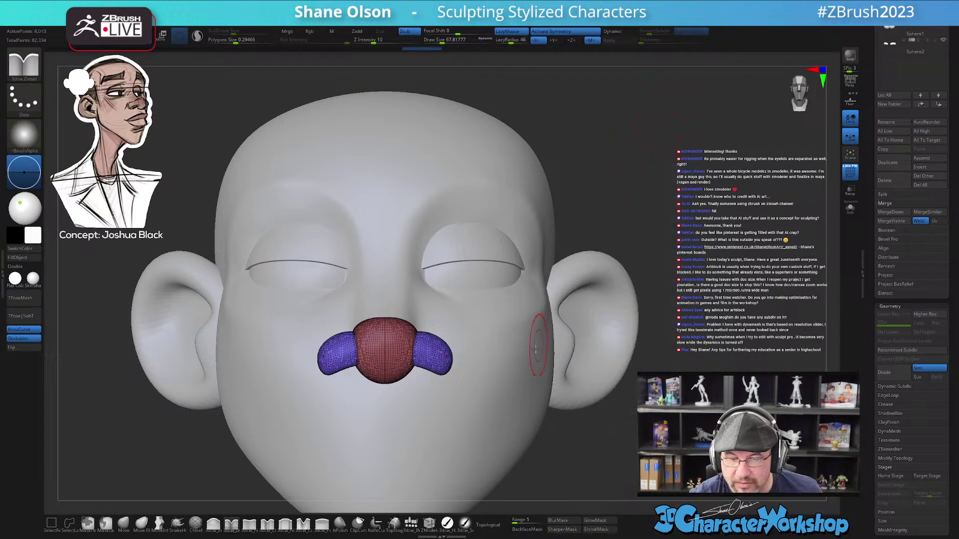
- Turn off symmetry, centre the transform gizmo on the nose mesh and reset the gizmo's orientation
alt+right_drag(477, 373, 436, 317)
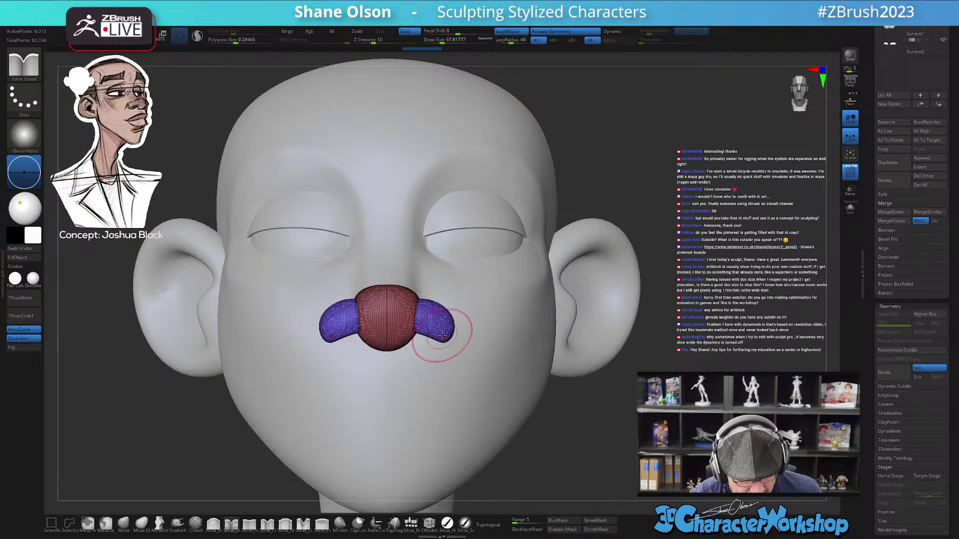
key(w)
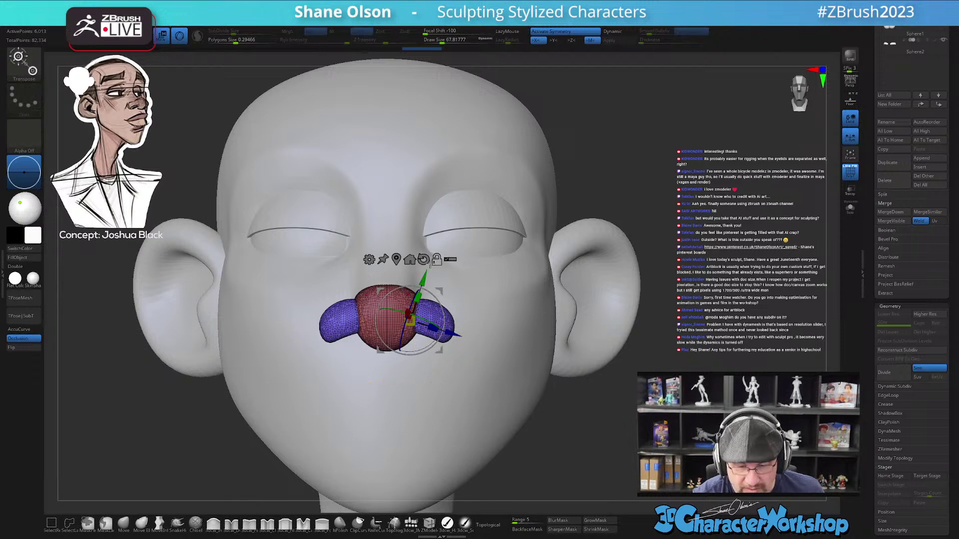
key(x)
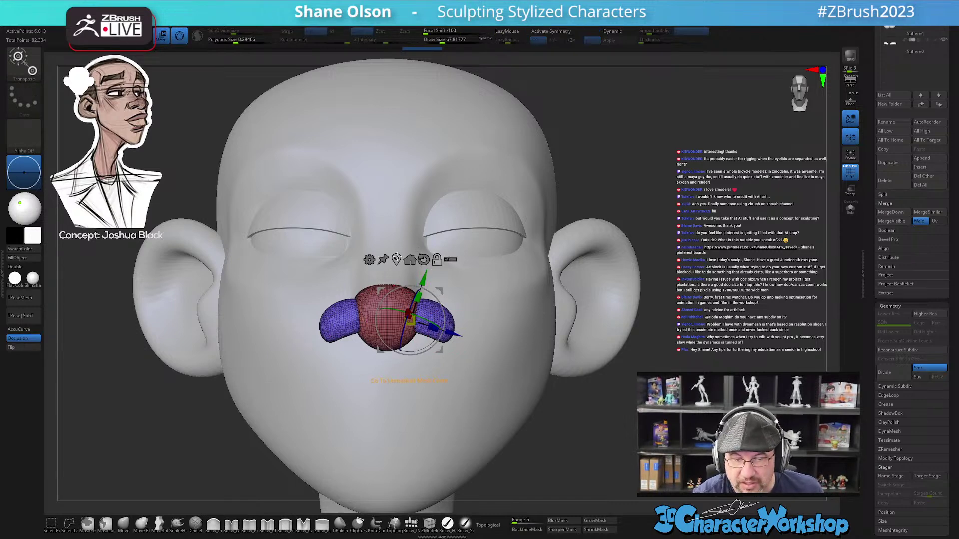
click(405, 259)
click(401, 255)
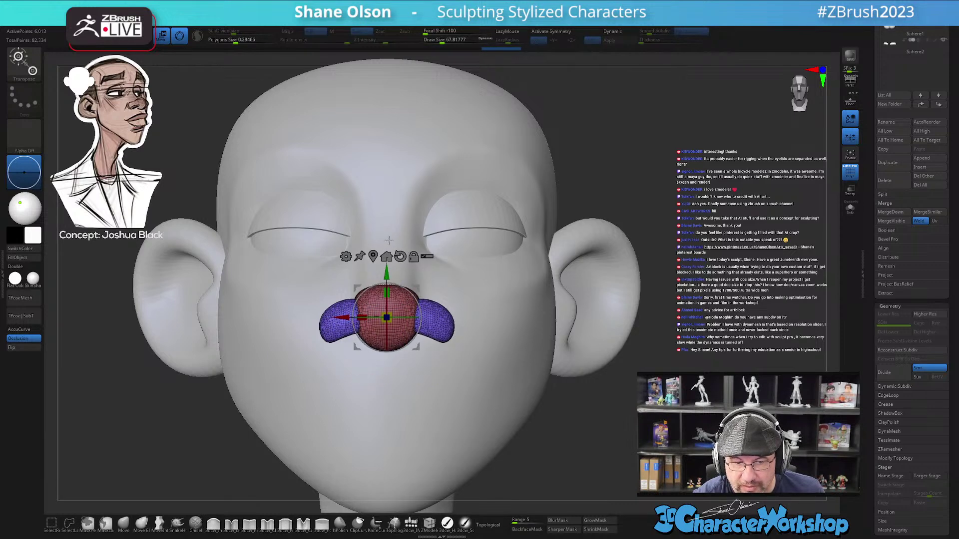
- Fuse the nose ball and the two nostril wings with Remesh By Union and accept the result
click(345, 257)
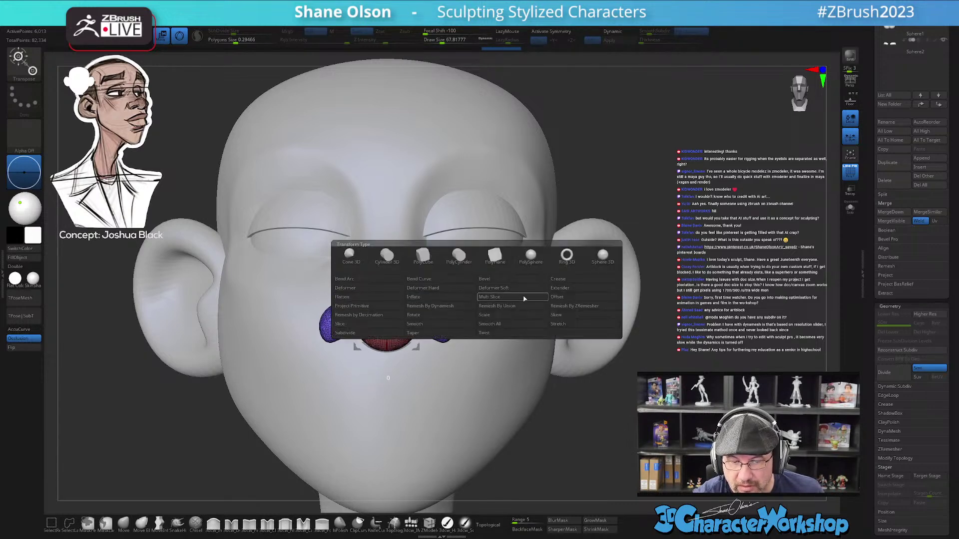
click(513, 306)
drag(492, 338, 540, 340)
click(352, 256)
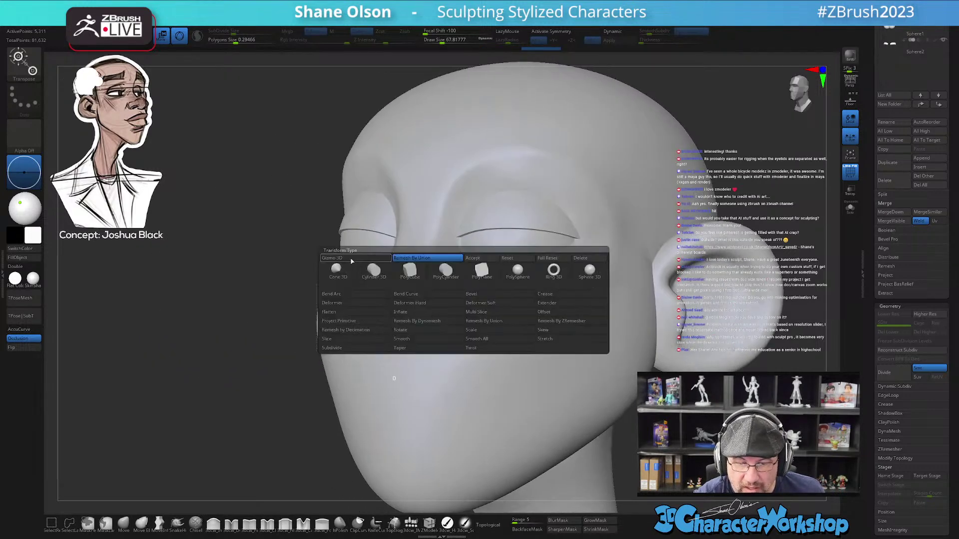
click(490, 260)
drag(505, 320, 474, 320)
ctrl+right_drag(473, 320, 477, 335)
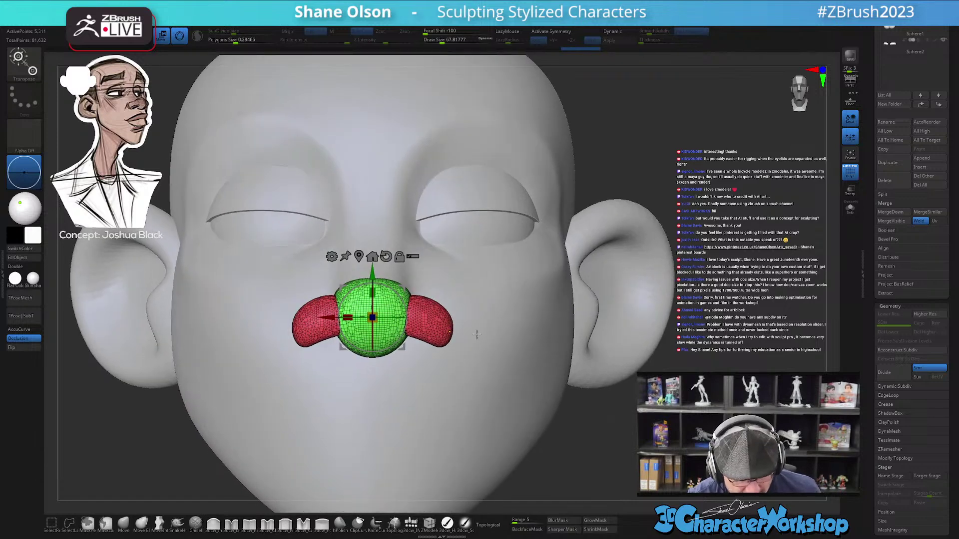
- Smooth the seams between the nose ball and wings with symmetry and Sculptris Pro on, using a draw size of about 46
key(q)
right_drag(473, 345, 467, 359)
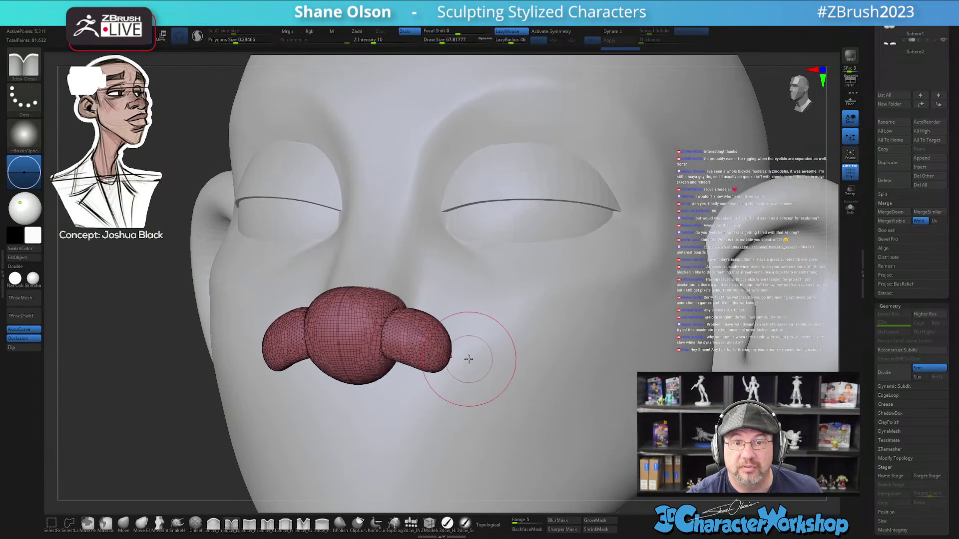
key(s)
drag(403, 333, 400, 334)
key(x)
shift+right_drag(402, 342, 398, 317)
key(shift)
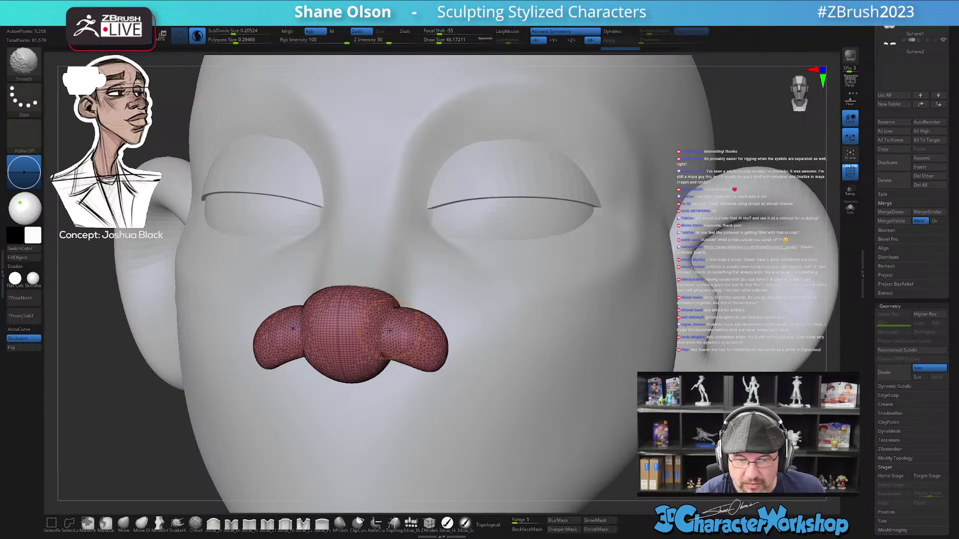
shift+drag(389, 313, 399, 299)
mouse_move(399, 300)
right_down()
mouse_move(384, 320)
mouse_move(424, 295)
mouse_move(411, 288)
mouse_move(411, 350)
right_up()
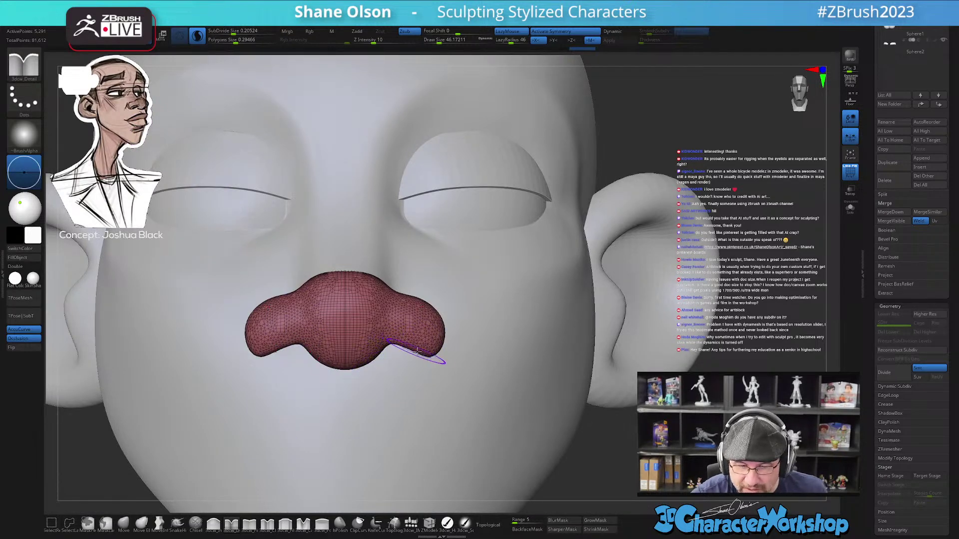
right_drag(414, 334, 442, 349)
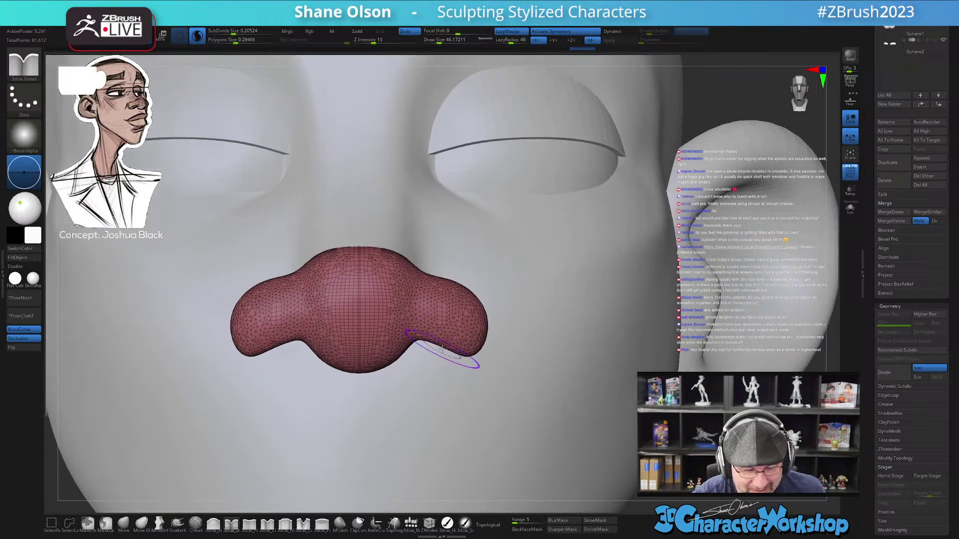
- Switch to the Move brush and isolate the nose in Solo mode, seen from its underside
click(123, 523)
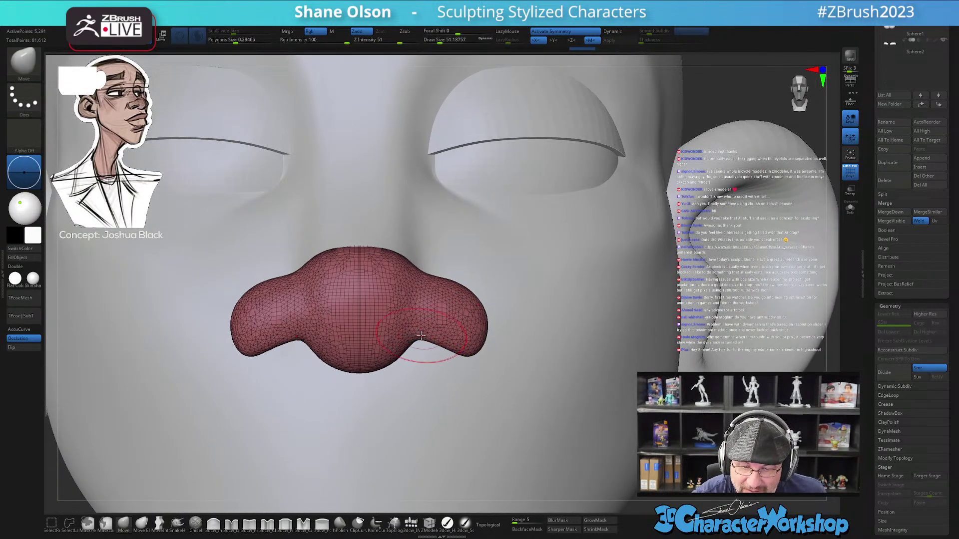
right_drag(421, 338, 477, 396)
click(849, 207)
mouse_move(529, 414)
right_down()
mouse_move(491, 360)
mouse_move(463, 407)
mouse_move(439, 403)
right_up()
mouse_move(439, 403)
shift+mouse_down()
mouse_move(434, 419)
mouse_move(439, 402)
mouse_move(385, 438)
shift+mouse_up()
right_drag(472, 435, 446, 383)
- Reduce the draw size to about 35 and shape symmetrical nostril hollows in the nose's underside with the Move brush
key(s)
drag(447, 383, 443, 383)
right_drag(443, 384, 454, 385)
drag(453, 384, 438, 378)
right_drag(437, 379, 463, 408)
mouse_move(449, 385)
mouse_down()
mouse_move(450, 363)
mouse_move(439, 378)
mouse_up()
mouse_move(440, 379)
right_down()
mouse_move(445, 397)
mouse_move(426, 379)
right_up()
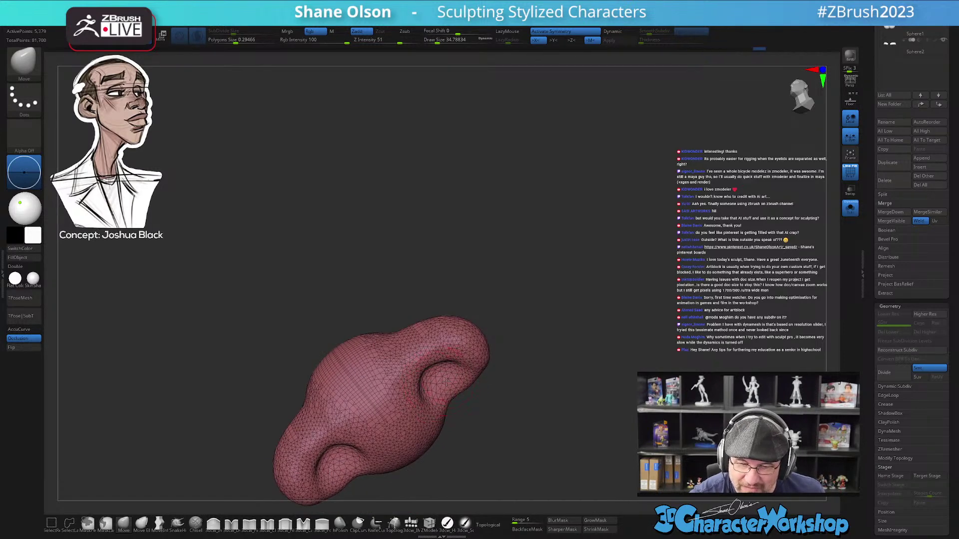
- Turn off Solo mode to show the head again and check the nostrils from below
click(850, 208)
mouse_move(517, 346)
right_down()
mouse_move(503, 385)
mouse_move(441, 361)
mouse_move(455, 342)
right_up()
right_drag(423, 384, 473, 403)
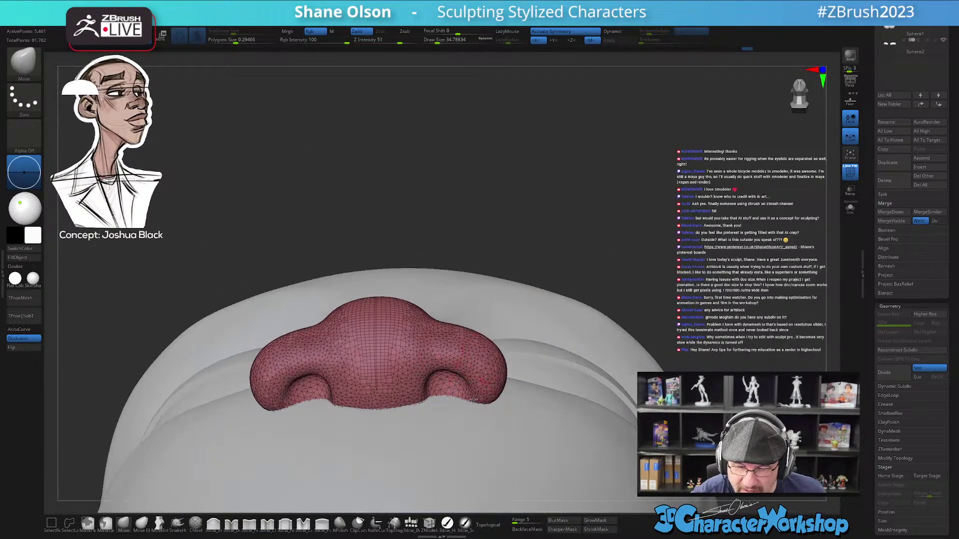
- Increase the draw size to about 54 and smooth the nose wings and the transition to the nose ball
mouse_move(449, 368)
right_down()
mouse_move(449, 322)
mouse_move(481, 381)
mouse_move(480, 403)
mouse_move(489, 392)
mouse_move(479, 390)
right_up()
key(bracketright)
key(bracketright)
mouse_move(441, 379)
shift+mouse_down()
mouse_move(436, 386)
mouse_move(455, 393)
shift+mouse_up()
right_drag(476, 364, 411, 375)
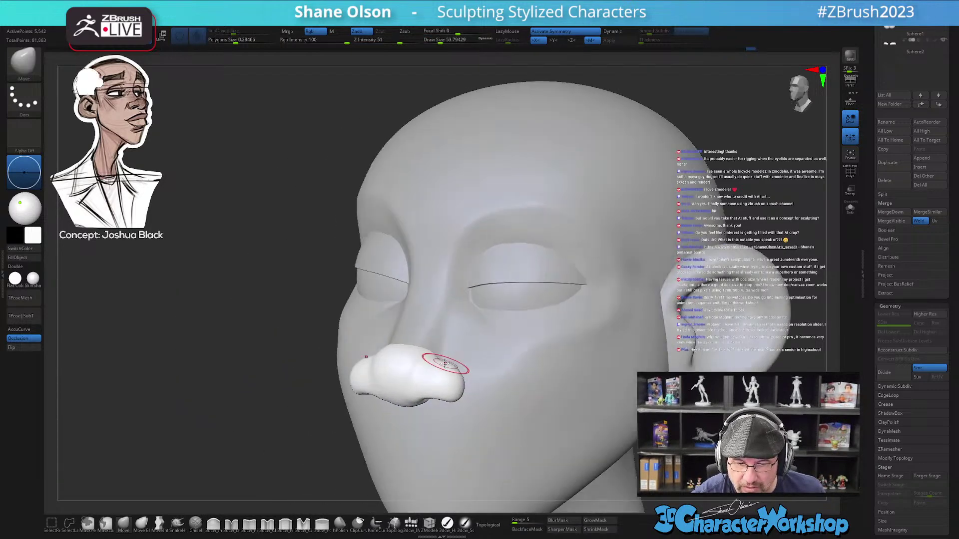
shift+drag(433, 362, 436, 364)
right_drag(462, 339, 409, 345)
right_drag(440, 393, 456, 392)
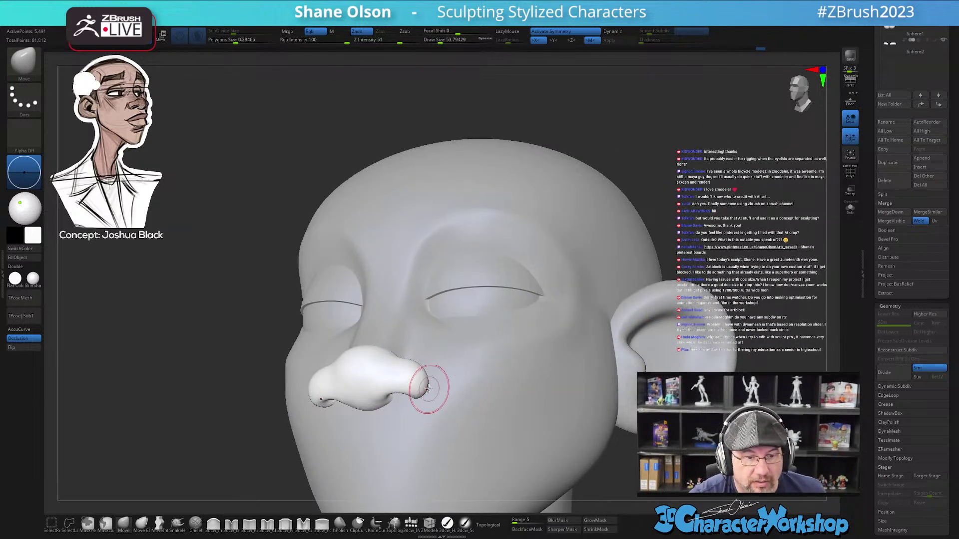
mouse_move(398, 368)
right_down()
mouse_move(420, 359)
mouse_move(399, 382)
mouse_move(406, 385)
right_up()
- Pinch a symmetrical crease along the nose's lower edge, from the tip out toward the wings, with the pinch brush
click(251, 523)
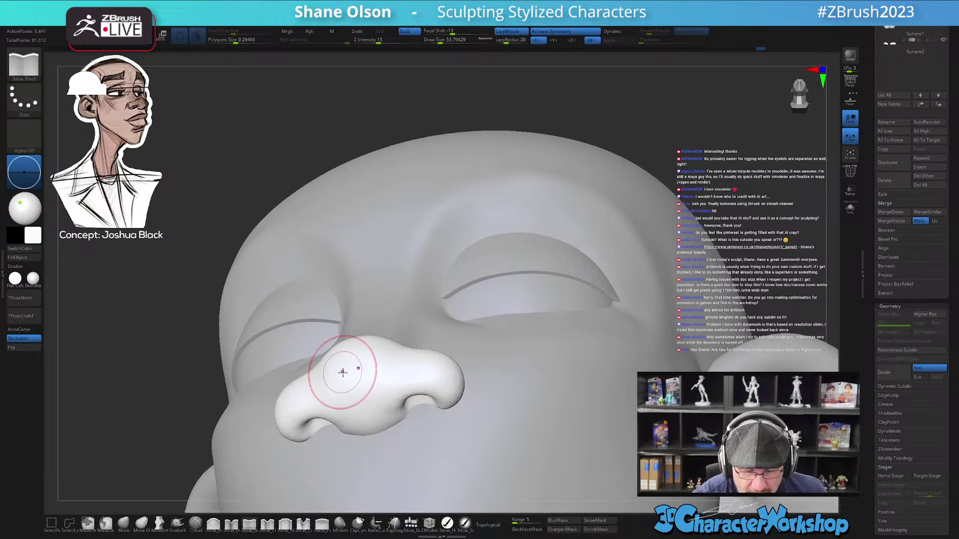
mouse_move(349, 379)
right_down()
mouse_move(406, 385)
mouse_move(392, 370)
mouse_move(398, 279)
right_up()
mouse_move(399, 280)
mouse_down()
mouse_move(372, 315)
mouse_move(373, 338)
mouse_up()
drag(365, 424, 367, 431)
mouse_move(423, 396)
right_down()
mouse_move(429, 385)
mouse_move(420, 397)
right_up()
key(s)
drag(419, 391, 413, 392)
- Turn on the polyframe display, reduce the draw size to about 12 and smooth the pinched crease along the nose
key(shift+f)
ctrl+right_drag(406, 354, 375, 418)
ctrl+right_drag(374, 364, 385, 377)
key(s)
mouse_move(392, 374)
mouse_down()
mouse_move(377, 298)
mouse_move(425, 251)
mouse_up()
key(s)
shift+drag(389, 283, 363, 407)
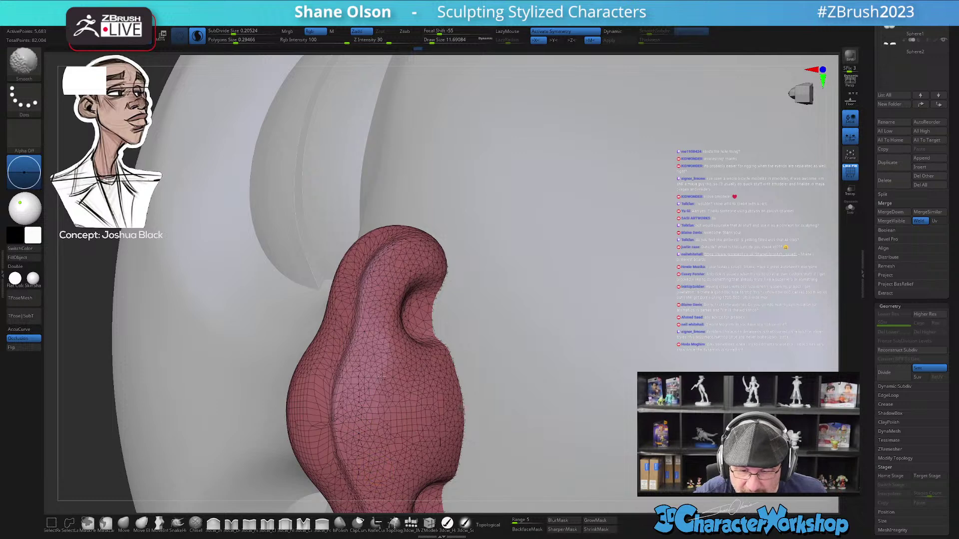
- Soften the rest of the crease around the wings with the Smooth brush and turn the polyframe display off
right_drag(398, 370, 449, 383)
mouse_move(368, 374)
shift+mouse_down()
mouse_move(373, 400)
mouse_move(381, 309)
shift+mouse_up()
mouse_move(387, 250)
right_down()
mouse_move(390, 285)
mouse_move(399, 260)
right_up()
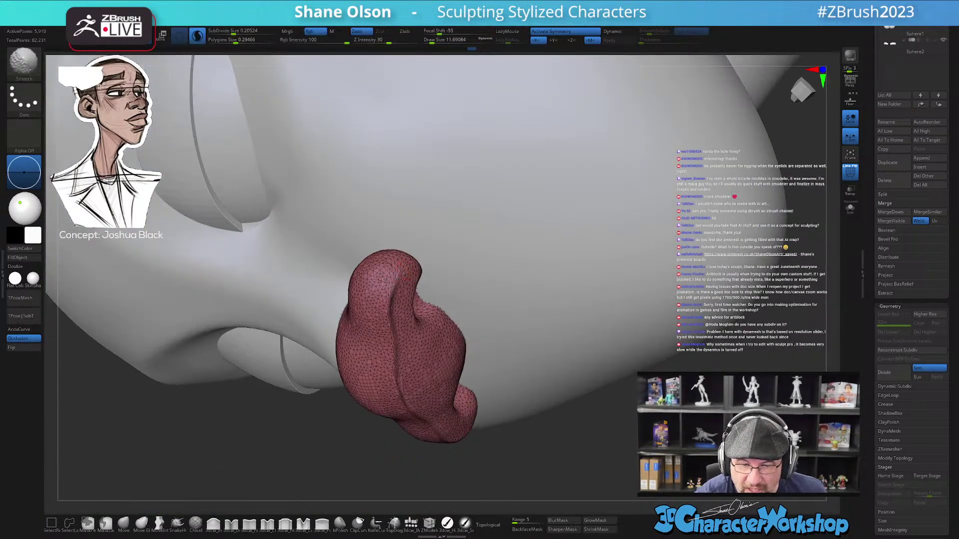
shift+drag(400, 259, 392, 255)
right_drag(420, 355, 427, 299)
right_drag(470, 329, 521, 242)
ctrl+right_drag(582, 330, 579, 250)
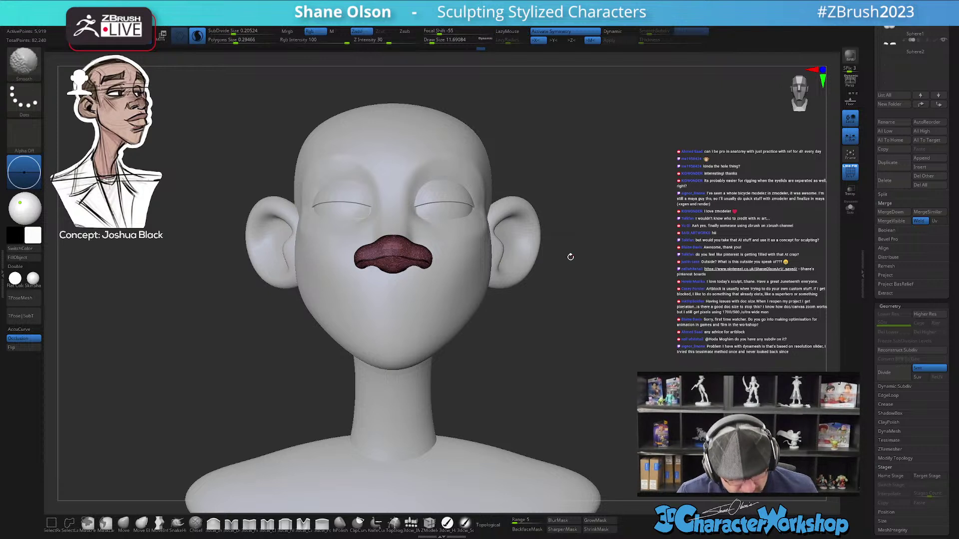
key(shift+f)
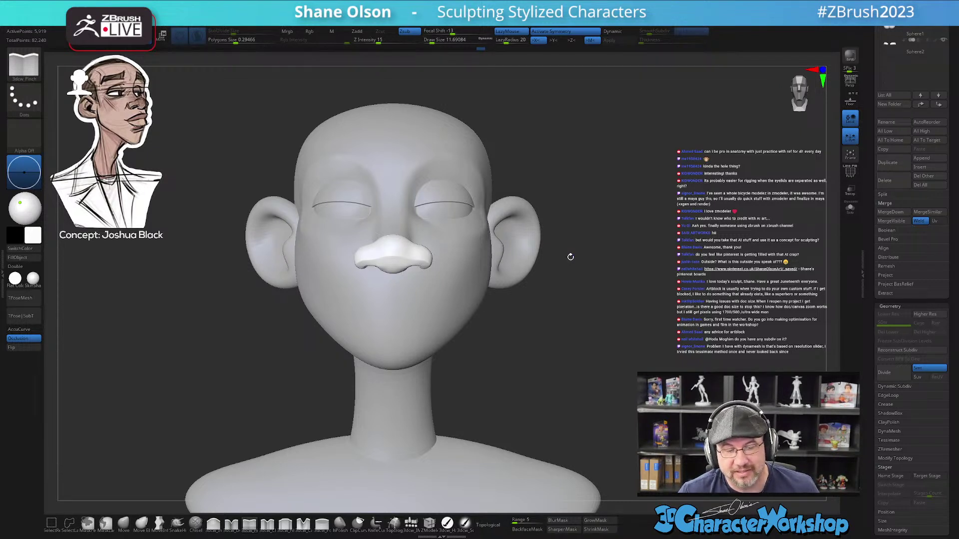
- Switch to the Move brush and adjust the top contour of the nose from the front at a draw size of about 62
mouse_move(535, 386)
mouse_down()
mouse_move(552, 353)
mouse_move(492, 407)
mouse_move(375, 468)
mouse_move(346, 418)
mouse_move(341, 439)
mouse_move(330, 409)
mouse_up()
key(s)
right_drag(437, 304, 430, 294)
mouse_move(405, 332)
mouse_down()
mouse_move(382, 329)
mouse_move(390, 326)
mouse_up()
mouse_move(390, 326)
right_down()
mouse_move(424, 291)
mouse_move(412, 301)
mouse_move(416, 343)
mouse_move(391, 253)
mouse_move(384, 322)
right_up()
click(124, 522)
key(s)
drag(384, 322, 386, 318)
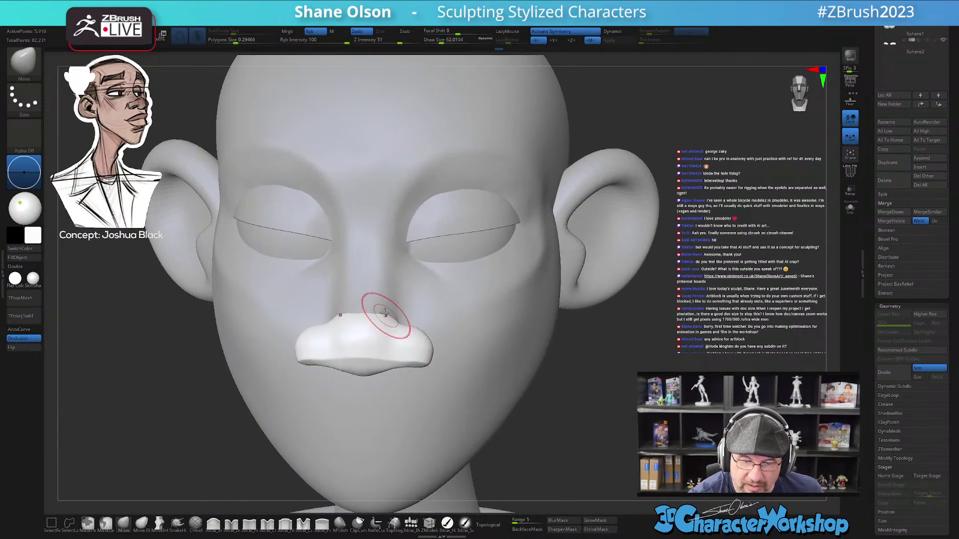
- Reduce the draw size to about 35, refine the nose's contour where tip and wings meet, and smooth its surface
right_drag(385, 296, 399, 316)
key(s)
drag(400, 316, 387, 318)
right_drag(406, 306, 379, 343)
key(shift)
mouse_move(377, 348)
shift+mouse_down()
mouse_move(399, 351)
mouse_move(325, 332)
shift+mouse_up()
mouse_move(379, 342)
shift+right_down()
mouse_move(422, 327)
mouse_move(458, 343)
shift+right_up()
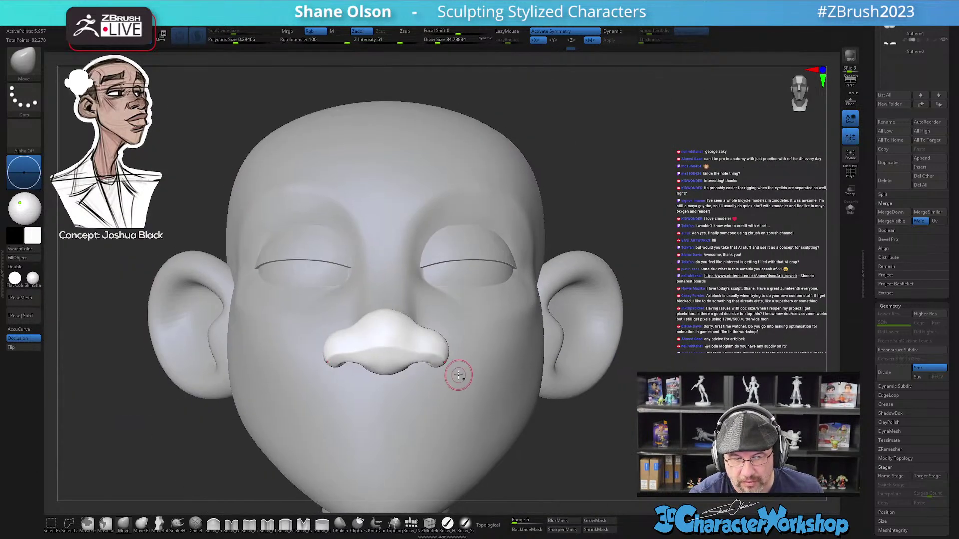
alt+right_drag(457, 375, 481, 316)
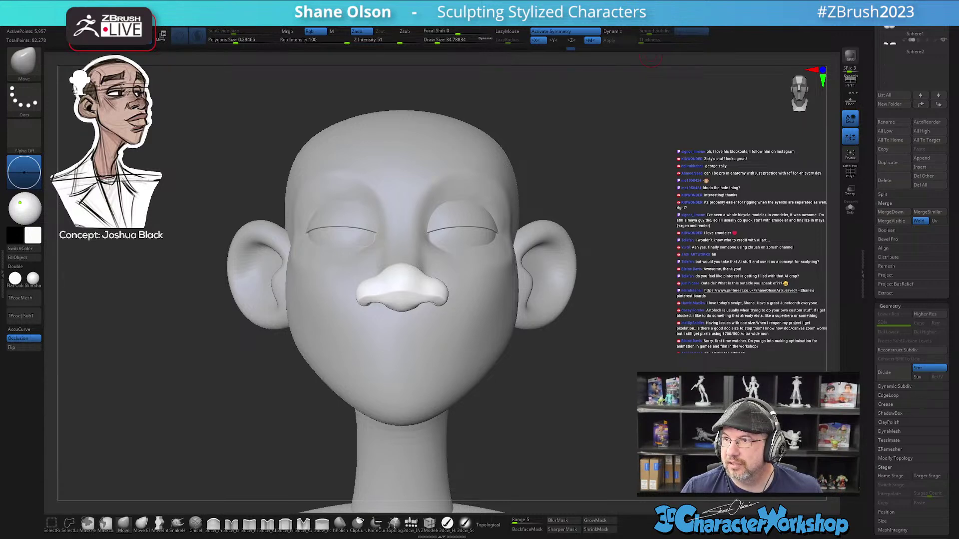
- Switch to the web browser and open the Stylized Anatomy Challenge in the 3D Character Workshop course
drag(605, 0, 615, 77)
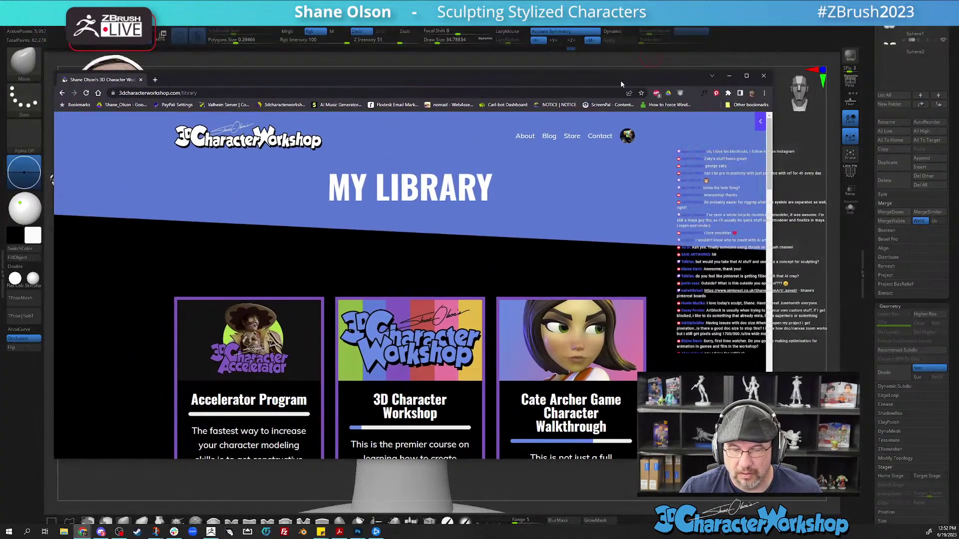
scroll(165, 249, down, 3)
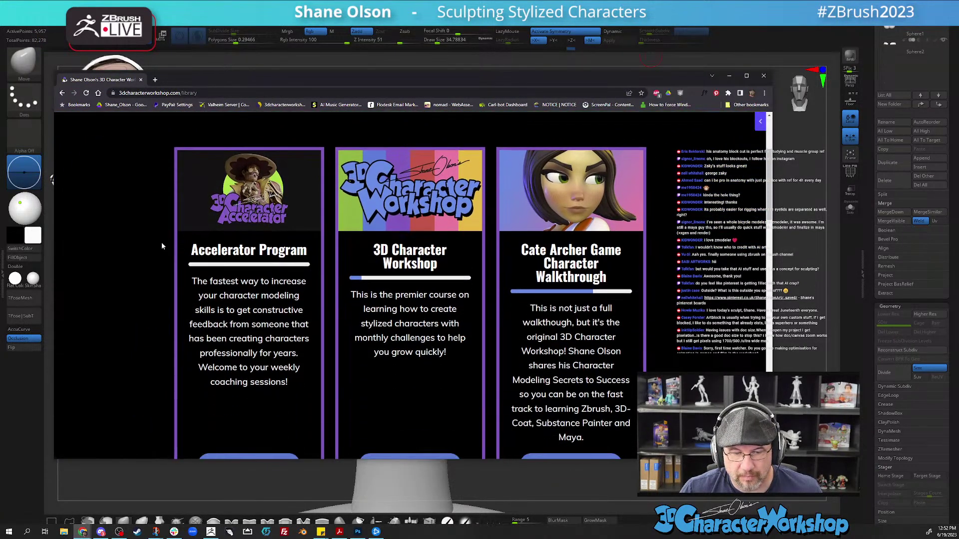
scroll(320, 234, up, 1)
click(482, 220)
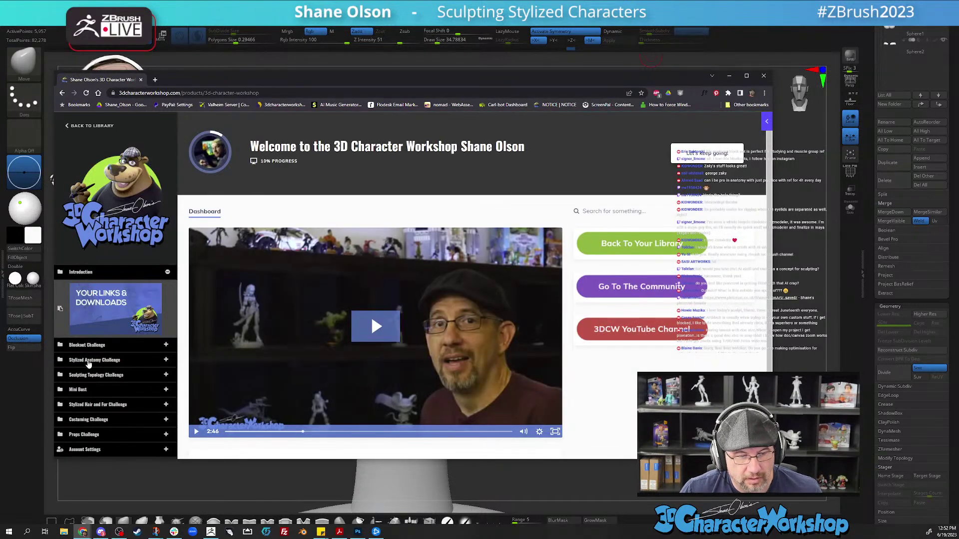
click(85, 361)
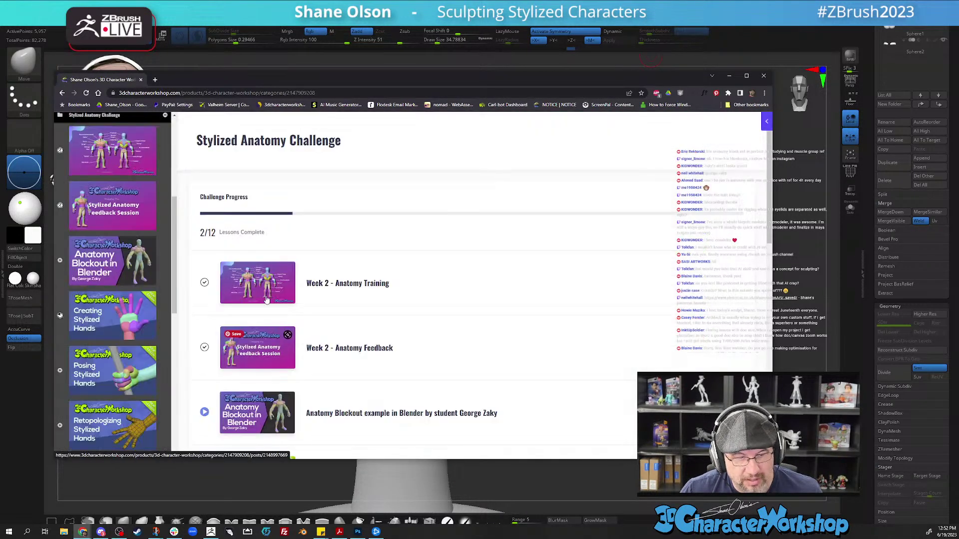
- Look through the Stylized Anatomy Challenge lessons and the Week 2 - Anatomy Training page, and minimize the browser
scroll(444, 285, down, 2)
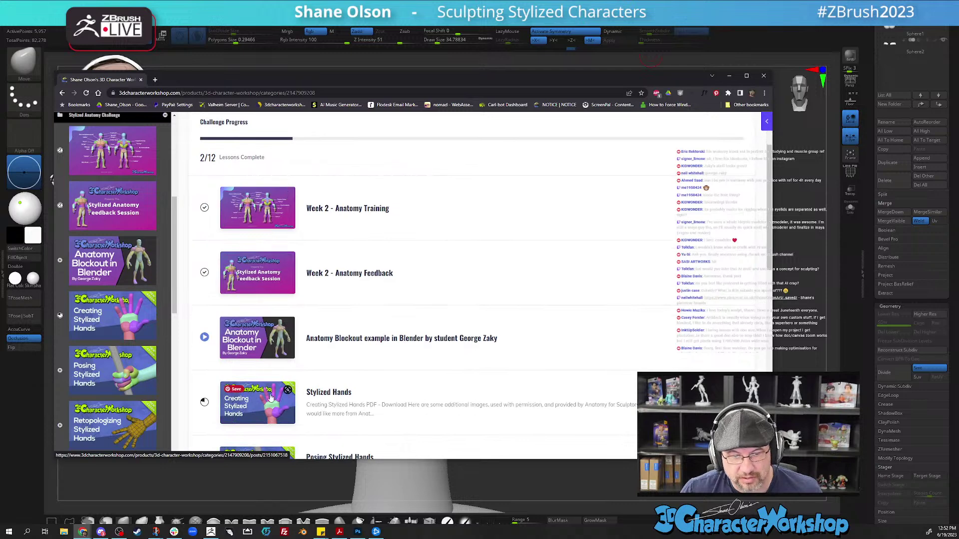
scroll(475, 356, down, 1)
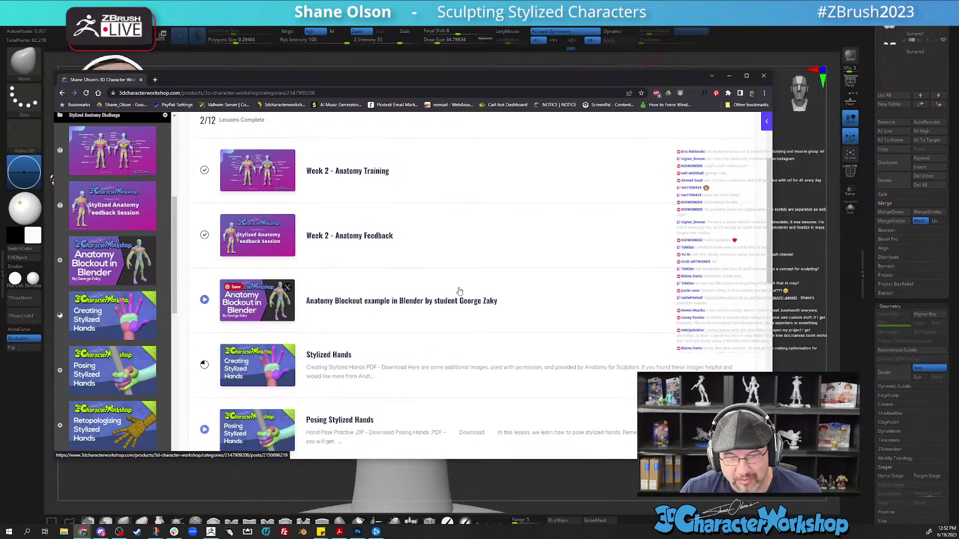
scroll(220, 312, down, 2)
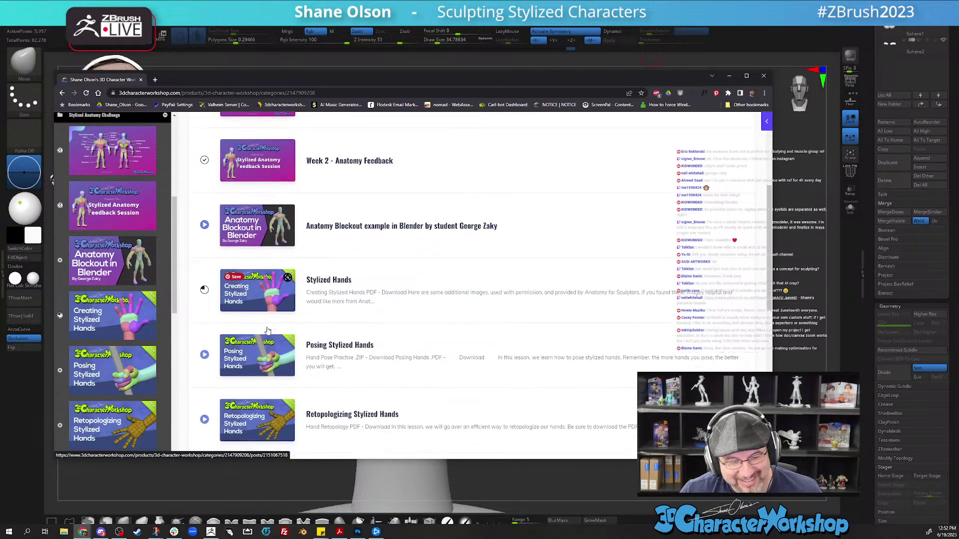
scroll(269, 299, down, 5)
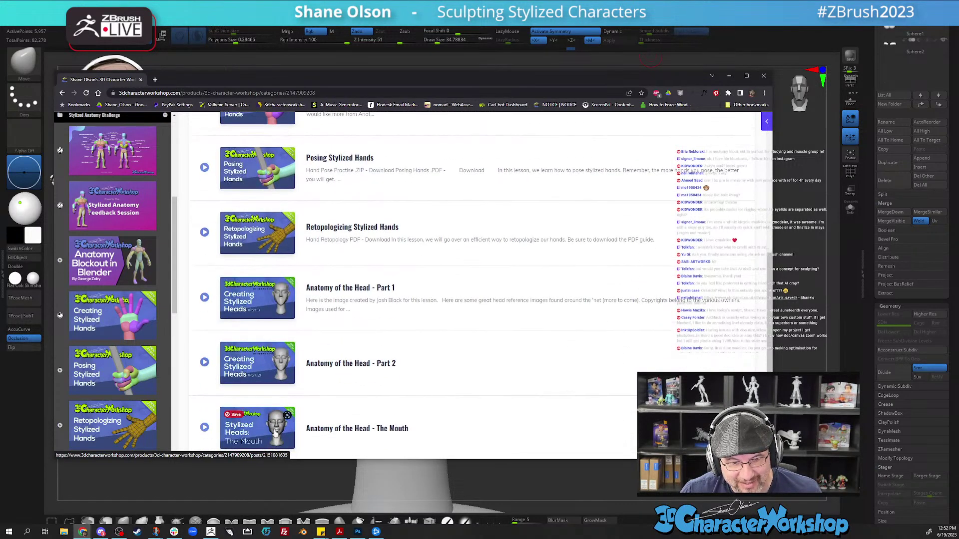
scroll(270, 240, up, 5)
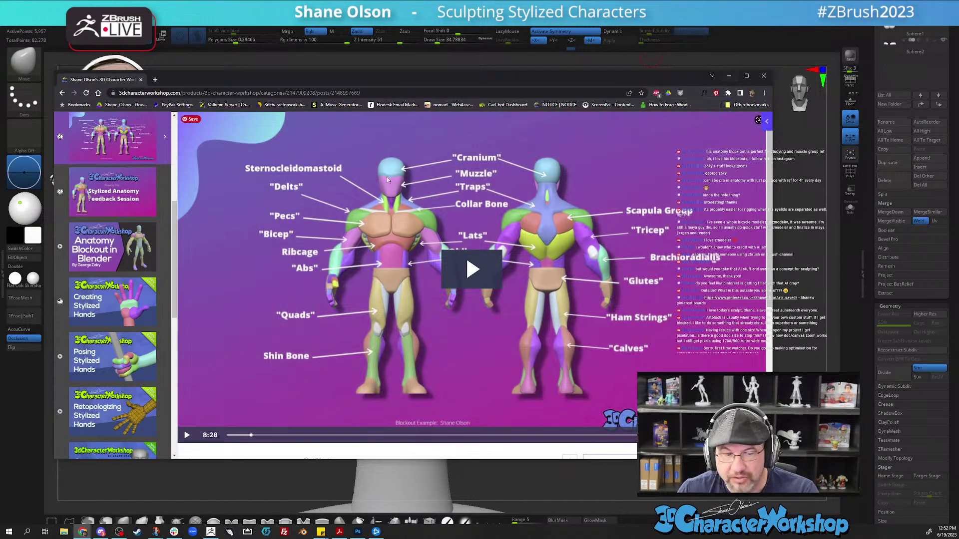
scroll(136, 255, down, 2)
scroll(137, 255, down, 6)
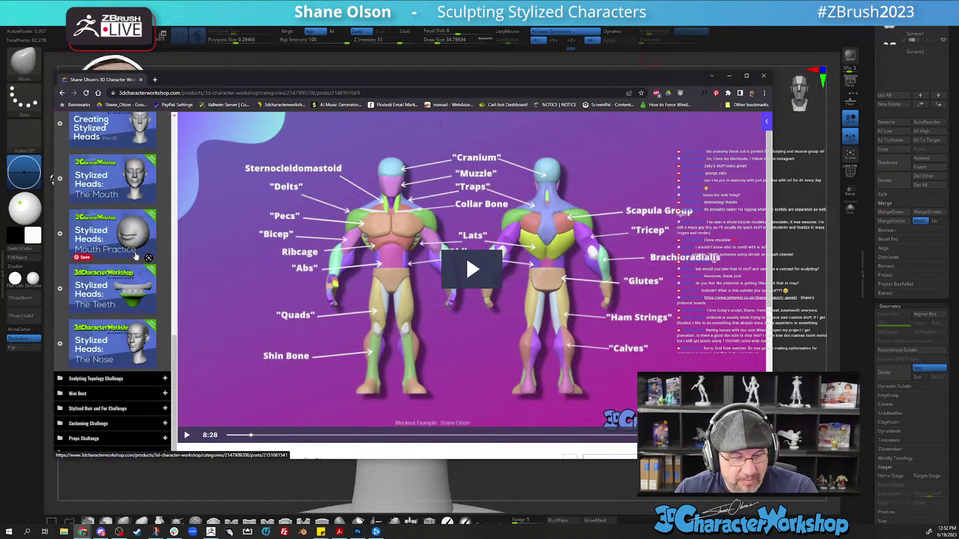
scroll(137, 255, up, 6)
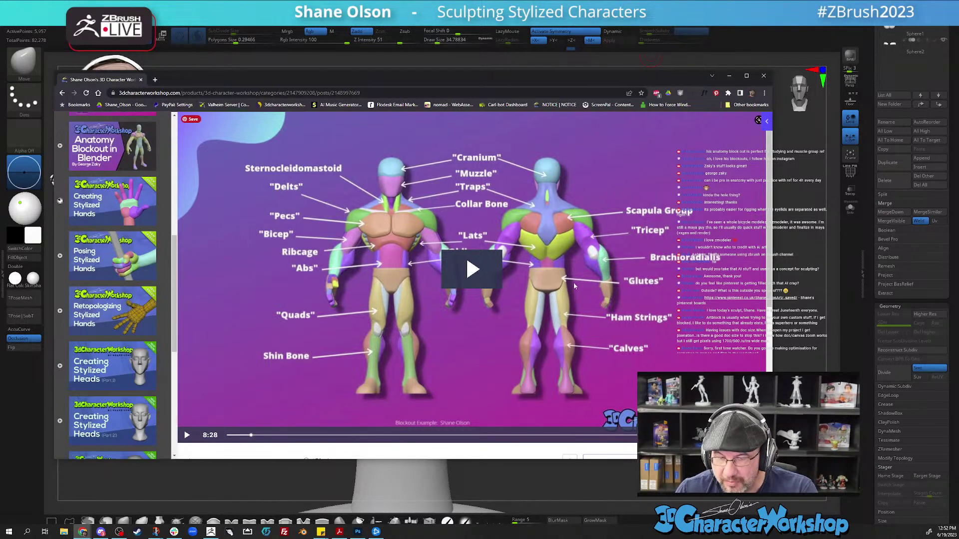
click(729, 75)
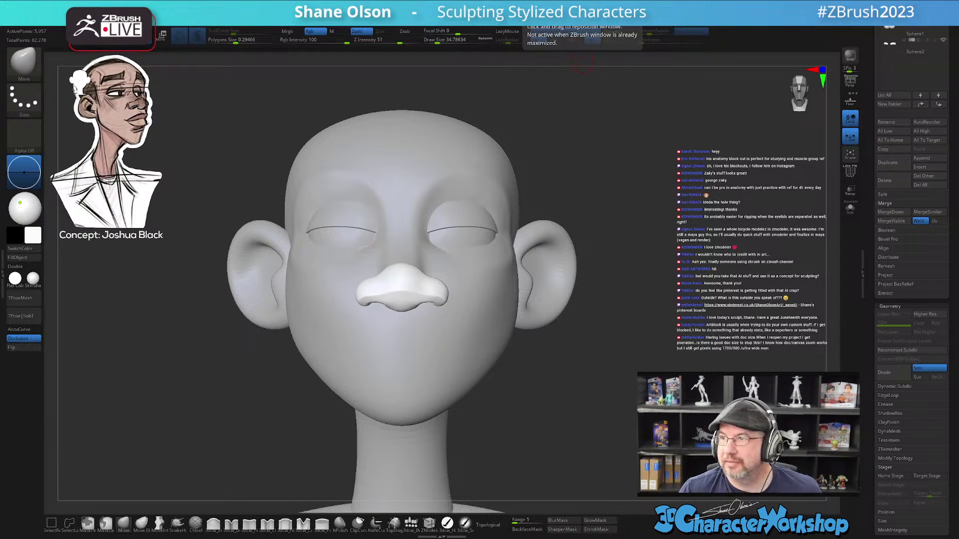
- Select the head mesh in ZBrush and raise the Move brush's draw size to about 104 for work around the jaw
click(646, 232)
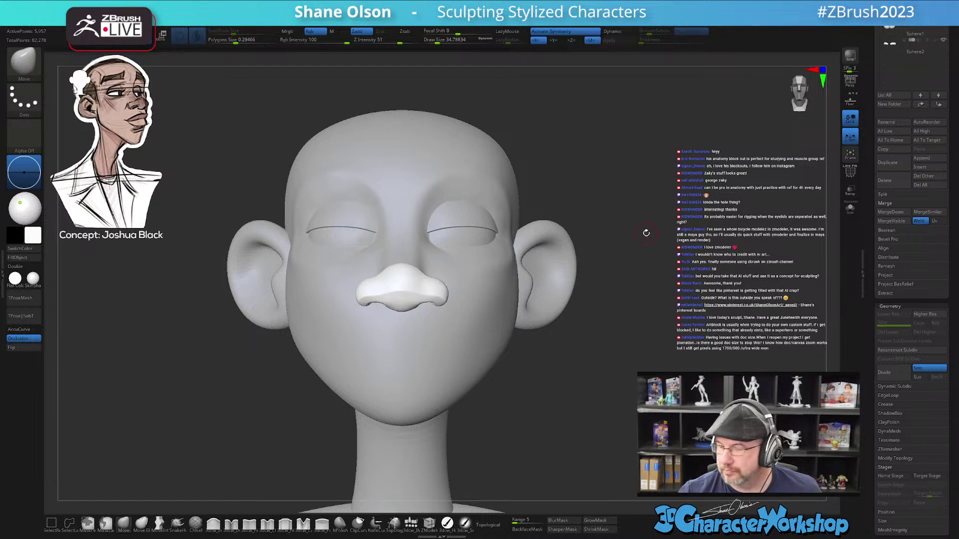
drag(588, 398, 586, 373)
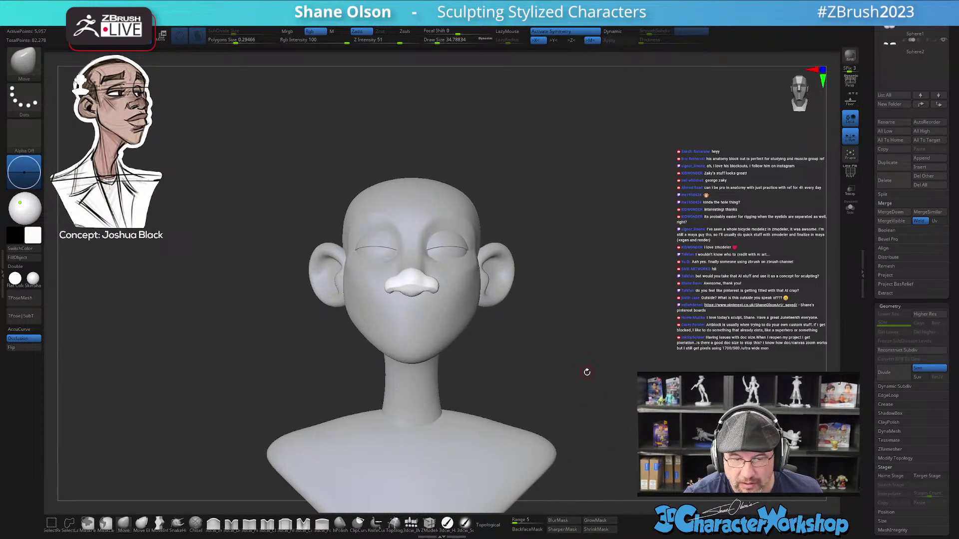
alt+click(469, 306)
drag(496, 315, 475, 312)
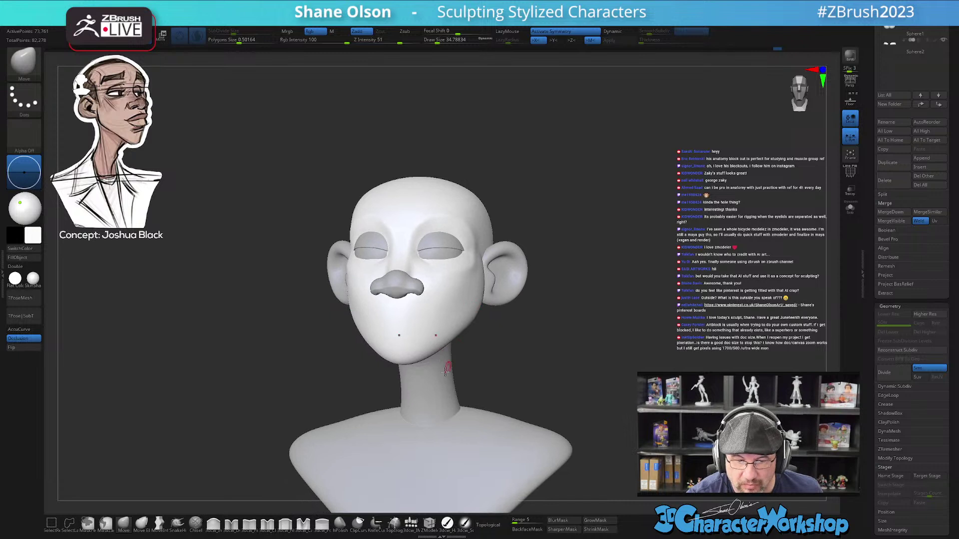
mouse_move(490, 352)
mouse_down()
mouse_move(484, 359)
mouse_move(484, 332)
mouse_up()
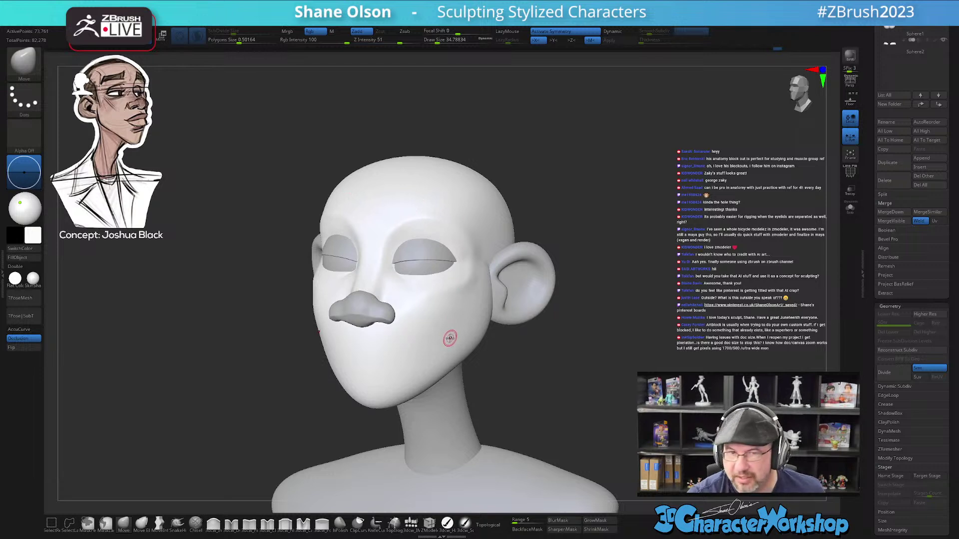
key(s)
drag(445, 327, 454, 328)
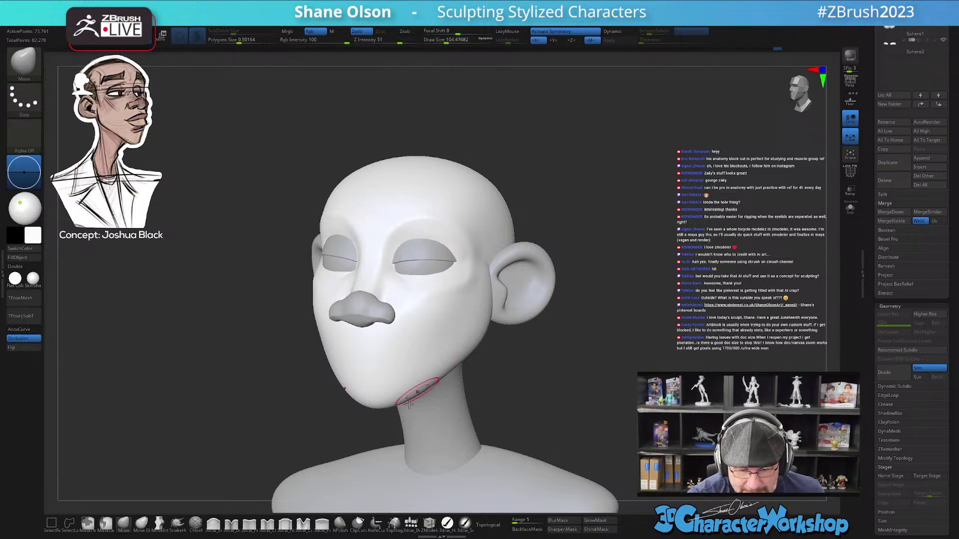
- Switch to the hPolish brush with Sculptris Pro off and flatten the side of the jaw at a draw size of about 197
click(339, 522)
key(s)
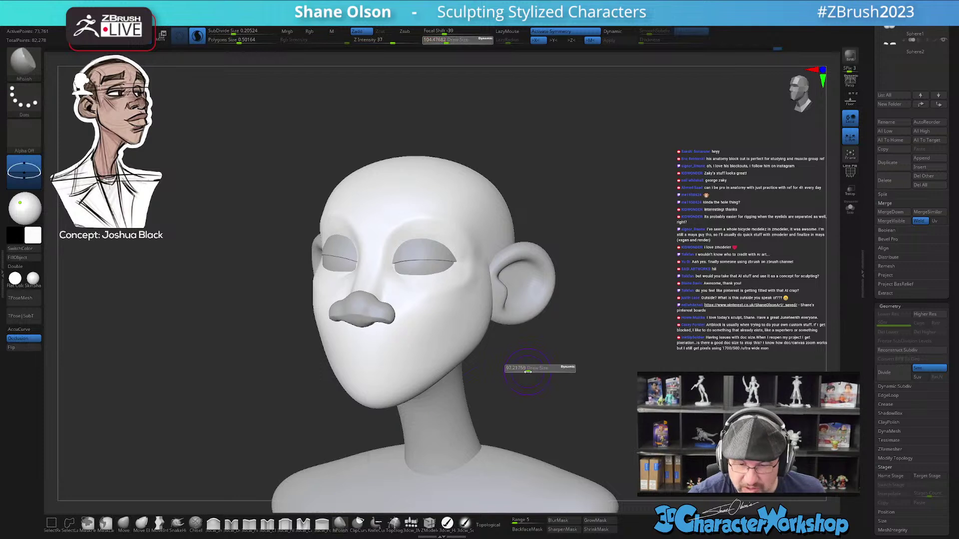
drag(534, 371, 536, 371)
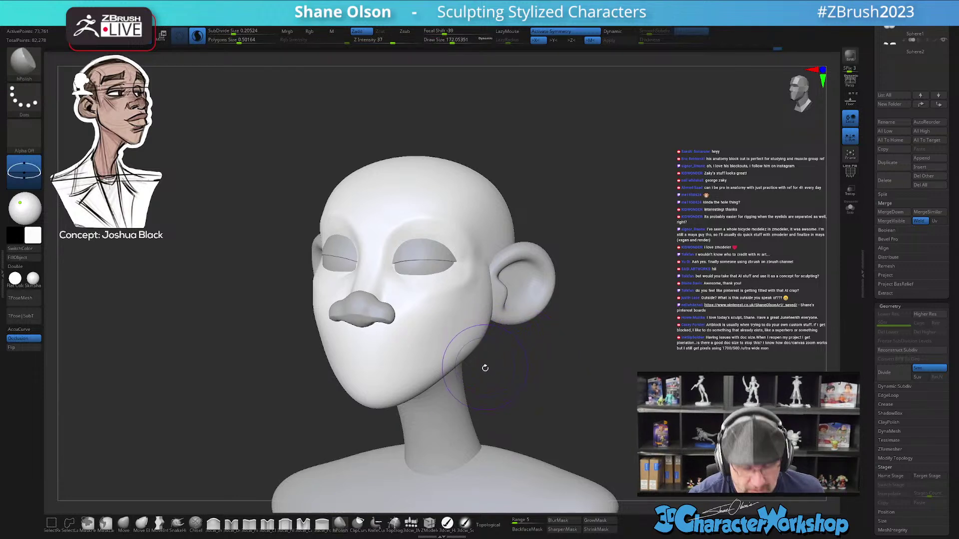
right_drag(492, 310, 466, 338)
key(s)
mouse_move(468, 310)
mouse_down()
mouse_move(478, 310)
mouse_move(415, 374)
mouse_up()
right_drag(444, 325, 445, 344)
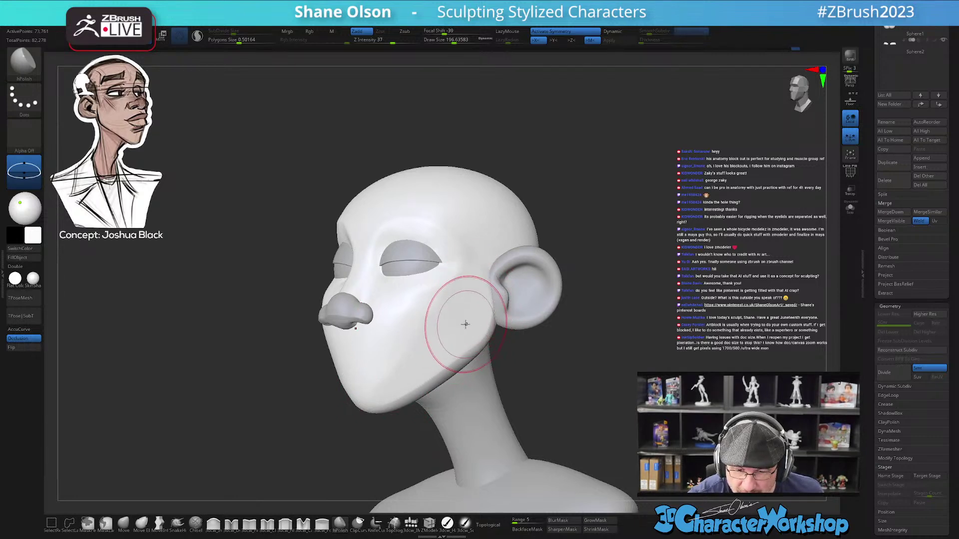
- Reduce the draw size to about 154 and flatten the lower cheek and jaw planes toward the chin
mouse_move(394, 379)
right_down()
mouse_move(439, 338)
mouse_move(554, 361)
mouse_move(541, 377)
mouse_move(561, 353)
right_up()
key(s)
drag(553, 368, 549, 370)
mouse_move(546, 366)
right_down()
mouse_move(494, 361)
mouse_move(516, 362)
mouse_move(499, 371)
mouse_move(440, 340)
right_up()
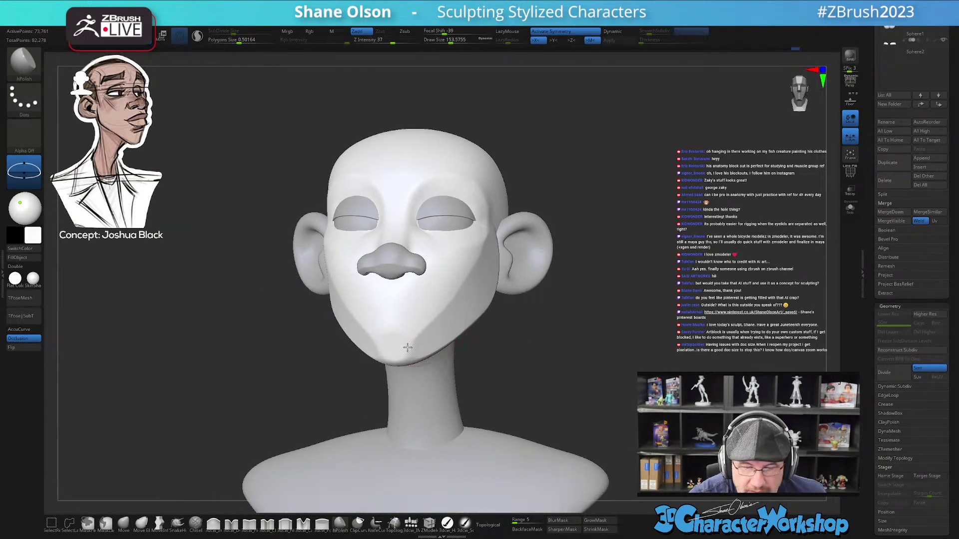
- Reduce the draw size to about 80 and polish the front of the chin into a flat plane
right_drag(435, 335, 428, 343)
key(s)
drag(423, 345, 407, 344)
mouse_move(428, 339)
right_down()
mouse_move(437, 381)
mouse_move(429, 345)
right_up()
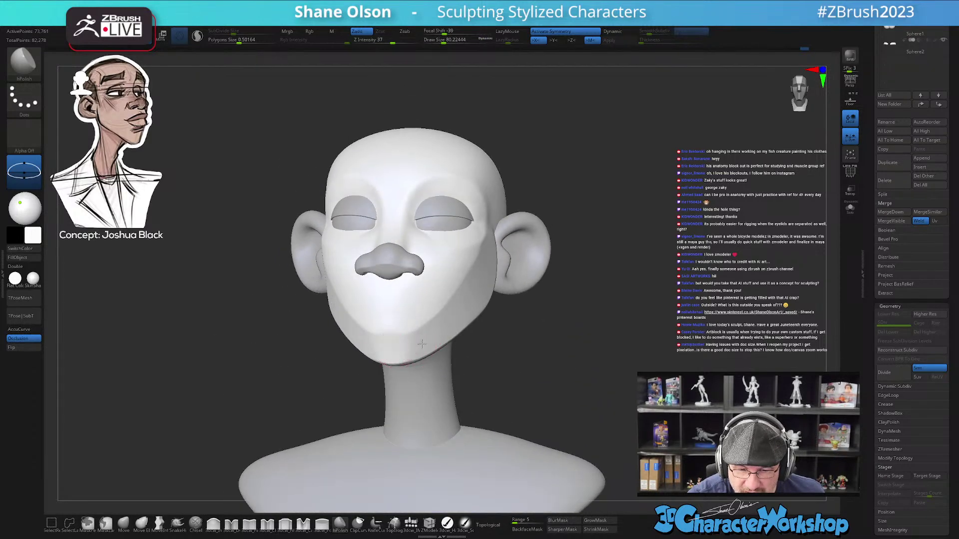
- Pull the chin tip slightly down in profile with the infinite-depth Move brush at a draw size of about 234
right_drag(460, 318, 468, 376)
click(124, 522)
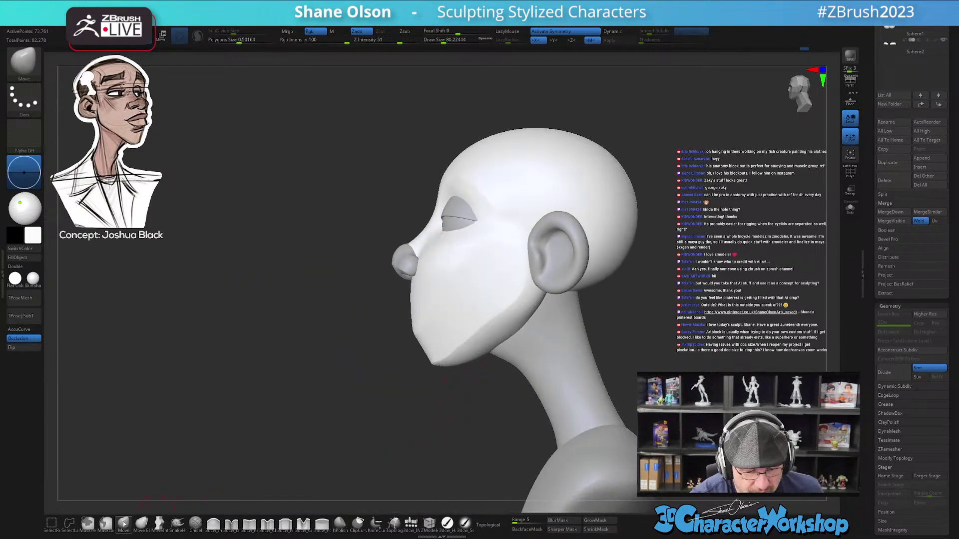
click(159, 522)
key(s)
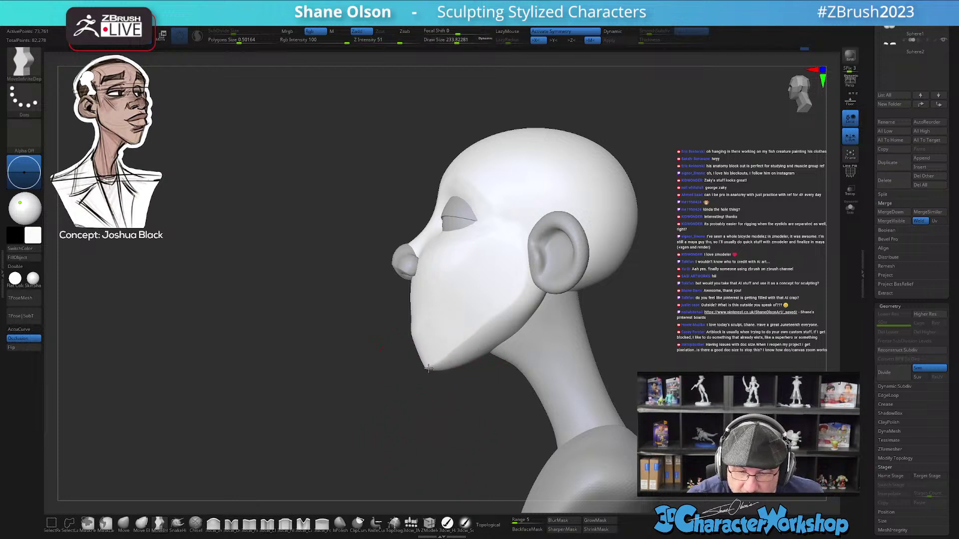
- Adjust the jawline between chin and ear with the Move brush, reducing the draw size from about 172 to about 140
mouse_move(488, 413)
right_down()
mouse_move(483, 369)
mouse_move(474, 400)
mouse_move(498, 401)
right_up()
click(123, 523)
key(s)
drag(498, 400, 494, 402)
right_drag(494, 404, 511, 399)
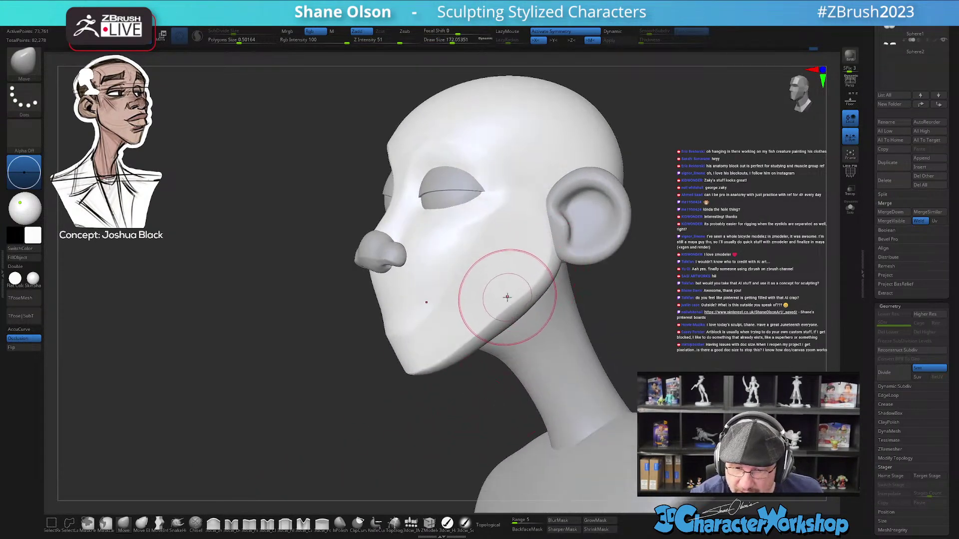
right_drag(532, 306, 517, 300)
key(s)
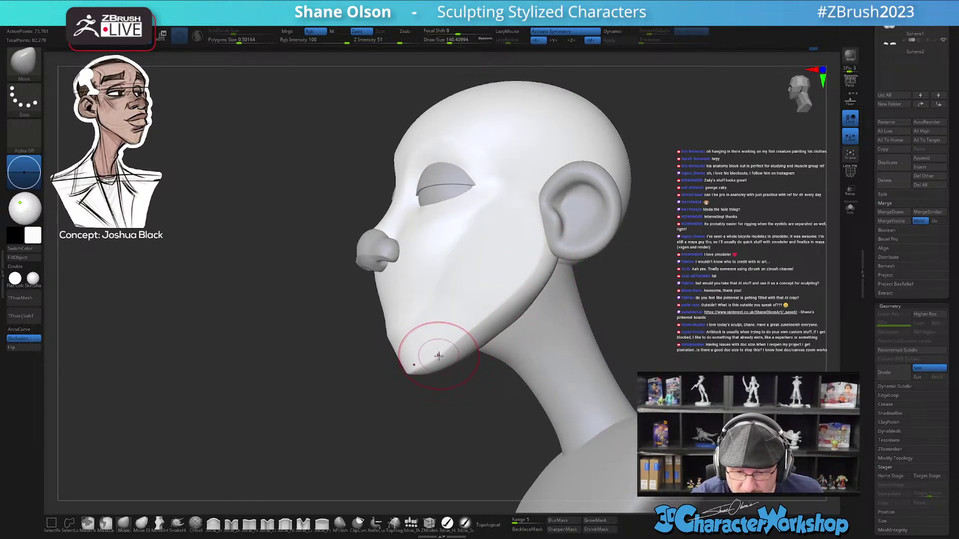
- Flatten the lower jaw edge from the chin toward the ear with the hPolish brush at a draw size of about 140 and smooth it
mouse_move(458, 374)
right_down()
mouse_move(468, 374)
mouse_move(506, 286)
right_up()
click(339, 522)
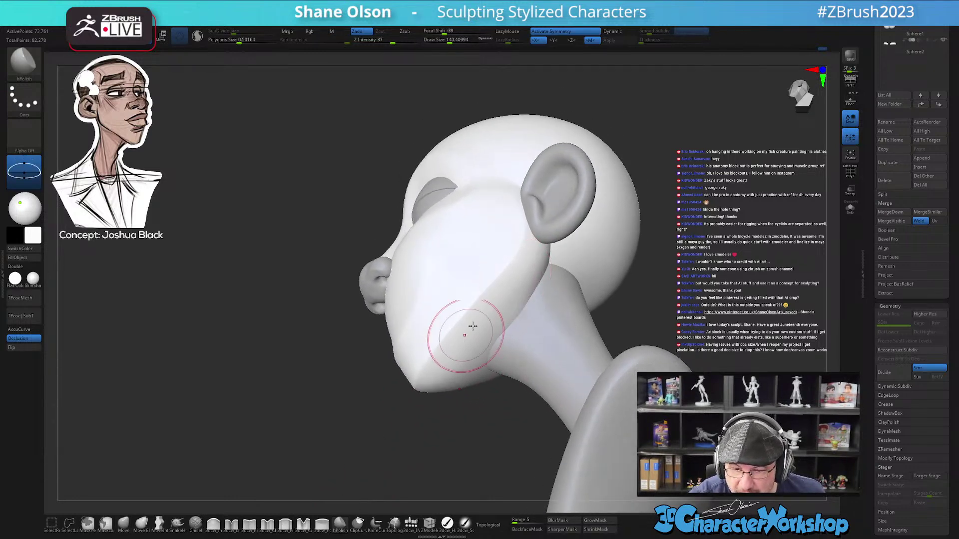
drag(441, 362, 479, 316)
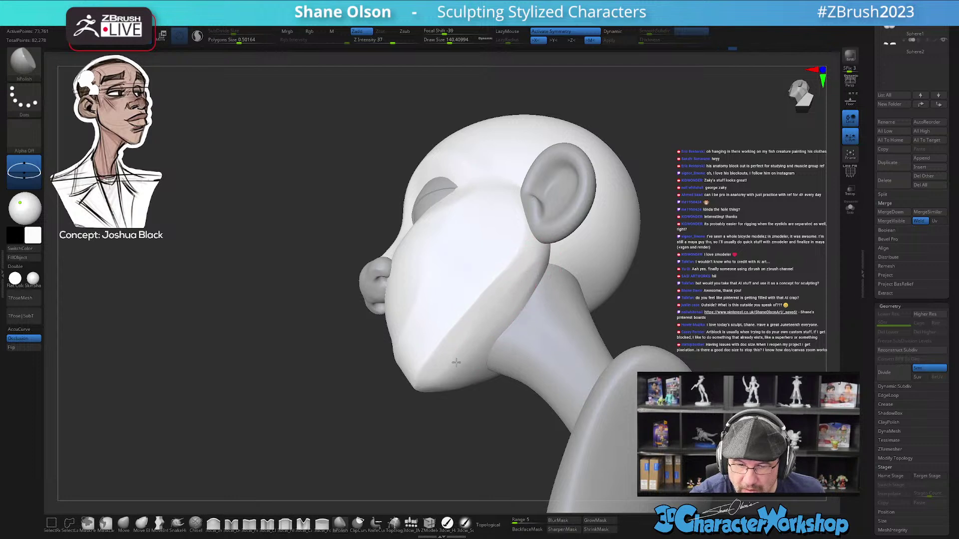
key(shift)
mouse_move(462, 375)
right_down()
mouse_move(488, 367)
mouse_move(460, 383)
right_up()
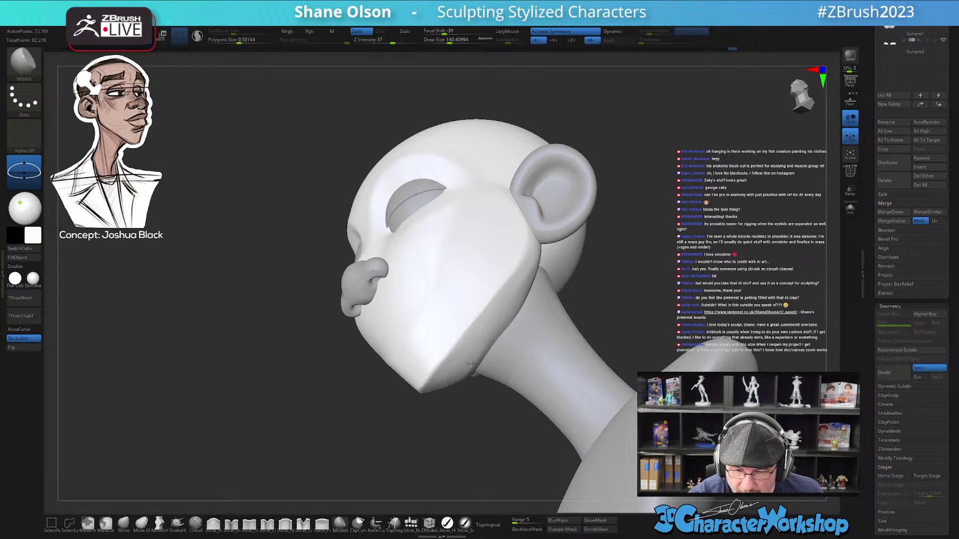
right_drag(498, 341, 467, 363)
key(shift)
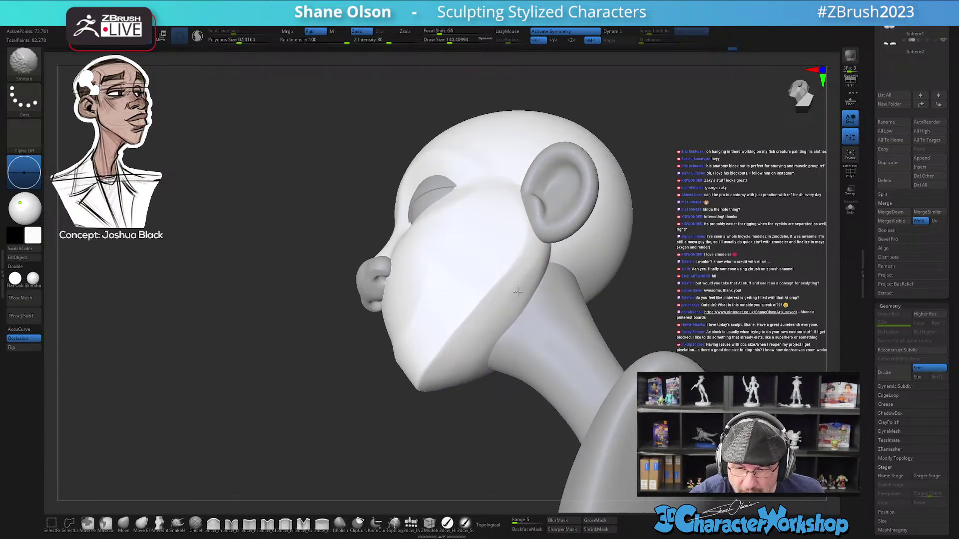
- Enlarge the brush and even out the underside of the jaw with long strokes between the ear and the chin
mouse_move(477, 331)
right_down()
mouse_move(497, 368)
mouse_move(492, 402)
mouse_move(591, 385)
mouse_move(572, 396)
mouse_move(590, 354)
mouse_move(573, 390)
mouse_move(534, 389)
right_up()
mouse_move(504, 326)
right_down()
mouse_move(499, 316)
mouse_move(516, 317)
mouse_move(499, 343)
mouse_move(506, 345)
right_up()
key(shift)
key(bracketright)
key(bracketright)
key(bracketright)
drag(517, 286, 478, 360)
drag(512, 298, 474, 370)
- Refine the cheek surface beside the nostril with the 3dcw_Detail brush at a draw size of about 71 and Z Intensity 10, smoothing the strokes
shift+right_drag(475, 374, 355, 471)
click(235, 525)
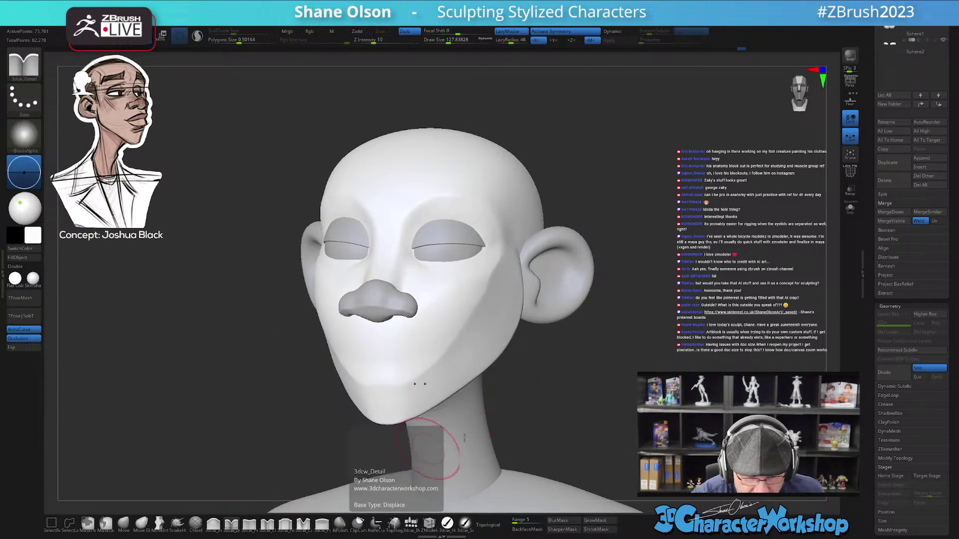
mouse_move(567, 406)
right_down()
mouse_move(565, 394)
mouse_move(556, 410)
right_up()
alt+right_drag(414, 323, 415, 303)
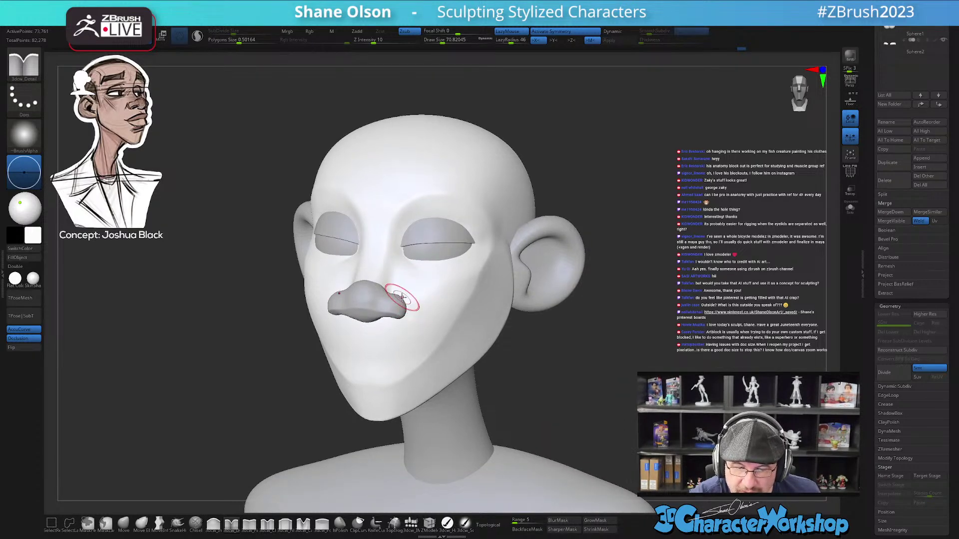
right_drag(509, 396, 484, 379)
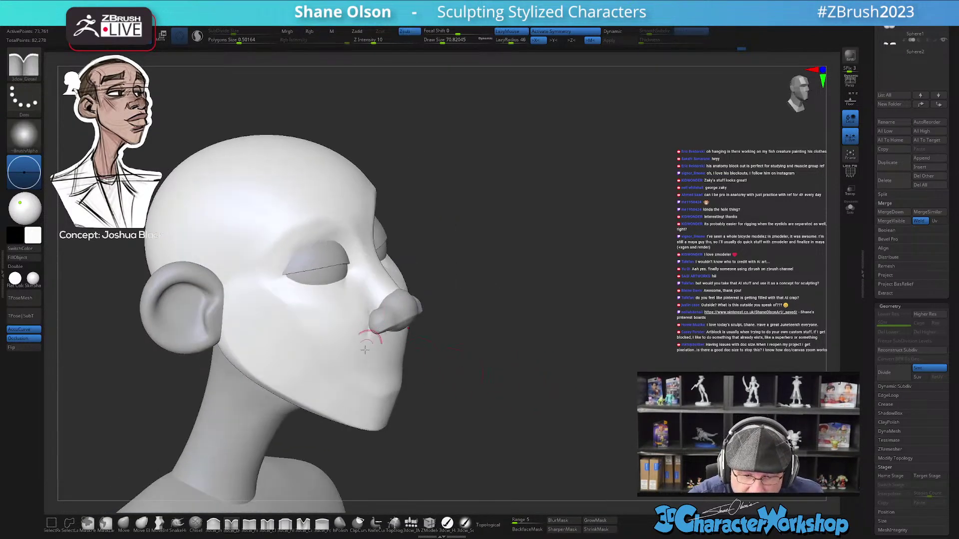
right_drag(390, 325, 370, 314)
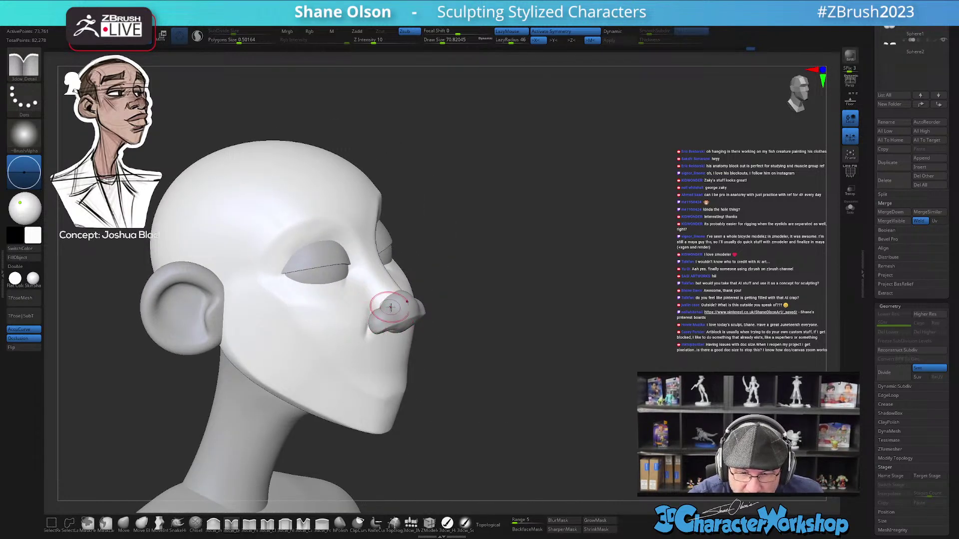
right_drag(408, 315, 367, 315)
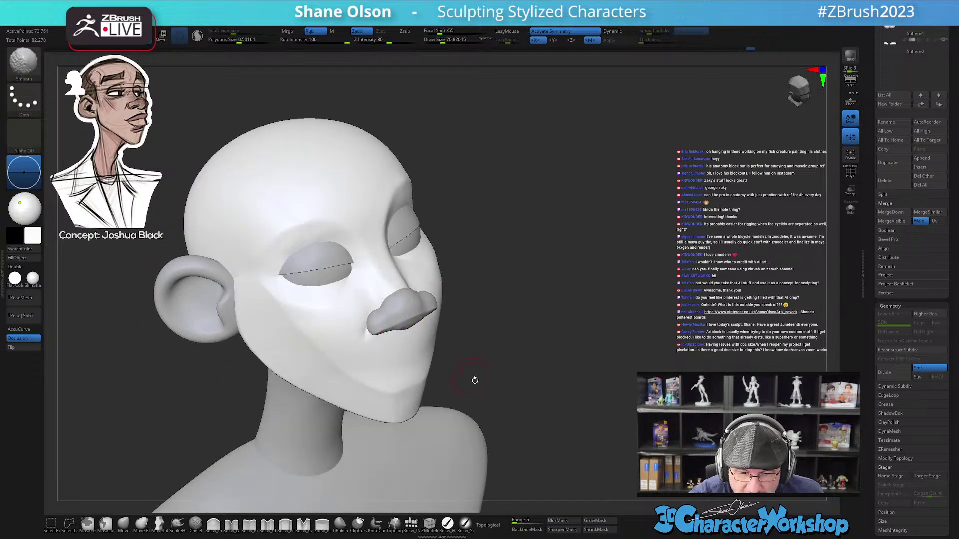
shift+right_drag(460, 367, 494, 404)
right_drag(549, 422, 478, 384)
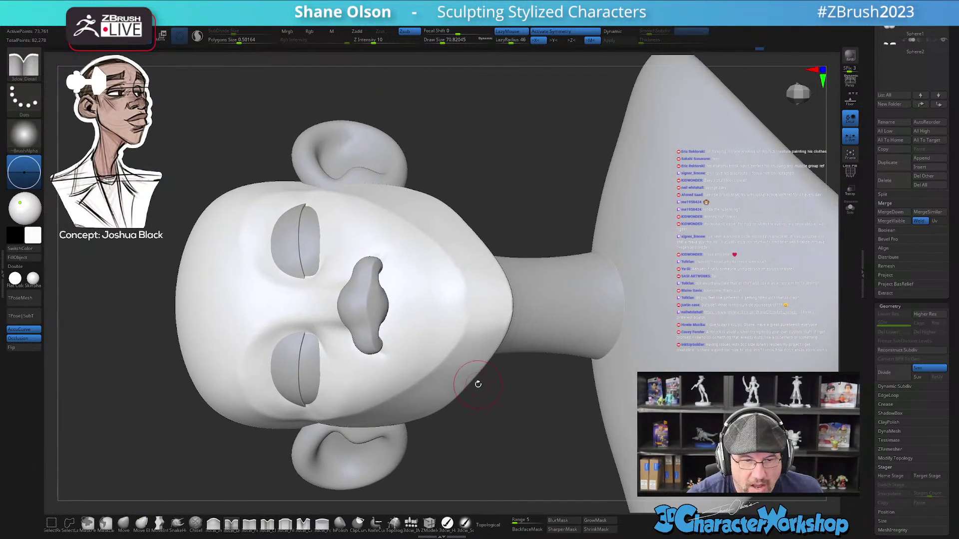
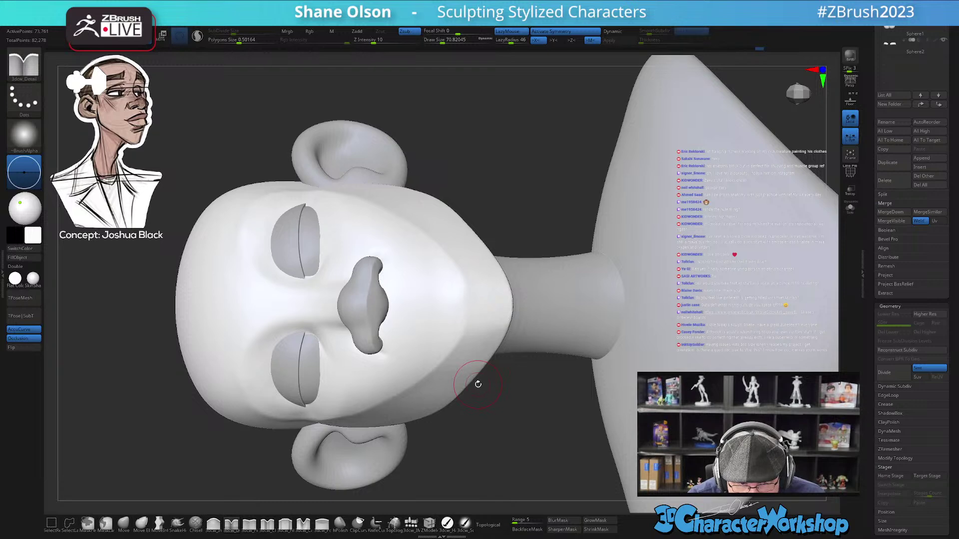
- Insert a QuadSphere-2 on the centerline below the nose with the primitives insert brush at a draw size of about 83
drag(489, 438, 455, 448)
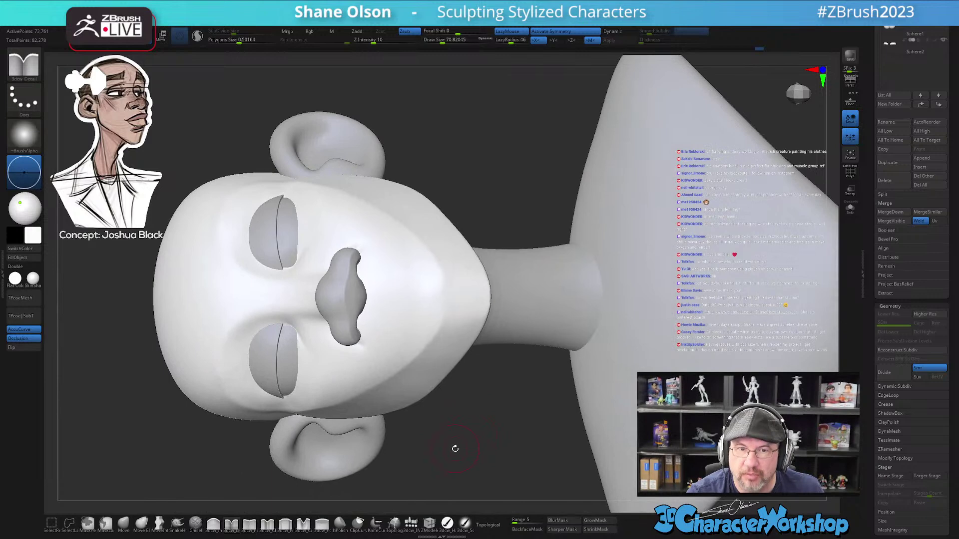
click(411, 523)
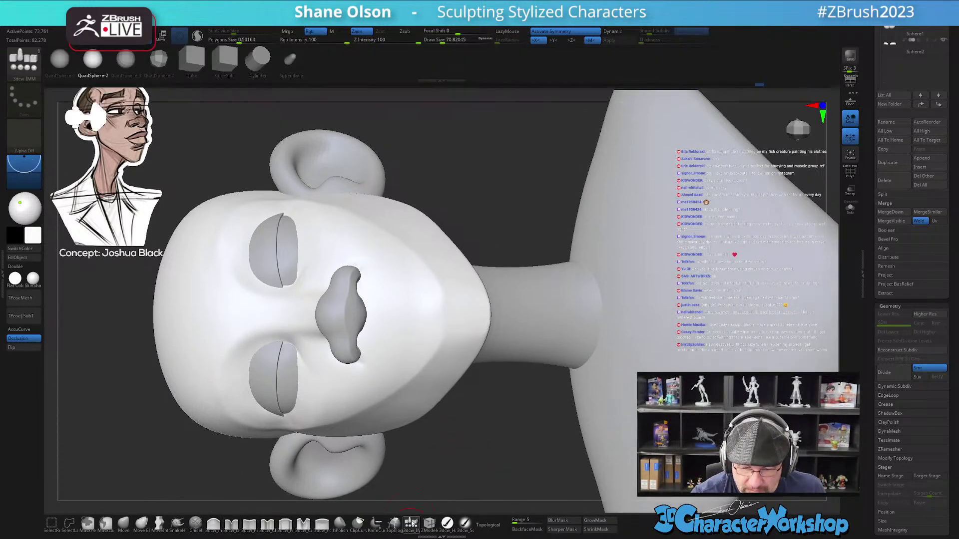
right_drag(407, 314, 502, 238)
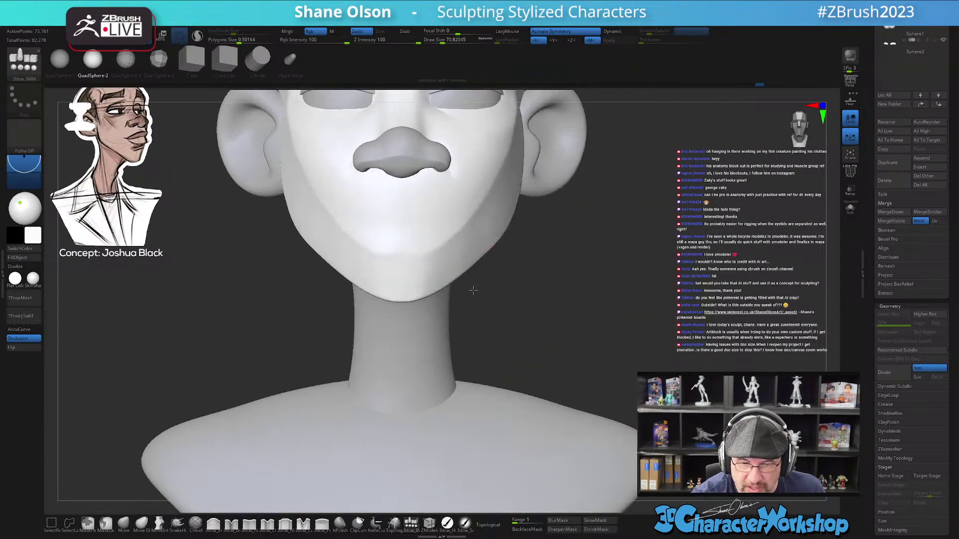
alt+right_drag(475, 276, 463, 339)
key(s)
drag(424, 291, 428, 291)
mouse_move(436, 300)
right_down()
mouse_move(376, 321)
mouse_move(473, 299)
mouse_move(524, 302)
mouse_move(464, 305)
right_up()
key(s)
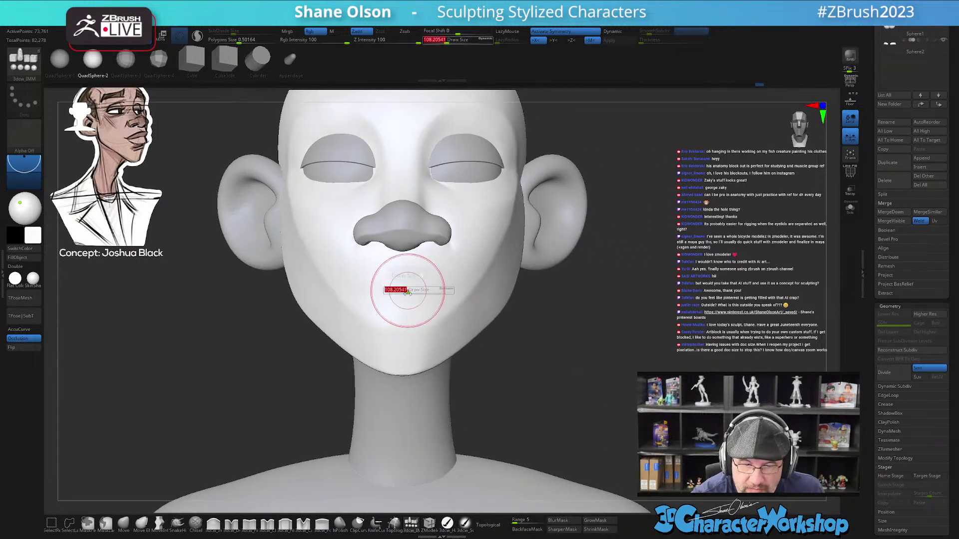
drag(406, 289, 403, 293)
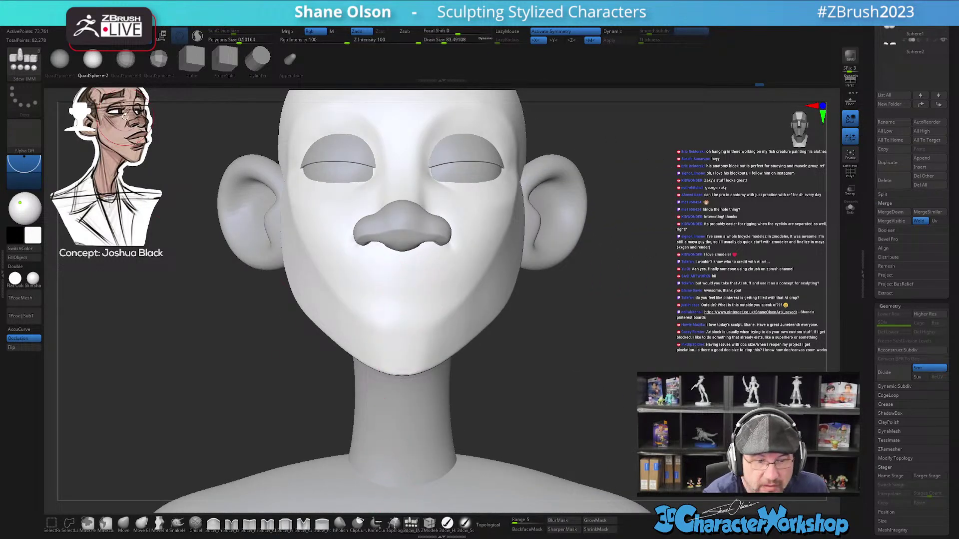
drag(402, 284, 423, 302)
drag(550, 340, 442, 356)
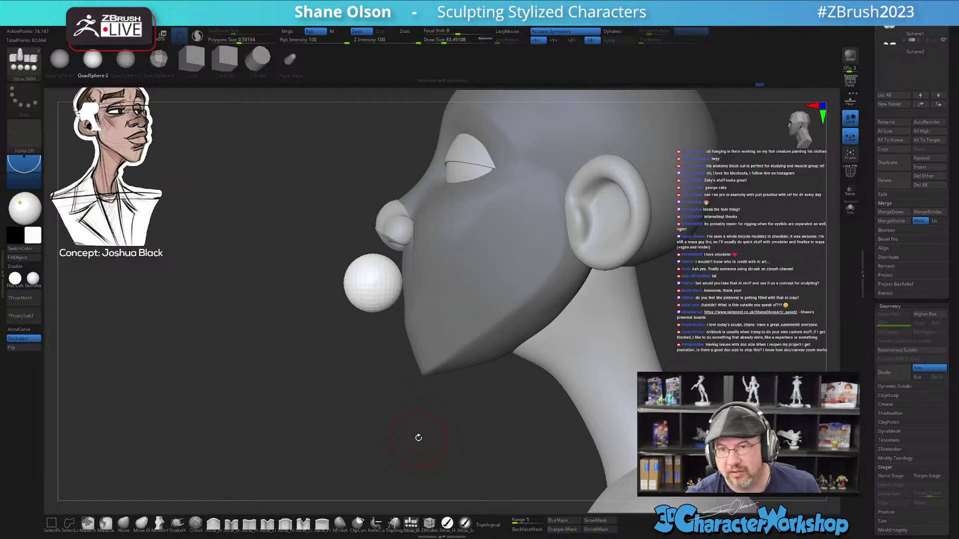
- Move the inserted sphere back in profile so that it sinks partly into the mouth area
mouse_move(419, 437)
mouse_down()
mouse_move(407, 405)
mouse_move(408, 439)
mouse_up()
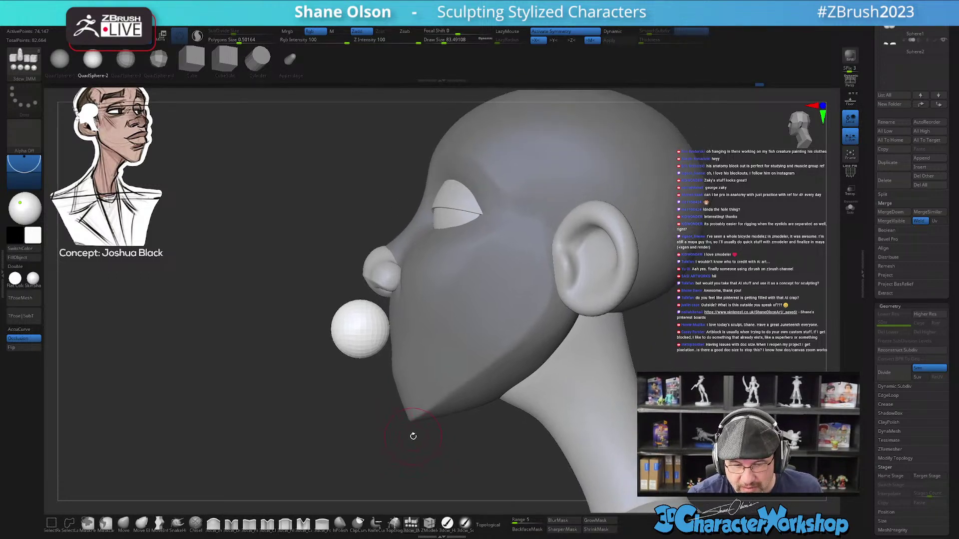
key(w)
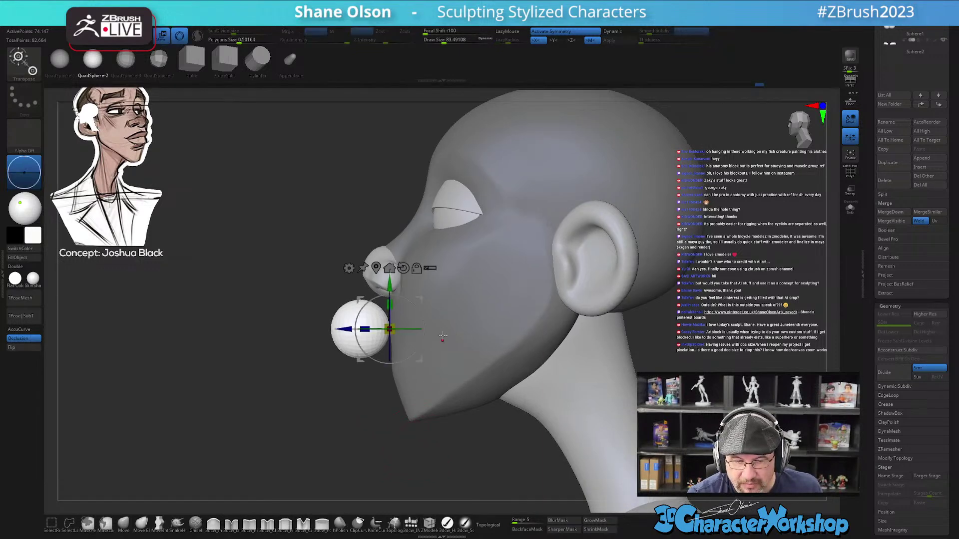
drag(422, 300, 442, 306)
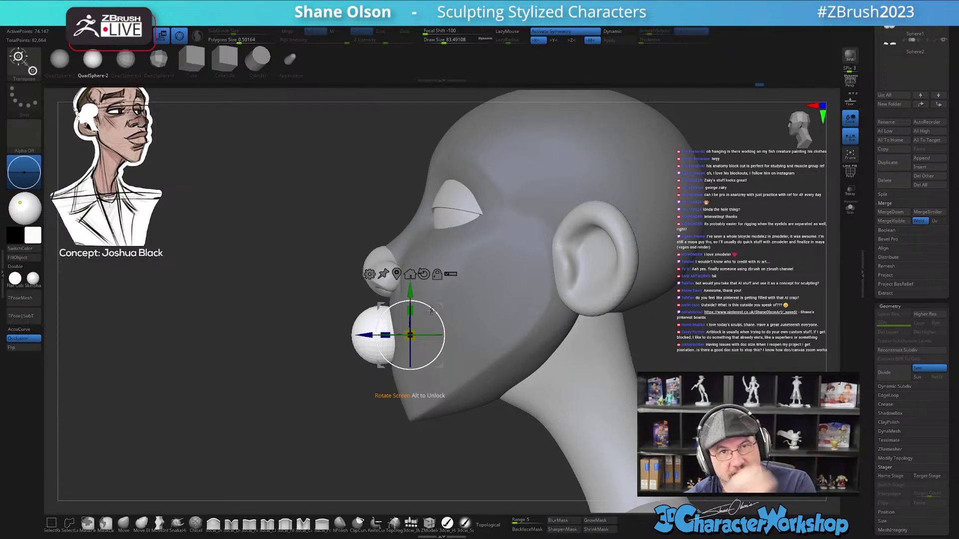
drag(410, 310, 397, 329)
drag(386, 409, 494, 407)
drag(411, 291, 411, 278)
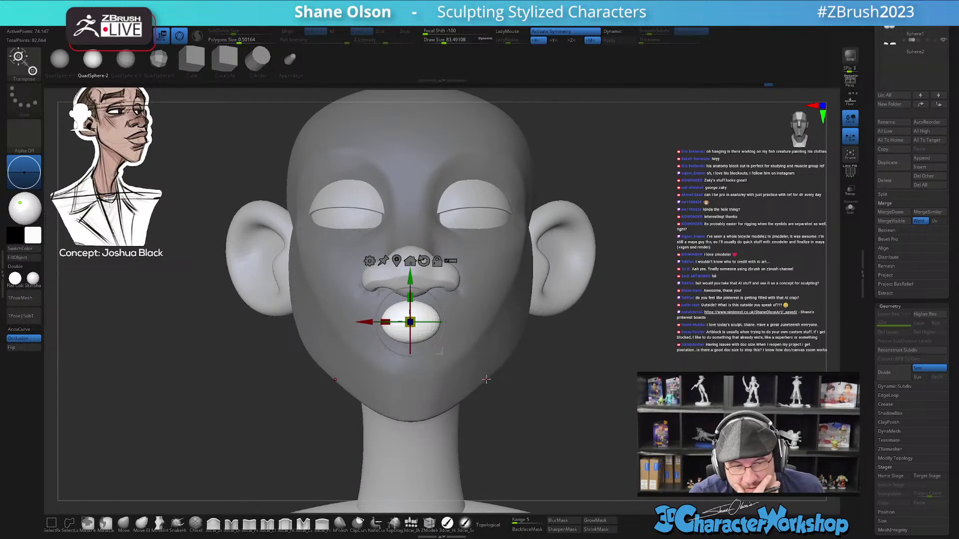
key(ctrl+z)
key(ctrl+z)
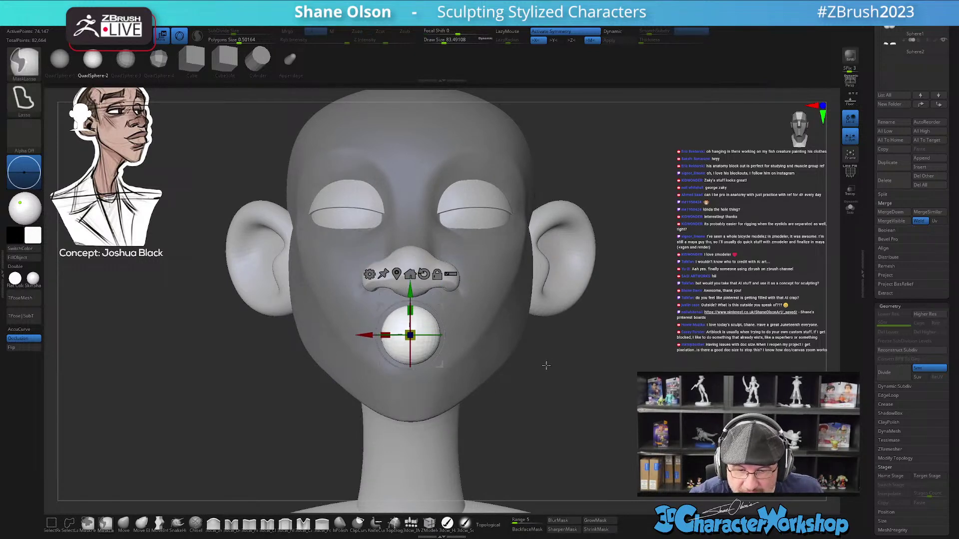
- Flatten the sphere front to back, enlarge it, and move it up into the face directly beneath the nose
drag(550, 390, 409, 394)
drag(388, 338, 402, 335)
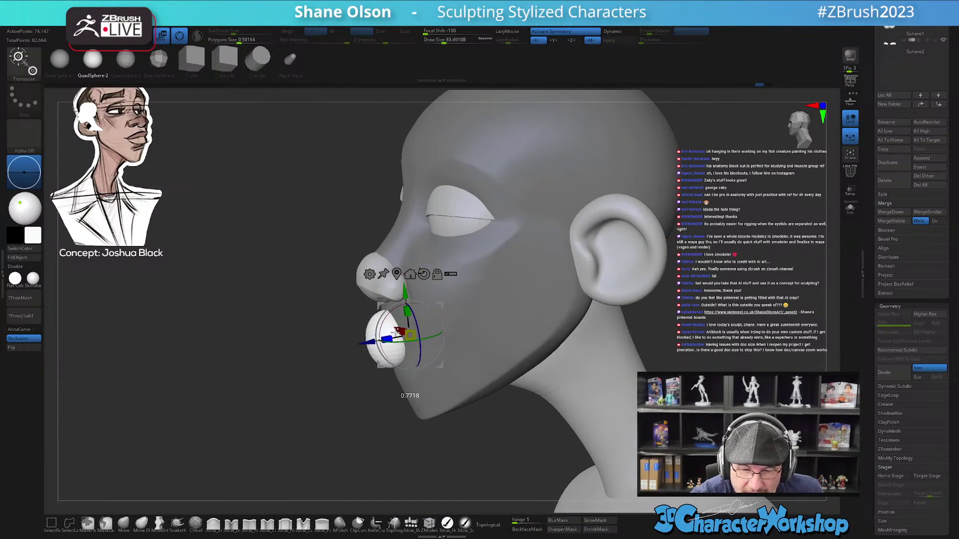
shift+right_drag(419, 302, 499, 304)
drag(356, 345, 373, 326)
right_drag(491, 319, 393, 317)
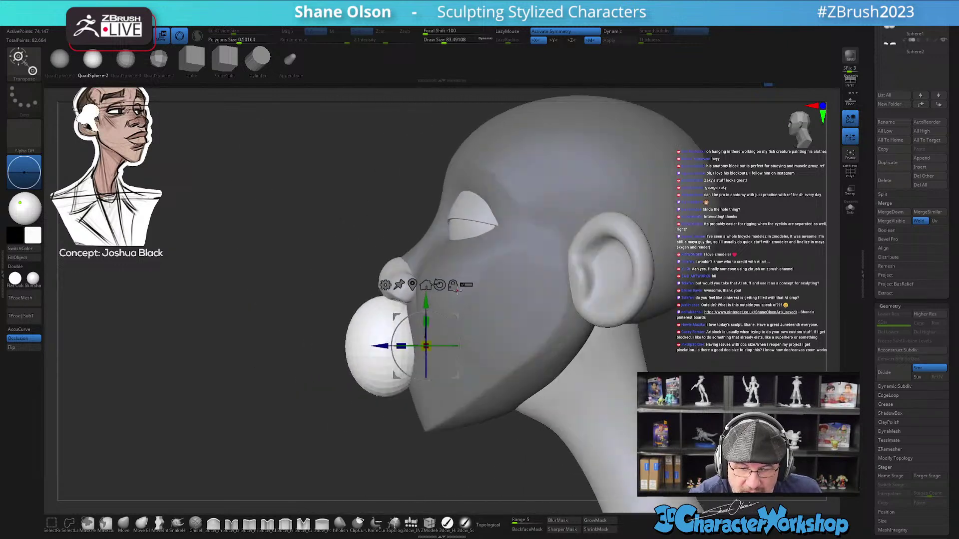
drag(456, 315, 484, 286)
right_drag(361, 441, 398, 433)
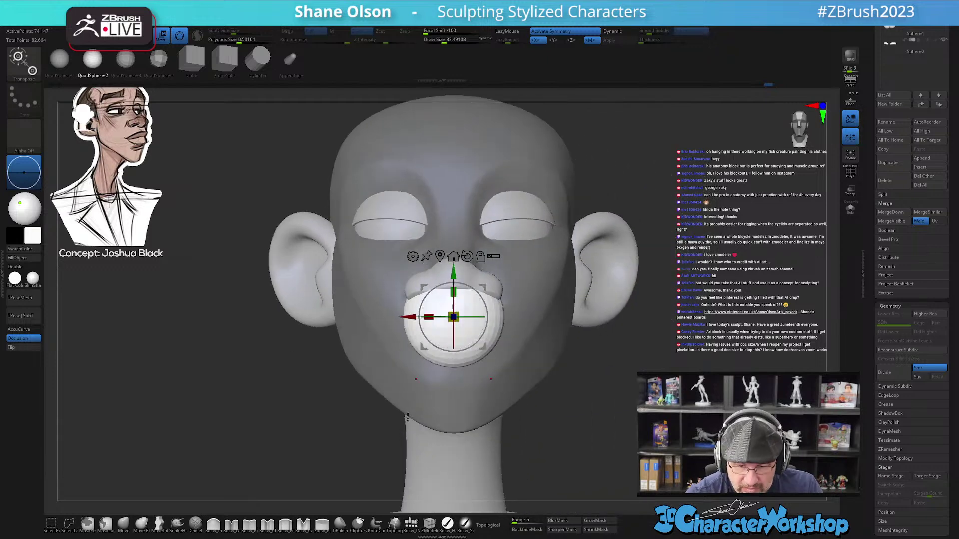
mouse_move(511, 306)
shift+mouse_down()
mouse_move(575, 302)
mouse_move(505, 306)
mouse_move(517, 309)
shift+mouse_up()
- Shape the sides of the mouth sphere with the Move brush at a draw size of about 217
right_drag(445, 415, 476, 416)
shift+drag(476, 416, 355, 432)
click(123, 522)
mouse_move(199, 495)
mouse_down()
mouse_move(309, 469)
mouse_move(460, 359)
mouse_up()
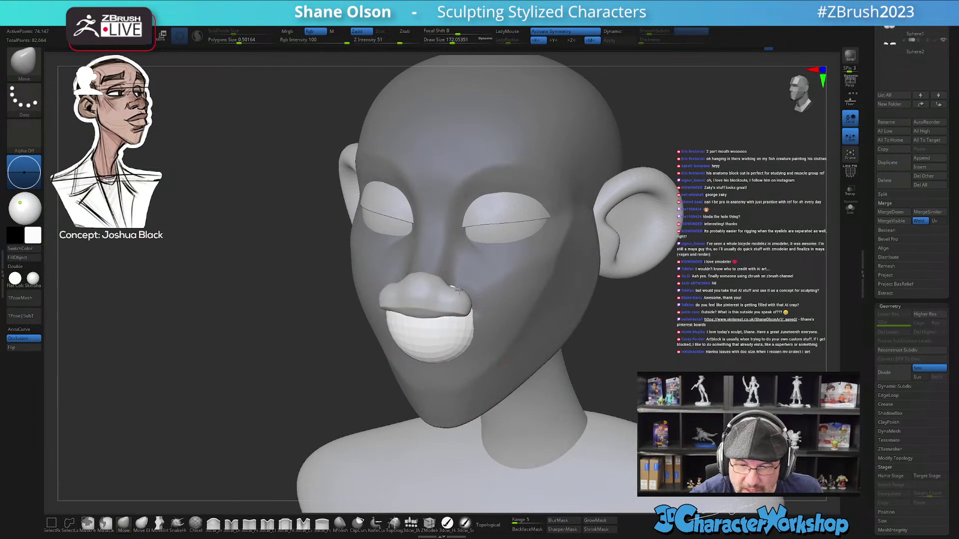
mouse_move(503, 318)
right_down()
mouse_move(459, 338)
mouse_move(501, 314)
right_up()
key(s)
drag(489, 315, 493, 313)
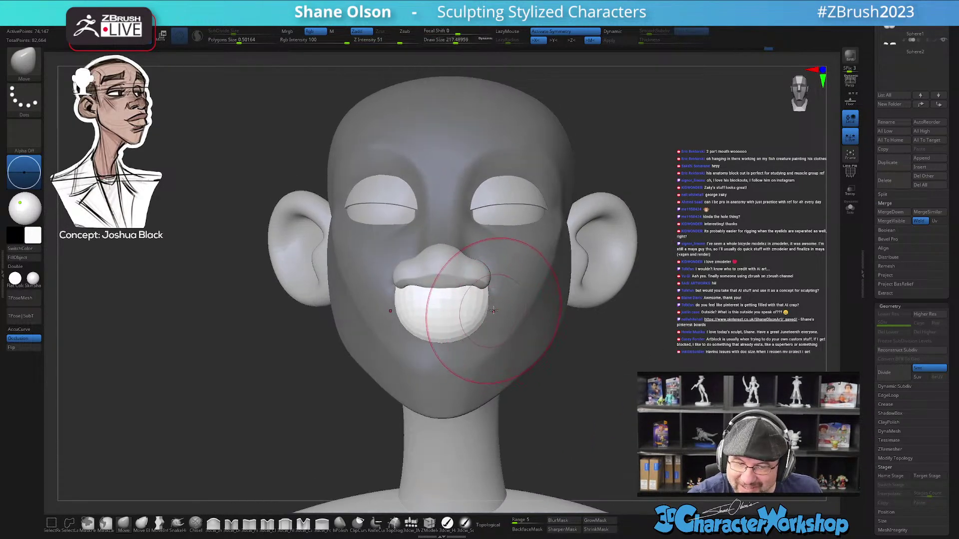
right_drag(492, 304, 497, 299)
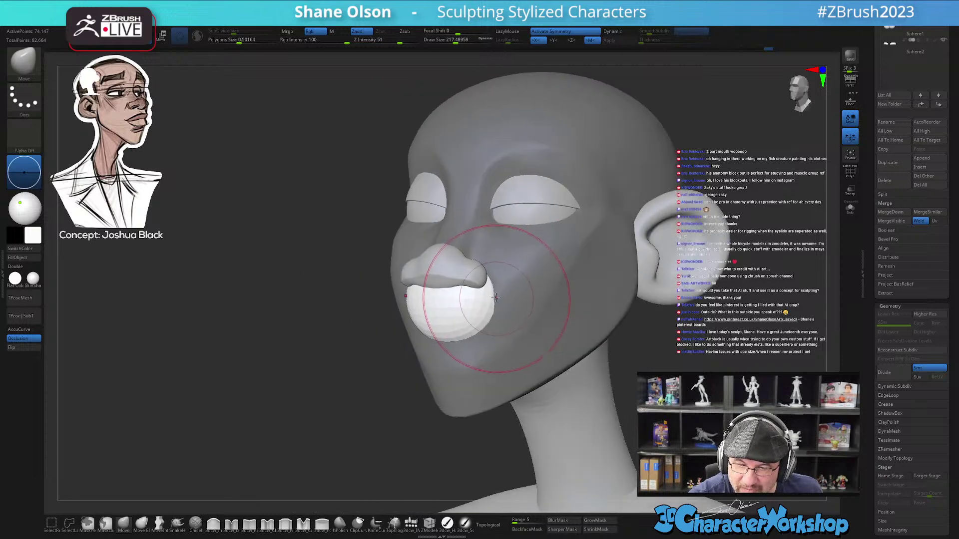
- Reduce the draw size to about 108 and form the mouth sphere into a wide upper lip with a curved lower edge
mouse_move(451, 323)
right_down()
mouse_move(473, 283)
mouse_move(462, 288)
mouse_move(482, 285)
mouse_move(451, 312)
mouse_move(432, 314)
mouse_move(449, 349)
mouse_move(439, 353)
mouse_move(455, 379)
mouse_move(497, 350)
right_up()
shift+right_drag(451, 379, 438, 380)
key(s)
drag(452, 382, 444, 385)
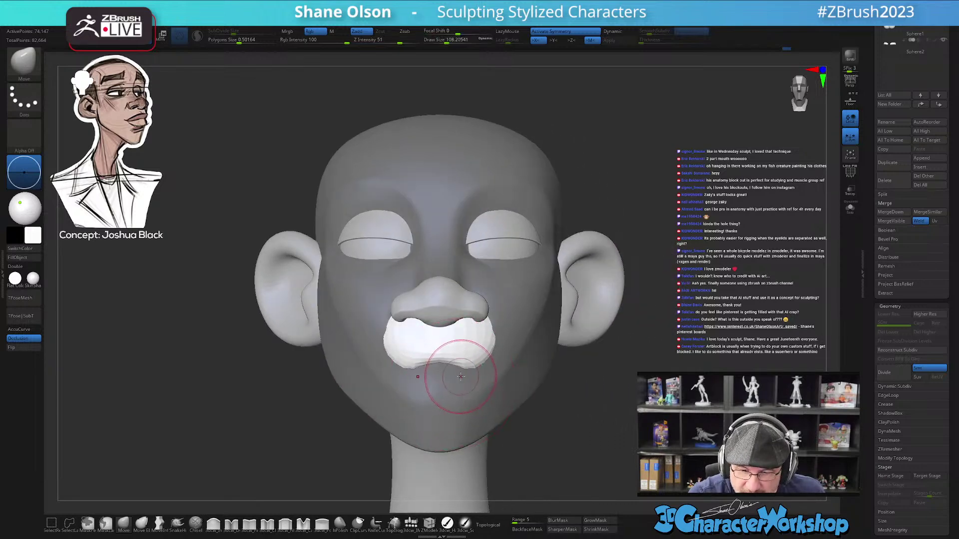
- Show the wireframe, turn on Sculptris Pro, and smooth across the upper-lip form to give it a denser mesh
mouse_move(537, 364)
right_down()
mouse_move(496, 364)
mouse_move(488, 377)
mouse_move(511, 344)
mouse_move(541, 371)
right_up()
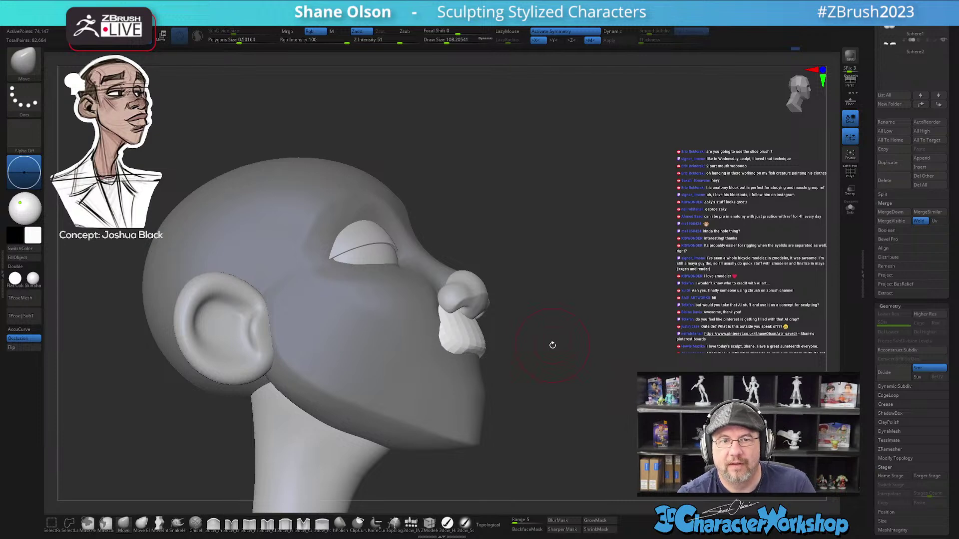
mouse_move(535, 388)
right_down()
mouse_move(539, 420)
mouse_move(578, 411)
mouse_move(551, 425)
mouse_move(501, 428)
mouse_move(482, 397)
right_up()
key(shift+f)
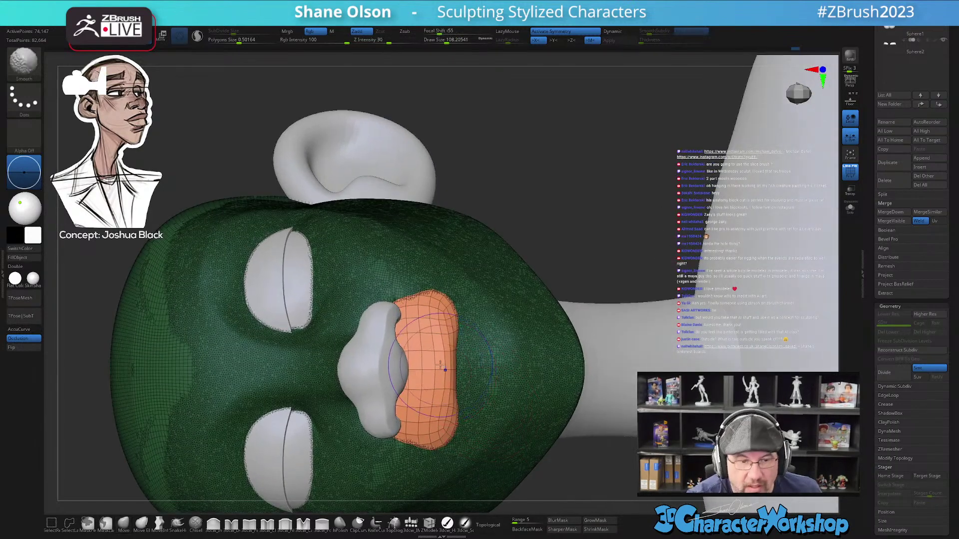
shift+click(195, 39)
shift+drag(444, 342, 405, 355)
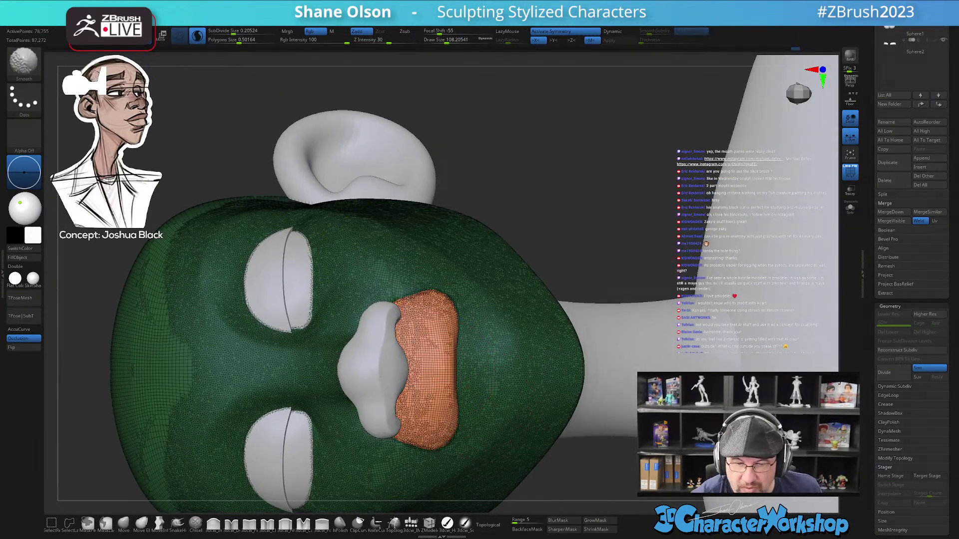
mouse_move(451, 332)
alt+right_down()
mouse_move(451, 304)
mouse_move(447, 349)
alt+right_up()
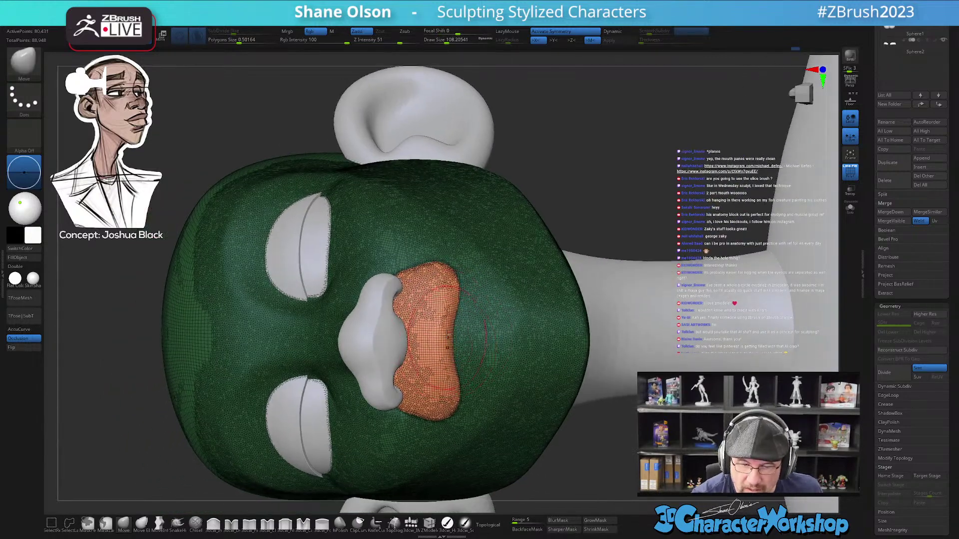
- Fill out the side of the upper lip beside the nostril with the Move brush, working at draw sizes between about 101 and 74
mouse_move(486, 251)
right_down()
mouse_move(429, 258)
mouse_move(428, 278)
right_up()
key(s)
drag(430, 278, 420, 278)
right_drag(419, 278, 414, 264)
right_drag(418, 305, 402, 295)
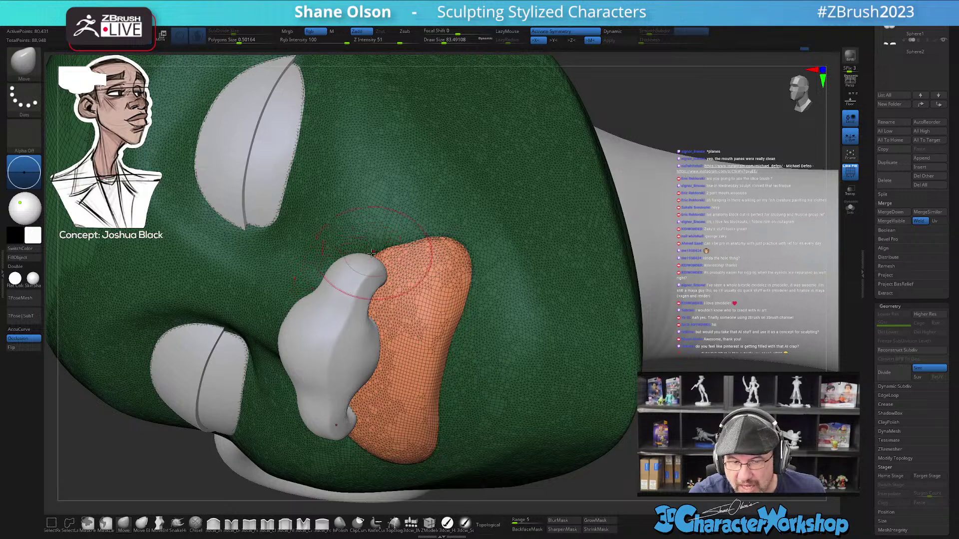
right_drag(381, 276, 368, 274)
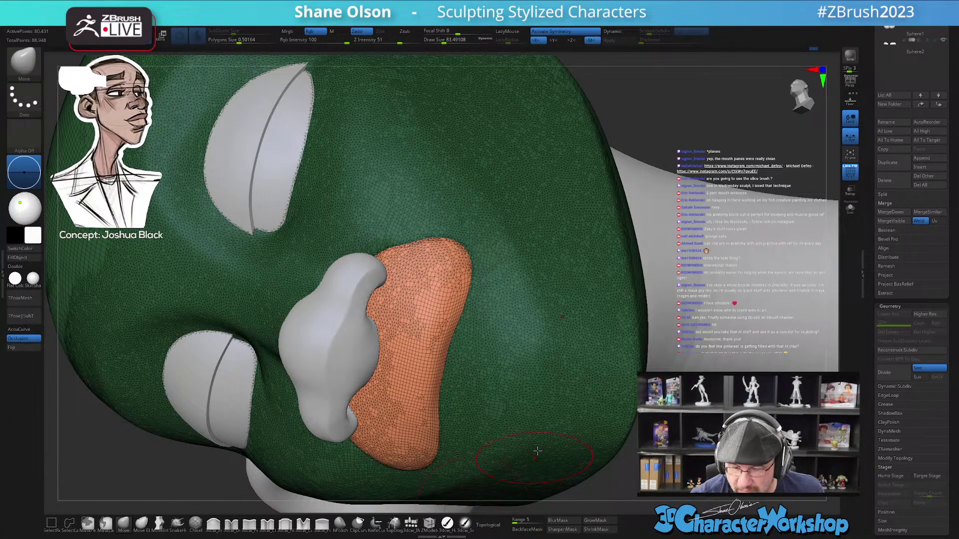
key(s)
drag(407, 294, 410, 294)
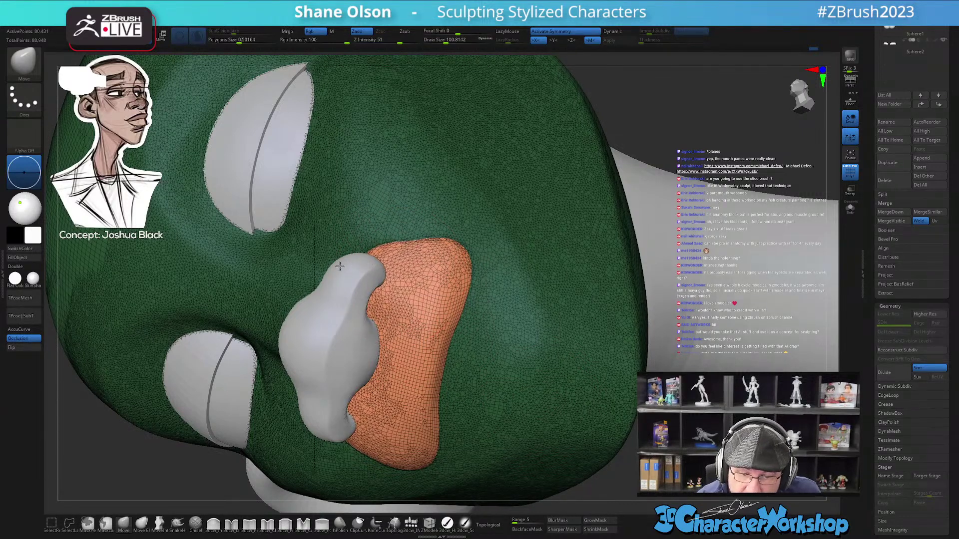
key(s)
drag(427, 259, 424, 259)
drag(420, 256, 418, 250)
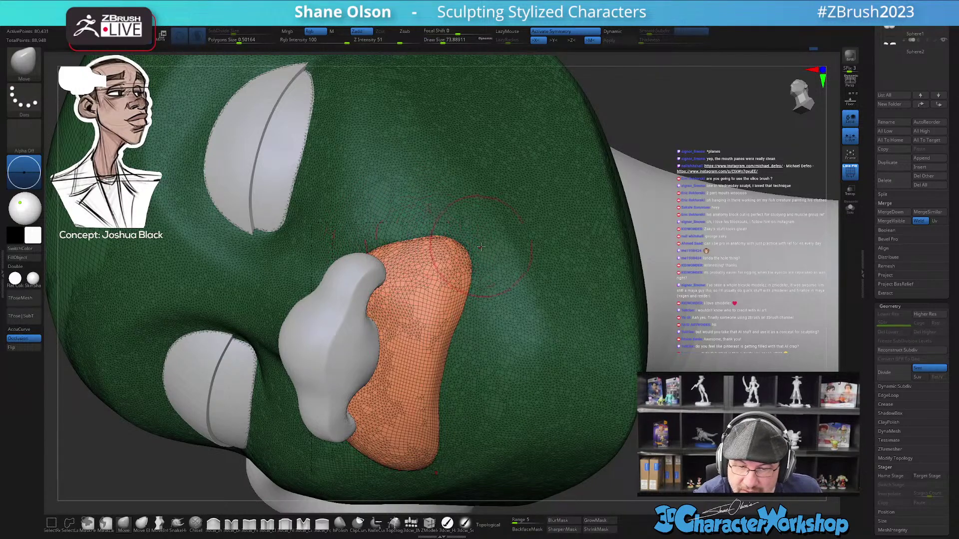
- Pull the upper lip's corners out into points with the Move brush at a draw size of about 46, and smooth them against the face
right_drag(466, 246, 477, 247)
key(s)
drag(475, 250, 483, 254)
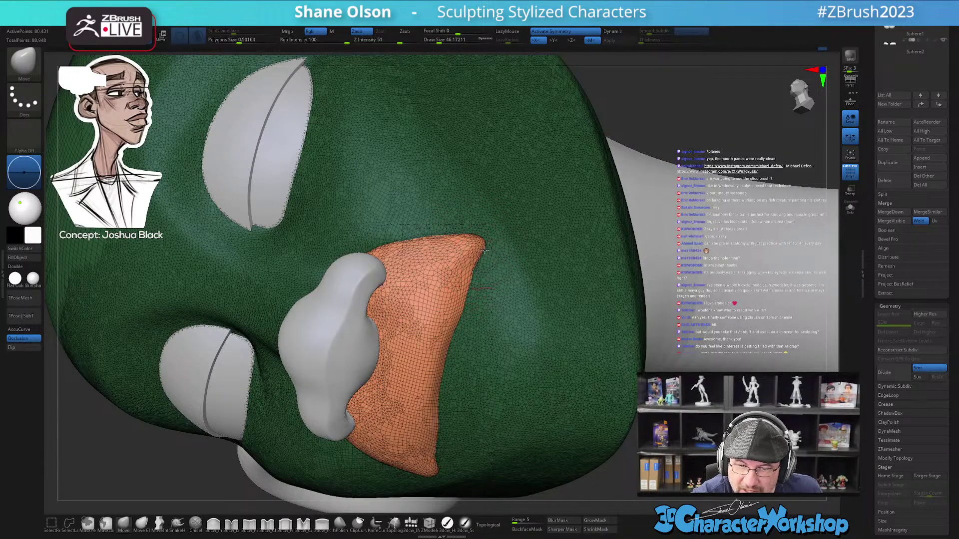
right_drag(485, 244, 420, 205)
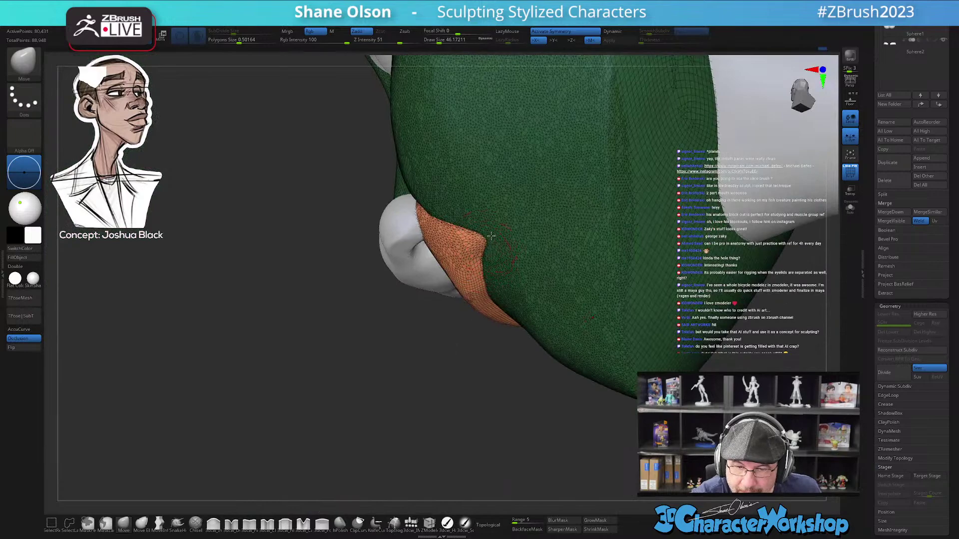
right_drag(481, 259, 501, 240)
right_drag(464, 376, 456, 312)
key(shift)
mouse_move(455, 312)
shift+mouse_down()
mouse_move(452, 324)
mouse_move(451, 302)
mouse_move(452, 313)
shift+mouse_up()
right_drag(452, 335, 424, 270)
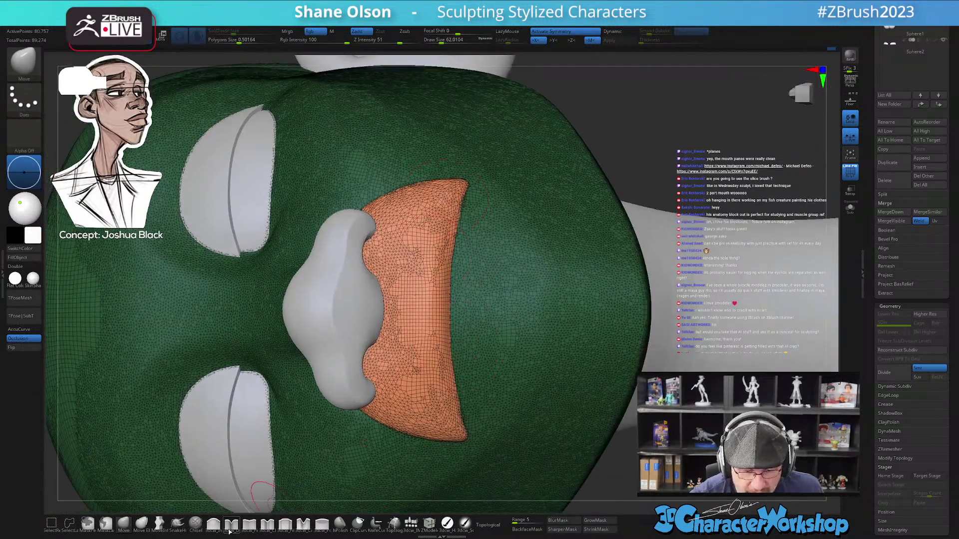
- Switch to the Pinch brush, lower its Z Intensity to 10, and start a ridge along the upper lip's lower border
click(249, 524)
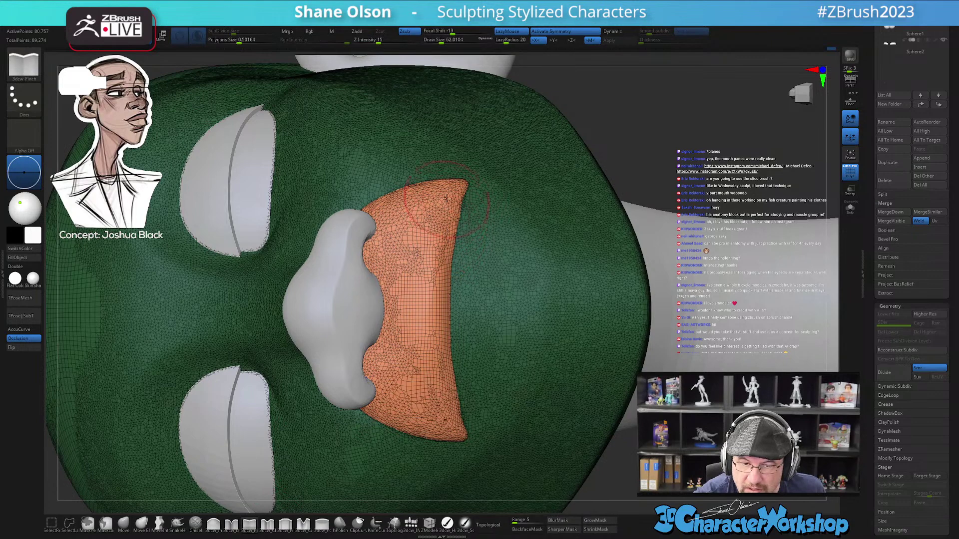
drag(437, 215, 431, 292)
key(ctrl+z)
drag(378, 40, 373, 40)
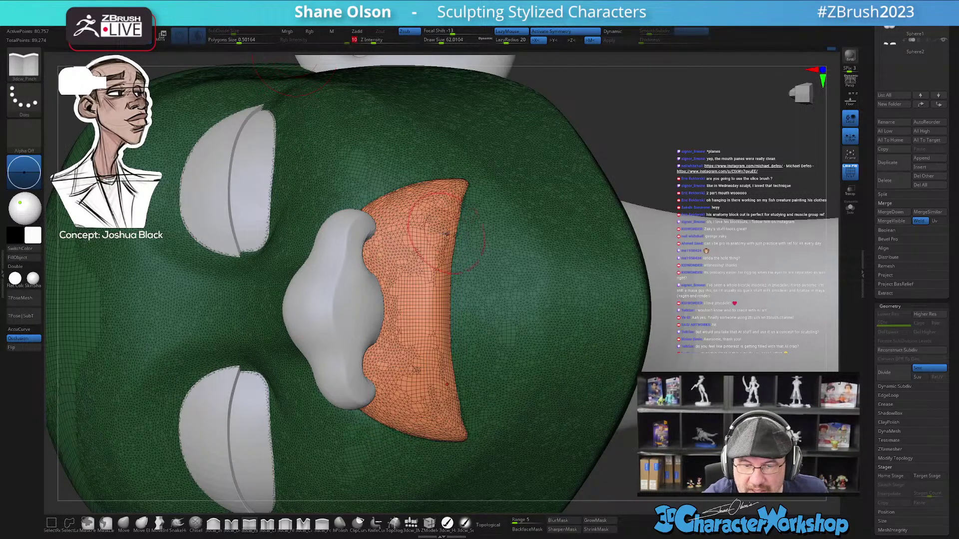
mouse_move(443, 205)
mouse_down()
mouse_move(420, 333)
mouse_move(434, 212)
mouse_up()
- Reduce the draw size to about 31 and sharpen the pinched ridge along the whole width of the upper lip
mouse_move(434, 212)
right_down()
mouse_move(475, 215)
mouse_move(467, 398)
mouse_move(468, 370)
mouse_move(455, 387)
mouse_move(424, 390)
mouse_move(426, 355)
right_up()
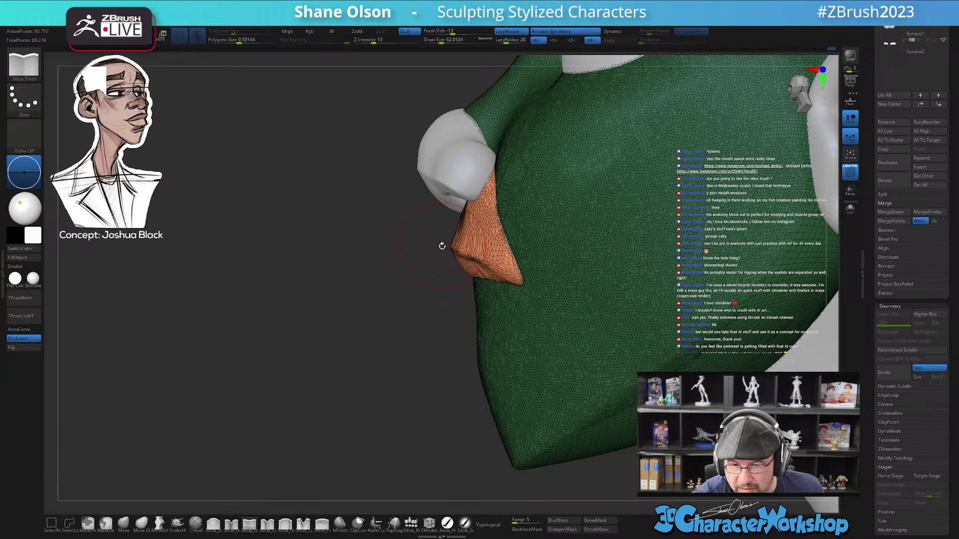
mouse_move(474, 356)
mouse_down()
mouse_move(349, 385)
mouse_move(389, 406)
mouse_up()
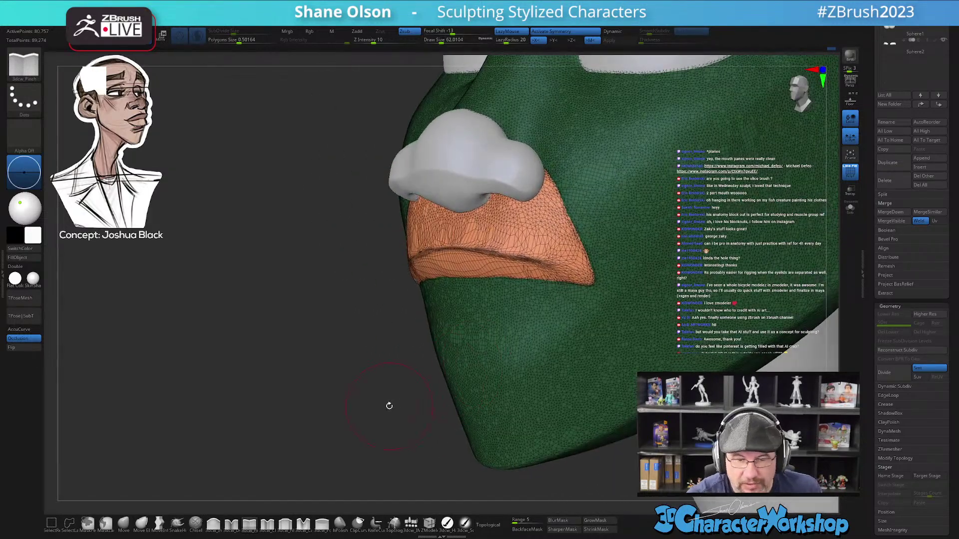
drag(313, 418, 352, 400)
key(s)
click(501, 229)
mouse_move(501, 234)
mouse_down()
mouse_move(482, 300)
mouse_move(457, 222)
mouse_move(479, 186)
mouse_move(441, 249)
mouse_up()
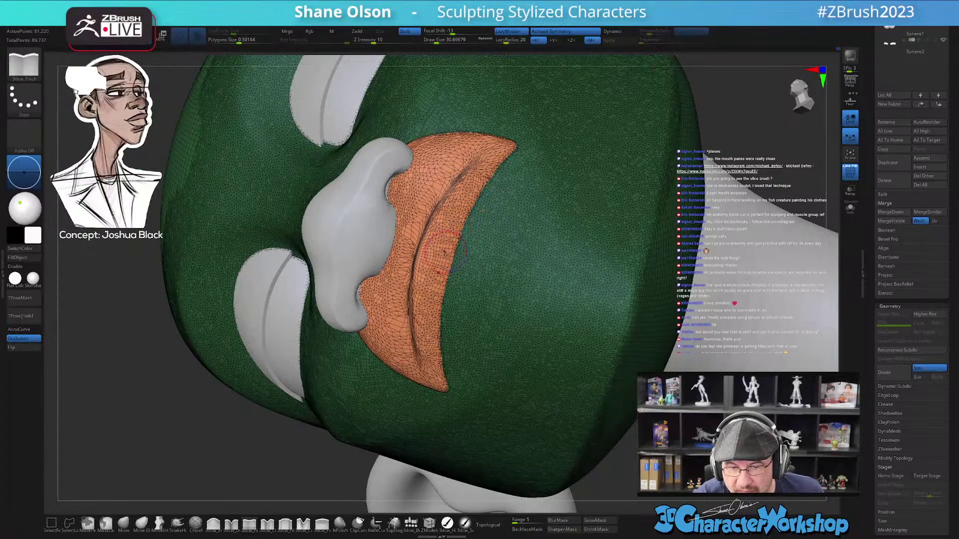
- Lower the Smooth brush's Z Intensity to 8 and soften the pinched ridge of the upper lip
right_drag(441, 249, 399, 250)
mouse_move(433, 182)
shift+mouse_down()
mouse_move(404, 249)
mouse_move(420, 209)
mouse_move(455, 182)
shift+mouse_up()
key(ctrl+z)
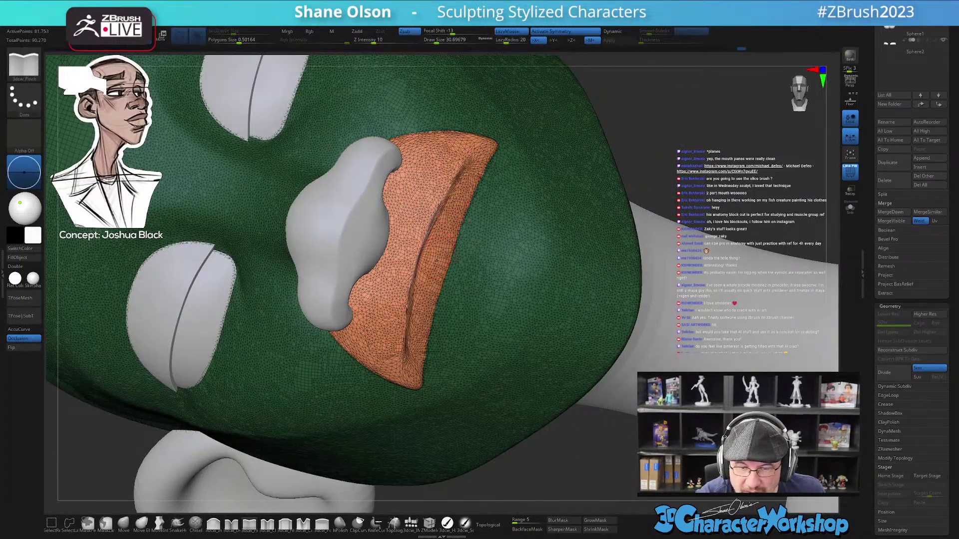
shift+drag(402, 310, 398, 369)
shift+drag(415, 325, 419, 321)
drag(383, 42, 372, 42)
mouse_move(407, 297)
shift+mouse_down()
mouse_move(421, 252)
mouse_move(403, 365)
shift+mouse_up()
- Hide the wireframe and smooth the narrow plane between the ridge and the lower edge of the upper lip
key(shift+f)
right_drag(453, 317, 421, 297)
shift+drag(452, 234, 476, 192)
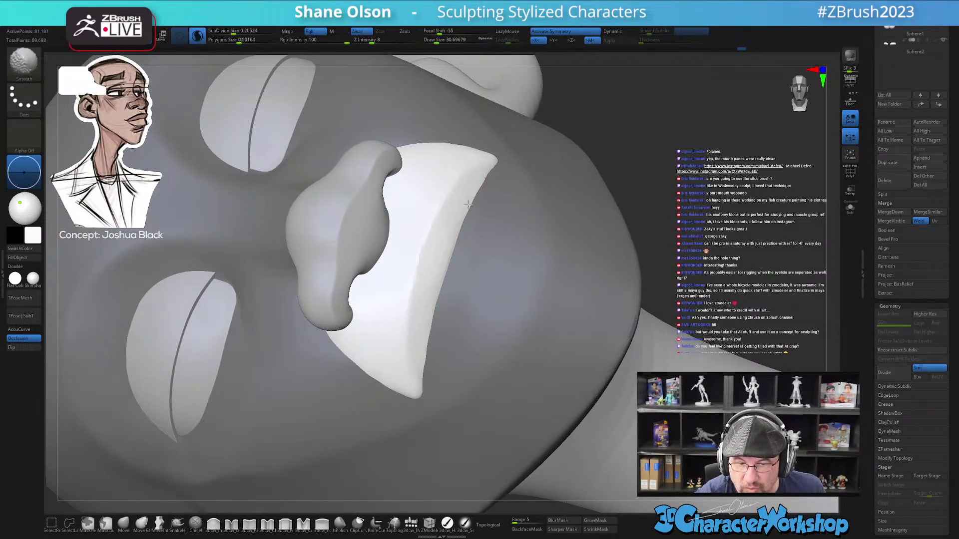
shift+drag(429, 304, 423, 360)
mouse_move(432, 302)
right_down()
mouse_move(491, 302)
mouse_move(441, 288)
right_up()
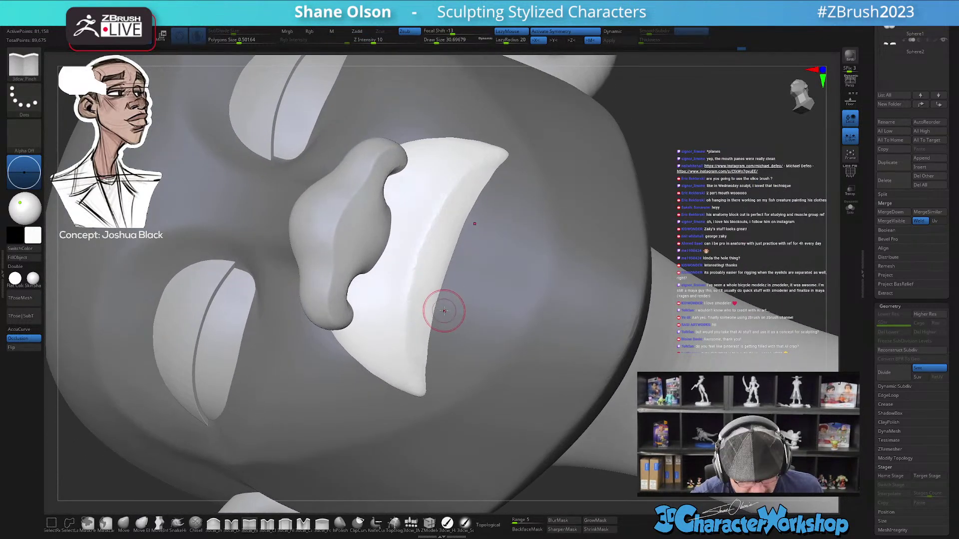
key(shift)
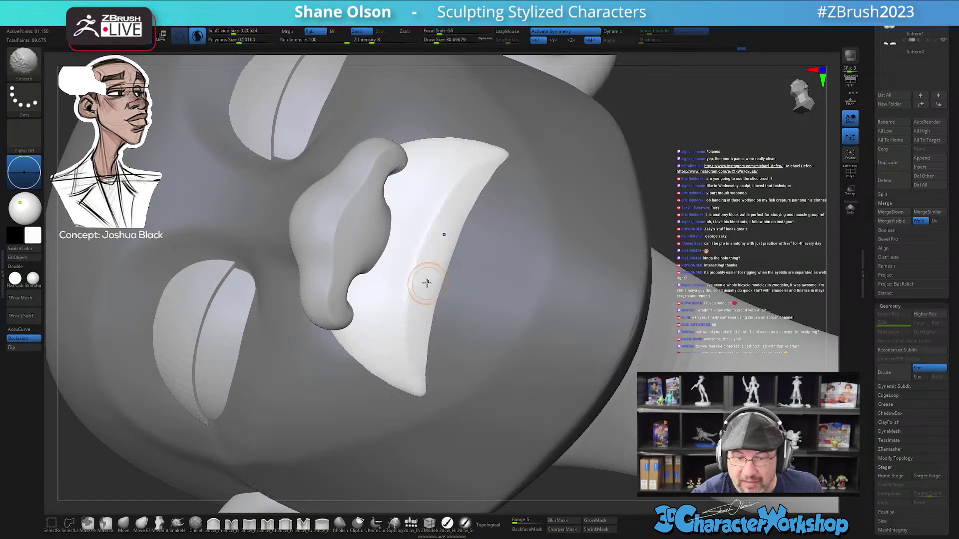
shift+drag(461, 200, 454, 214)
- Re-pinch the ridge of the upper lip up close to give it a crisp, clean edge
ctrl+right_drag(427, 285, 427, 363)
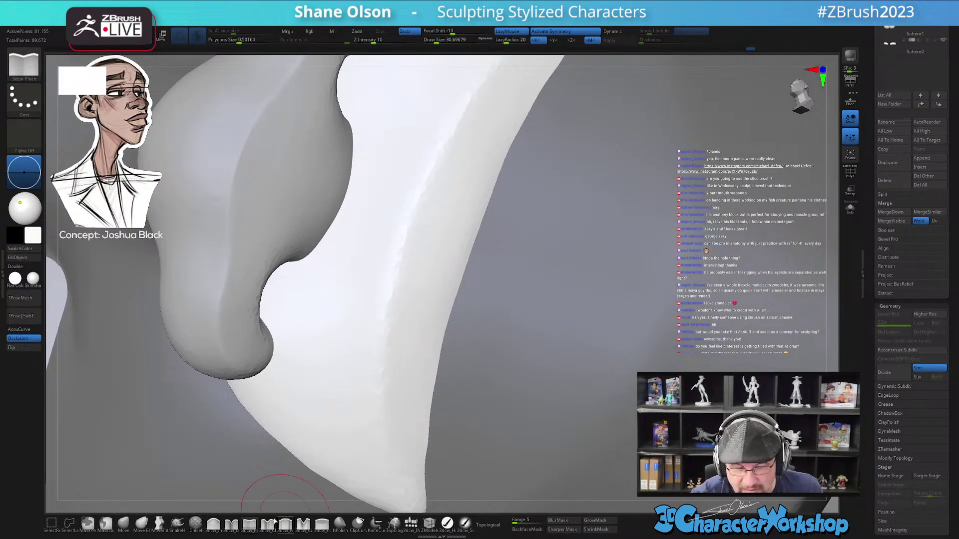
drag(432, 163, 420, 198)
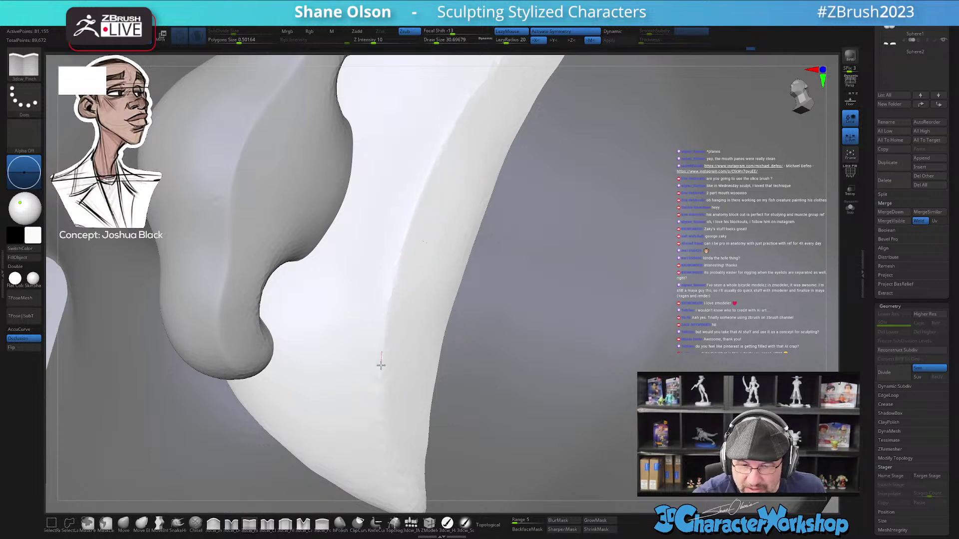
mouse_move(396, 437)
right_down()
mouse_move(424, 346)
mouse_move(433, 392)
mouse_move(433, 349)
mouse_move(434, 359)
mouse_move(451, 321)
mouse_move(437, 380)
mouse_move(402, 403)
right_up()
- Refine the curve of the upper lip's ridge with the Move brush at a draw size of about 41
click(123, 523)
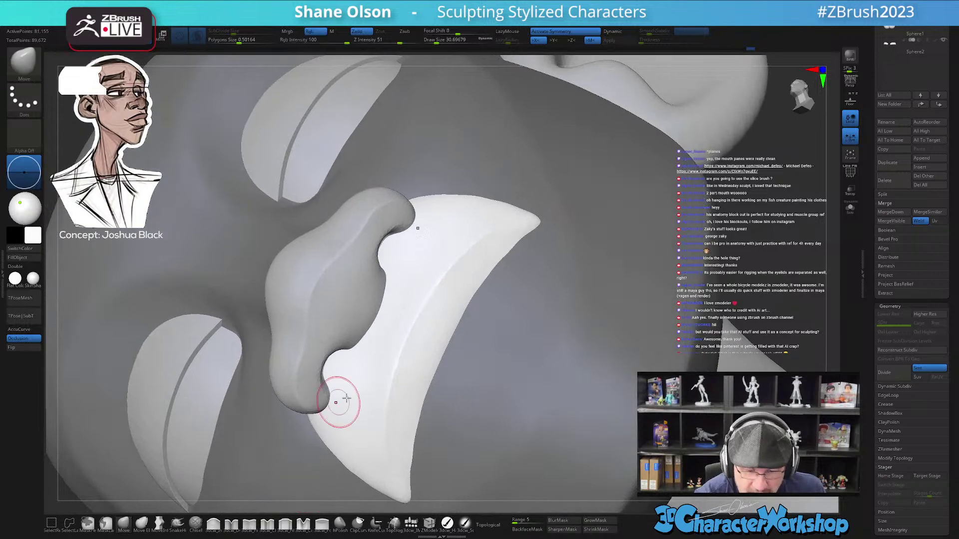
right_drag(428, 328, 425, 331)
key(s)
drag(414, 330, 424, 319)
drag(454, 274, 465, 258)
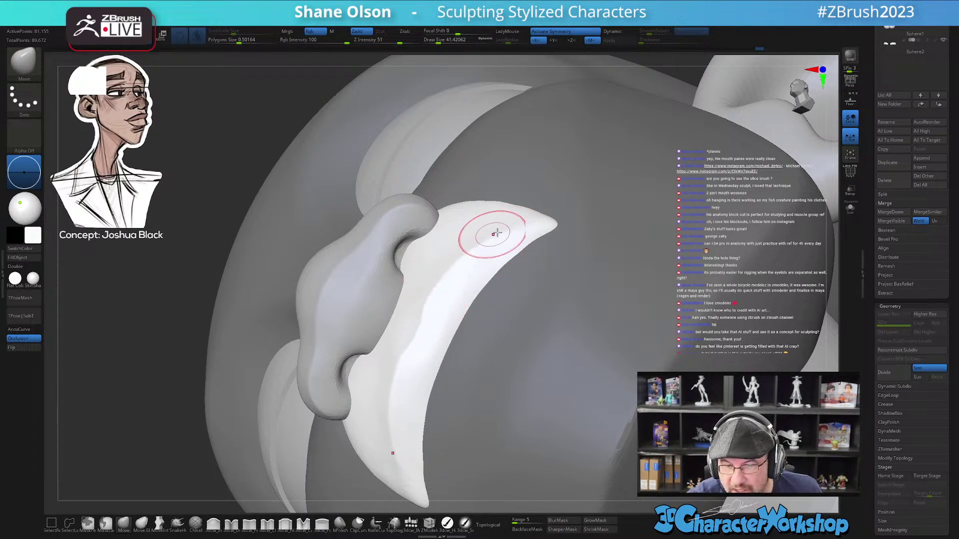
mouse_move(506, 275)
right_down()
mouse_move(512, 303)
mouse_move(481, 344)
mouse_move(515, 336)
mouse_move(509, 322)
right_up()
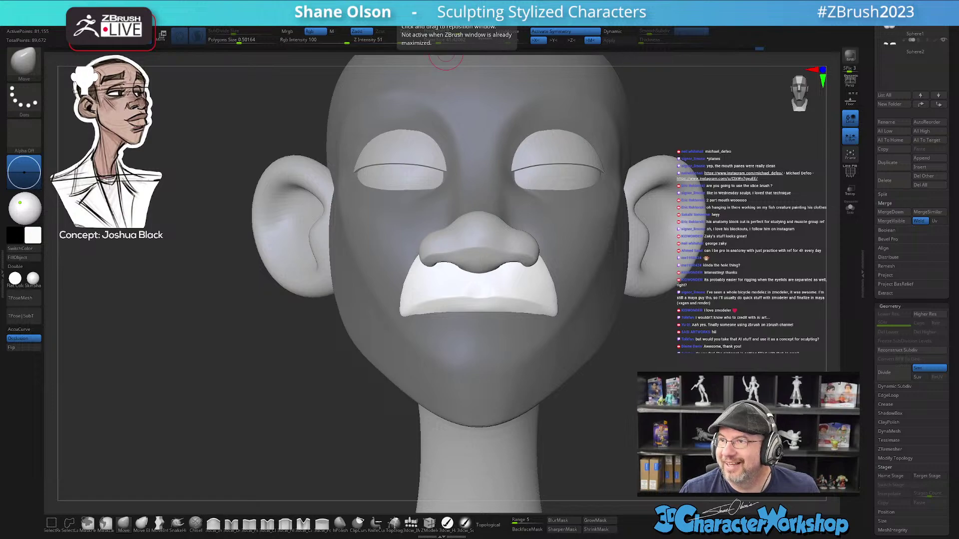
- Bring up the browser with the Instagram post of the stylized head sculpt, examine both images' planes, and return to ZBrush
drag(697, 1, 632, 119)
click(411, 249)
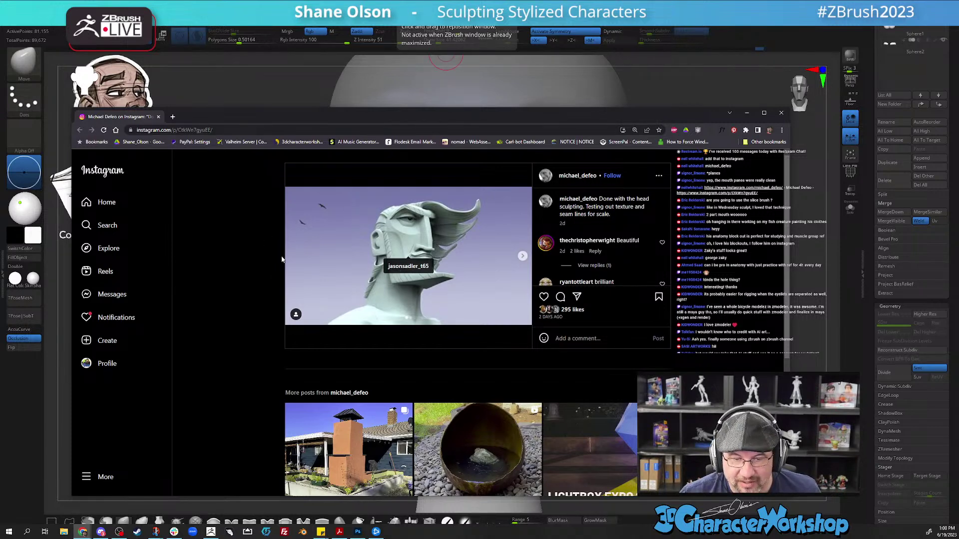
click(522, 256)
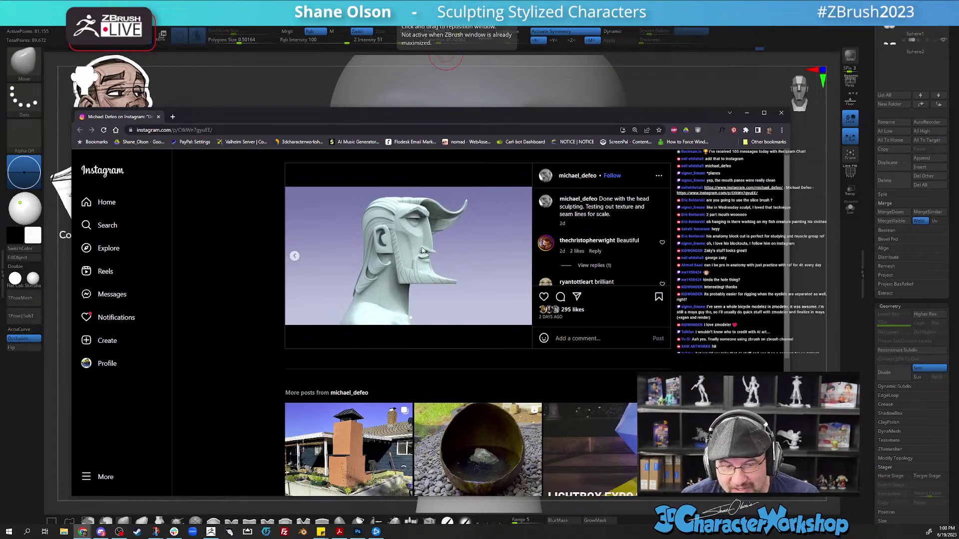
click(295, 258)
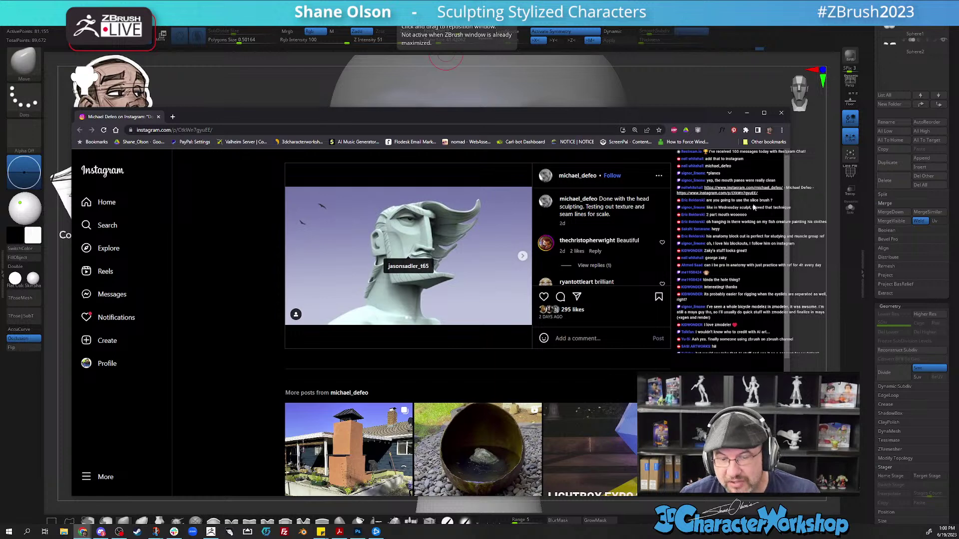
click(714, 40)
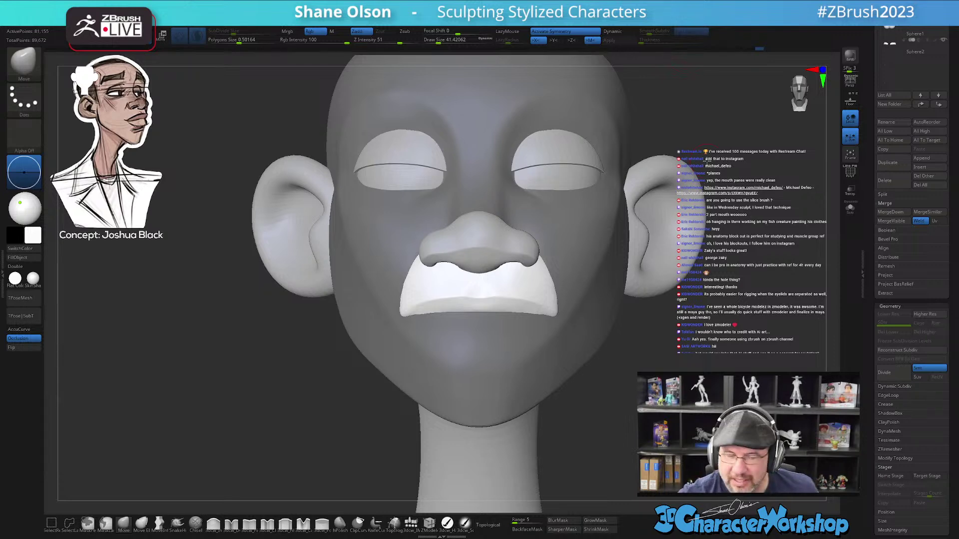
- Adjust the outer corners of the upper lip from the front with the Move brush at a draw size of about 77
mouse_move(581, 403)
mouse_down()
mouse_move(582, 393)
mouse_move(604, 426)
mouse_move(579, 419)
mouse_up()
key(s)
drag(552, 298, 559, 297)
mouse_move(556, 289)
right_down()
mouse_move(573, 277)
mouse_move(569, 300)
right_up()
key(s)
mouse_move(575, 287)
right_down()
mouse_move(574, 342)
mouse_move(567, 295)
mouse_move(549, 275)
mouse_move(567, 332)
mouse_move(524, 396)
mouse_move(566, 396)
mouse_move(473, 409)
mouse_move(547, 395)
mouse_move(524, 362)
mouse_move(511, 387)
right_up()
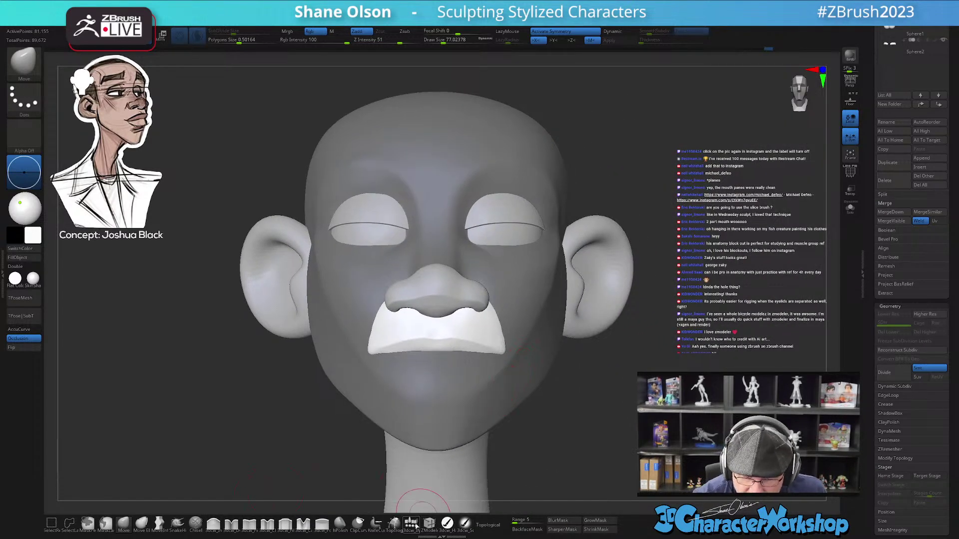
- Insert a QuadSphere-2 mesh on the chin area, centred below the upper lip
click(411, 522)
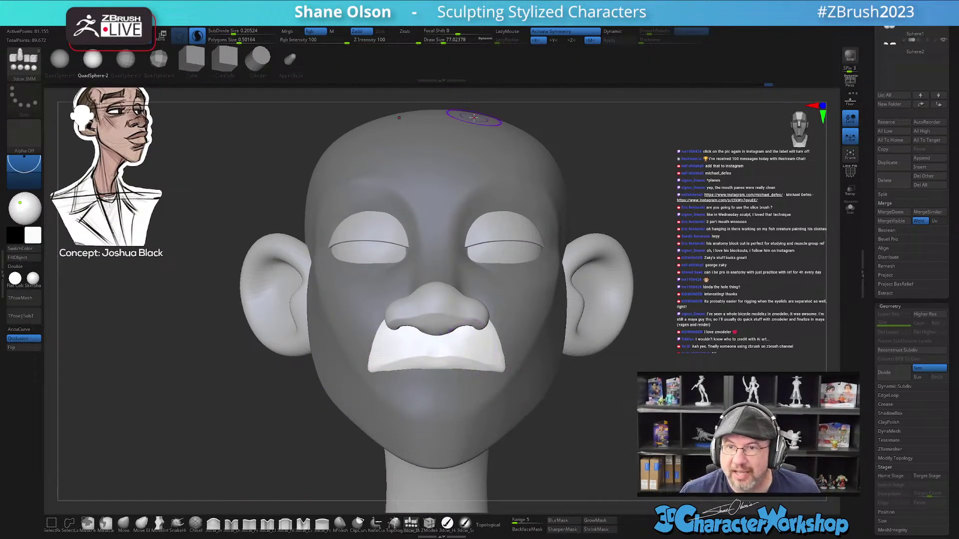
scroll(934, 49, up, 5)
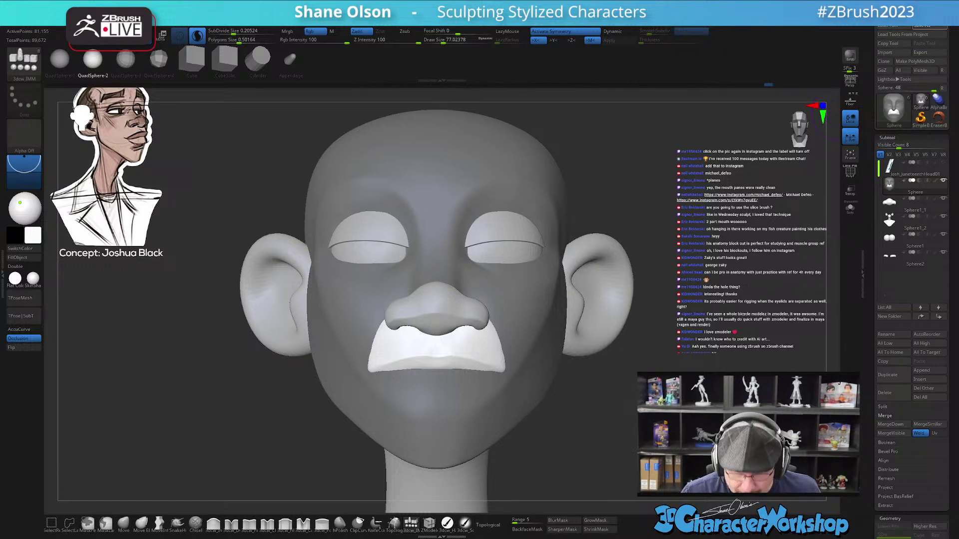
key(Return)
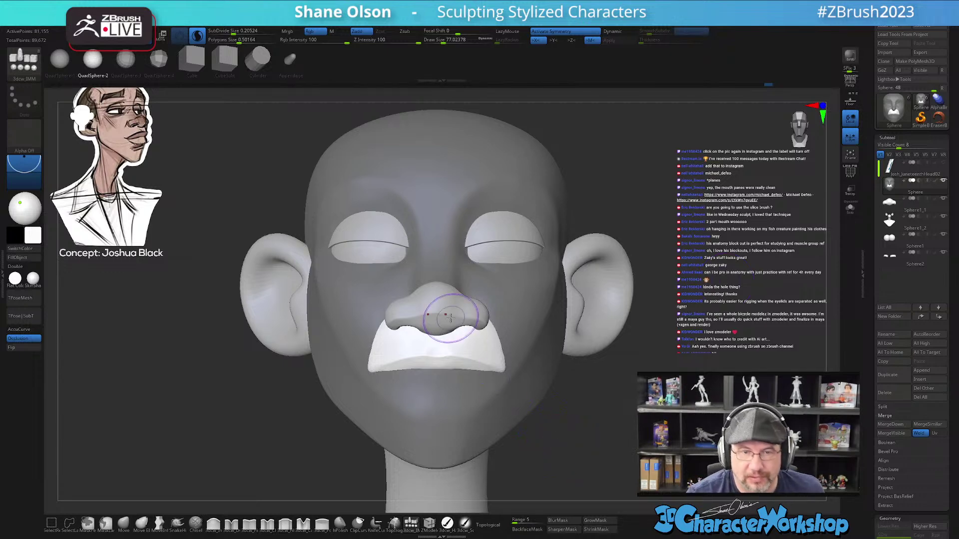
drag(436, 381, 630, 403)
- Move and reshape the new sphere with the gizmo so it sits directly beneath the upper lip, slightly flattened in height
key(w)
drag(530, 351, 472, 363)
drag(565, 399, 537, 425)
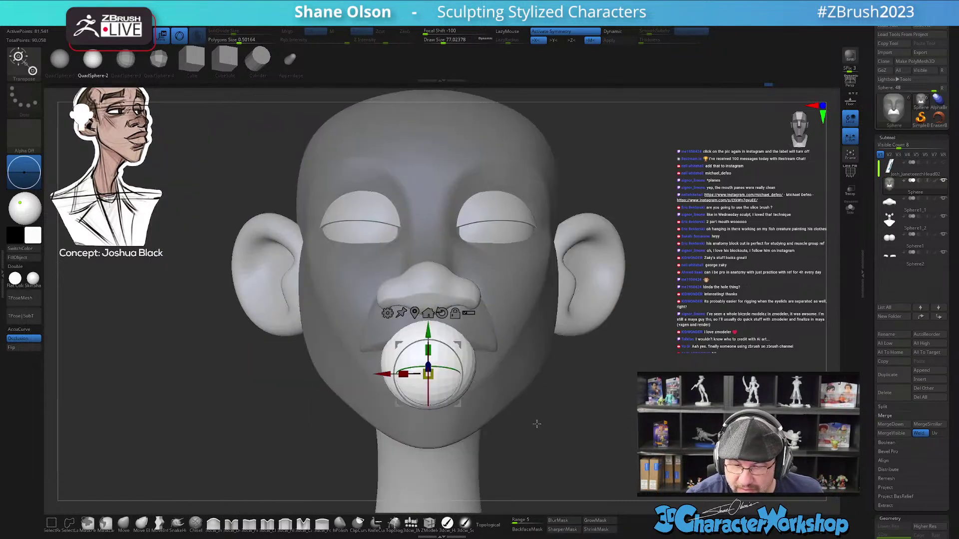
right_drag(497, 376, 589, 377)
mouse_move(520, 366)
mouse_down()
mouse_move(508, 369)
mouse_move(525, 365)
mouse_up()
mouse_move(625, 355)
mouse_down()
mouse_move(612, 397)
mouse_move(597, 398)
mouse_move(601, 424)
mouse_move(585, 440)
mouse_up()
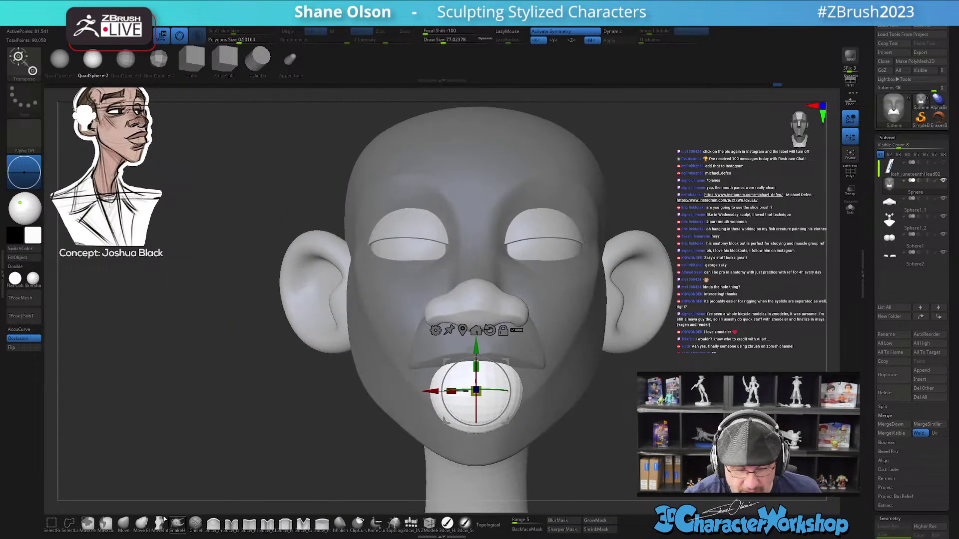
- Switch back to the Move brush, smooth the lower sphere, show the wireframe, and raise the draw size to about 182
click(125, 526)
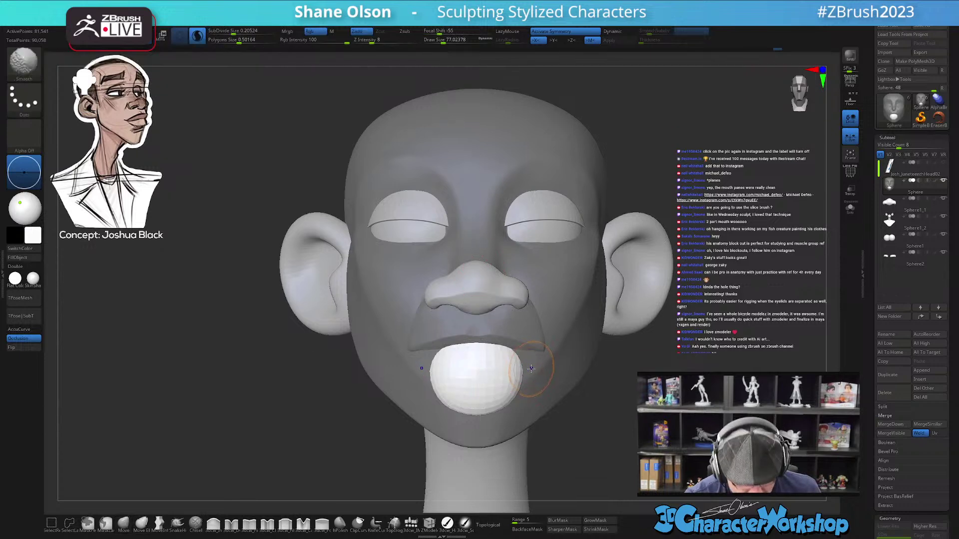
key(shift+f)
key(s)
mouse_move(499, 378)
mouse_down()
mouse_move(507, 378)
mouse_move(443, 384)
mouse_move(498, 368)
mouse_up()
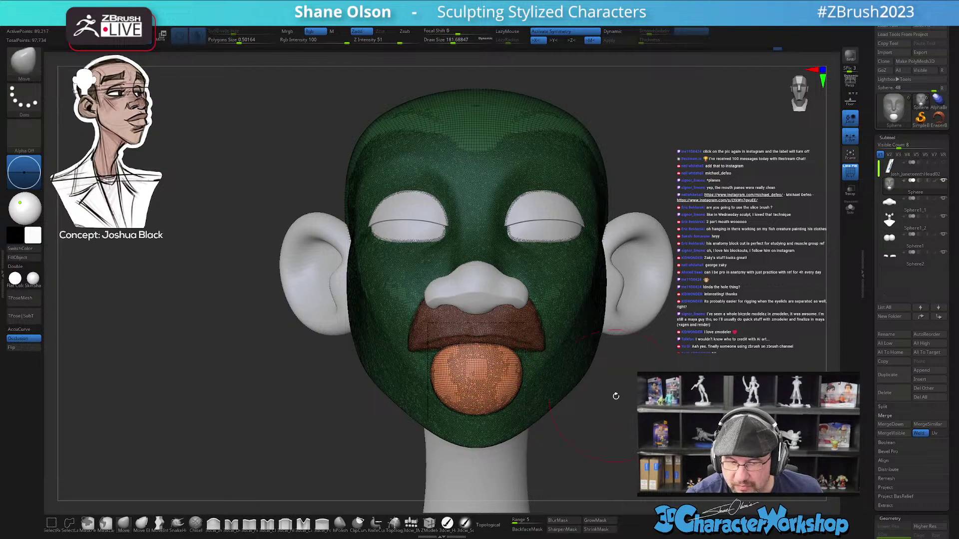
- Invert the mask so the lower sphere is protected and the head and upper lip are editable
mouse_move(598, 407)
mouse_down()
mouse_move(590, 414)
mouse_move(612, 422)
mouse_move(628, 383)
mouse_up()
ctrl+click(652, 423)
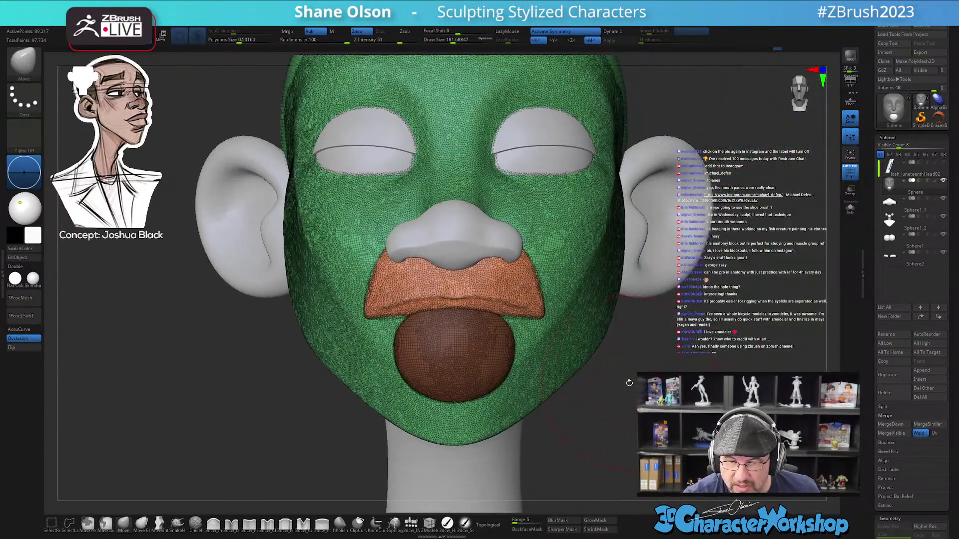
key(ctrl)
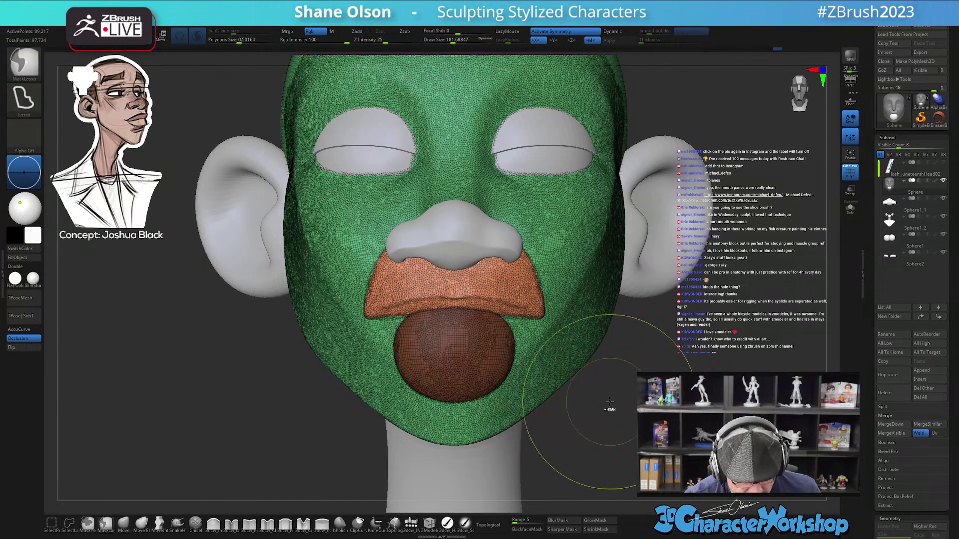
- Clear the mask, mask everything except the lower sphere, and hide the wireframe
ctrl+drag(610, 402, 594, 405)
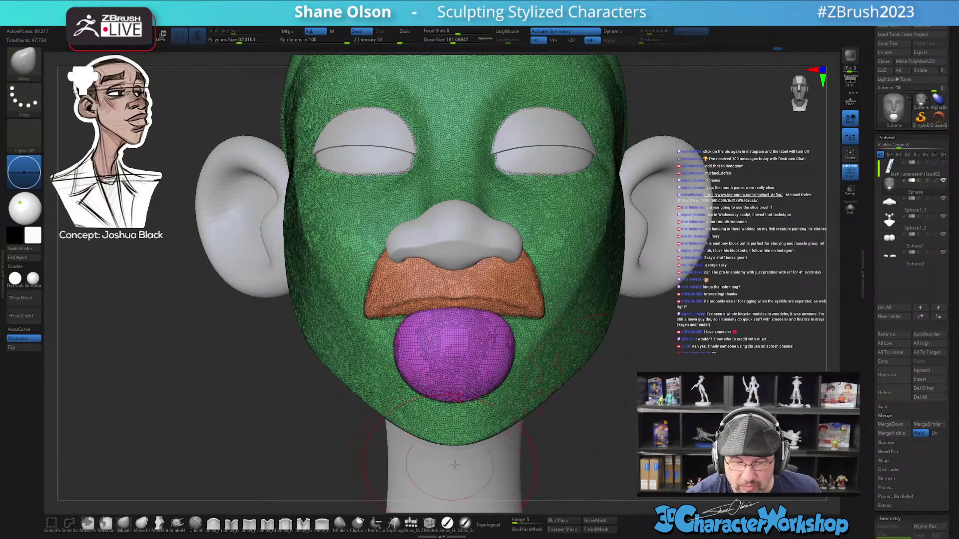
key(w)
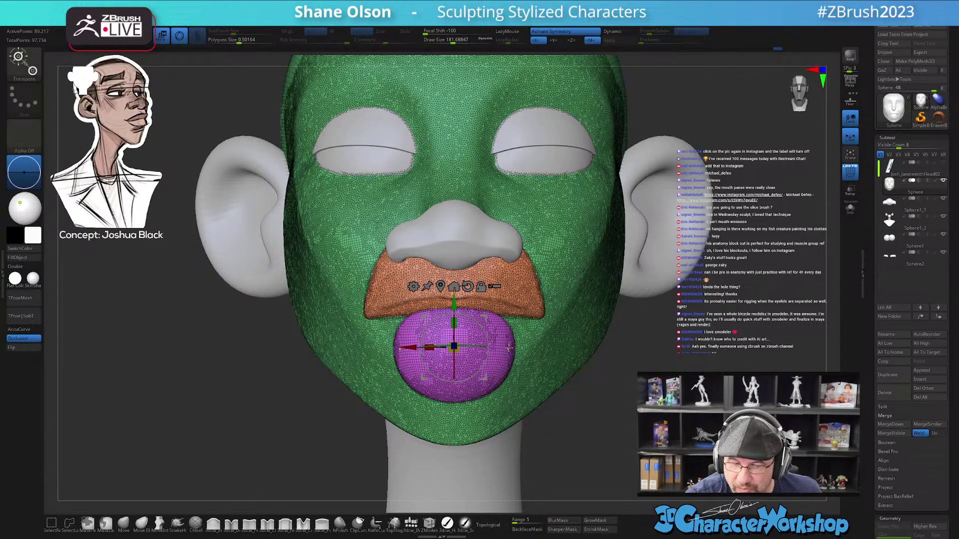
click(503, 354)
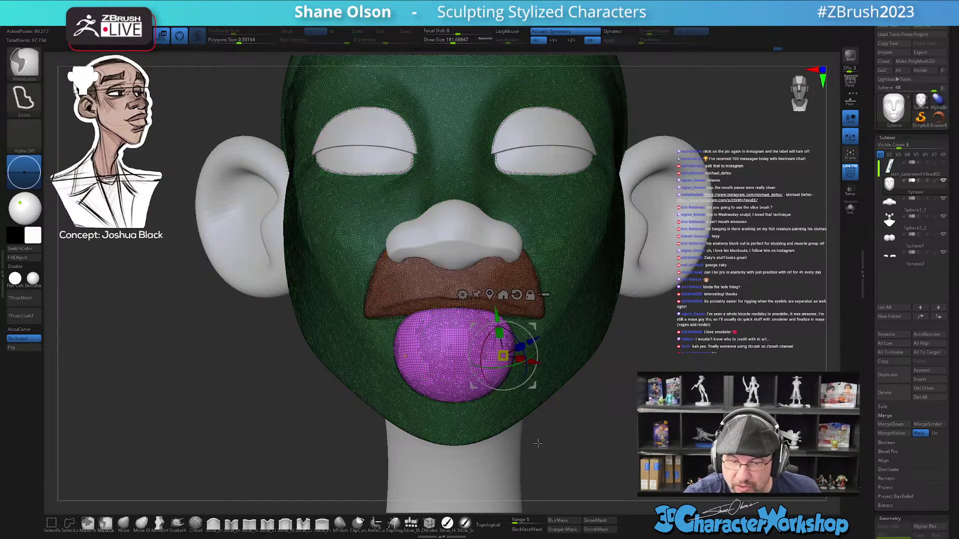
key(q)
drag(555, 422, 552, 444)
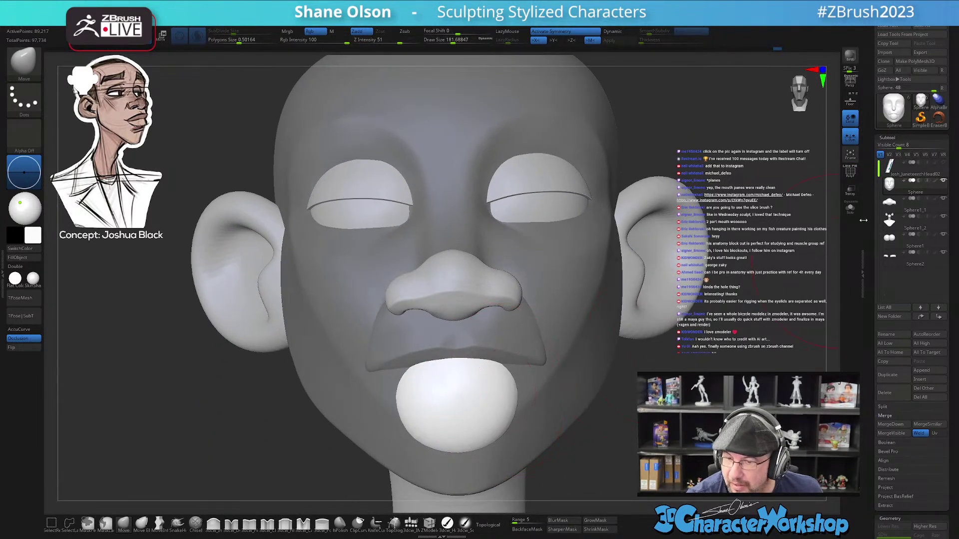
- Isolate the lower sphere, set the Move brush's draw size to about 149, and flatten the sphere's top and back
ctrl+shift+click(506, 408)
mouse_move(664, 439)
mouse_down()
mouse_move(589, 436)
mouse_move(454, 381)
mouse_move(549, 380)
mouse_up()
key(s)
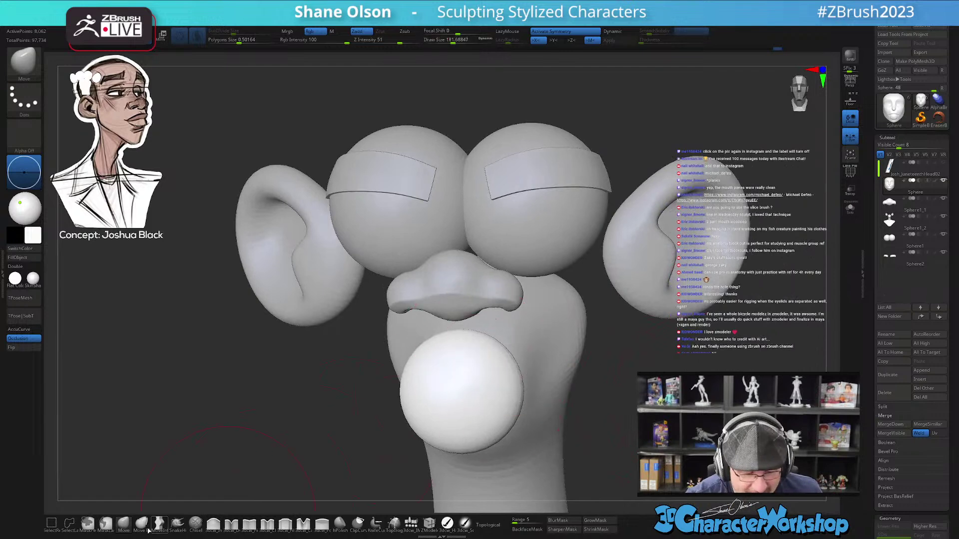
key(s)
drag(460, 336, 452, 335)
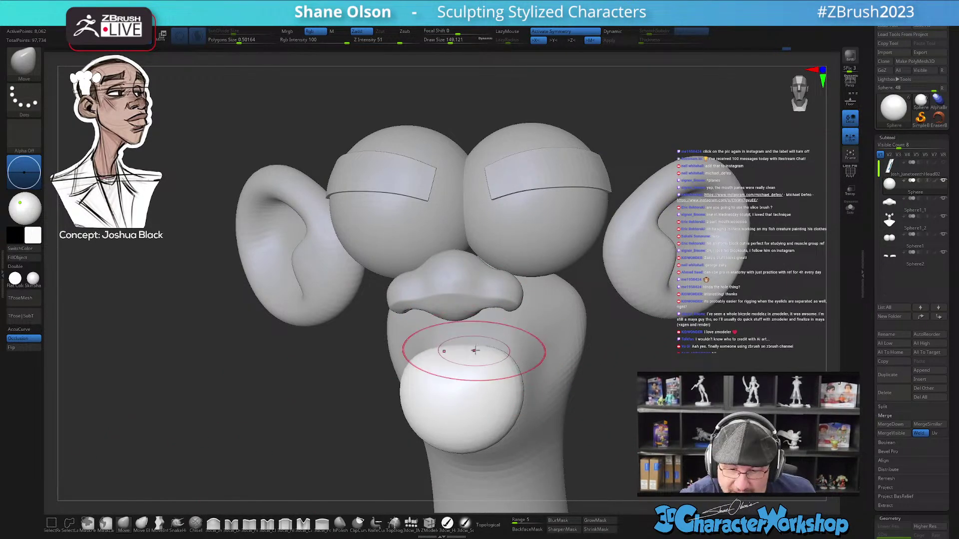
right_drag(502, 365, 485, 356)
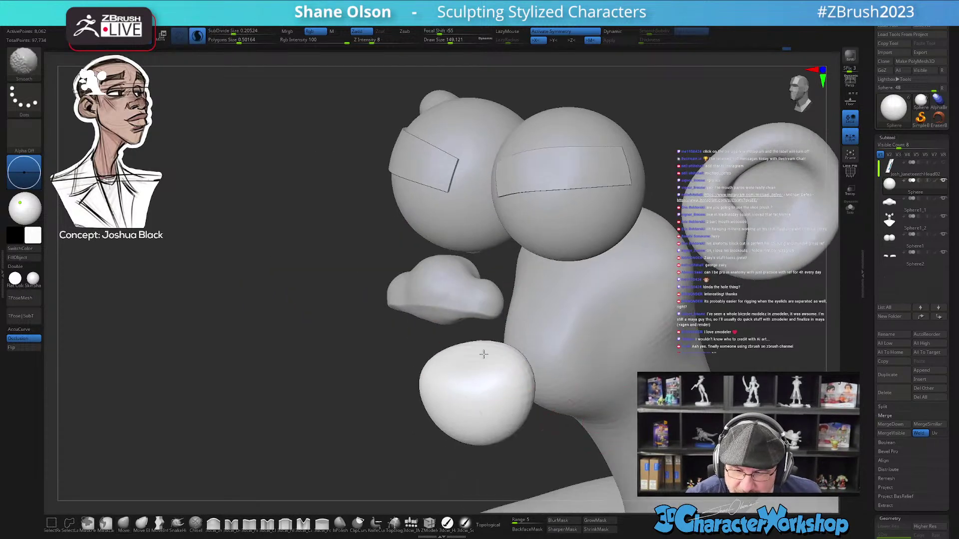
right_drag(492, 403, 540, 383)
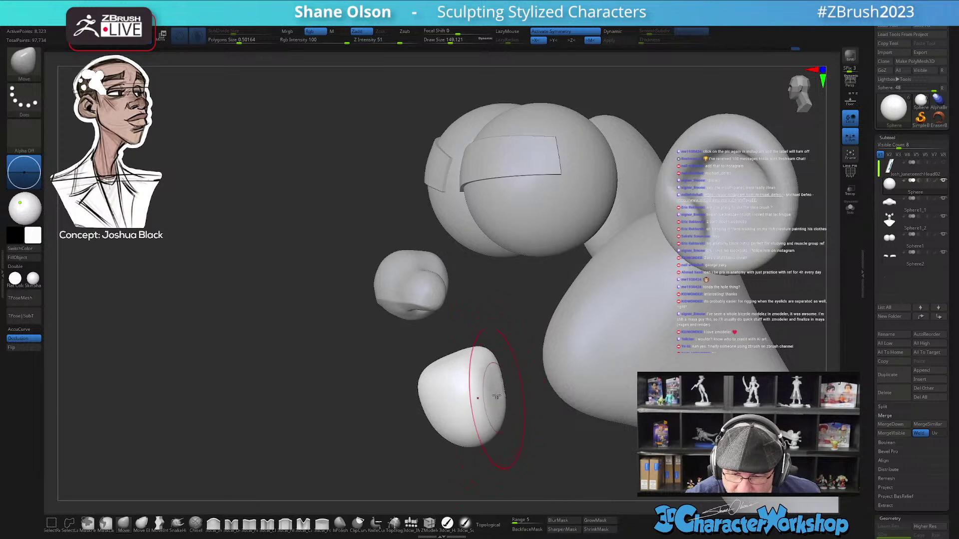
drag(492, 412, 487, 422)
mouse_move(487, 422)
right_down()
mouse_move(510, 430)
mouse_move(524, 419)
right_up()
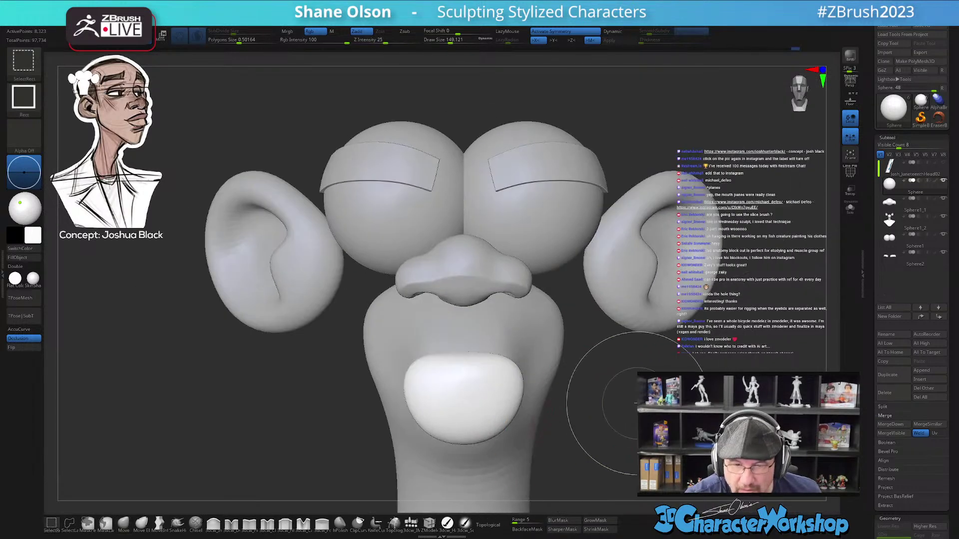
- Show the whole head again and push the flattened sphere into the face as a thin lower lip beneath the upper lip
ctrl+shift+click(637, 404)
mouse_move(636, 404)
ctrl+right_down()
mouse_move(630, 389)
mouse_move(579, 402)
ctrl+right_up()
right_drag(431, 385, 497, 379)
drag(492, 380, 511, 371)
right_drag(501, 371, 474, 377)
drag(470, 409, 494, 407)
right_drag(512, 397, 501, 400)
drag(511, 406, 523, 402)
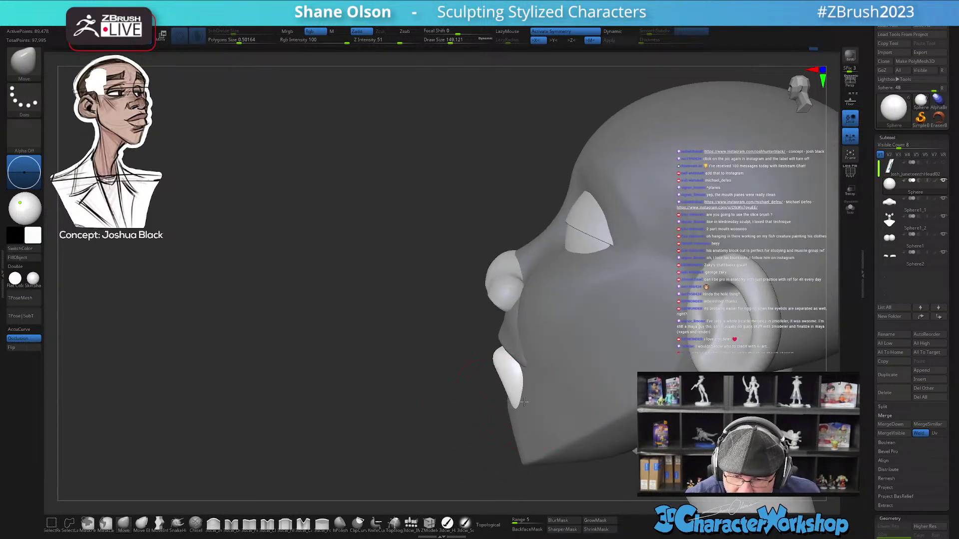
- Reduce the draw size to about 80 and pull the lower lip's ends out to the mouth corners, turning AccuCurve on only briefly
right_drag(518, 376, 495, 393)
right_drag(501, 354, 494, 357)
key(s)
drag(495, 369, 485, 369)
right_drag(493, 358, 482, 357)
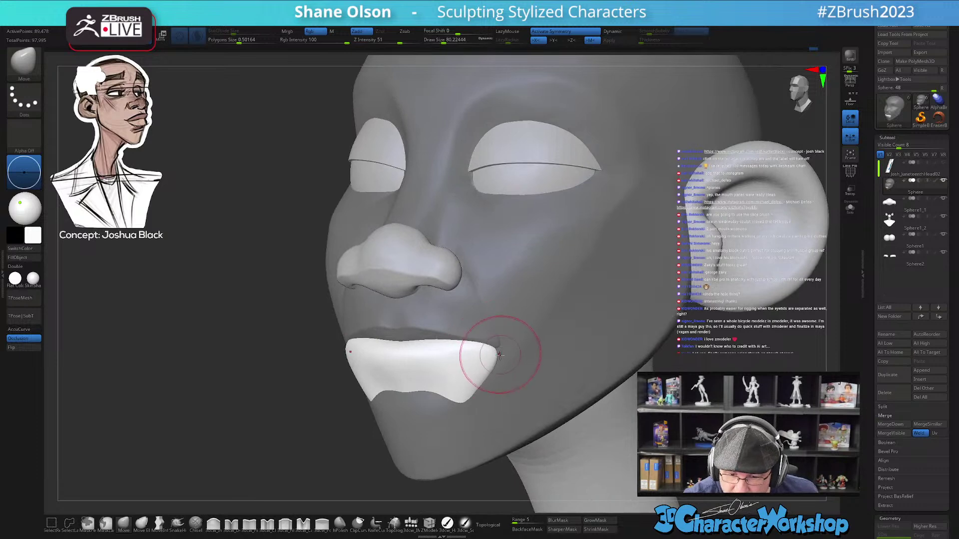
click(37, 331)
mouse_move(353, 439)
right_down()
mouse_move(513, 385)
mouse_move(496, 347)
mouse_move(512, 345)
right_up()
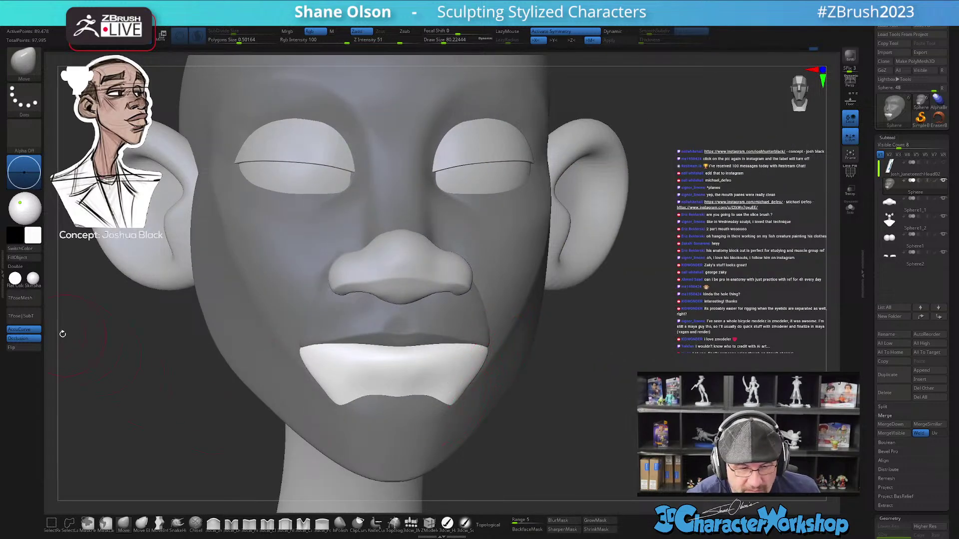
click(34, 329)
- Smooth the lower lip and round its bottom edge, refining the curve from the side and from below
mouse_move(405, 446)
right_down()
mouse_move(468, 419)
mouse_move(396, 405)
right_up()
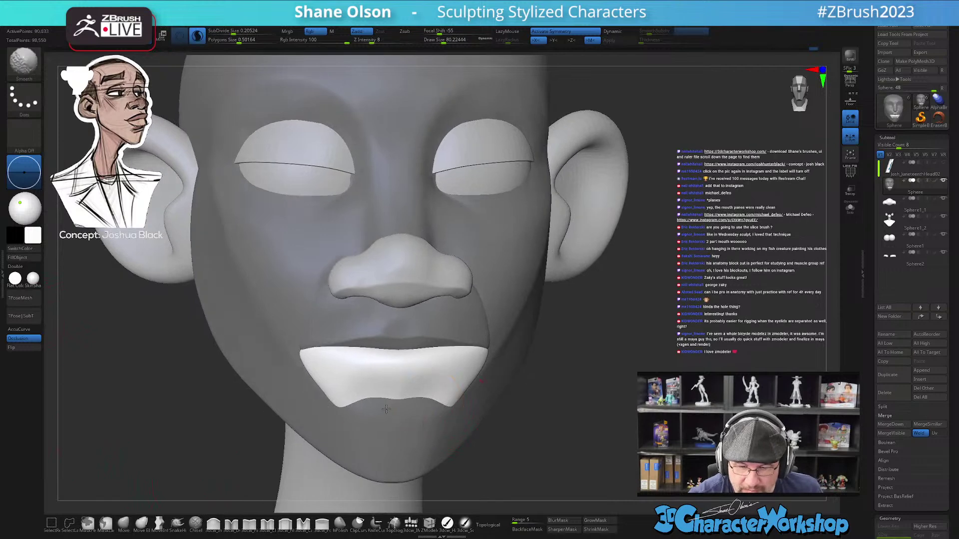
mouse_move(488, 389)
right_down()
mouse_move(499, 387)
mouse_move(473, 421)
mouse_move(439, 396)
mouse_move(449, 407)
mouse_move(480, 394)
mouse_move(467, 390)
right_up()
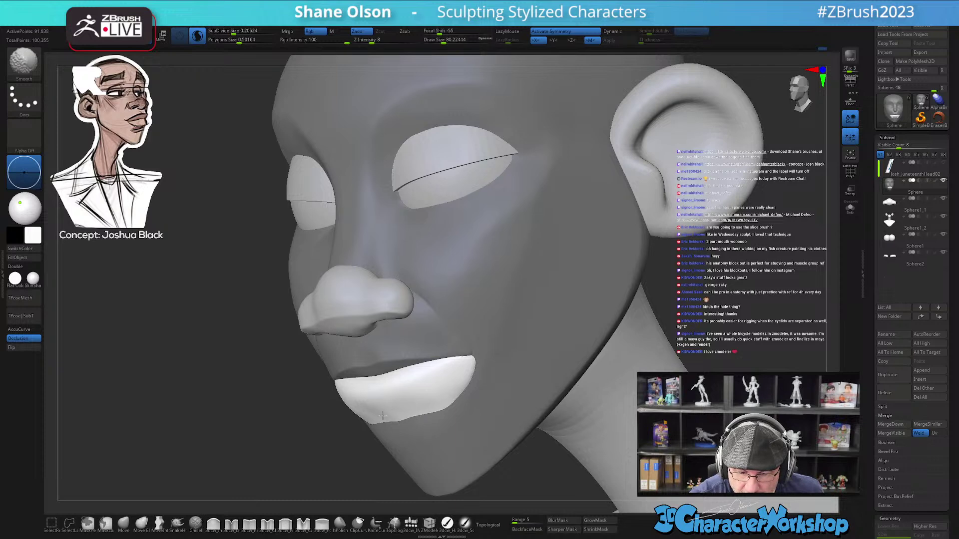
mouse_move(397, 414)
right_down()
mouse_move(470, 398)
mouse_move(483, 447)
mouse_move(473, 381)
mouse_move(452, 345)
right_up()
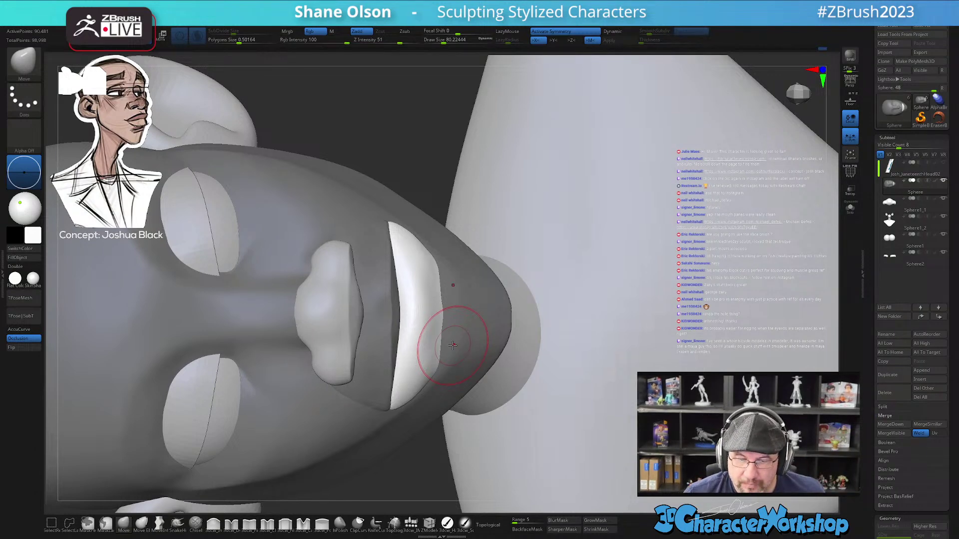
right_drag(422, 301, 420, 299)
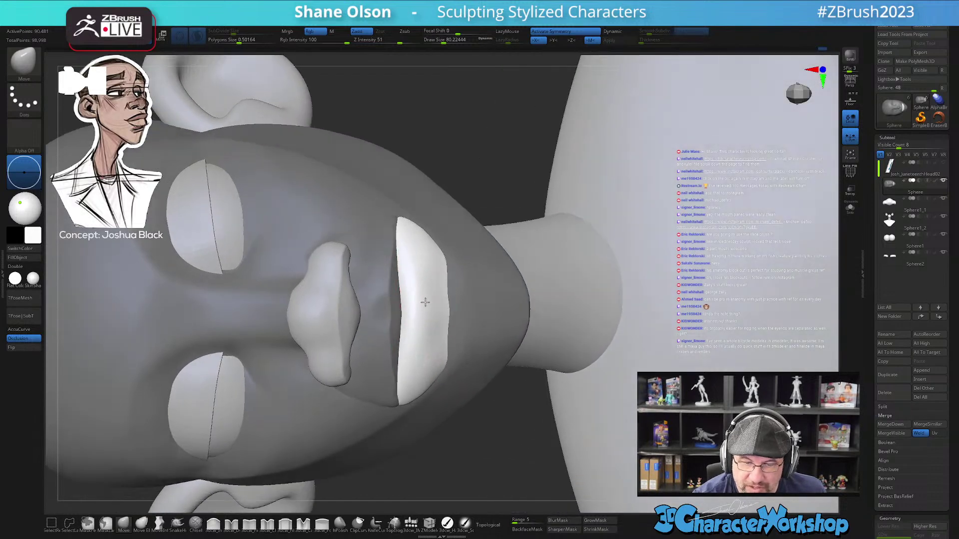
- Sharpen the ridge along the front of the lower lip with the Pinch brush
click(250, 524)
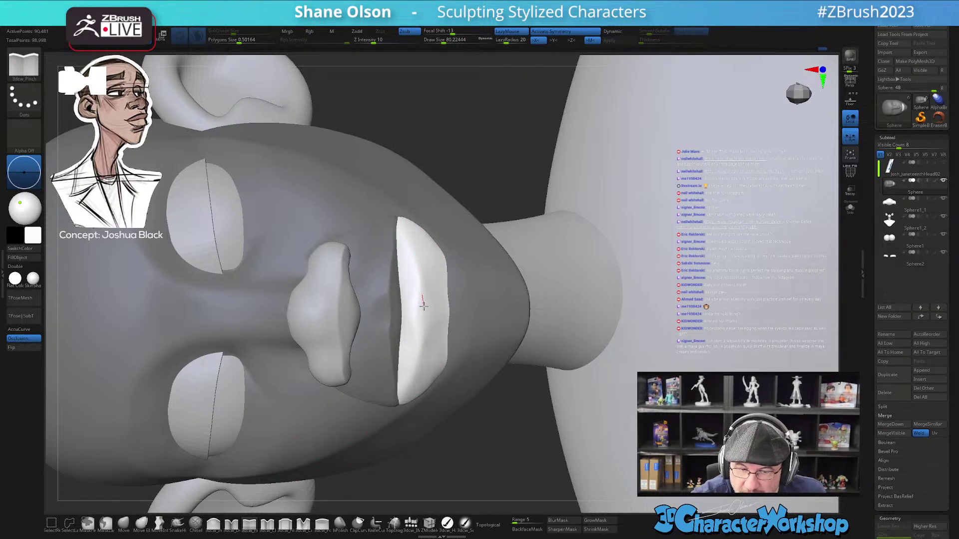
mouse_move(424, 306)
right_down()
mouse_move(428, 315)
mouse_move(422, 303)
right_up()
drag(422, 303, 423, 294)
drag(416, 243, 409, 223)
right_drag(443, 304, 446, 372)
key(shift)
shift+drag(446, 372, 442, 369)
key(ctrl+z)
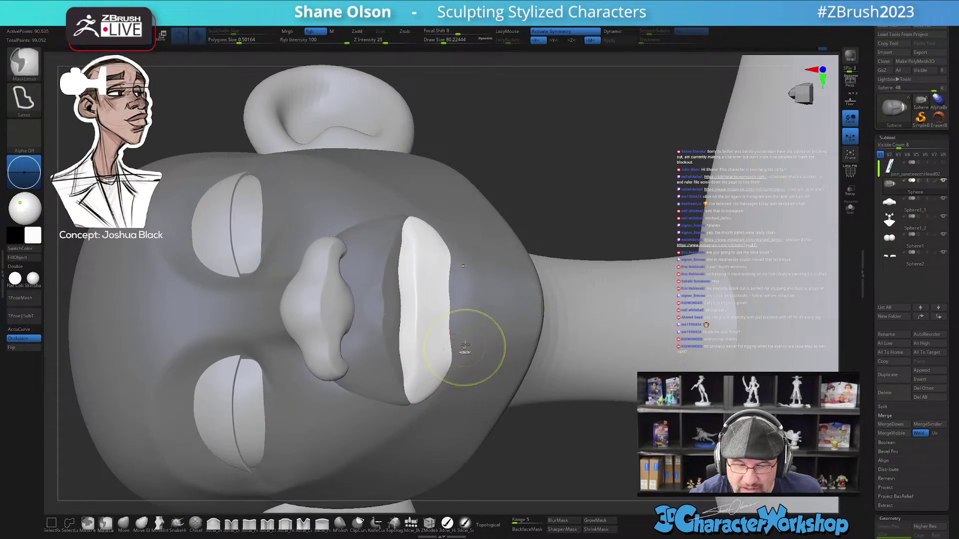
- Return to the Move brush and reshape the lower lip's front ridge and lower edge, using draw sizes of about 116 and 62
right_drag(463, 343, 455, 330)
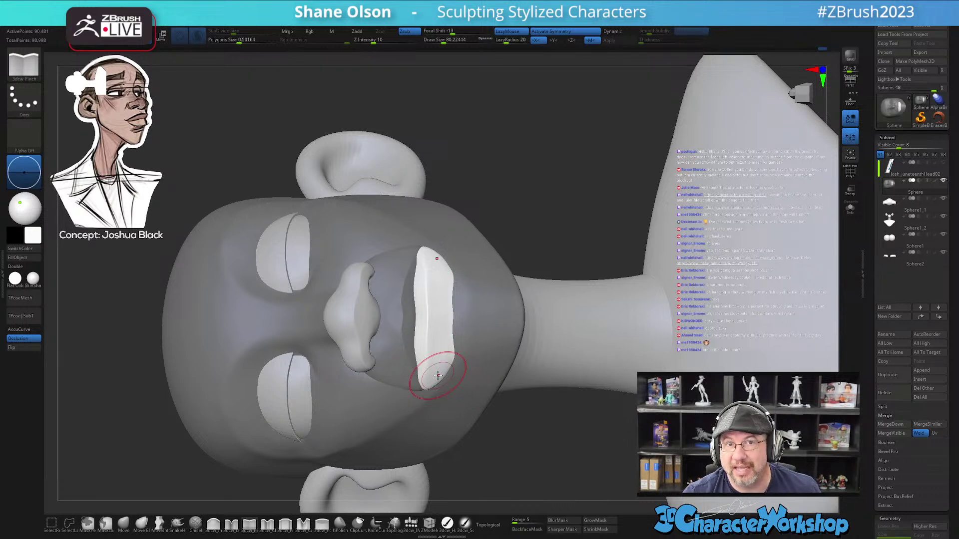
mouse_move(503, 403)
alt+mouse_down()
mouse_move(499, 389)
mouse_move(486, 389)
mouse_move(463, 457)
mouse_move(455, 330)
alt+mouse_up()
mouse_move(454, 328)
right_down()
mouse_move(438, 353)
mouse_move(443, 313)
mouse_move(449, 336)
right_up()
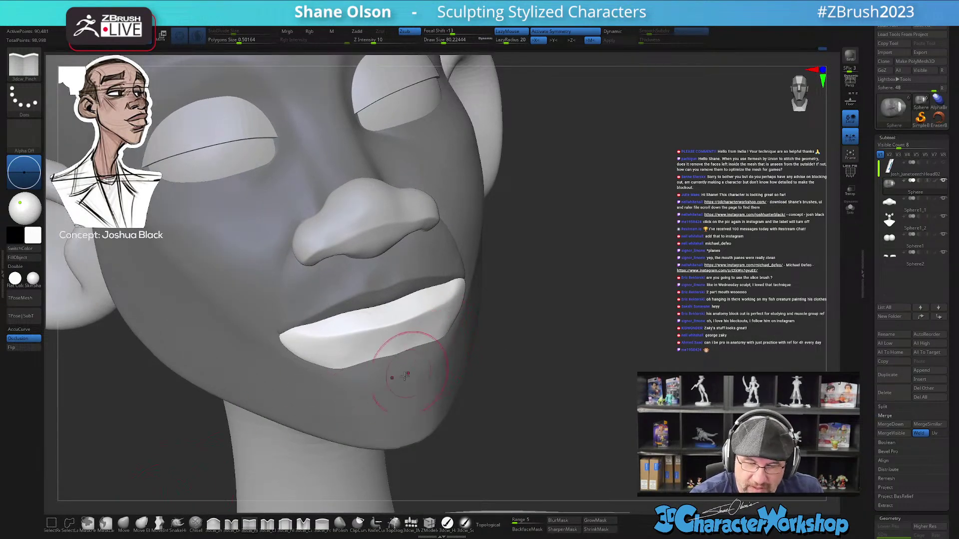
click(123, 522)
right_drag(367, 364, 460, 310)
key(s)
drag(460, 311, 449, 304)
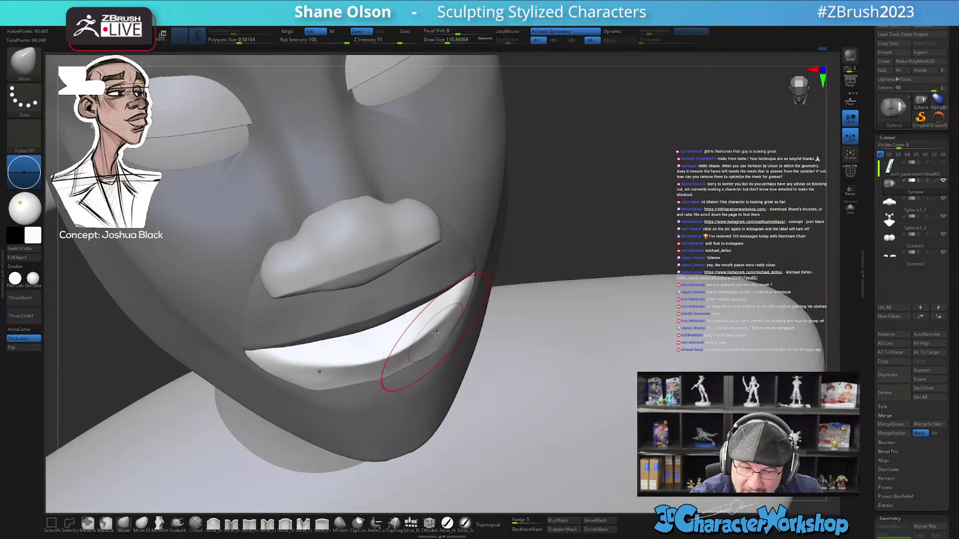
key(s)
drag(432, 379, 426, 379)
- Show the wireframe, isolate the lower lip, and adjust its shape with the Move brush
key(shift+f)
right_drag(431, 381, 472, 380)
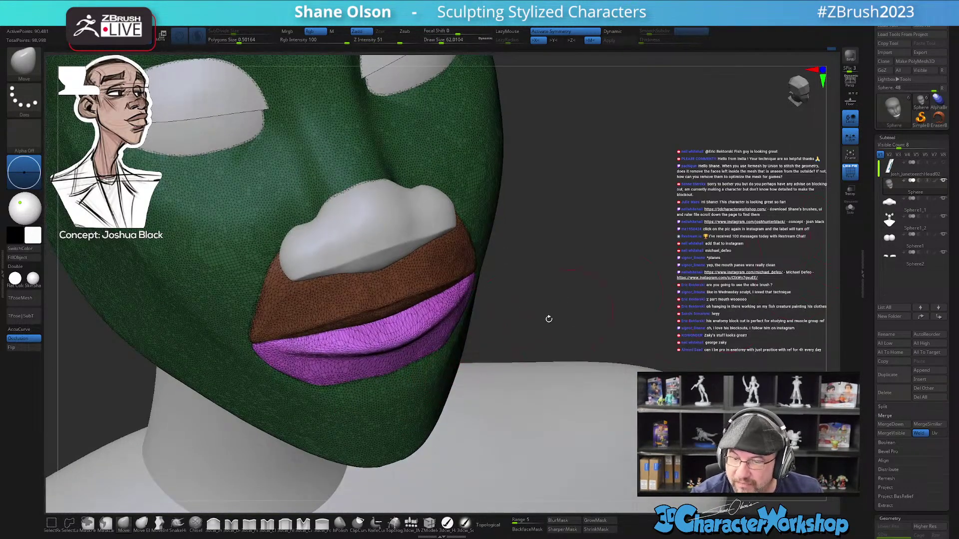
ctrl+shift+click(415, 325)
right_drag(450, 310, 432, 361)
mouse_move(433, 360)
mouse_down()
mouse_move(428, 338)
mouse_move(429, 371)
mouse_up()
right_drag(428, 371, 415, 399)
mouse_move(487, 327)
right_down()
mouse_move(483, 297)
mouse_move(499, 322)
right_up()
- Reduce the draw size to about 23 and smooth the isolated lower lip's top surface and front ridge out to the corners
key(s)
drag(500, 325, 480, 327)
mouse_move(478, 333)
alt+right_down()
mouse_move(471, 345)
mouse_move(440, 345)
alt+right_up()
shift+drag(463, 193, 438, 308)
shift+drag(461, 212, 419, 380)
mouse_move(420, 379)
right_down()
mouse_move(450, 376)
mouse_move(404, 295)
right_up()
key(s)
drag(414, 295, 403, 289)
mouse_move(392, 215)
shift+mouse_down()
mouse_move(401, 267)
mouse_move(395, 310)
mouse_move(380, 327)
mouse_move(415, 320)
mouse_move(405, 349)
shift+mouse_up()
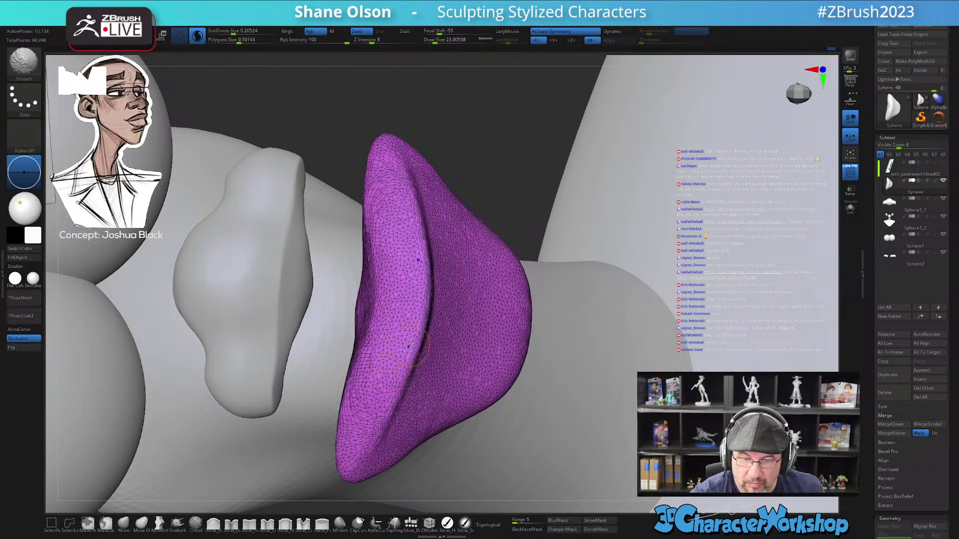
mouse_move(370, 410)
shift+mouse_down()
mouse_move(360, 437)
mouse_move(353, 394)
shift+mouse_up()
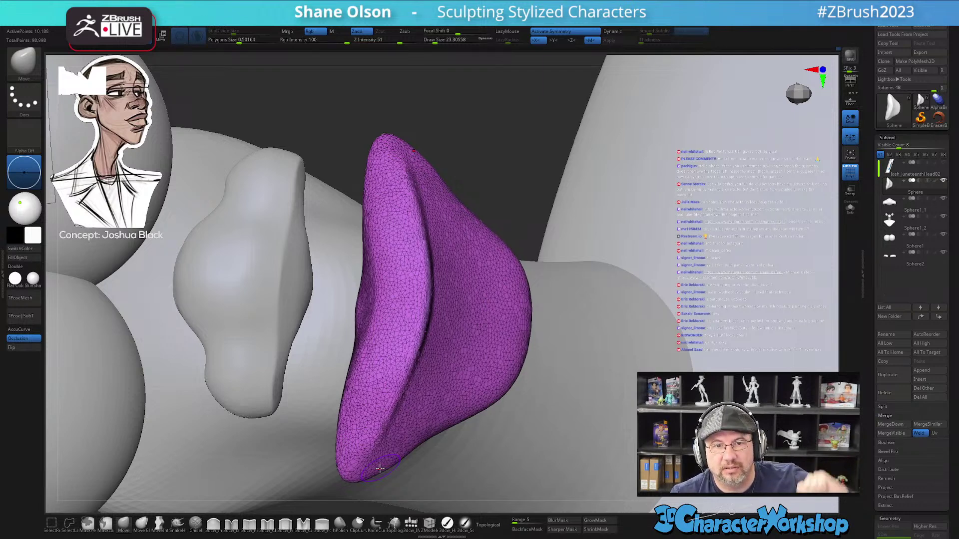
- Bring back the hidden parts of the head and hide the wireframe
ctrl+right_drag(460, 374, 479, 381)
ctrl+shift+click(511, 421)
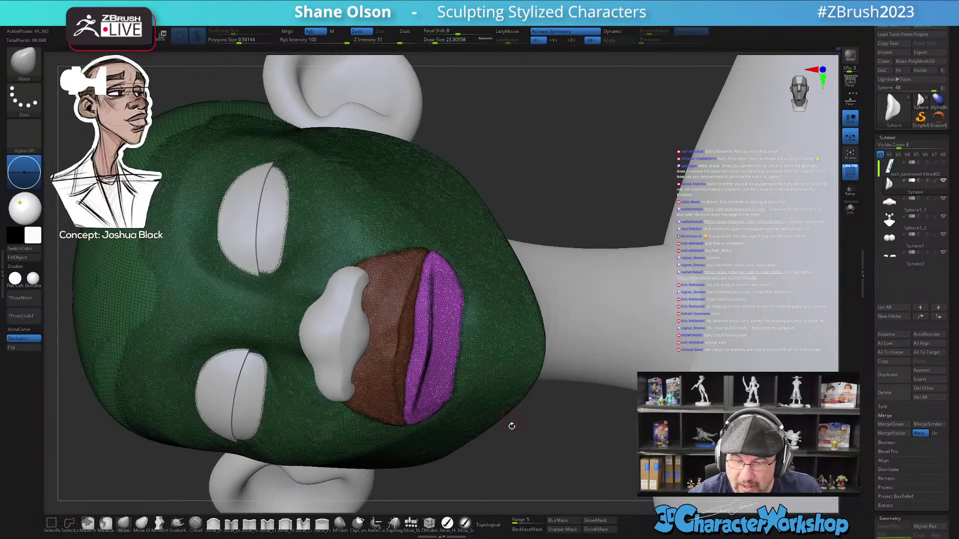
right_drag(506, 435, 507, 433)
drag(506, 432, 507, 395)
key(shift+f)
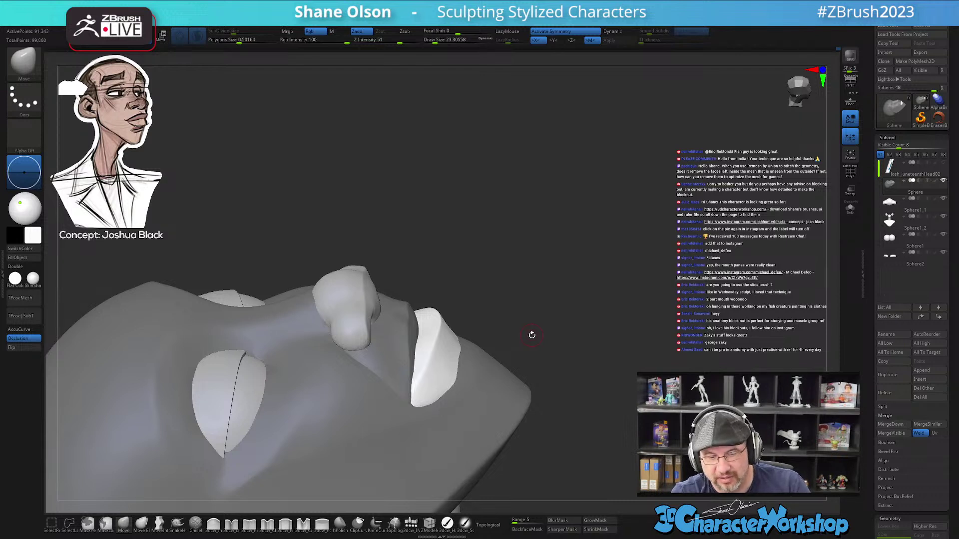
- Set the draw size to about 84 and adjust the lower lip's volume and corners with the Move brush
right_drag(459, 379, 462, 394)
key(s)
drag(463, 363, 474, 364)
right_drag(473, 355, 456, 368)
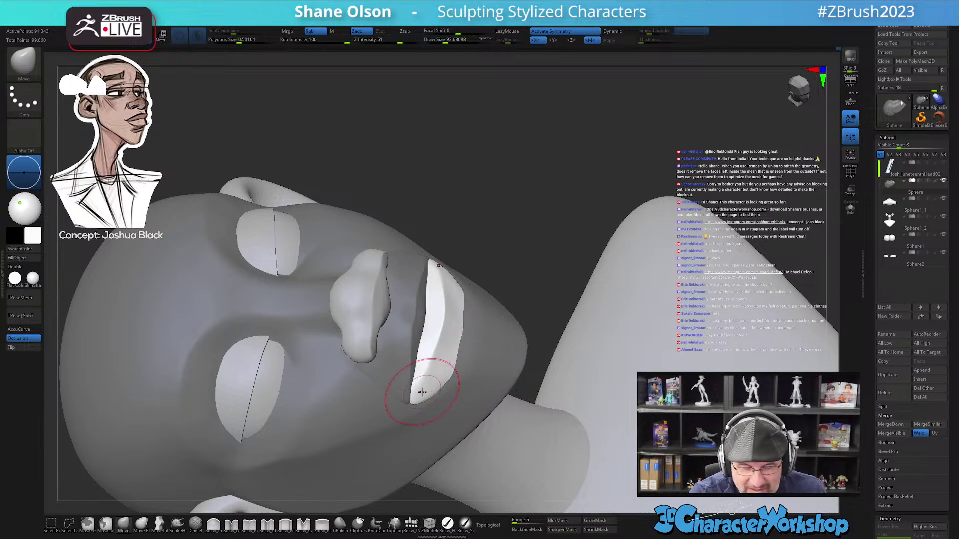
- Reduce the draw size to about 56 and refine the lower lip's bottom edge and outer corners
right_drag(445, 357, 474, 357)
key(s)
drag(471, 357, 463, 357)
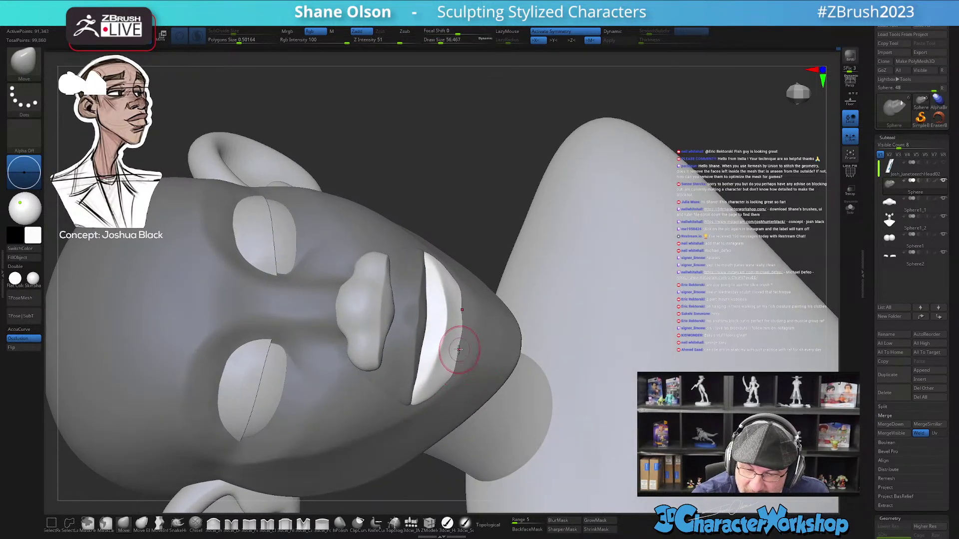
right_drag(463, 331, 439, 338)
mouse_move(435, 387)
right_down()
mouse_move(449, 360)
mouse_move(496, 336)
mouse_move(479, 368)
mouse_move(522, 274)
mouse_move(605, 261)
mouse_move(600, 338)
mouse_move(583, 307)
mouse_move(574, 349)
mouse_move(580, 327)
mouse_move(557, 332)
mouse_move(598, 338)
mouse_move(571, 343)
mouse_move(585, 340)
mouse_move(606, 366)
mouse_move(574, 360)
mouse_move(568, 377)
mouse_move(561, 359)
mouse_move(540, 358)
mouse_move(445, 295)
mouse_move(442, 336)
mouse_move(454, 343)
mouse_move(444, 375)
right_up()
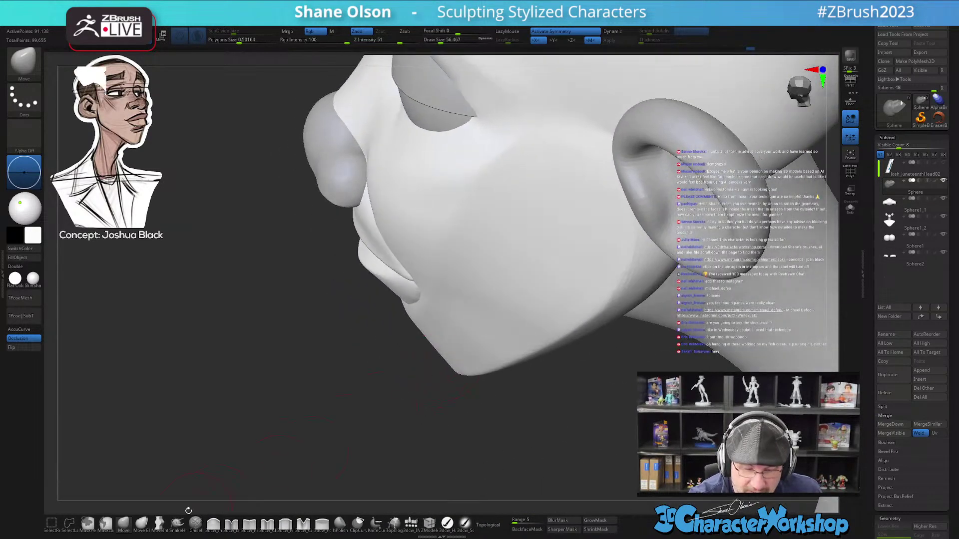
- Turn on Topological for the Move brush at a draw size of about 83 and reshape the lower lip's profile and corner
key(s)
drag(425, 304, 429, 304)
click(481, 521)
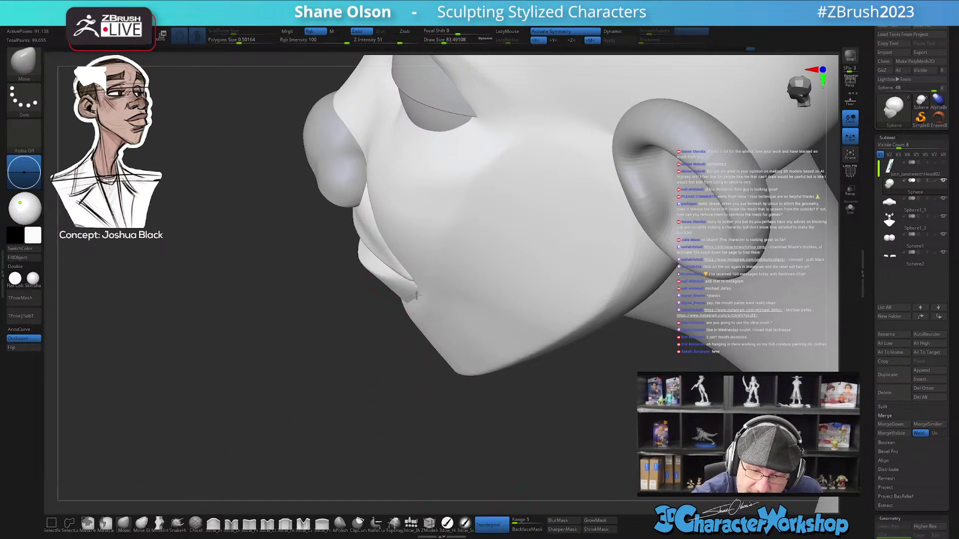
right_drag(421, 336, 406, 315)
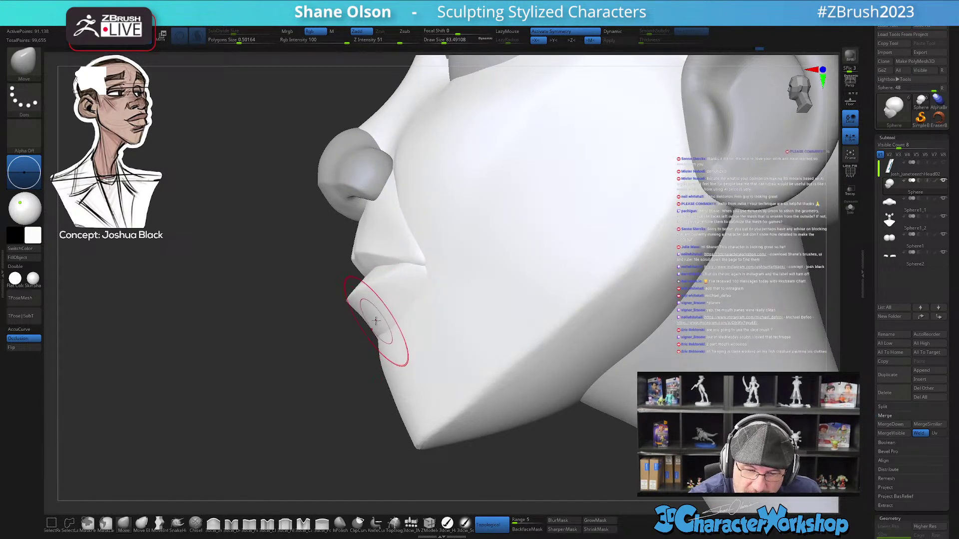
mouse_move(384, 320)
right_down()
mouse_move(403, 308)
mouse_move(398, 299)
mouse_move(372, 315)
right_up()
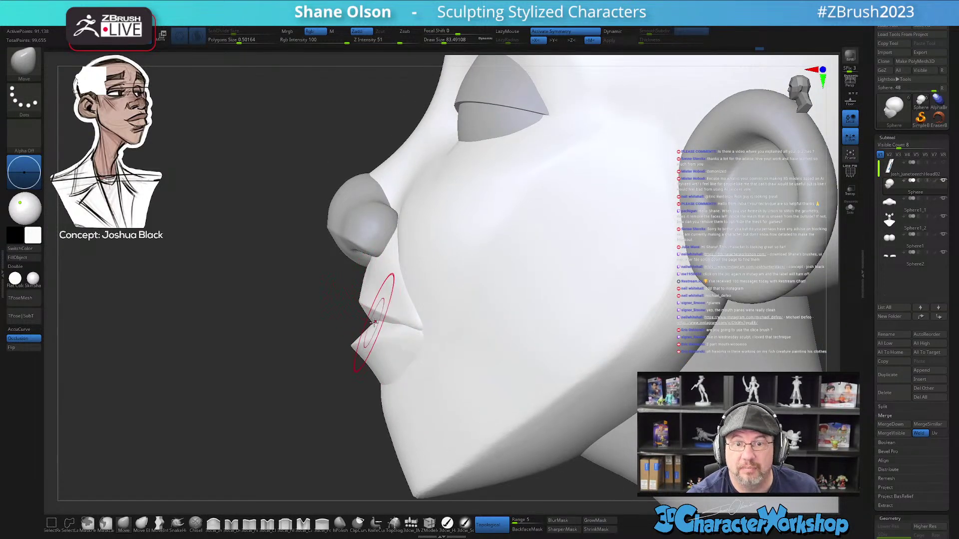
- Increase the draw size to about 116 and pull the upper lip forward in profile
key(s)
drag(339, 306, 353, 306)
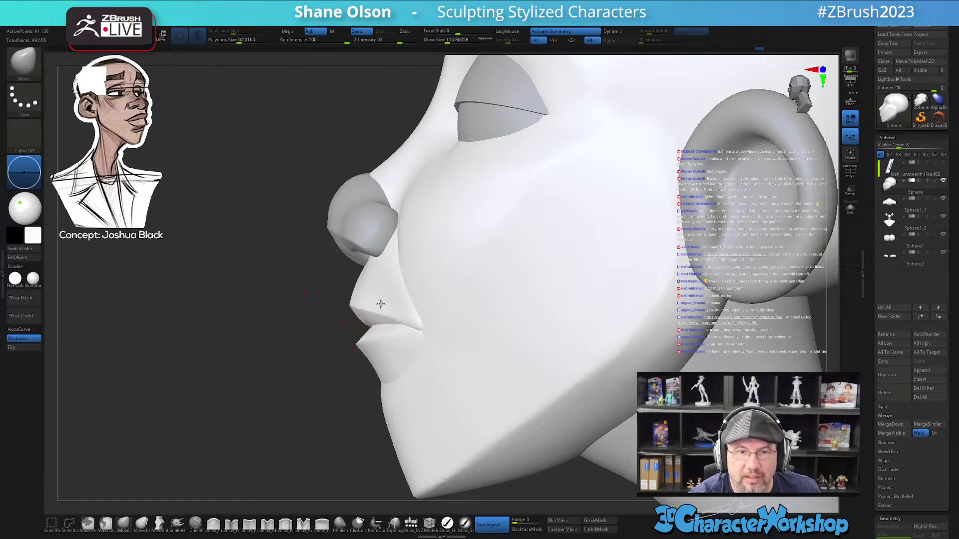
alt+right_drag(378, 293, 365, 309)
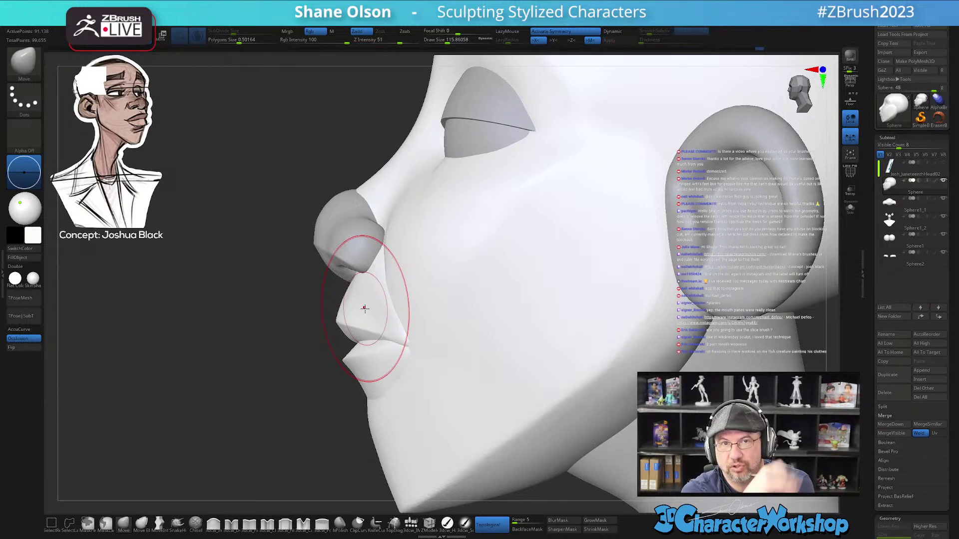
- Set the draw size to about 101 and refine the profile of both lips and the area below the lower lip
mouse_move(375, 308)
right_down()
mouse_move(396, 304)
mouse_move(381, 283)
mouse_move(384, 307)
mouse_move(374, 273)
mouse_move(400, 269)
mouse_move(396, 284)
mouse_move(422, 300)
right_up()
key(s)
drag(427, 328, 417, 327)
mouse_move(418, 308)
alt+right_down()
mouse_move(421, 295)
mouse_move(408, 312)
alt+right_up()
key(s)
mouse_move(413, 272)
mouse_down()
mouse_move(429, 268)
mouse_move(419, 261)
mouse_up()
mouse_move(420, 261)
right_down()
mouse_move(406, 260)
mouse_move(421, 235)
right_up()
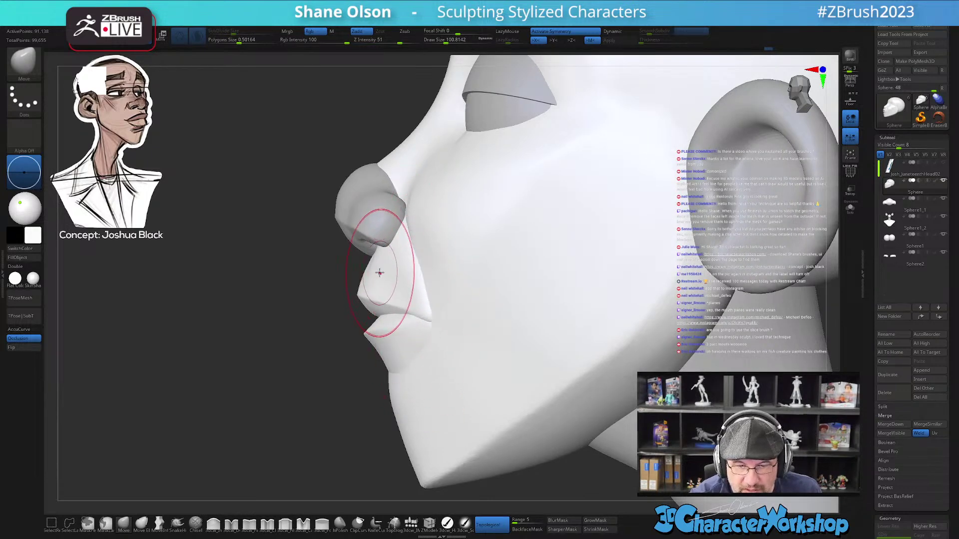
- Reduce the draw size to about 41 and refine the upper lip plane below the nostril with the Move Infinite Depth brush
key(s)
drag(380, 274, 368, 270)
click(159, 524)
key([)
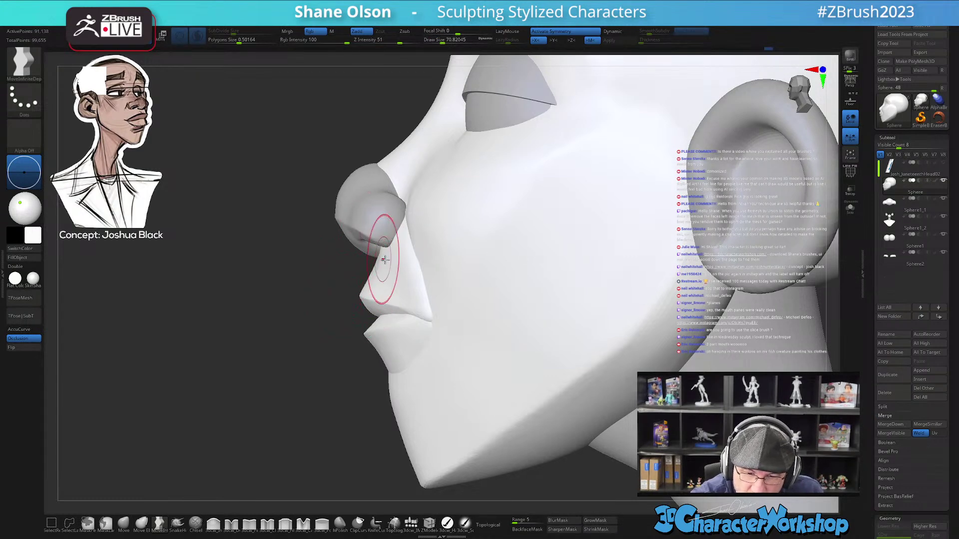
key(s)
drag(404, 237, 428, 223)
mouse_move(428, 266)
right_down()
mouse_move(441, 263)
mouse_move(422, 272)
right_up()
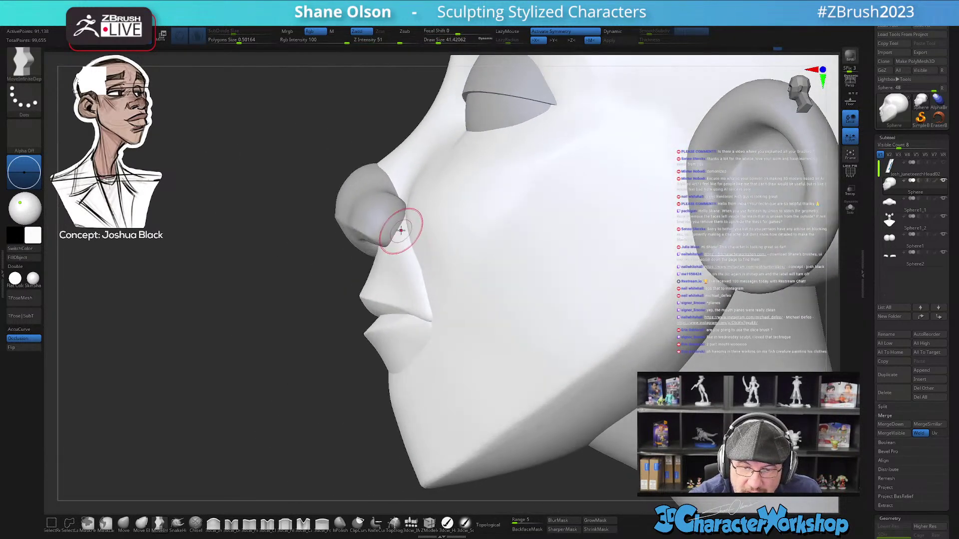
- Mask everything except the upper lip and reshape its upper corner beside the nostril at a draw size of about 46
key(w)
ctrl+click(412, 302)
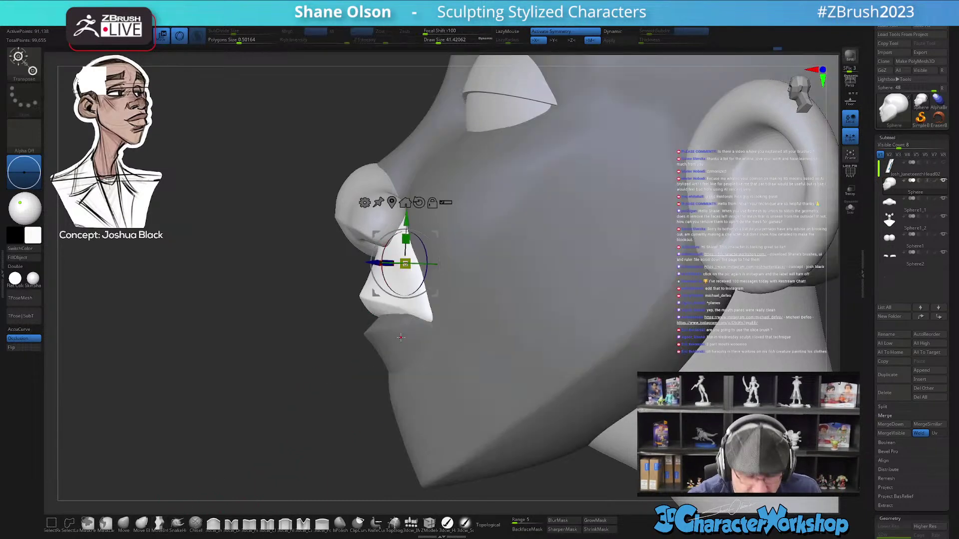
key(q)
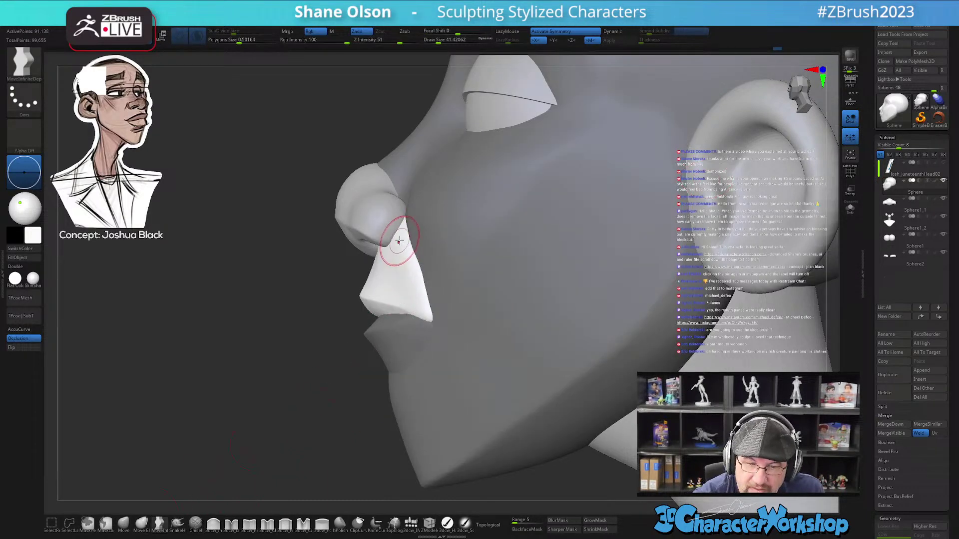
key(bracketright)
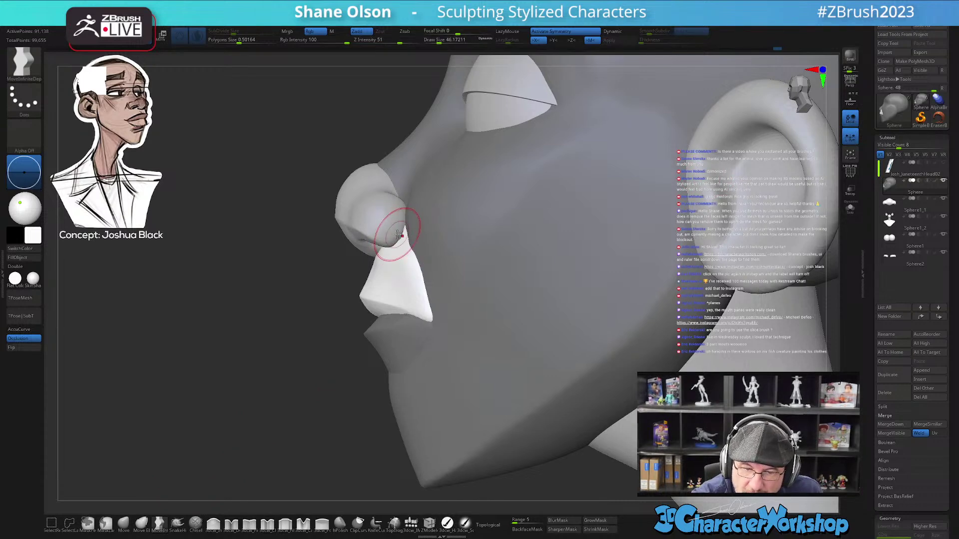
right_drag(406, 291, 419, 265)
- Switch to the Move brush at a draw size of about 71, turn Topological off and adjust the upper lip's outer edge
click(125, 521)
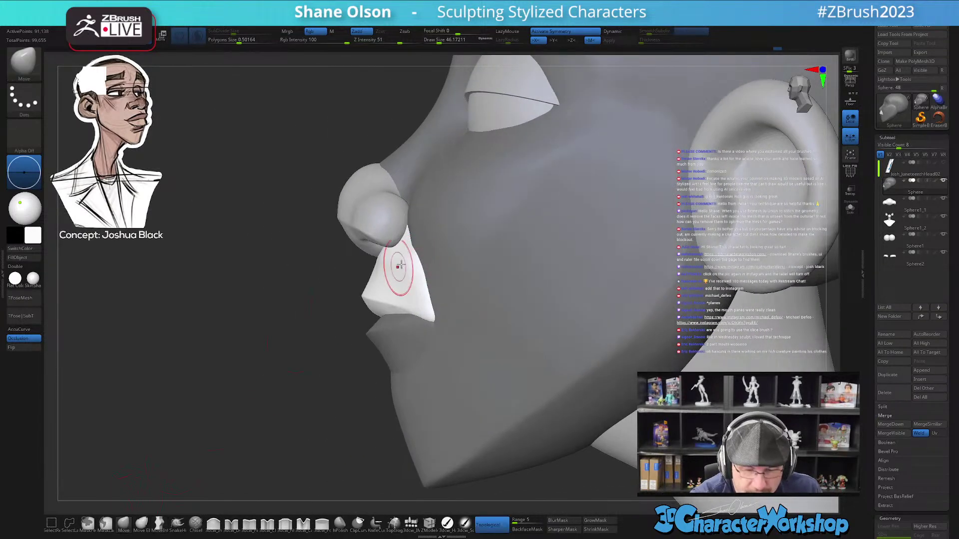
right_drag(427, 247, 462, 240)
key(s)
drag(418, 255, 421, 255)
mouse_move(421, 255)
right_down()
mouse_move(452, 250)
mouse_move(391, 263)
right_up()
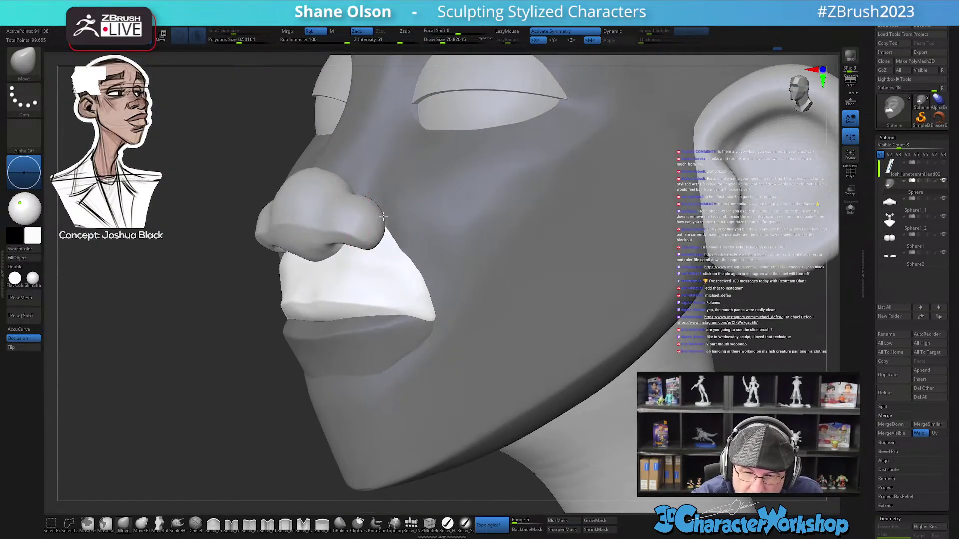
click(491, 524)
mouse_move(409, 225)
right_down()
mouse_move(393, 266)
mouse_move(385, 257)
mouse_move(338, 266)
right_up()
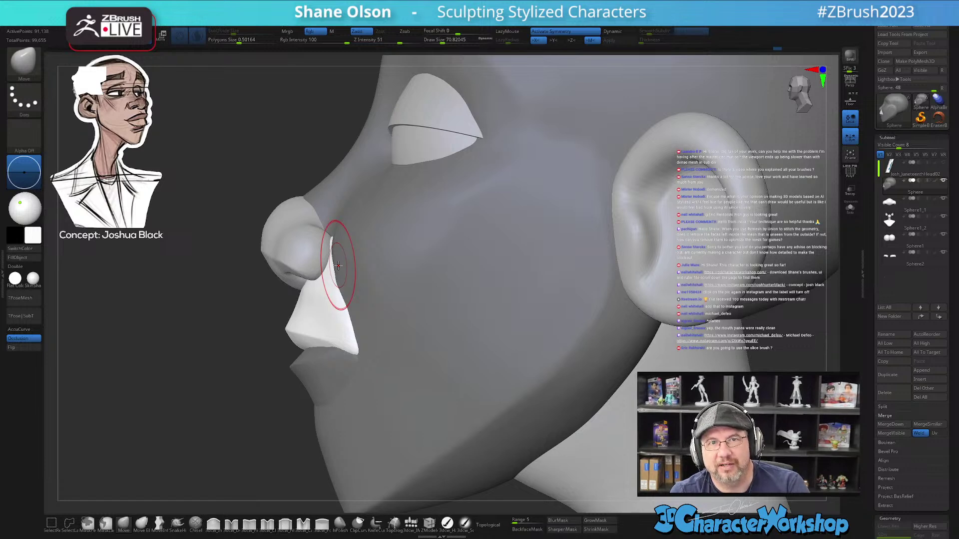
- Invert the mask and reshape and smooth the cheek beside the nostril and upper lip
mouse_move(388, 357)
right_down()
mouse_move(391, 336)
mouse_move(376, 310)
mouse_move(361, 312)
mouse_move(358, 278)
right_up()
ctrl+click(220, 437)
key(s)
drag(356, 286, 330, 239)
mouse_move(336, 273)
shift+mouse_down()
mouse_move(350, 297)
mouse_move(330, 241)
mouse_move(345, 264)
shift+mouse_up()
right_drag(349, 270, 365, 305)
alt+right_drag(338, 238, 357, 286)
- Set the draw size to about 62, refine and smooth the cheek around the mouth corner, and invert the mask back to free the upper lip
key(s)
mouse_move(345, 258)
mouse_down()
mouse_move(352, 258)
mouse_move(331, 260)
mouse_up()
right_drag(348, 261, 339, 259)
shift+drag(364, 334, 360, 312)
right_drag(360, 313, 359, 312)
shift+drag(361, 323, 379, 340)
mouse_move(380, 340)
right_down()
mouse_move(408, 331)
mouse_move(433, 340)
right_up()
ctrl+click(580, 397)
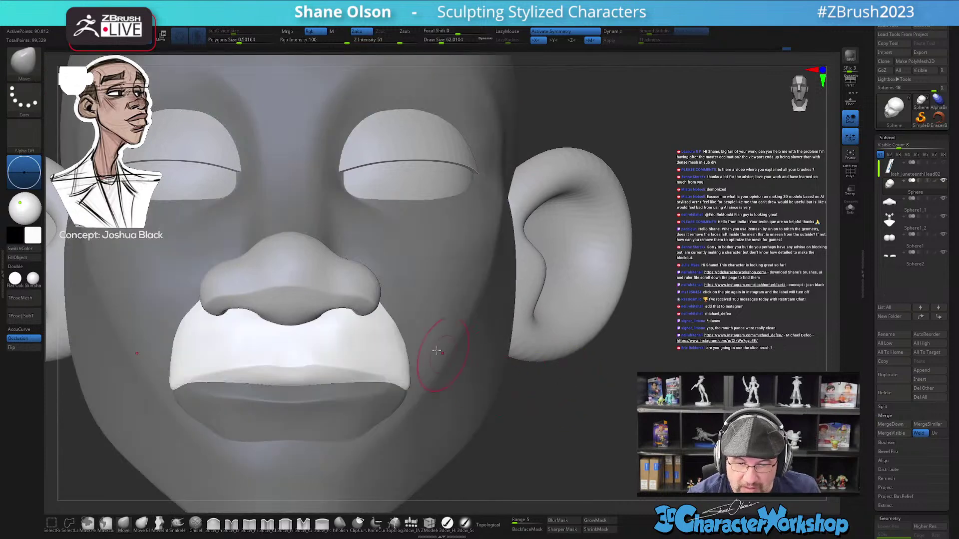
- Straighten and smooth the upper lip's outer side edges from the nostrils down to the mouth corners
mouse_move(401, 334)
mouse_down()
mouse_move(386, 307)
mouse_move(391, 322)
mouse_up()
mouse_move(392, 322)
right_down()
mouse_move(382, 307)
mouse_move(396, 286)
mouse_move(397, 335)
mouse_move(427, 340)
right_up()
mouse_move(394, 357)
shift+mouse_down()
mouse_move(345, 325)
mouse_move(353, 335)
shift+mouse_up()
right_drag(354, 335, 428, 316)
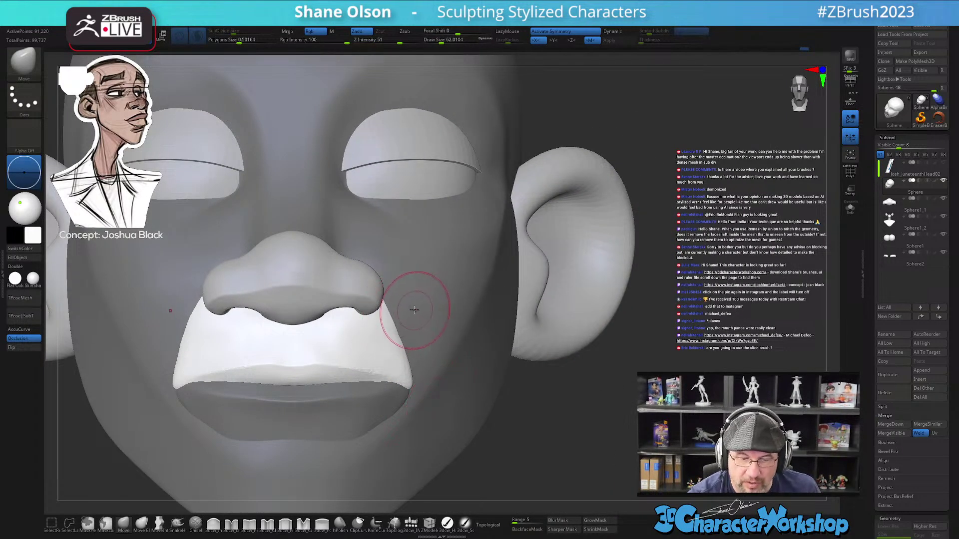
right_drag(413, 306, 404, 331)
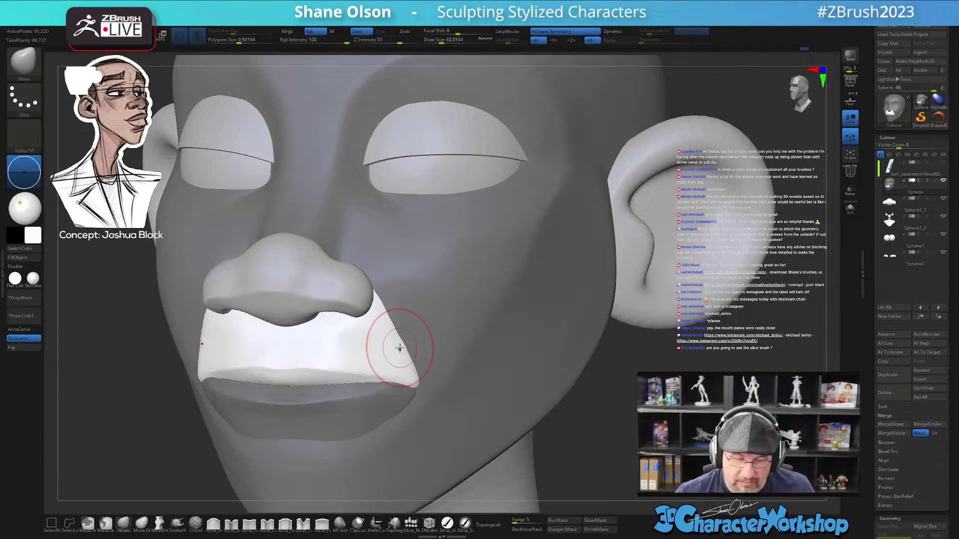
- Set the draw size to about 65 and shape and smooth the upper lip under the nose, working from below and the front
mouse_move(398, 321)
shift+right_down()
mouse_move(385, 325)
mouse_move(375, 350)
mouse_move(385, 310)
mouse_move(346, 298)
mouse_move(349, 313)
shift+right_up()
key(s)
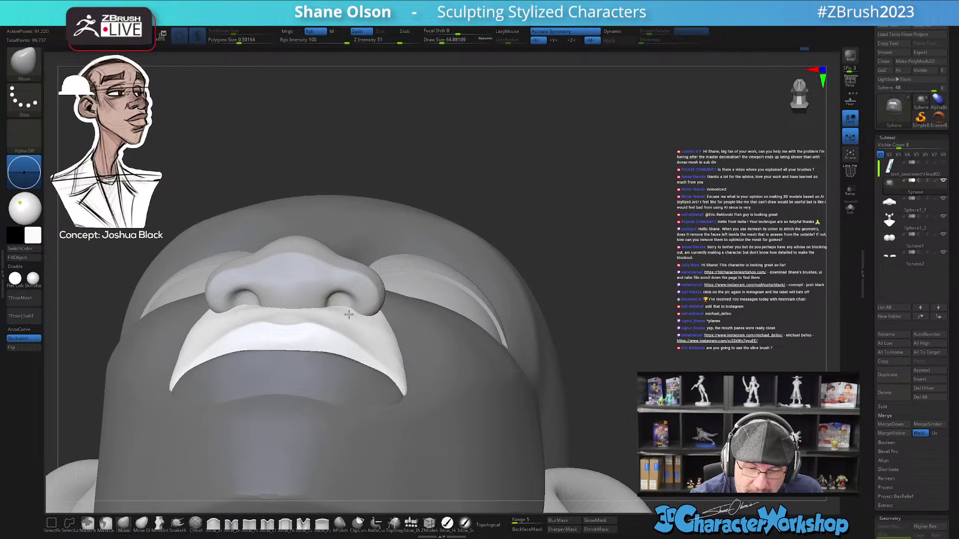
mouse_move(370, 324)
right_down()
mouse_move(386, 336)
mouse_move(350, 315)
right_up()
key(shift)
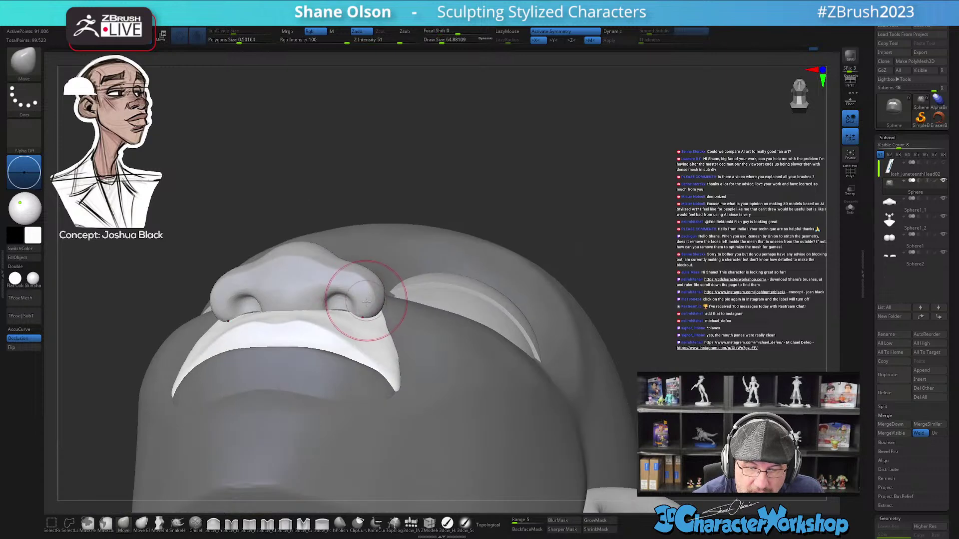
mouse_move(357, 291)
right_down()
mouse_move(364, 342)
mouse_move(353, 336)
mouse_move(345, 348)
mouse_move(390, 276)
right_up()
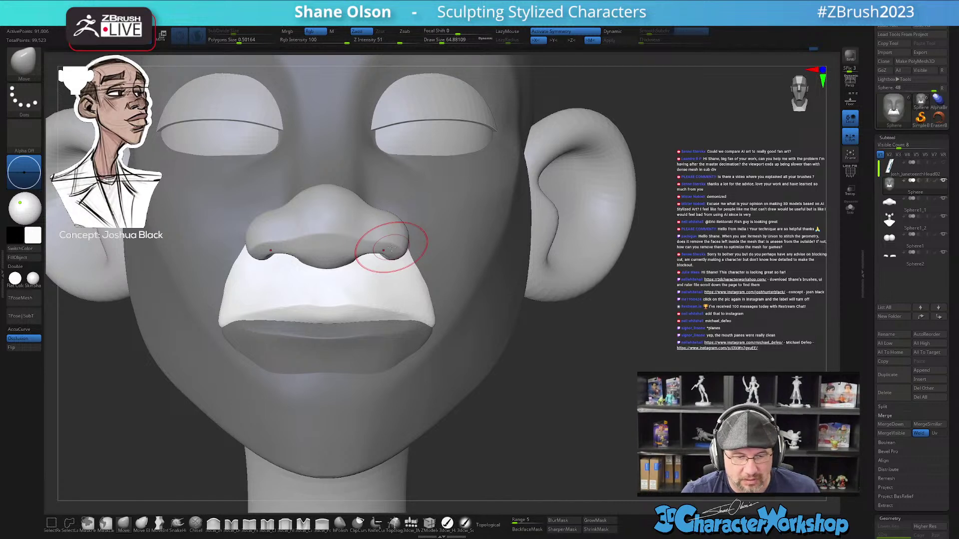
mouse_move(392, 248)
right_down()
mouse_move(428, 278)
mouse_move(428, 268)
right_up()
key(shift)
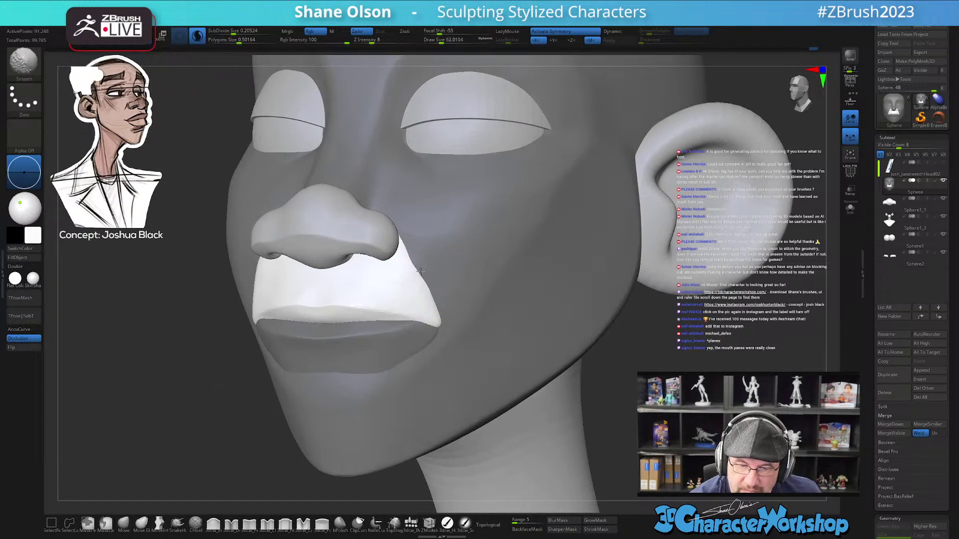
- Invert the mask to smooth the cheek along the upper lip's outer edge, and clear the mask
key(ctrl+i)
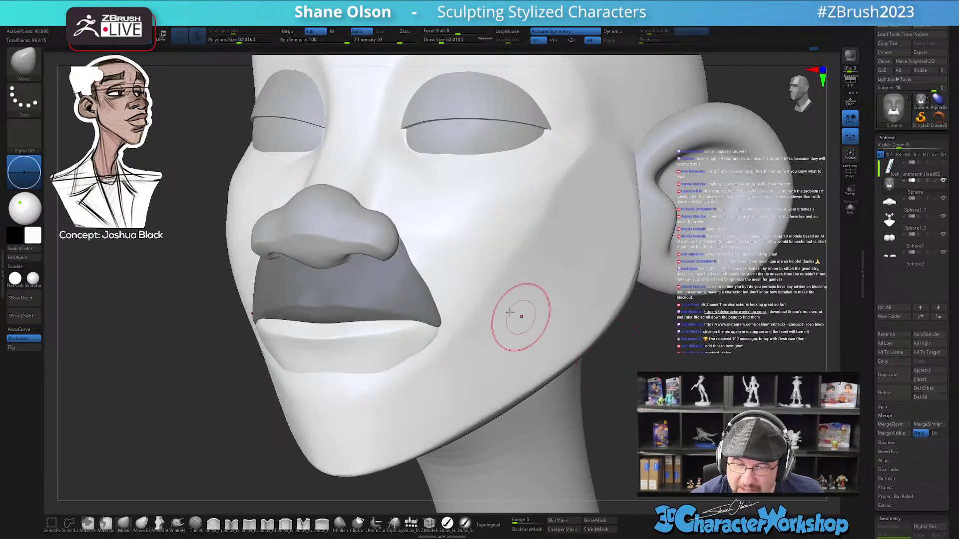
mouse_move(424, 253)
right_down()
mouse_move(417, 263)
mouse_move(430, 264)
right_up()
key(shift)
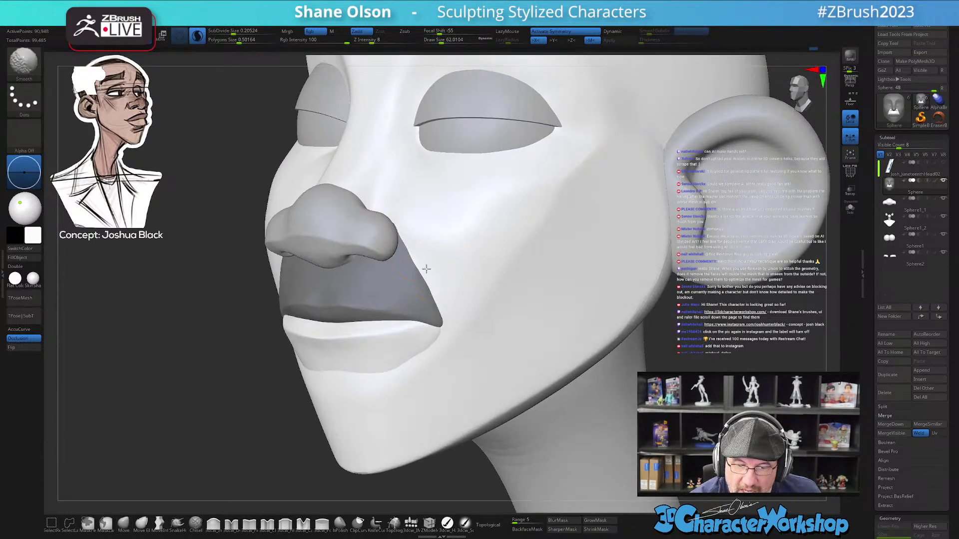
right_drag(458, 298, 492, 321)
key(ctrl)
ctrl+drag(577, 376, 587, 382)
mouse_move(579, 379)
alt+right_down()
mouse_move(556, 338)
mouse_move(540, 383)
mouse_move(574, 360)
mouse_move(534, 379)
alt+right_up()
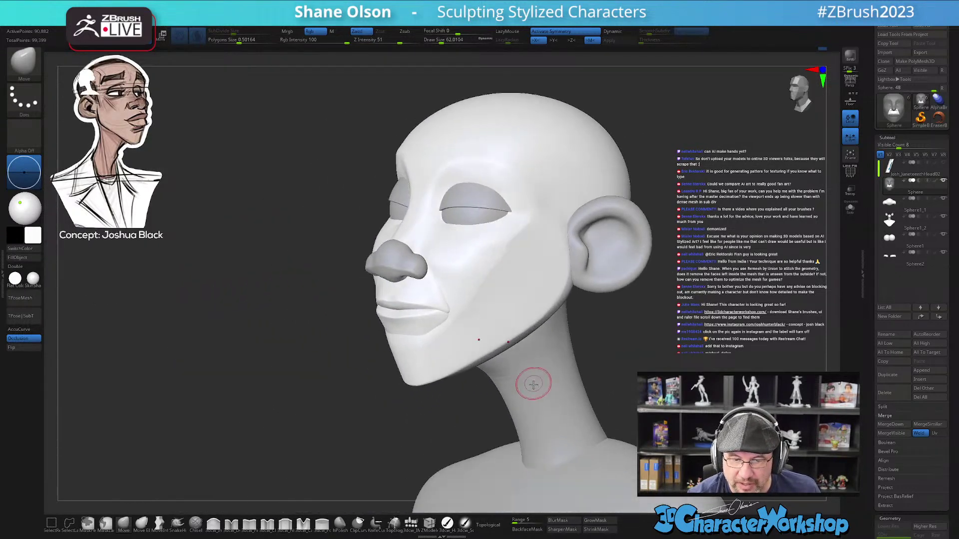
- Set the Move brush to a draw size of about 77 with Topological on and adjust the mouth corner from above and the side
mouse_move(452, 298)
ctrl+right_down()
mouse_move(467, 321)
mouse_move(437, 329)
ctrl+right_up()
key(s)
drag(429, 328, 432, 330)
right_drag(427, 319, 417, 392)
key(s)
drag(409, 327, 414, 327)
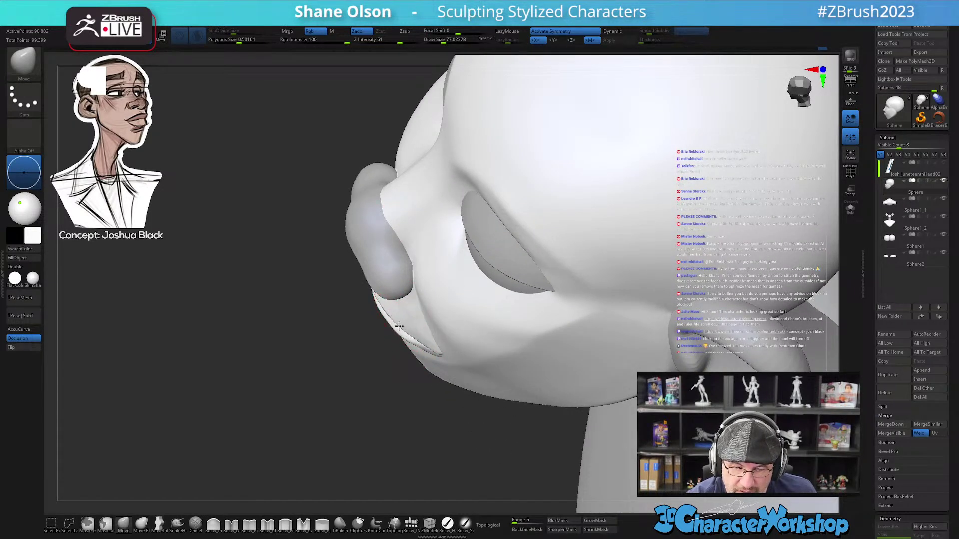
right_drag(439, 336, 448, 351)
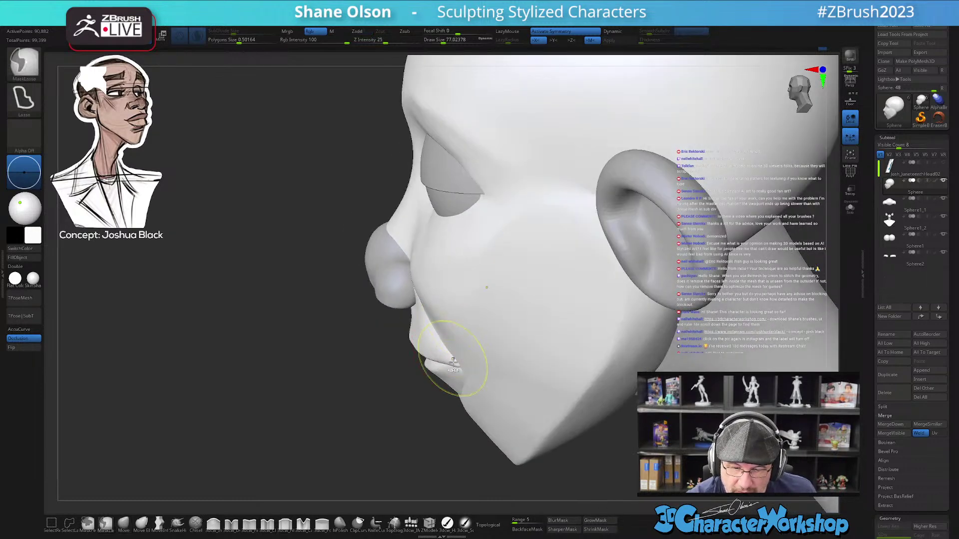
click(491, 525)
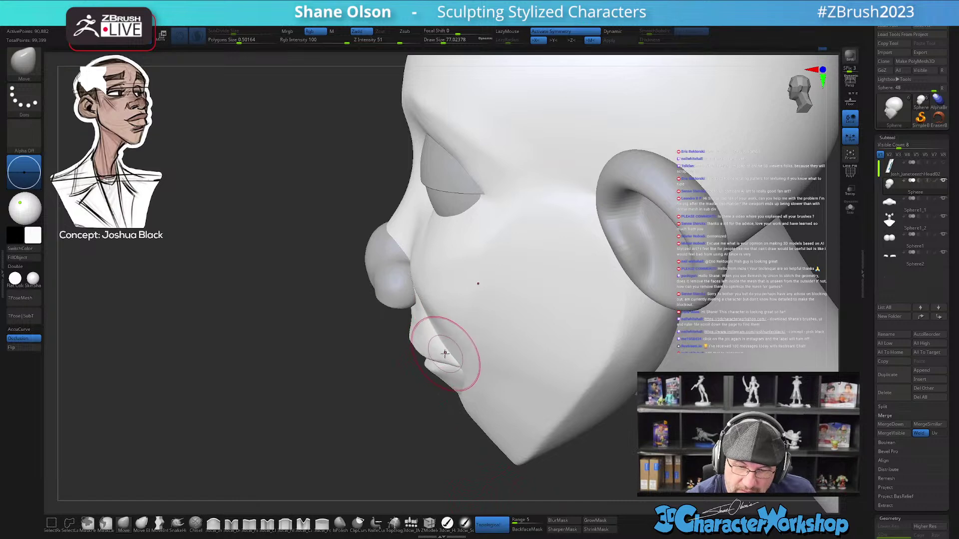
right_drag(451, 357, 473, 336)
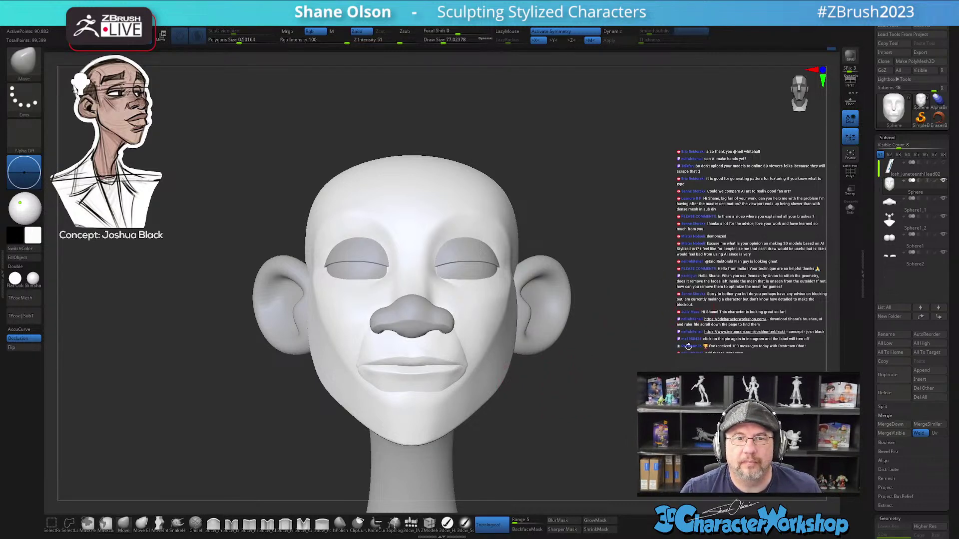
- Sample the skin colour from the concept drawing with Spotlight and make it the active colour
mouse_move(685, 345)
ctrl+right_down()
mouse_move(681, 357)
mouse_move(682, 306)
mouse_move(664, 308)
mouse_move(691, 312)
mouse_move(624, 310)
ctrl+right_up()
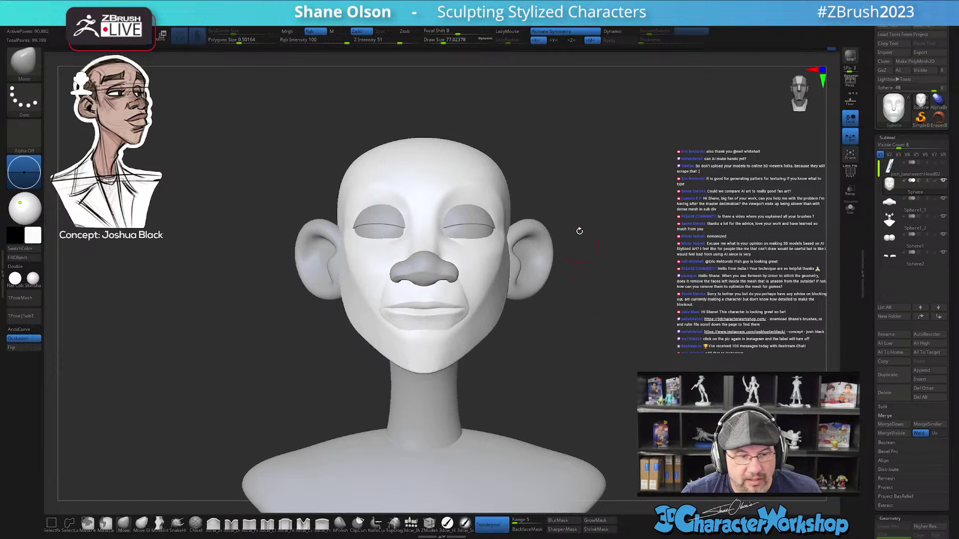
right_drag(582, 158, 574, 158)
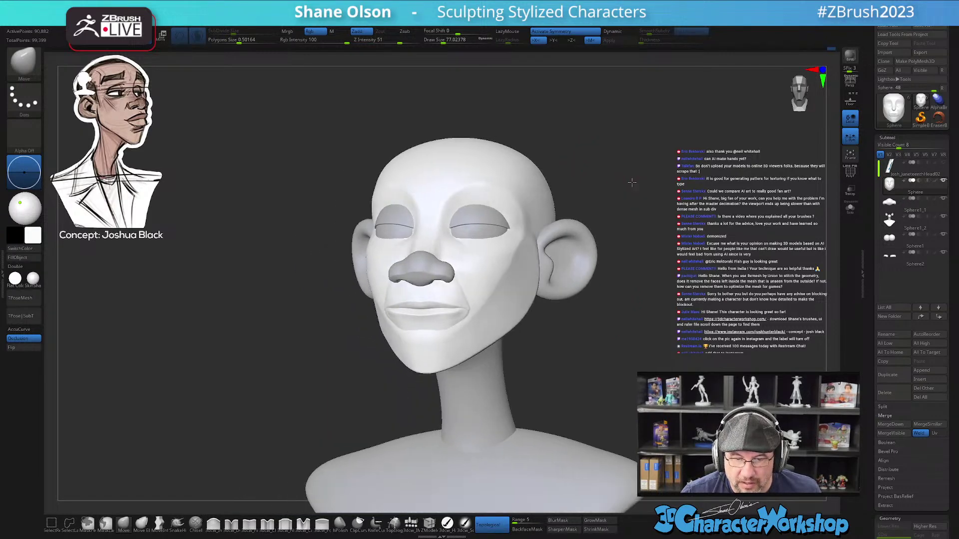
alt+right_drag(633, 184, 634, 179)
mouse_move(208, 298)
right_down()
mouse_move(229, 300)
mouse_move(214, 302)
right_up()
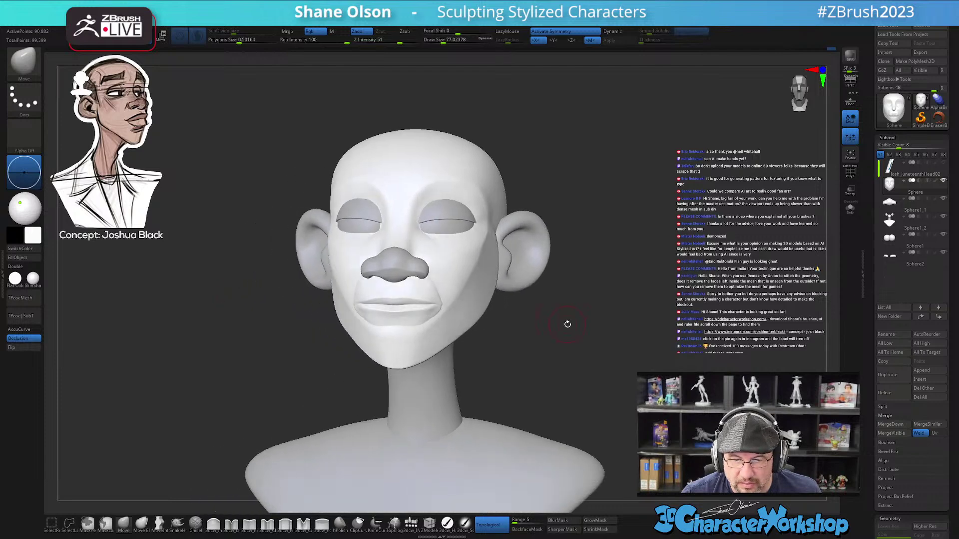
key(shift+z)
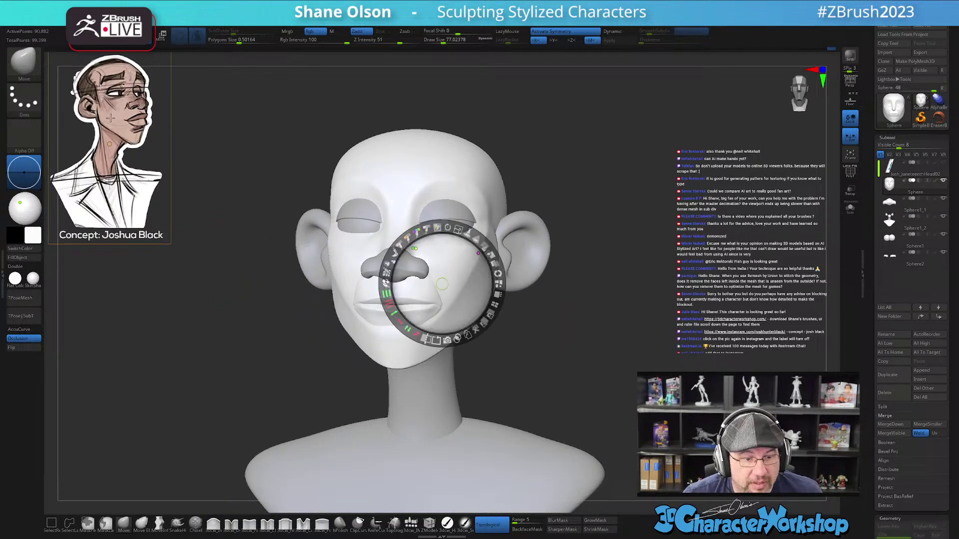
key(c)
key(shift+z)
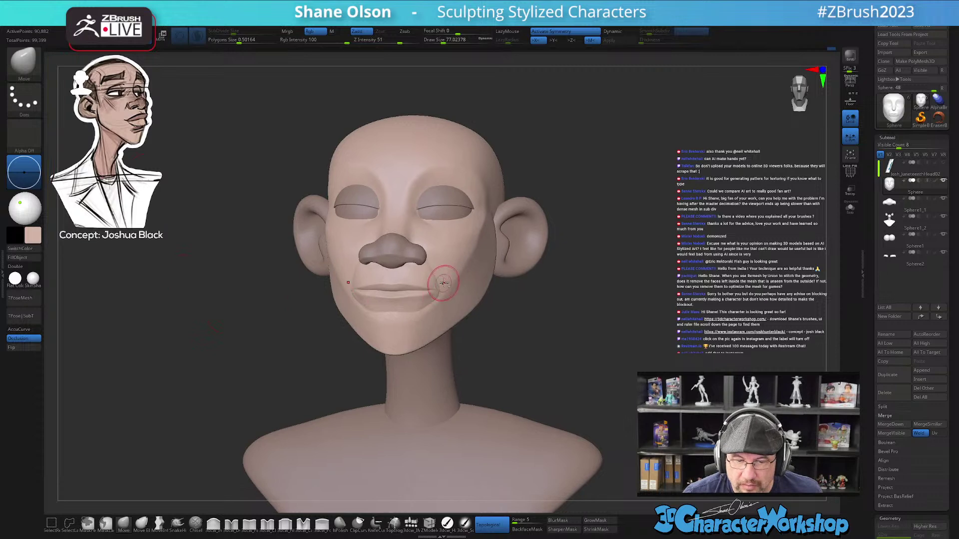
- Fill the head, nose, upper eyelids, and the ears and bust with the sampled skin colour
mouse_move(562, 290)
mouse_down()
mouse_move(593, 291)
mouse_move(551, 290)
mouse_move(522, 315)
mouse_move(578, 293)
mouse_move(526, 340)
mouse_up()
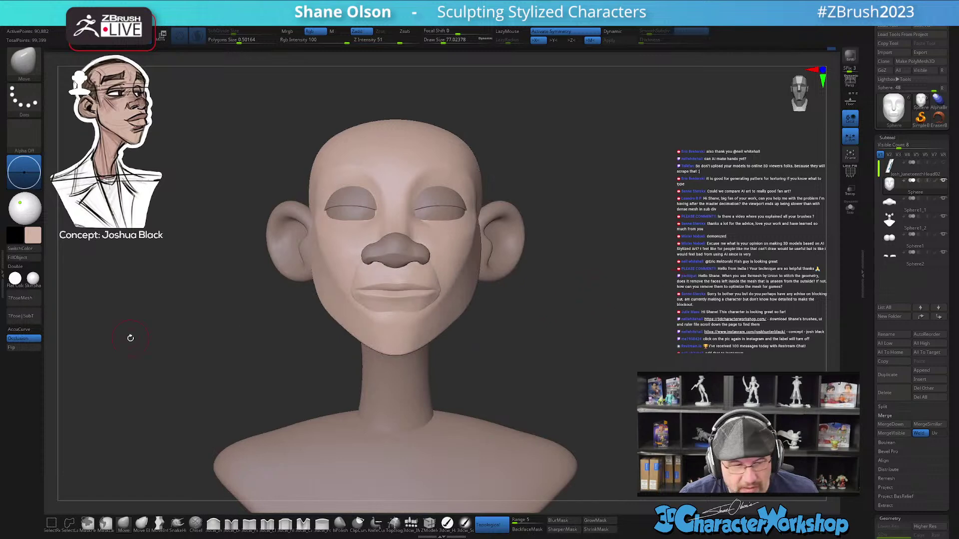
alt+click(360, 247)
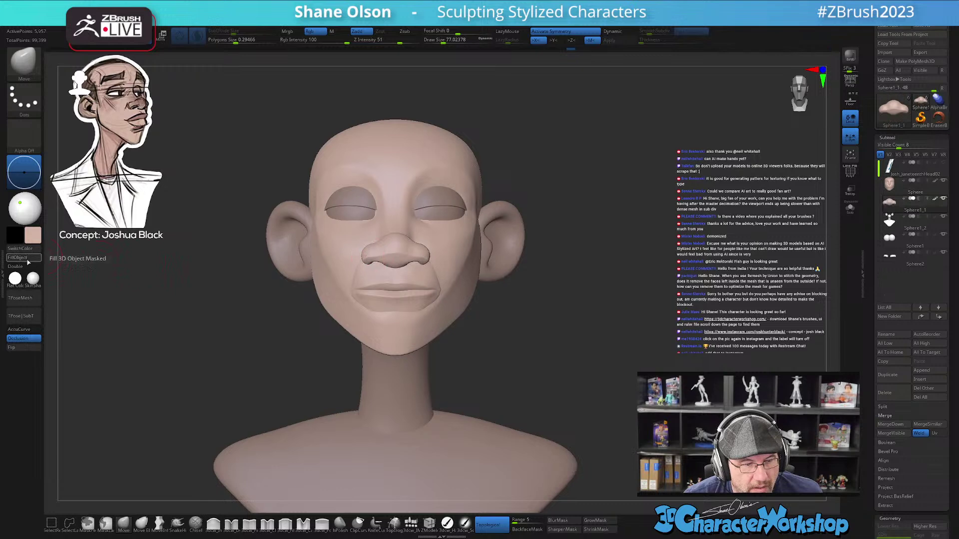
alt+click(347, 195)
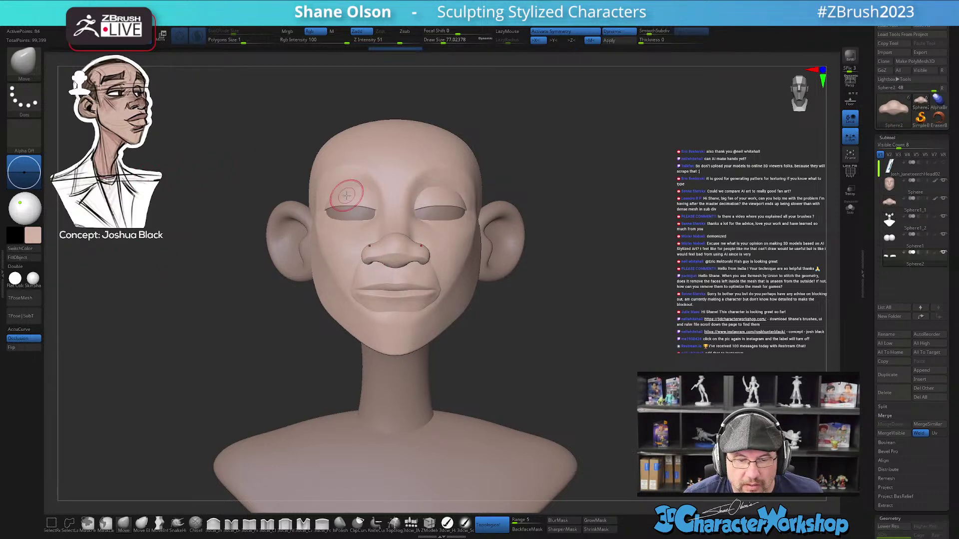
alt+click(276, 232)
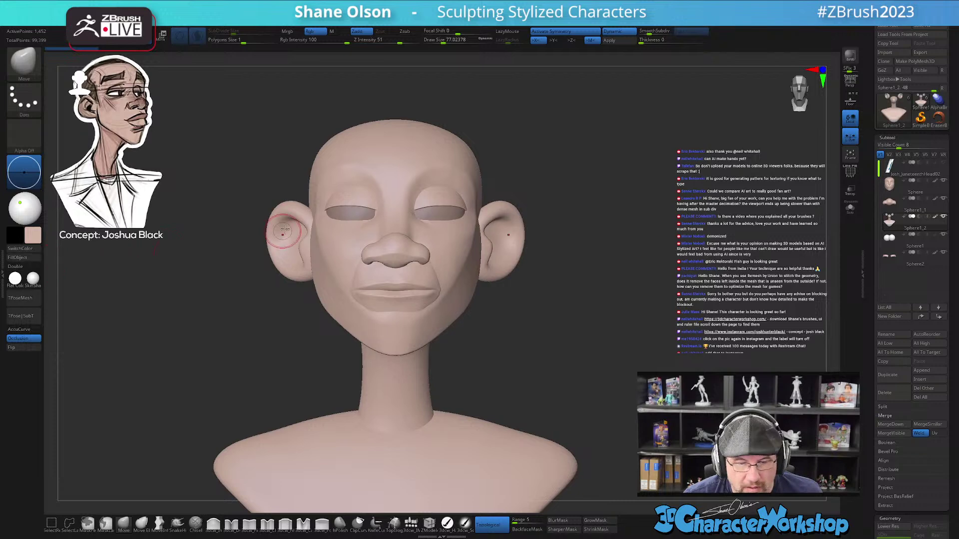
- Sample white from the concept drawing with Spotlight and fill the eyeballs with it
key(z)
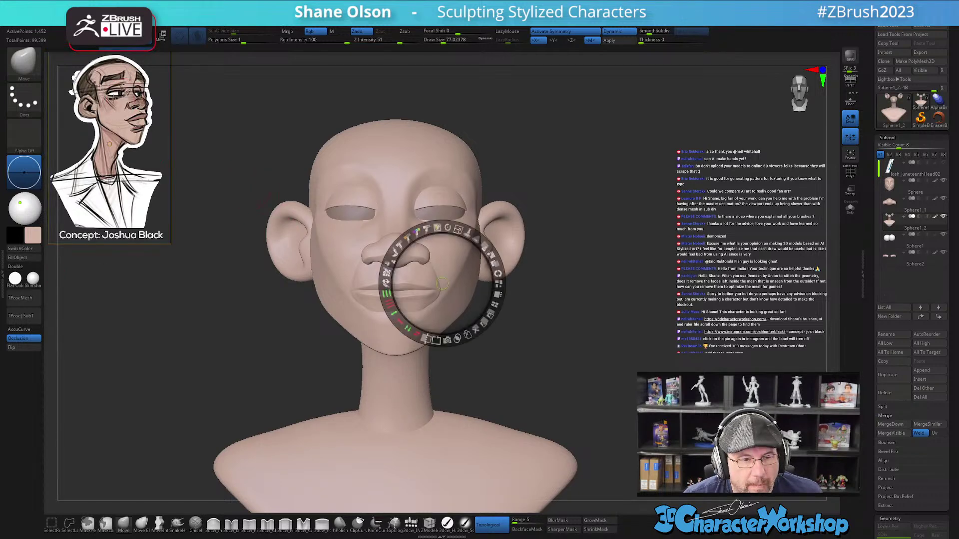
key(z)
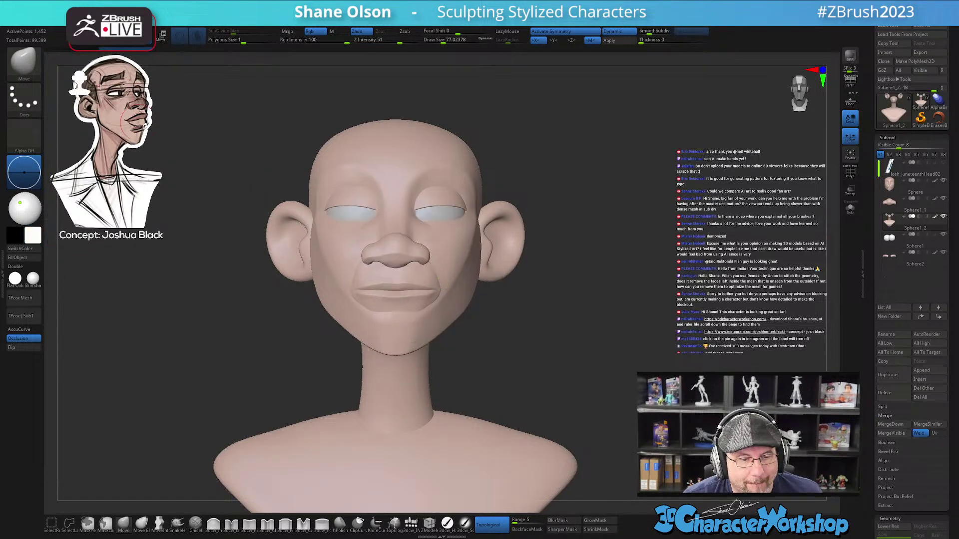
alt+click(351, 210)
click(27, 257)
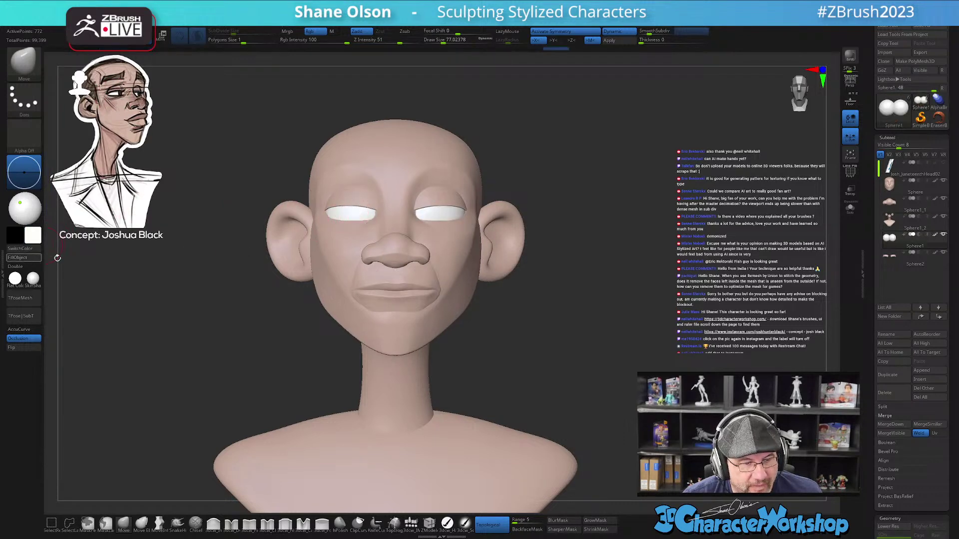
drag(209, 352, 394, 358)
drag(503, 347, 529, 293)
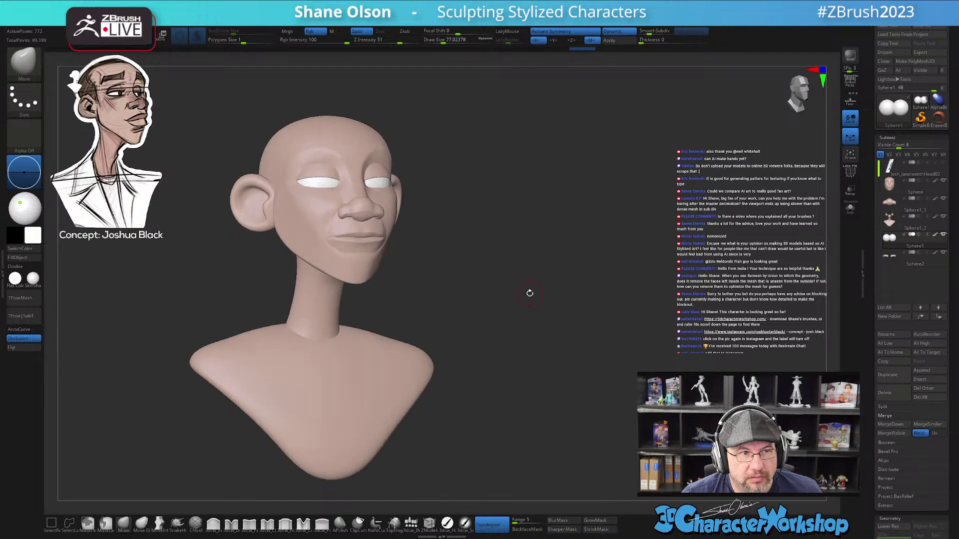
- Sample the skin colour from the concept drawing with Spotlight again and make the ears-and-bust part active
ctrl+right_drag(486, 256, 491, 264)
alt+drag(491, 264, 505, 266)
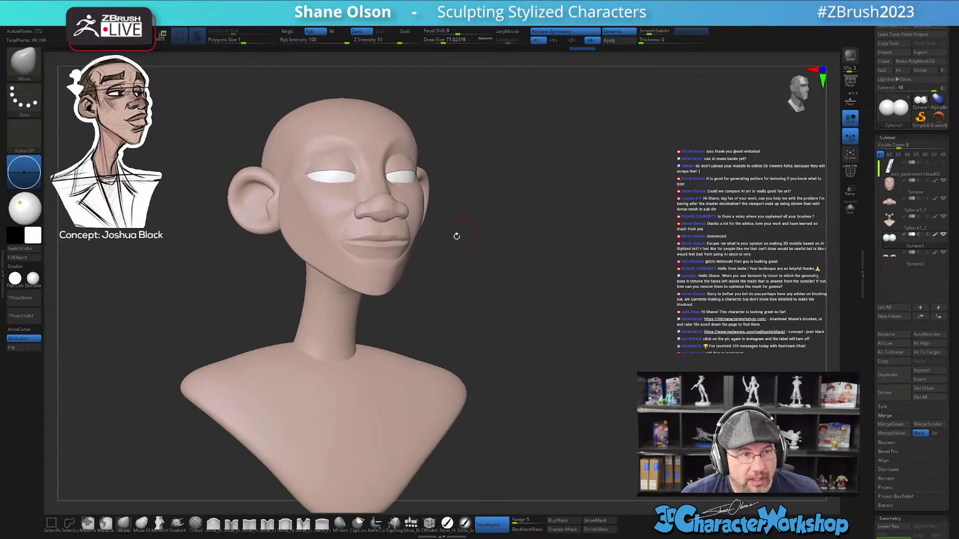
key(shift+z)
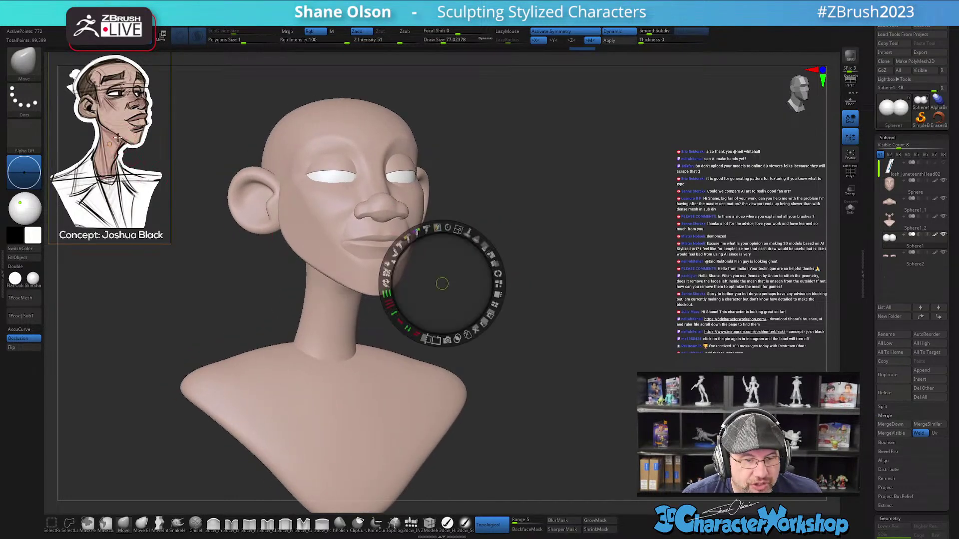
key(c)
key(shift+z)
alt+click(336, 322)
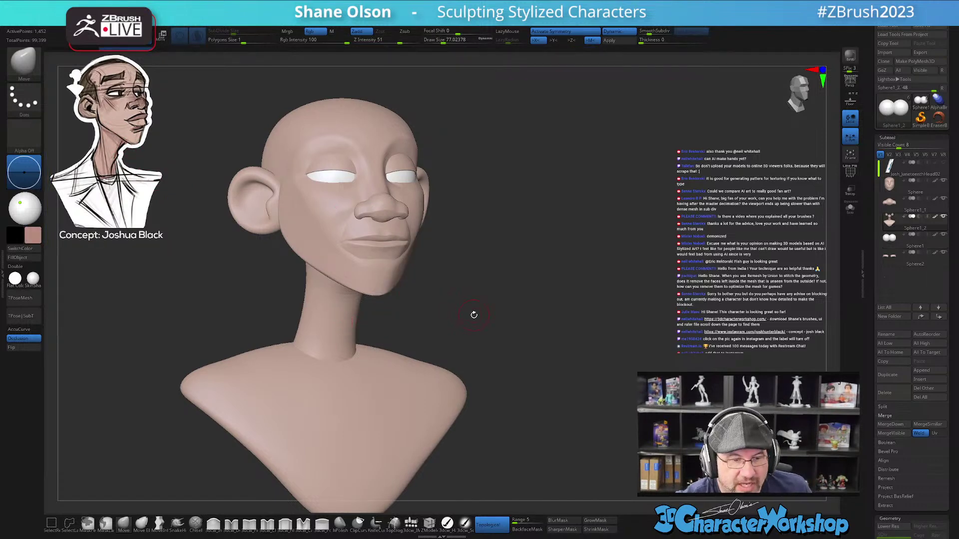
- Make the head active and choose the soft paint brush with RGB intensity 20 and a draw size of about 149
alt+drag(474, 314, 507, 336)
alt+click(362, 297)
click(464, 524)
key(s)
drag(500, 400, 510, 400)
click(197, 36)
mouse_move(522, 291)
mouse_down()
mouse_move(538, 318)
mouse_move(516, 306)
mouse_up()
key(s)
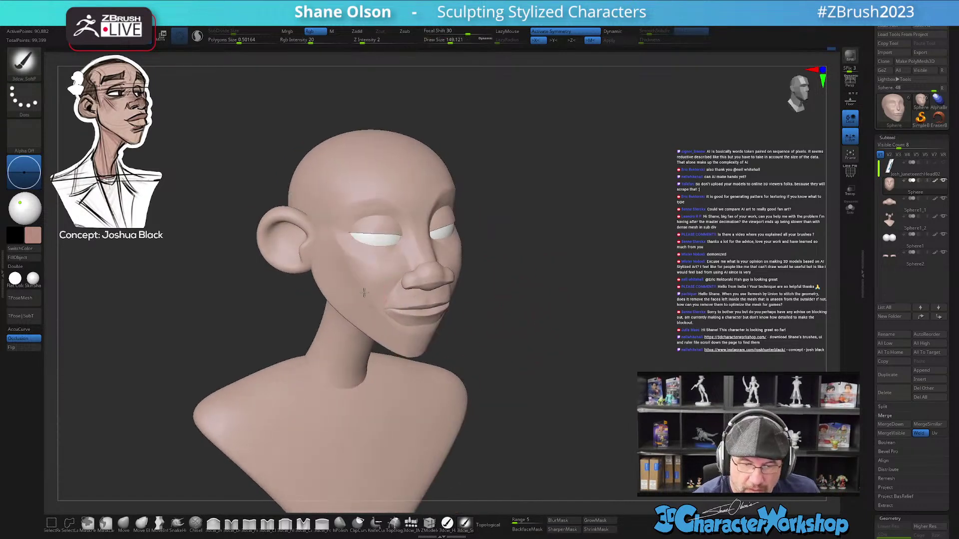
- Make the ears-and-bust part active, set the paint brush's draw size to about 177 and check the part's wireframe
mouse_move(530, 364)
mouse_down()
mouse_move(522, 344)
mouse_move(533, 344)
mouse_move(515, 351)
mouse_up()
mouse_move(428, 384)
mouse_down()
mouse_move(354, 340)
mouse_move(370, 396)
mouse_move(399, 367)
mouse_move(367, 363)
mouse_up()
alt+click(370, 374)
key(shift+f)
key(shift+f)
key(s)
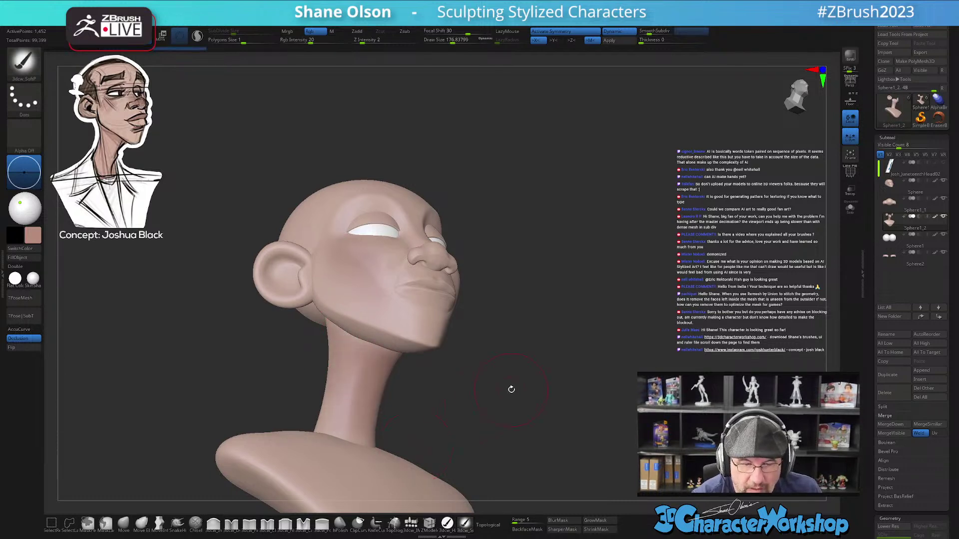
drag(509, 388, 441, 383)
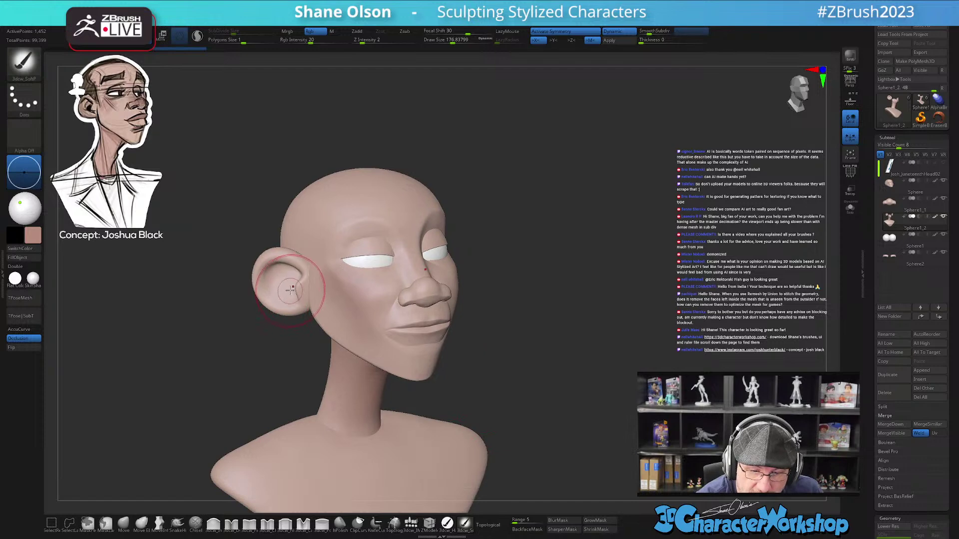
key(shift+f)
key(shift+f)
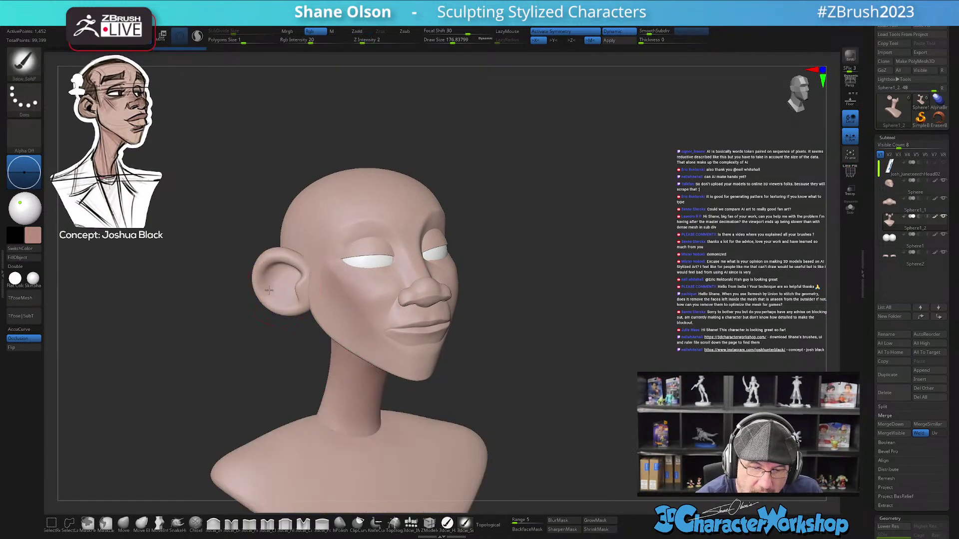
- Reduce the paint brush's draw size to about 108 and make the head active again
drag(537, 364, 566, 344)
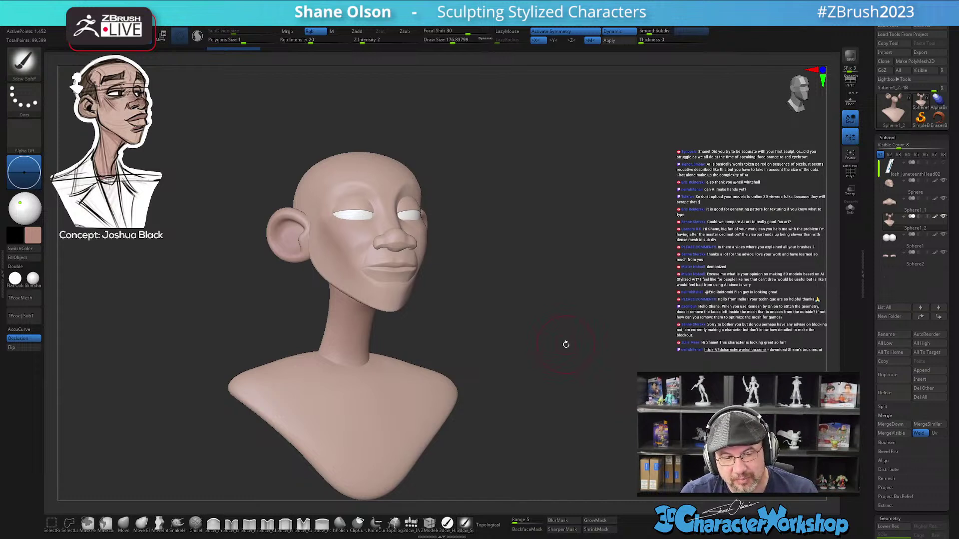
mouse_move(566, 344)
mouse_down()
mouse_move(509, 420)
mouse_move(516, 349)
mouse_move(554, 394)
mouse_move(537, 383)
mouse_move(556, 402)
mouse_move(543, 401)
mouse_move(541, 413)
mouse_move(581, 422)
mouse_move(568, 439)
mouse_move(589, 414)
mouse_move(575, 432)
mouse_move(561, 432)
mouse_move(595, 421)
mouse_up()
key(s)
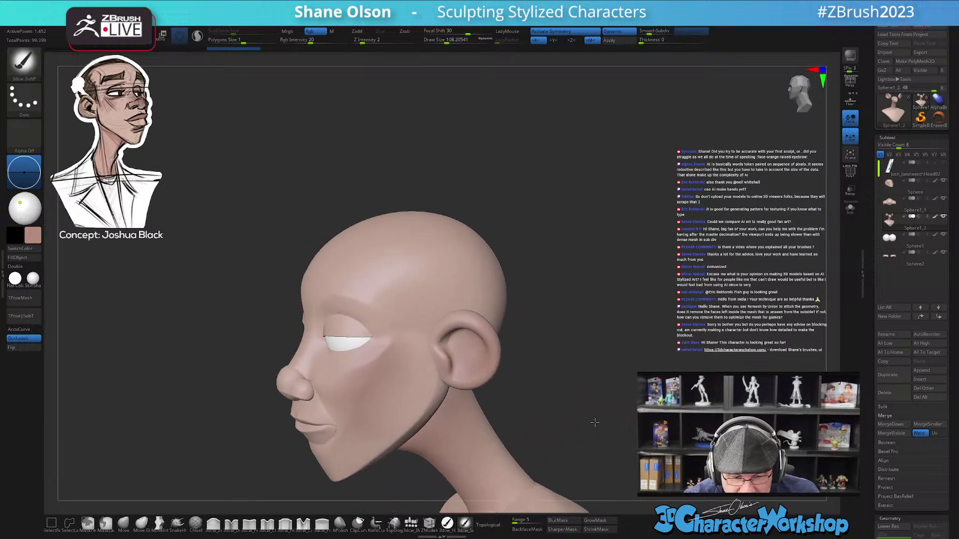
drag(366, 385, 363, 386)
right_drag(363, 386, 398, 394)
alt+click(402, 364)
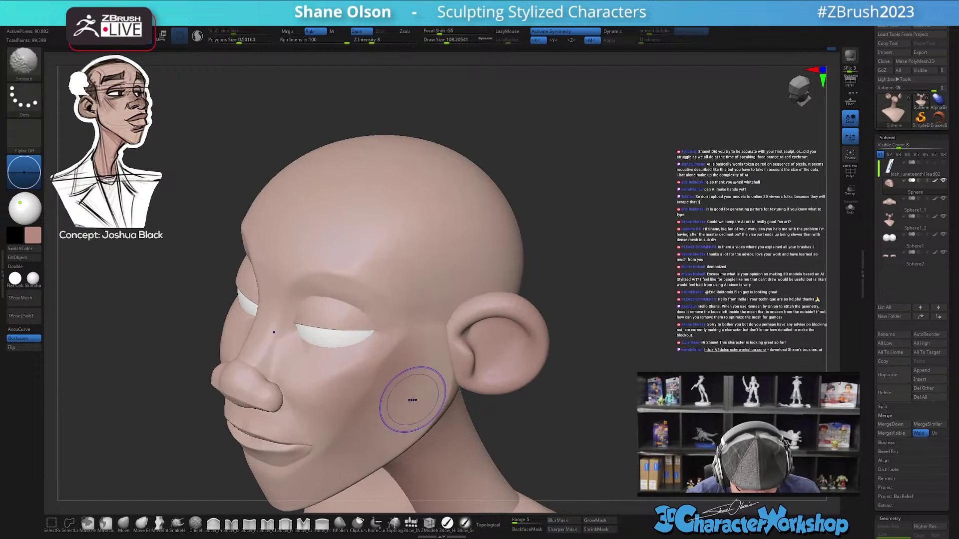
- Switch to the Move brush with Topological on and a draw size of about 132 for adjusting the head's cheek
key(g)
click(487, 258)
mouse_move(439, 398)
right_down()
mouse_move(383, 398)
mouse_move(379, 369)
mouse_move(398, 385)
mouse_move(405, 373)
mouse_move(381, 347)
right_up()
click(124, 523)
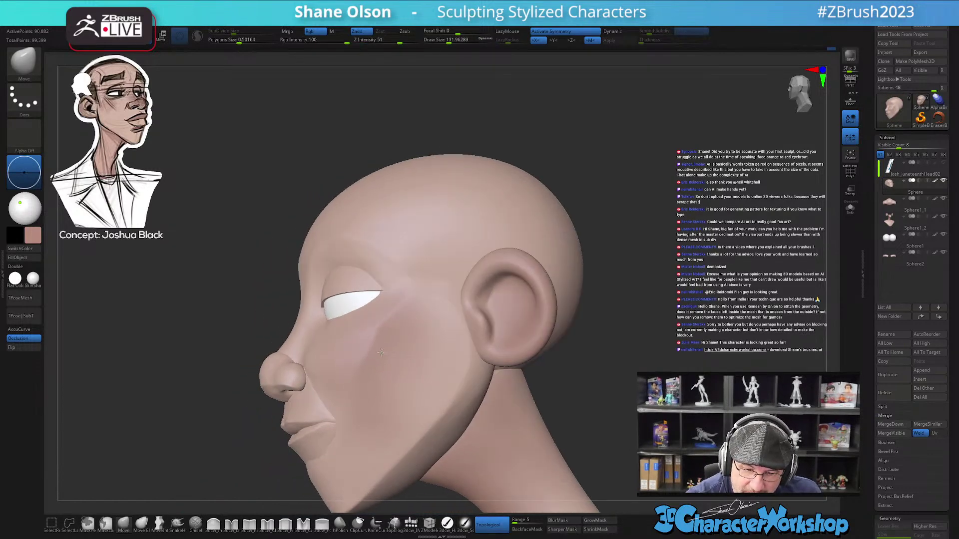
mouse_move(368, 381)
right_down()
mouse_move(405, 385)
mouse_move(382, 401)
mouse_move(386, 382)
mouse_move(368, 424)
mouse_move(368, 342)
right_up()
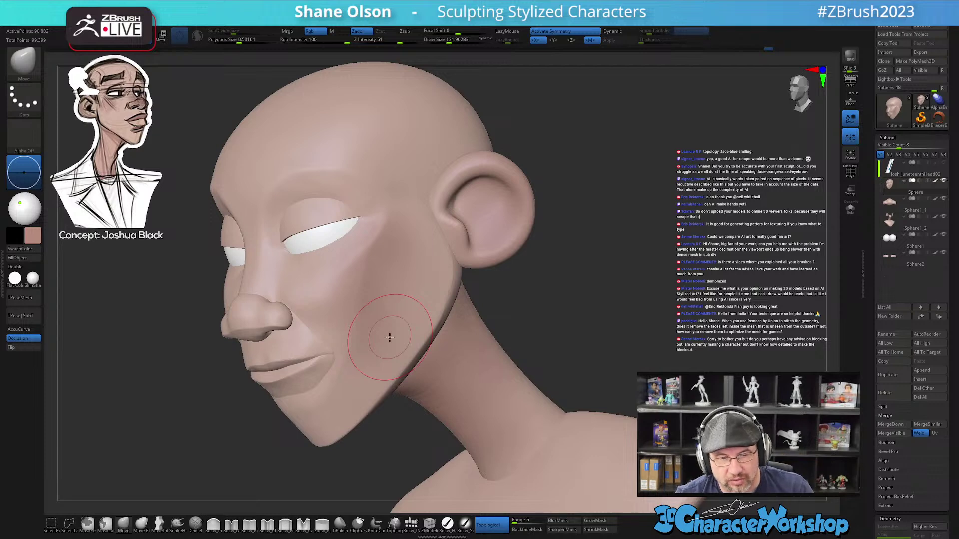
- Set the Move brush's draw size to about 83, check the head's wireframe around the nose and turn Topological off
mouse_move(383, 319)
right_down()
mouse_move(401, 290)
mouse_move(433, 307)
mouse_move(429, 331)
mouse_move(439, 299)
mouse_move(491, 364)
mouse_move(457, 365)
mouse_move(476, 425)
mouse_move(439, 391)
mouse_move(430, 400)
mouse_move(438, 387)
right_up()
key(s)
drag(438, 387, 428, 396)
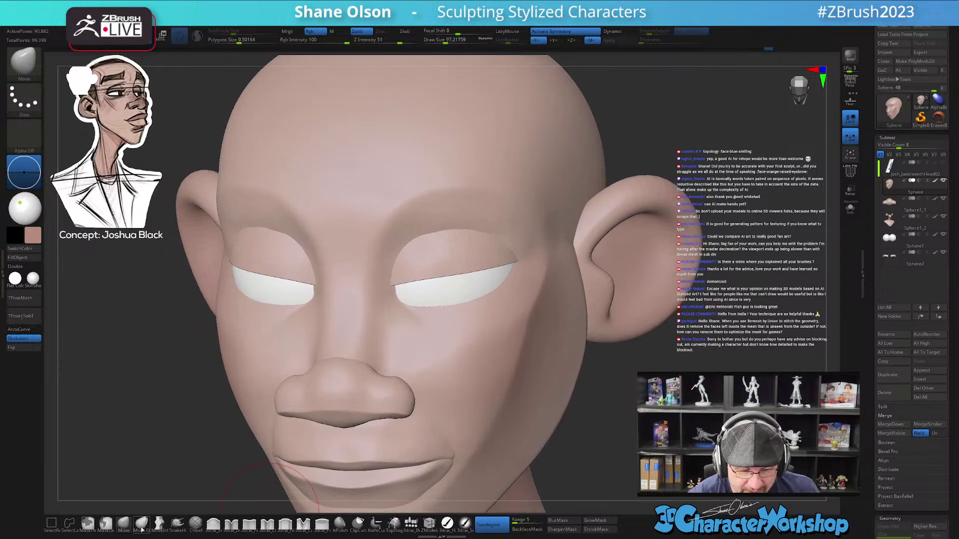
right_drag(428, 396, 408, 392)
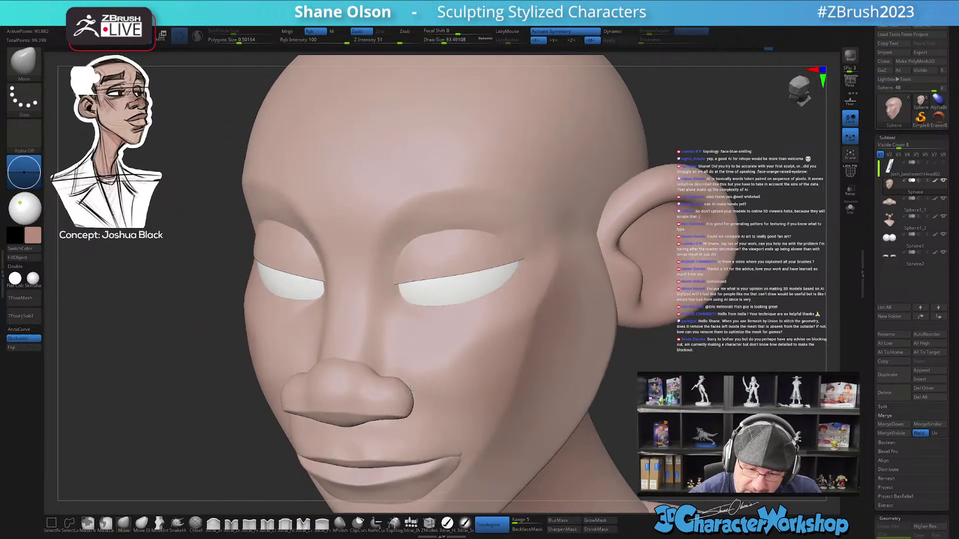
key(shift)
key(shift+f)
key(shift+f)
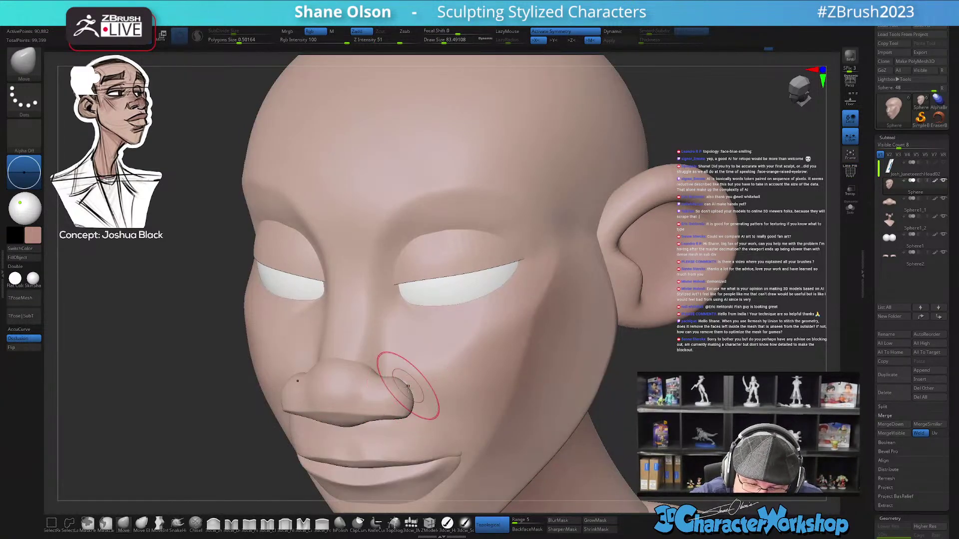
click(489, 524)
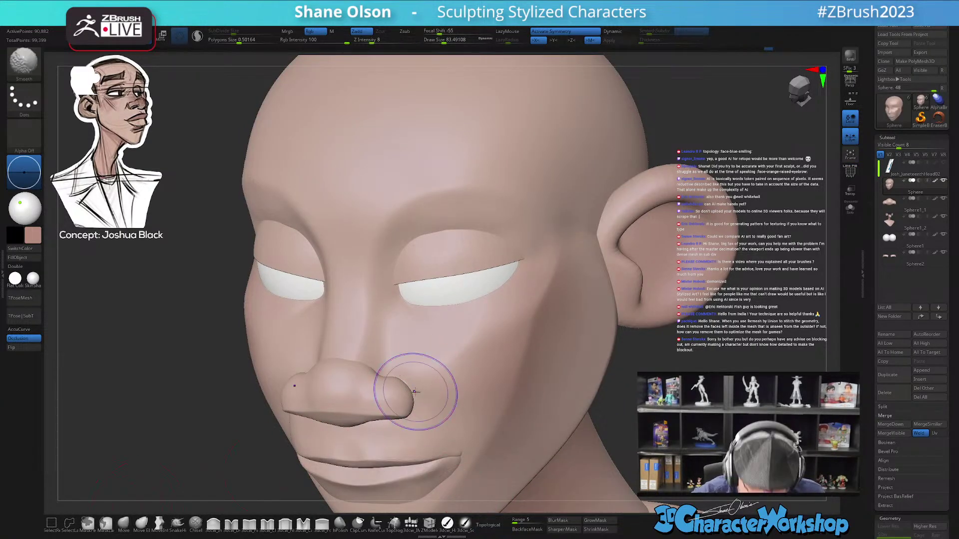
- Make the nose active and adjust its nostril wing with the Move brush at a draw size of about 56
key(shift+f)
key(shift+f)
alt+click(401, 398)
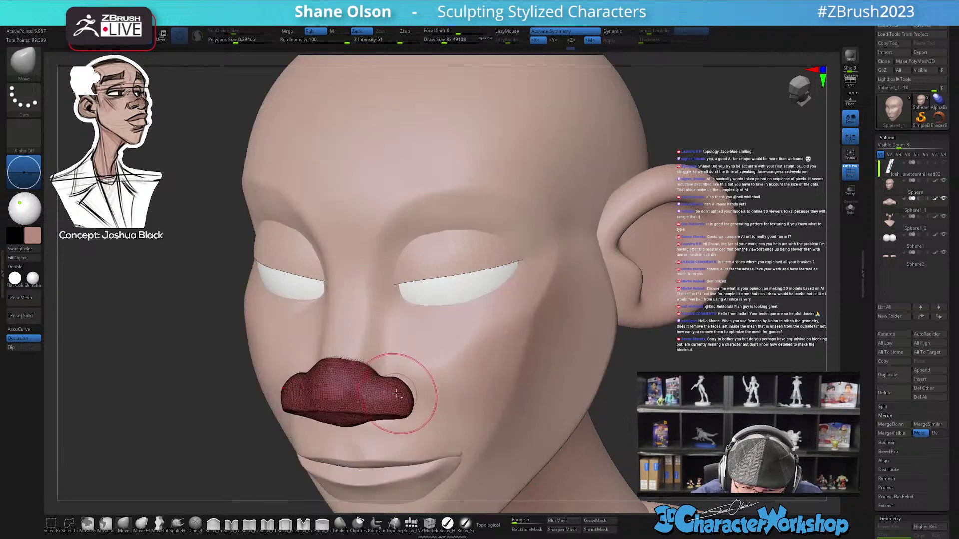
right_drag(409, 386, 407, 390)
key(s)
drag(410, 391, 405, 391)
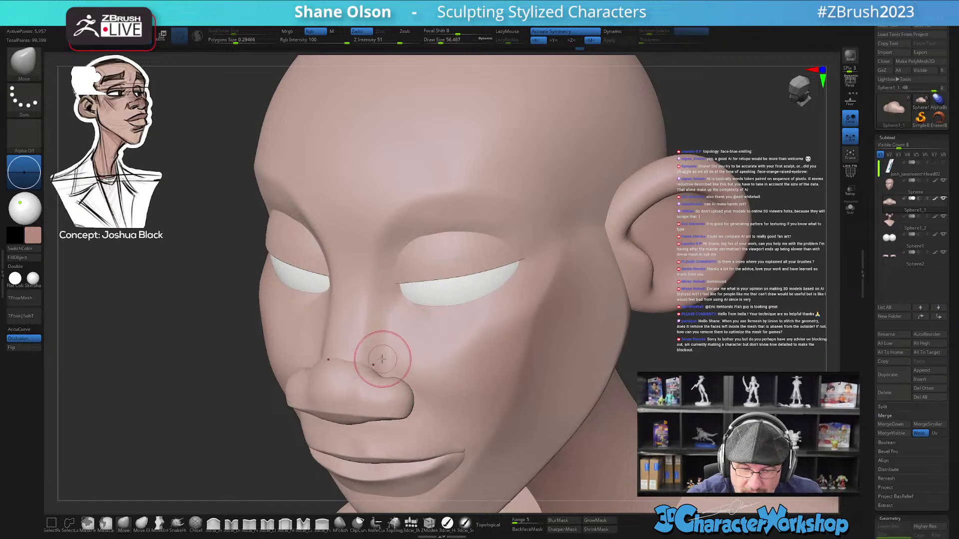
- Set the Move brush's draw size to about 68 and push up the underside of the nose tip in side view
mouse_move(354, 348)
right_down()
mouse_move(360, 336)
mouse_move(363, 370)
right_up()
key(s)
drag(363, 370, 371, 370)
right_drag(368, 385, 361, 388)
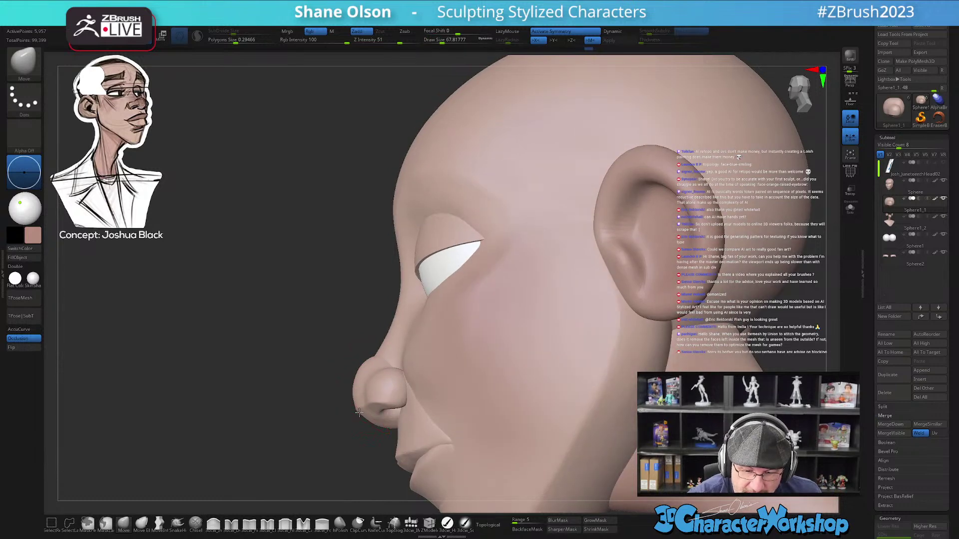
drag(358, 414, 355, 389)
- Refine the nose tip and nostrils with the Move brush at a draw size of about 33
right_drag(364, 376, 355, 386)
key(s)
drag(365, 388, 342, 385)
mouse_move(362, 358)
right_down()
mouse_move(389, 376)
mouse_move(434, 273)
mouse_move(457, 248)
right_up()
ctrl+right_drag(474, 286, 469, 279)
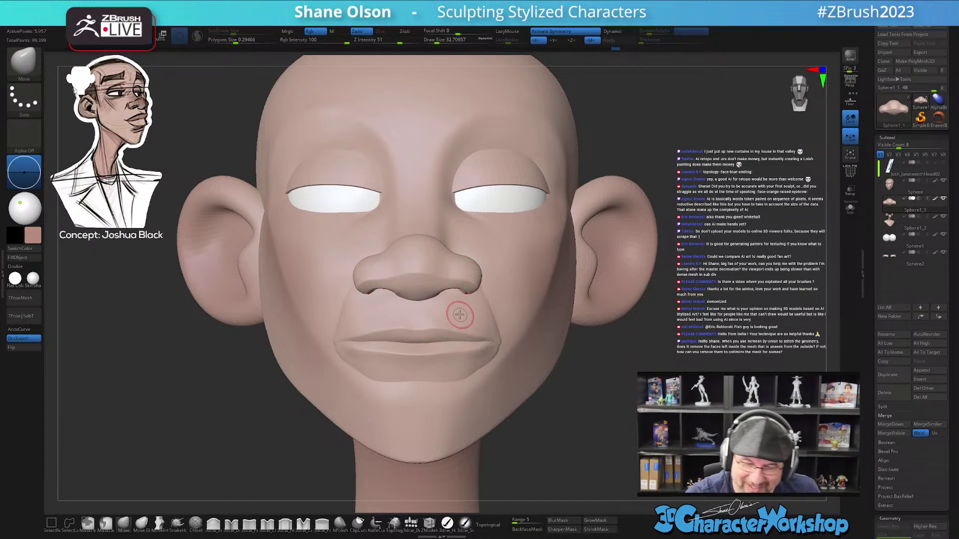
- Make the head active, display its polygroups and mask everything except the lower lip
right_drag(460, 314, 456, 319)
alt+right_drag(444, 357, 432, 384)
alt+click(443, 392)
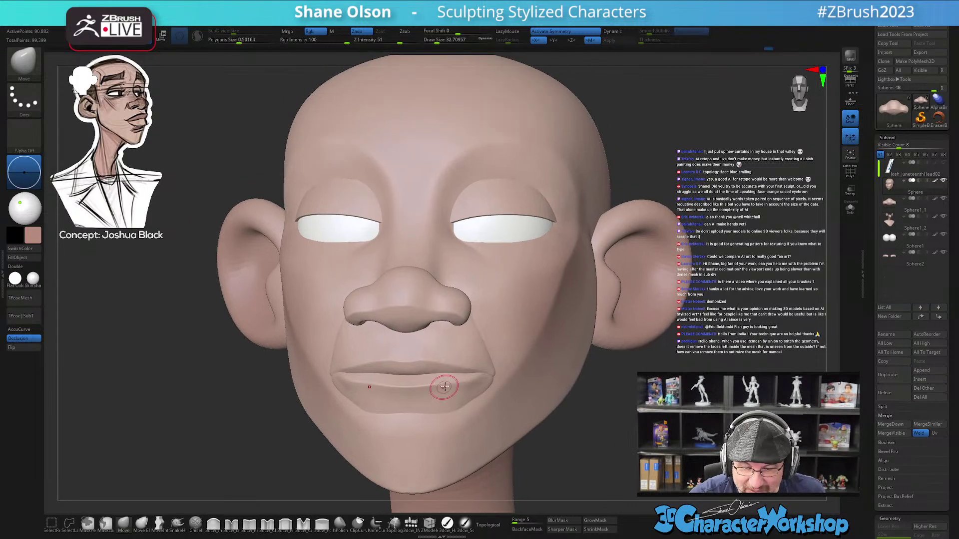
key(shift+f)
key(w)
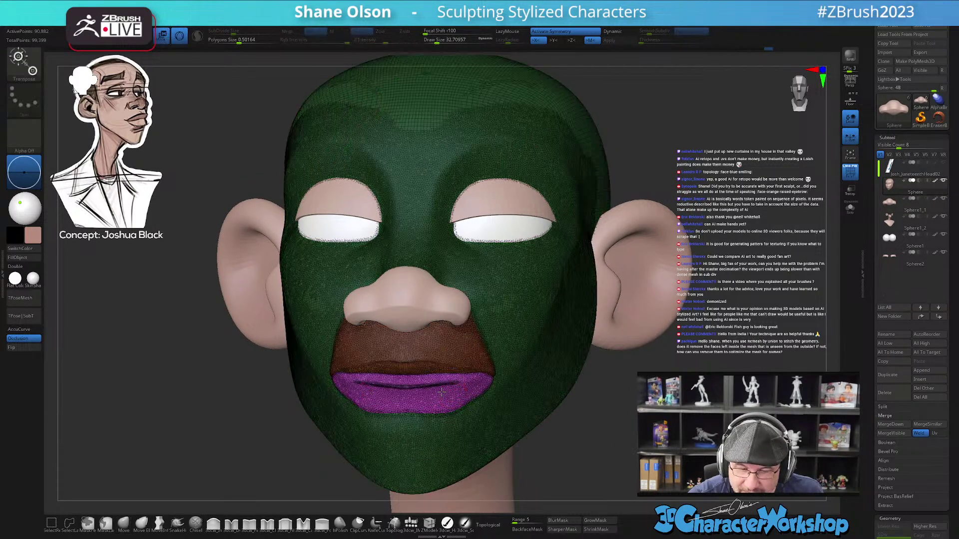
key(q)
- Set the Move brush's draw size to about 124 for the unmasked lower lip and hide the polygroup display
right_drag(442, 393, 430, 393)
key(s)
drag(430, 393, 438, 393)
mouse_move(437, 393)
right_down()
mouse_move(452, 388)
mouse_move(426, 396)
right_up()
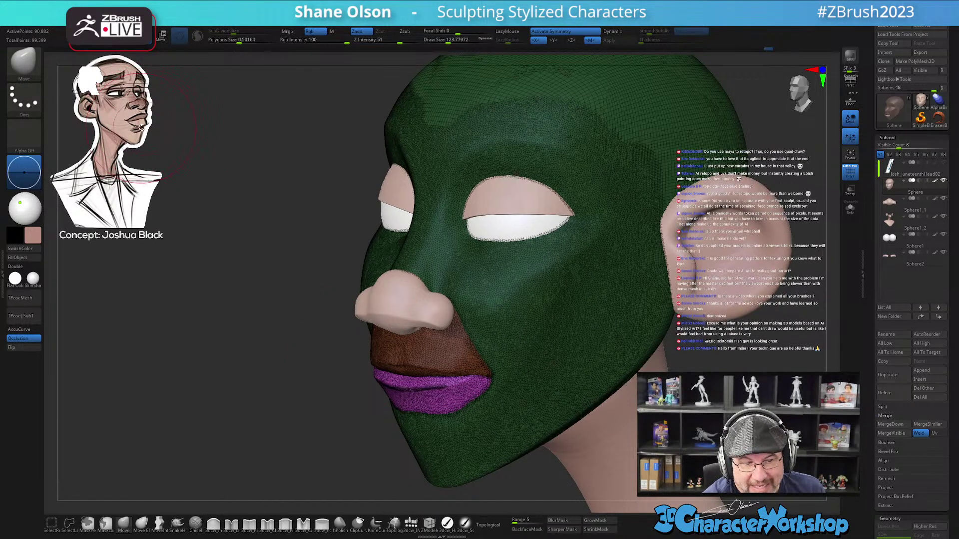
right_drag(460, 416, 389, 381)
key(shift+f)
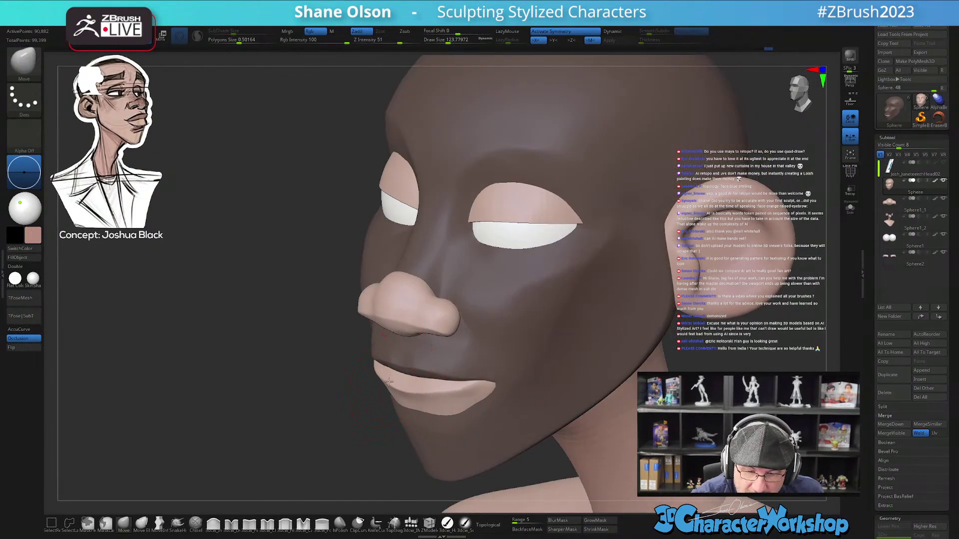
- Reshape the front of the lower lip with the Move brush and reduce its draw size to about 83
mouse_move(385, 386)
mouse_down()
mouse_move(380, 379)
mouse_move(403, 392)
mouse_up()
mouse_move(403, 392)
right_down()
mouse_move(510, 368)
mouse_move(438, 378)
mouse_move(459, 357)
mouse_move(424, 405)
right_up()
key(s)
drag(425, 396, 419, 397)
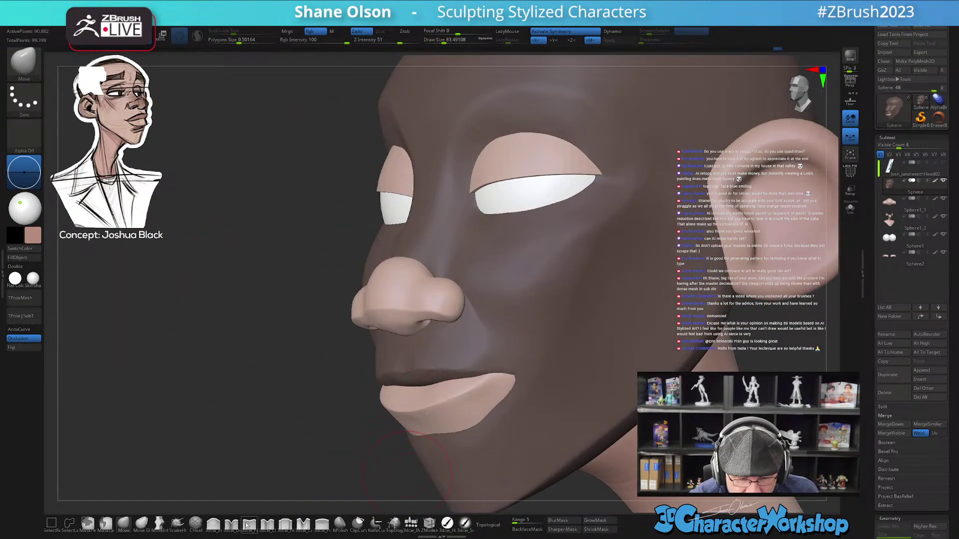
- Inflate the unmasked lower lip with the Inflate brush at a draw size of about 51
click(213, 523)
right_drag(380, 376, 414, 387)
key(s)
drag(425, 390, 418, 391)
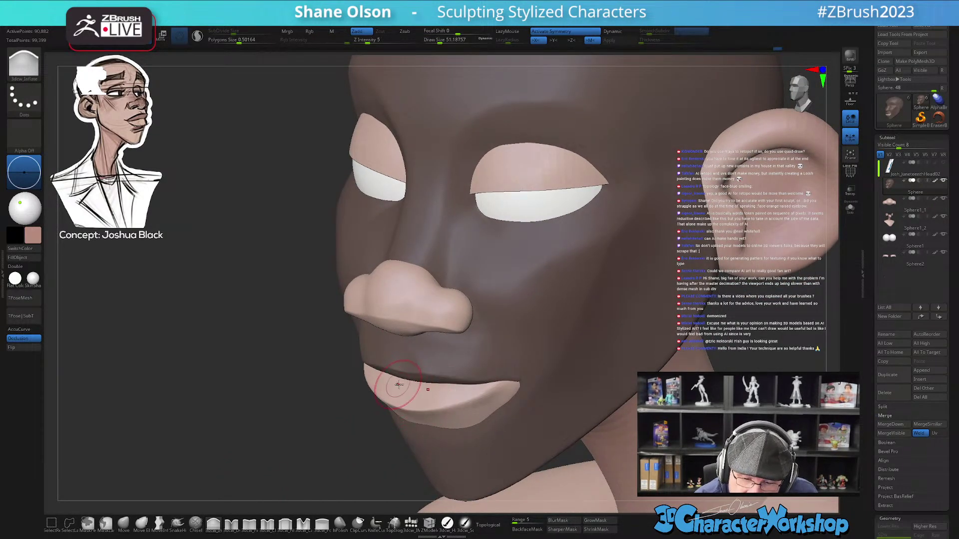
mouse_move(458, 376)
alt+right_down()
mouse_move(443, 353)
mouse_move(452, 362)
mouse_move(474, 309)
alt+right_up()
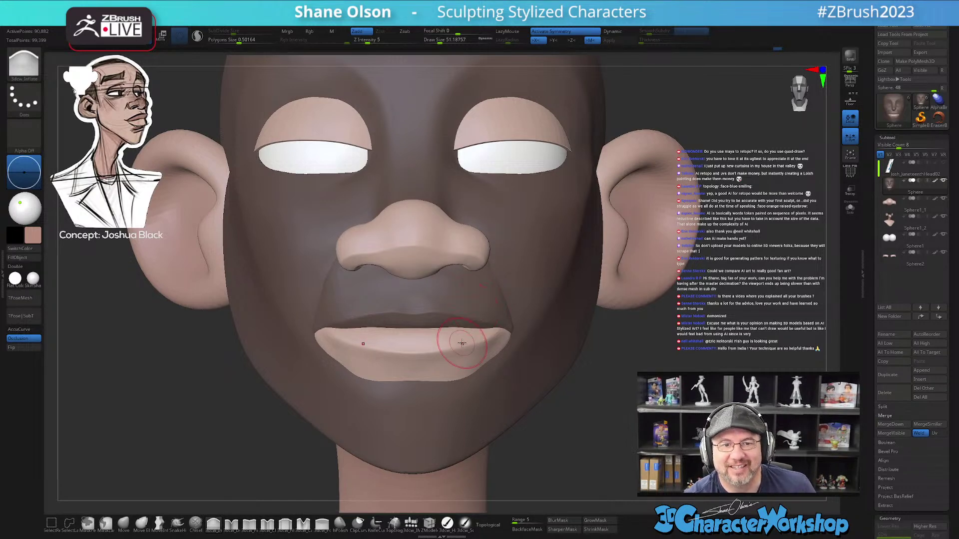
mouse_move(453, 349)
right_down()
mouse_move(508, 403)
mouse_move(476, 380)
right_up()
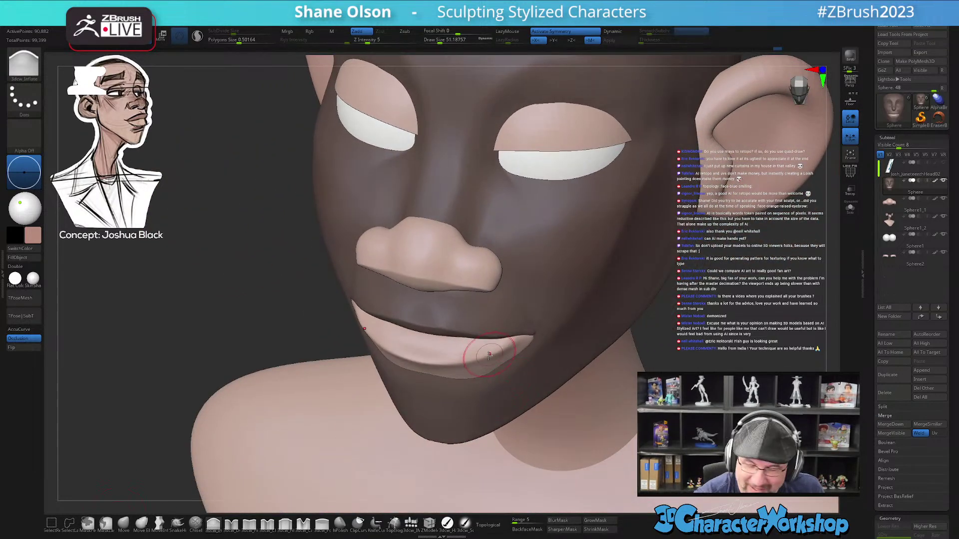
- Adjust the outer corner of the lower lip from above with the Move brush at a draw size of about 94
click(123, 523)
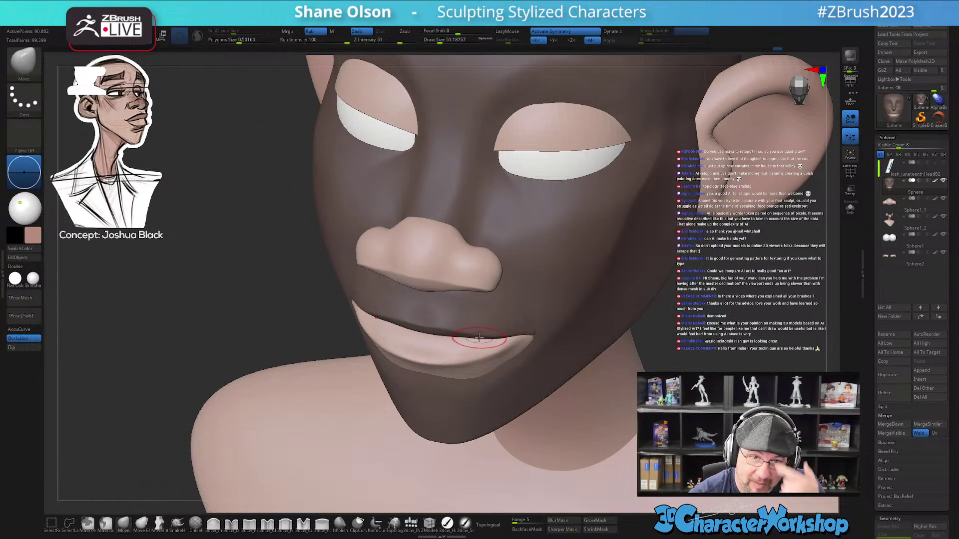
right_drag(483, 326, 505, 327)
key(s)
drag(507, 335, 512, 335)
click(513, 336)
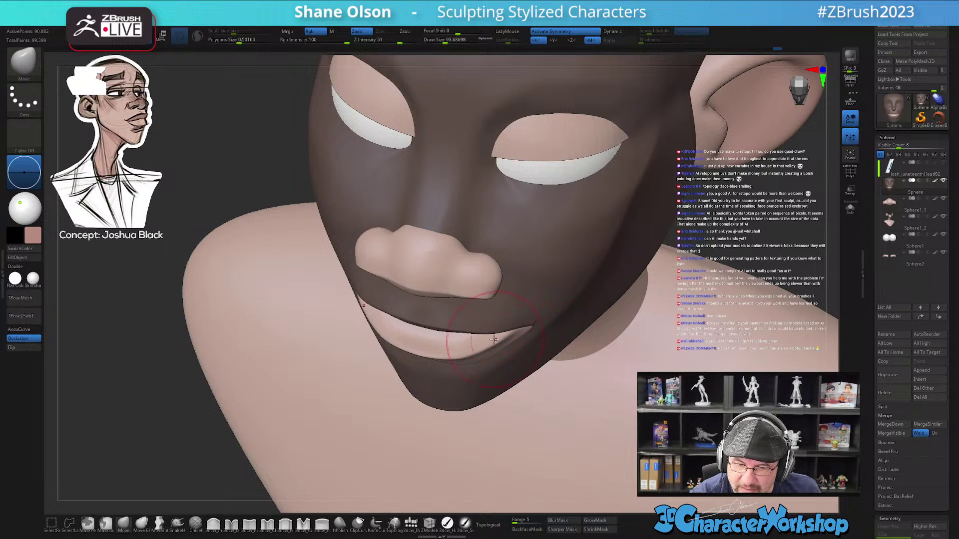
- Pull the lower lip's corners inward under the upper lip, finishing with a Move brush draw size of about 74
mouse_move(504, 313)
right_down()
mouse_move(505, 282)
mouse_move(498, 335)
mouse_move(524, 368)
mouse_move(537, 348)
mouse_move(535, 367)
mouse_move(512, 388)
right_up()
mouse_move(468, 347)
alt+right_down()
mouse_move(490, 372)
mouse_move(478, 386)
alt+right_up()
key(s)
drag(478, 386, 486, 387)
mouse_move(479, 401)
right_down()
mouse_move(456, 397)
mouse_move(511, 400)
mouse_move(507, 393)
right_up()
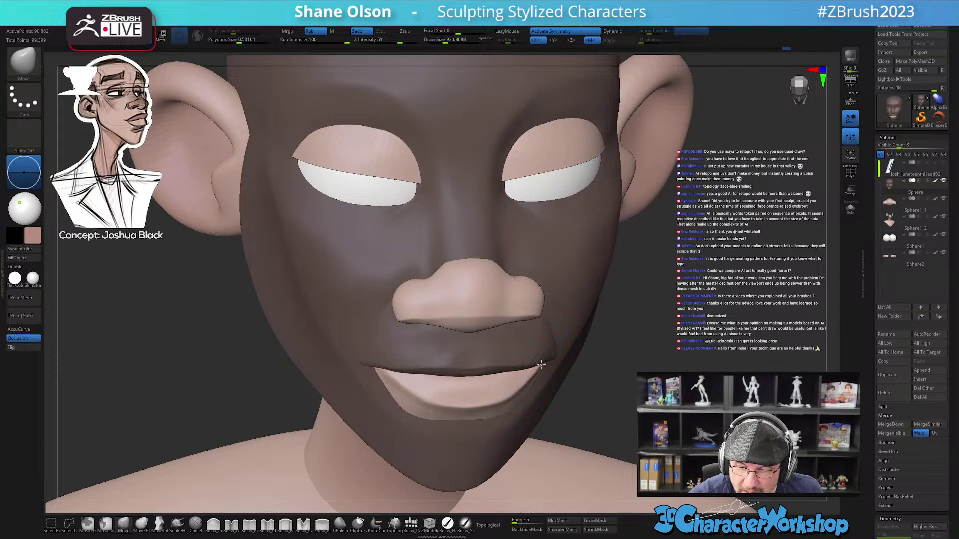
right_drag(541, 364, 521, 388)
key(s)
drag(521, 389, 515, 387)
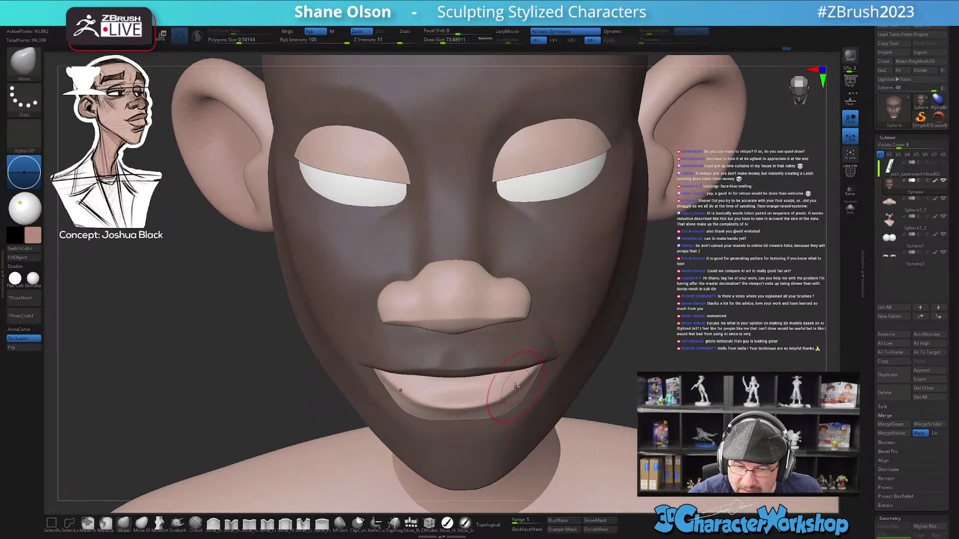
mouse_move(517, 386)
right_down()
mouse_move(546, 344)
mouse_move(530, 323)
right_up()
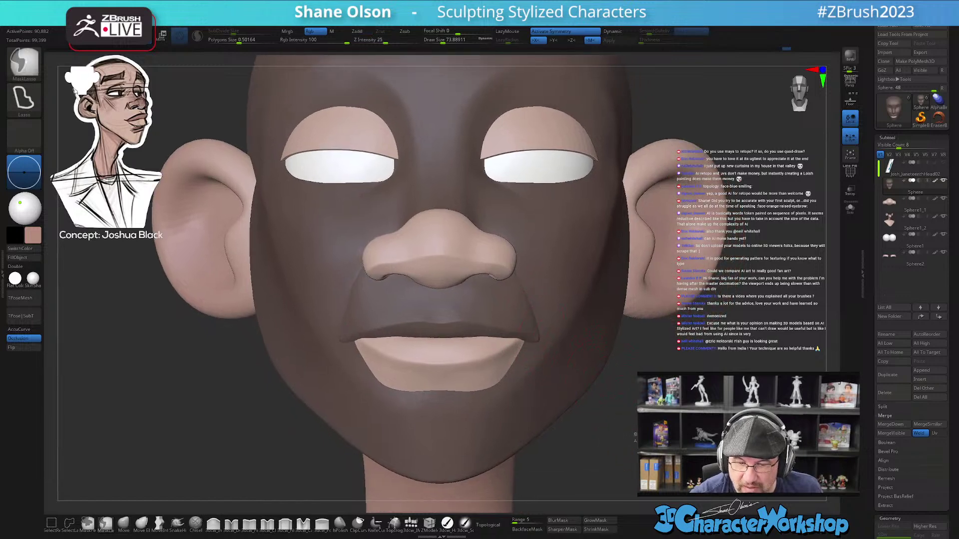
- Replace the mask with one covering everything on the head except the upper lip area
ctrl+click(641, 411)
key(w)
ctrl+click(411, 316)
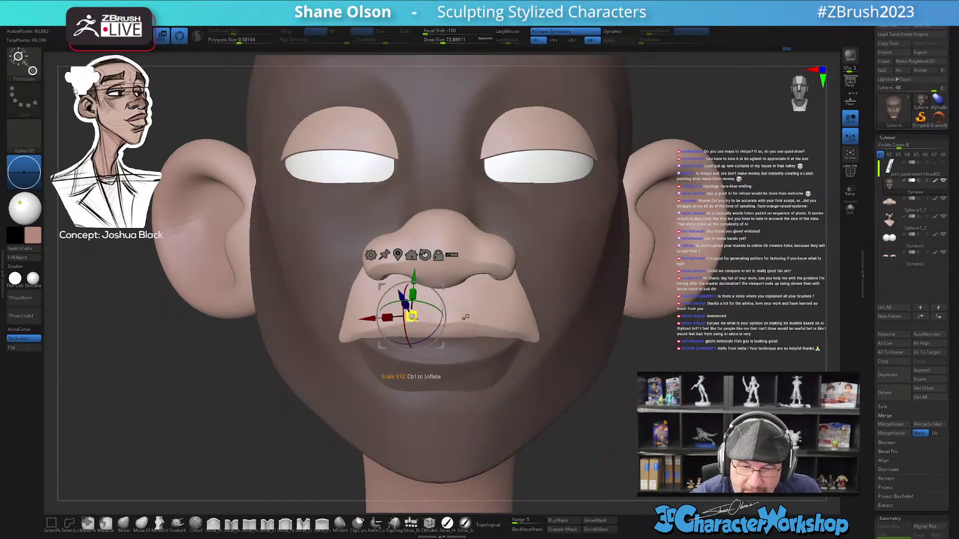
key(q)
- Reshape the unmasked upper lip from below with the Move brush at a draw size of about 90
right_drag(412, 316, 484, 341)
key(s)
drag(481, 343, 487, 344)
right_drag(486, 342, 484, 338)
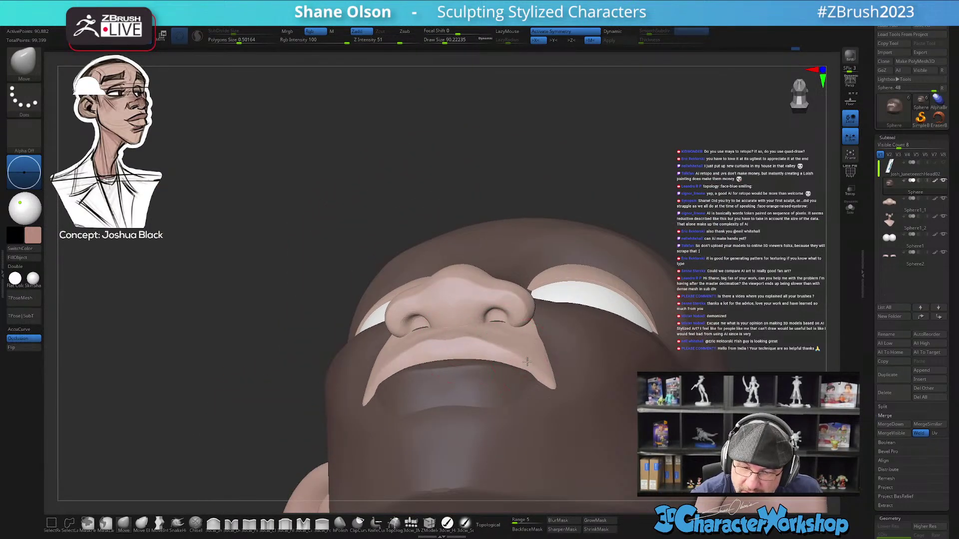
mouse_move(503, 351)
right_down()
mouse_move(594, 416)
mouse_move(673, 364)
mouse_move(652, 375)
right_up()
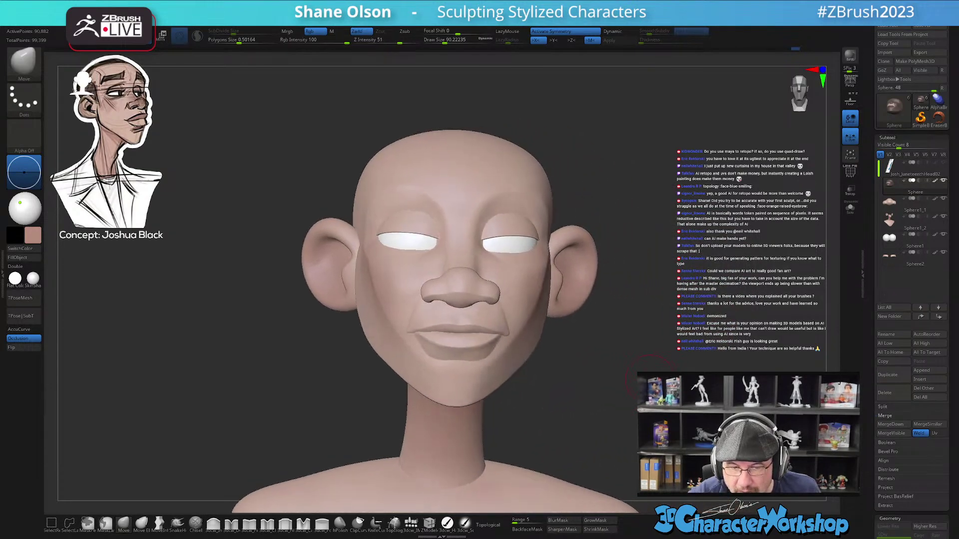
- Restore the mask covering everything on the head except the upper lip area
mouse_move(624, 404)
right_down()
mouse_move(607, 402)
mouse_move(606, 383)
mouse_move(594, 398)
mouse_move(603, 417)
right_up()
ctrl+click(523, 448)
ctrl+right_drag(523, 448, 477, 411)
right_drag(390, 336, 407, 333)
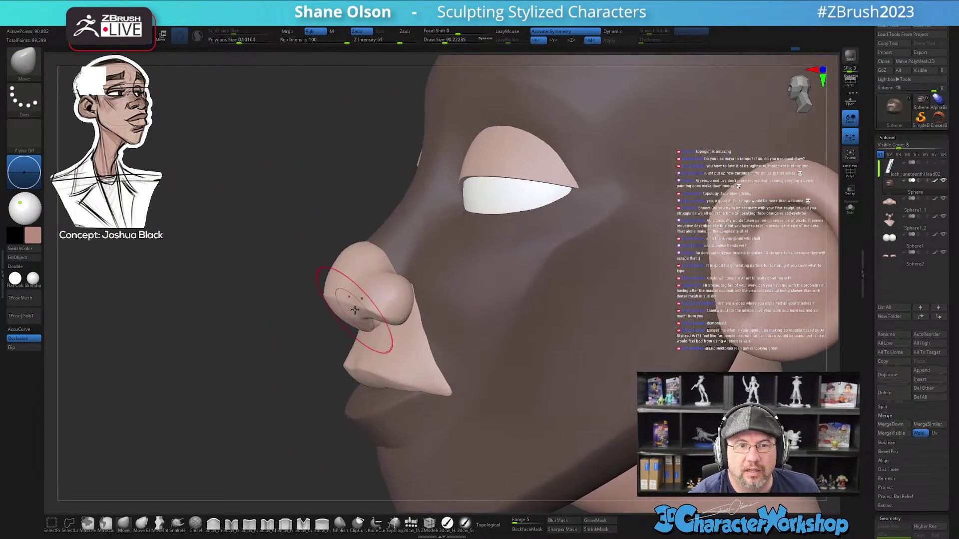
- Refine the upper lip from the side and the front with the Move brush at a draw size of about 65
mouse_move(352, 315)
alt+right_down()
mouse_move(360, 308)
mouse_move(369, 334)
alt+right_up()
key(s)
drag(361, 363, 358, 363)
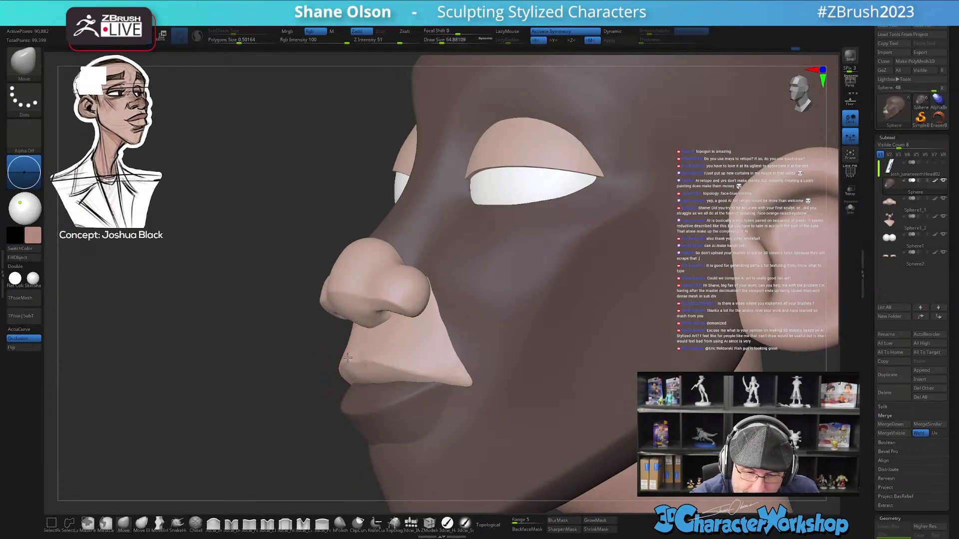
mouse_move(374, 323)
right_down()
mouse_move(397, 362)
mouse_move(374, 364)
mouse_move(403, 349)
mouse_move(407, 364)
mouse_move(419, 340)
right_up()
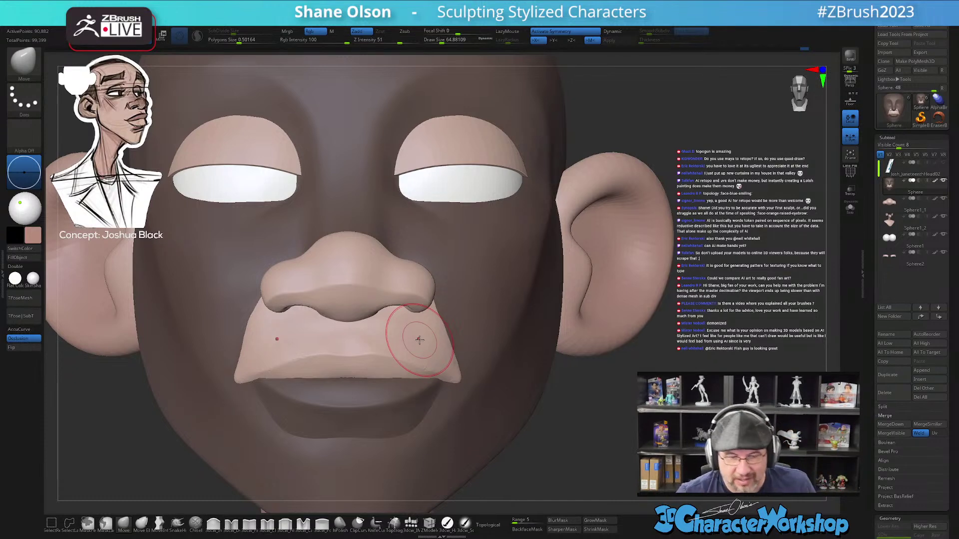
mouse_move(460, 310)
right_down()
mouse_move(429, 309)
mouse_move(459, 309)
right_up()
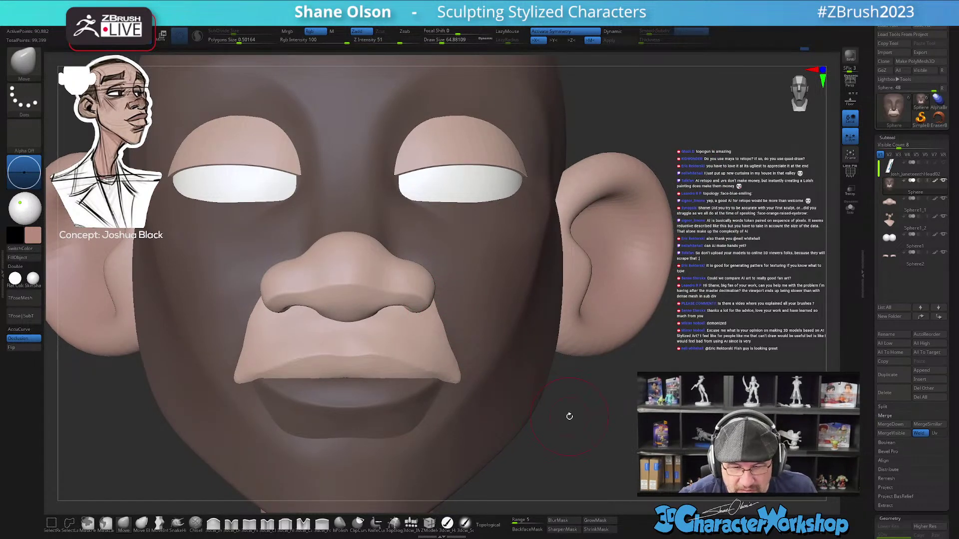
- Clear the mask and apply Mirror And Weld to the head mesh
ctrl+drag(569, 416, 601, 439)
ctrl+right_drag(602, 439, 685, 401)
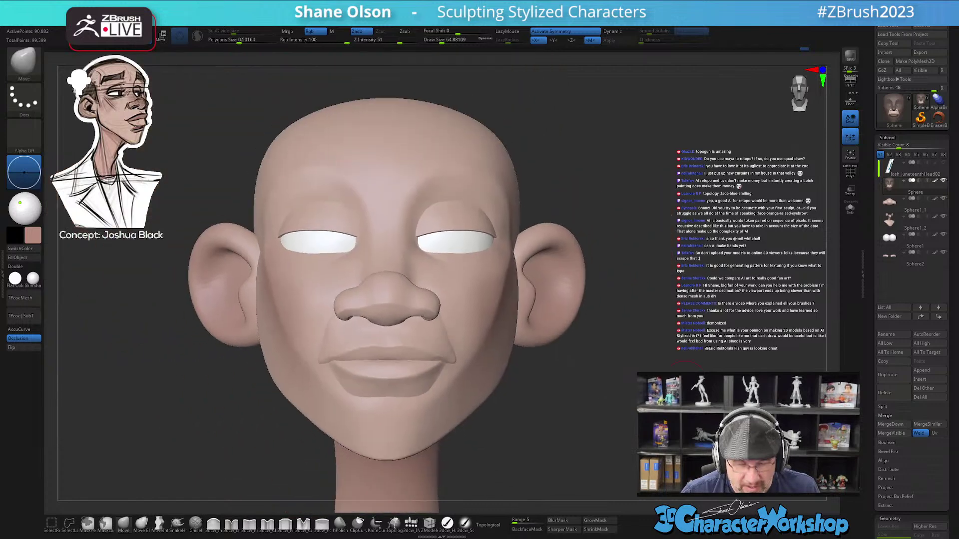
key(space)
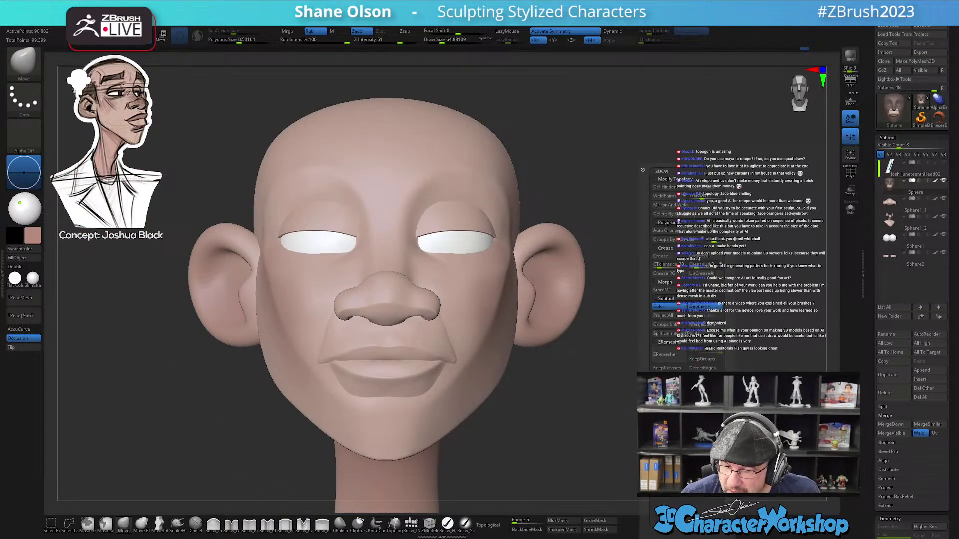
click(677, 214)
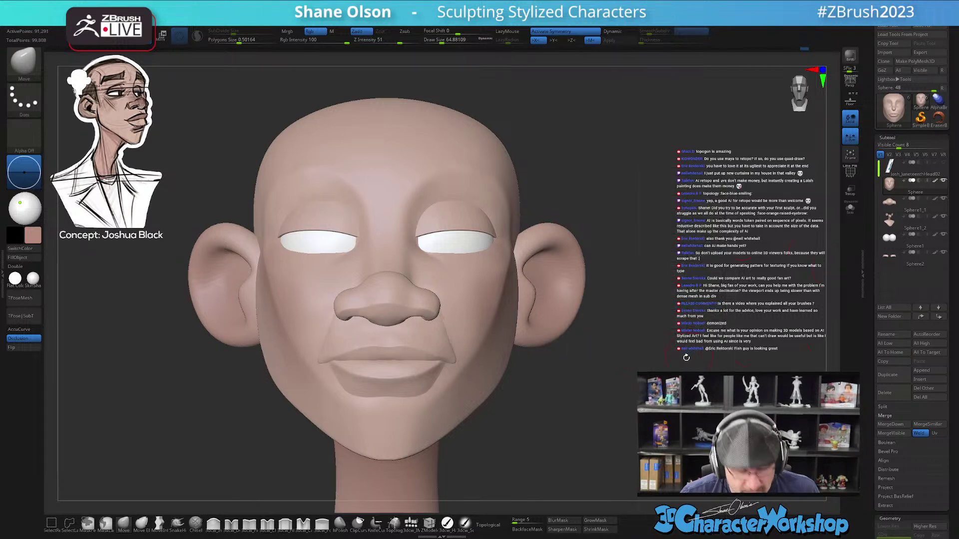
mouse_move(592, 421)
mouse_down()
mouse_move(580, 428)
mouse_move(597, 428)
mouse_up()
drag(613, 388, 614, 396)
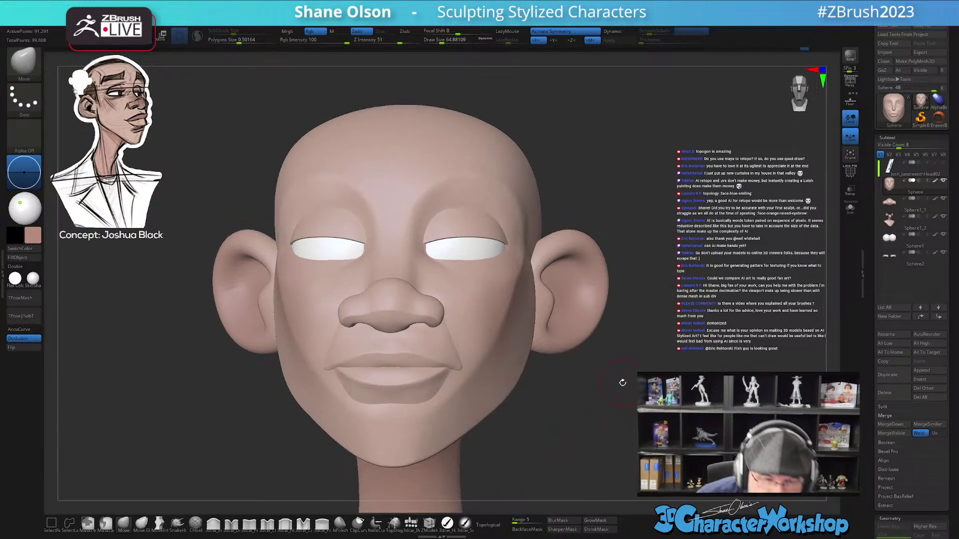
drag(626, 383, 626, 385)
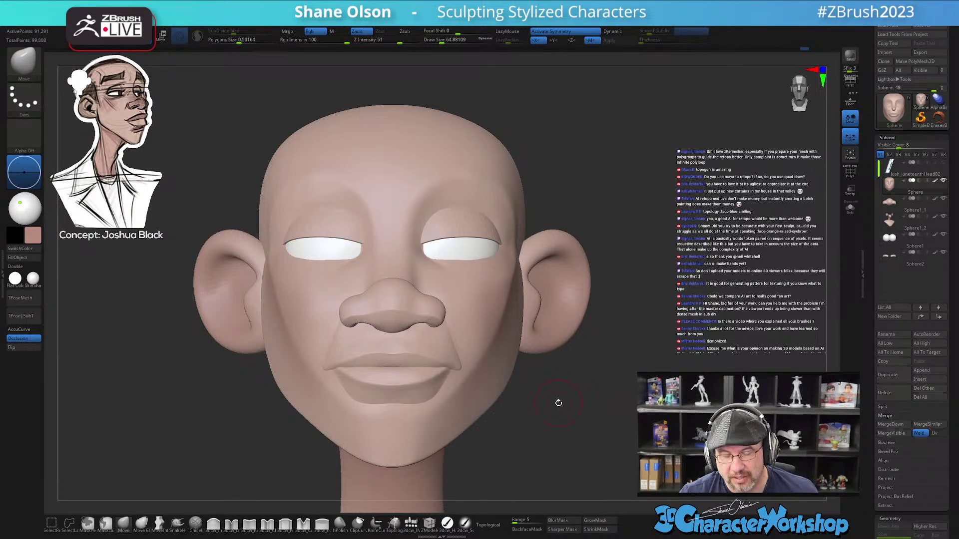
- Select the nose and pull its tip forward in profile with the Move Infinite Depth brush at a draw size of about 104
mouse_move(579, 403)
mouse_down()
mouse_move(569, 416)
mouse_move(579, 420)
mouse_move(564, 399)
mouse_up()
right_drag(534, 332, 498, 342)
alt+click(422, 310)
key(s)
click(160, 524)
key(shift)
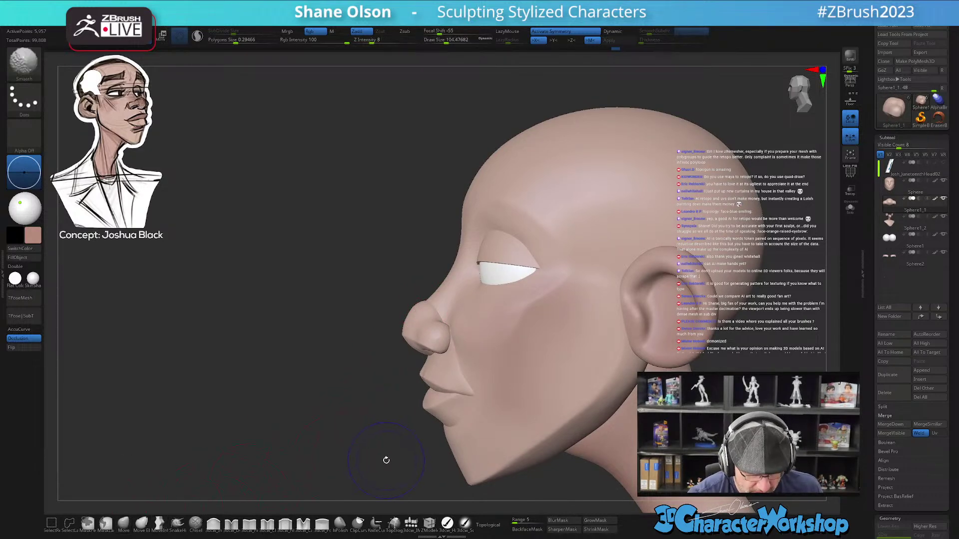
key(shift+f)
shift+drag(417, 377, 443, 371)
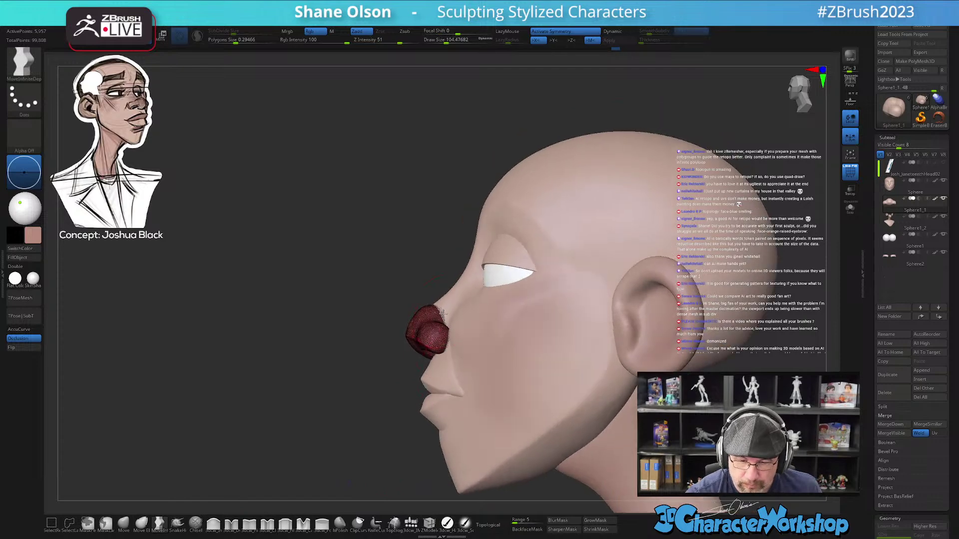
ctrl+right_drag(443, 313, 445, 321)
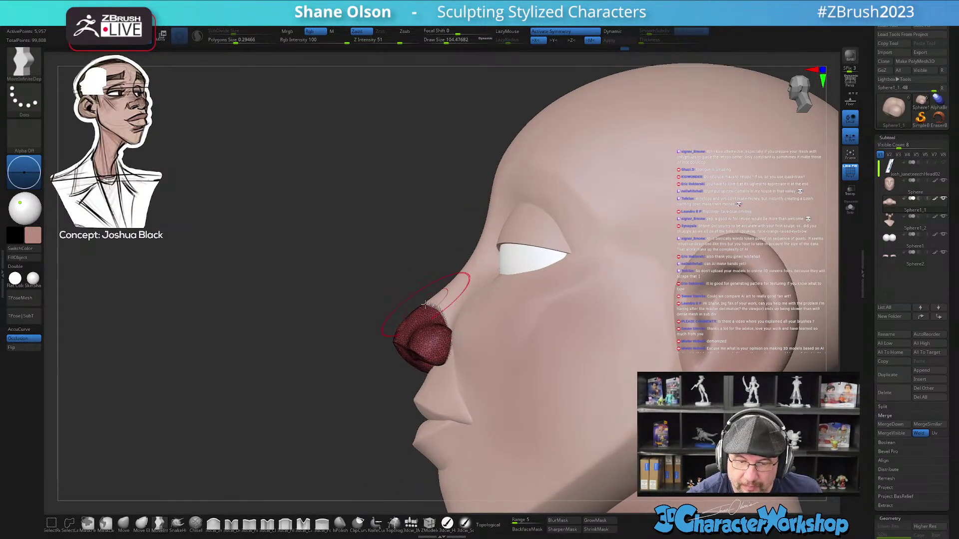
drag(396, 341, 392, 339)
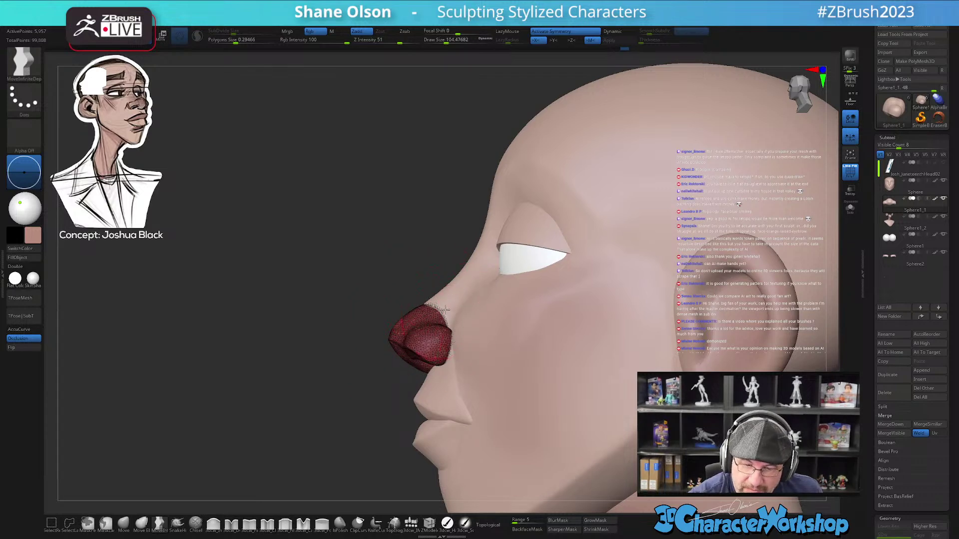
- Adjust the side of the nose in profile with the regular Move brush at a draw size of about 74
alt+click(435, 301)
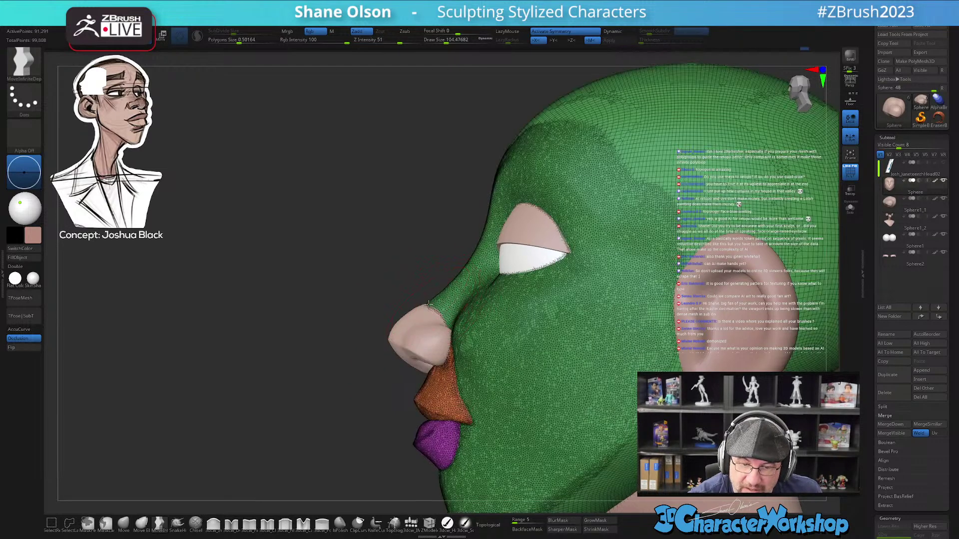
mouse_move(475, 381)
right_down()
mouse_move(664, 364)
mouse_move(400, 340)
right_up()
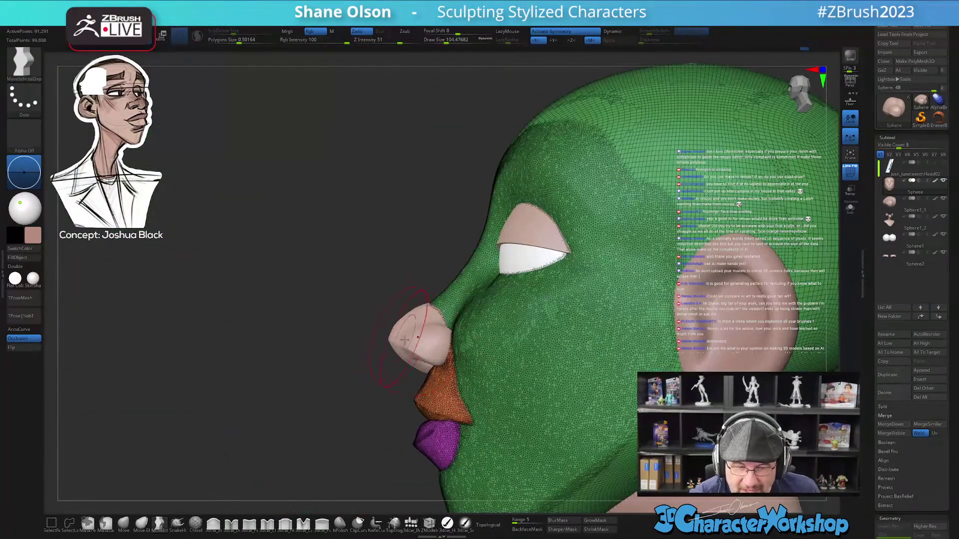
click(129, 525)
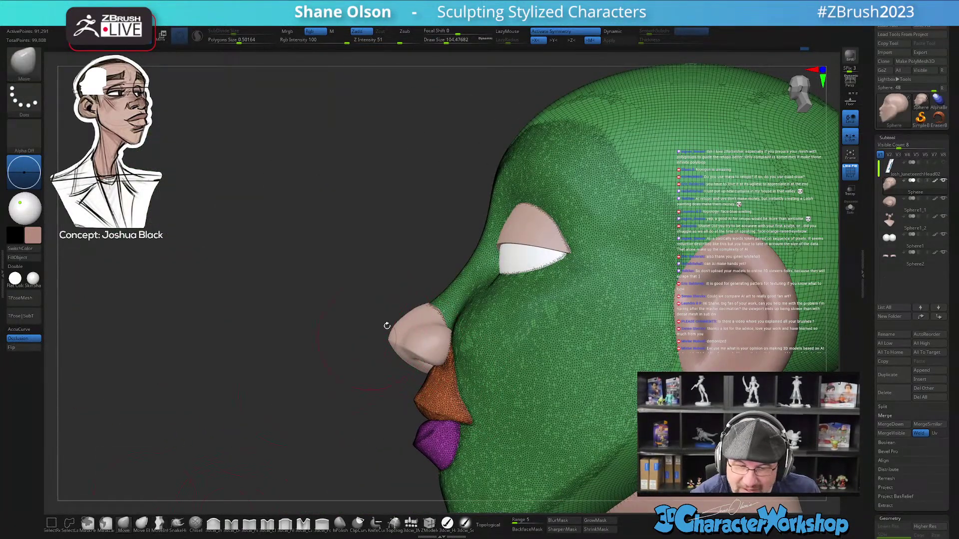
alt+click(423, 315)
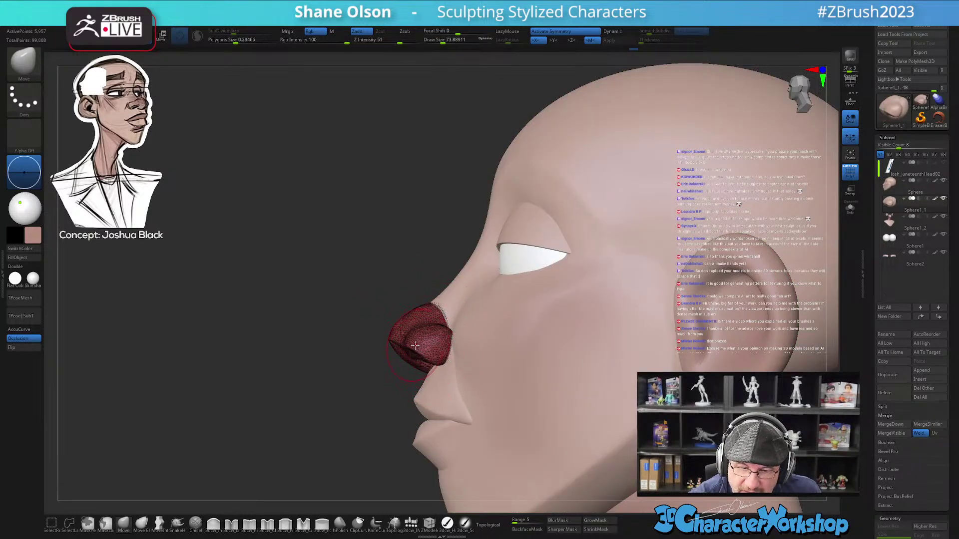
drag(420, 345, 431, 354)
- Shape the underside and nostrils of the nose with the Move brush at a draw size of about 83
mouse_move(427, 331)
right_down()
mouse_move(479, 331)
mouse_move(428, 330)
mouse_move(437, 235)
right_up()
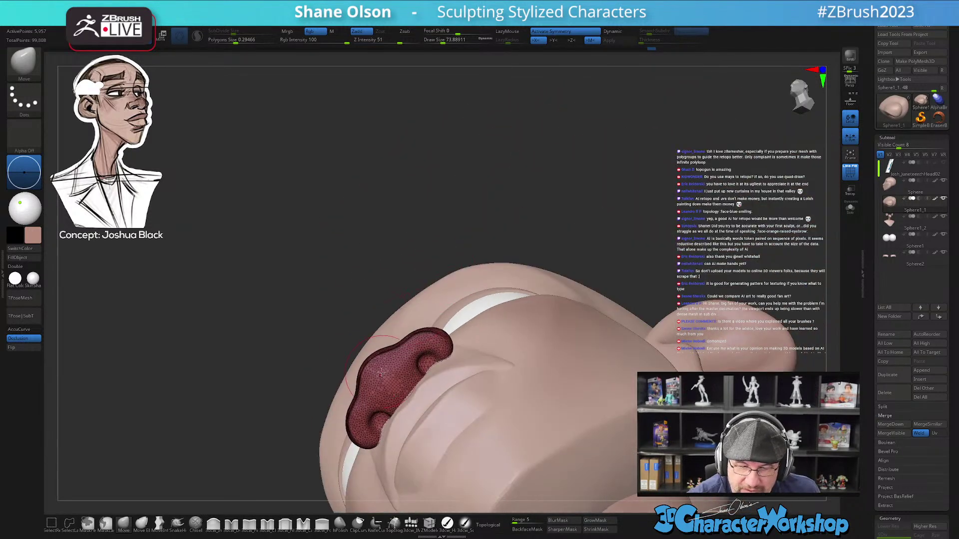
key(])
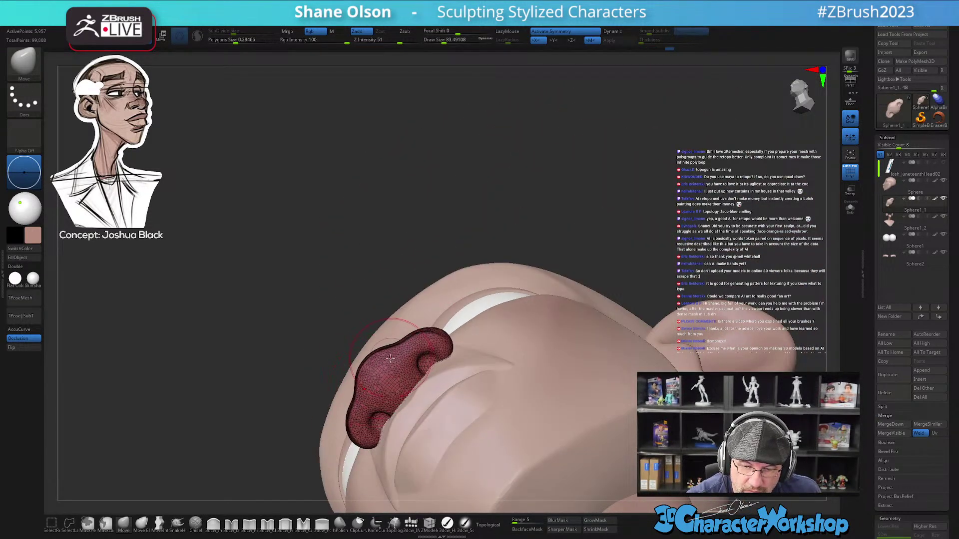
right_drag(366, 390, 466, 414)
key(])
drag(468, 414, 464, 418)
mouse_move(456, 402)
right_down()
mouse_move(444, 430)
mouse_move(439, 343)
right_up()
ctrl+right_drag(502, 428, 402, 385)
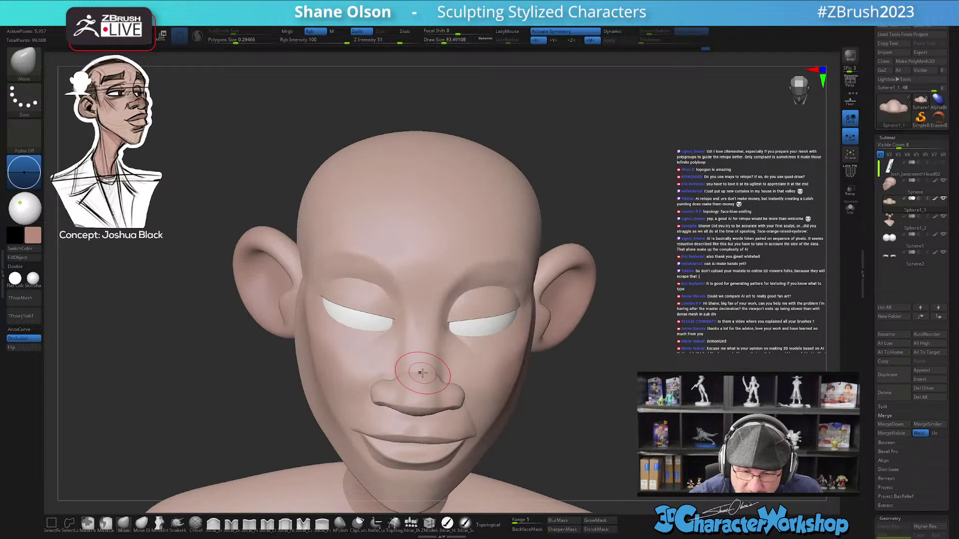
- Refine the nose with the Move brush at a draw size of about 65
mouse_move(456, 343)
right_down()
mouse_move(486, 361)
mouse_move(490, 390)
mouse_move(528, 391)
mouse_move(531, 364)
mouse_move(469, 345)
mouse_move(398, 302)
mouse_move(499, 402)
mouse_move(449, 350)
right_up()
key(s)
click(407, 300)
key(shift)
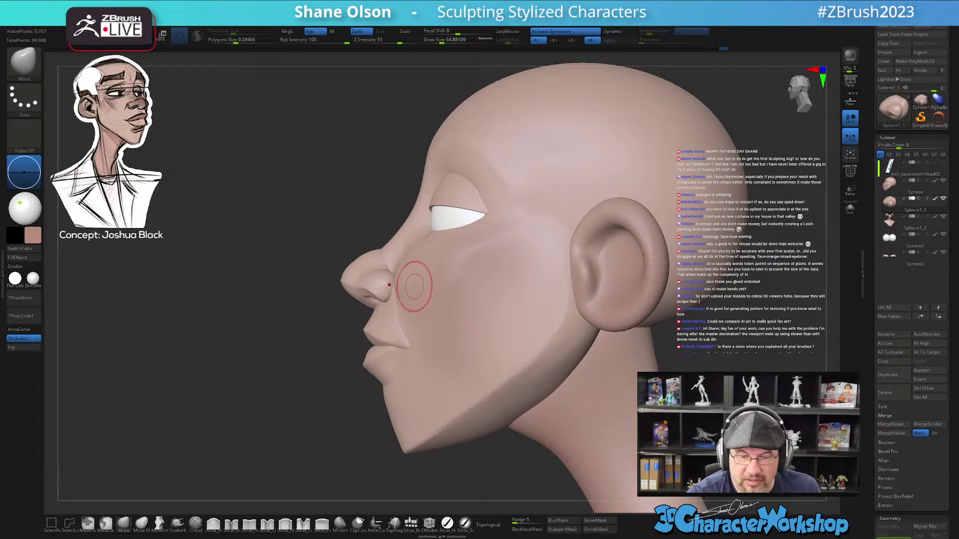
- Switch from the nose to the head mesh and set the Move brush draw size to about 97
alt+right_drag(415, 286, 419, 311)
key(s)
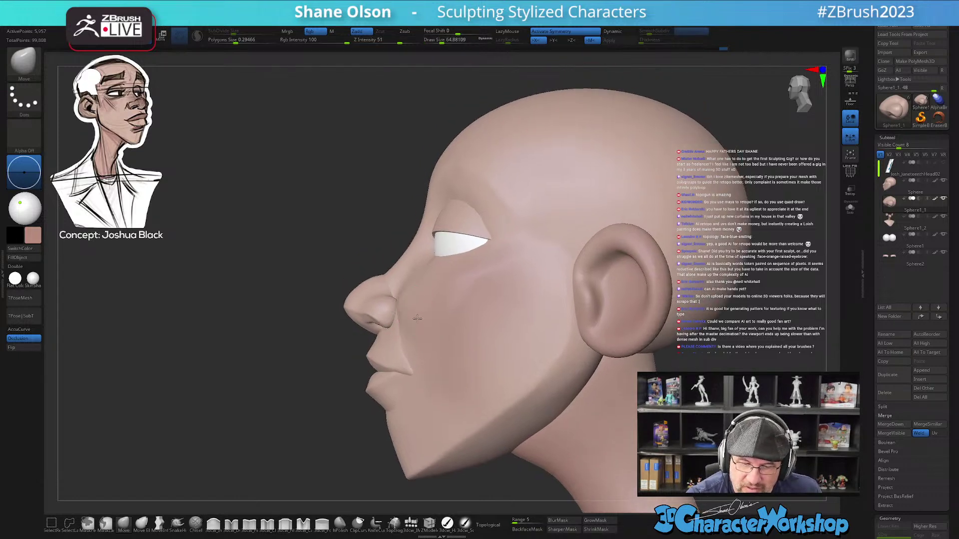
alt+click(409, 324)
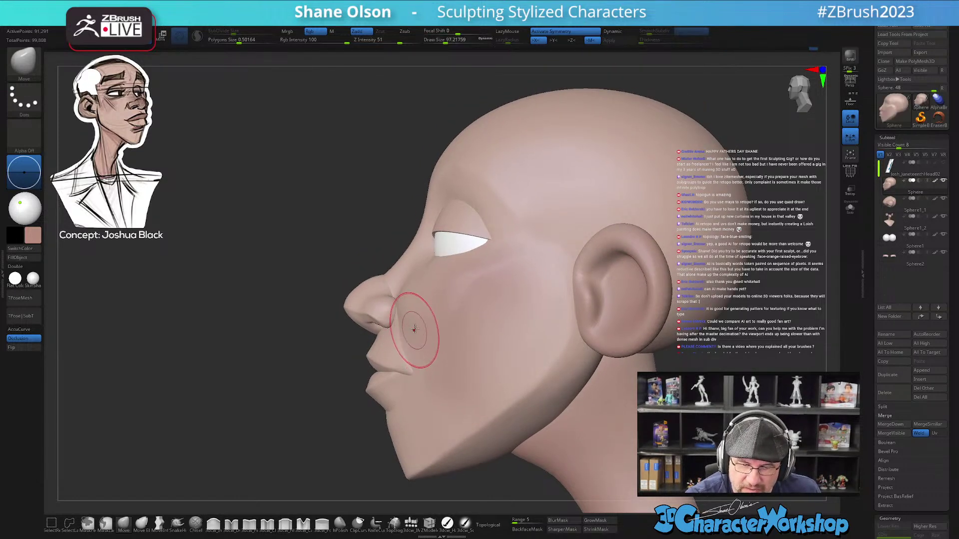
- Try the Move brush's Topological mode beside the upper lip at a draw size of 112, and switch the mode off again
key(shift+f)
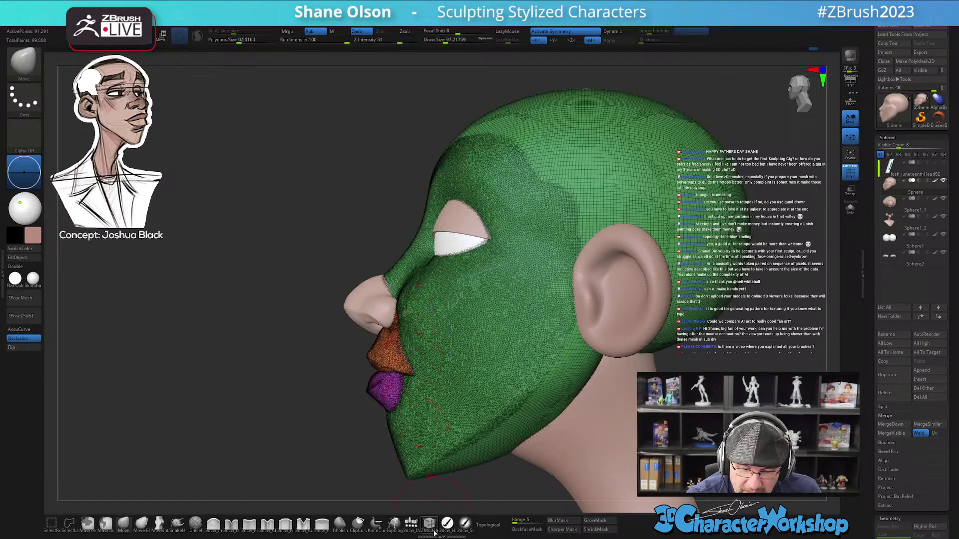
click(489, 524)
key(s)
drag(412, 356, 414, 355)
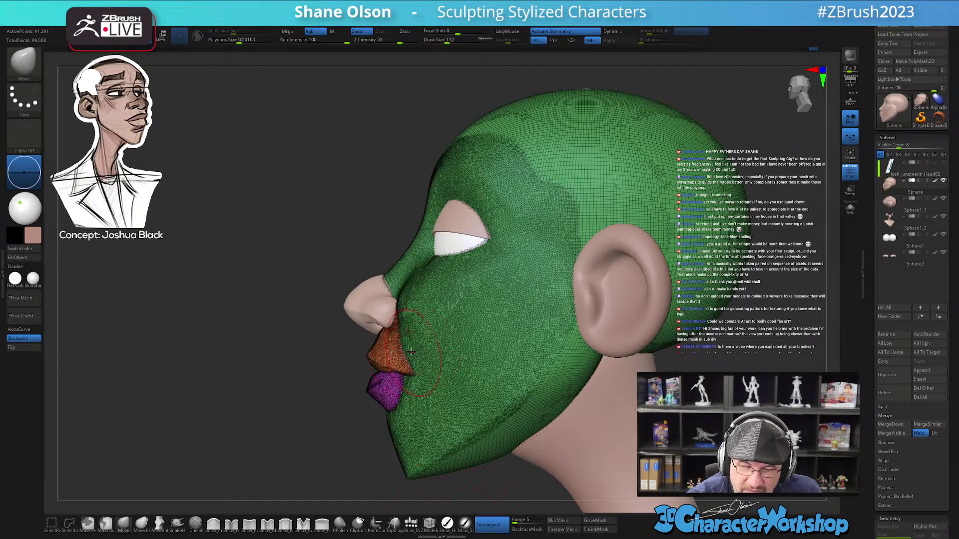
click(492, 522)
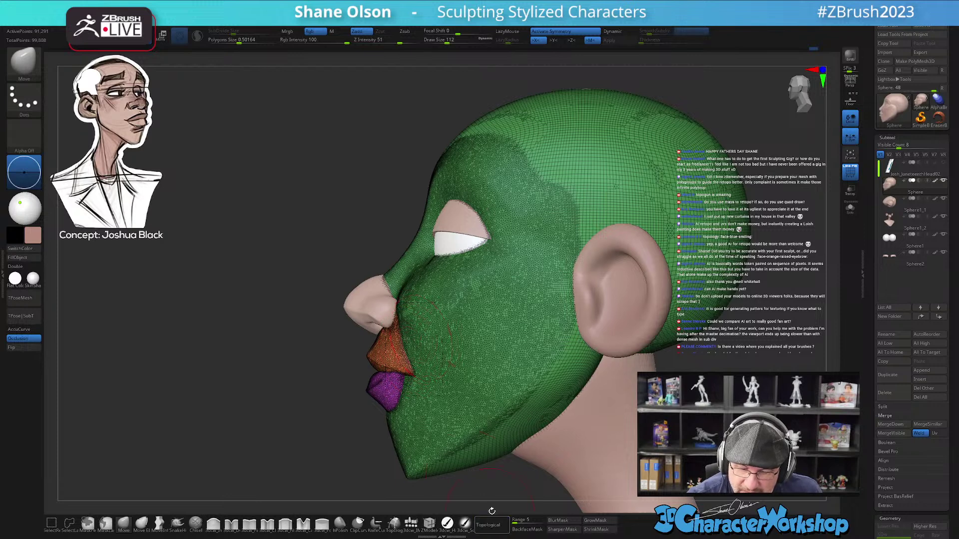
key(shift+f)
mouse_move(453, 388)
right_down()
mouse_move(452, 408)
mouse_move(439, 364)
mouse_move(464, 407)
mouse_move(521, 407)
mouse_move(483, 396)
mouse_move(492, 355)
mouse_move(479, 384)
right_up()
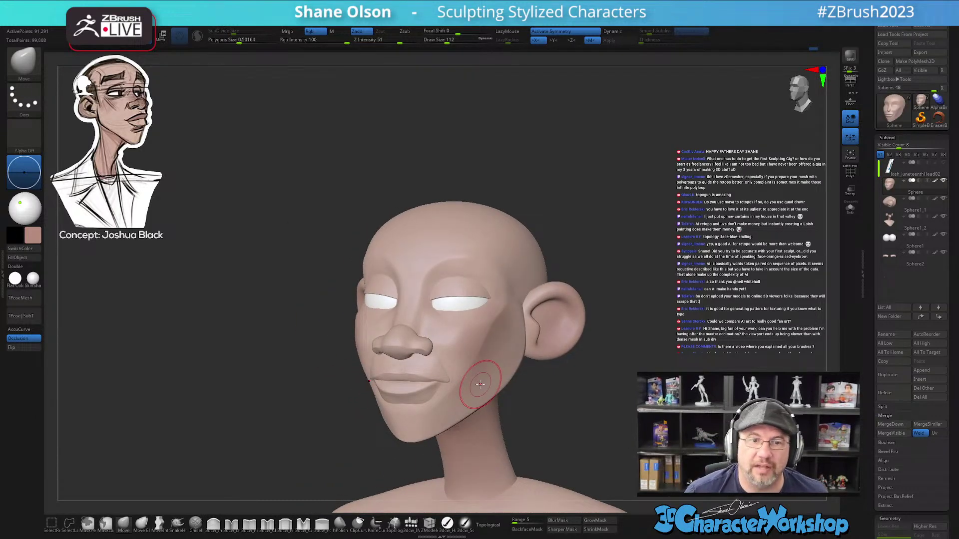
- Adjust the mouth area of the head near profile with the Move brush at a draw size of about 80
mouse_move(479, 384)
right_down()
mouse_move(515, 369)
mouse_move(504, 410)
mouse_move(487, 405)
mouse_move(469, 414)
mouse_move(421, 394)
right_up()
key(s)
drag(399, 385, 394, 384)
mouse_move(407, 385)
right_down()
mouse_move(391, 388)
mouse_move(410, 401)
mouse_move(402, 398)
right_up()
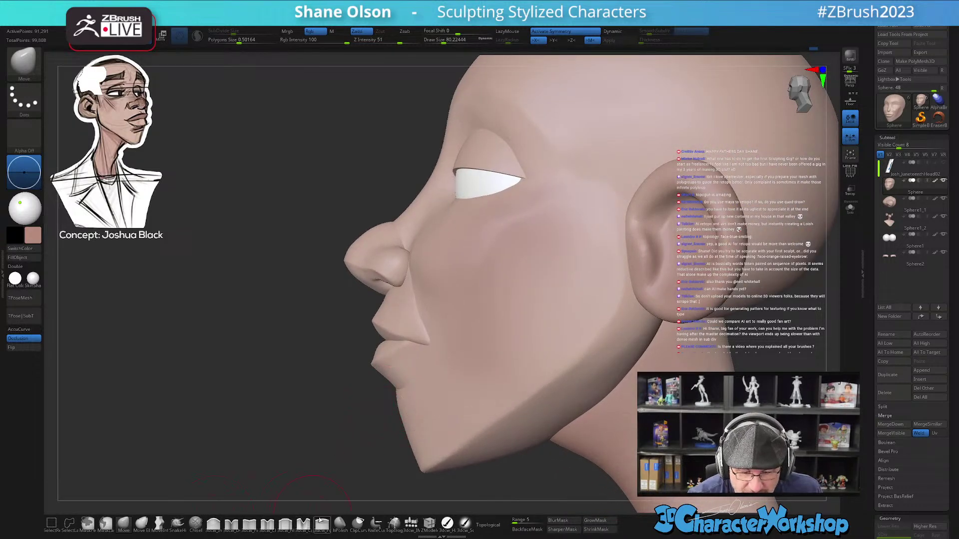
- Reshape the lower lip's profile with the Move Infinite Depth brush, first at a draw size of about 83 and finishing at about 54
click(159, 523)
key(s)
drag(387, 372, 388, 372)
key(bracketleft)
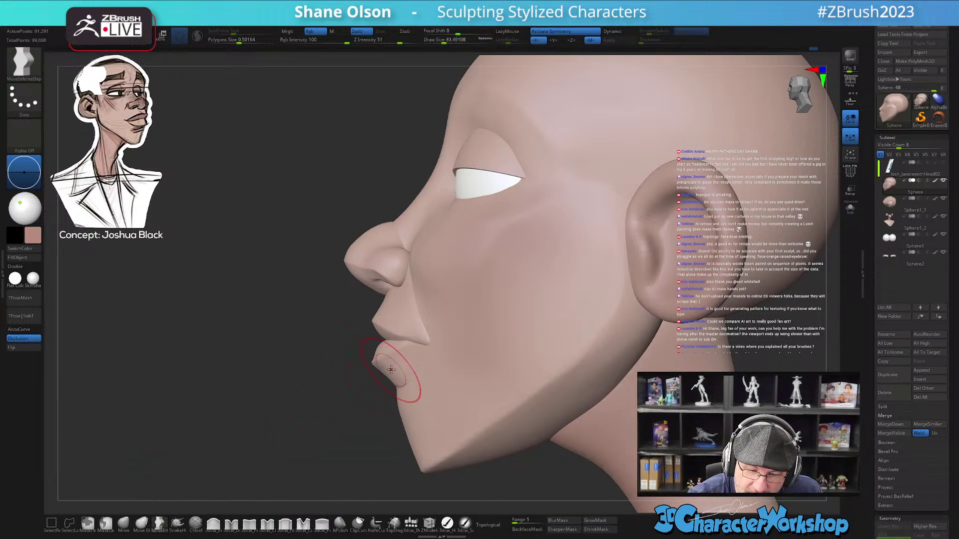
key(s)
drag(400, 375, 398, 376)
key(bracketleft)
key(bracketleft)
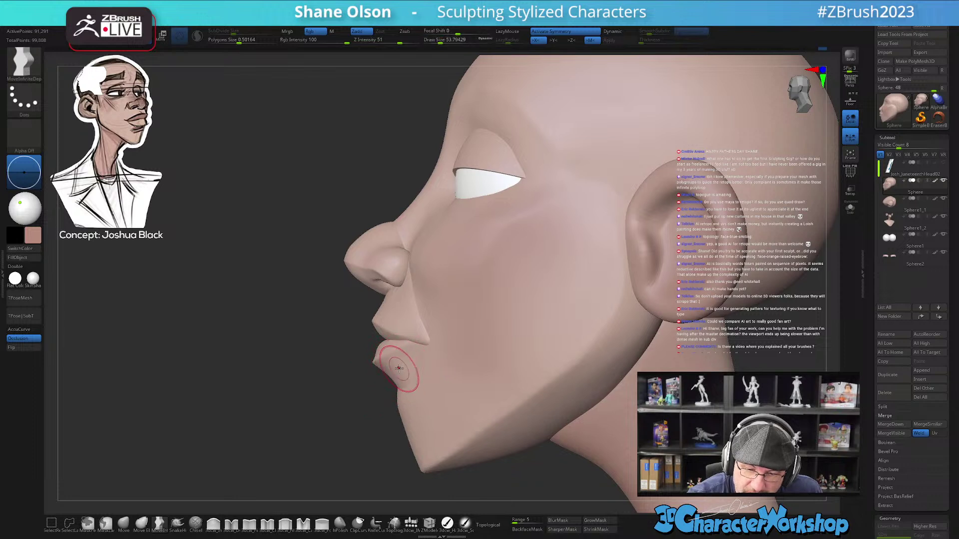
- Reshape the area between the lower lip and chin at a draw size of about 80, and smooth it
key(s)
mouse_move(402, 403)
mouse_down()
mouse_move(413, 403)
mouse_move(399, 405)
mouse_up()
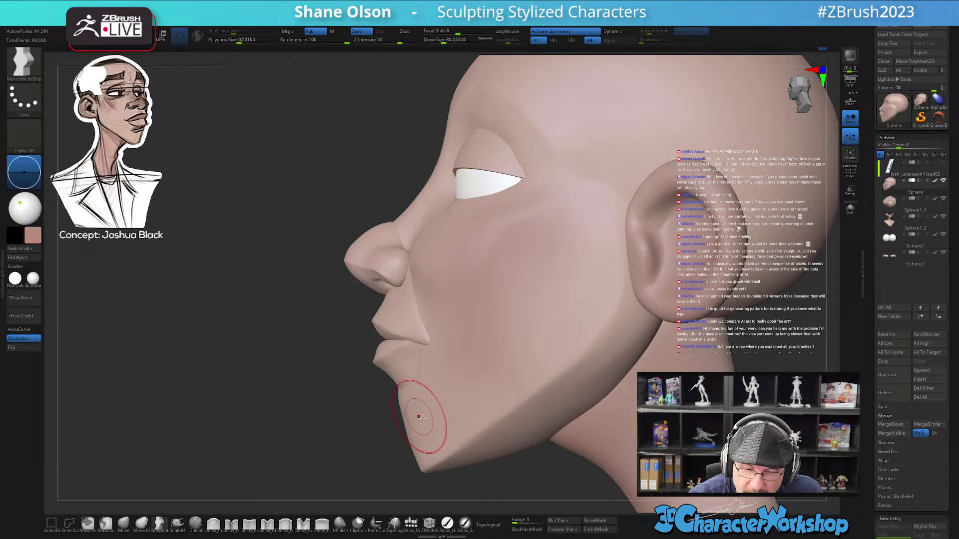
right_drag(420, 417, 452, 419)
shift+drag(412, 420, 408, 428)
mouse_move(419, 424)
shift+right_down()
mouse_move(438, 407)
mouse_move(443, 438)
mouse_move(458, 429)
mouse_move(428, 343)
mouse_move(428, 352)
shift+right_up()
- Check the head's polygroups, and adjust the area beside the nose with the Move brush at a draw size of about 56
key(shift+f)
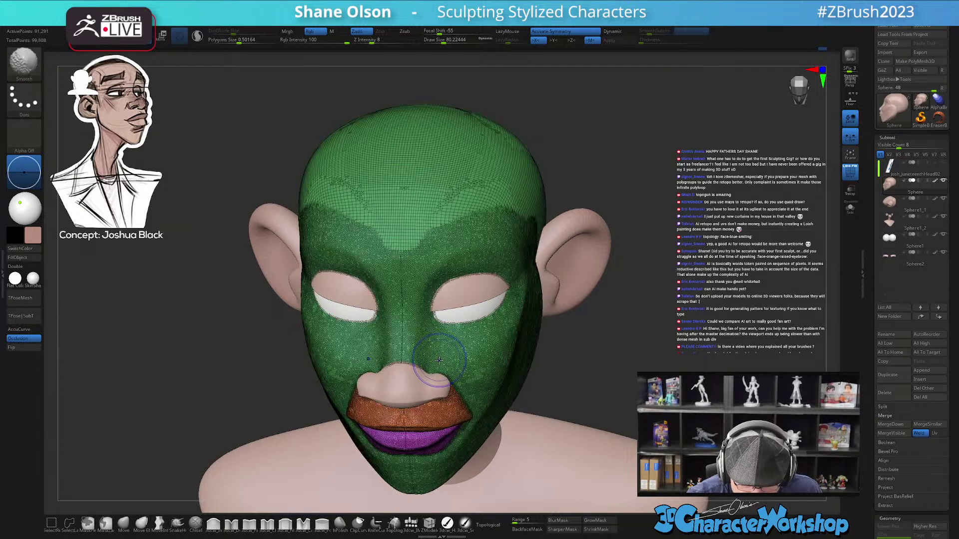
key(shift+f)
click(128, 528)
right_drag(224, 462, 212, 450)
key(bracketright)
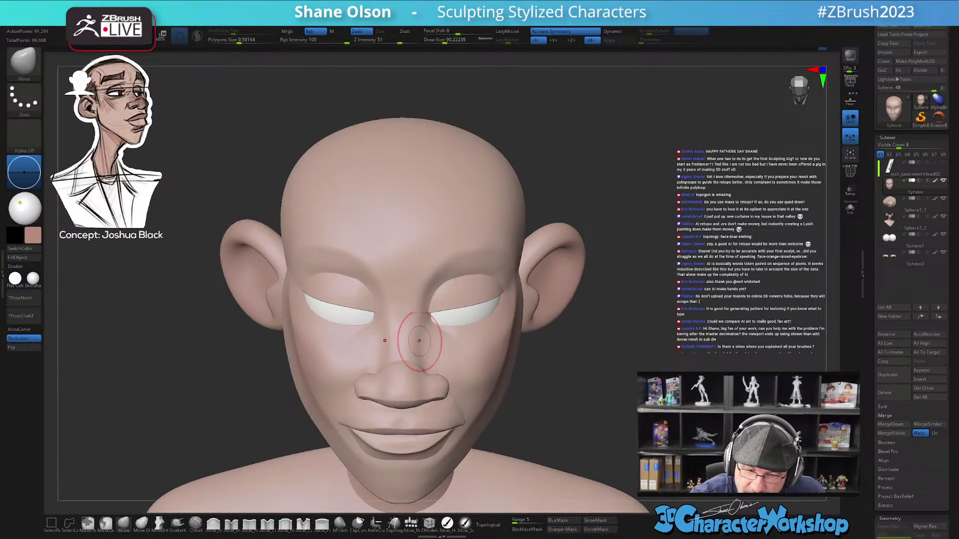
right_drag(447, 384, 437, 360)
key(s)
drag(437, 360, 426, 350)
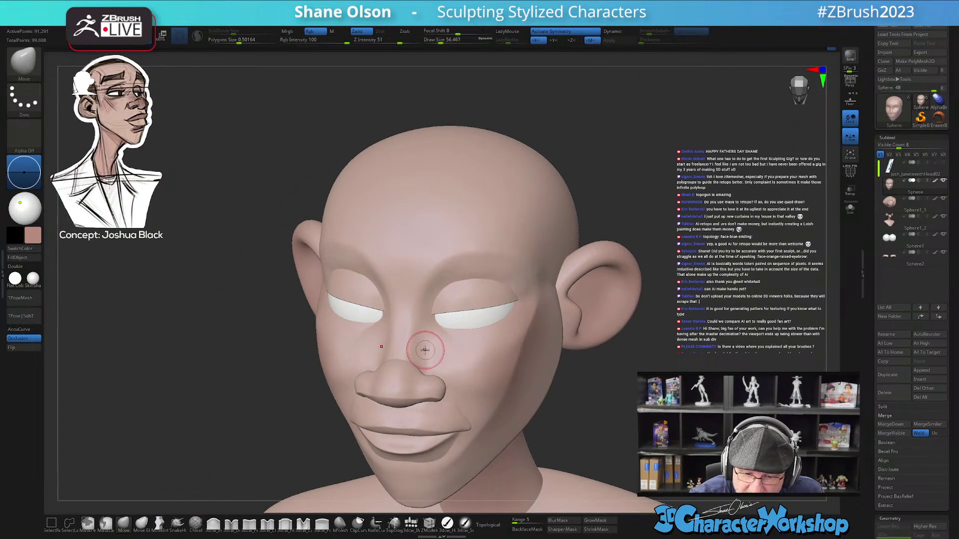
right_drag(443, 342, 477, 331)
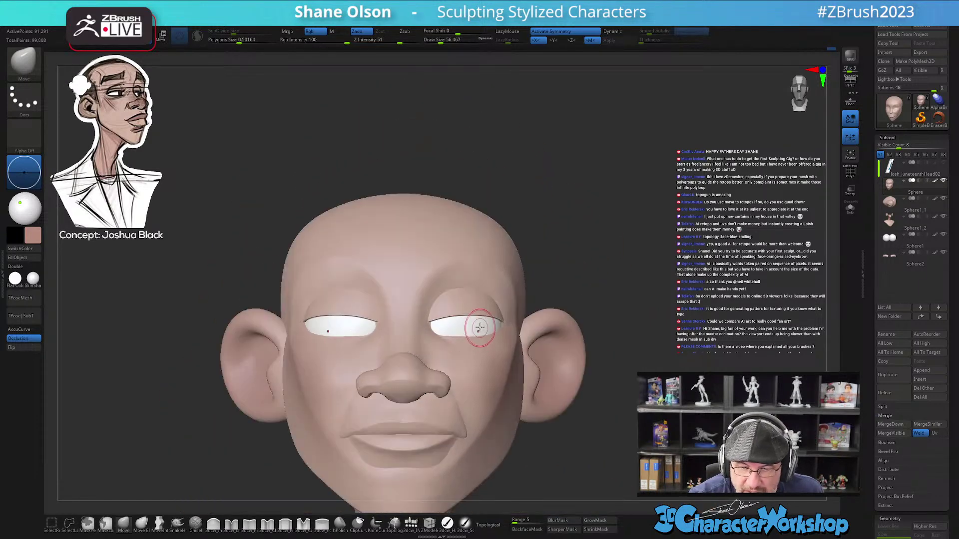
- Adjust the brow and eye-socket area with the Move brush at draw sizes between about 47 and 54
right_drag(443, 266, 434, 320)
key(s)
drag(427, 308, 430, 307)
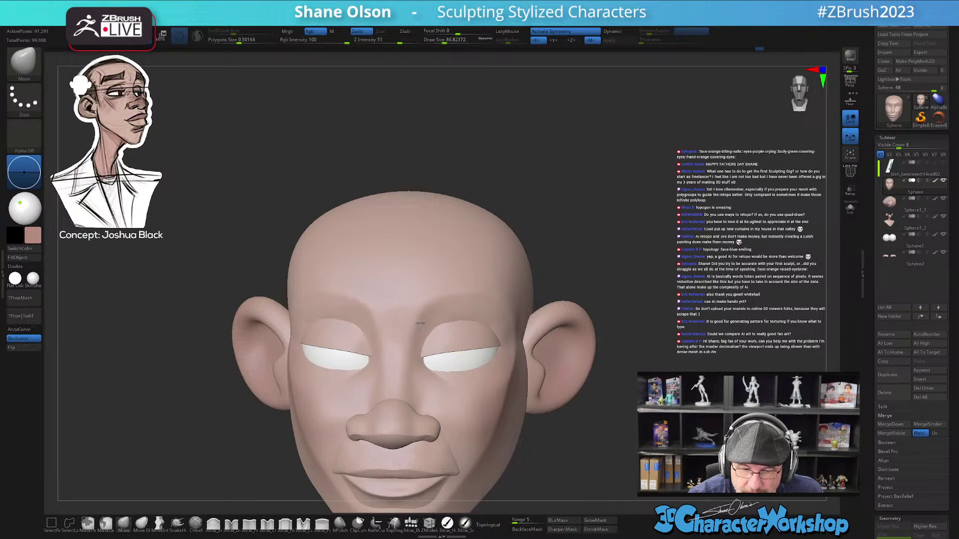
mouse_move(439, 307)
right_down()
mouse_move(464, 249)
mouse_move(449, 272)
mouse_move(519, 297)
right_up()
key(])
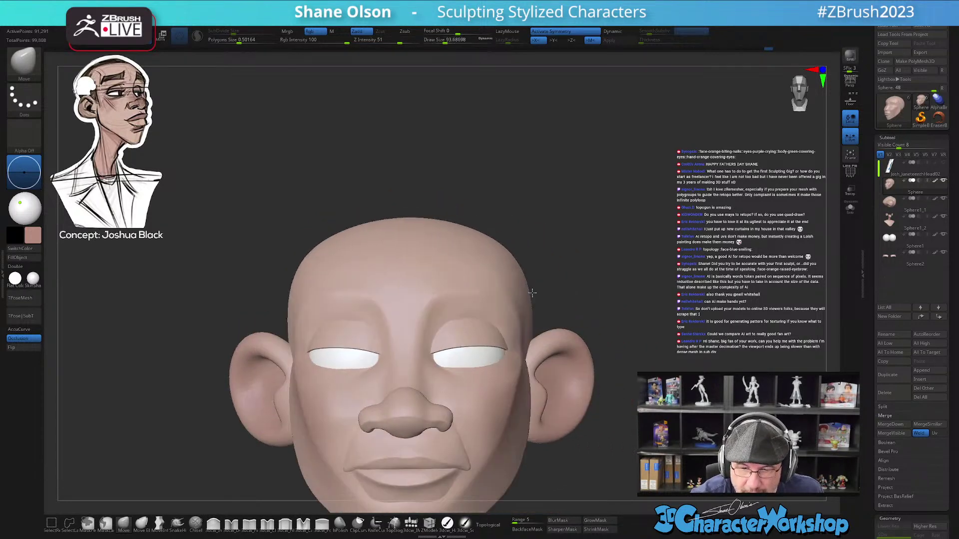
right_drag(437, 299, 433, 299)
key([)
key([)
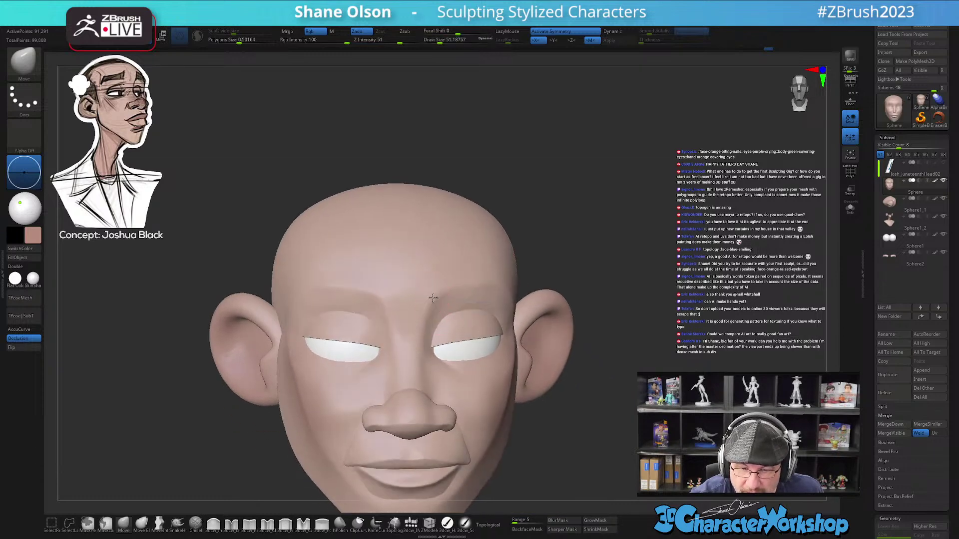
right_drag(510, 361, 453, 318)
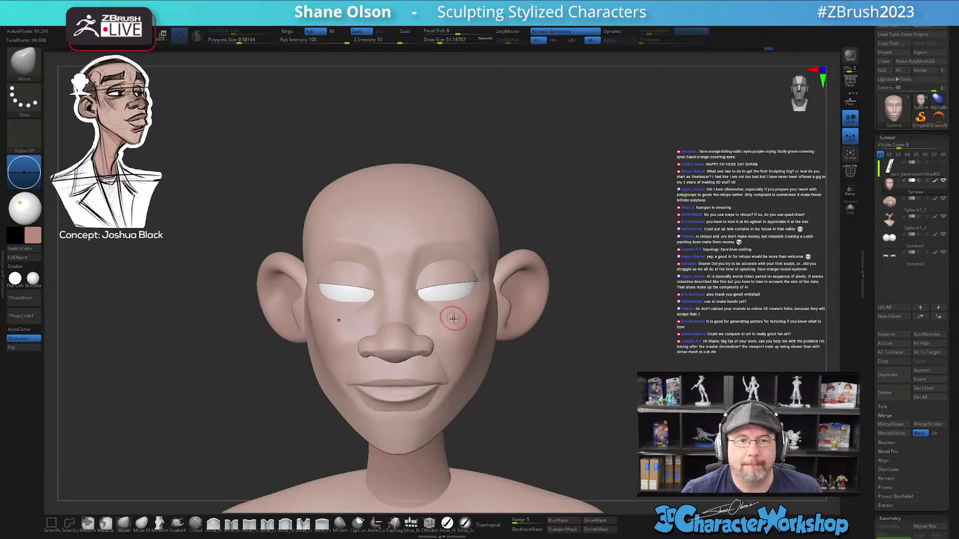
- Outline an eyebrow patch on the forehead with the Topology brush, using two upright end lines crossed by two lengthwise curves
mouse_move(452, 318)
right_down()
mouse_move(549, 379)
mouse_move(566, 406)
mouse_move(599, 401)
mouse_move(569, 407)
mouse_move(582, 368)
mouse_move(579, 384)
mouse_move(464, 489)
right_up()
click(394, 523)
ctrl+right_drag(438, 326, 436, 340)
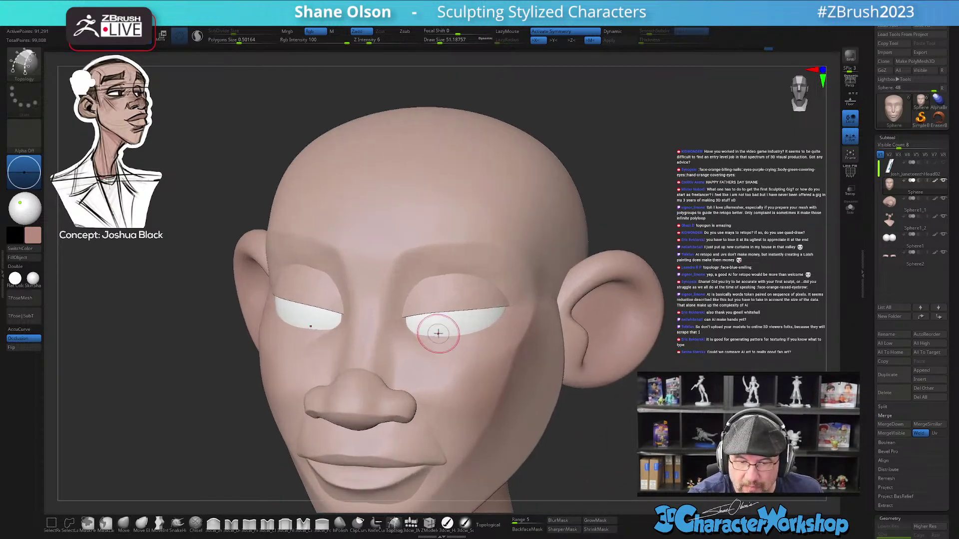
alt+right_drag(429, 257, 420, 328)
drag(395, 267, 388, 346)
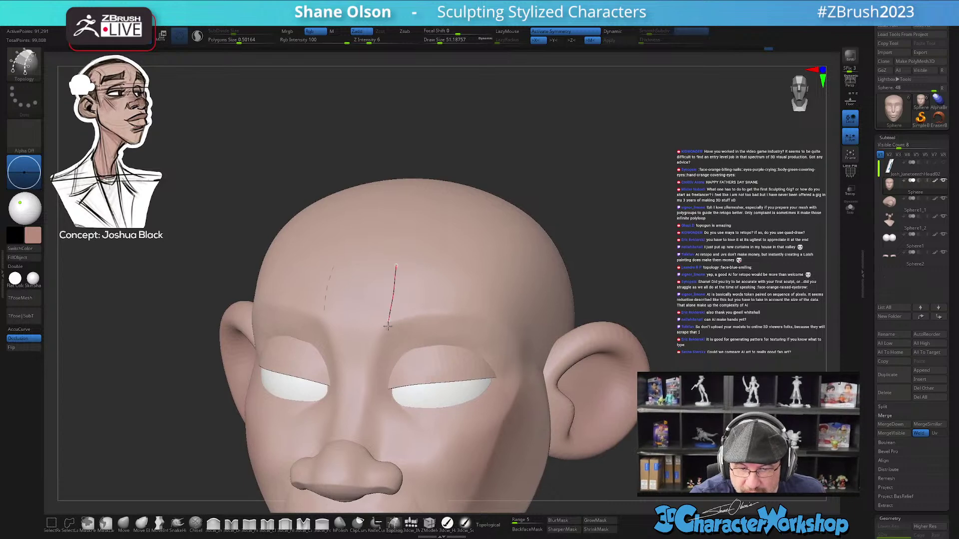
right_drag(539, 360, 537, 360)
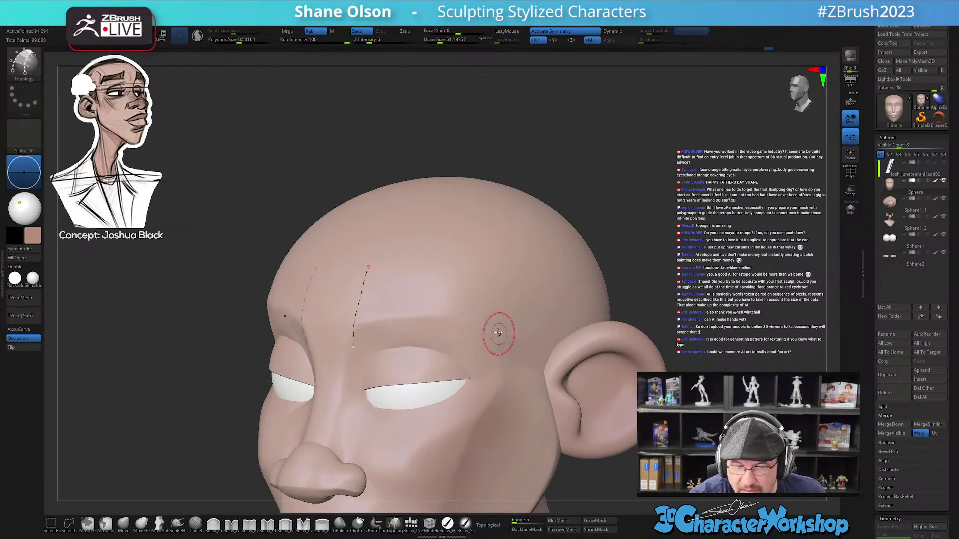
drag(495, 307, 485, 378)
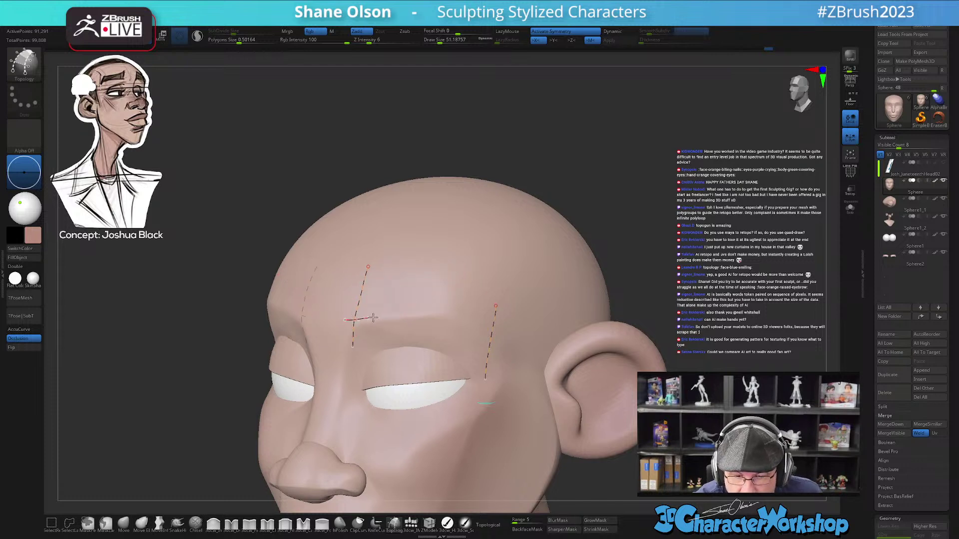
drag(510, 368, 512, 367)
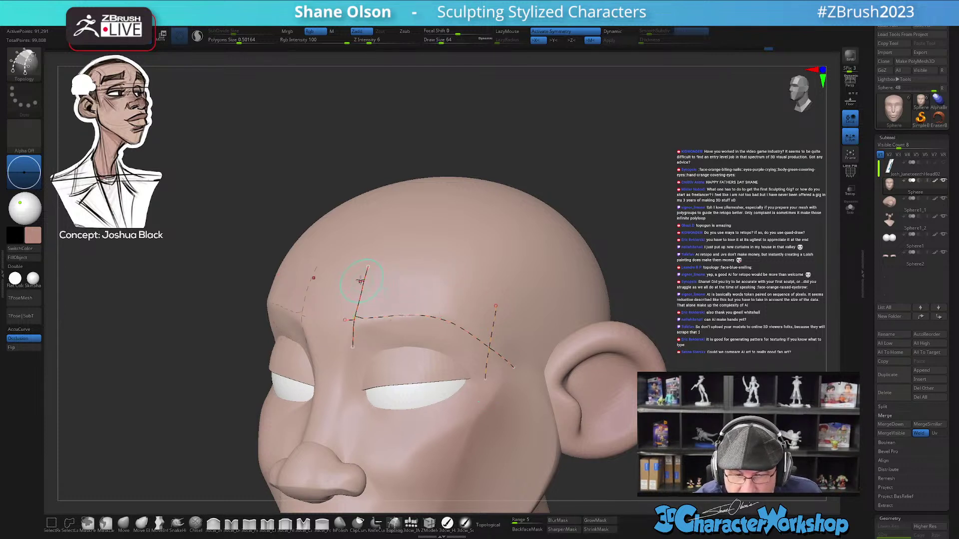
drag(483, 314, 485, 313)
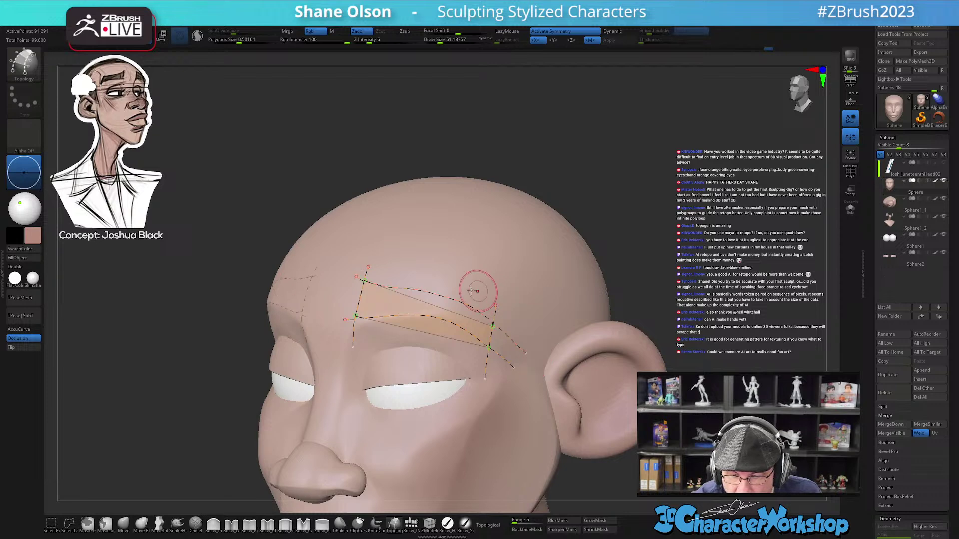
- Divide the eyebrow patch into narrow segments with seven upright topology lines along its length
drag(442, 254, 426, 346)
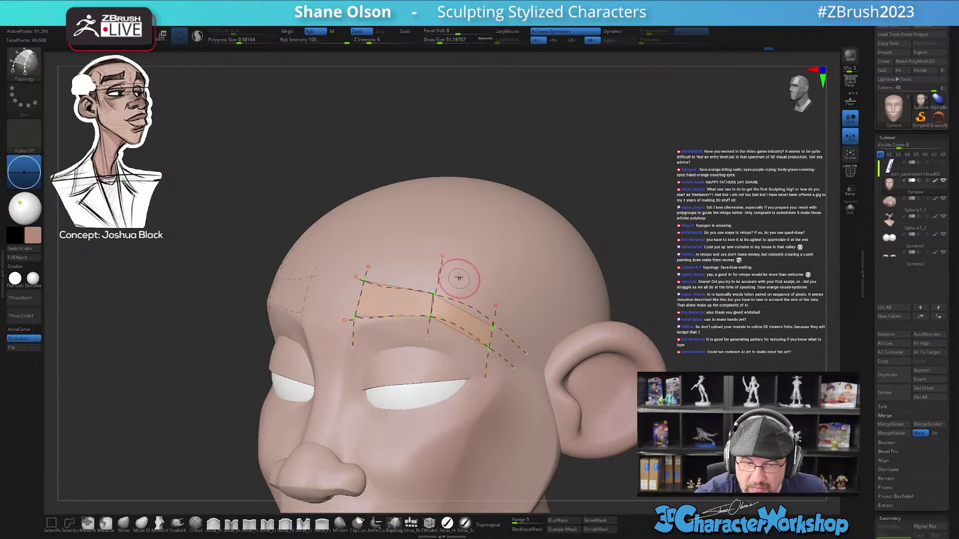
key(ctrl)
right_drag(483, 280, 475, 285)
drag(404, 268, 394, 358)
right_drag(491, 271, 485, 283)
drag(460, 282, 443, 379)
drag(475, 292, 460, 377)
drag(444, 280, 430, 347)
drag(410, 274, 401, 341)
drag(381, 272, 368, 339)
- Generate the thick eyebrow strips from the topology curves at a draw size of about 31
mouse_move(485, 424)
right_down()
mouse_move(529, 422)
mouse_move(475, 406)
right_up()
key(s)
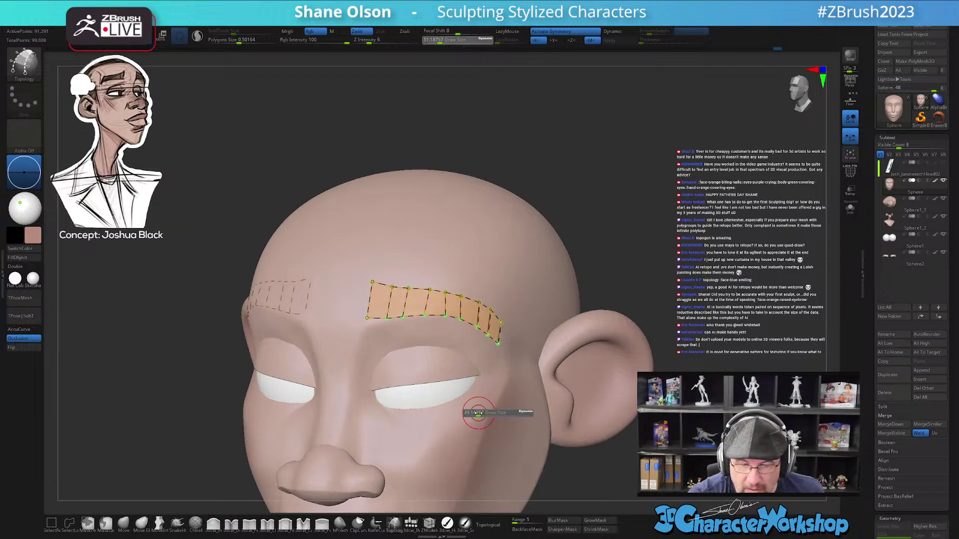
drag(477, 414, 475, 414)
right_drag(490, 397, 481, 415)
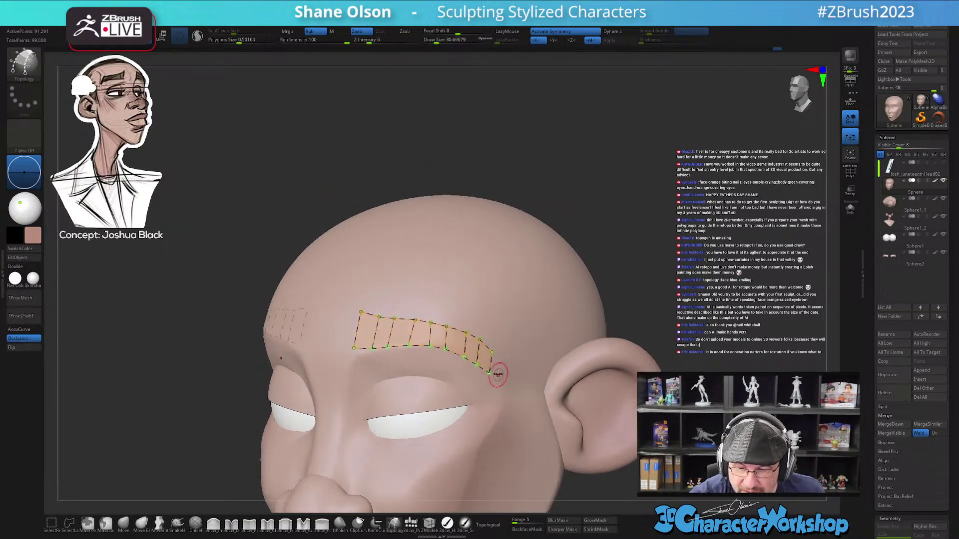
drag(500, 373, 501, 375)
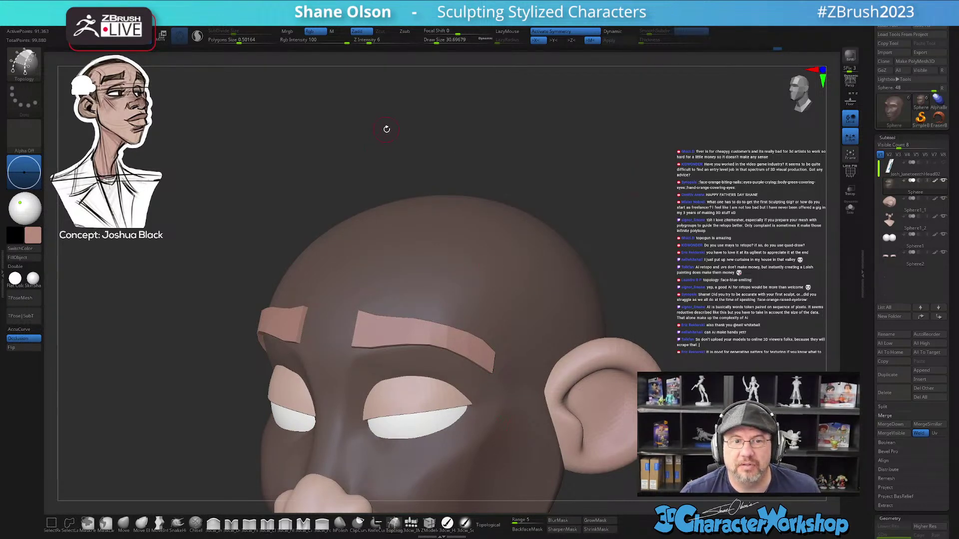
mouse_move(363, 130)
mouse_down()
mouse_move(331, 141)
mouse_move(317, 113)
mouse_move(331, 120)
mouse_up()
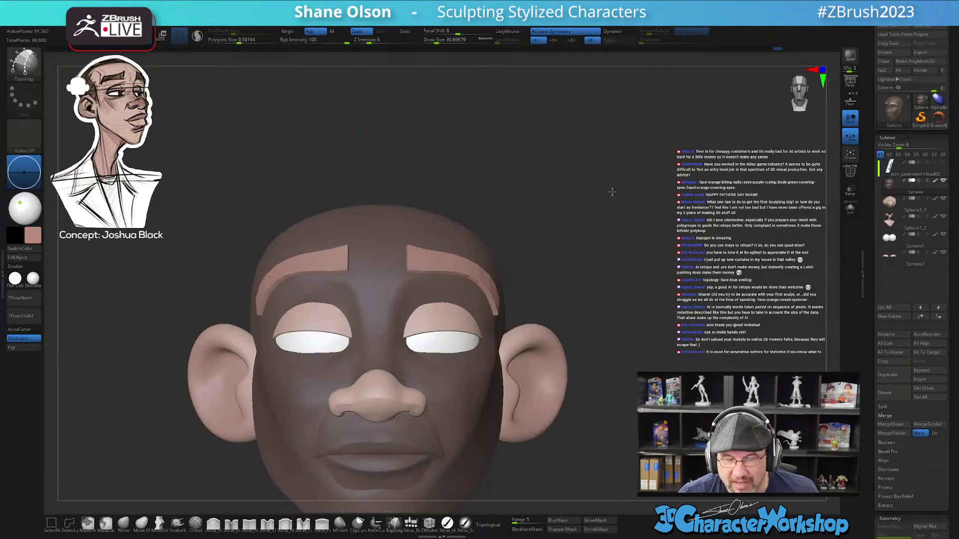
- Split the unmasked eyebrow strips into their own subtool and show their wireframe
drag(612, 192, 592, 214)
key(space)
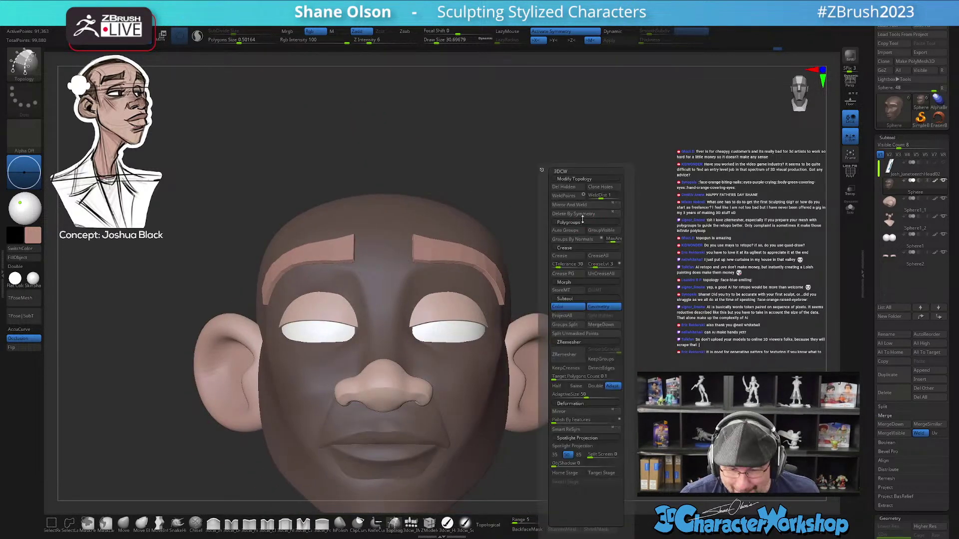
click(580, 334)
mouse_move(622, 214)
mouse_down()
mouse_move(642, 223)
mouse_move(622, 229)
mouse_move(628, 212)
mouse_move(616, 196)
mouse_move(621, 214)
mouse_move(613, 208)
mouse_move(640, 215)
mouse_move(598, 175)
mouse_up()
key(s)
key(shift+f)
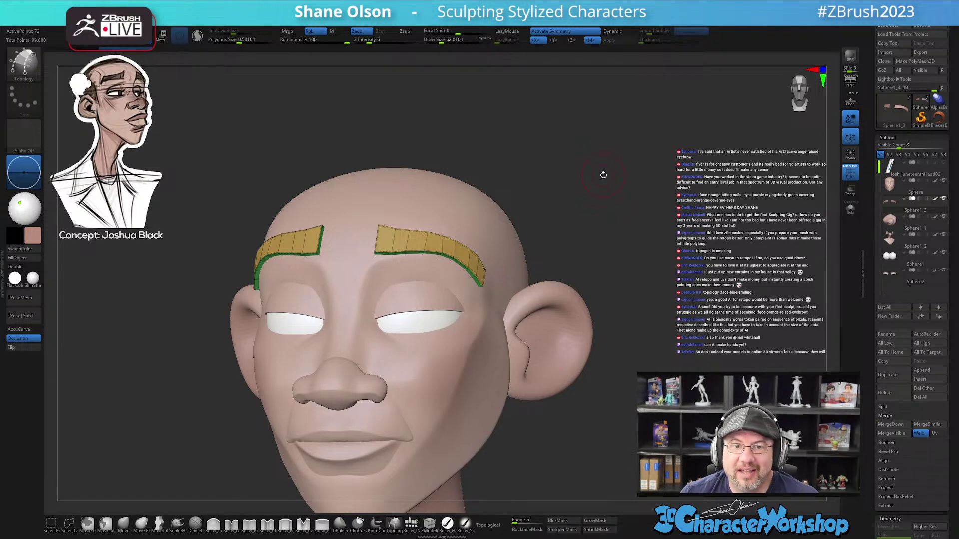
- Turn on dynamic subdivision for the eyebrows, remove all their creases and hide the wireframe
drag(630, 207, 624, 208)
key(d)
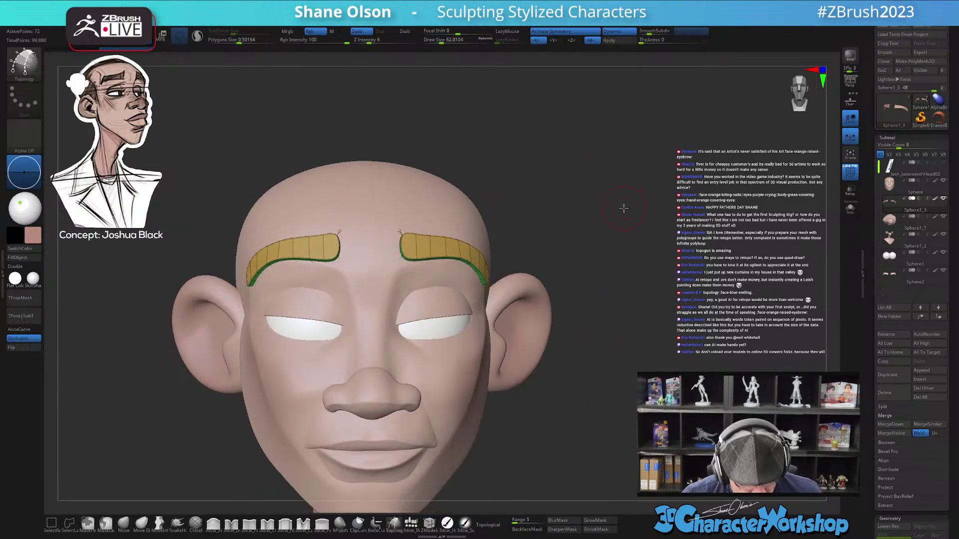
drag(582, 164, 596, 144)
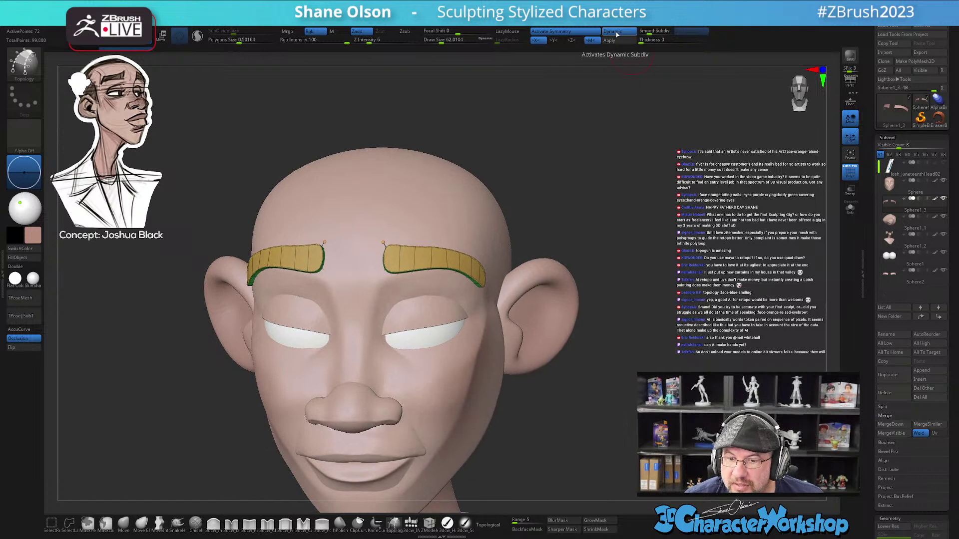
key(space)
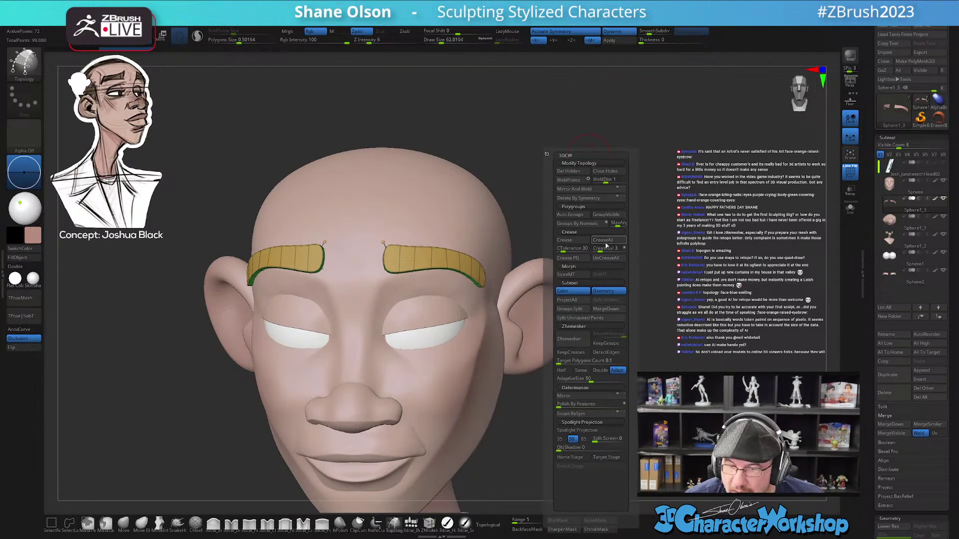
click(604, 259)
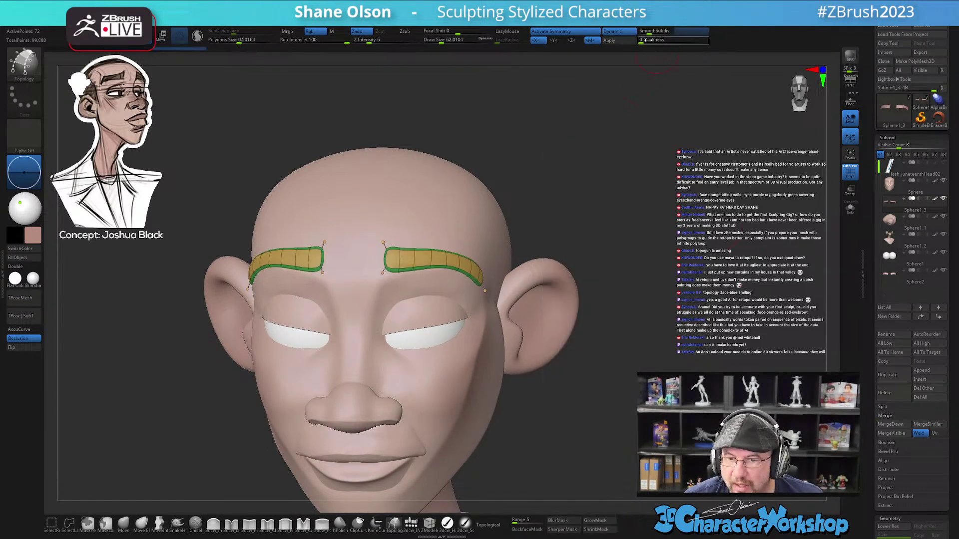
drag(628, 175, 639, 185)
key(shift+f)
- Sample the dark brown eyebrow colour from the concept drawing and fill the eyebrow subtool with it
key(b)
key(t)
key(o)
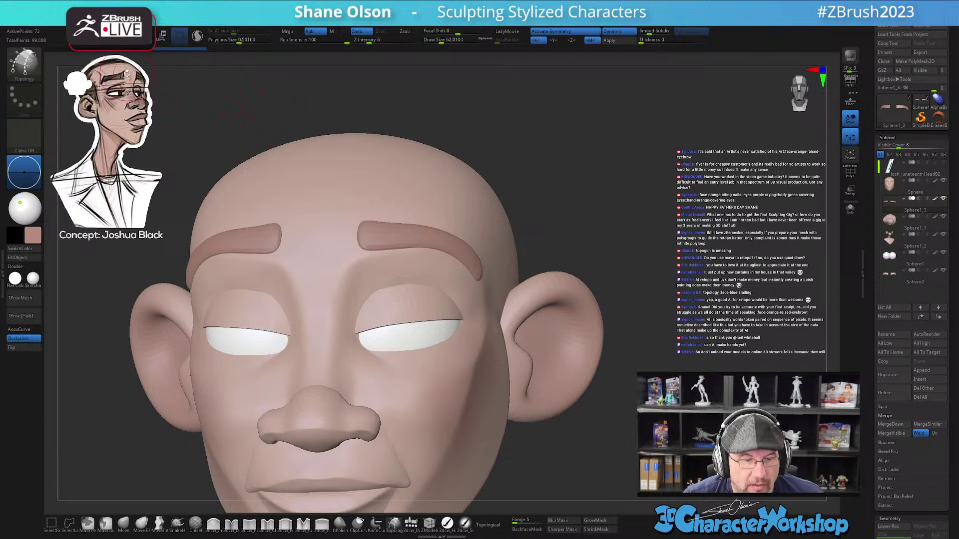
key(shift+z)
key(c)
key(z)
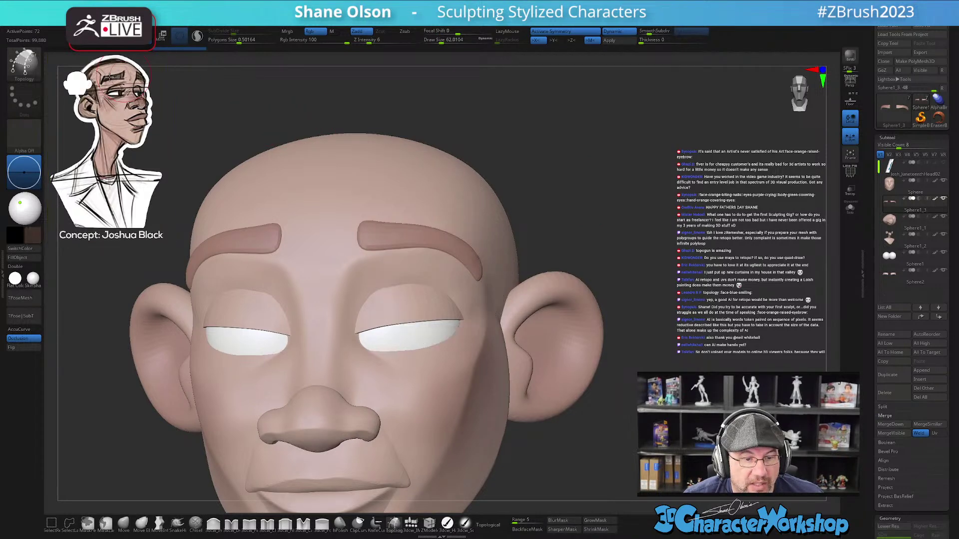
click(28, 257)
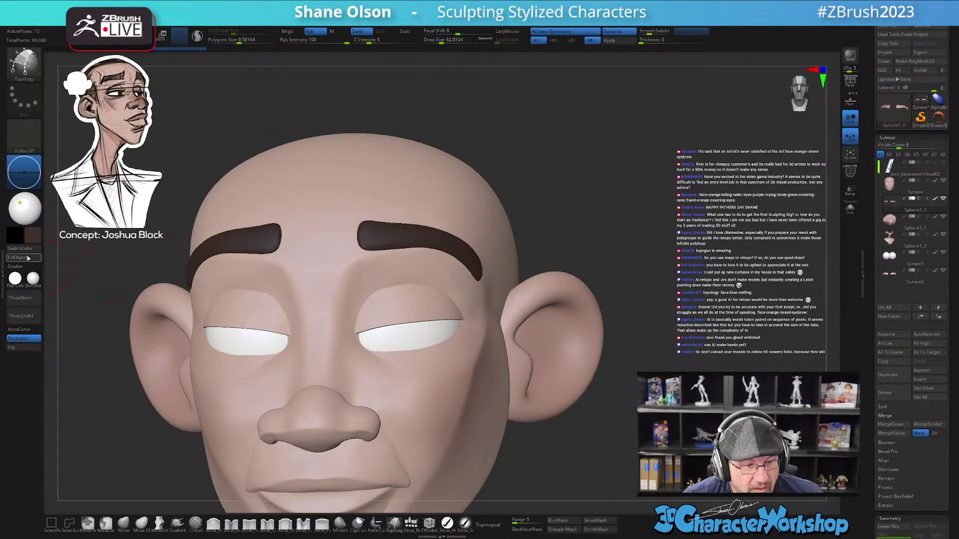
- Inspect the eyebrows against the whole head and briefly in isolation
alt+drag(576, 185, 521, 202)
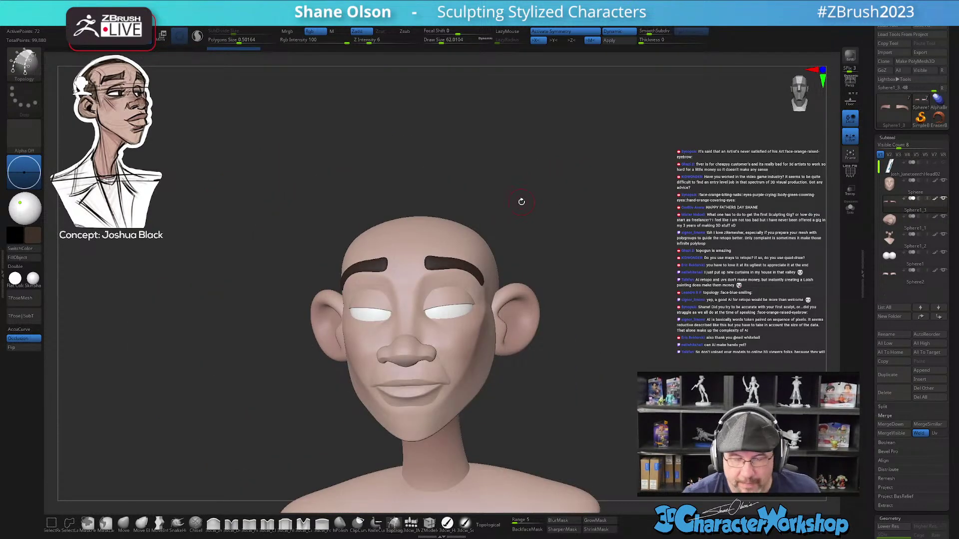
click(851, 211)
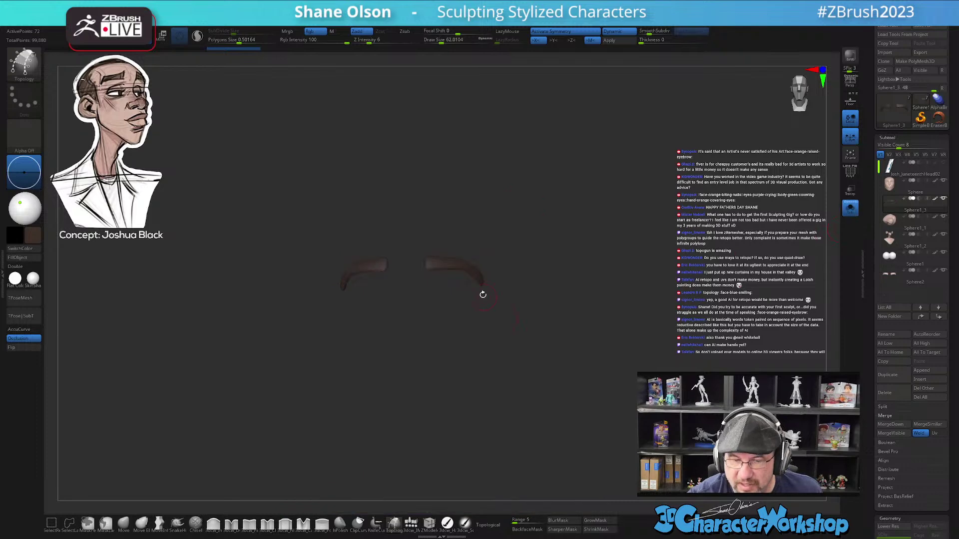
click(850, 209)
- Show the eyebrows' wireframe and turn off dynamic subdivision to expose the base polygons at their inner ends
alt+drag(514, 243, 512, 300)
key(shift+f)
mouse_move(430, 271)
ctrl+right_down()
mouse_move(460, 428)
mouse_move(475, 406)
ctrl+right_up()
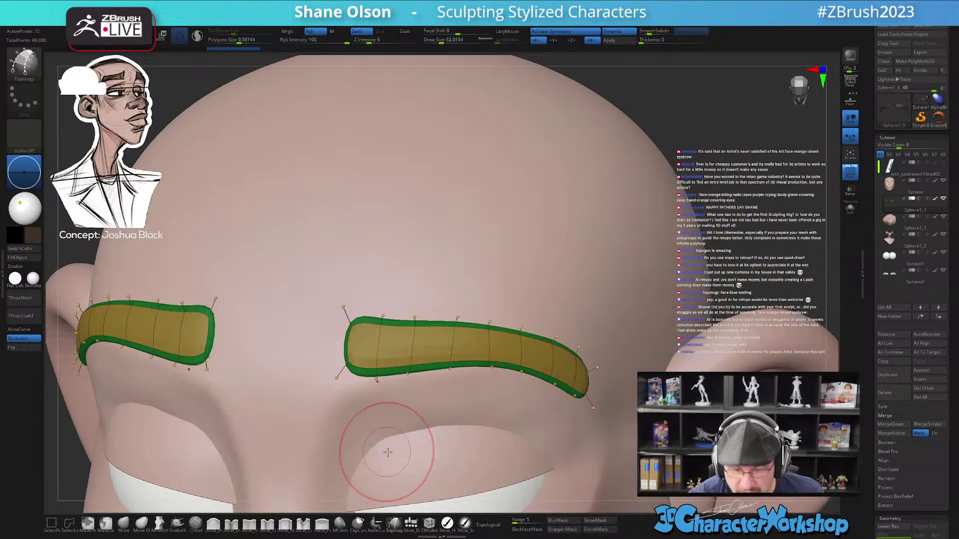
key(shift)
mouse_move(400, 418)
right_down()
mouse_move(380, 344)
mouse_move(390, 377)
mouse_move(381, 371)
right_up()
key(bracketleft)
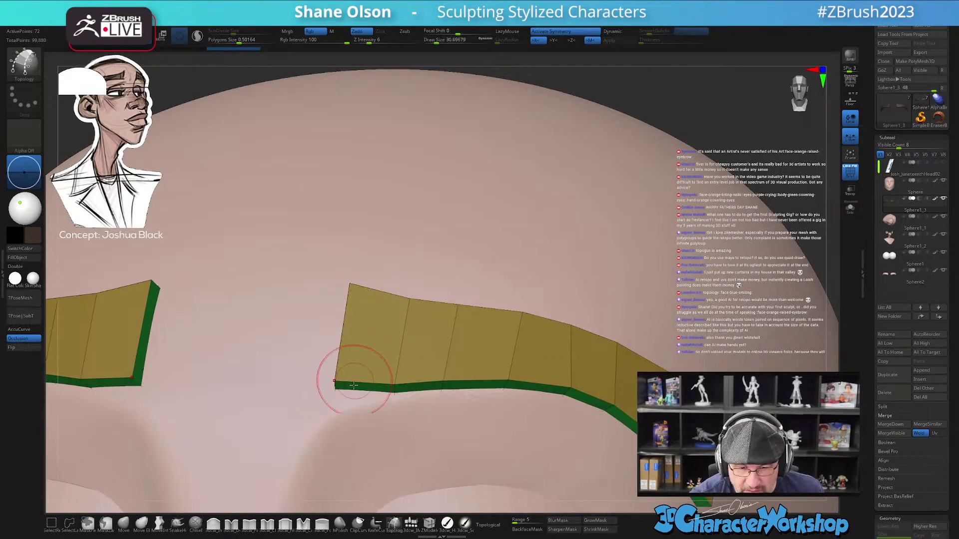
- Set the ZModeler edge action to Insert and add an edge loop across the eyebrows close to their inner ends
right_drag(437, 445, 426, 468)
click(428, 523)
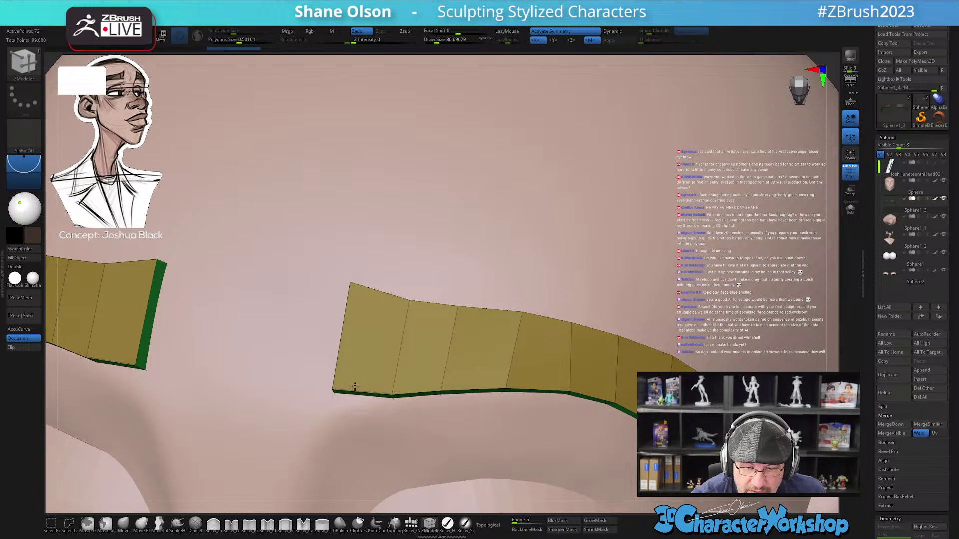
key(space)
click(365, 390)
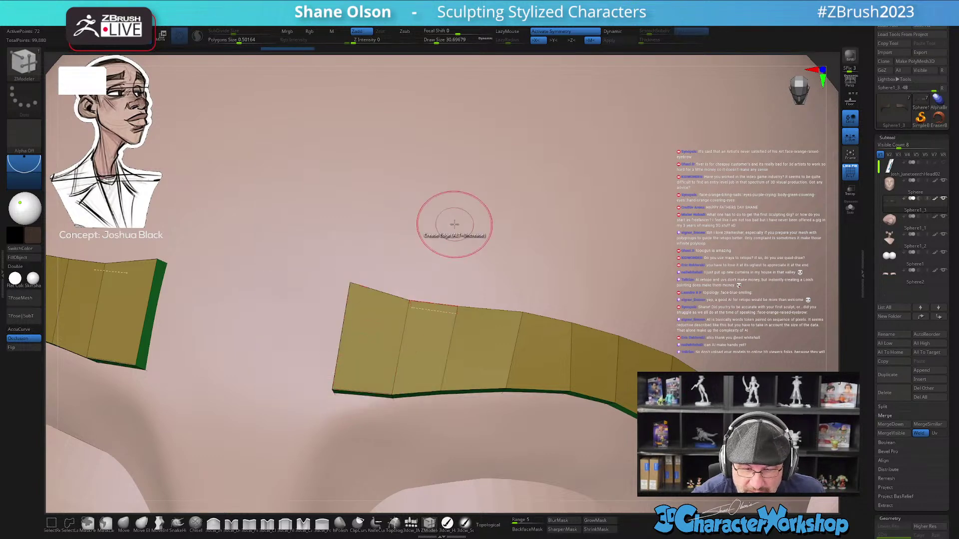
key(d)
key(shift+d)
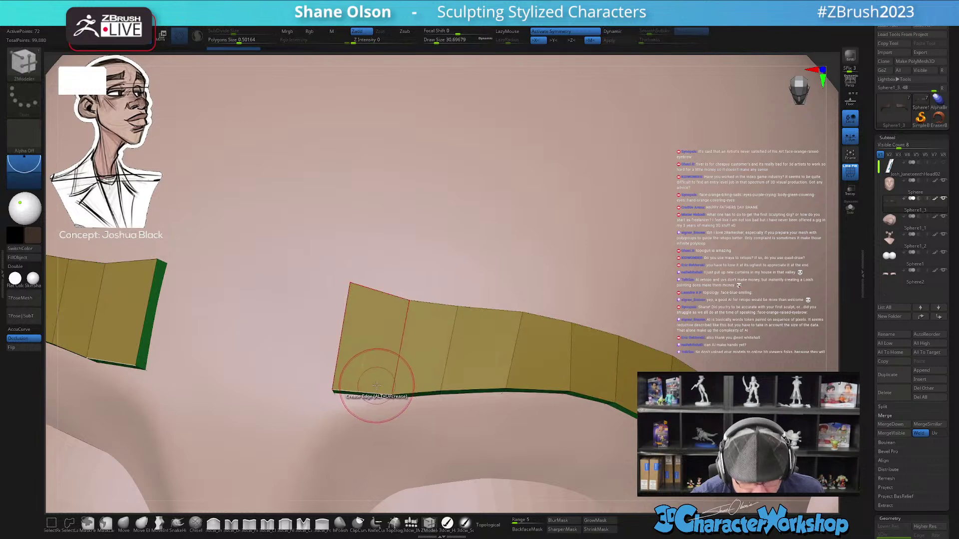
key(space)
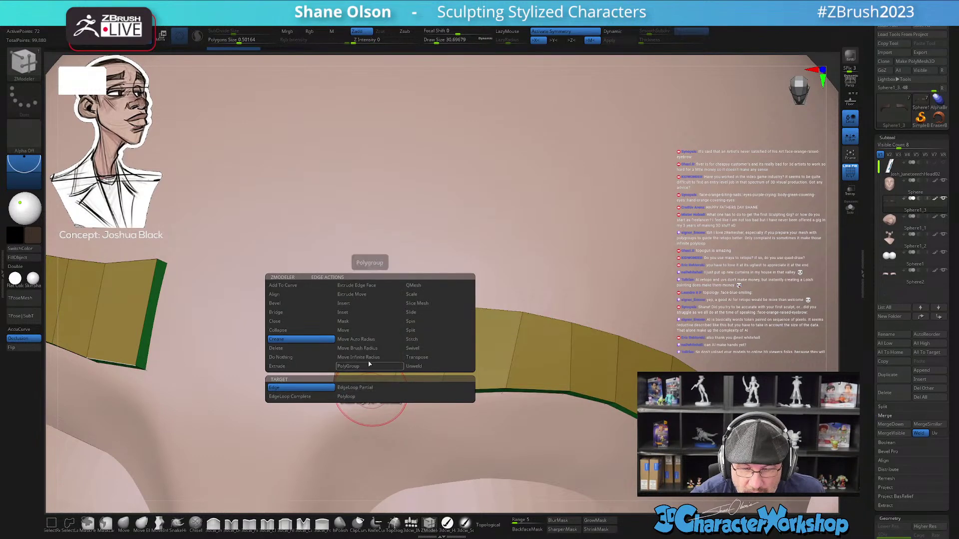
click(345, 304)
right_drag(394, 329, 376, 294)
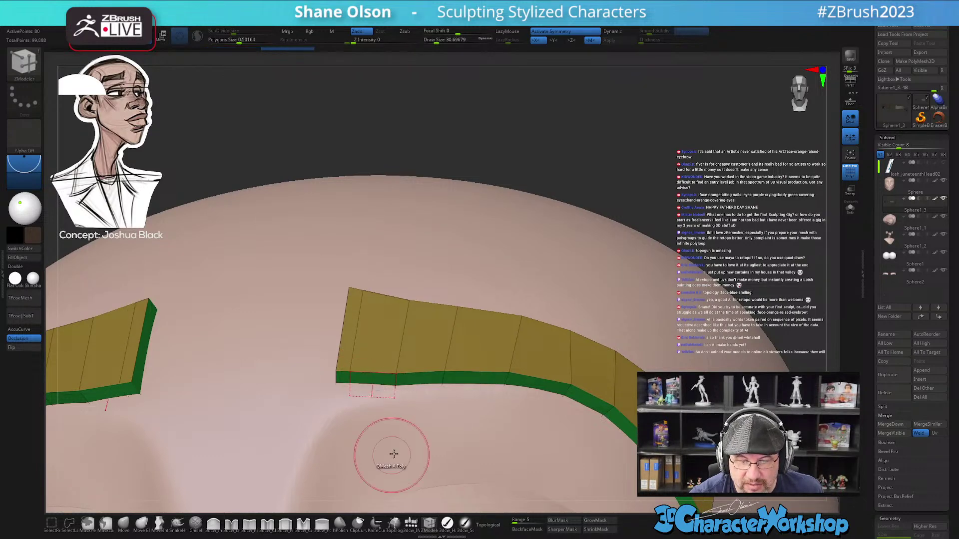
- Preview the eyebrows with dynamic subdivision to check how the added edge loop tightens their inner ends
key(d)
right_drag(407, 434, 398, 451)
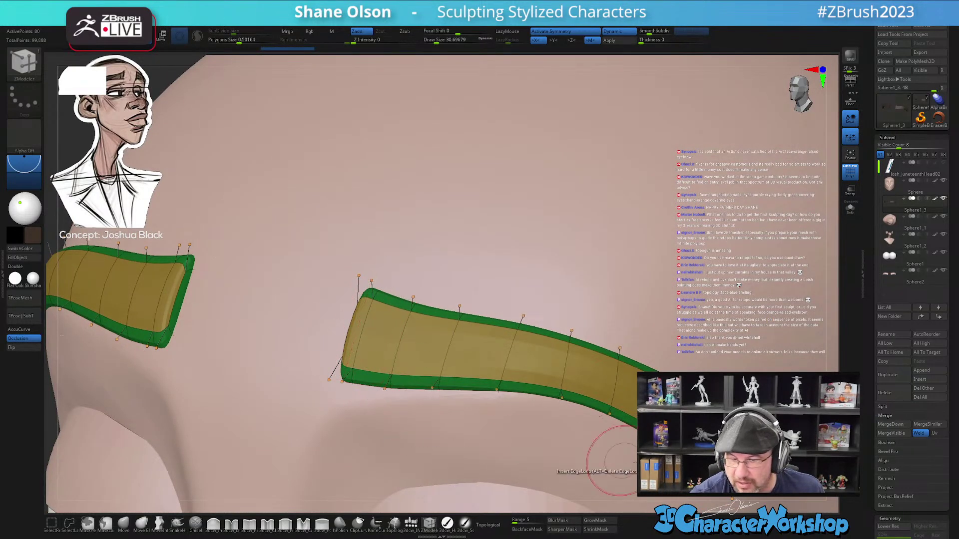
mouse_move(689, 477)
alt+right_down()
mouse_move(635, 450)
mouse_move(589, 449)
mouse_move(601, 446)
alt+right_up()
key(shift+f)
key(shift+f)
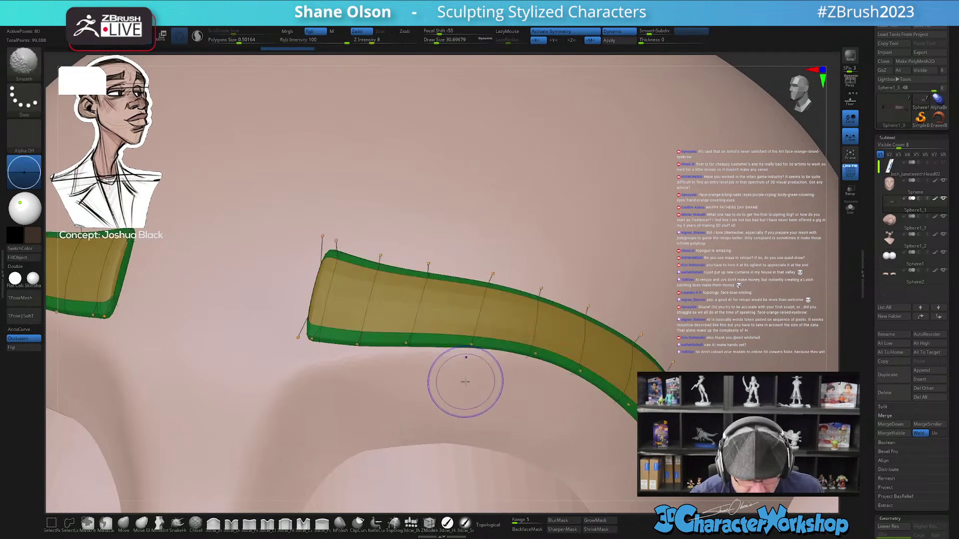
- Insert edge loops along the eyebrows' upper and lower borders and near their outer ends, restore dynamic subdivision and hide the wireframe
click(365, 312)
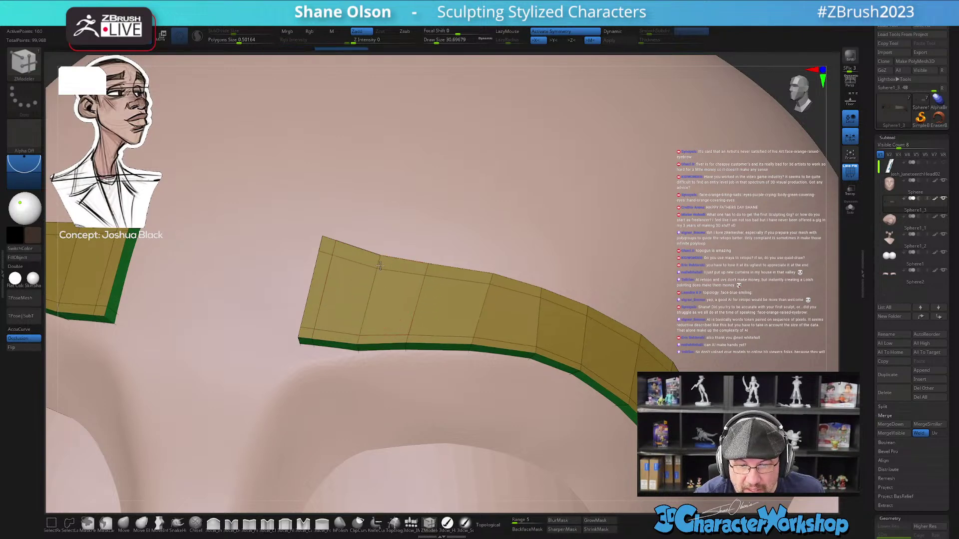
drag(567, 411, 421, 379)
right_drag(420, 380, 504, 380)
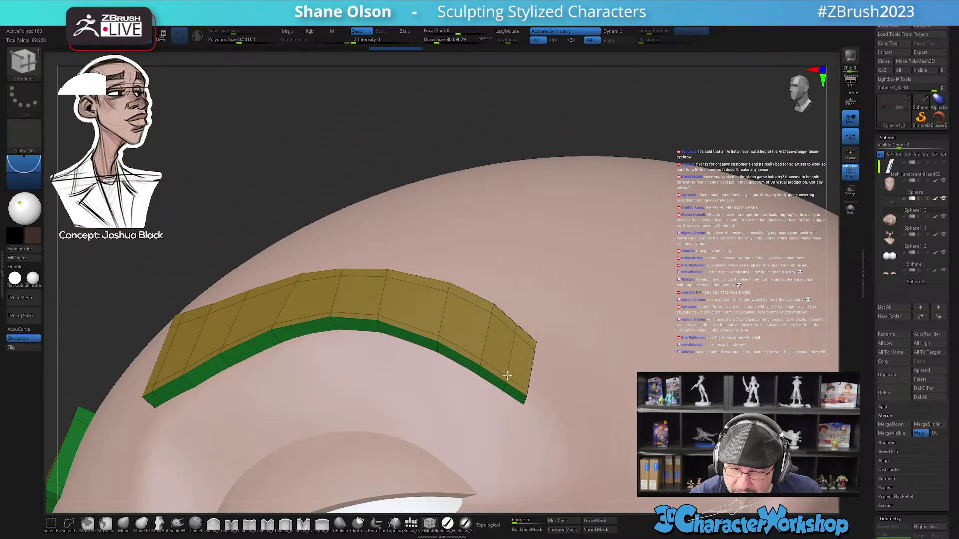
right_drag(565, 394, 578, 421)
key(d)
right_drag(353, 381, 359, 347)
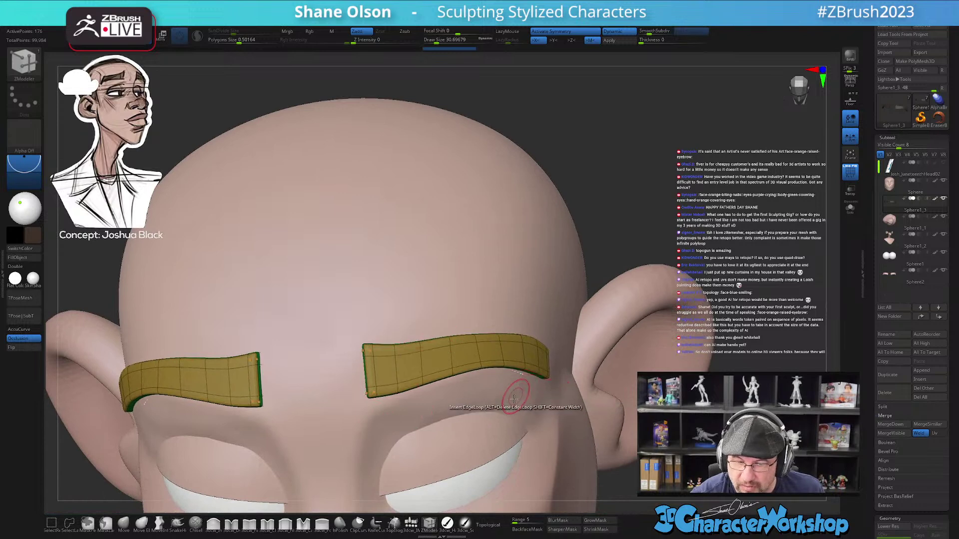
right_drag(513, 392, 514, 398)
key(shift+f)
- Reshape the inner part of the eyebrows symmetrically with a large Move brush
mouse_move(515, 431)
right_down()
mouse_move(505, 406)
mouse_move(475, 400)
right_up()
click(129, 522)
click(161, 524)
right_drag(436, 362, 440, 442)
key(s)
drag(434, 327, 442, 327)
mouse_move(401, 354)
mouse_down()
mouse_move(398, 392)
mouse_move(384, 399)
mouse_up()
key(s)
mouse_move(625, 435)
right_down()
mouse_move(592, 446)
mouse_move(589, 416)
mouse_move(556, 393)
right_up()
mouse_move(569, 432)
right_down()
mouse_move(540, 435)
mouse_move(570, 395)
right_up()
key([)
- Refine the eyebrows' outer tails from the side with the Move brush, resizing it as needed to follow the brow
click(141, 524)
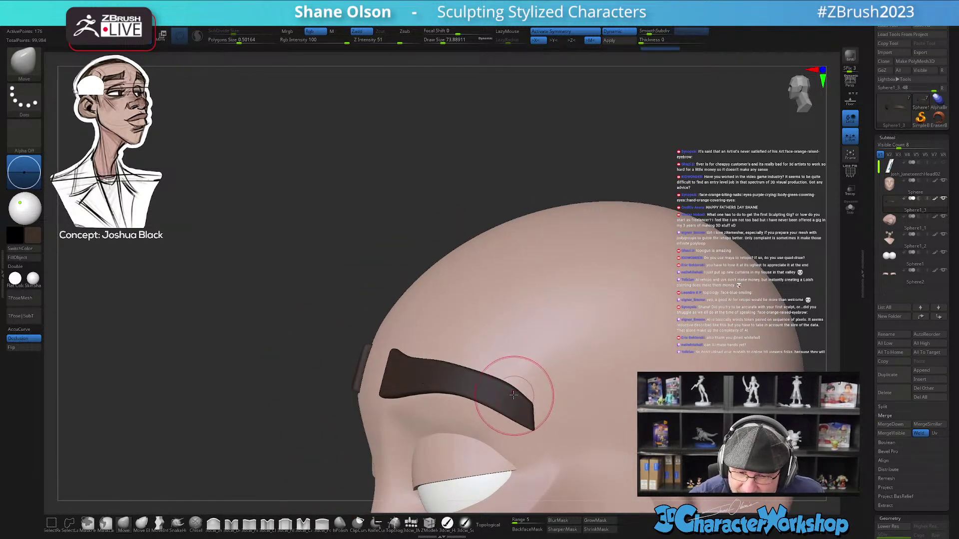
mouse_move(503, 370)
right_down()
mouse_move(556, 396)
mouse_move(568, 432)
mouse_move(552, 449)
mouse_move(535, 411)
mouse_move(519, 421)
right_up()
key(s)
drag(523, 411, 505, 379)
key(s)
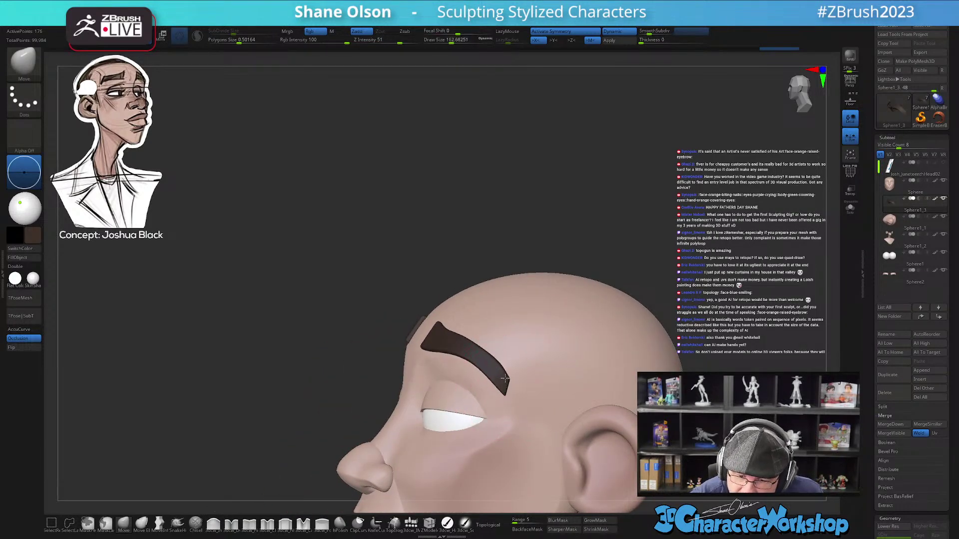
mouse_move(538, 412)
right_down()
mouse_move(554, 419)
mouse_move(569, 402)
mouse_move(543, 413)
mouse_move(524, 406)
mouse_move(509, 321)
right_up()
key(s)
drag(508, 352, 503, 352)
mouse_move(520, 349)
ctrl+right_down()
mouse_move(526, 404)
mouse_move(517, 386)
ctrl+right_up()
key(s)
mouse_move(518, 386)
mouse_down()
mouse_move(509, 382)
mouse_move(517, 368)
mouse_up()
key(s)
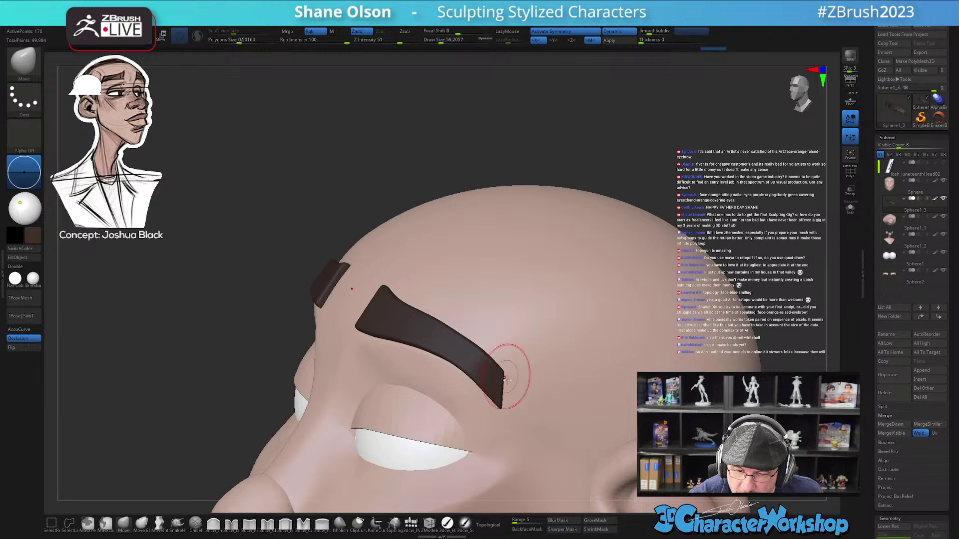
- Check the eyelids' polygons with the wireframe shown, make the eyeballs the active subtool and hide the wireframe
ctrl+right_drag(529, 394, 463, 381)
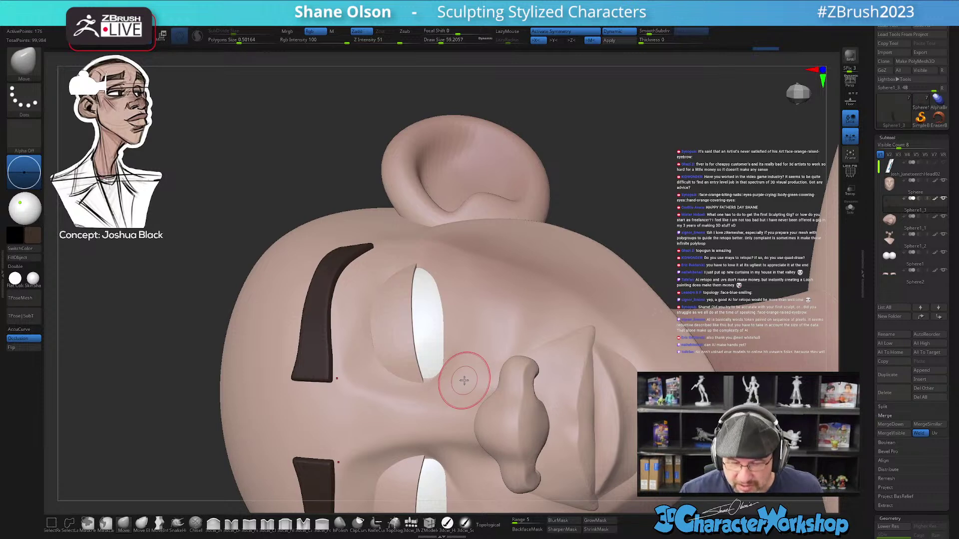
click(394, 522)
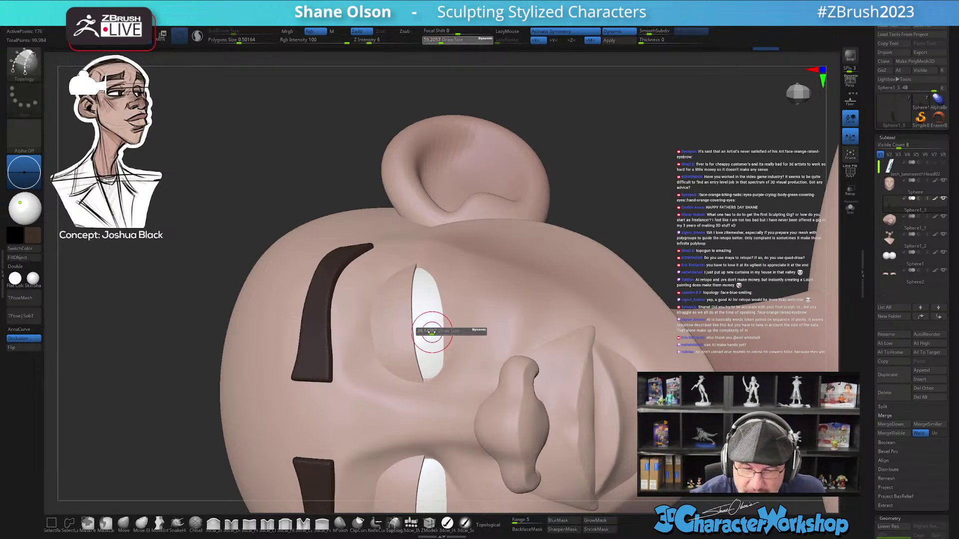
key(shift+f)
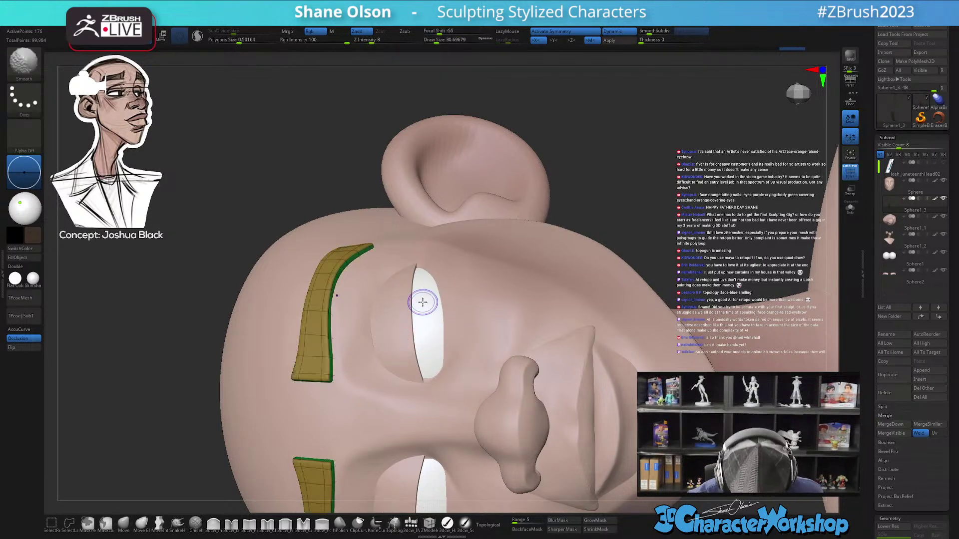
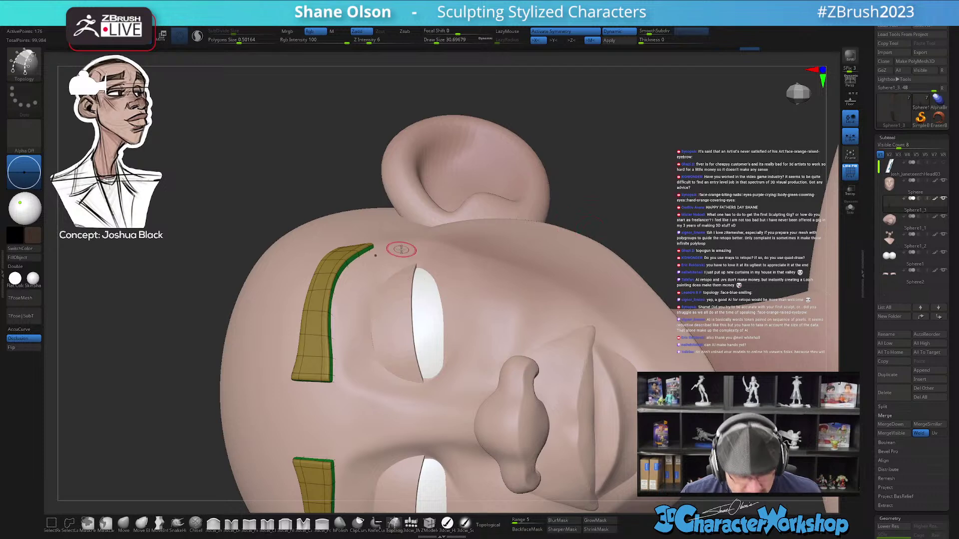
click(123, 524)
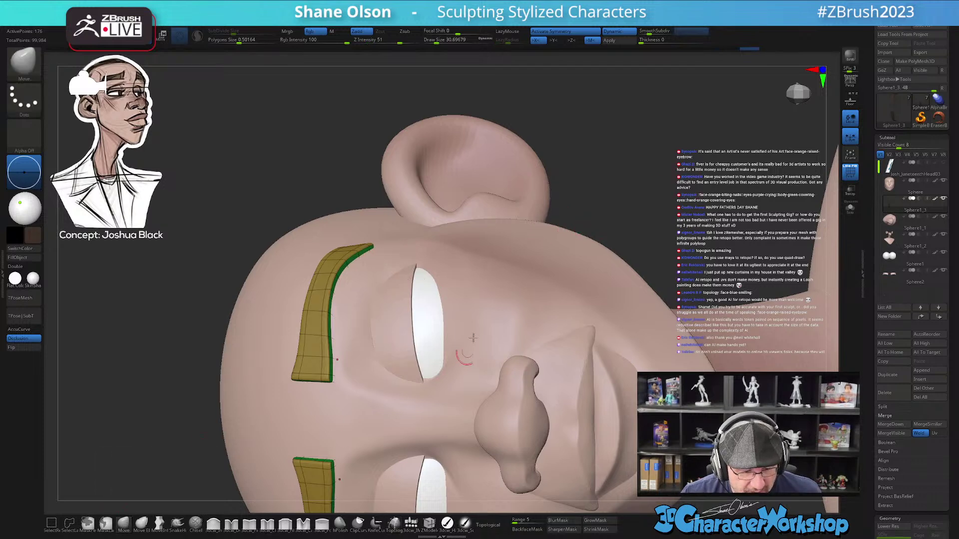
alt+click(422, 313)
mouse_move(644, 196)
mouse_down()
mouse_move(663, 186)
mouse_move(644, 191)
mouse_move(655, 190)
mouse_up()
key(s)
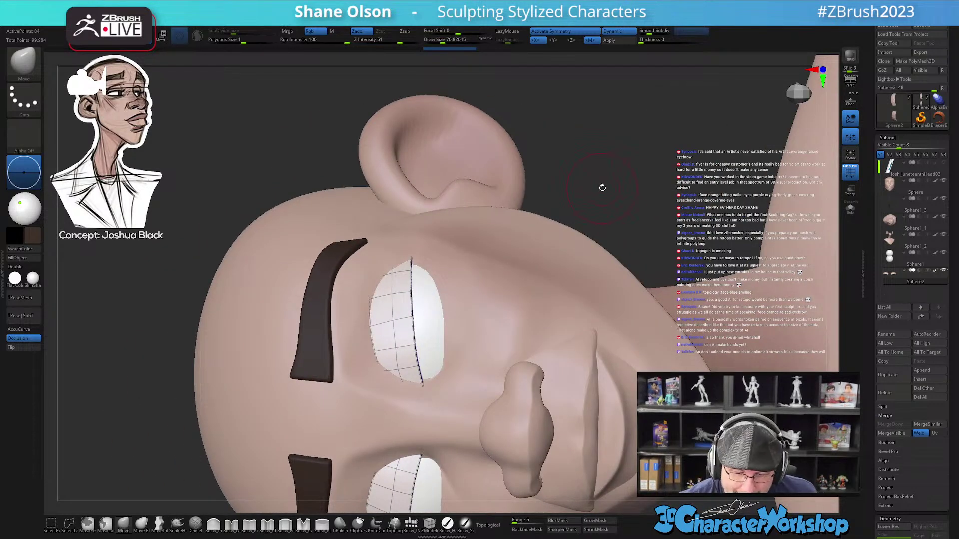
alt+click(440, 333)
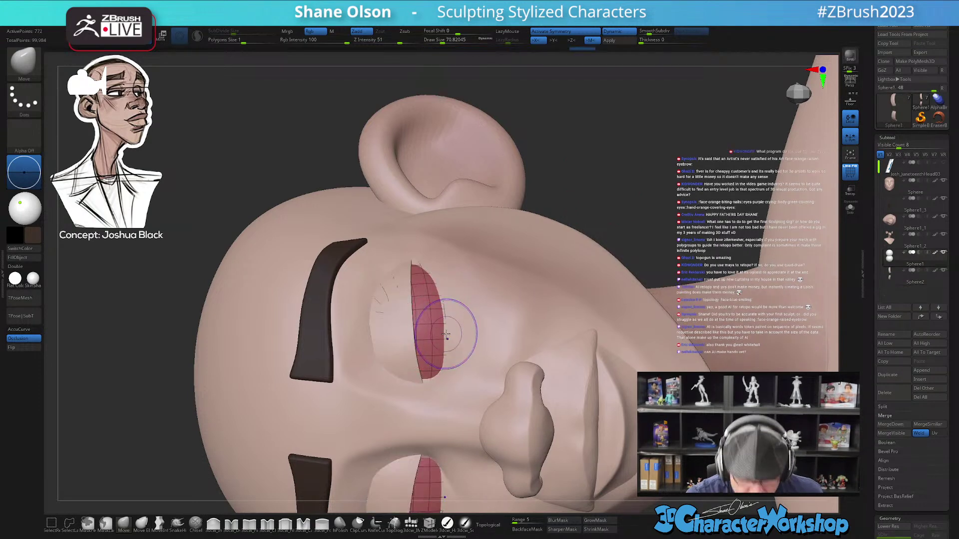
key(shift+f)
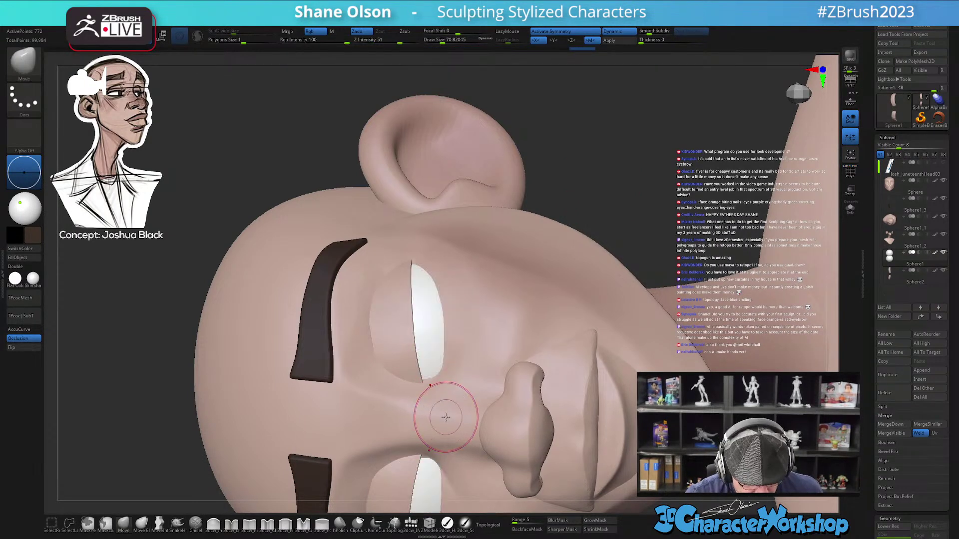
key(s)
drag(443, 414, 436, 415)
alt+right_drag(430, 340, 419, 326)
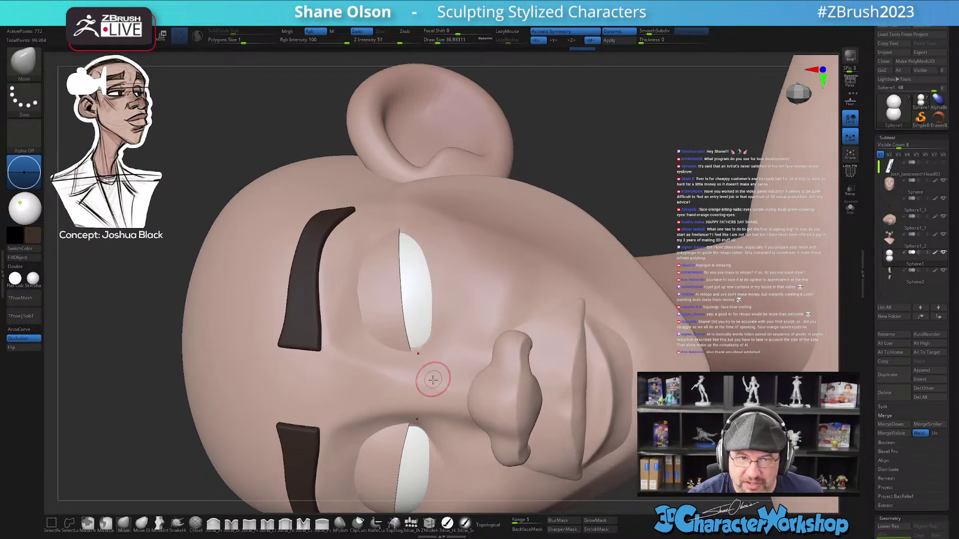
- Draw two Topology brush curves along the upper eyelid's edge and cross them with short curves to form a narrow strip of quads
click(394, 523)
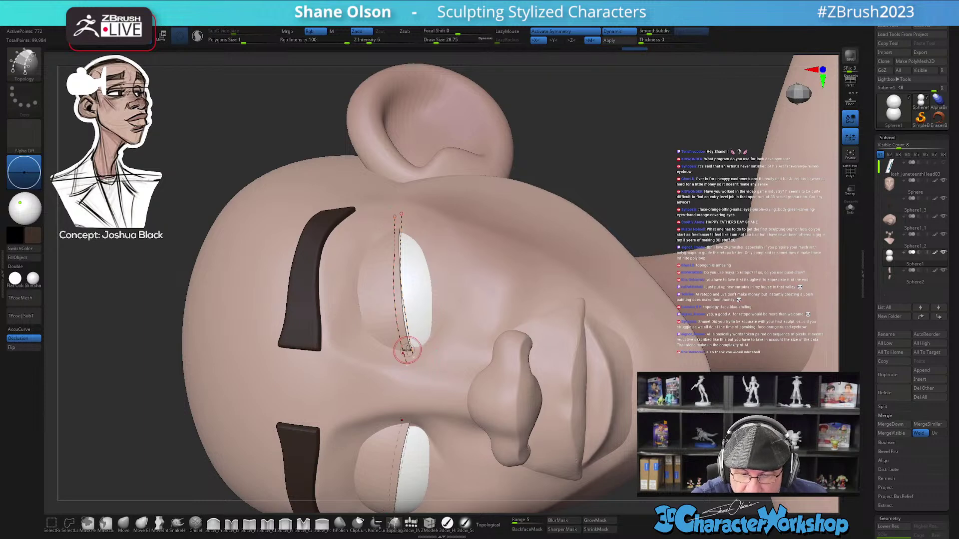
drag(394, 352, 434, 345)
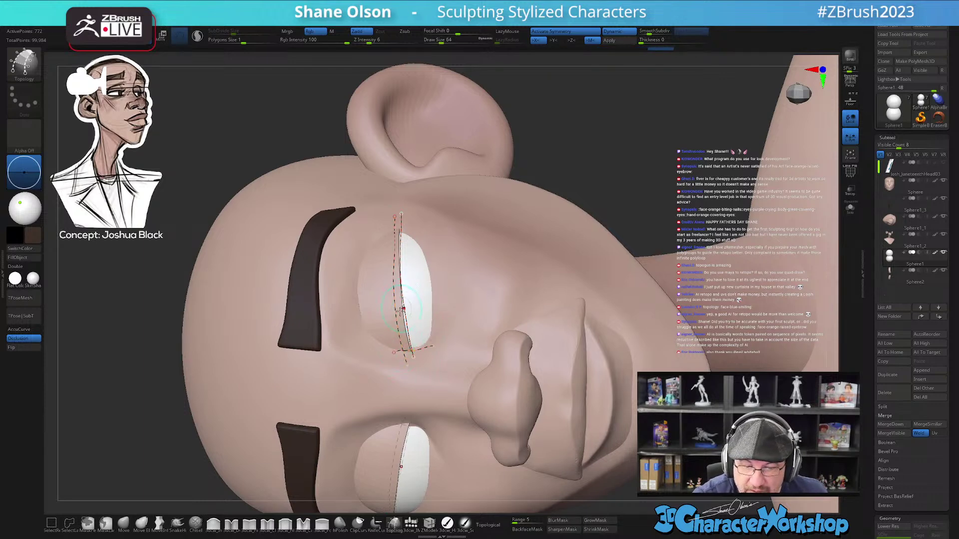
drag(385, 229, 423, 222)
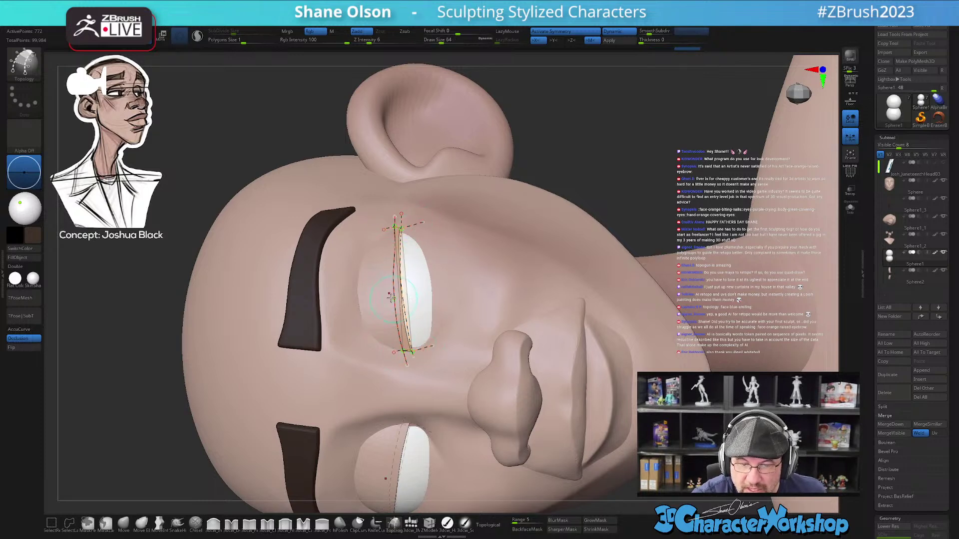
drag(443, 282, 434, 286)
drag(374, 261, 424, 254)
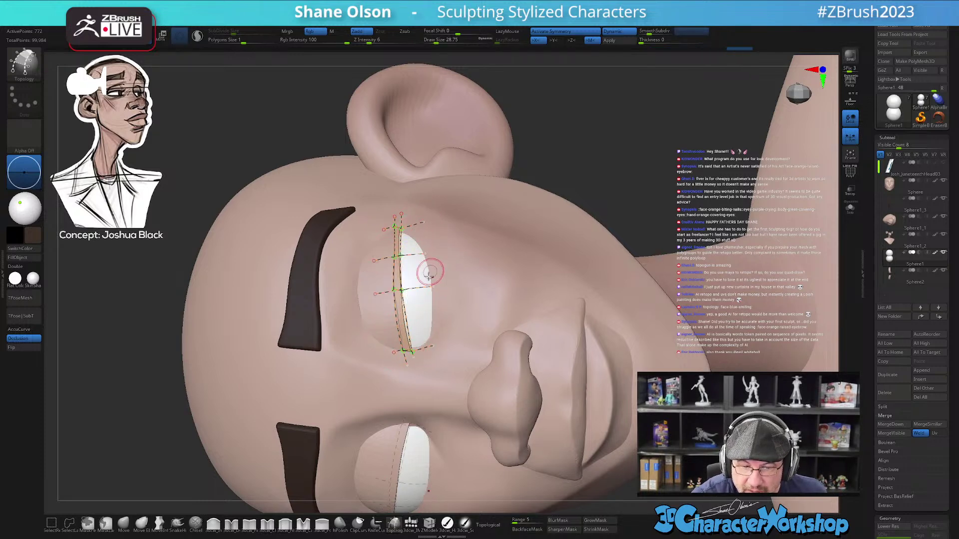
drag(377, 330, 432, 320)
right_drag(459, 322, 454, 353)
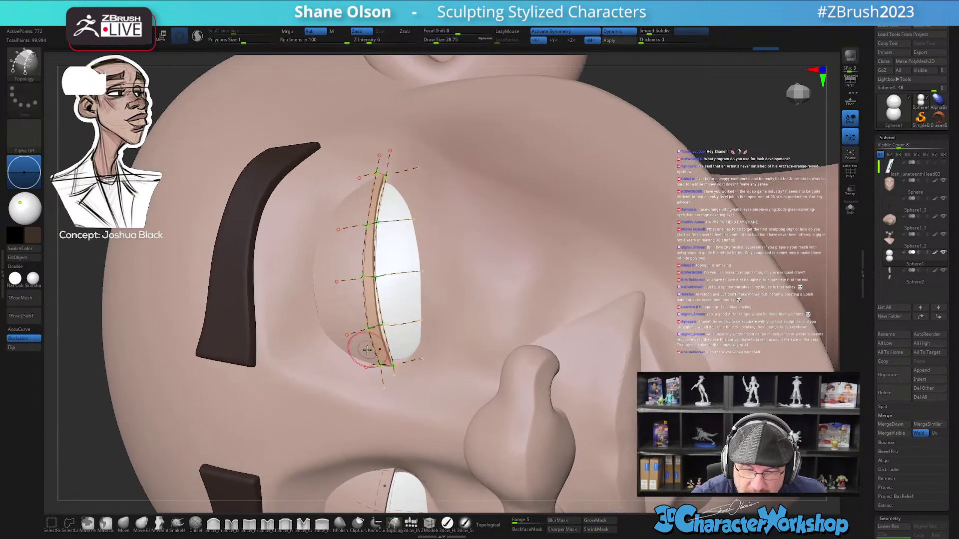
drag(356, 303, 397, 299)
drag(354, 247, 388, 248)
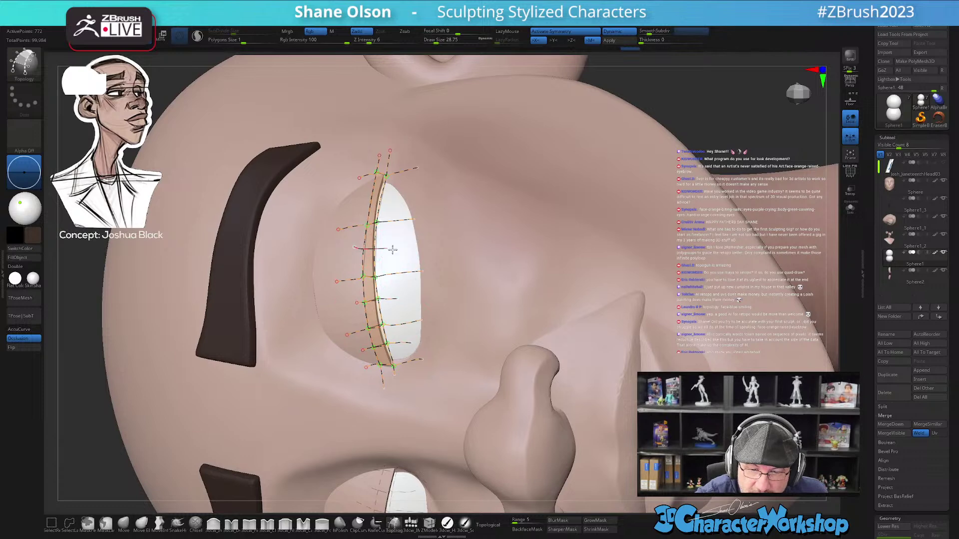
drag(361, 196, 399, 200)
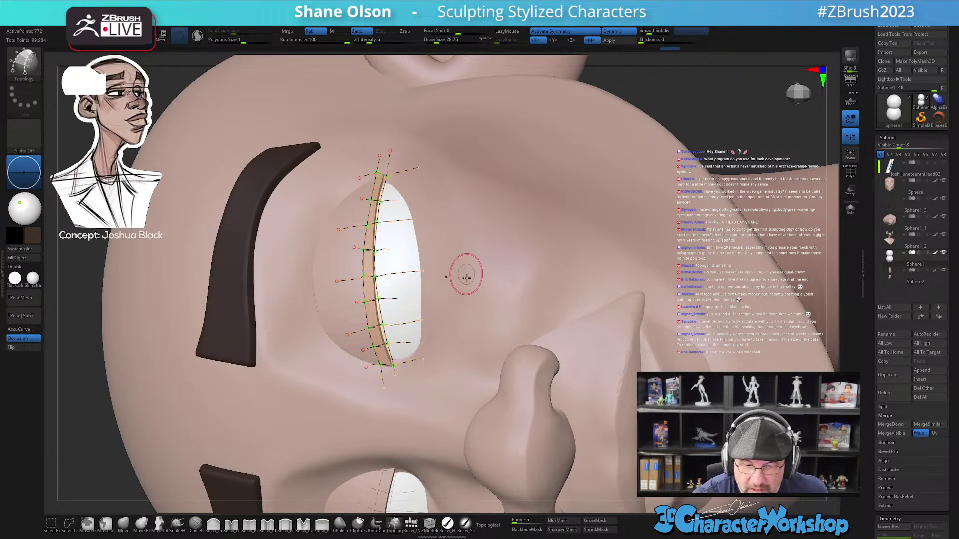
- Trim the loose curve ends off the eyelid strip, lower the Draw Size to about 12.9 and generate its geometry
drag(458, 245, 472, 315)
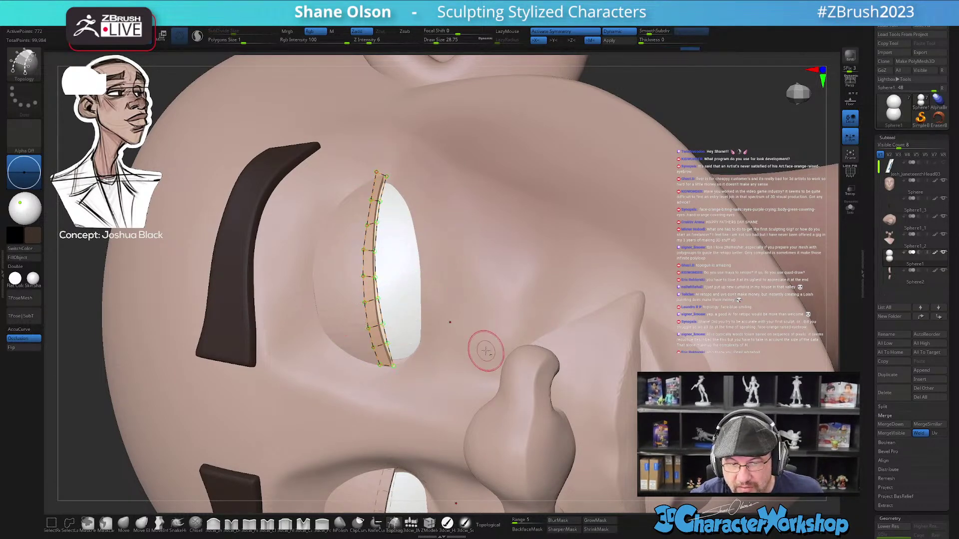
mouse_move(478, 353)
right_down()
mouse_move(492, 306)
mouse_move(479, 344)
mouse_move(464, 346)
right_up()
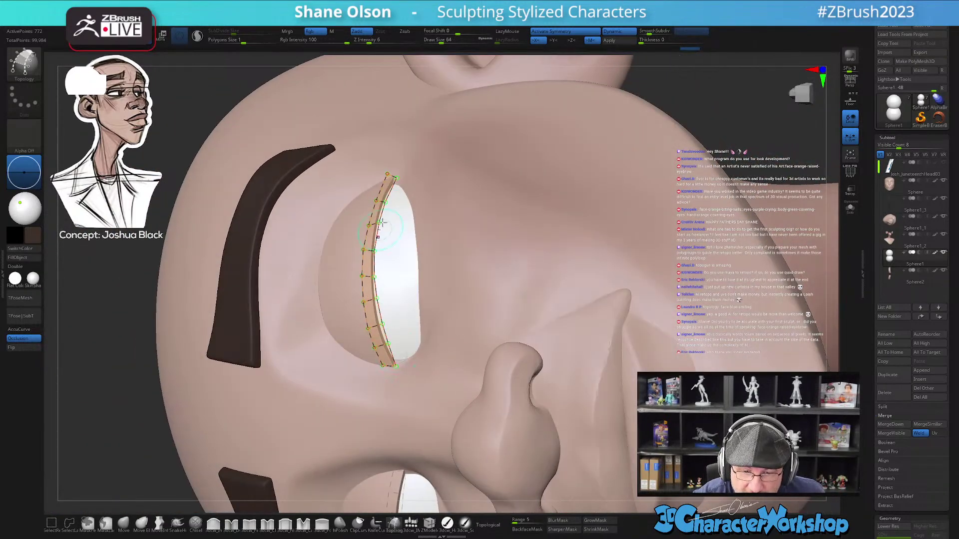
key(s)
drag(448, 278, 451, 288)
key(s)
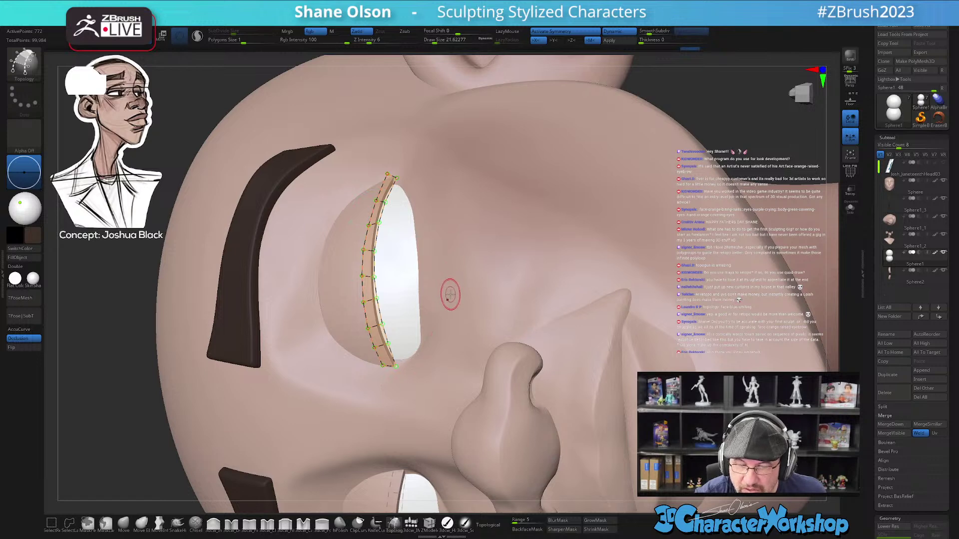
key(s)
drag(451, 287, 443, 287)
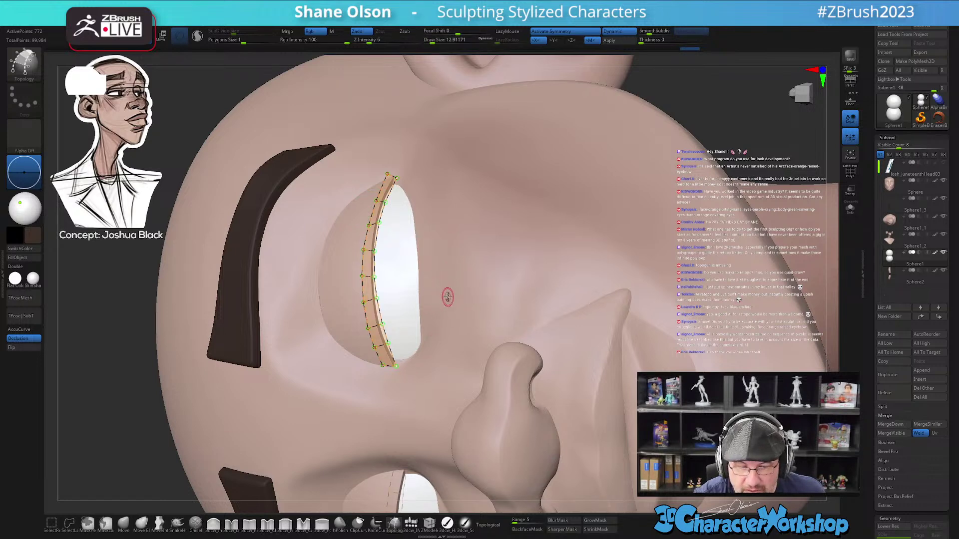
click(448, 297)
- Split the generated upper lash strips off the eyeballs into their own subtool and make them active with the wireframe shown
mouse_move(446, 391)
right_down()
mouse_move(437, 298)
mouse_move(442, 343)
mouse_move(453, 324)
mouse_move(470, 371)
right_up()
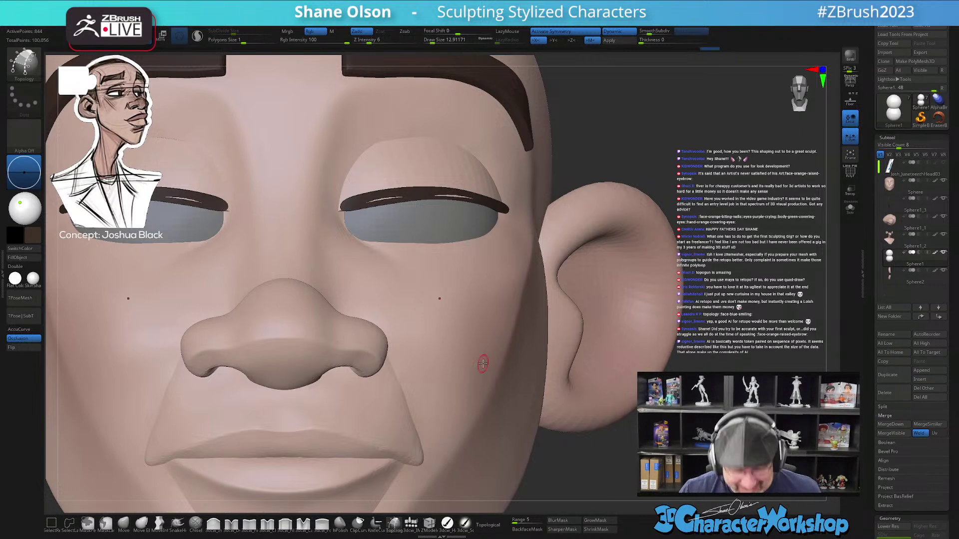
key(space)
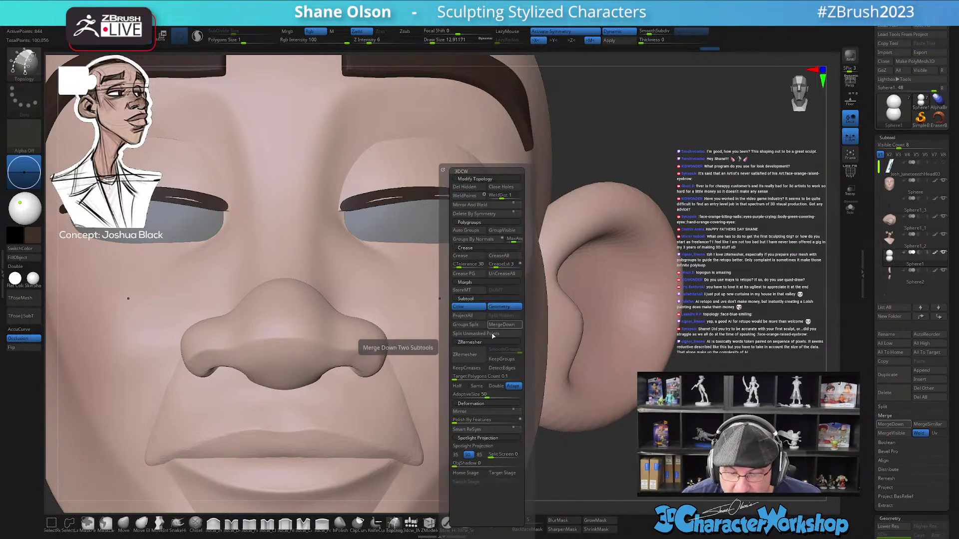
click(471, 334)
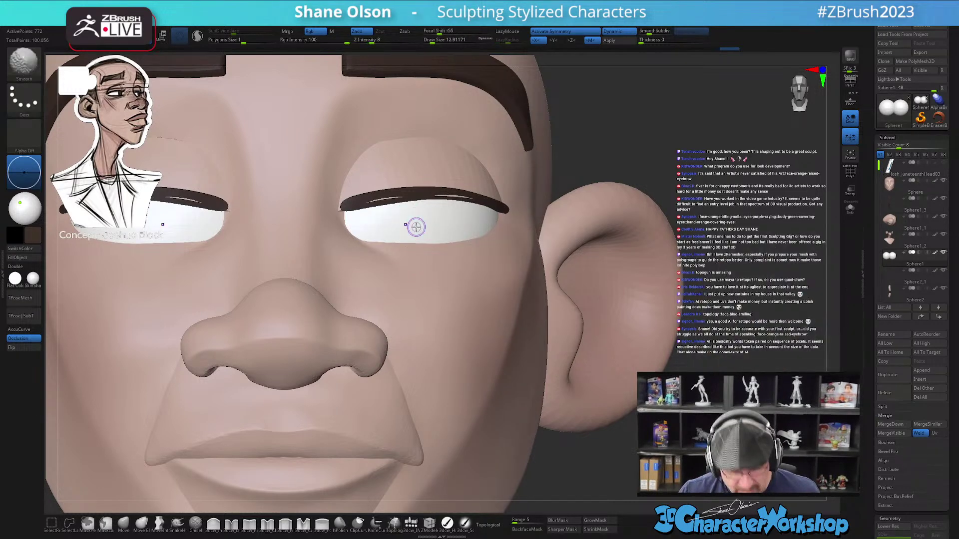
key(shift+f)
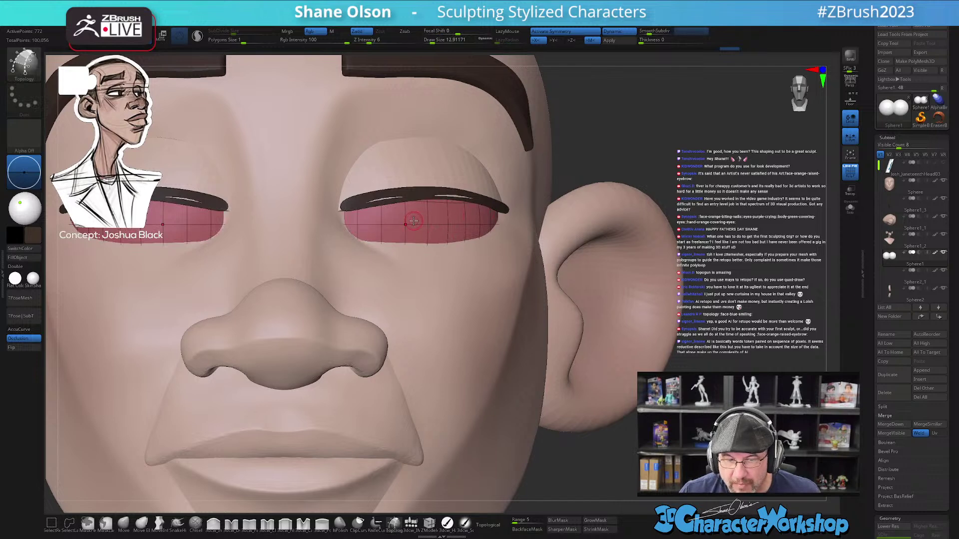
alt+click(411, 209)
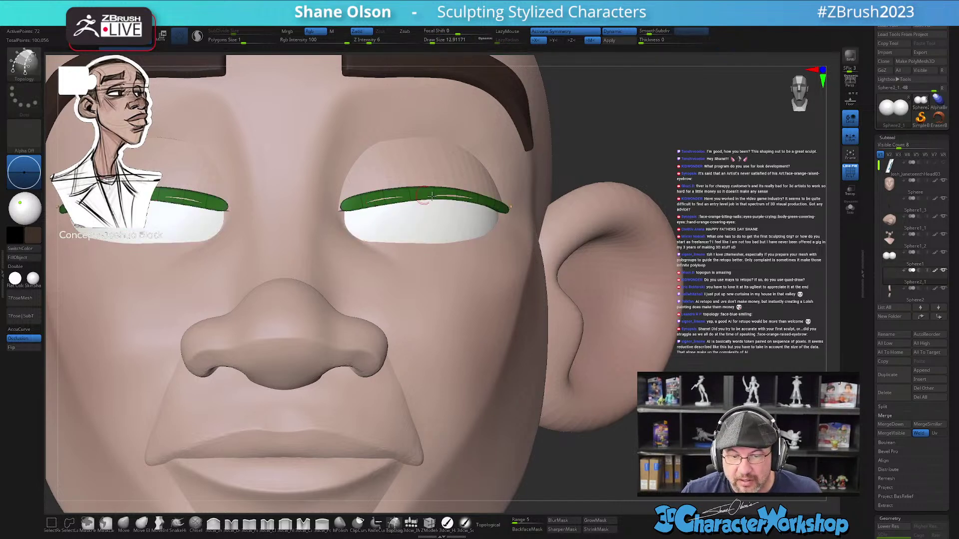
- Remove all creases from the upper lash strips
drag(640, 151, 659, 321)
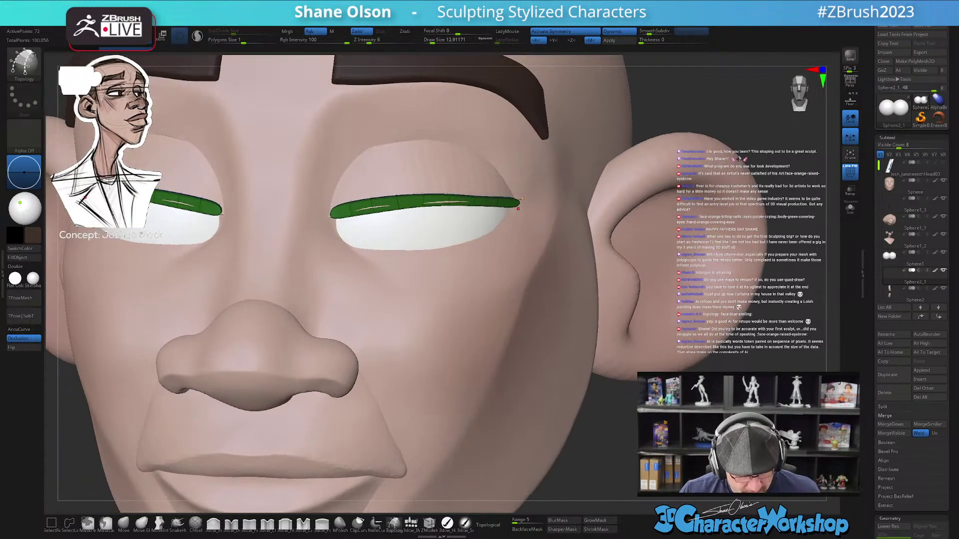
key(3)
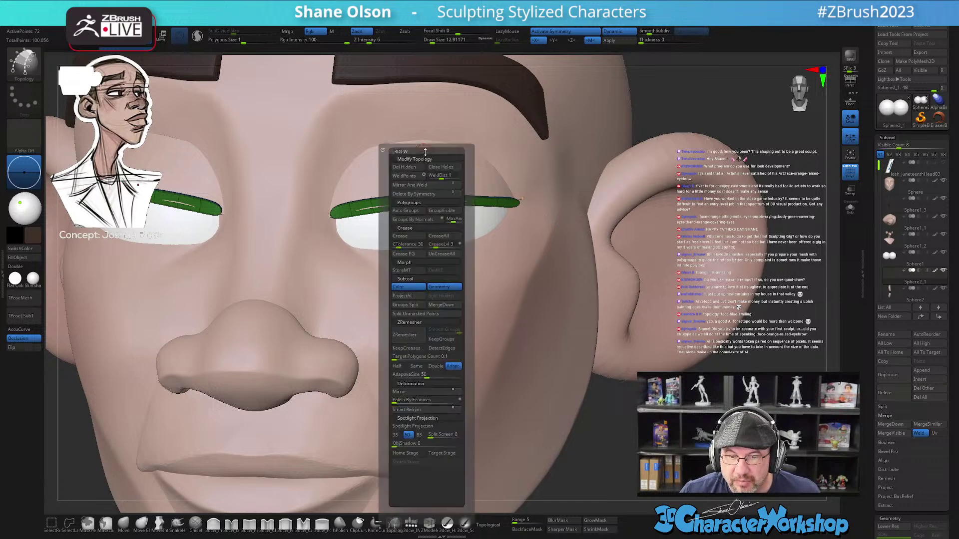
click(449, 254)
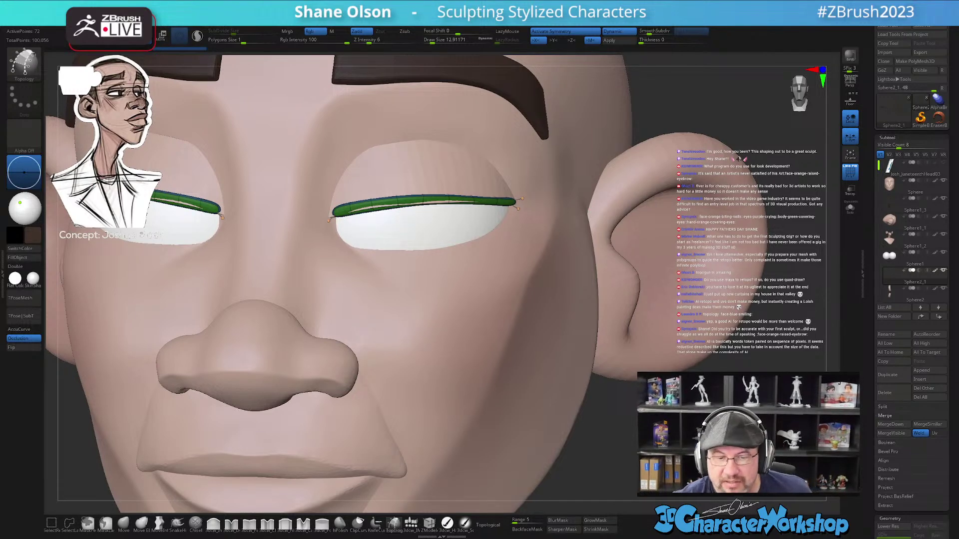
- Reshape the lash strips' outer ends with the Move brush, resizing it as needed to follow the eyelids from above and the side
mouse_move(664, 50)
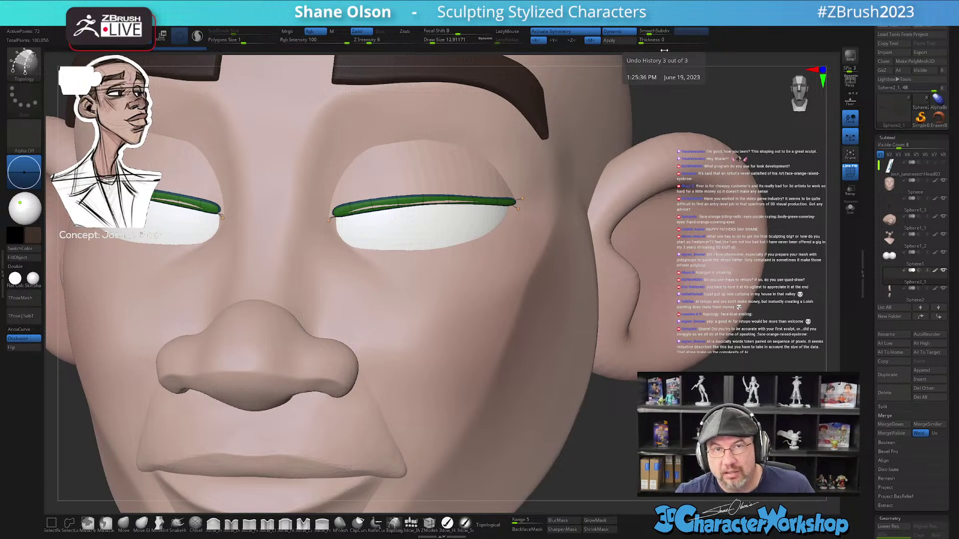
mouse_move(467, 367)
ctrl+right_down()
mouse_move(474, 349)
mouse_move(457, 350)
mouse_move(481, 343)
mouse_move(460, 330)
mouse_move(463, 310)
ctrl+right_up()
click(124, 523)
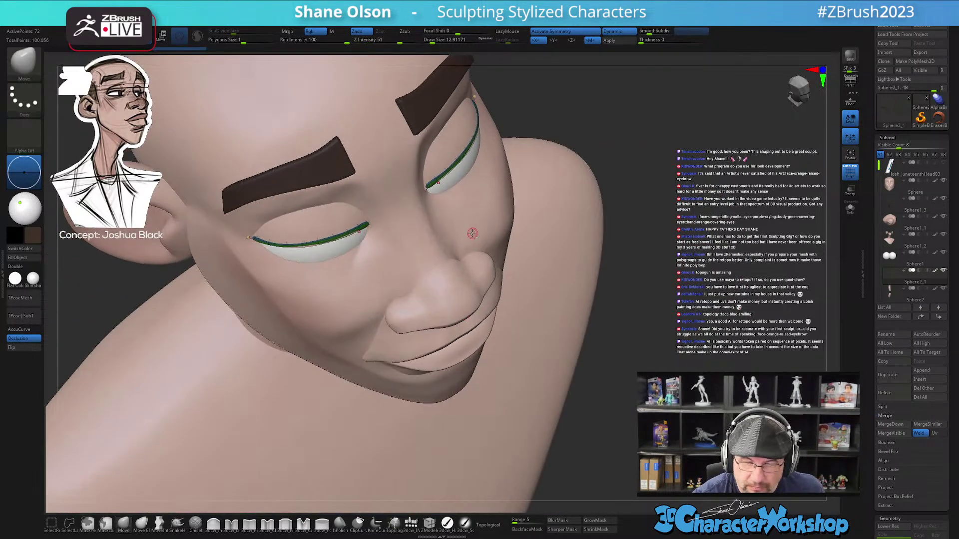
alt+right_drag(474, 234, 514, 378)
key(s)
drag(514, 362, 524, 363)
mouse_move(523, 362)
right_down()
mouse_move(517, 335)
mouse_move(463, 341)
mouse_move(499, 341)
right_up()
key(s)
drag(487, 320, 514, 296)
right_drag(511, 284, 477, 282)
drag(520, 261, 525, 250)
right_drag(537, 242, 528, 244)
right_drag(480, 274, 506, 272)
drag(506, 272, 510, 276)
right_drag(527, 259, 531, 244)
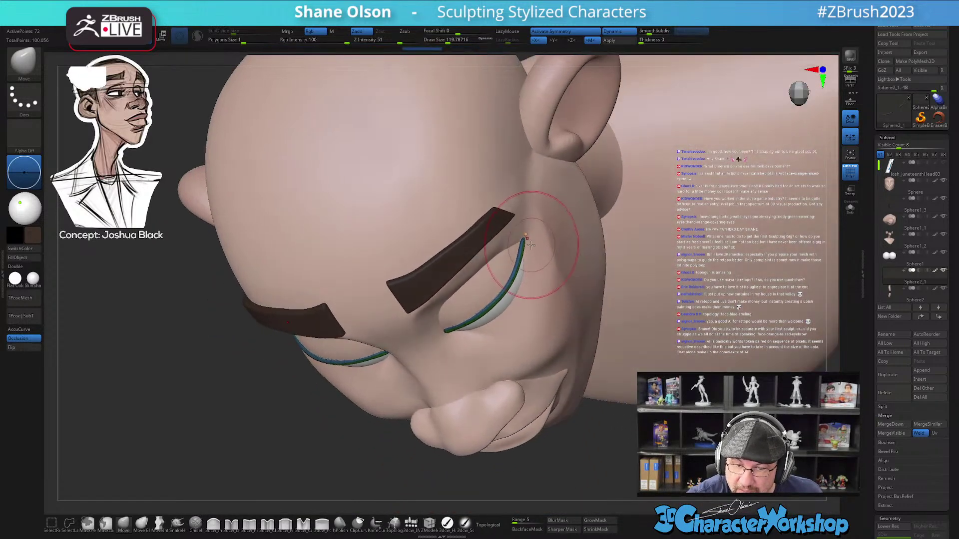
- Hide the lash strips' wireframe and lower the Draw Size to about 53.8, checking the lashes on the whole face
mouse_move(495, 346)
right_down()
mouse_move(510, 384)
mouse_move(542, 319)
mouse_move(584, 282)
mouse_move(578, 311)
right_up()
key(shift+f)
key(s)
drag(579, 304, 561, 307)
right_drag(554, 369, 549, 349)
key(ctrl+shift+z)
ctrl+right_drag(552, 394, 532, 364)
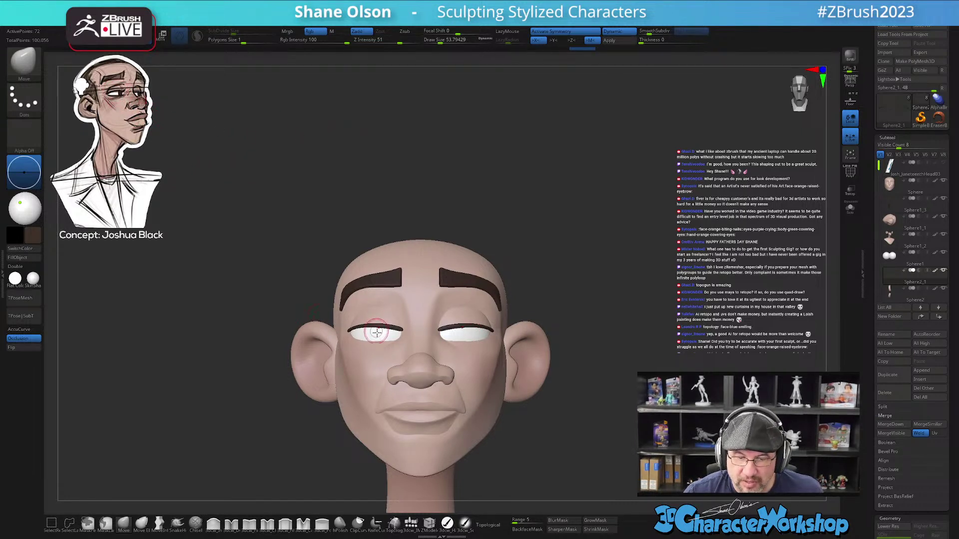
- Make the eyeballs the active subtool with the wireframe shown and insert a small mirrored QuadSphere-2 on each eye for the irises
ctrl+right_drag(604, 265, 617, 300)
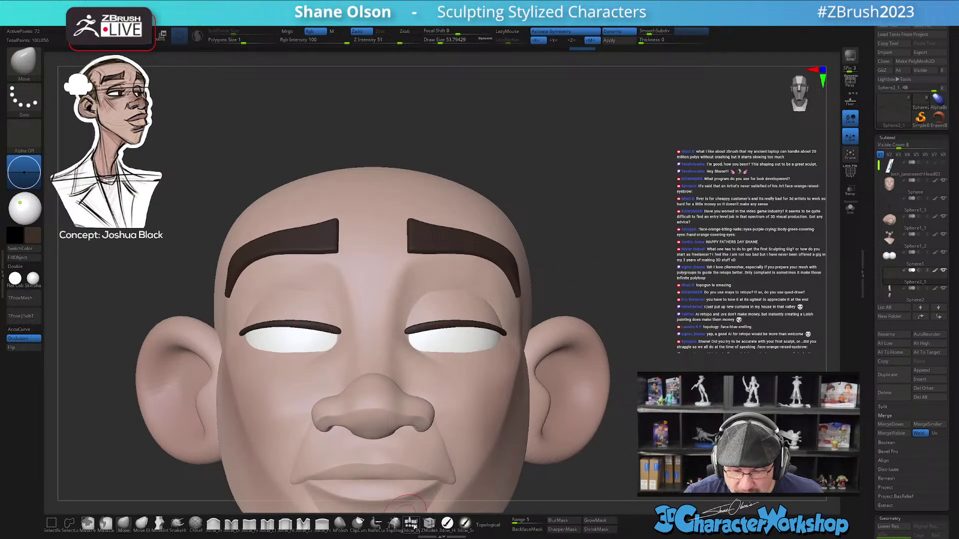
alt+click(460, 339)
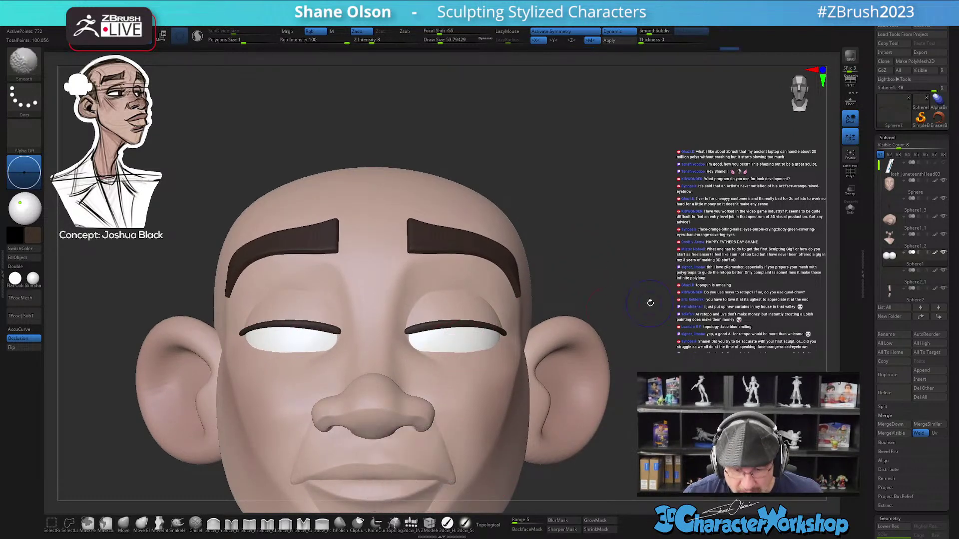
key(shift+f)
click(411, 522)
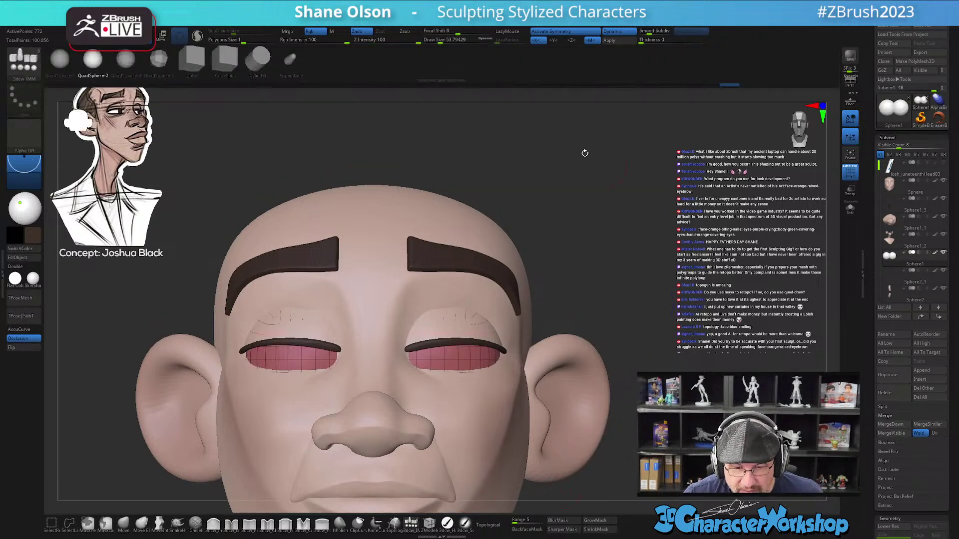
drag(433, 356, 436, 375)
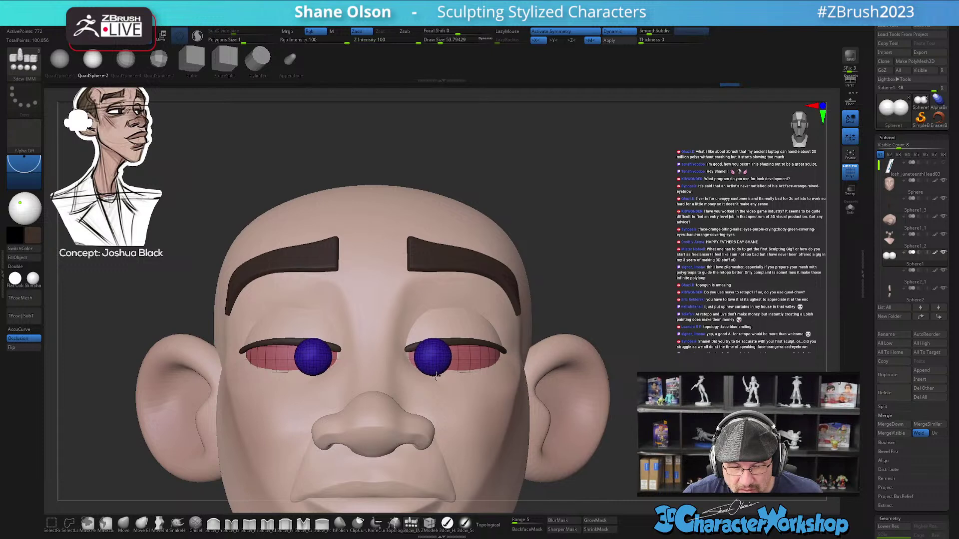
- Flatten the inserted iris spheres along the depth axis and move them back toward the eyeballs
key(w)
drag(586, 268, 365, 356)
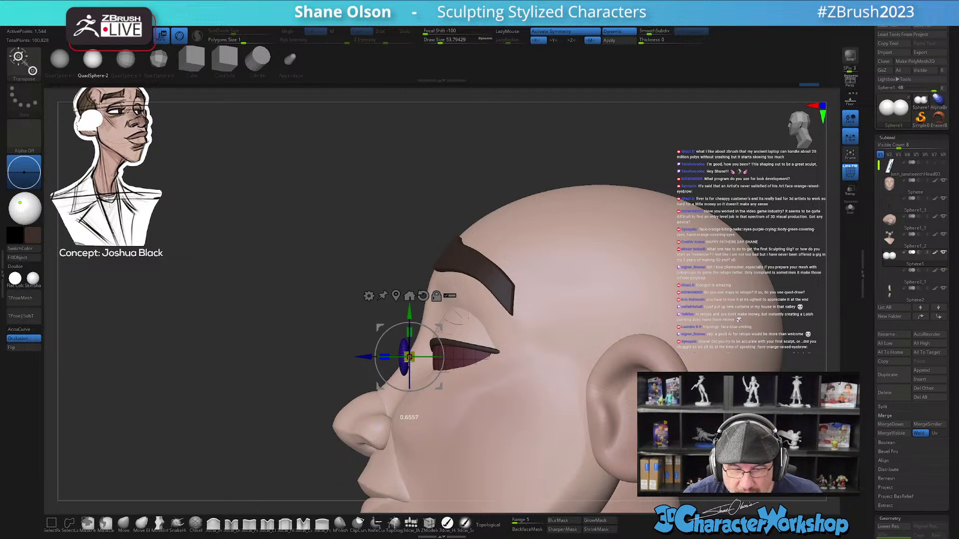
drag(366, 356, 393, 356)
drag(286, 331, 315, 327)
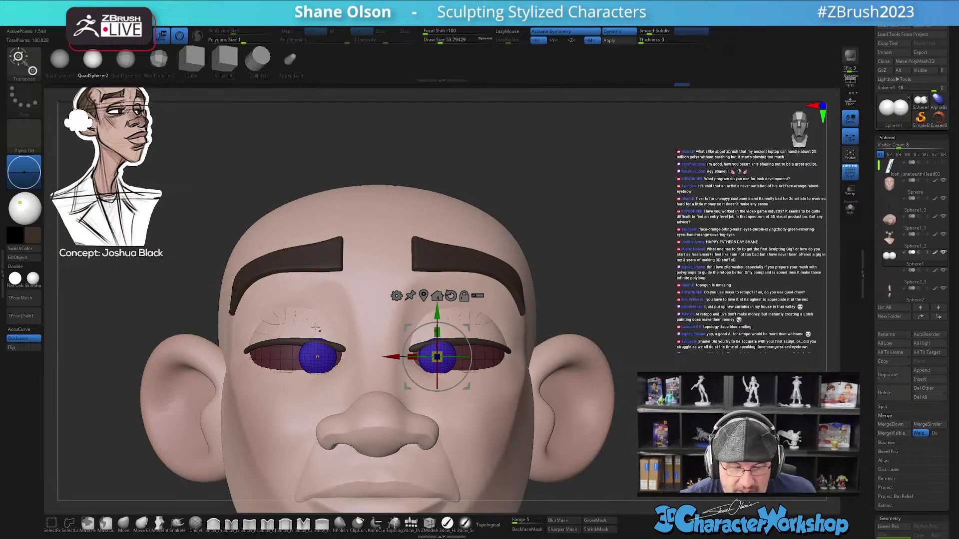
- Adjust the irises' position against the eyeballs, hide the wireframe, return to Draw mode and check the gaze from several angles
right_drag(501, 373, 416, 382)
drag(348, 334, 357, 336)
right_drag(442, 338, 377, 349)
drag(406, 352, 412, 351)
mouse_move(427, 362)
right_down()
mouse_move(491, 374)
mouse_move(430, 364)
mouse_move(466, 383)
mouse_move(425, 391)
mouse_move(489, 382)
mouse_move(489, 394)
mouse_move(471, 383)
mouse_move(491, 398)
mouse_move(601, 336)
mouse_move(616, 393)
mouse_move(584, 390)
mouse_move(572, 403)
mouse_move(584, 402)
mouse_move(601, 397)
mouse_move(562, 394)
right_up()
key(shift+f)
key(q)
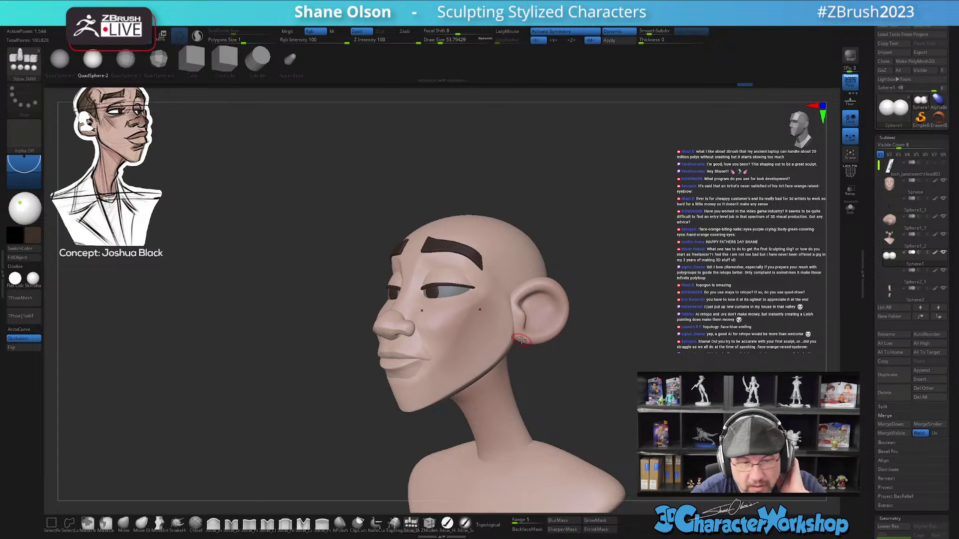
mouse_move(494, 335)
right_down()
mouse_move(508, 337)
mouse_move(498, 341)
right_up()
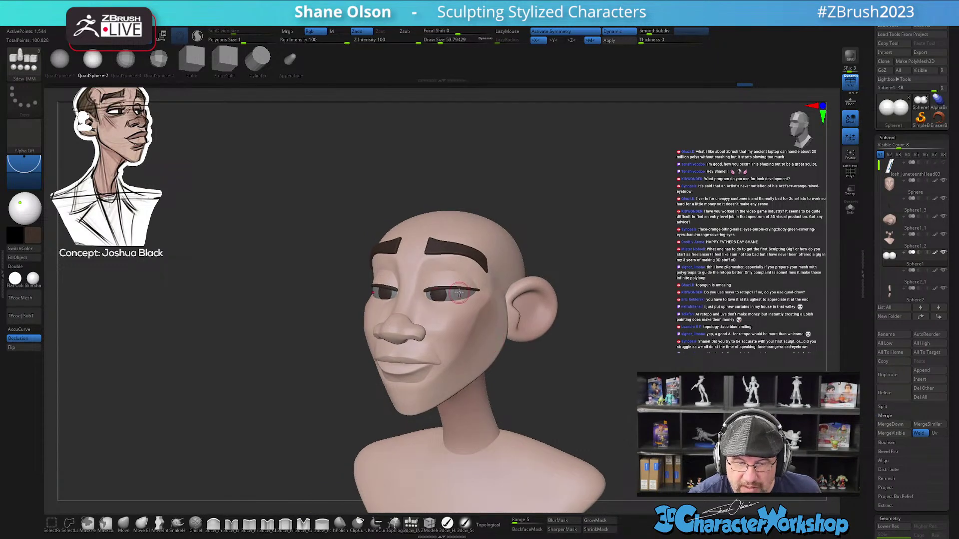
right_drag(459, 292, 470, 274)
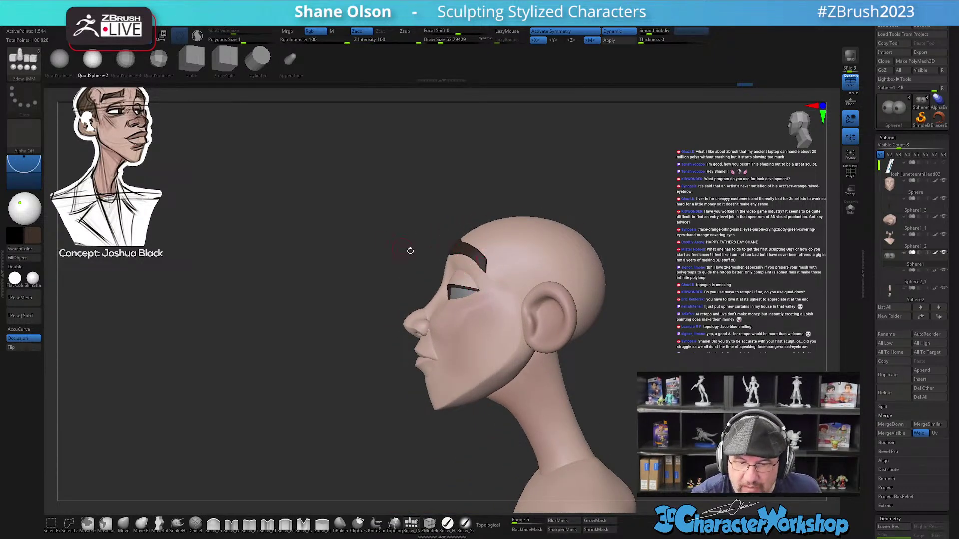
- Activate the Move brush with a draw size of about 104 and make the head the active subtool
ctrl+right_drag(512, 295, 471, 302)
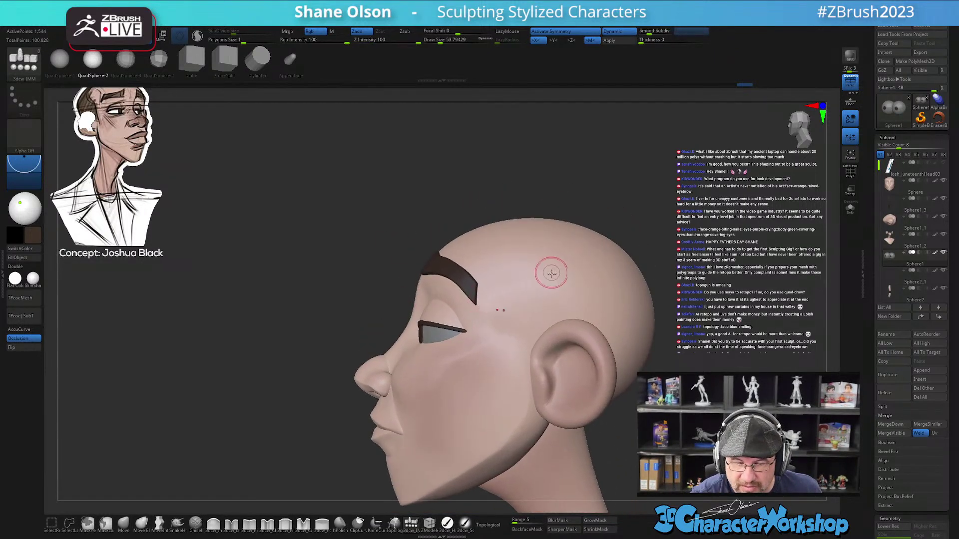
click(124, 523)
key(s)
drag(487, 262, 498, 256)
mouse_move(499, 256)
right_down()
mouse_move(504, 287)
mouse_move(494, 288)
mouse_move(502, 223)
mouse_move(490, 262)
right_up()
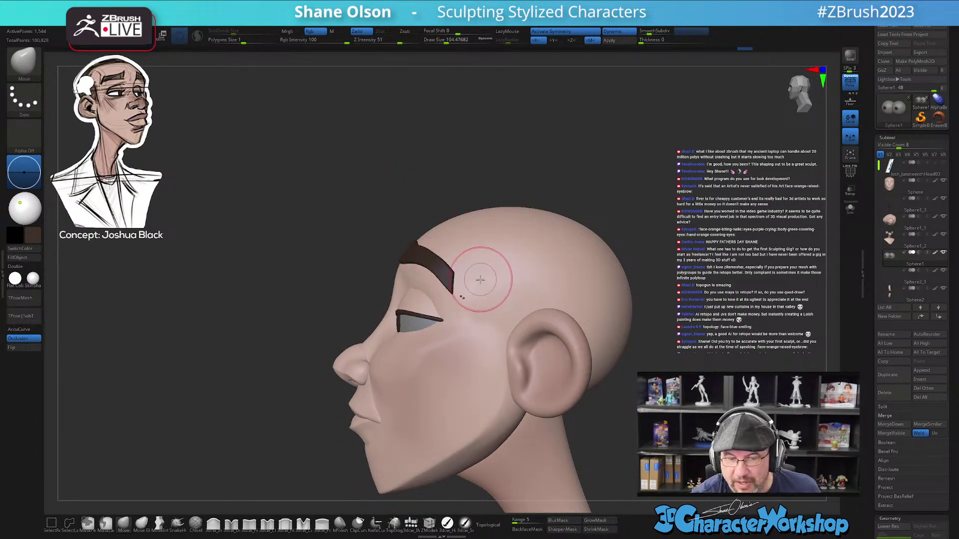
key(ctrl)
mouse_move(465, 165)
ctrl+mouse_down()
mouse_move(360, 254)
mouse_move(457, 293)
mouse_move(512, 155)
mouse_move(513, 164)
ctrl+mouse_up()
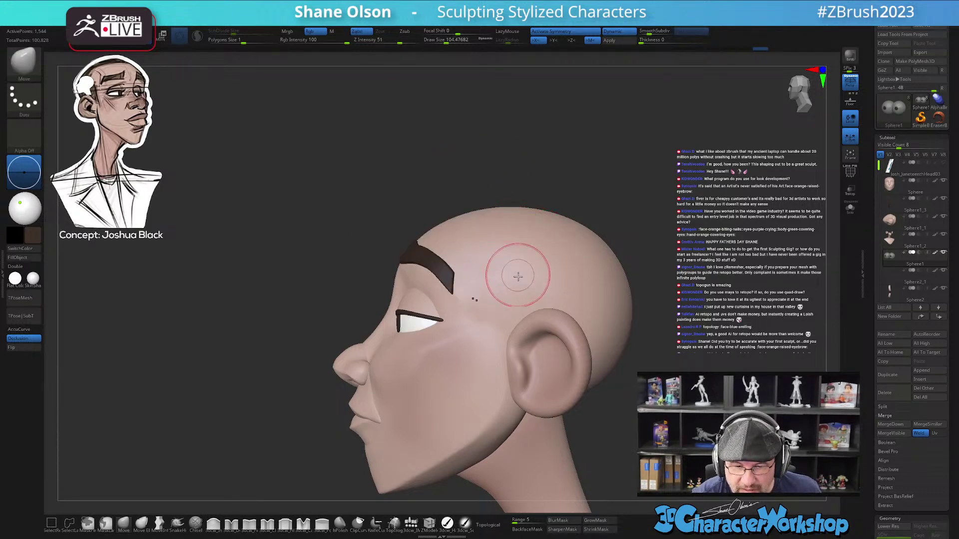
mouse_move(578, 182)
mouse_down()
mouse_move(601, 179)
mouse_move(574, 200)
mouse_up()
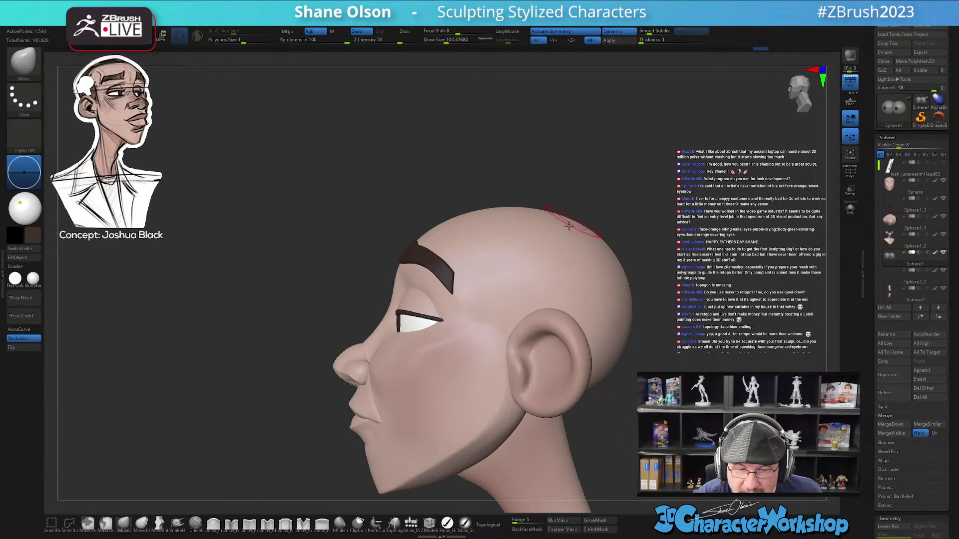
alt+click(535, 278)
key(shift+f)
key(shift+f)
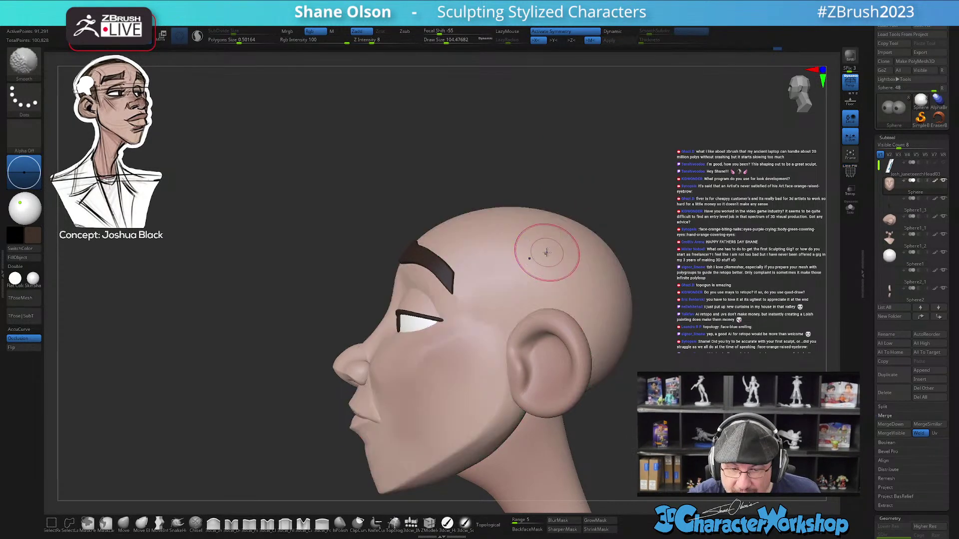
- Mask the forehead and brow area of the head, then blur and invert the mask
mouse_move(456, 171)
ctrl+mouse_down()
mouse_move(402, 189)
mouse_move(367, 272)
mouse_move(440, 302)
mouse_move(479, 288)
mouse_move(522, 164)
ctrl+mouse_up()
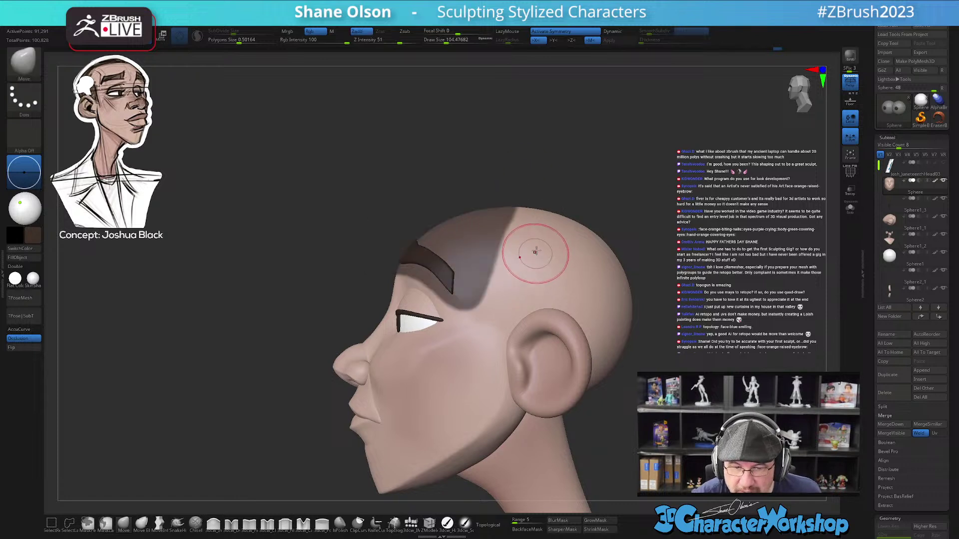
click(567, 522)
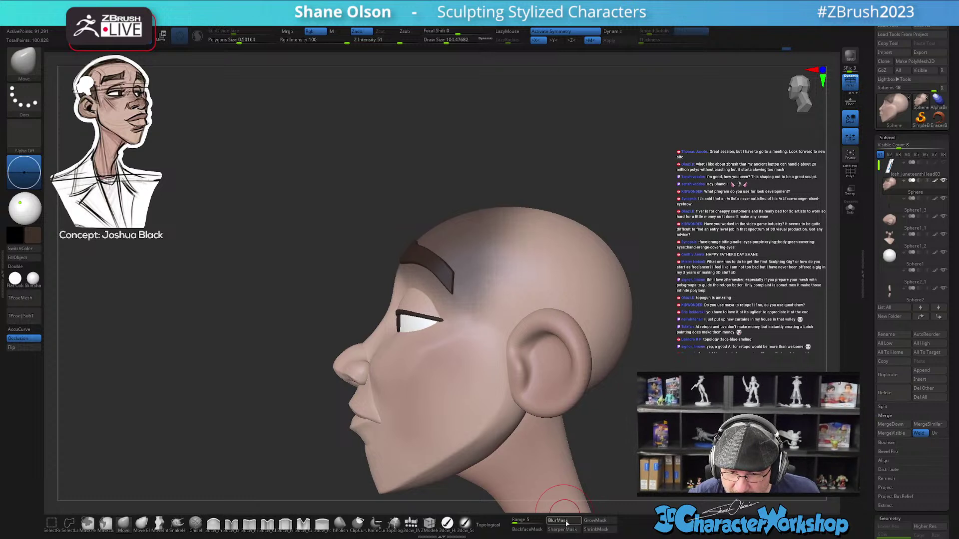
ctrl+click(605, 428)
alt+drag(605, 406, 583, 405)
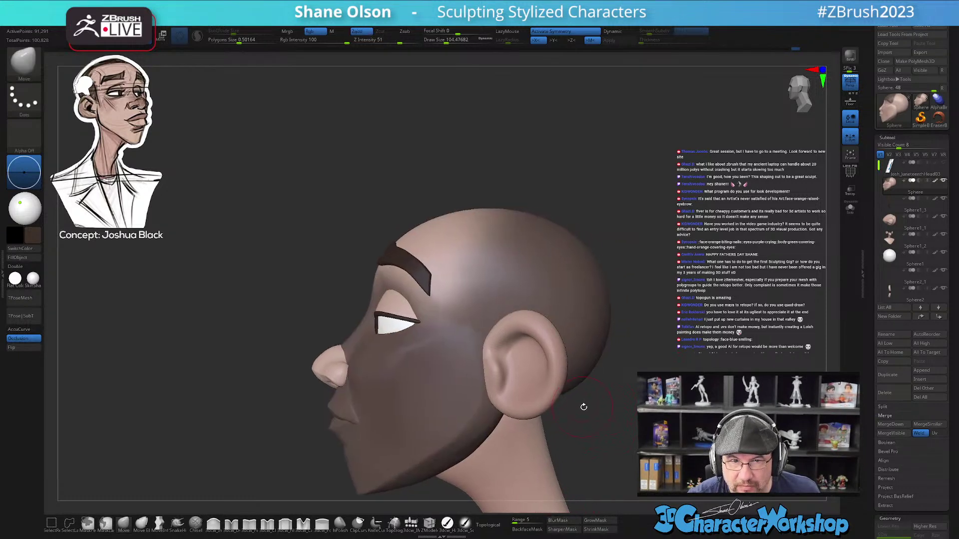
alt+drag(618, 356, 595, 323)
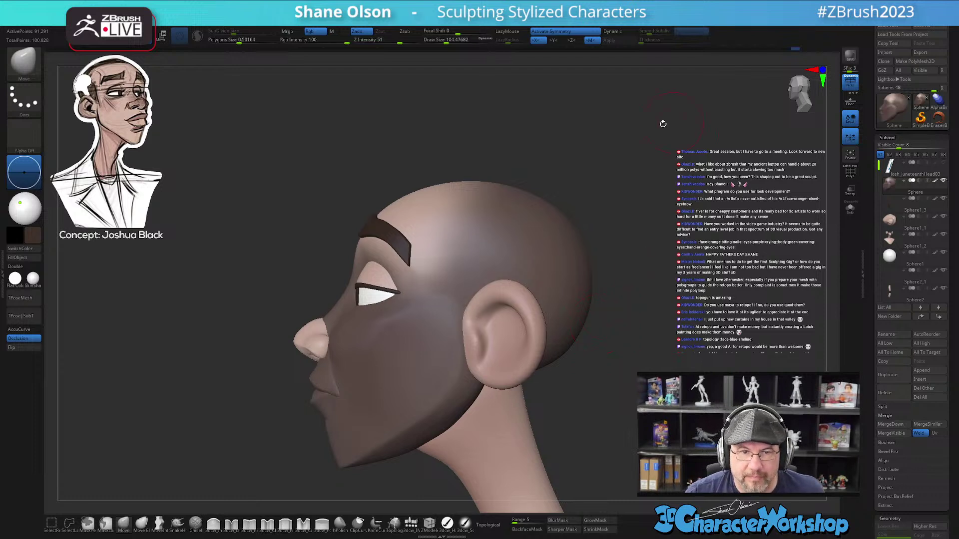
alt+drag(653, 174, 627, 160)
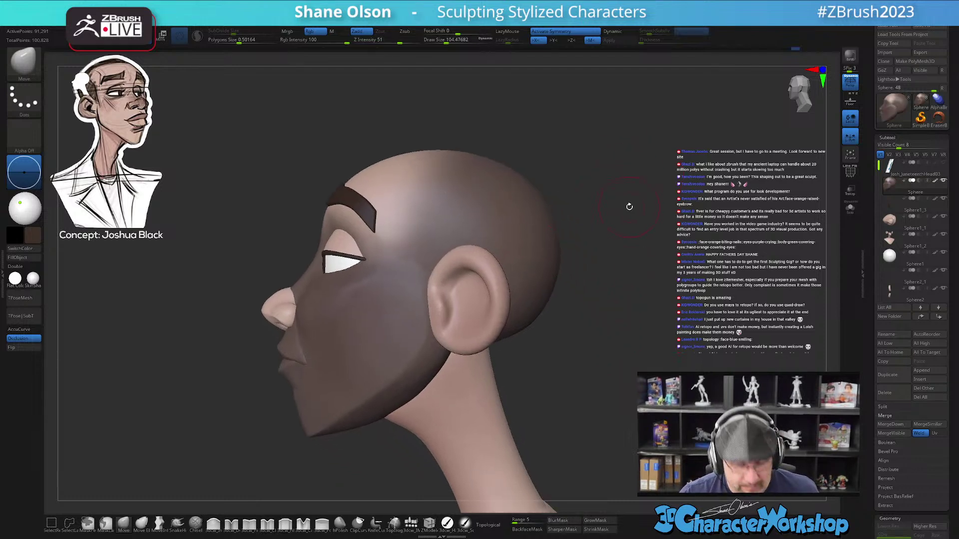
- Bring up the transform gizmo and include only the head and eyebrow subtools in the joint transform
key(w)
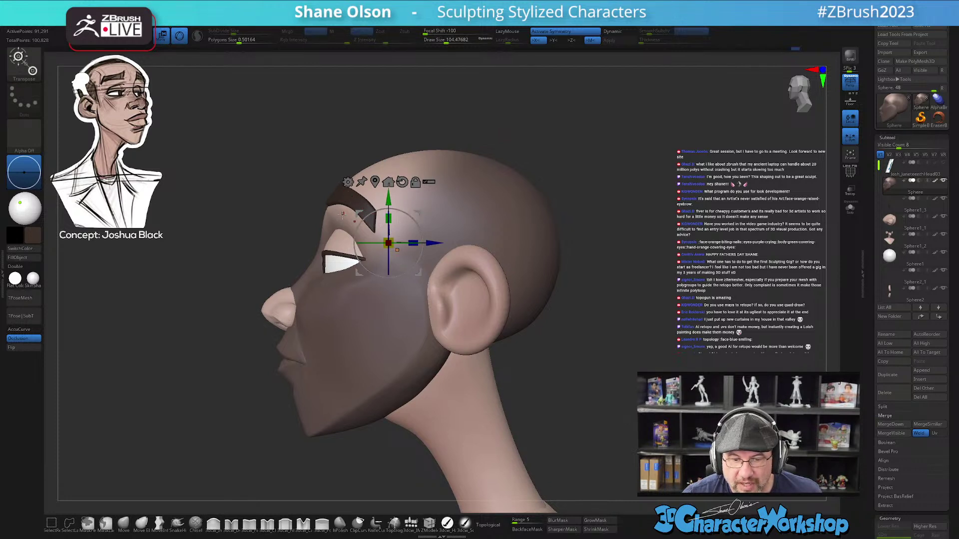
alt+drag(545, 155, 557, 193)
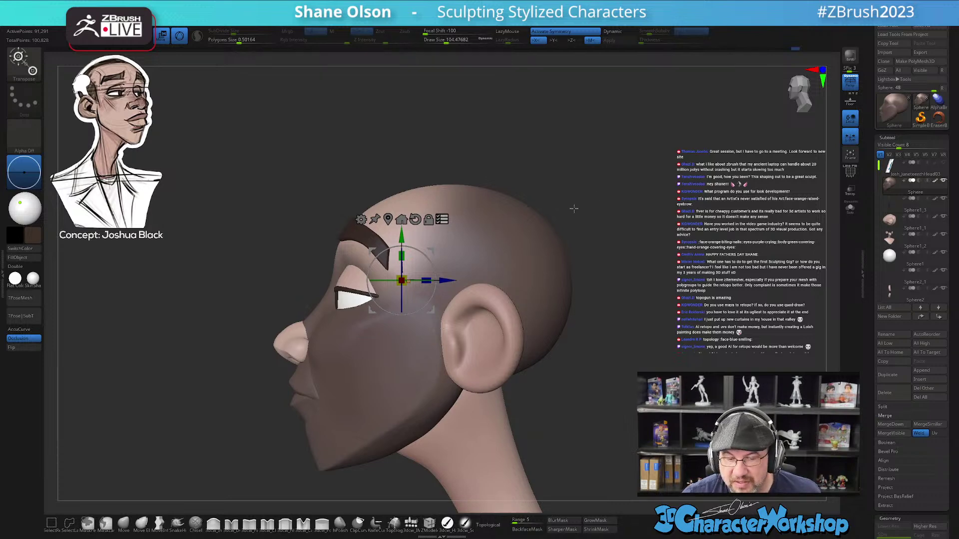
key(ctrl+shift)
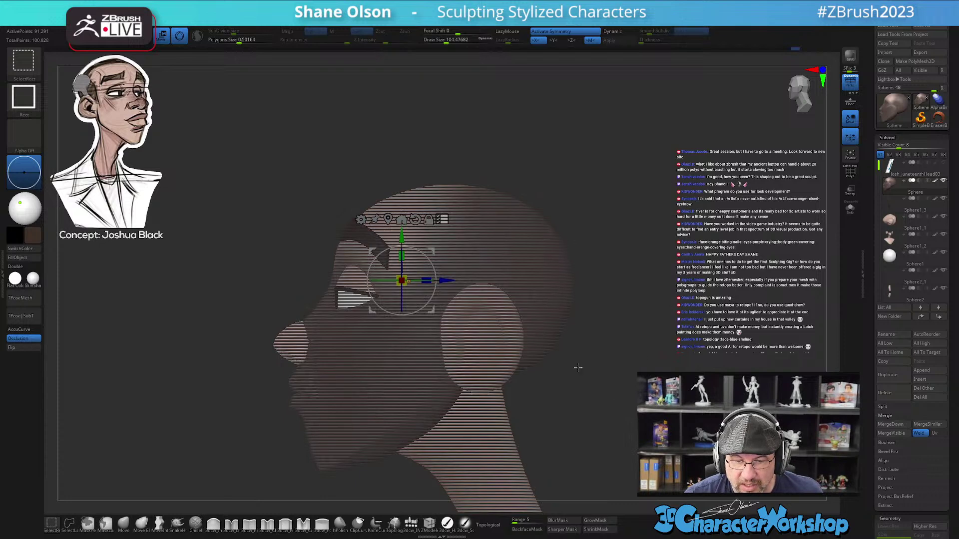
ctrl+shift+click(385, 358)
ctrl+shift+click(348, 231)
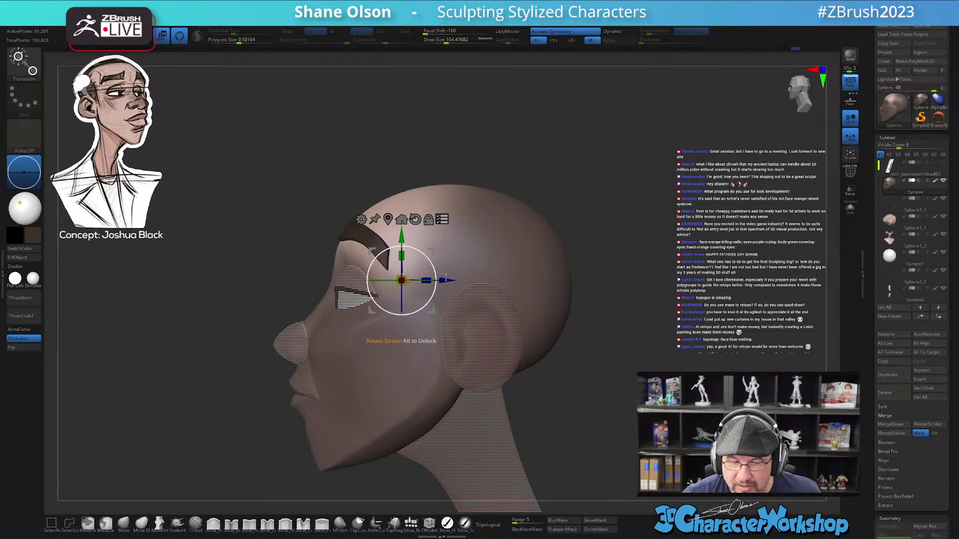
- Move the unmasked forehead and the eyebrows slightly forward and up in the profile view
drag(432, 248, 423, 244)
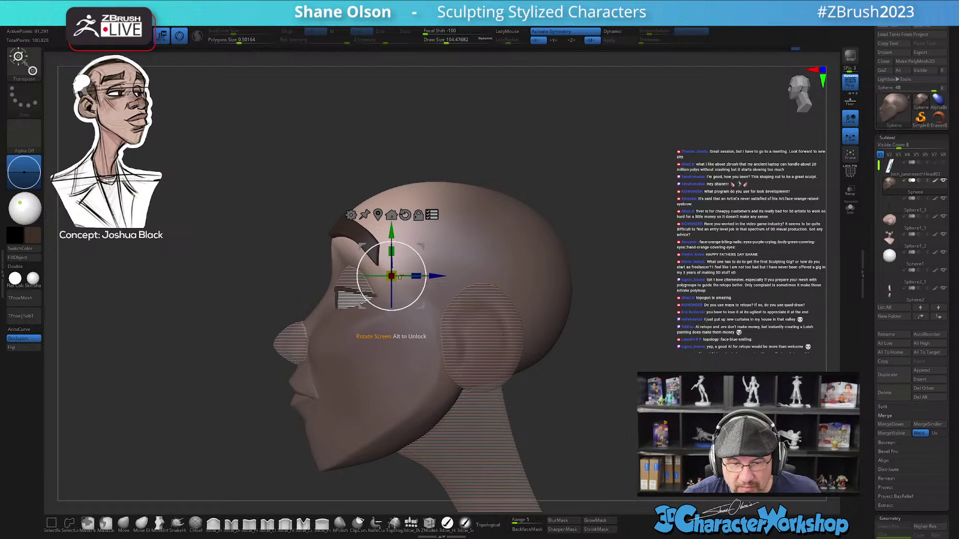
mouse_move(283, 272)
mouse_down()
mouse_move(319, 272)
mouse_move(286, 271)
mouse_up()
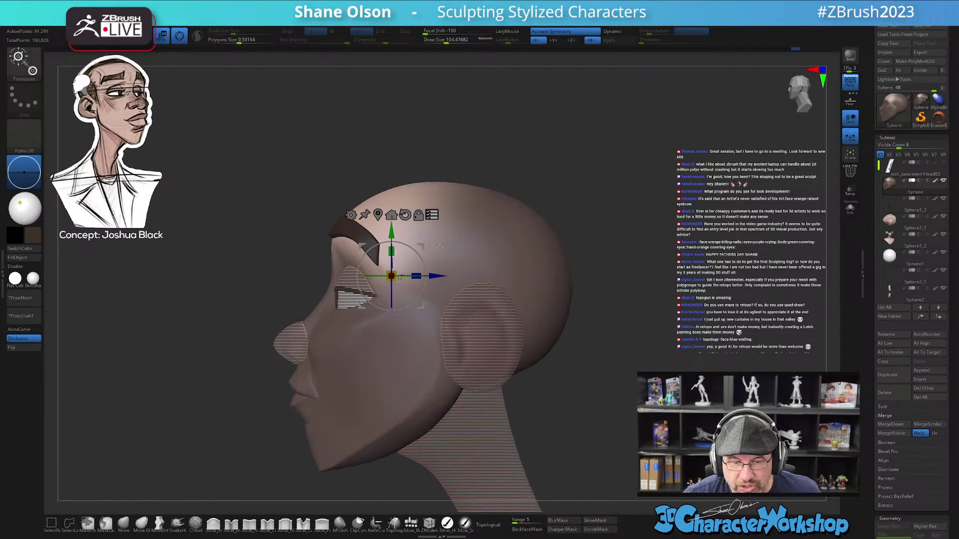
drag(421, 246, 421, 248)
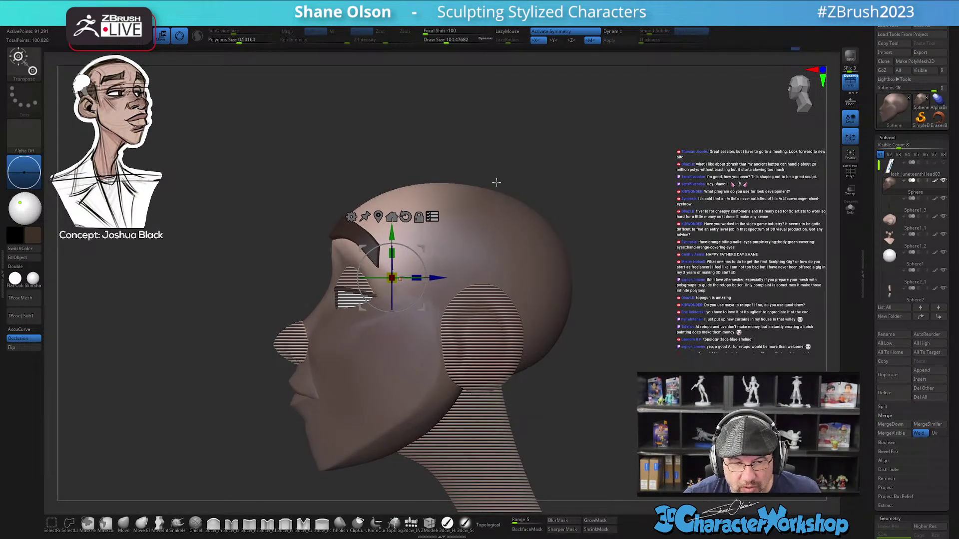
- Fine-tune the height of the forehead and eyebrows above the eyes, working from the front and side
mouse_move(557, 147)
mouse_down()
mouse_move(580, 152)
mouse_move(585, 196)
mouse_move(563, 230)
mouse_move(511, 251)
mouse_move(570, 261)
mouse_move(569, 244)
mouse_move(511, 209)
mouse_move(491, 211)
mouse_move(540, 214)
mouse_move(459, 176)
mouse_up()
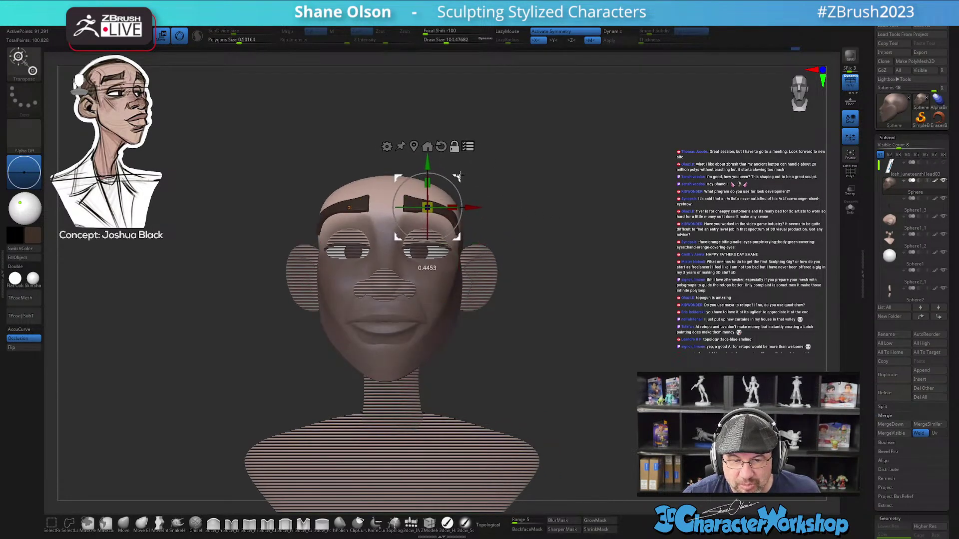
drag(554, 206, 518, 205)
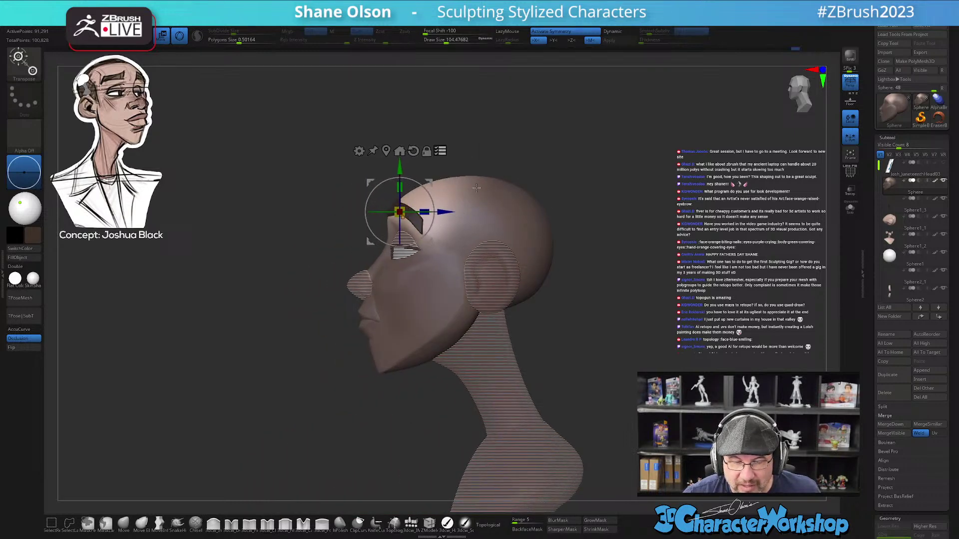
mouse_move(518, 166)
mouse_down()
mouse_move(584, 160)
mouse_move(561, 201)
mouse_up()
drag(453, 204, 452, 204)
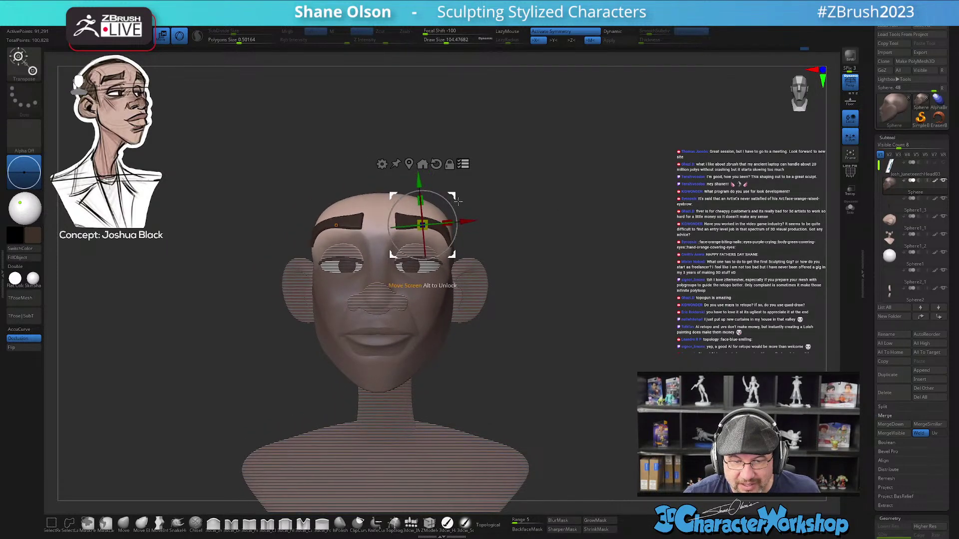
mouse_move(535, 214)
mouse_down()
mouse_move(529, 208)
mouse_move(535, 223)
mouse_up()
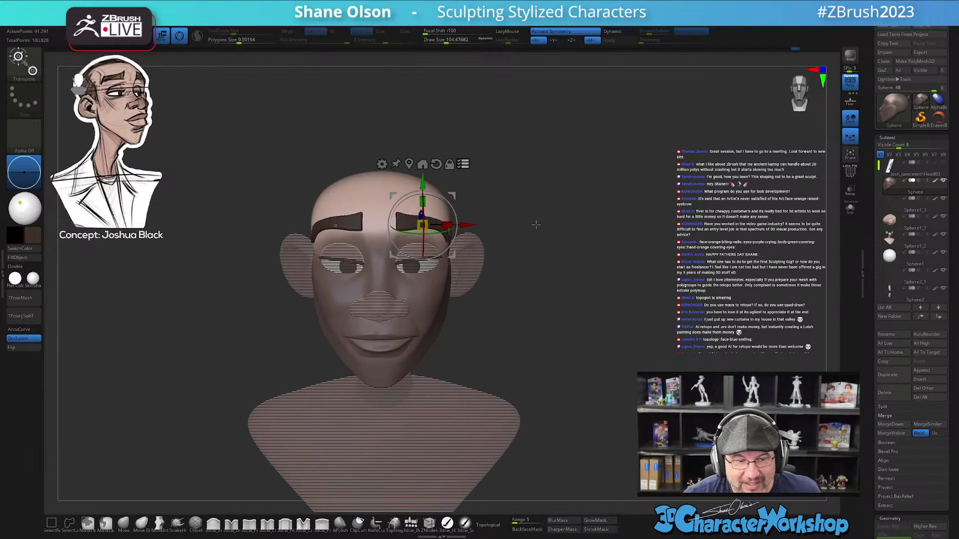
drag(421, 185, 422, 188)
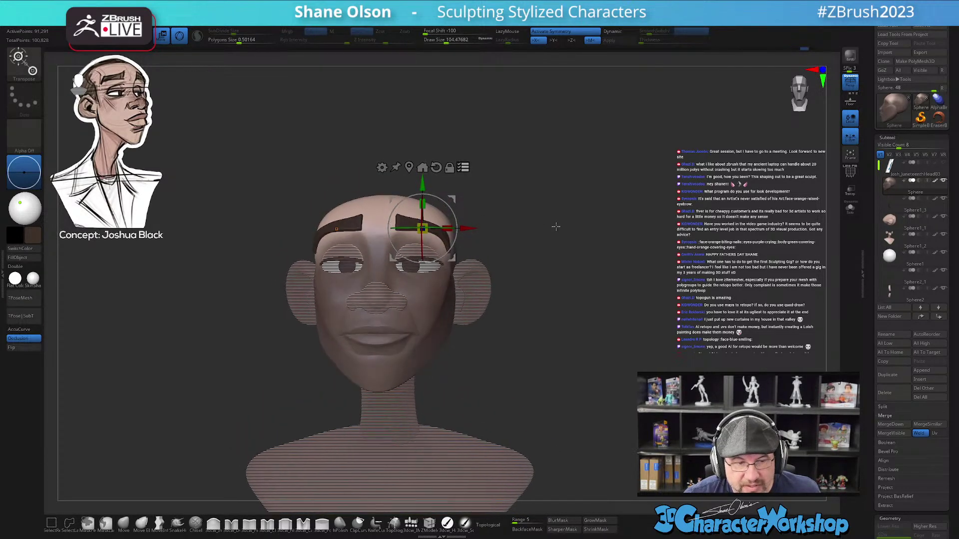
drag(552, 235, 480, 239)
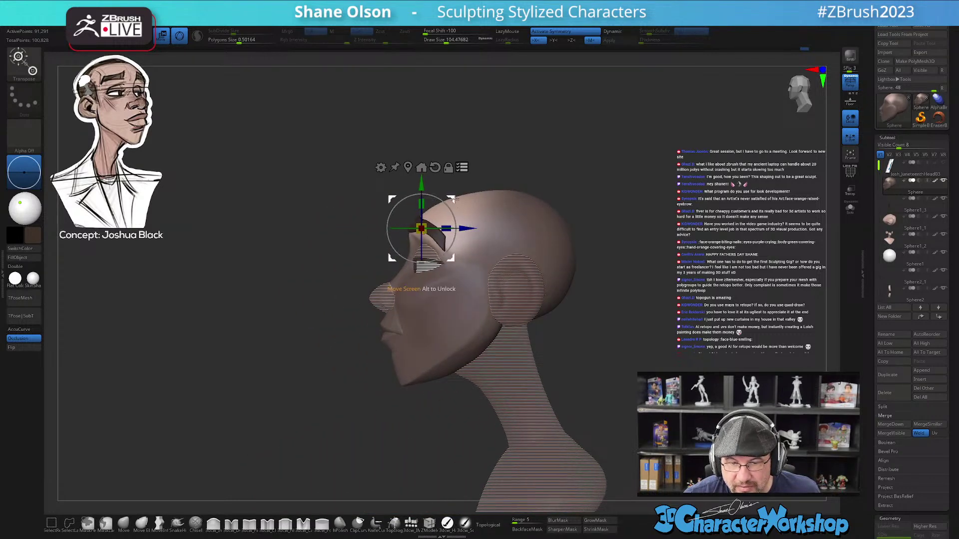
- Leave the transform gizmo and clear the mask from the head
key(q)
drag(607, 255, 642, 255)
mouse_move(577, 253)
ctrl+mouse_down()
mouse_move(594, 220)
mouse_move(555, 298)
mouse_move(574, 307)
mouse_move(530, 303)
ctrl+mouse_up()
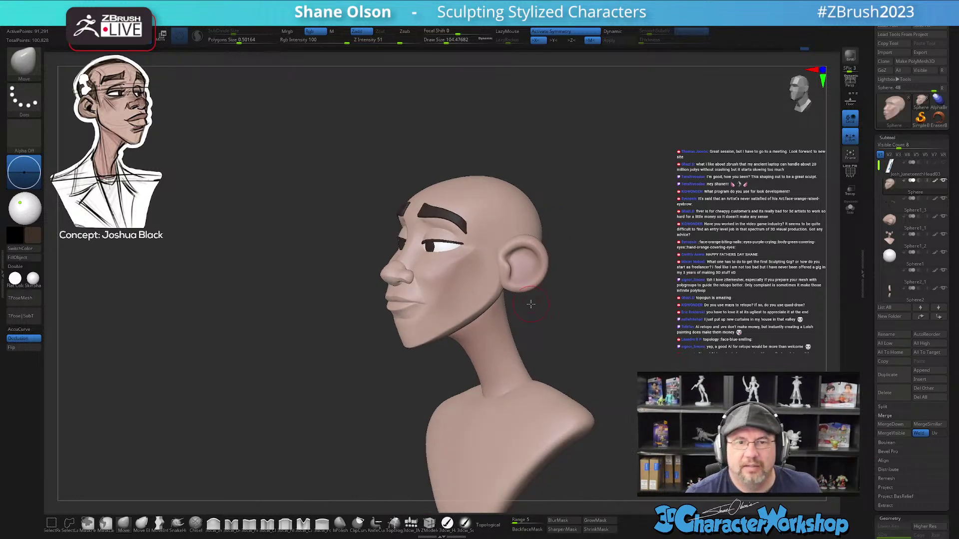
drag(540, 310, 453, 287)
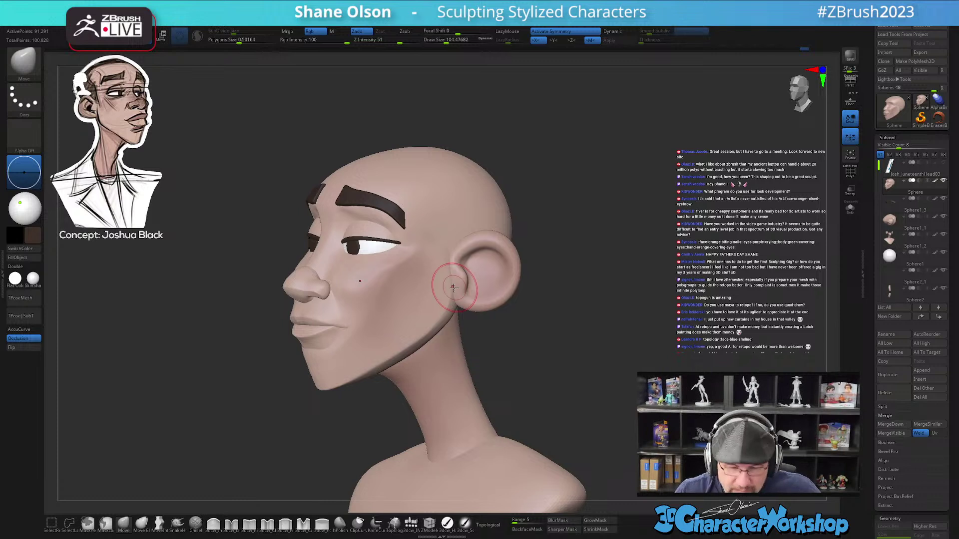
drag(555, 357, 552, 367)
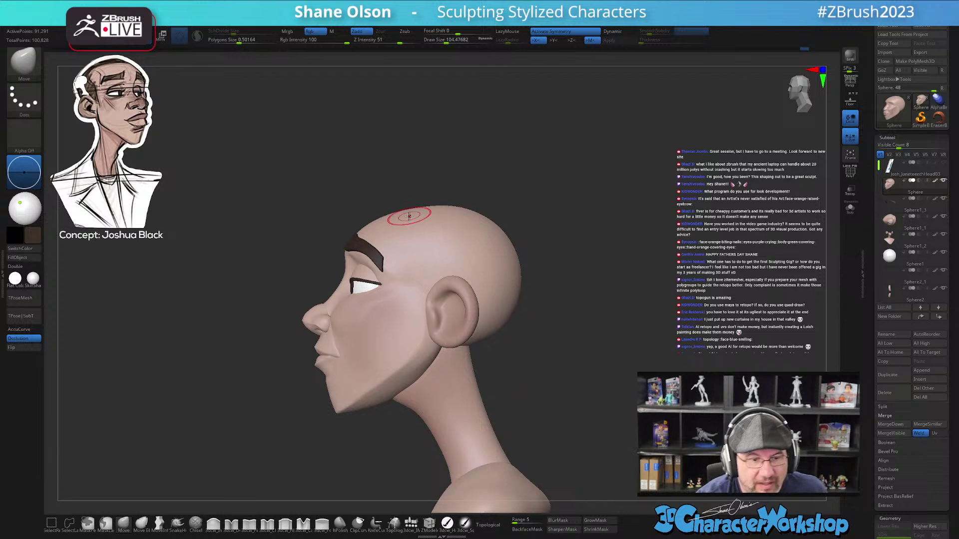
- Move the concept art reference image slightly lower so the whole head drawing is unobstructed
key(z)
click(154, 184)
mouse_move(162, 163)
mouse_down()
mouse_move(181, 242)
mouse_move(174, 221)
mouse_up()
key(z)
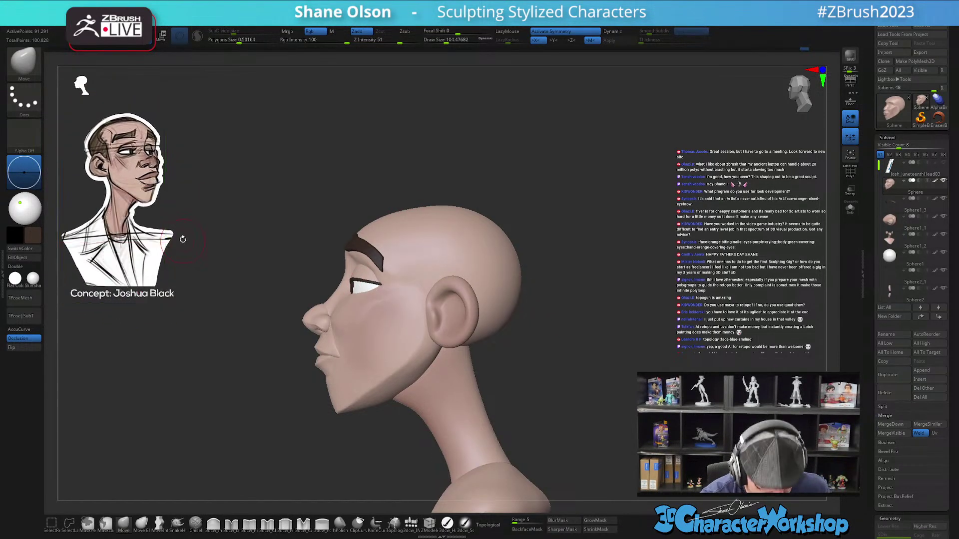
mouse_move(559, 340)
mouse_down()
mouse_move(569, 336)
mouse_move(558, 342)
mouse_up()
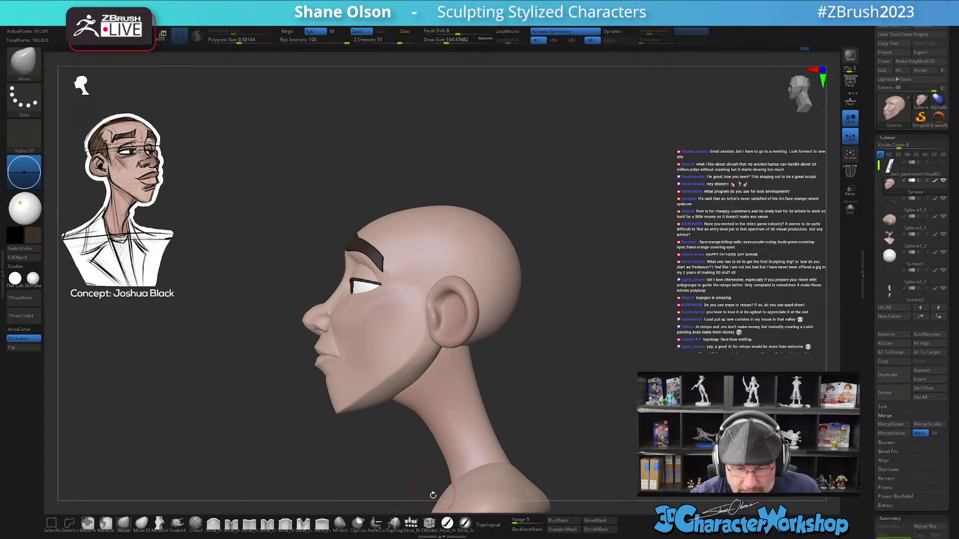
- Round out the forehead and front of the skull with the Move brush at draw sizes of about 262 and 311
key(s)
drag(203, 375, 223, 377)
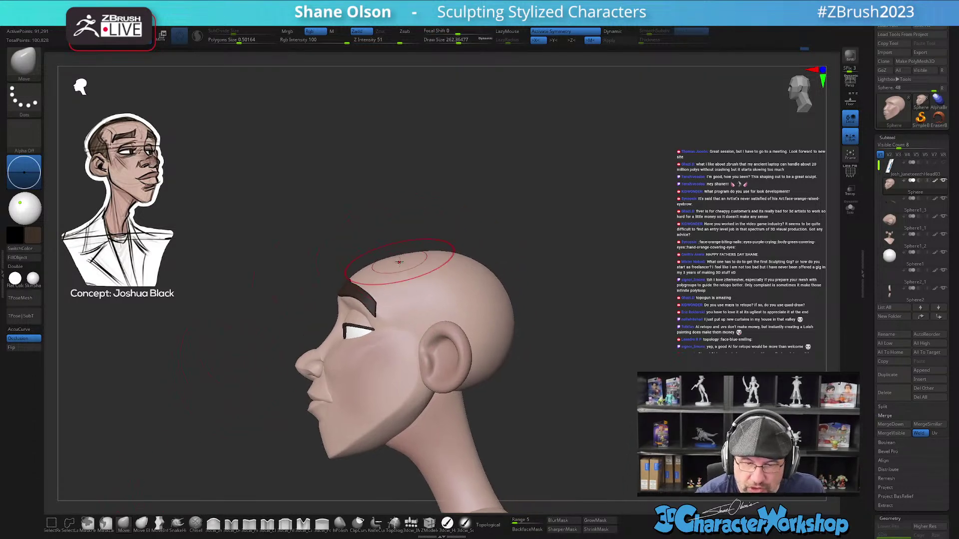
key(shift+f)
key(shift+f)
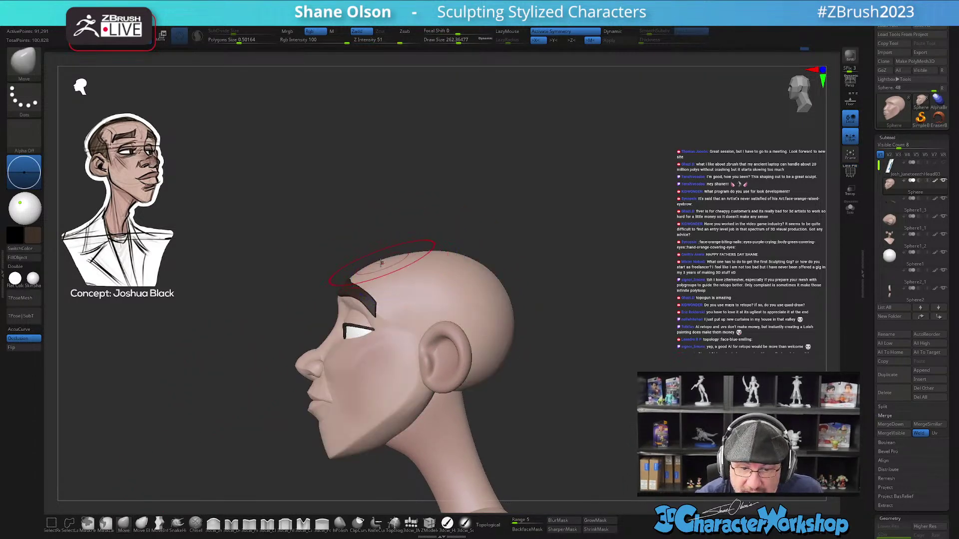
key(s)
drag(418, 253, 376, 259)
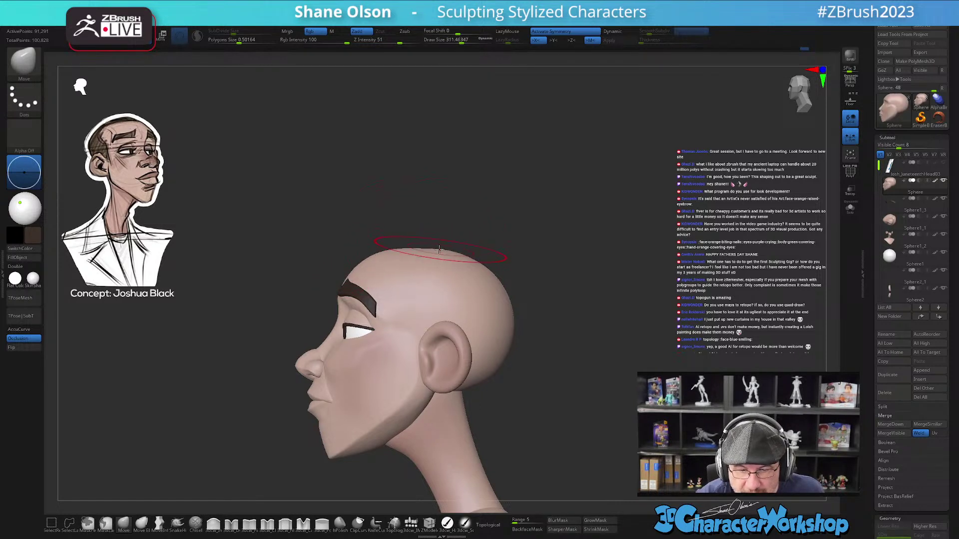
- Push in the back of the skull with the Move brush at a draw size of about 430
key(s)
drag(492, 272, 495, 272)
key(s)
drag(501, 313, 512, 313)
drag(512, 325, 503, 342)
drag(506, 337, 462, 385)
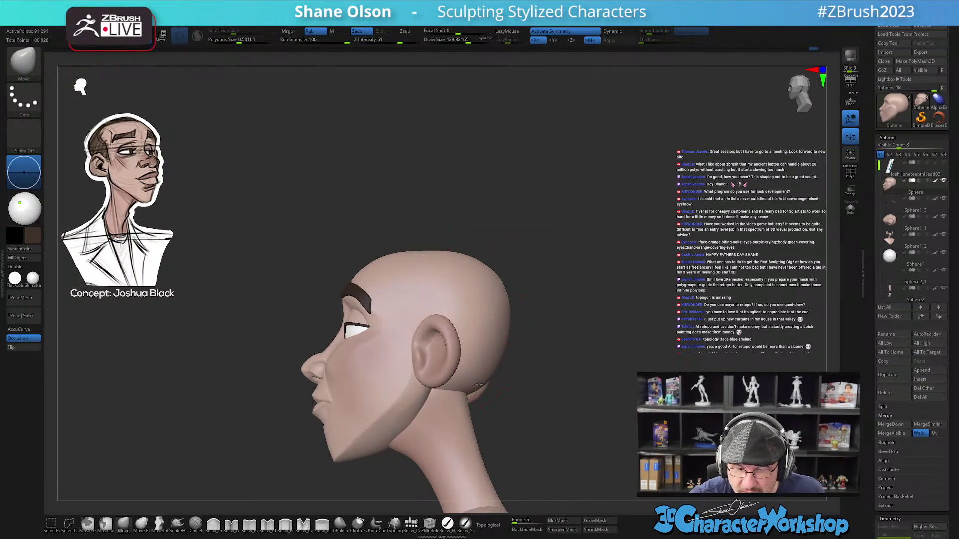
mouse_move(560, 364)
mouse_down()
mouse_move(487, 382)
mouse_move(469, 397)
mouse_move(467, 419)
mouse_move(494, 438)
mouse_move(501, 364)
mouse_up()
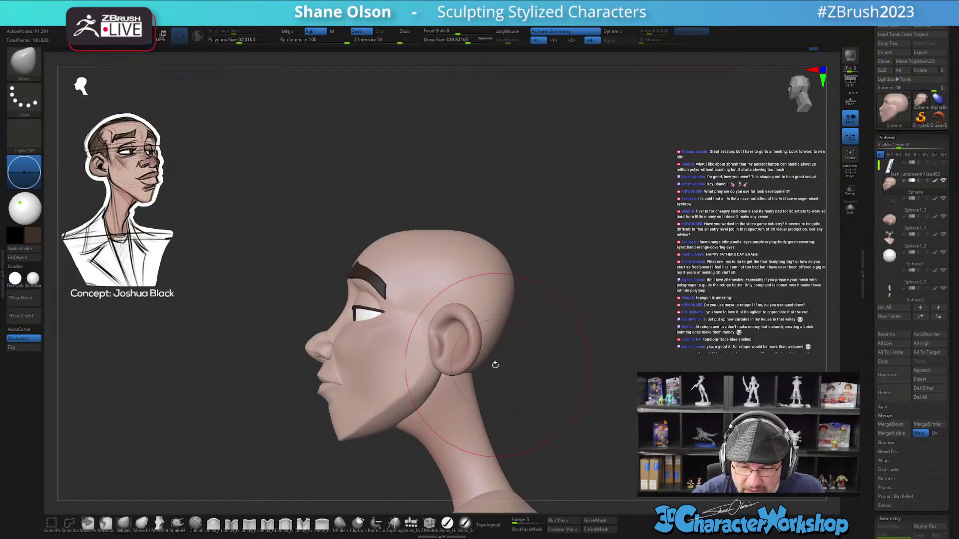
alt+drag(528, 329, 515, 320)
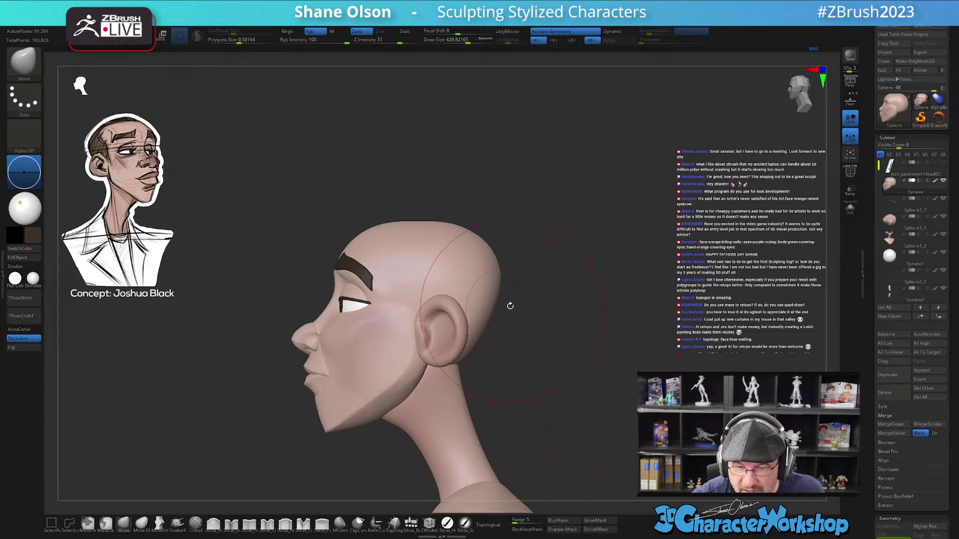
- Refine the crown and lower back of the head with the Move brush at a draw size of about 351
key(s)
drag(463, 230, 456, 226)
mouse_move(485, 332)
mouse_down()
mouse_move(490, 351)
mouse_move(472, 354)
mouse_move(470, 372)
mouse_move(478, 393)
mouse_up()
mouse_move(484, 406)
shift+right_down()
mouse_move(520, 403)
mouse_move(514, 375)
shift+right_up()
mouse_move(544, 391)
mouse_down()
mouse_move(531, 367)
mouse_move(578, 364)
mouse_move(581, 318)
mouse_move(636, 327)
mouse_move(632, 336)
mouse_move(631, 225)
mouse_move(634, 324)
mouse_up()
mouse_move(624, 317)
mouse_down()
mouse_move(522, 231)
mouse_move(554, 210)
mouse_move(593, 325)
mouse_move(577, 329)
mouse_up()
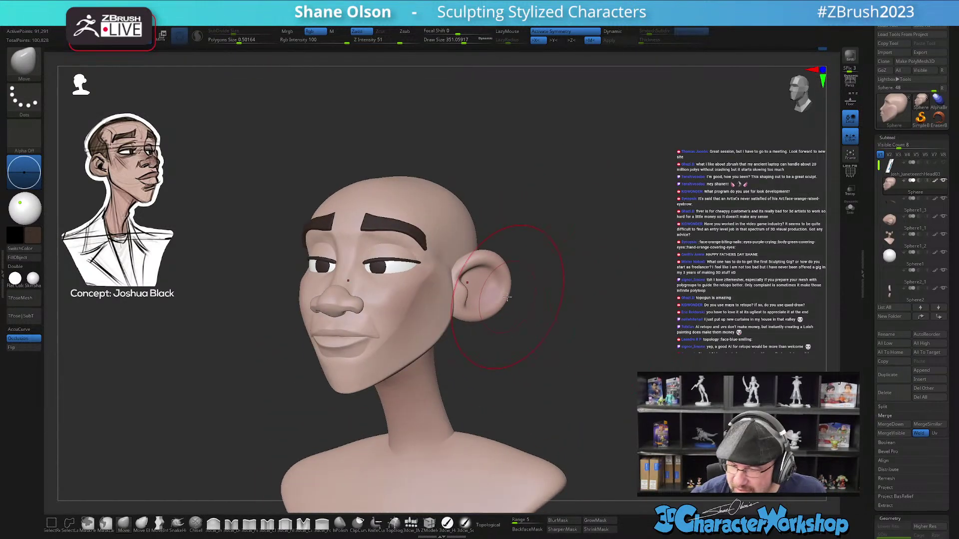
- Activate the subtool holding the ears, neck and bust, and mask all its polygroups except the ears
key(w)
alt+click(487, 289)
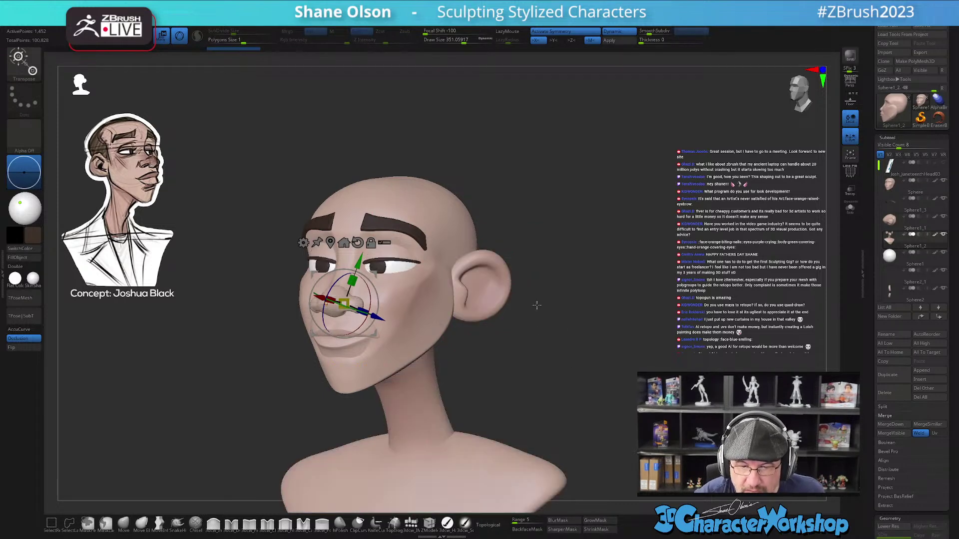
key(shift+f)
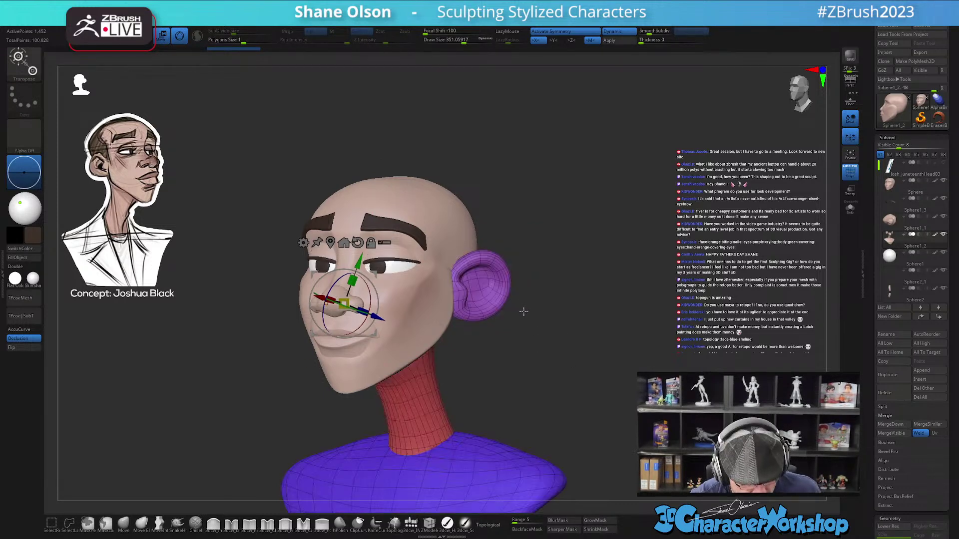
ctrl+click(496, 291)
- Place the transform gizmo at the base of the ear where it meets the side of the head
key(q)
mouse_move(528, 341)
mouse_down()
mouse_move(523, 321)
mouse_move(538, 299)
mouse_up()
key(w)
alt+drag(529, 260, 580, 302)
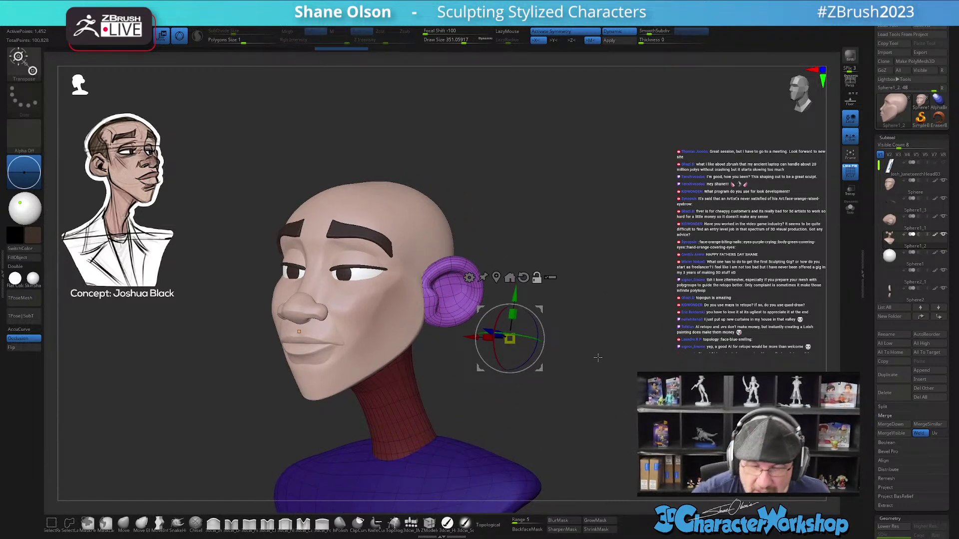
drag(542, 308, 541, 309)
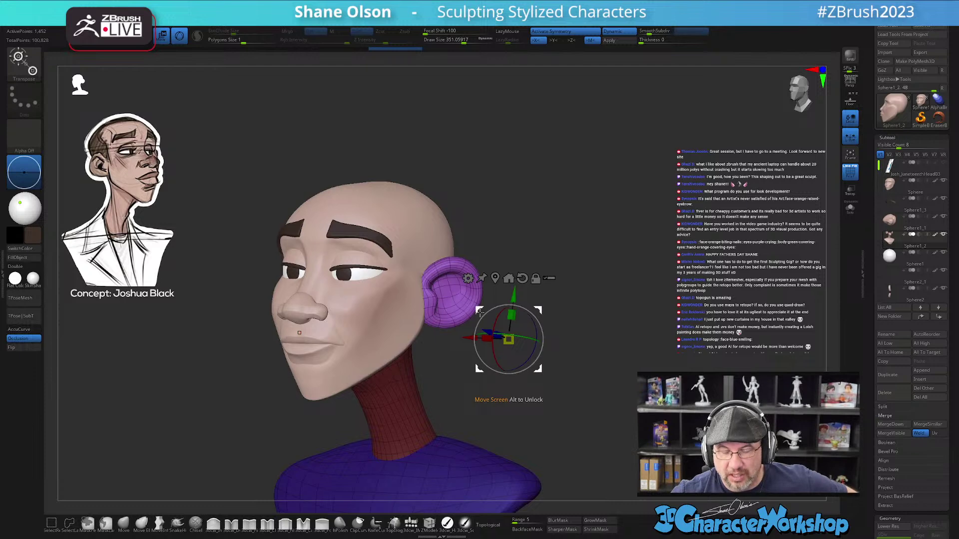
drag(575, 394, 576, 345)
drag(542, 296, 462, 255)
drag(570, 320, 523, 367)
alt+drag(516, 277, 518, 323)
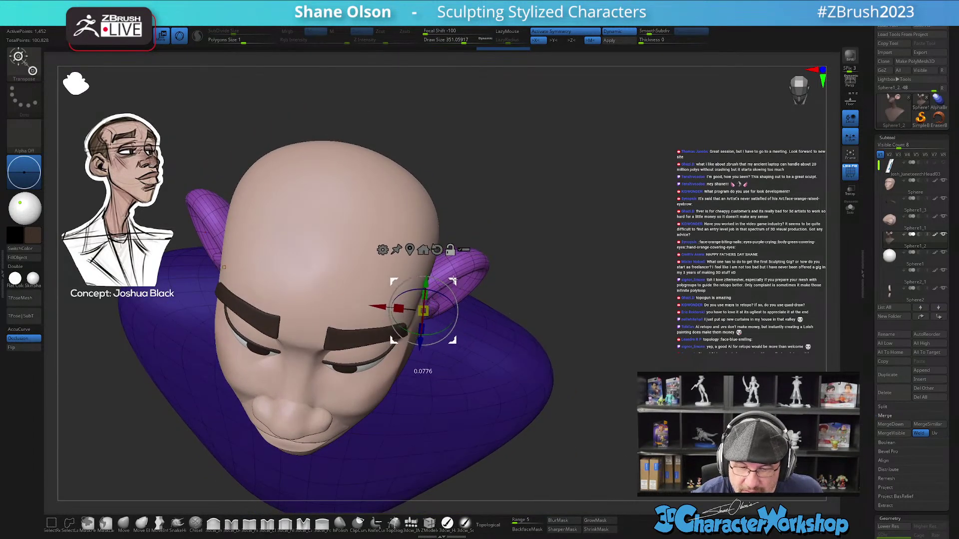
- Reposition and tilt the unmasked ears with the gizmo against the head, and return to sculpting with the wireframe hidden
drag(463, 345, 509, 301)
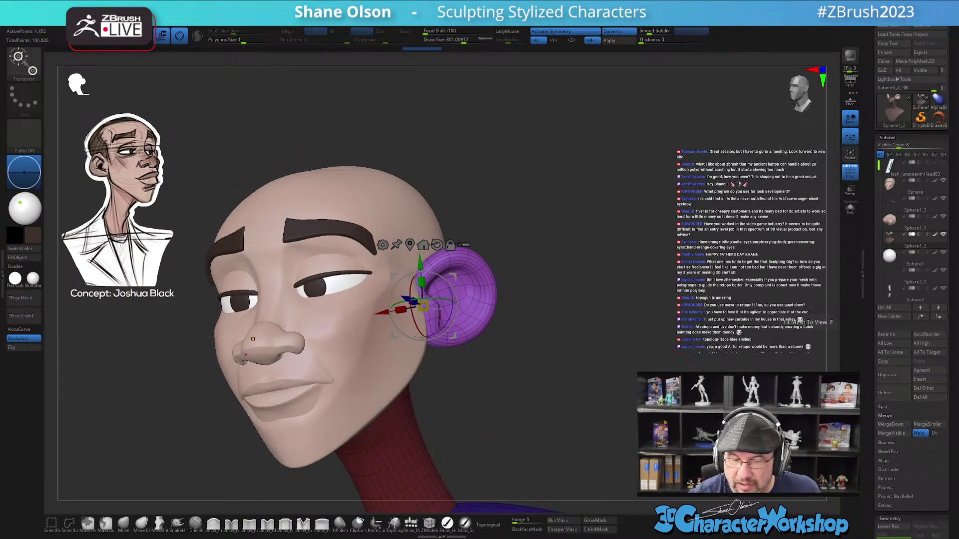
drag(524, 343, 487, 344)
drag(465, 274, 504, 375)
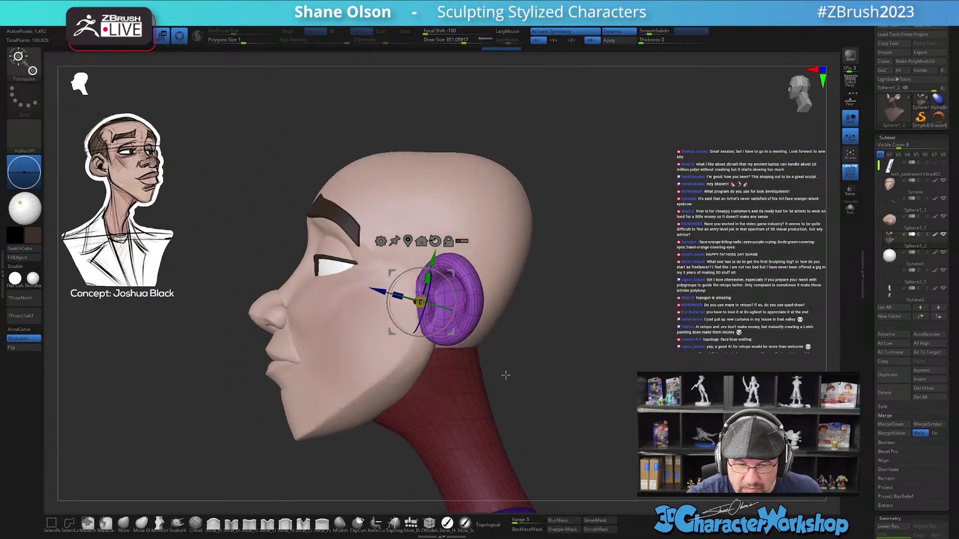
drag(452, 274, 450, 286)
drag(499, 337, 448, 280)
drag(505, 366, 550, 347)
key(q)
key(shift+f)
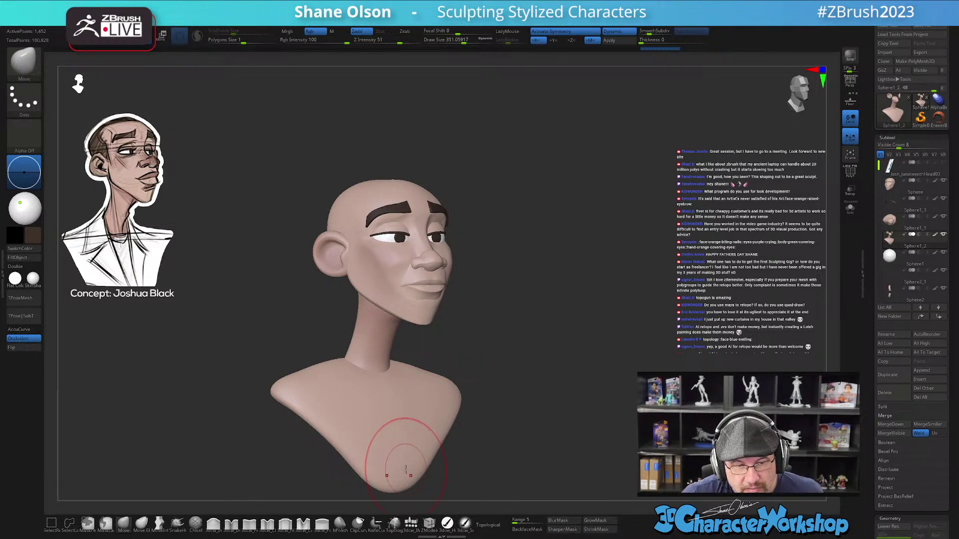
- Make the head the active subtool in profile view and choose the Move Infinite Depth brush
mouse_move(325, 270)
right_down()
mouse_move(377, 263)
mouse_move(382, 290)
right_up()
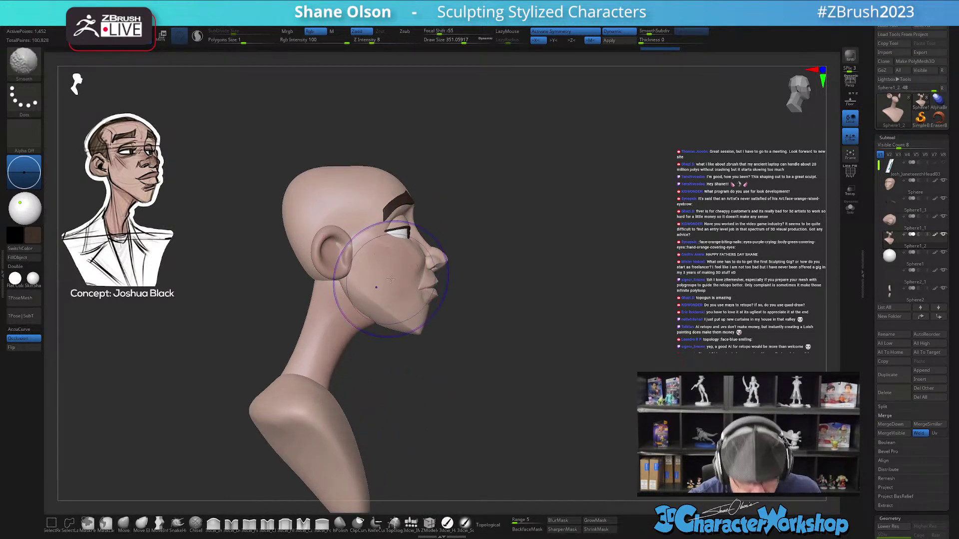
key(shift+f)
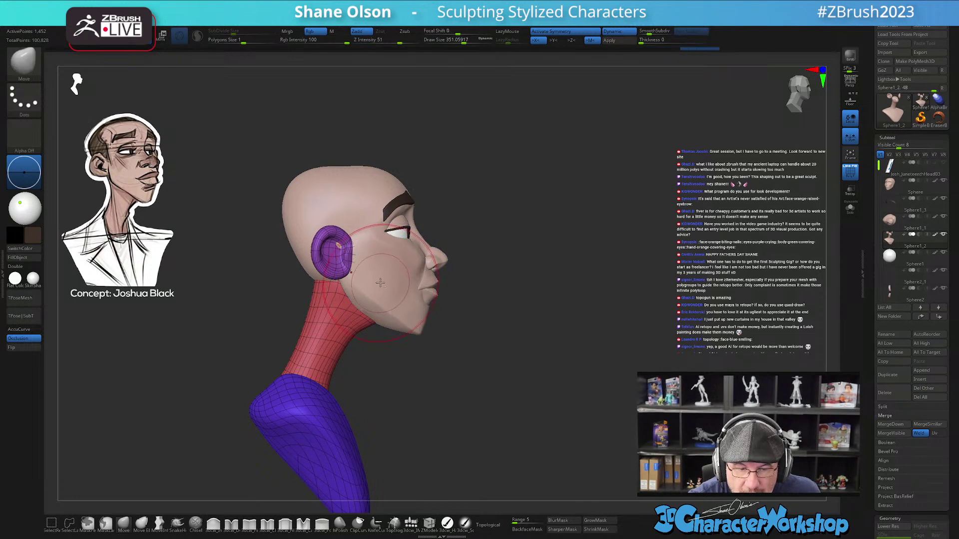
alt+click(384, 252)
key(shift+f)
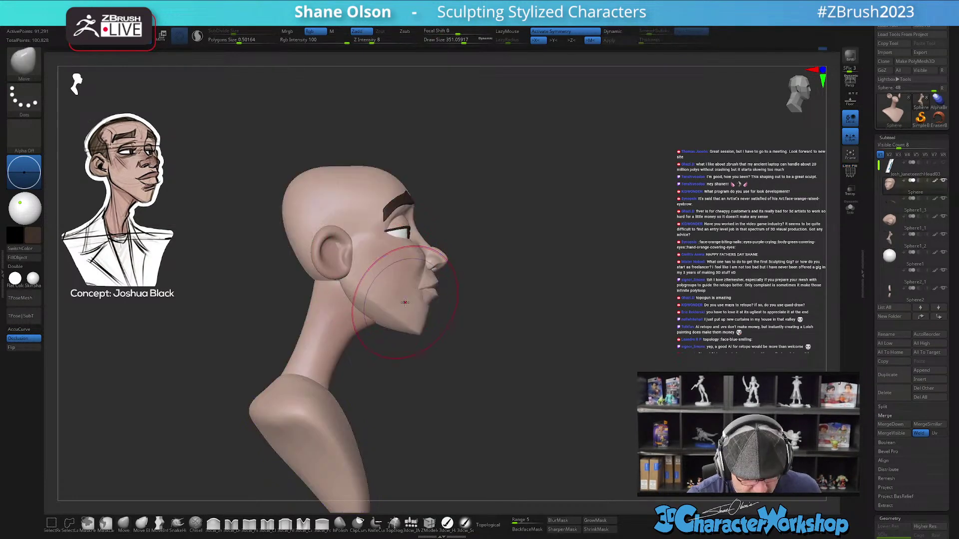
click(159, 523)
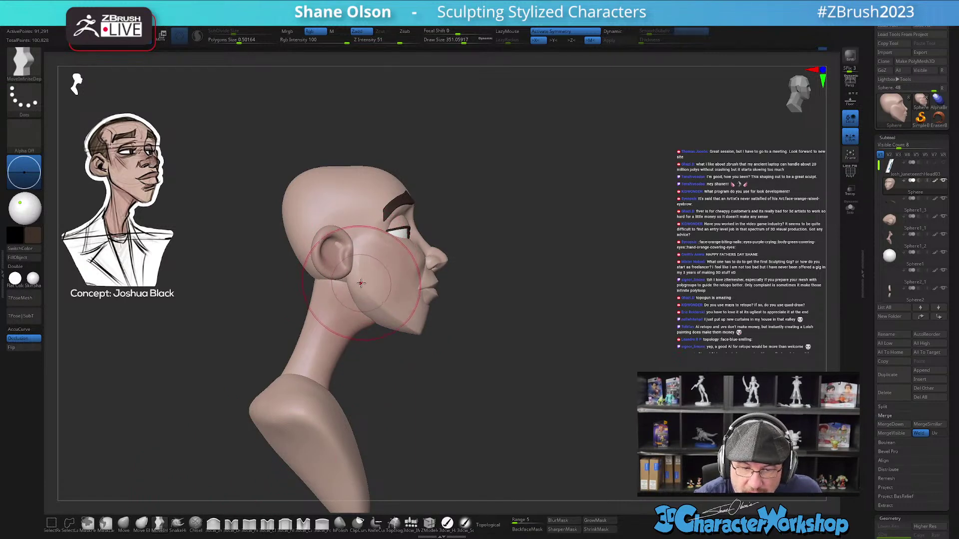
mouse_move(487, 362)
mouse_down()
mouse_move(456, 367)
mouse_move(471, 356)
mouse_up()
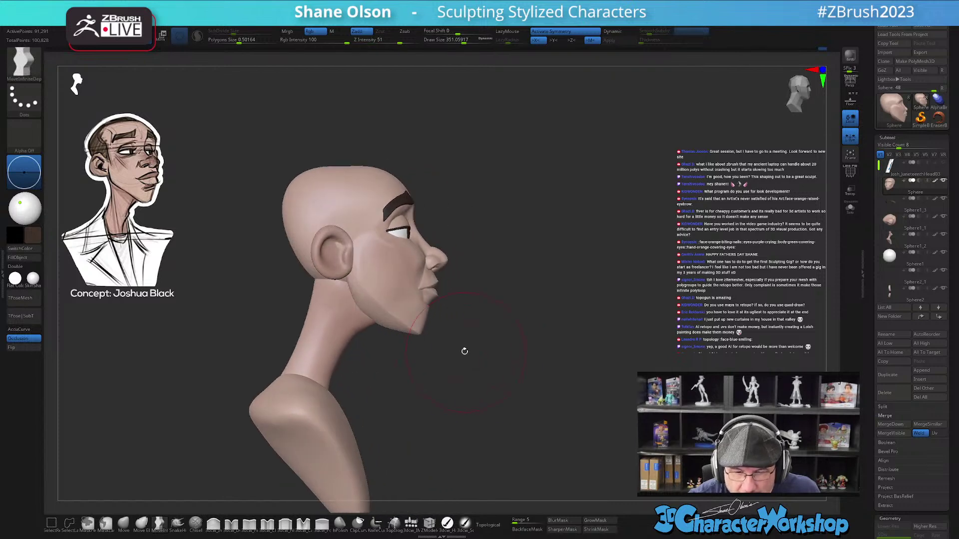
- Shift the ears slightly forward in profile with the Move Infinite Depth brush
alt+click(351, 255)
key(shift+f)
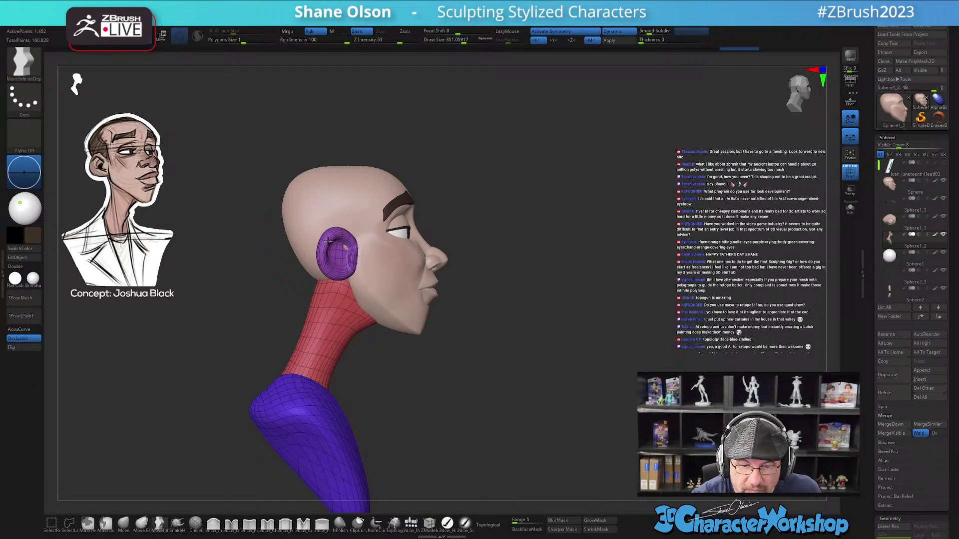
mouse_move(440, 328)
mouse_down()
mouse_move(426, 354)
mouse_move(382, 345)
mouse_up()
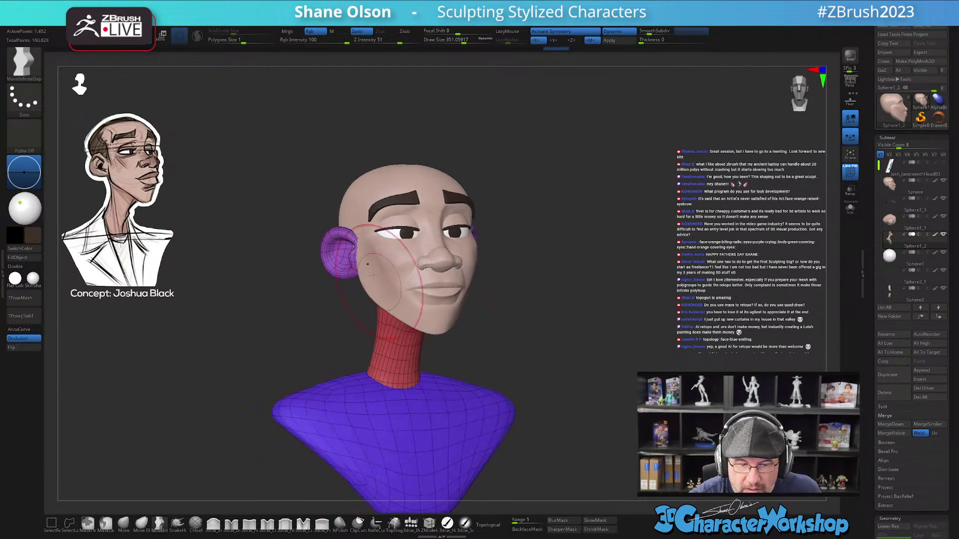
right_drag(355, 242, 459, 357)
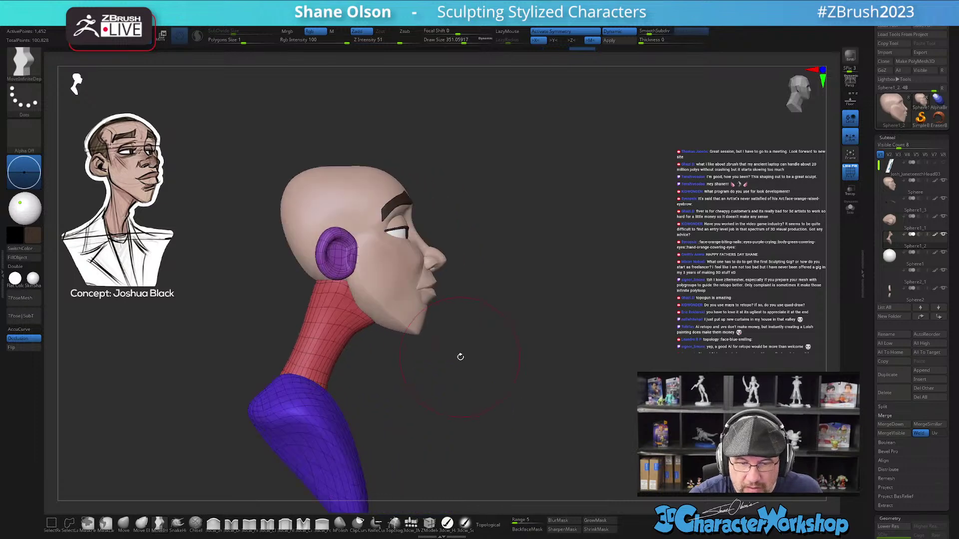
- Round the top and upper back of the skull in profile with Move Infinite Depth, setting the draw size to about 286
alt+click(334, 206)
drag(299, 186, 344, 172)
key(s)
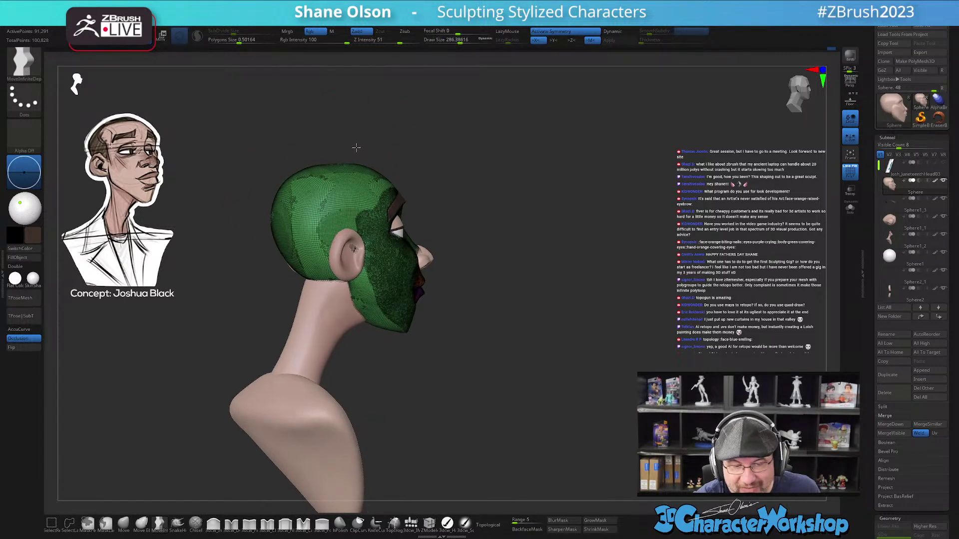
key(shift+f)
mouse_move(431, 219)
mouse_down()
mouse_move(462, 207)
mouse_move(430, 218)
mouse_up()
- Refine the crown, the sides and the back of the skull from several angles with the Move brush
click(123, 522)
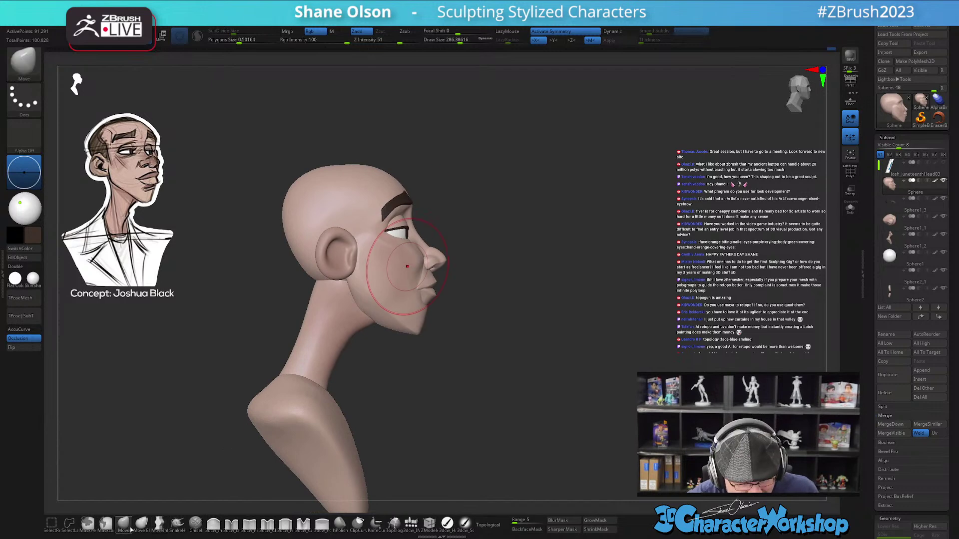
drag(518, 377, 484, 375)
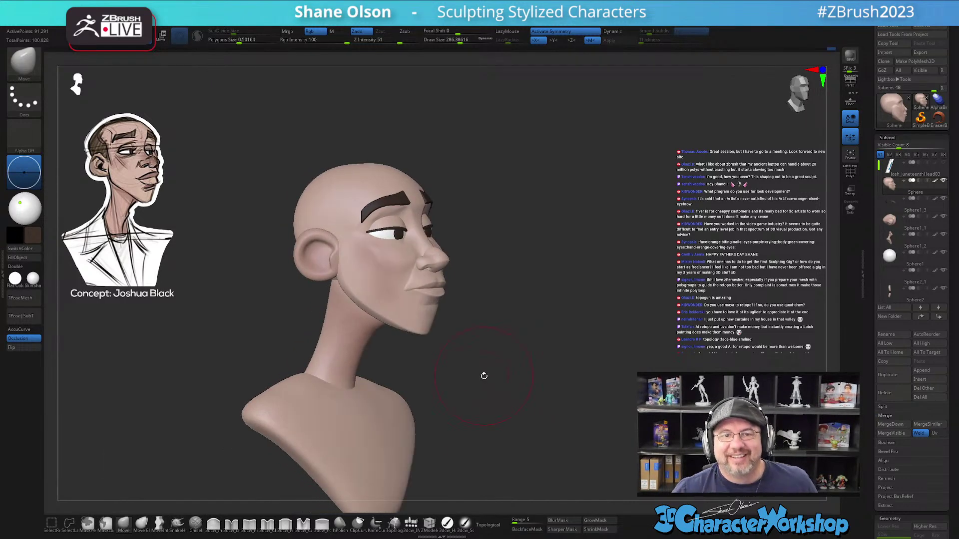
drag(483, 375, 498, 253)
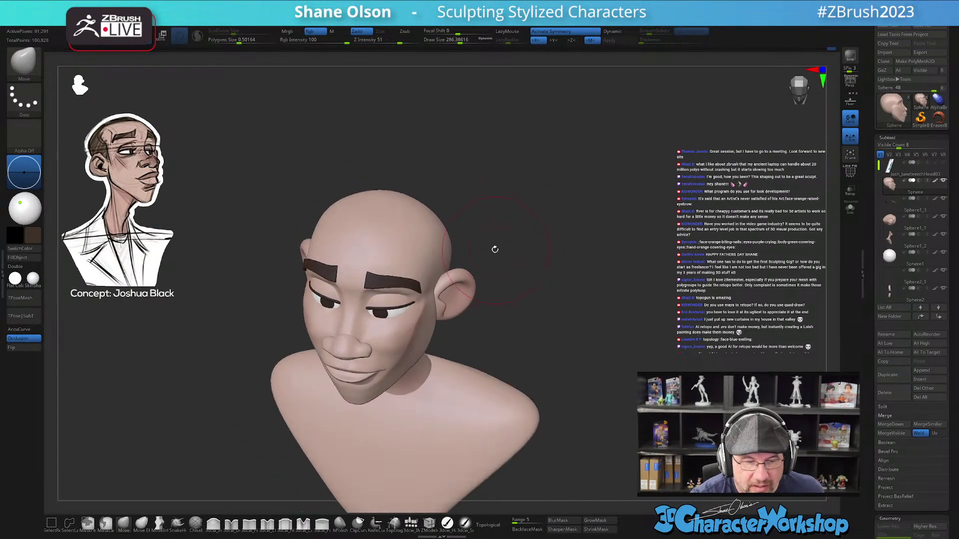
drag(435, 215, 463, 244)
drag(466, 178, 475, 143)
shift+drag(492, 219, 443, 205)
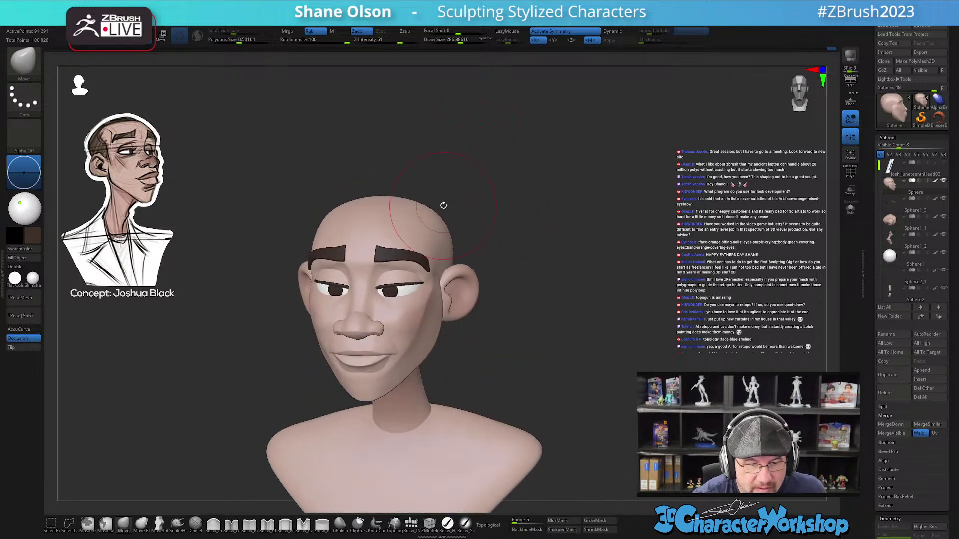
drag(559, 260, 495, 269)
drag(478, 228, 466, 216)
ctrl+right_drag(478, 225, 468, 277)
mouse_move(468, 278)
mouse_down()
mouse_move(474, 265)
mouse_move(466, 278)
mouse_up()
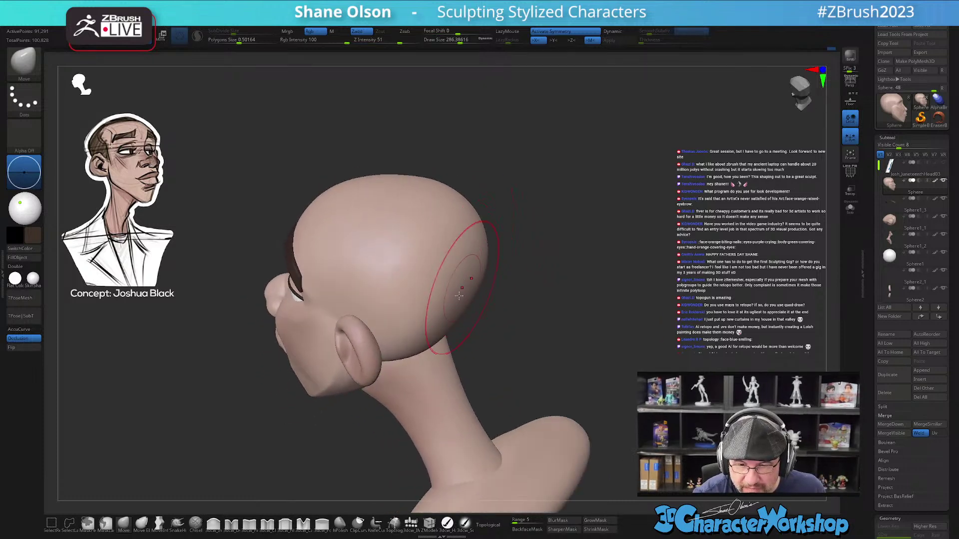
- Sharpen the upper back edge of the skull with the Pinch brush at a Z intensity of 10
click(249, 523)
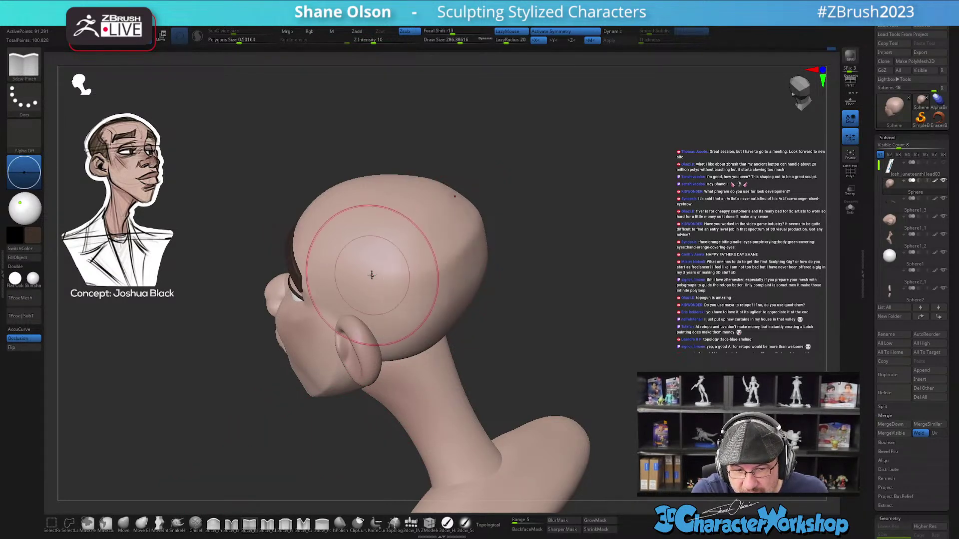
mouse_move(532, 343)
mouse_down()
mouse_move(548, 302)
mouse_move(537, 320)
mouse_move(458, 235)
mouse_up()
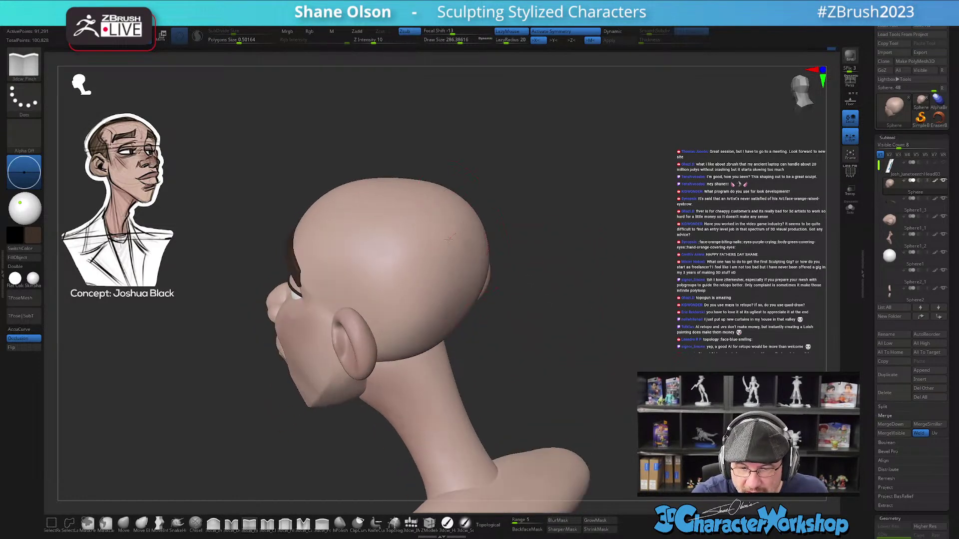
mouse_move(535, 338)
mouse_down()
mouse_move(546, 325)
mouse_move(525, 336)
mouse_up()
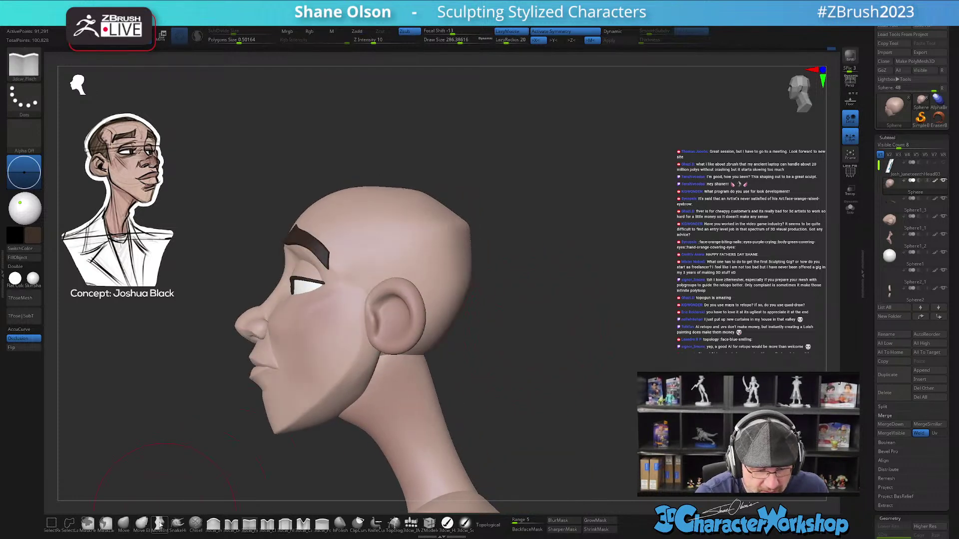
- Pull the upper back corner of the skull outward with the Move Infinite Depth brush
click(159, 522)
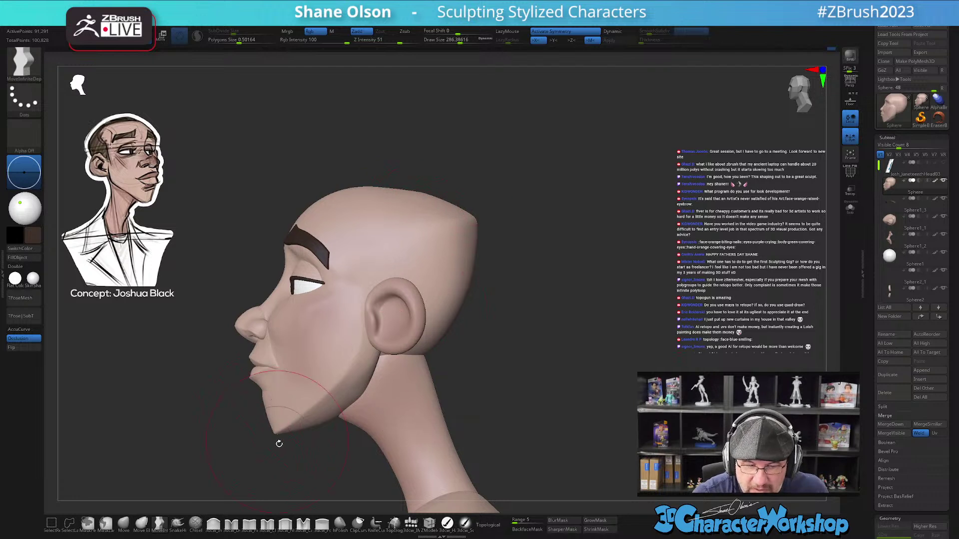
mouse_move(469, 204)
mouse_down()
mouse_move(496, 239)
mouse_move(481, 231)
mouse_up()
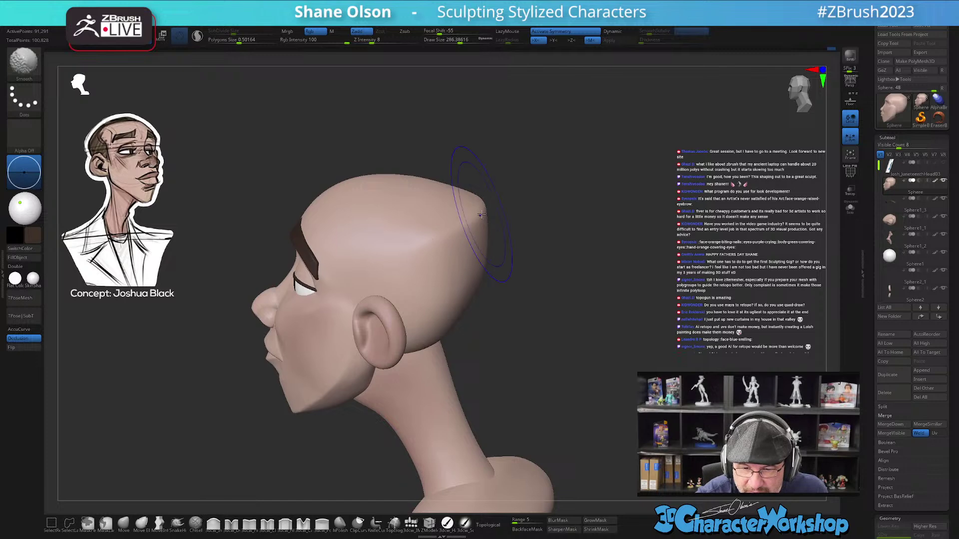
key(shift+f)
key(shift+f)
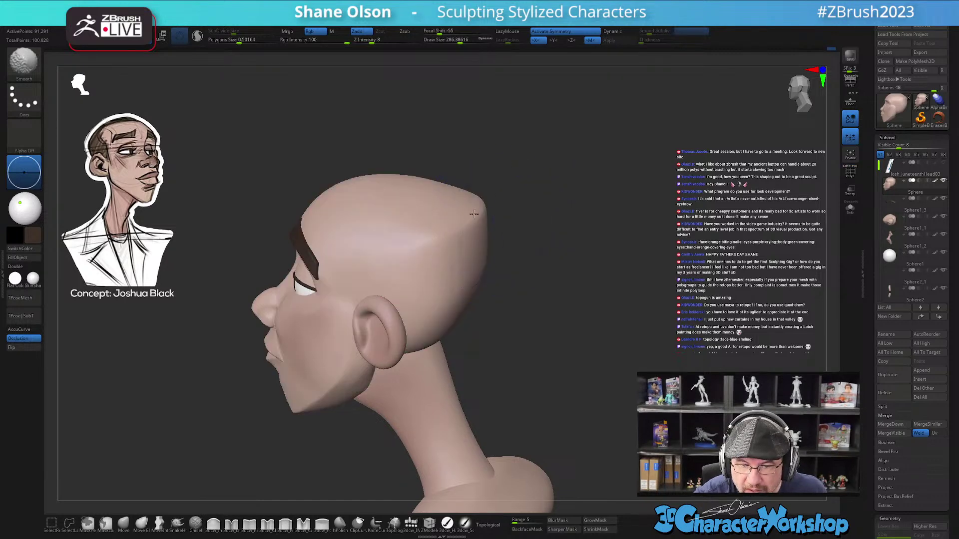
drag(501, 271, 510, 337)
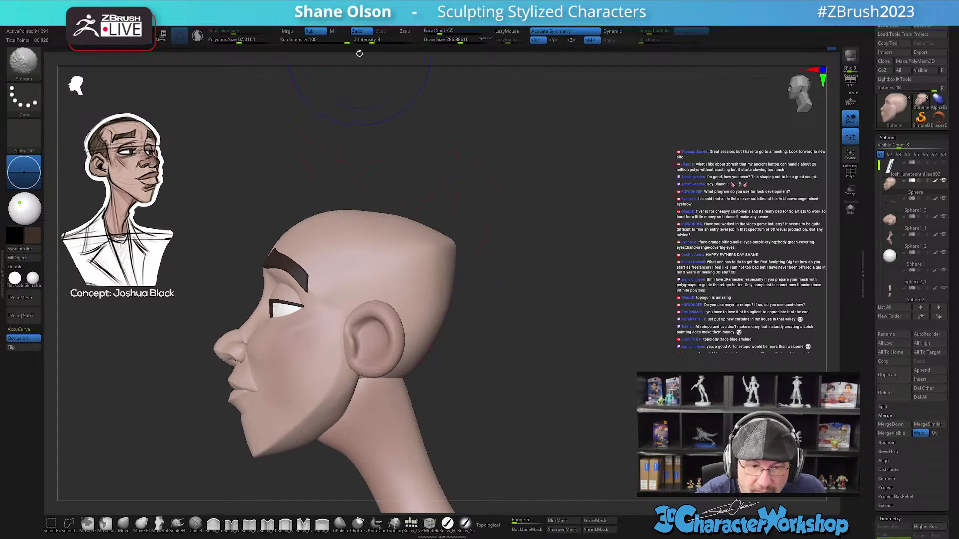
- Raise the Smooth brush's Z intensity to 41 and smooth the side and back of the skull
shift+click(378, 40)
right_drag(503, 227, 456, 232)
key(shift)
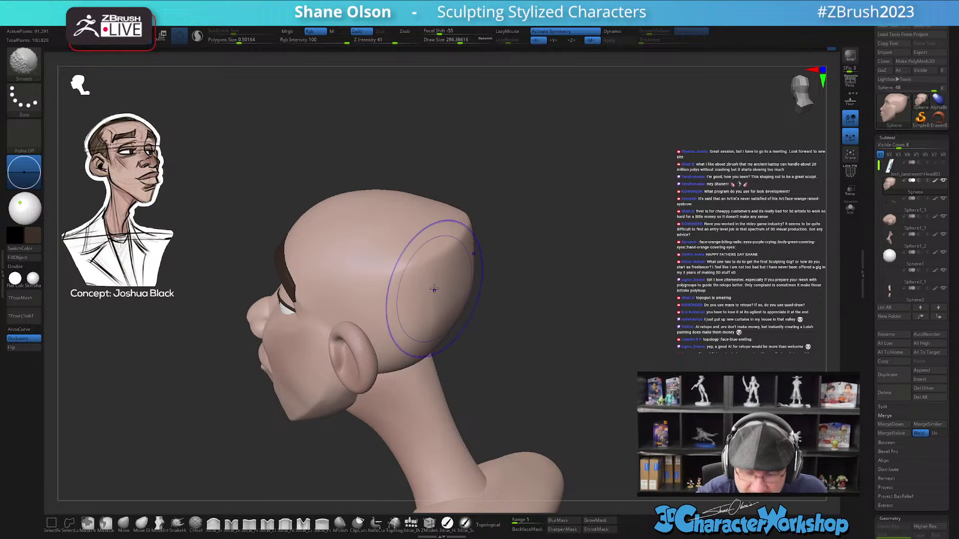
key(shift+f)
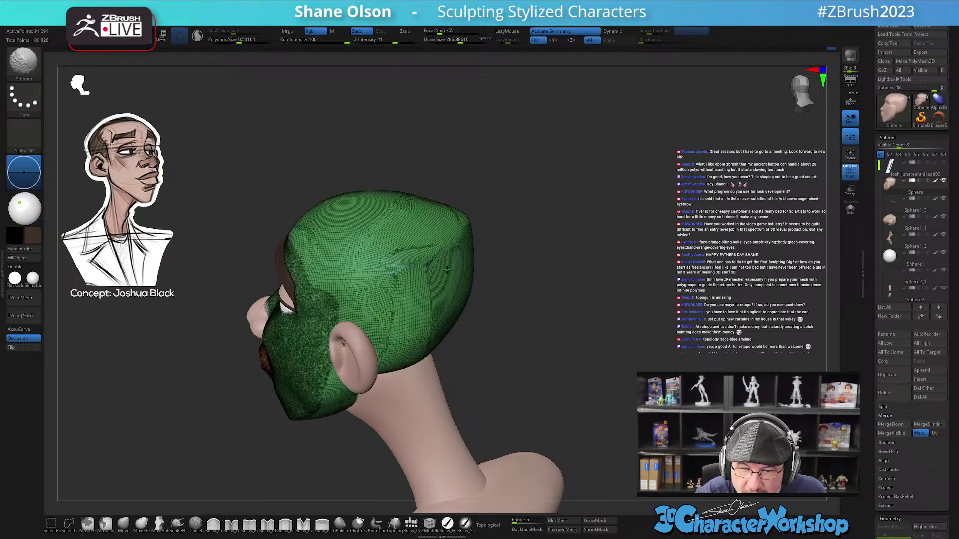
right_drag(434, 271, 450, 256)
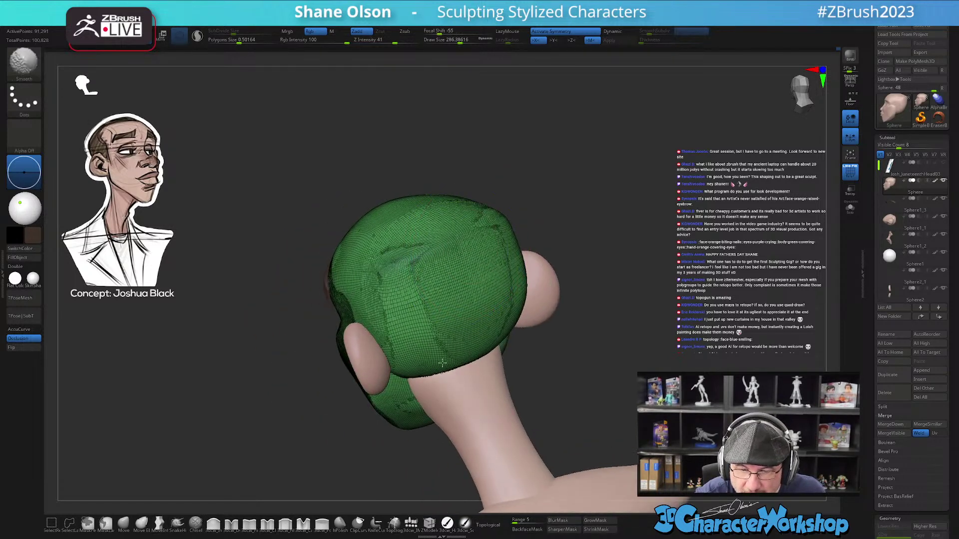
mouse_move(548, 328)
right_down()
mouse_move(567, 327)
mouse_move(551, 352)
right_up()
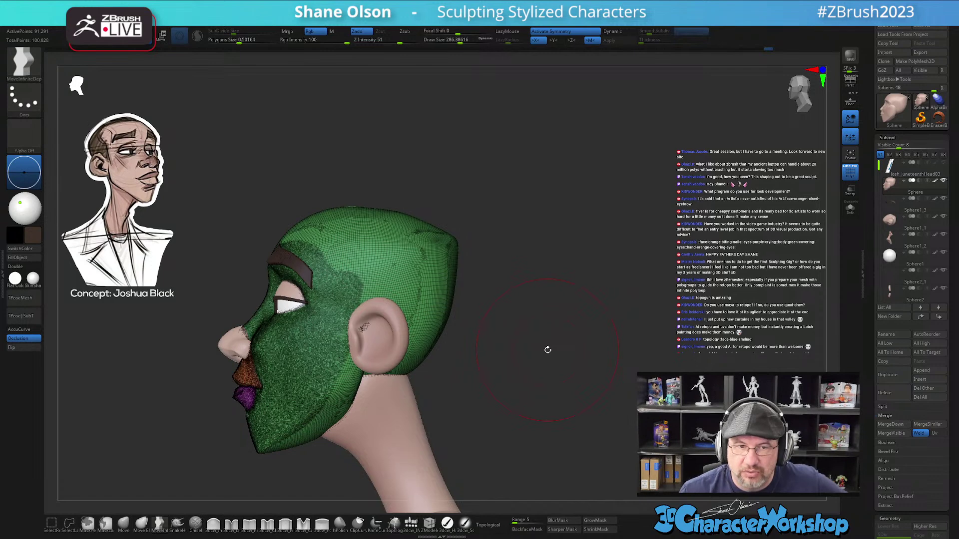
key(shift)
key(shift)
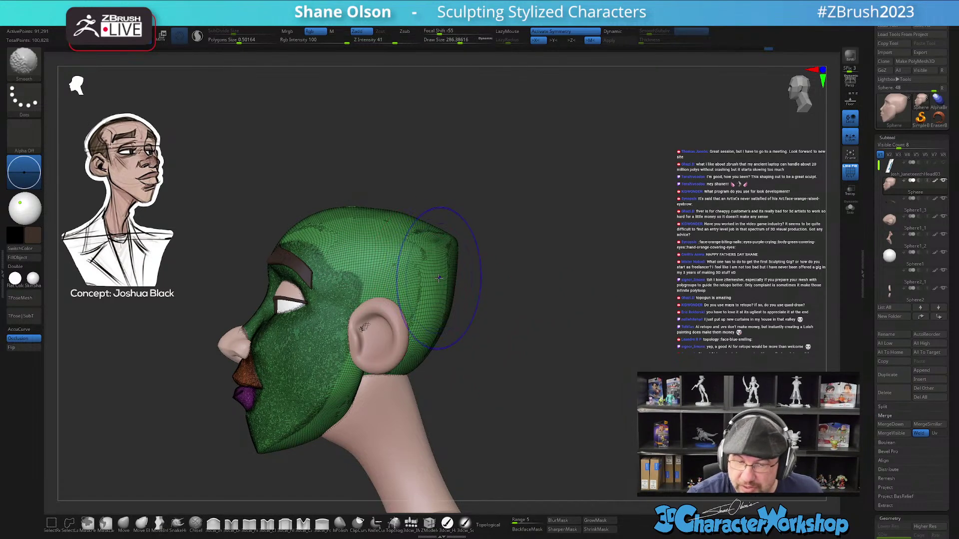
shift+drag(441, 274, 440, 252)
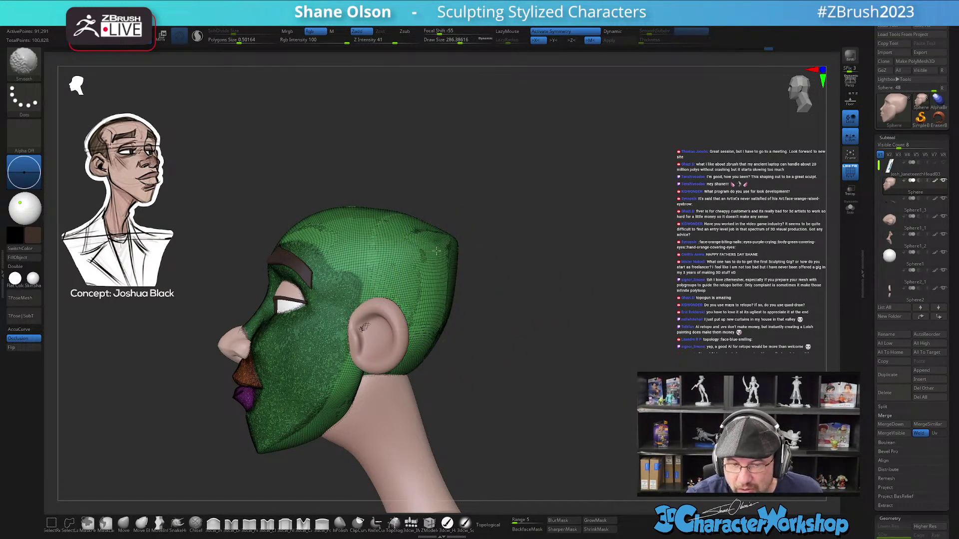
- Turn off the polygroup wireframe and smooth the top of the skull in profile
right_drag(440, 252, 444, 240)
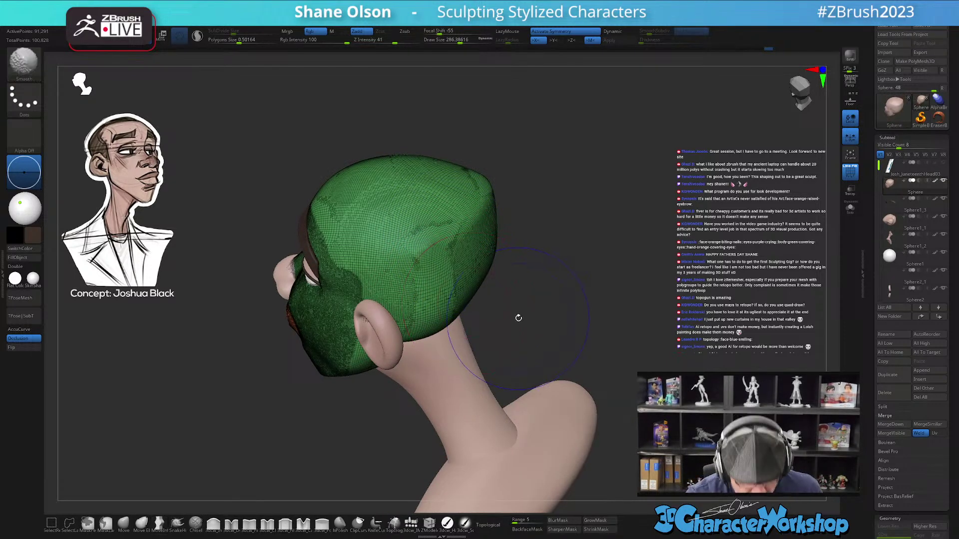
key(shift+f)
shift+drag(516, 317, 525, 286)
ctrl+right_drag(525, 285, 505, 303)
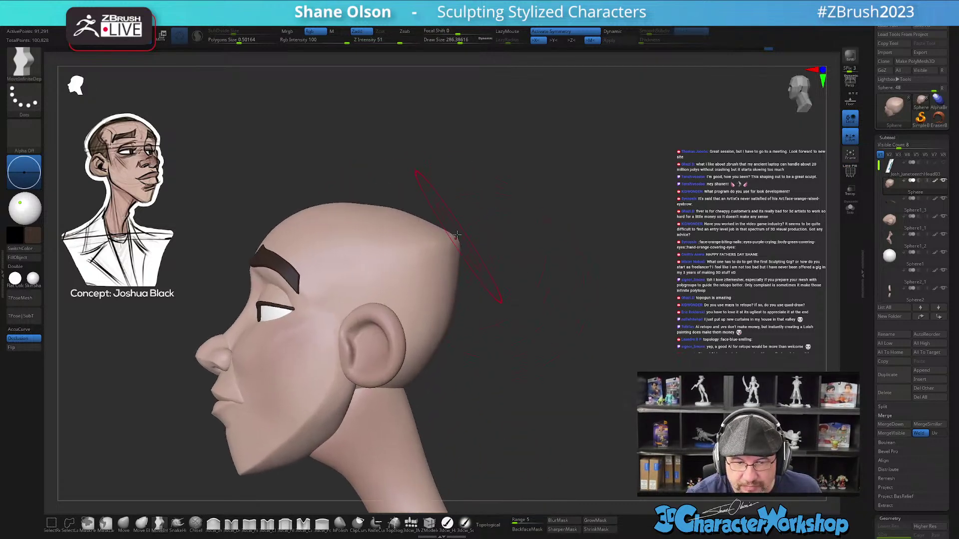
shift+drag(381, 220, 349, 213)
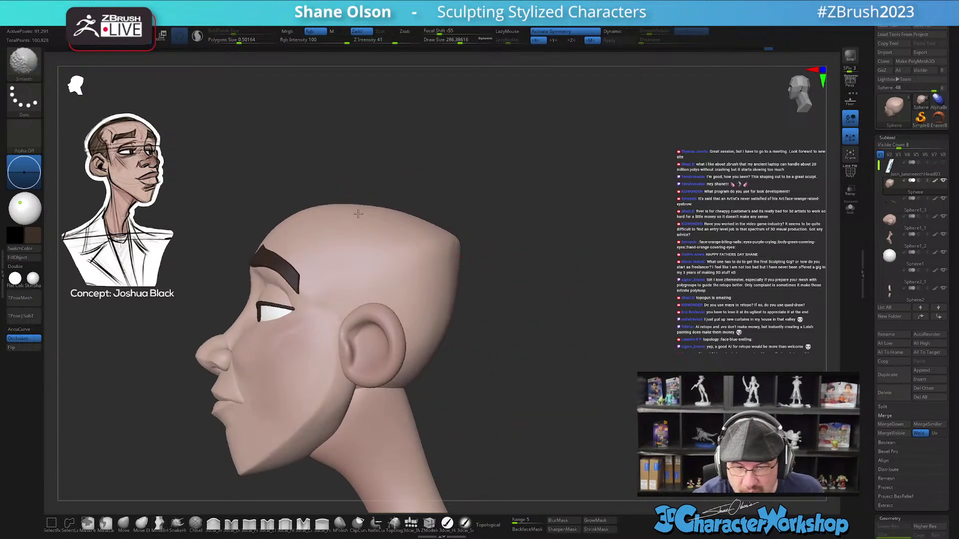
mouse_move(388, 199)
mouse_down()
mouse_move(455, 206)
mouse_move(467, 237)
mouse_move(449, 260)
mouse_move(473, 232)
mouse_up()
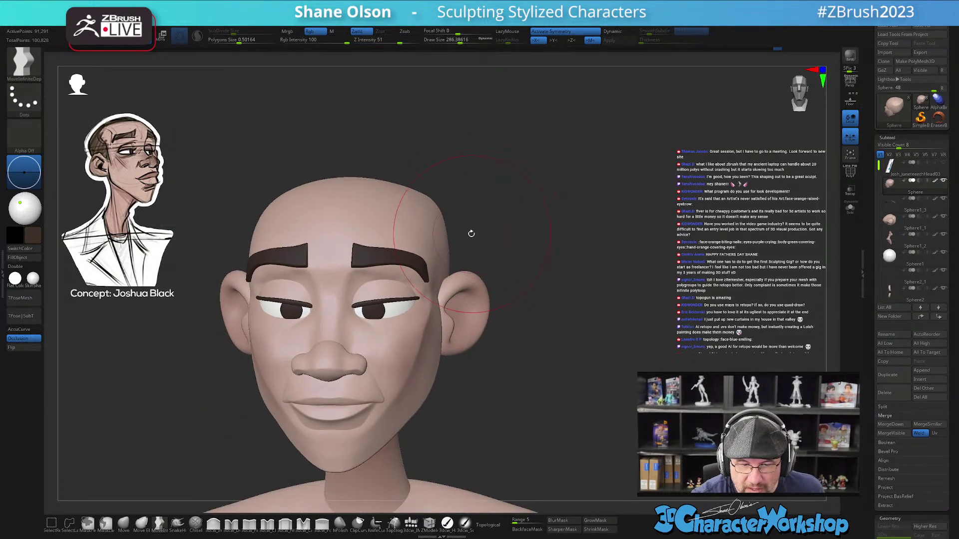
key(s)
drag(520, 339, 514, 339)
drag(514, 339, 519, 338)
mouse_move(521, 340)
mouse_down()
mouse_move(532, 335)
mouse_move(521, 336)
mouse_up()
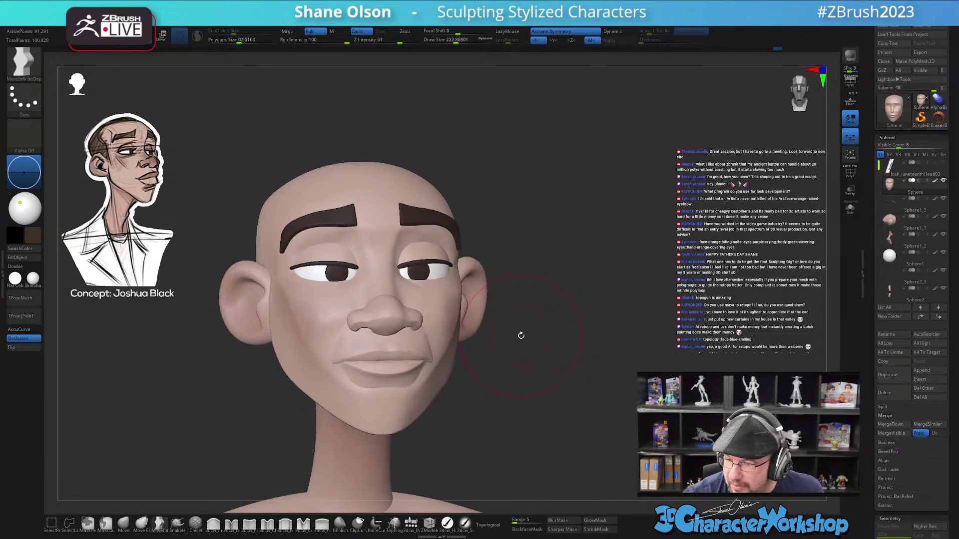
key(s)
drag(608, 349, 601, 350)
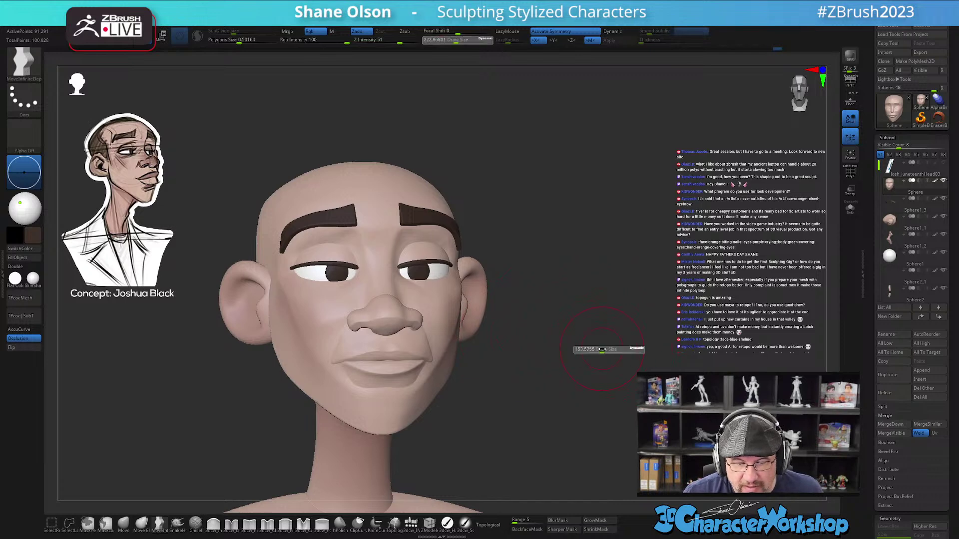
drag(608, 302, 587, 296)
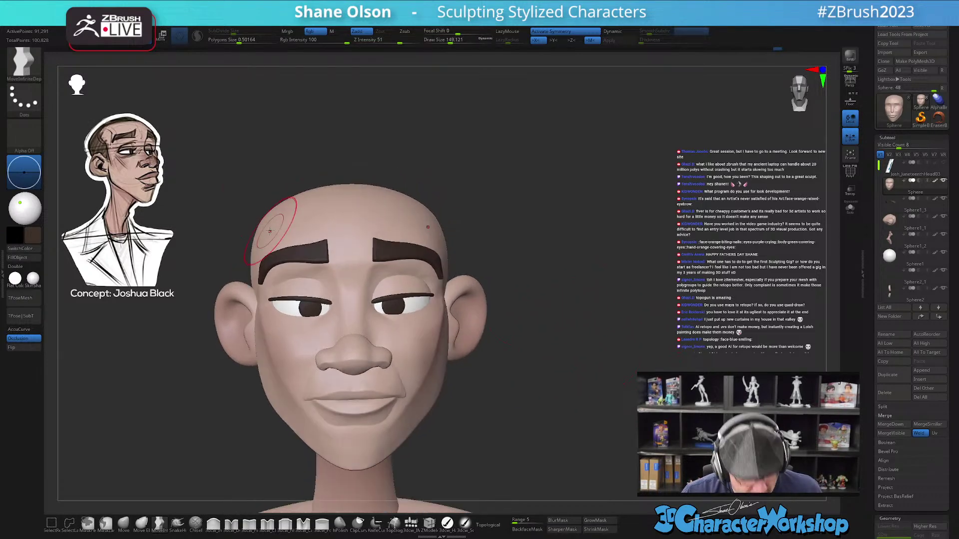
- Sample a skin tone from the concept art and fill the eyelids with that color
key(shift+z)
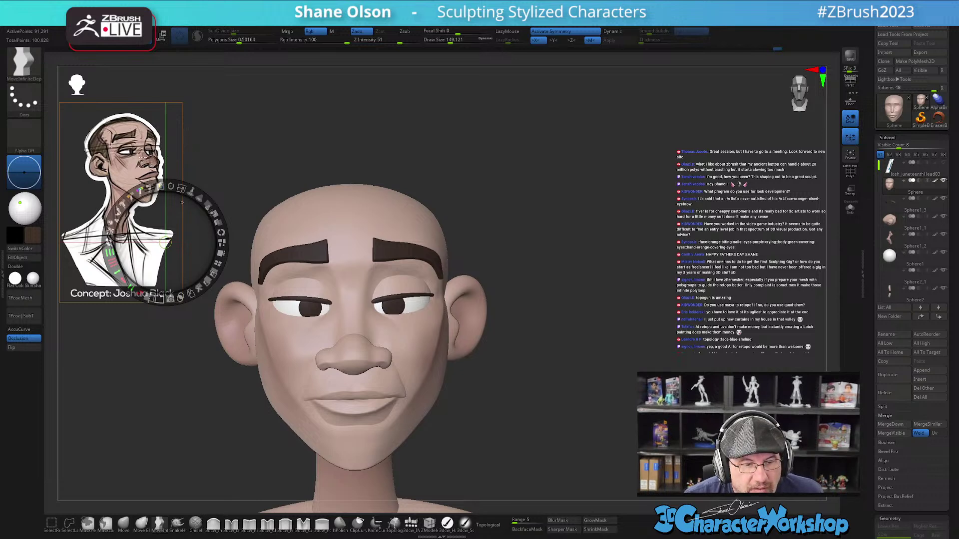
key(z)
alt+click(397, 291)
click(448, 523)
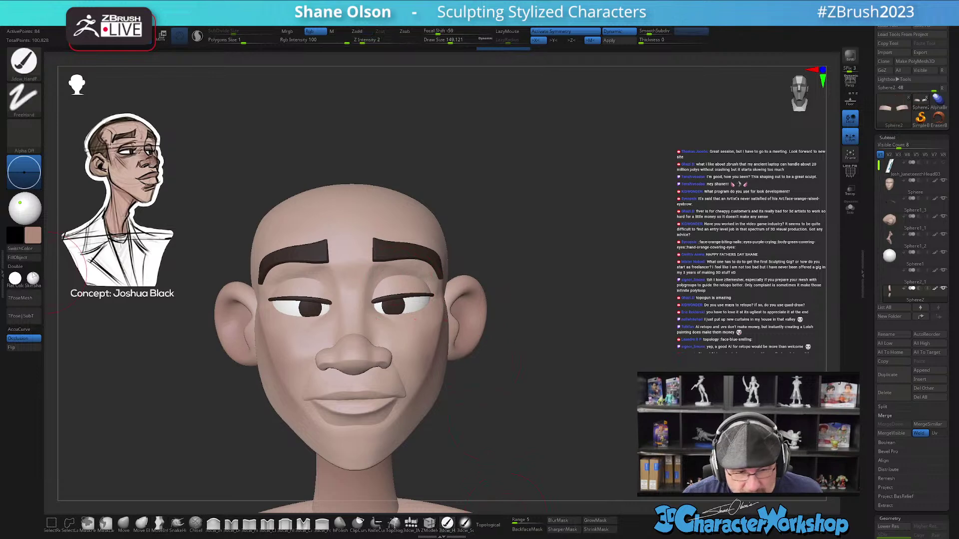
click(24, 258)
drag(549, 396, 547, 344)
- Select the head mesh and softly paint the sampled tone around the eye sockets with the 3dcw_SoftP brush at RGB intensity 20
alt+click(375, 261)
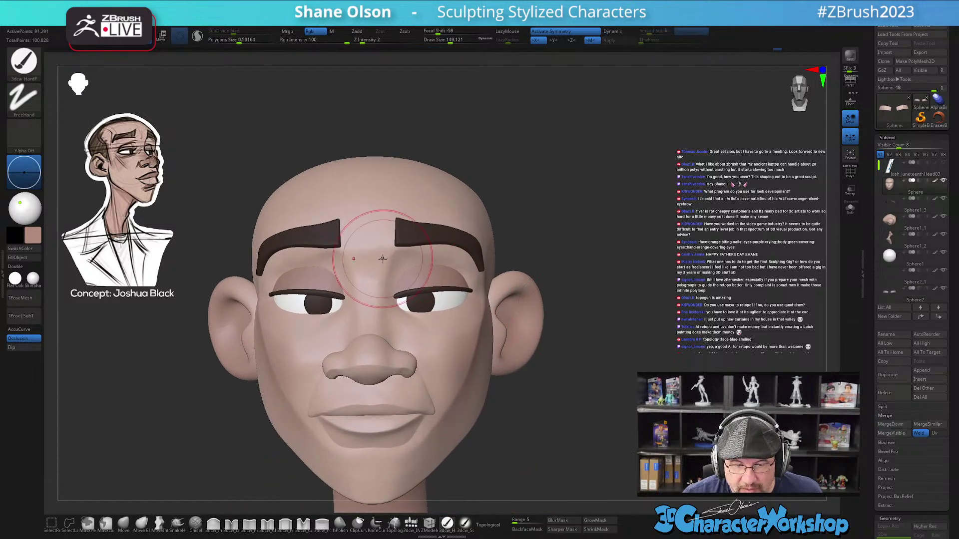
key(shift+f)
mouse_move(608, 238)
mouse_down()
mouse_move(595, 240)
mouse_move(612, 242)
mouse_up()
key(shift+f)
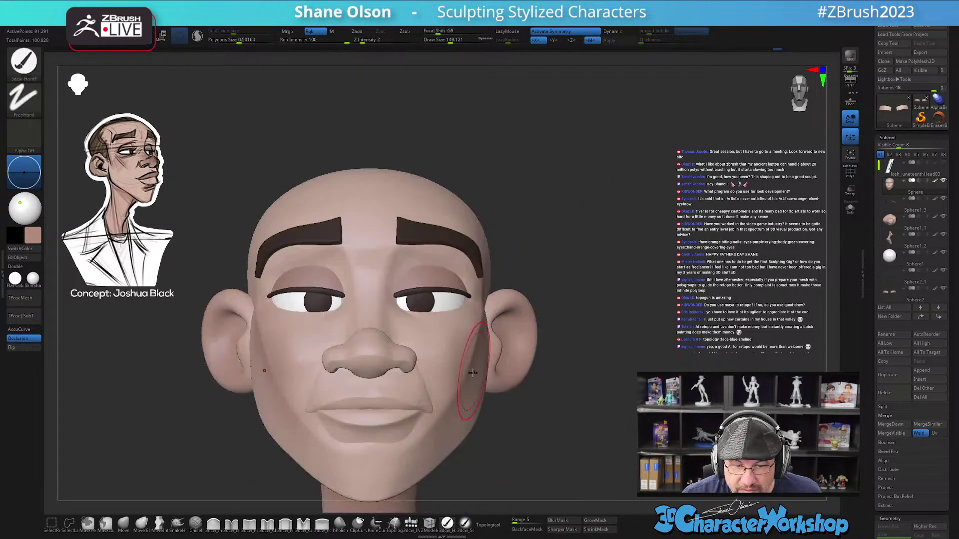
click(465, 525)
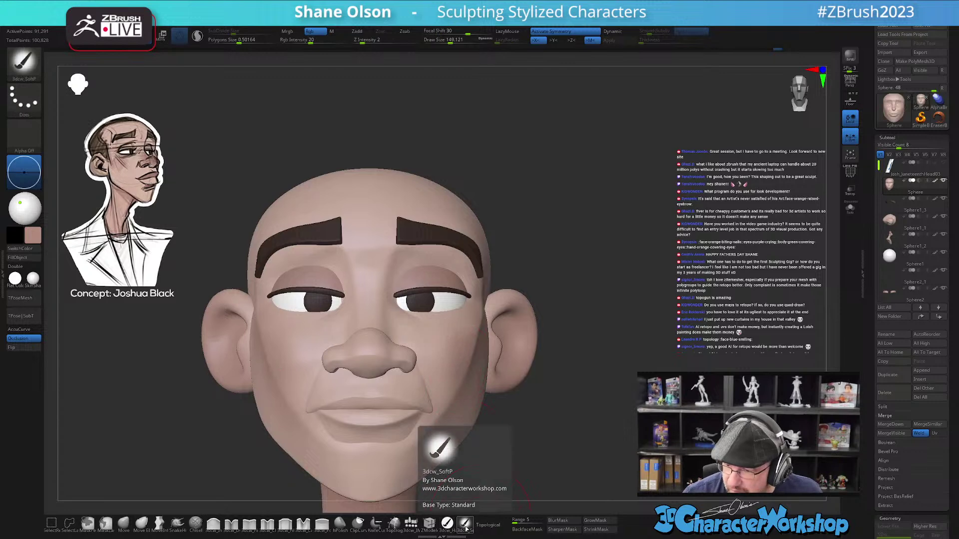
key(s)
drag(578, 421, 541, 398)
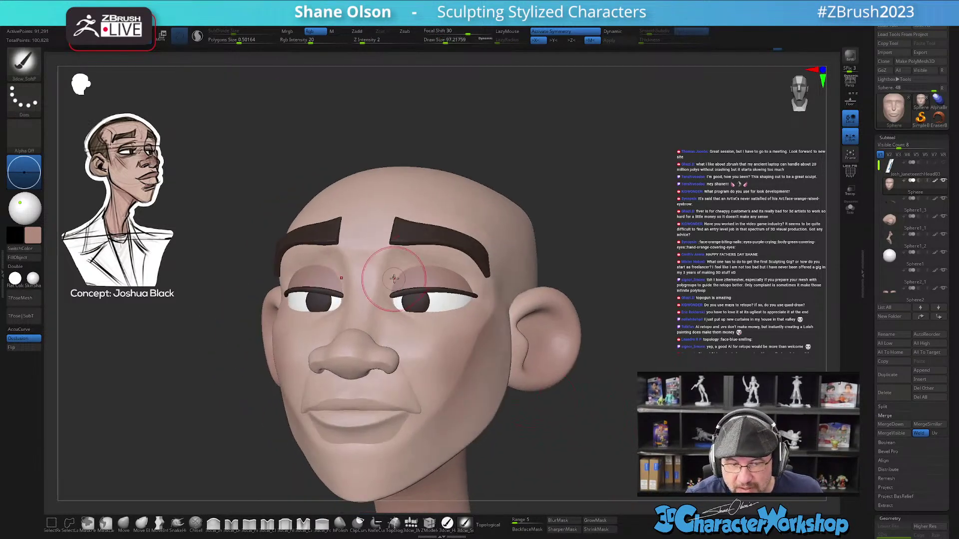
mouse_move(396, 269)
mouse_down()
mouse_move(432, 260)
mouse_move(385, 318)
mouse_up()
mouse_move(579, 394)
mouse_down()
mouse_move(475, 352)
mouse_move(582, 352)
mouse_up()
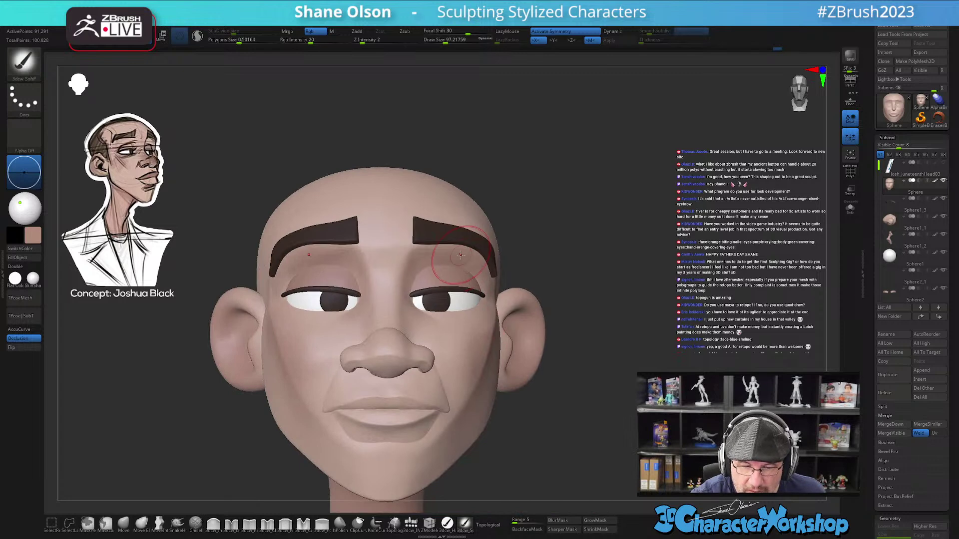
mouse_move(564, 386)
mouse_down()
mouse_move(591, 400)
mouse_move(586, 391)
mouse_up()
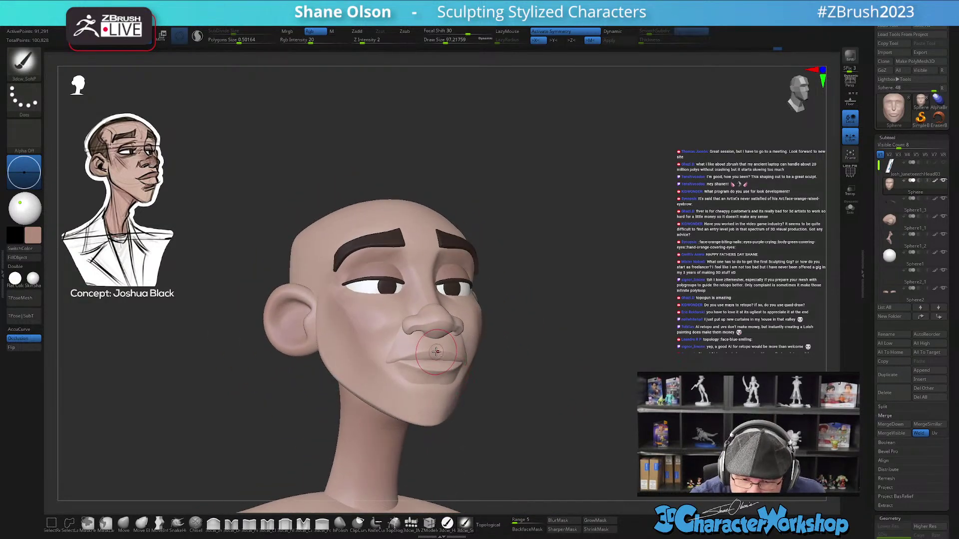
- Isolate the upper lip polygroup and softly paint the underside of the lip with a smaller 3dcw_SoftP brush
key(shift+f)
mouse_move(509, 368)
mouse_down()
mouse_move(545, 394)
mouse_move(536, 442)
mouse_move(438, 391)
mouse_up()
ctrl+shift+click(381, 366)
mouse_move(394, 325)
alt+mouse_down()
mouse_move(387, 401)
mouse_move(381, 391)
alt+mouse_up()
key(s)
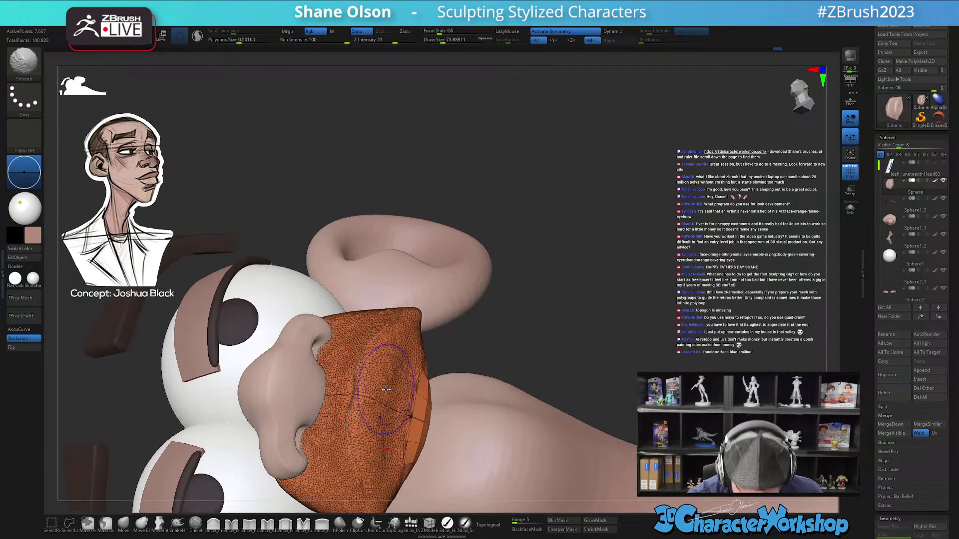
key(shift+f)
alt+right_drag(385, 422, 388, 379)
key(s)
drag(387, 391, 380, 392)
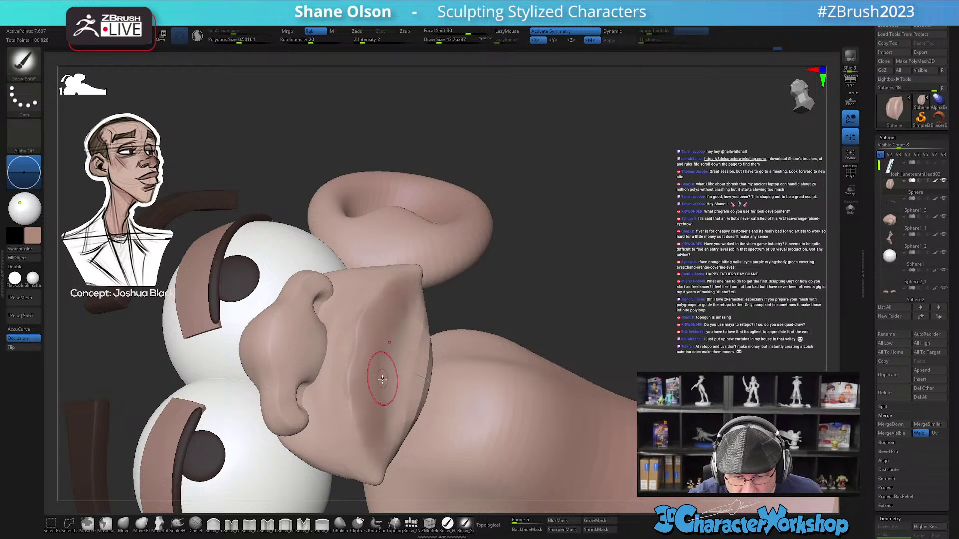
drag(385, 380, 383, 406)
- Paint a crisp color edge along the rim of the isolated upper lip with a small hard paint brush
key(s)
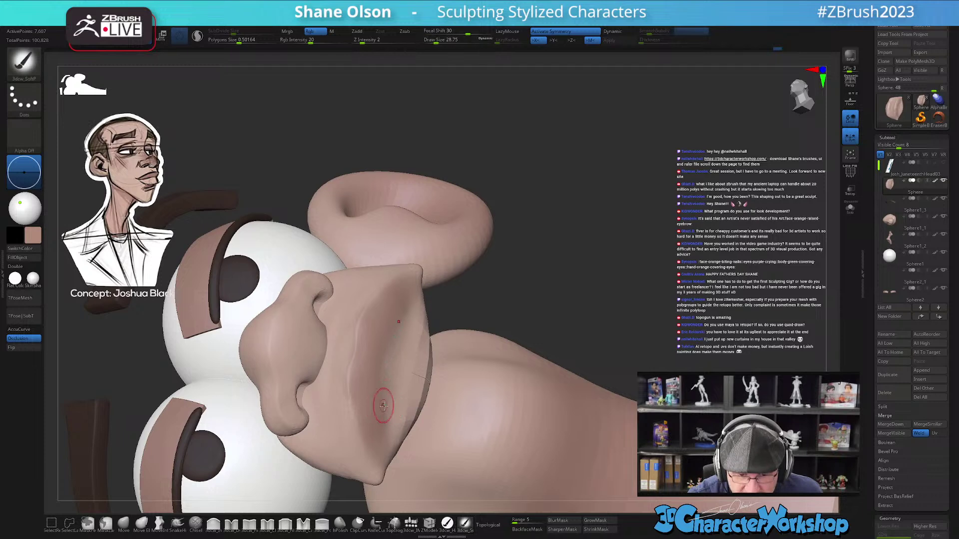
click(447, 524)
key(s)
drag(374, 372, 369, 373)
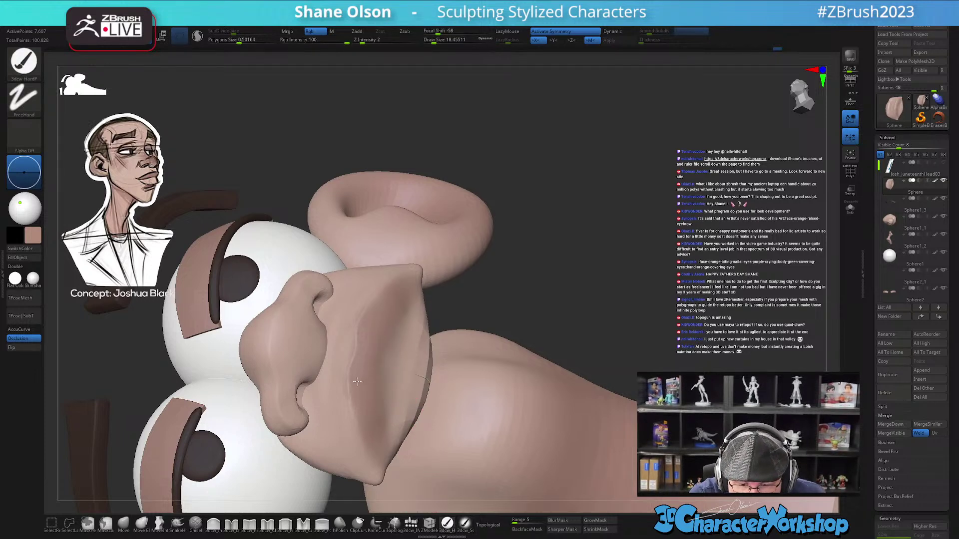
mouse_move(365, 421)
mouse_down()
mouse_move(382, 460)
mouse_move(387, 344)
mouse_up()
right_drag(386, 363, 368, 392)
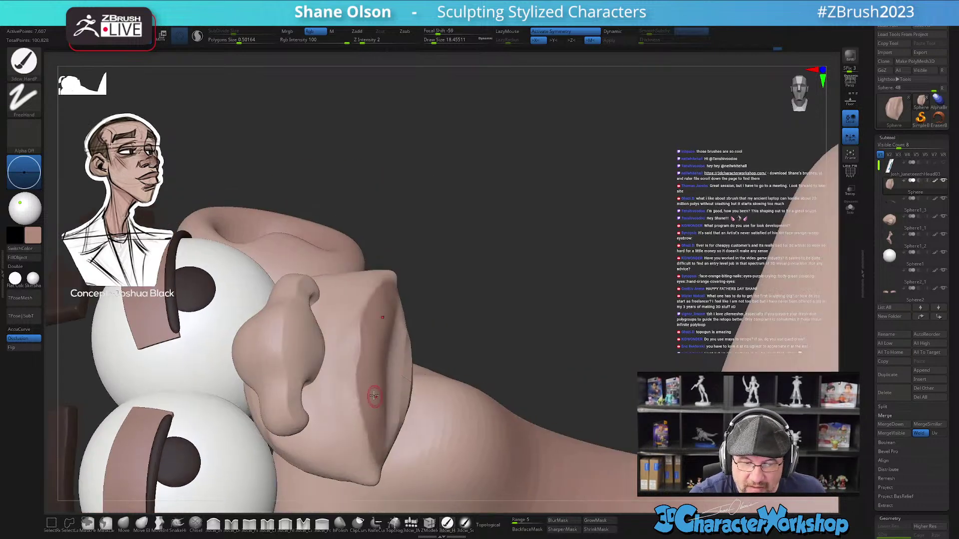
- Sharpen the isolated upper lip's rim toward the mouth corner with the Pinch brush and unhide the whole head
click(247, 527)
key(s)
drag(364, 393, 362, 387)
key(s)
drag(366, 434, 381, 486)
key(ctrl+z)
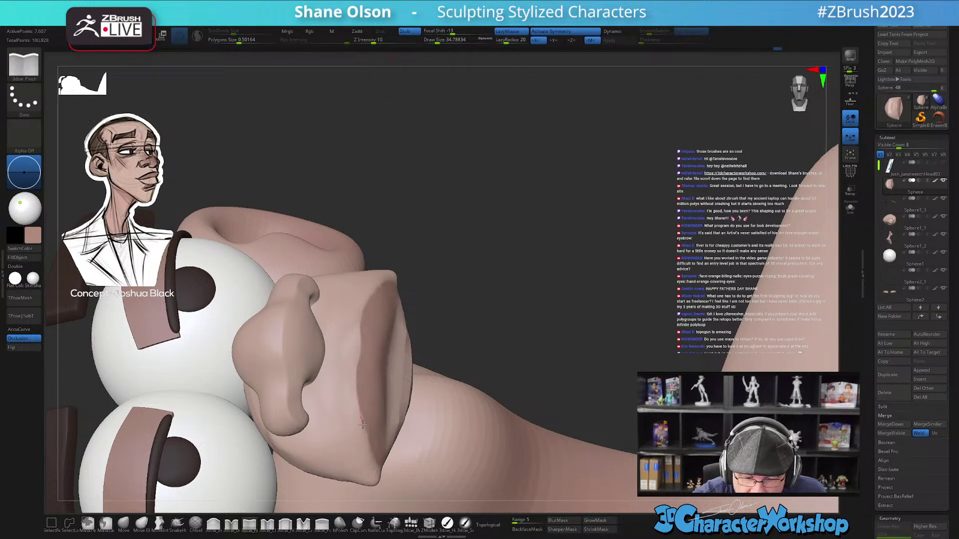
drag(377, 475, 369, 441)
ctrl+shift+click(501, 347)
mouse_move(523, 295)
alt+mouse_down()
mouse_move(522, 280)
mouse_move(504, 269)
mouse_move(419, 438)
mouse_move(617, 364)
mouse_move(593, 398)
mouse_move(607, 381)
mouse_move(606, 391)
mouse_move(581, 395)
alt+mouse_up()
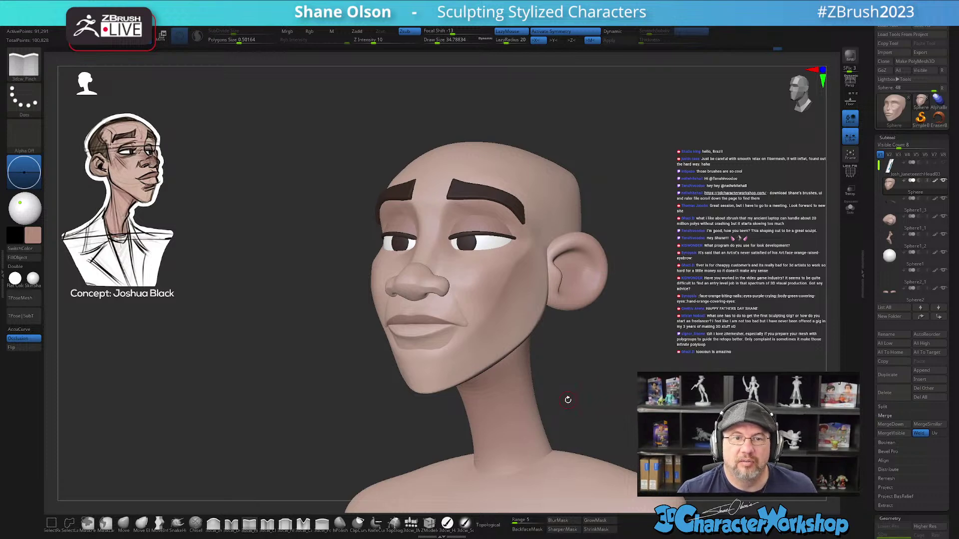
- Enlarge the Pinch brush and tighten the crease at the corner of the mouth
alt+drag(603, 319, 582, 387)
drag(488, 358, 486, 346)
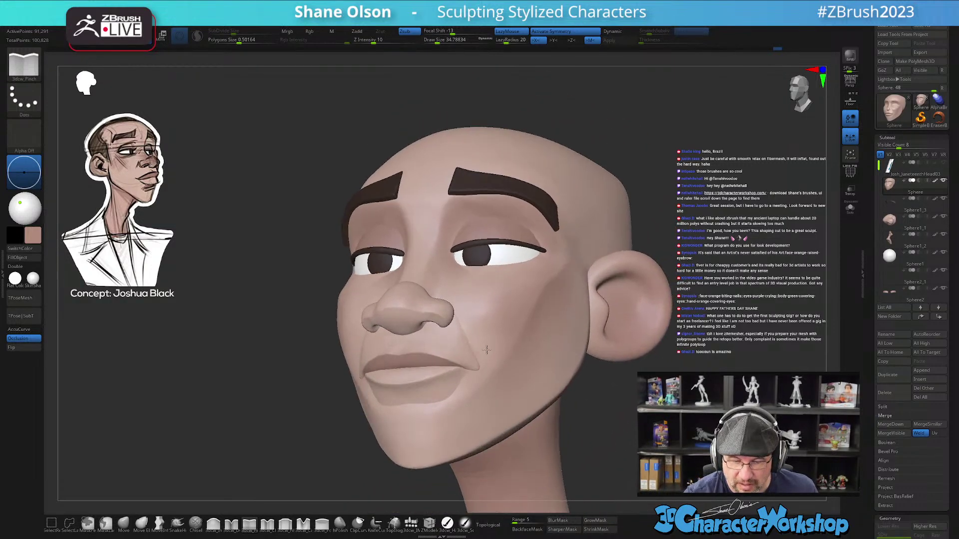
alt+right_drag(486, 346, 473, 362)
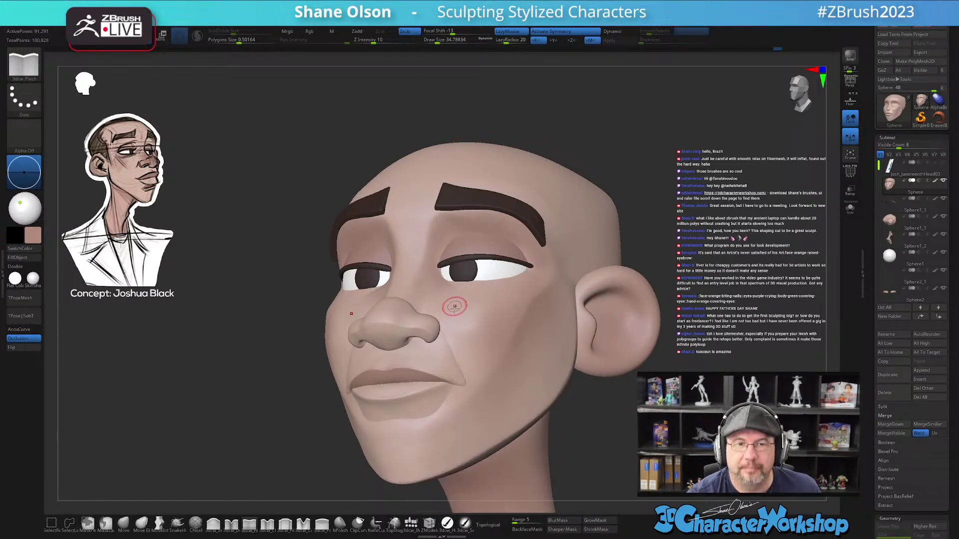
alt+right_drag(451, 325, 443, 314)
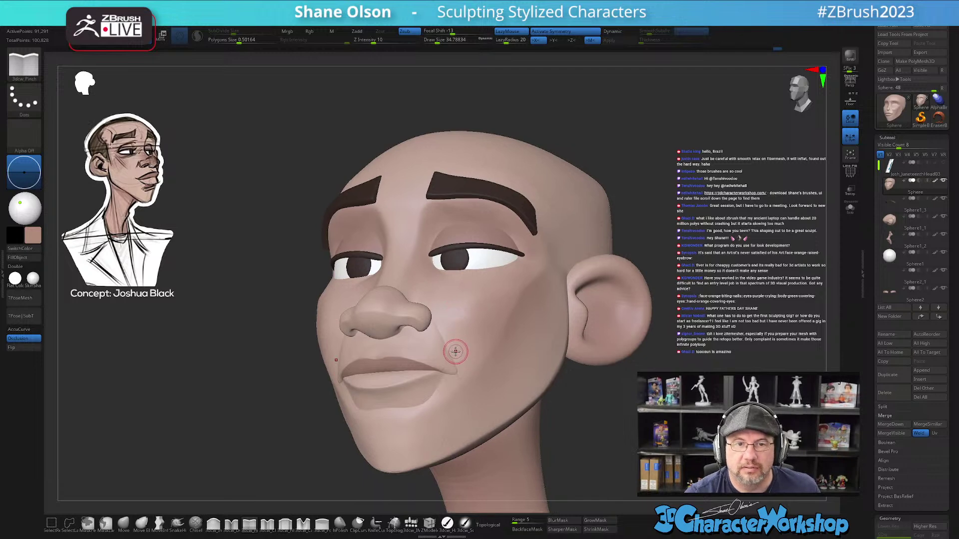
right_drag(455, 349, 454, 349)
key(s)
drag(462, 364, 469, 364)
mouse_move(469, 353)
right_down()
mouse_move(464, 383)
mouse_move(451, 380)
right_up()
mouse_move(451, 379)
mouse_down()
mouse_move(453, 364)
mouse_move(428, 381)
mouse_up()
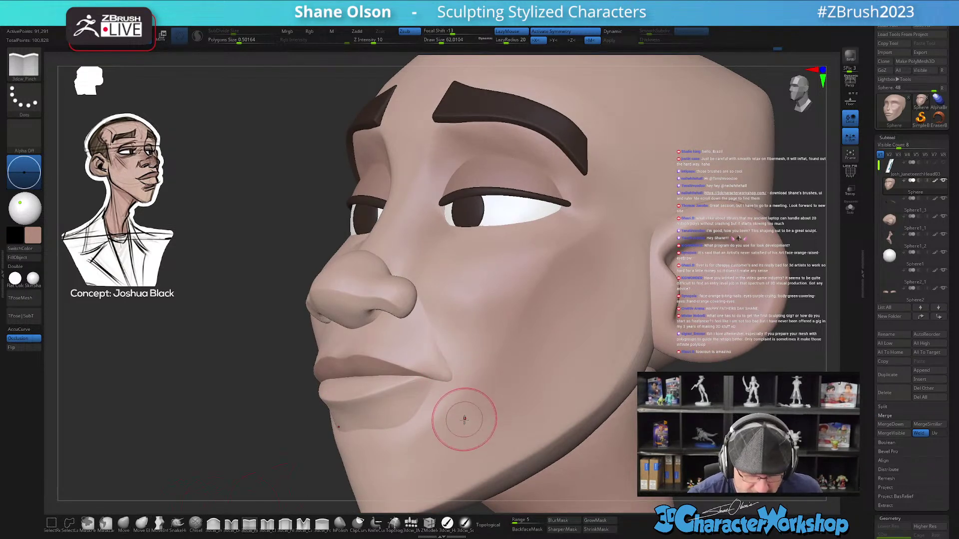
- Mask everything except the upper lip polygroup and reshape the lip's outer corner with a small Move brush
key(w)
ctrl+click(424, 358)
key(q)
mouse_move(463, 390)
right_down()
mouse_move(472, 381)
mouse_move(464, 407)
right_up()
click(123, 523)
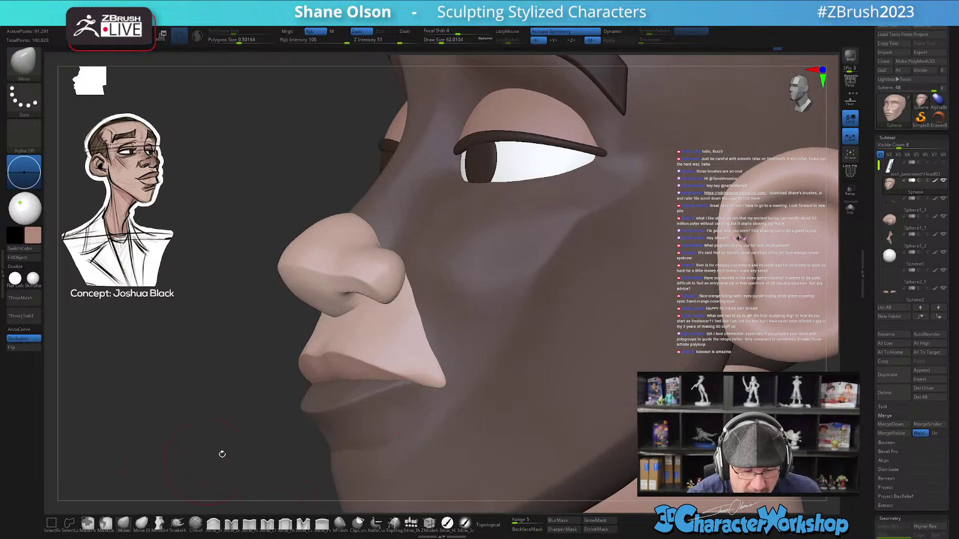
mouse_move(439, 385)
mouse_down()
mouse_move(452, 385)
mouse_move(437, 384)
mouse_up()
key(s)
key(s)
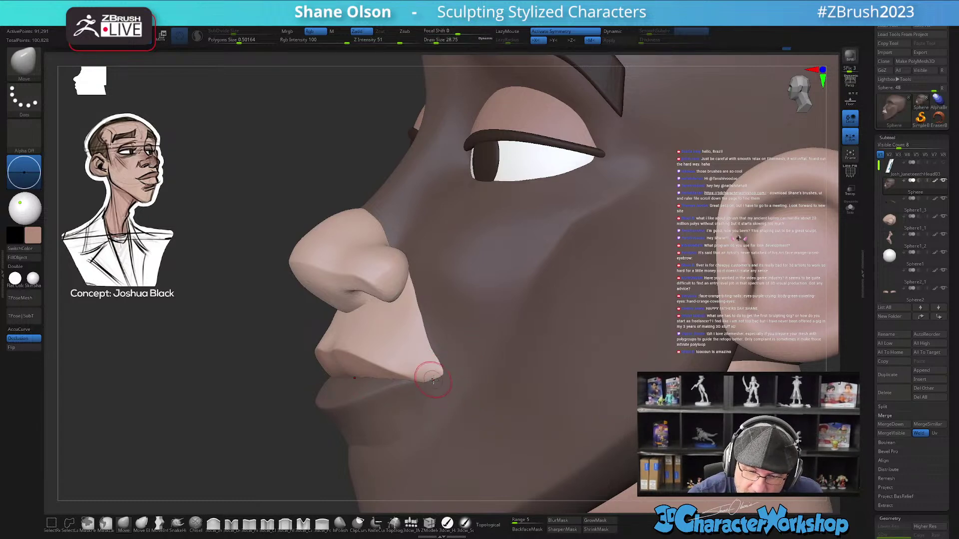
mouse_move(447, 373)
right_down()
mouse_move(475, 368)
mouse_move(459, 377)
right_up()
mouse_move(458, 377)
mouse_down()
mouse_move(438, 365)
mouse_move(461, 372)
mouse_move(467, 411)
mouse_up()
- Switch the mask to the lips and nudge the face surface beside the mouth corner with the Move brush
key(w)
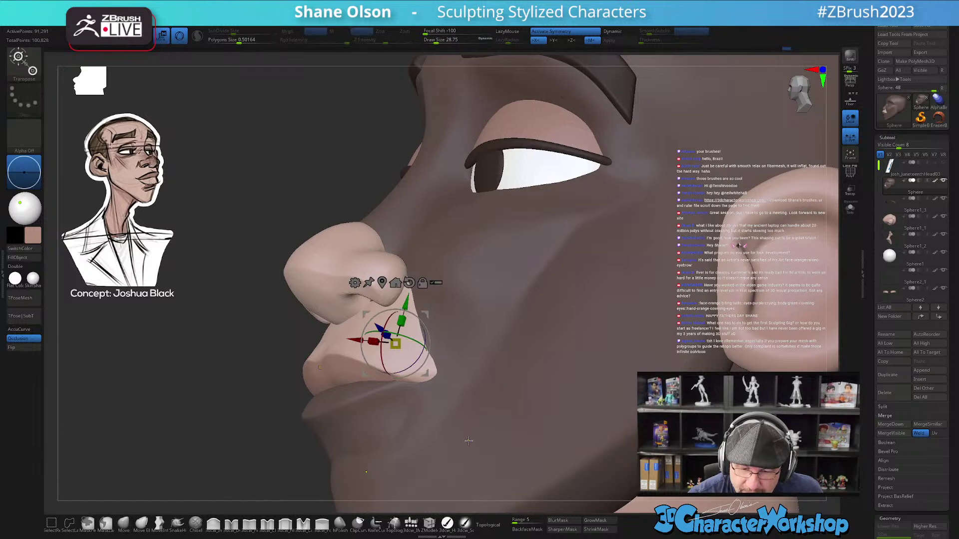
click(468, 441)
key(q)
right_drag(476, 423, 466, 414)
mouse_move(447, 381)
right_down()
mouse_move(428, 385)
mouse_move(438, 389)
right_up()
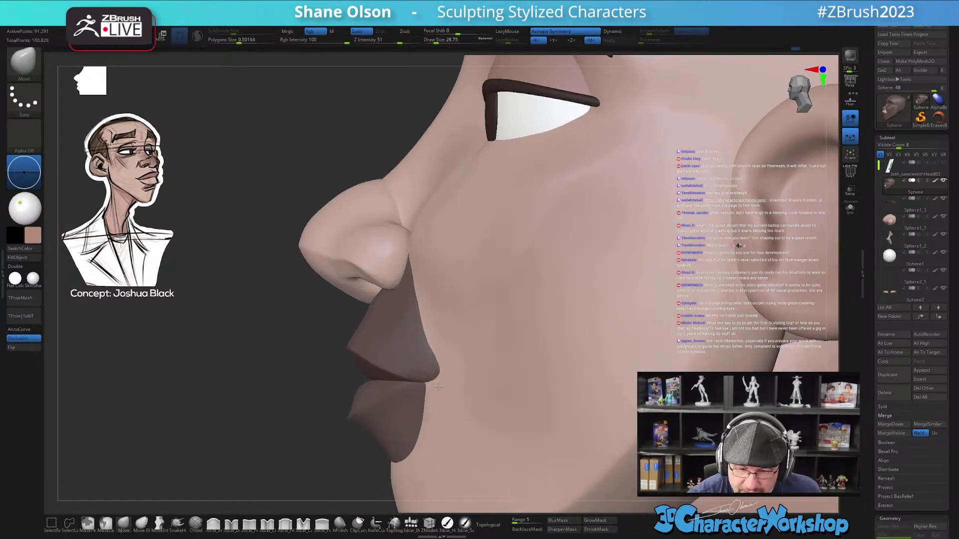
drag(435, 387, 433, 388)
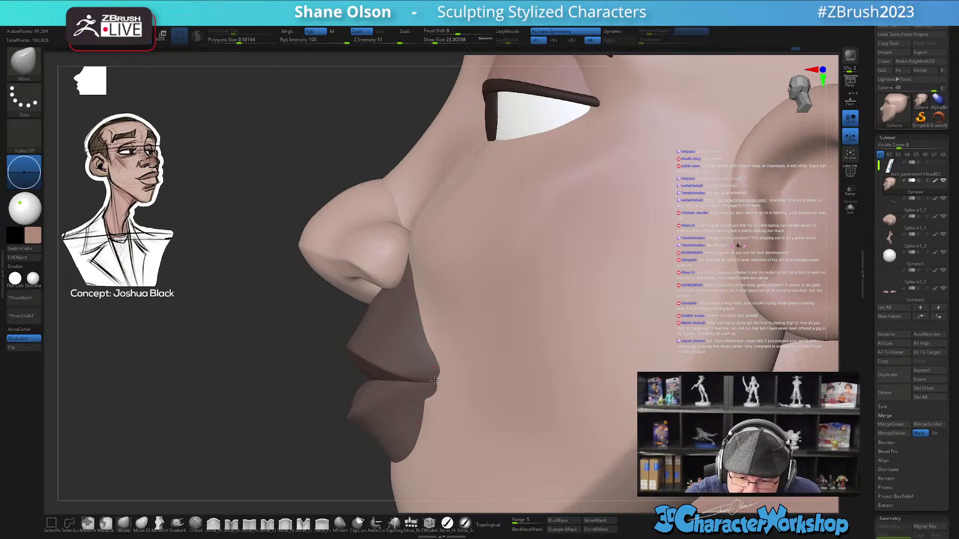
mouse_move(439, 378)
right_down()
mouse_move(473, 350)
mouse_move(443, 382)
right_up()
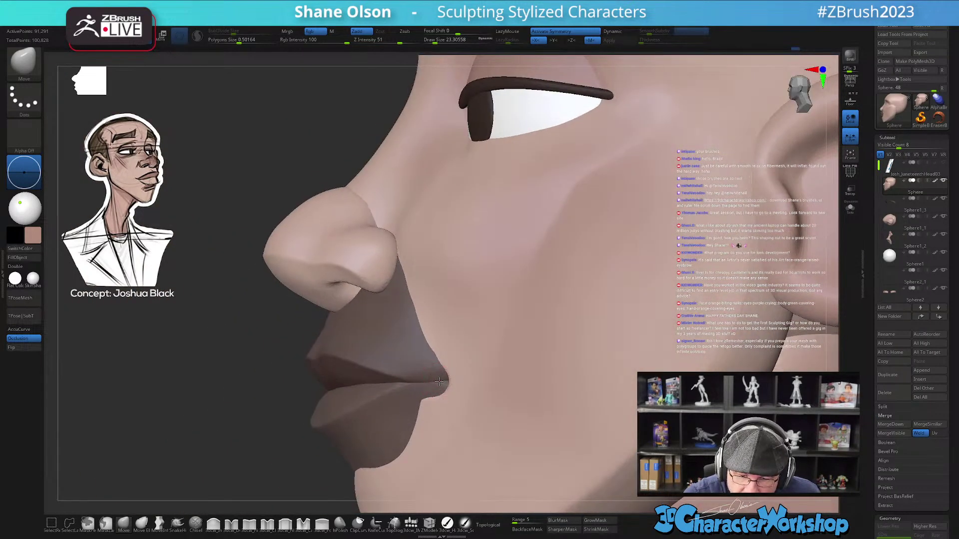
- Reshape the unmasked face surface along the lower lip's outer edge with a larger Move brush for a cleaner lip outline
right_drag(437, 379, 428, 432)
mouse_move(456, 397)
right_down()
mouse_move(507, 387)
mouse_move(483, 369)
mouse_move(481, 383)
right_up()
key(s)
drag(483, 383, 474, 381)
key(s)
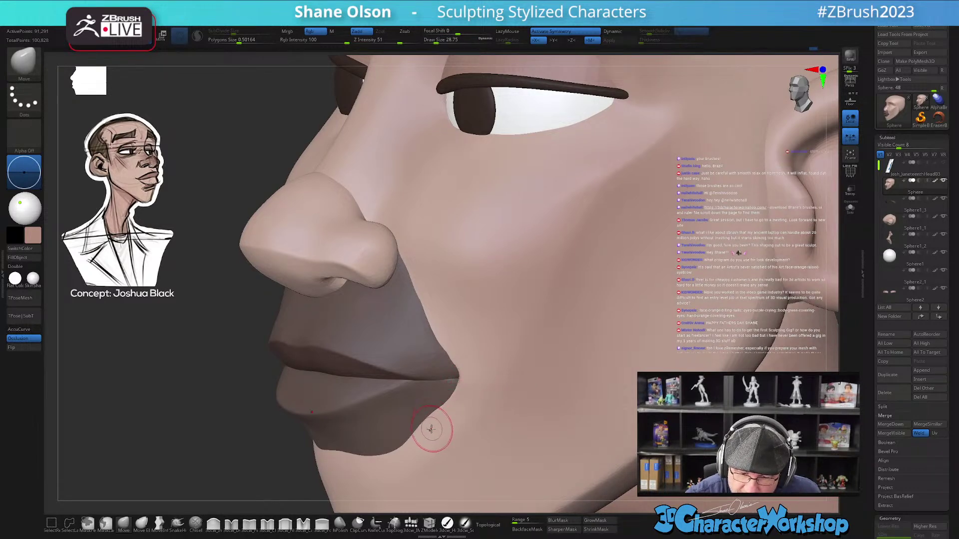
right_drag(444, 411, 454, 407)
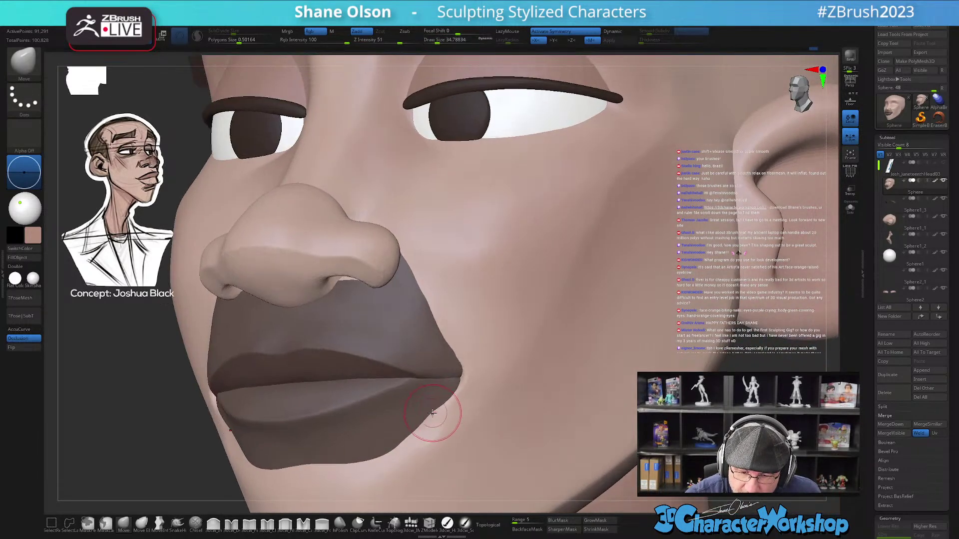
key(shift)
mouse_move(466, 406)
right_down()
mouse_move(447, 416)
mouse_move(489, 412)
mouse_move(476, 363)
mouse_move(512, 402)
mouse_move(502, 358)
right_up()
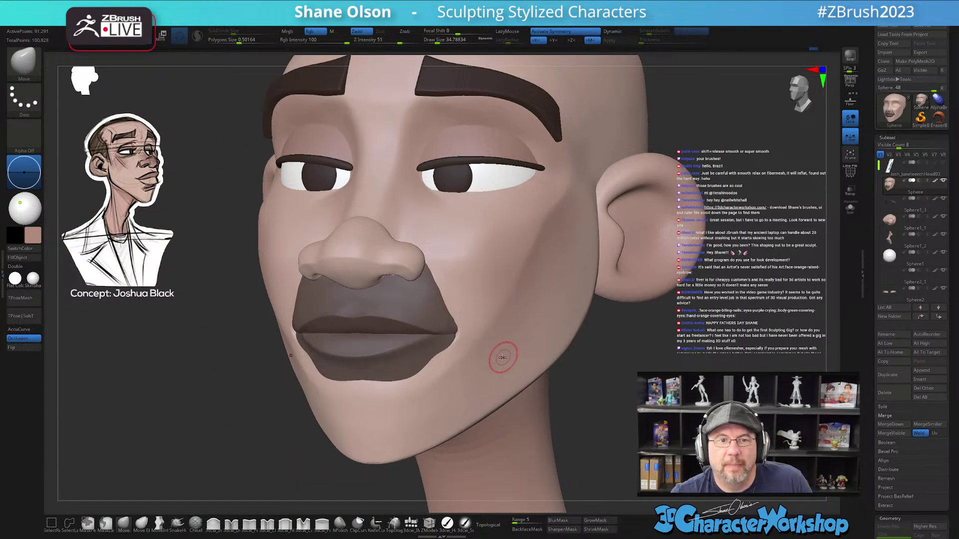
- Clear the mask and refine the mouth corner using the Move brush with topological masking turned on
ctrl+drag(594, 397, 601, 393)
right_drag(601, 393, 546, 389)
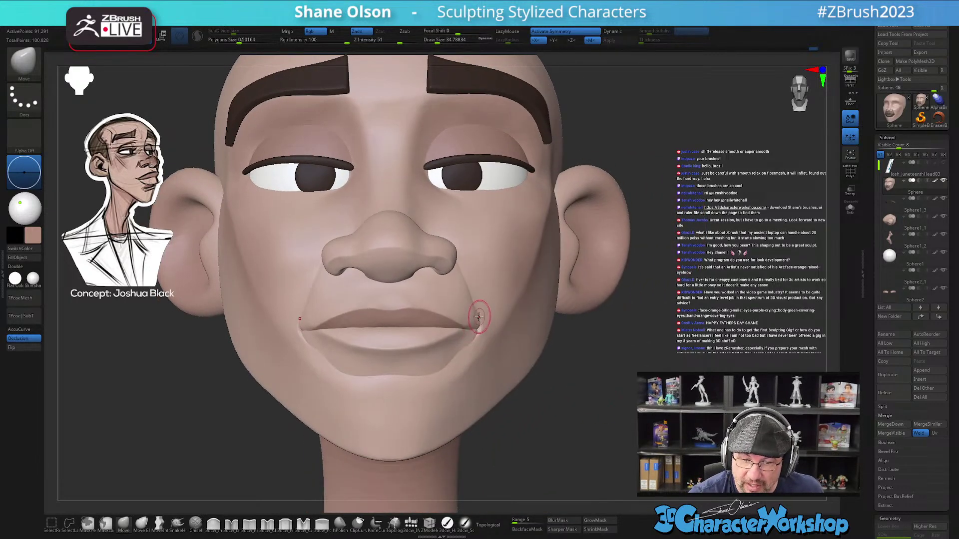
mouse_move(494, 331)
right_down()
mouse_move(484, 327)
mouse_move(468, 350)
mouse_move(462, 330)
right_up()
click(489, 525)
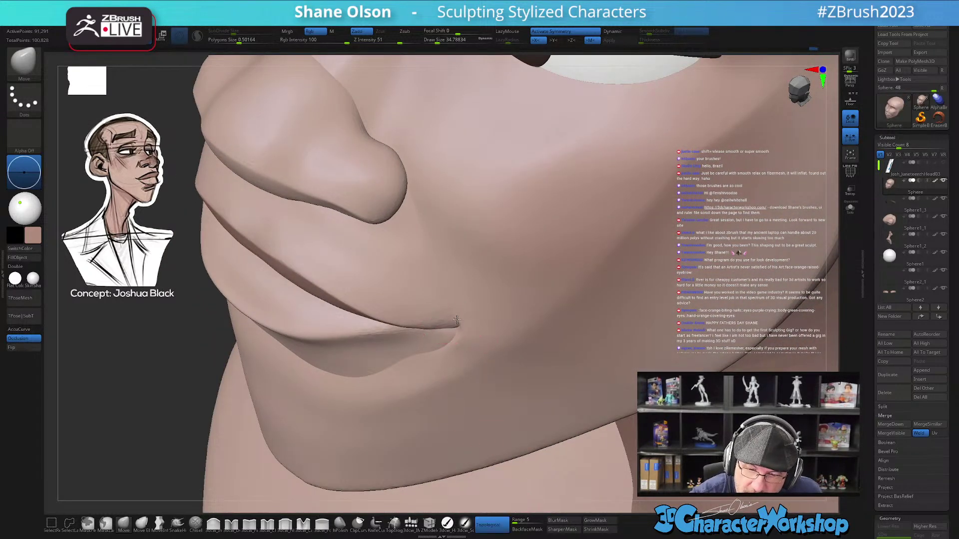
right_drag(455, 334, 474, 287)
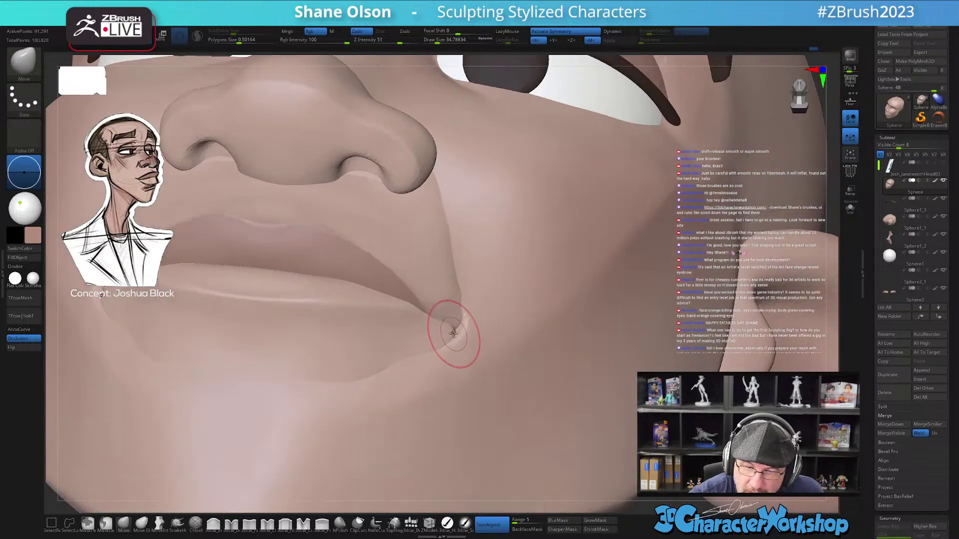
right_drag(478, 325, 479, 347)
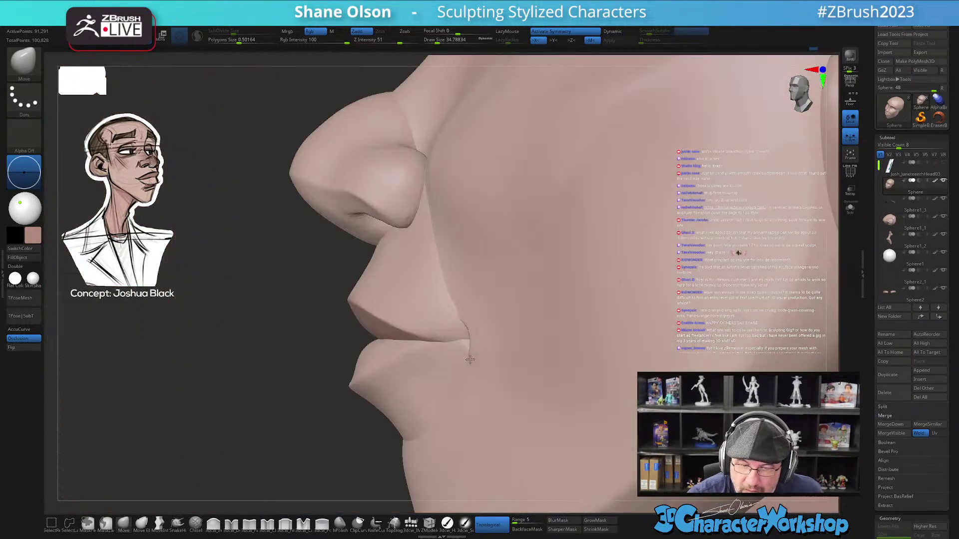
- Enlarge the Move brush to about 54 and adjust the transition between lips and cheek around the mouth corner
key(s)
drag(477, 343, 481, 343)
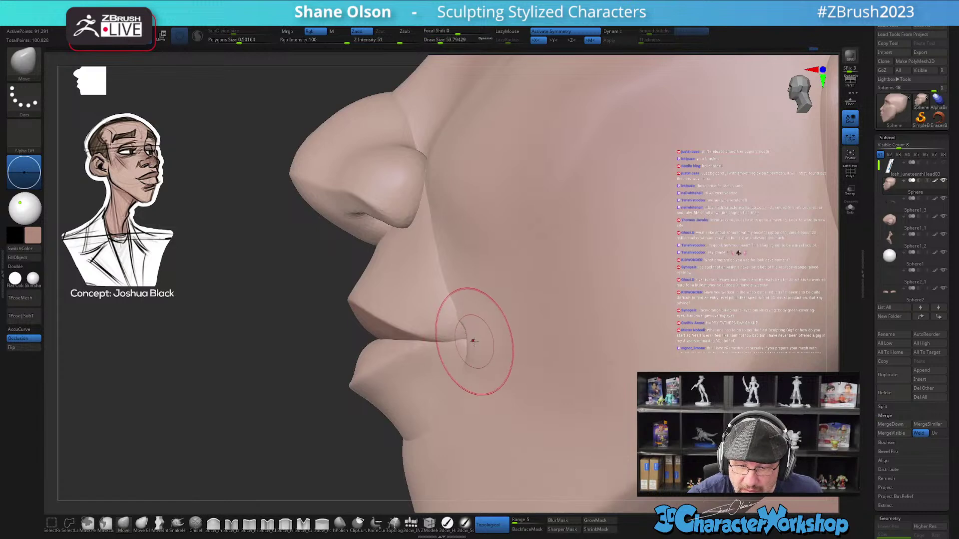
right_drag(478, 315, 509, 305)
mouse_move(458, 366)
right_down()
mouse_move(466, 374)
mouse_move(464, 337)
right_up()
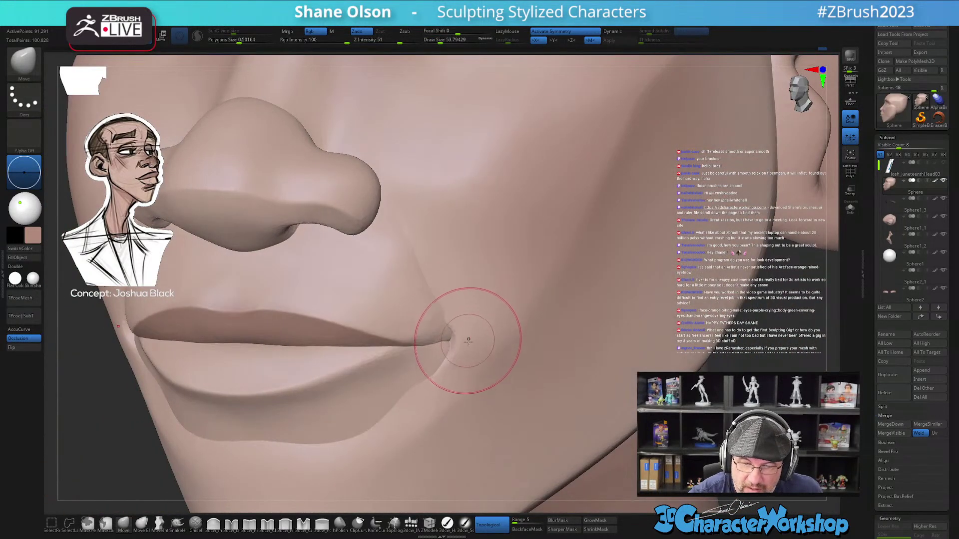
right_drag(456, 428, 460, 400)
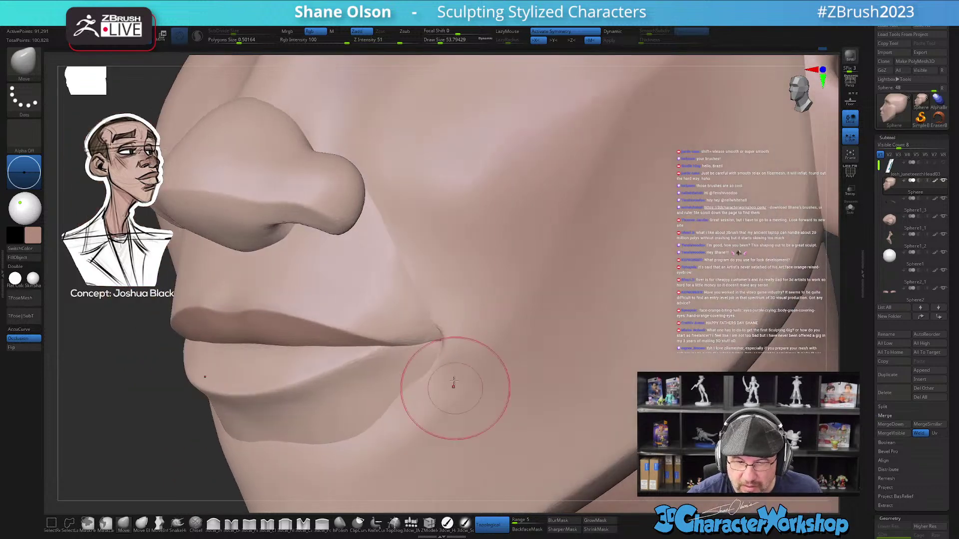
right_drag(448, 325, 439, 310)
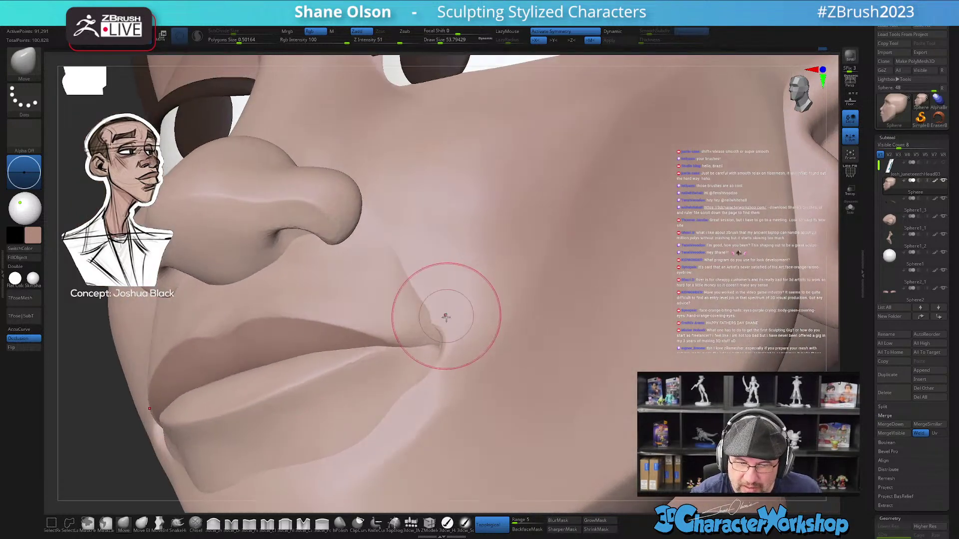
mouse_move(475, 348)
right_down()
mouse_move(471, 381)
mouse_move(392, 260)
right_up()
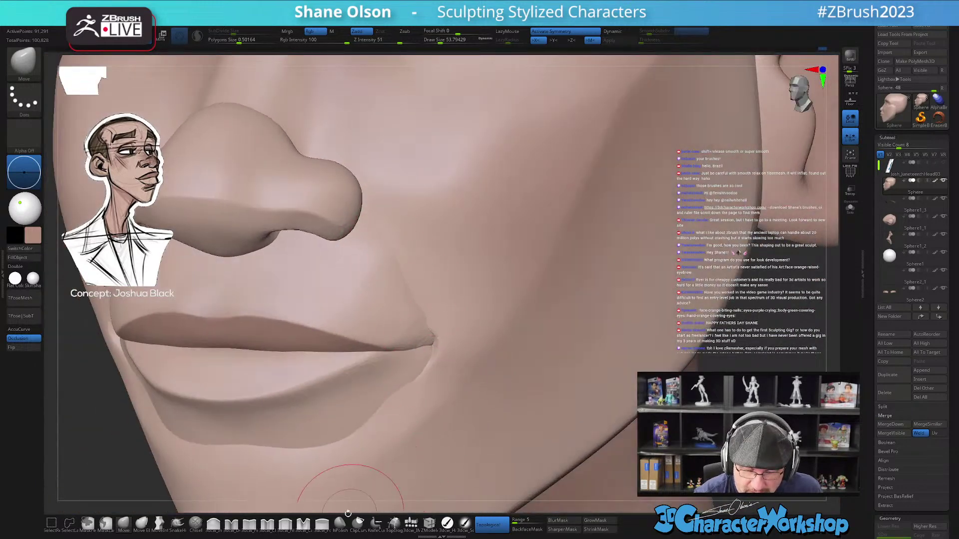
- Hide the lip polygroups, sculpt a fold from beside the nostril to the mouth corner with the Detail brush, and show everything again
ctrl+alt+shift+click(443, 326)
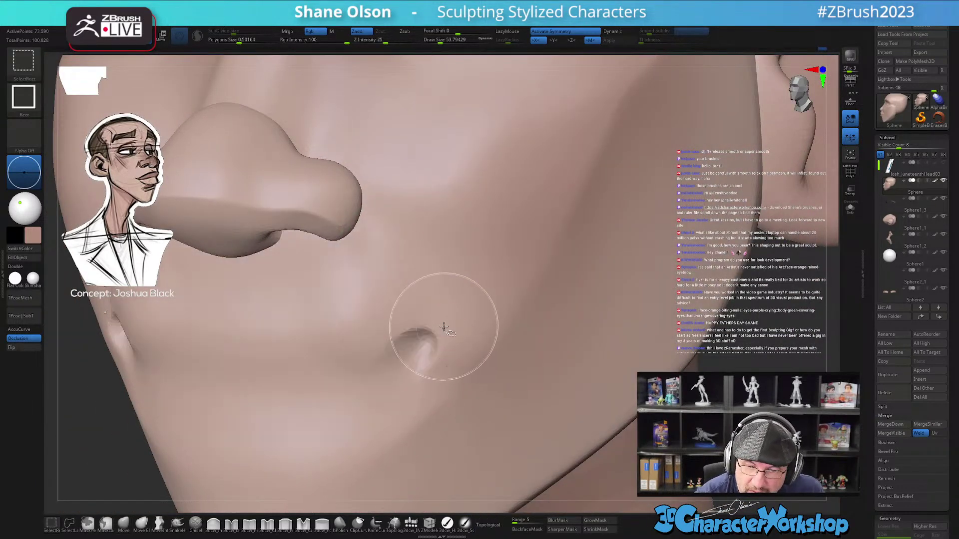
click(231, 523)
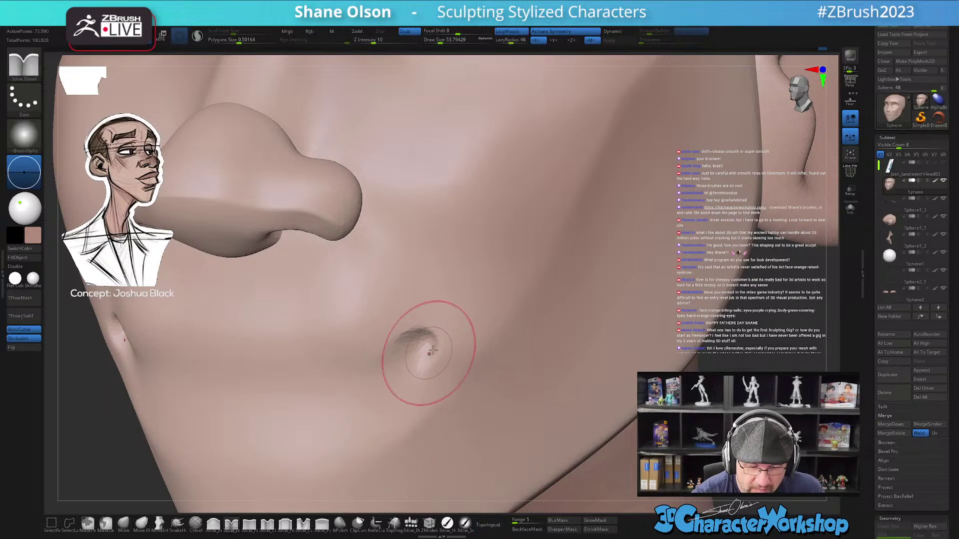
drag(361, 205, 369, 221)
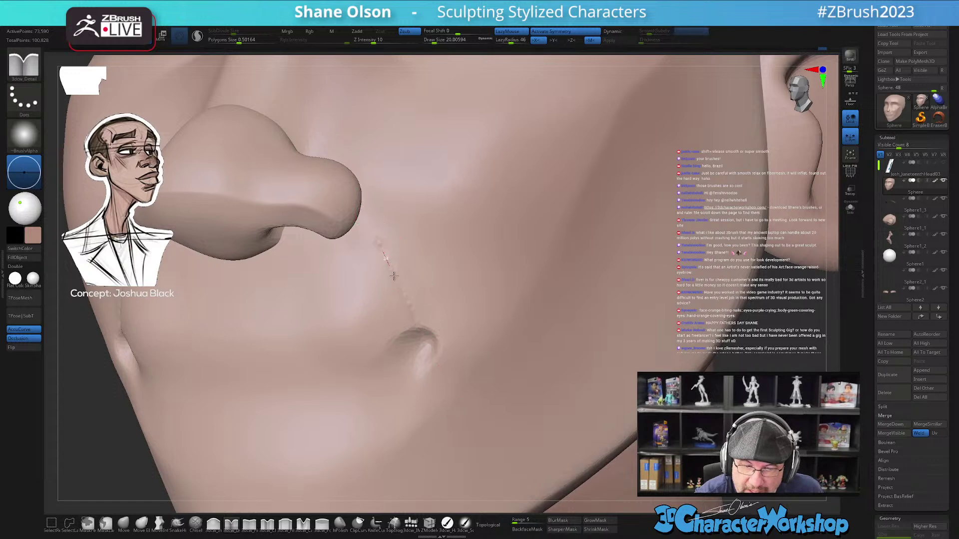
key(ctrl+shift+z)
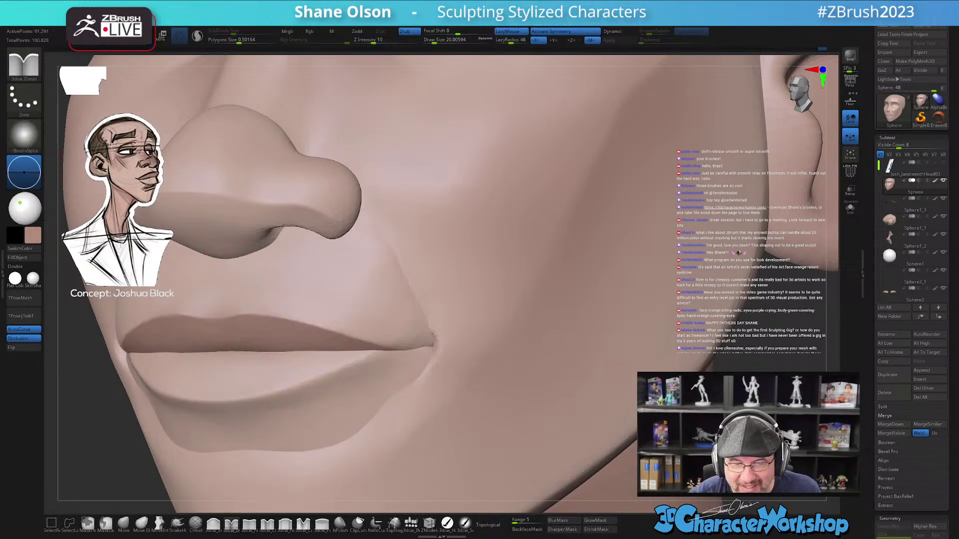
key(ctrl+z)
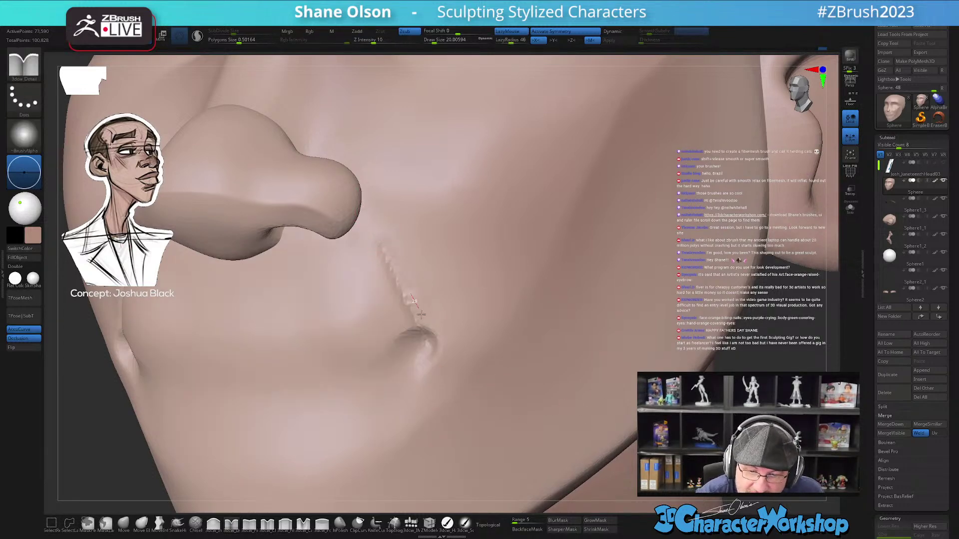
drag(400, 282, 405, 290)
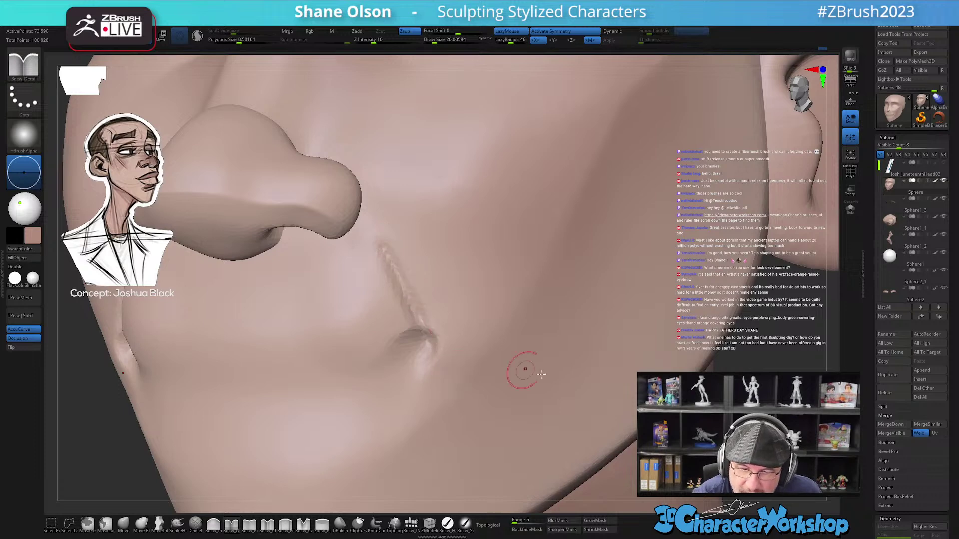
key(ctrl+shift+z)
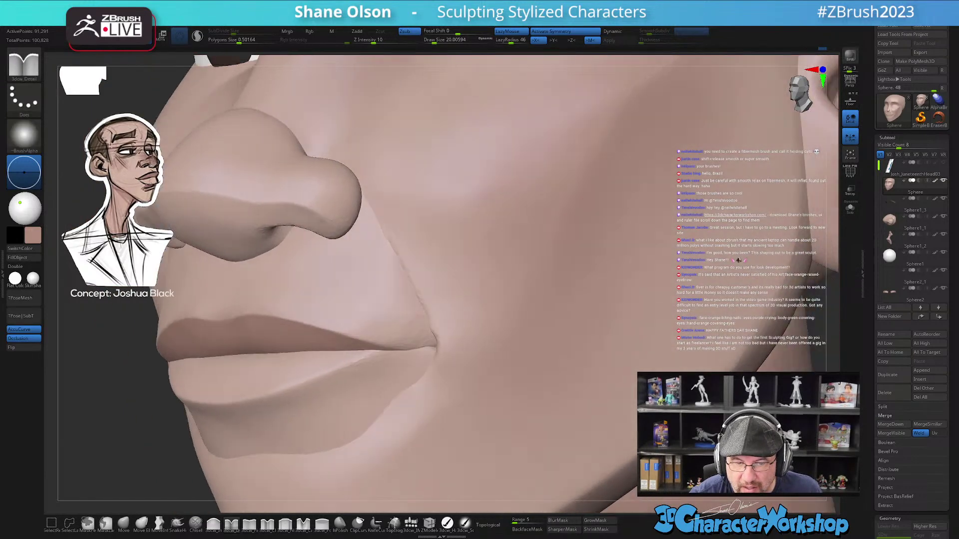
- Enlarge the brush to about 35 and smooth the fold beside the nose and the skin below the mouth corner
ctrl+right_drag(511, 337, 494, 326)
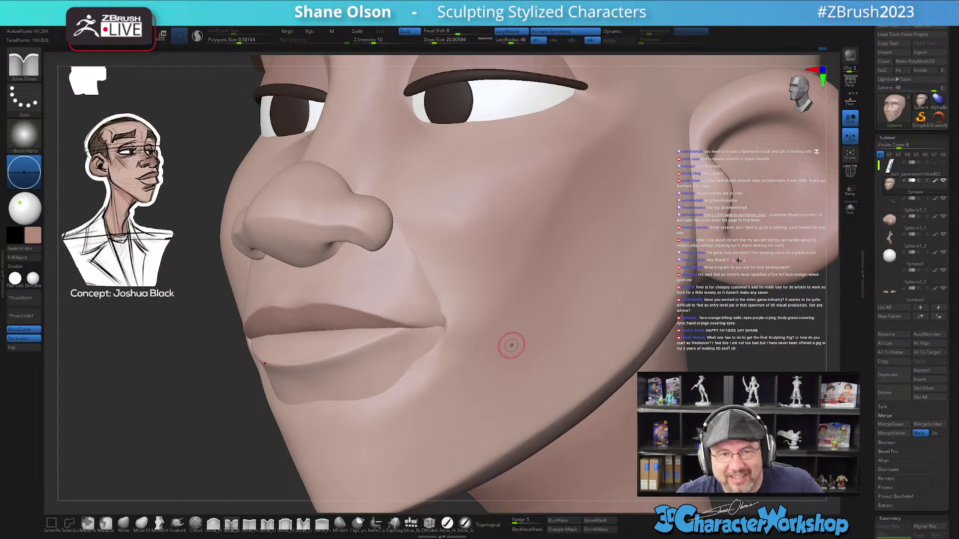
right_drag(455, 304, 460, 308)
key(bracketright)
shift+drag(433, 278, 420, 260)
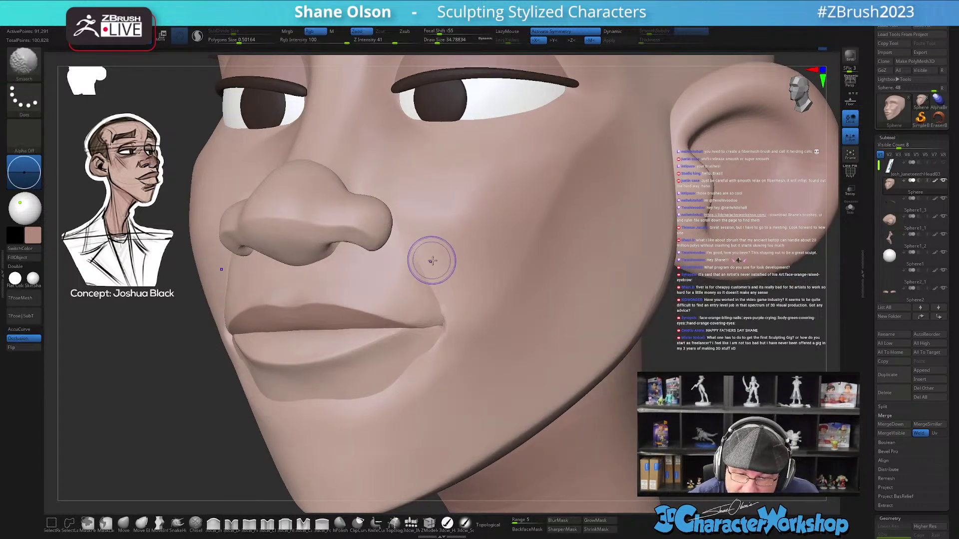
key(ctrl+shift+z)
ctrl+right_drag(469, 323, 467, 324)
shift+drag(423, 372, 421, 364)
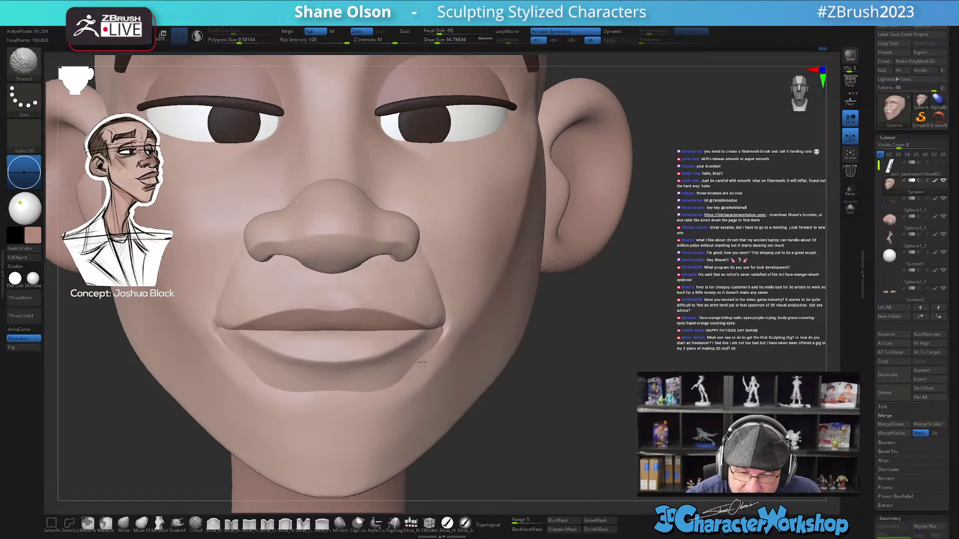
- Enlarge the Detail brush to about 71 and soften the area below the lower lip and the outer cheek
right_drag(406, 385, 418, 374)
key(s)
drag(418, 374, 424, 373)
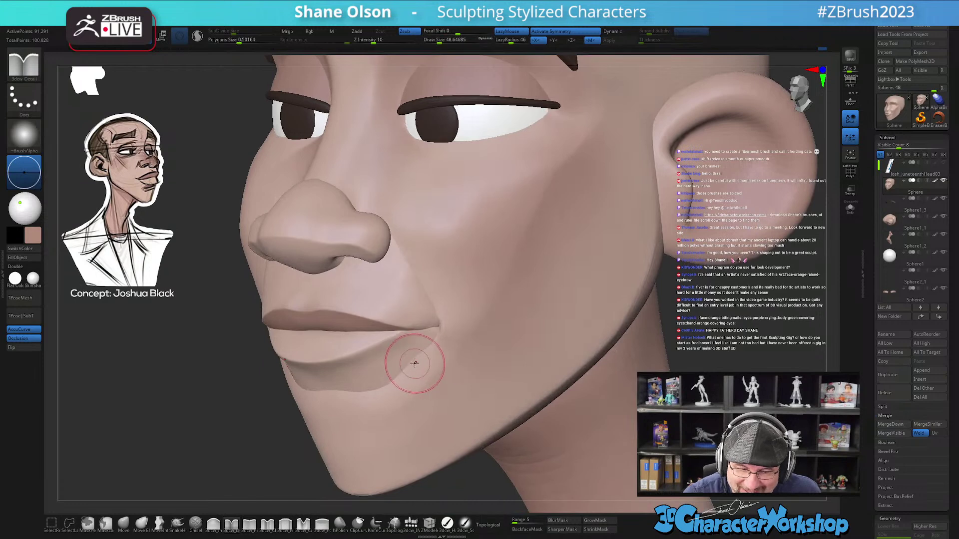
key(shift+f)
key(shift+f)
right_drag(421, 391, 442, 394)
key(s)
drag(400, 391, 409, 391)
mouse_move(402, 391)
right_down()
mouse_move(392, 393)
mouse_move(503, 407)
mouse_move(513, 384)
mouse_move(492, 436)
right_up()
key(shift)
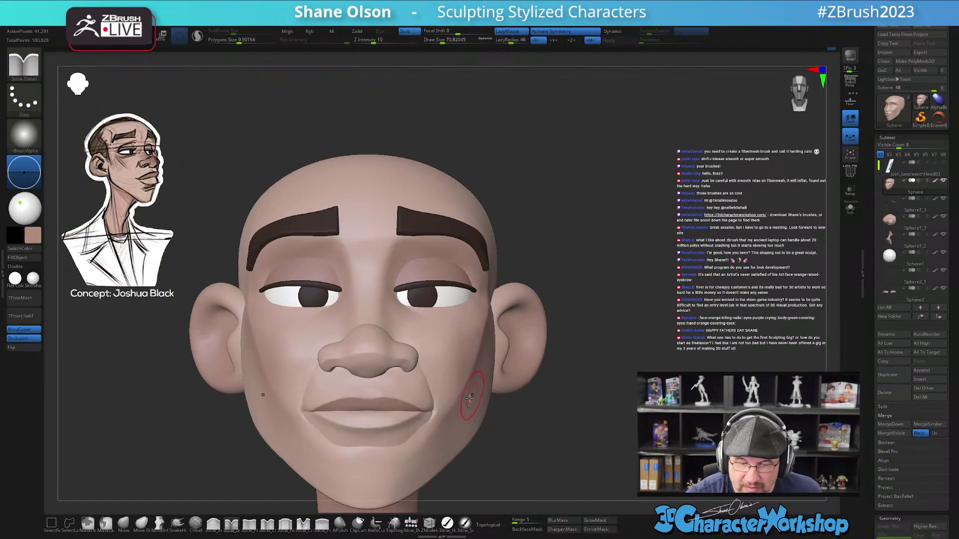
shift+drag(471, 399, 465, 384)
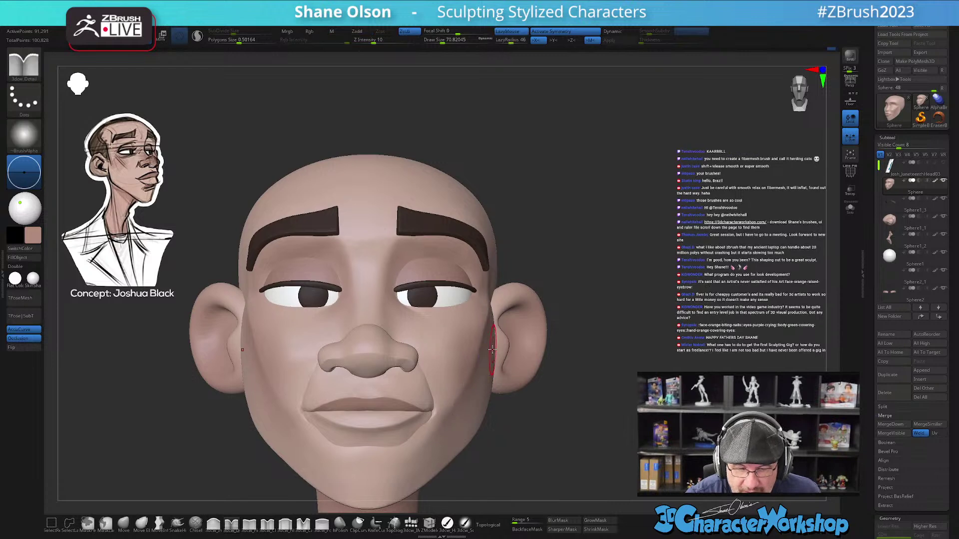
- With the polyframe displayed and Sculptris Pro on, smooth over the skull and forehead with a brush of about 167 to refine the mesh
right_drag(481, 349, 484, 342)
ctrl+right_drag(525, 430, 533, 399)
mouse_move(533, 400)
right_down()
mouse_move(548, 409)
mouse_move(548, 398)
right_up()
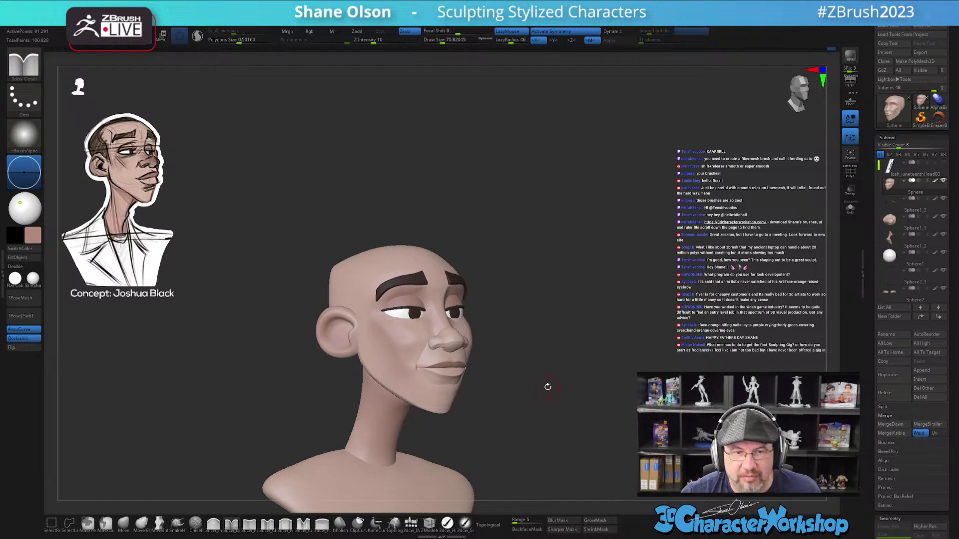
mouse_move(548, 387)
right_down()
mouse_move(535, 394)
mouse_move(610, 332)
mouse_move(580, 332)
mouse_move(592, 317)
mouse_move(556, 278)
mouse_move(549, 330)
right_up()
key(shift+f)
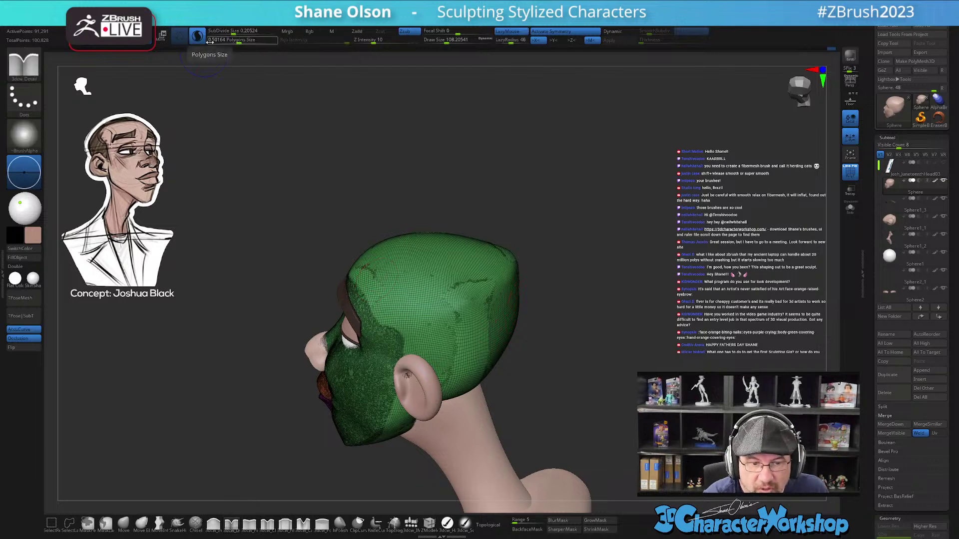
key(s)
mouse_move(479, 292)
mouse_down()
mouse_move(486, 283)
mouse_move(472, 300)
mouse_move(424, 262)
mouse_move(395, 295)
mouse_move(480, 366)
mouse_up()
mouse_move(487, 323)
shift+mouse_down()
mouse_move(508, 290)
mouse_move(580, 272)
shift+mouse_up()
shift+drag(405, 280, 420, 354)
drag(545, 330, 499, 350)
mouse_move(442, 387)
shift+mouse_down()
mouse_move(456, 400)
mouse_move(500, 378)
mouse_move(503, 414)
shift+mouse_up()
mouse_move(481, 370)
right_down()
mouse_move(495, 389)
mouse_move(440, 349)
mouse_move(435, 369)
mouse_move(452, 402)
right_up()
mouse_move(360, 287)
shift+mouse_down()
mouse_move(349, 308)
mouse_move(387, 349)
mouse_move(414, 292)
shift+mouse_up()
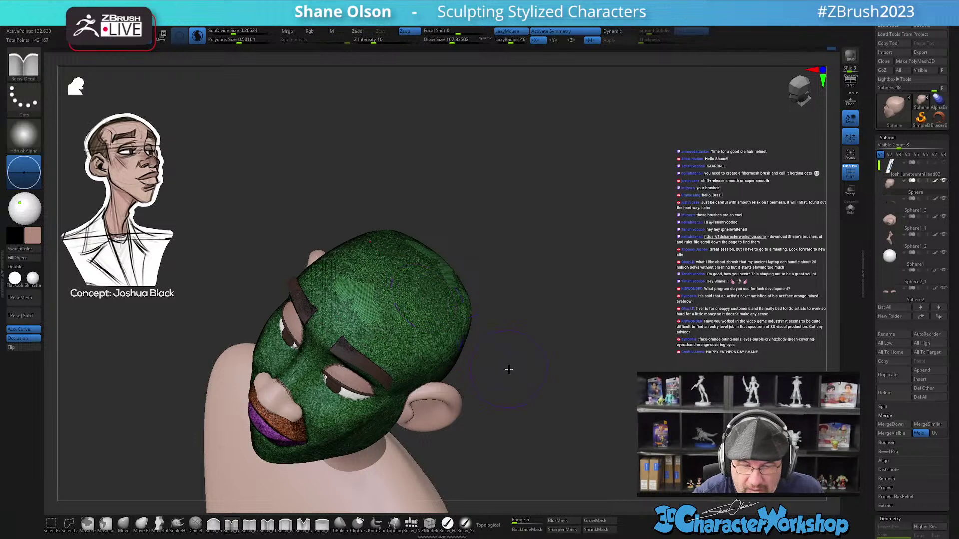
drag(507, 368, 502, 352)
shift+drag(548, 385, 549, 378)
key(shift+f)
- Reshape the back of the skull with a topological Move brush of about 172, smooth it, and turn topological masking off
ctrl+right_drag(546, 391, 542, 397)
alt+right_drag(543, 397, 542, 360)
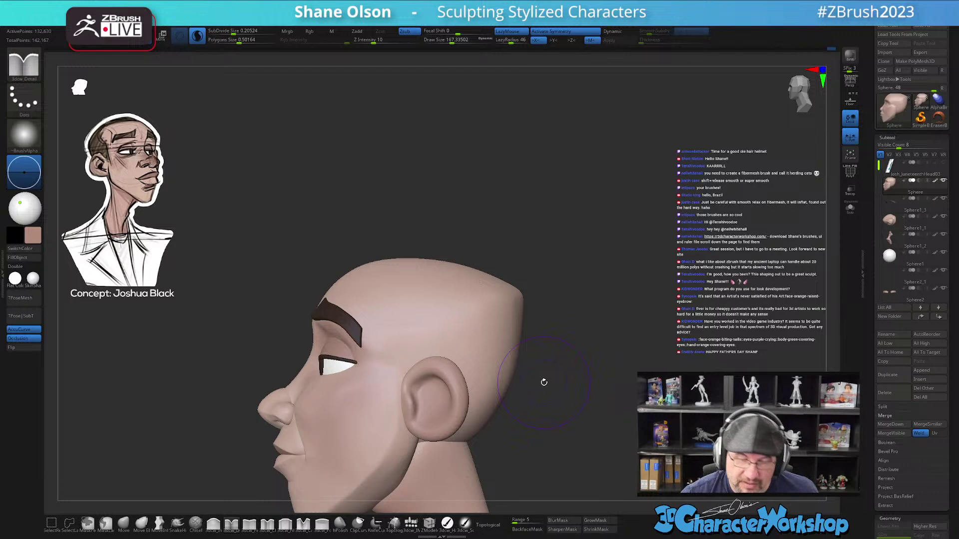
mouse_move(544, 382)
mouse_down()
mouse_move(535, 328)
mouse_move(545, 343)
mouse_move(538, 339)
mouse_move(580, 336)
mouse_move(558, 357)
mouse_move(552, 231)
mouse_move(527, 335)
mouse_up()
key(s)
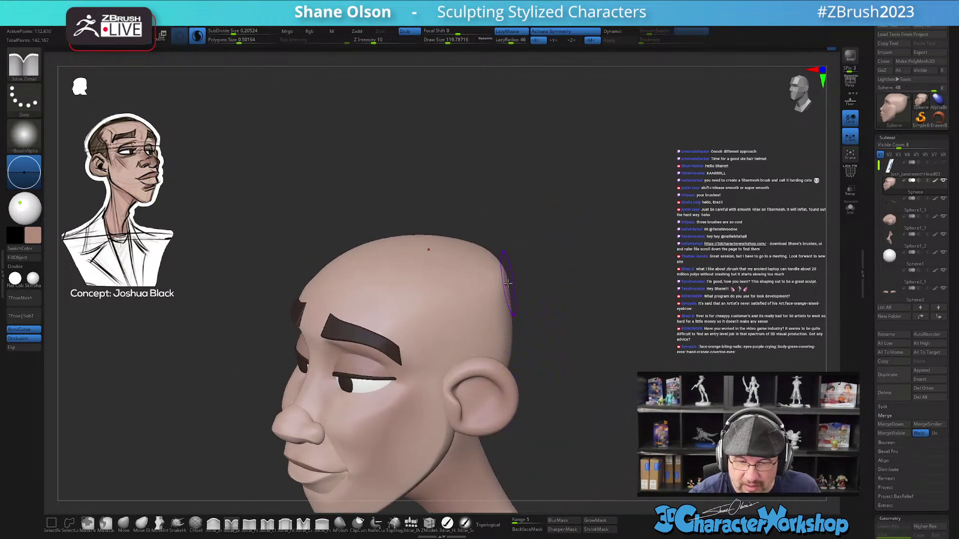
click(123, 523)
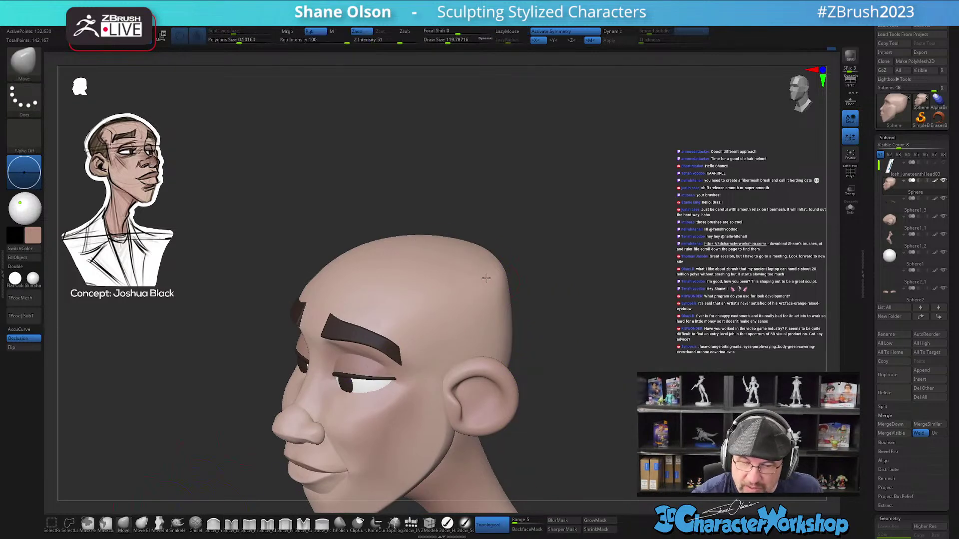
right_drag(486, 276, 469, 273)
key(s)
drag(487, 269, 505, 264)
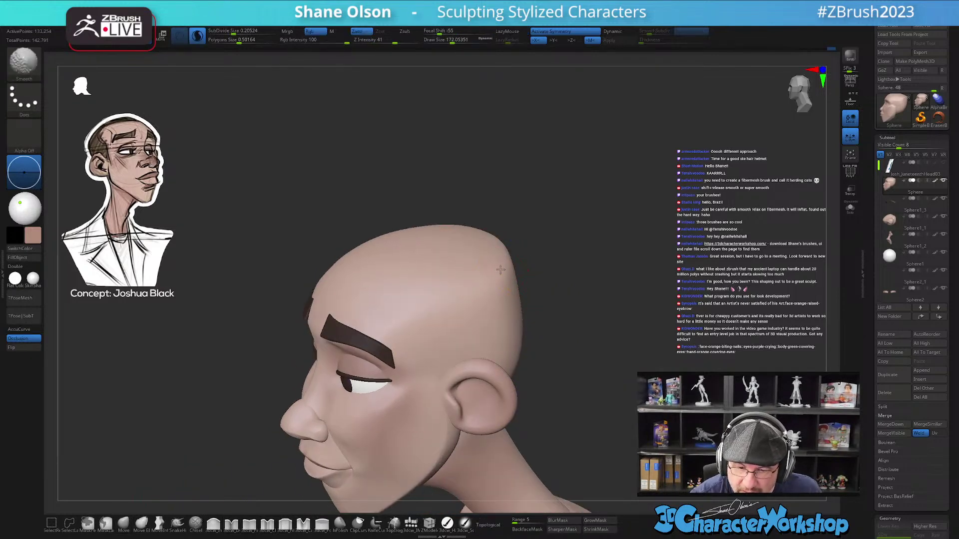
drag(606, 332, 554, 381)
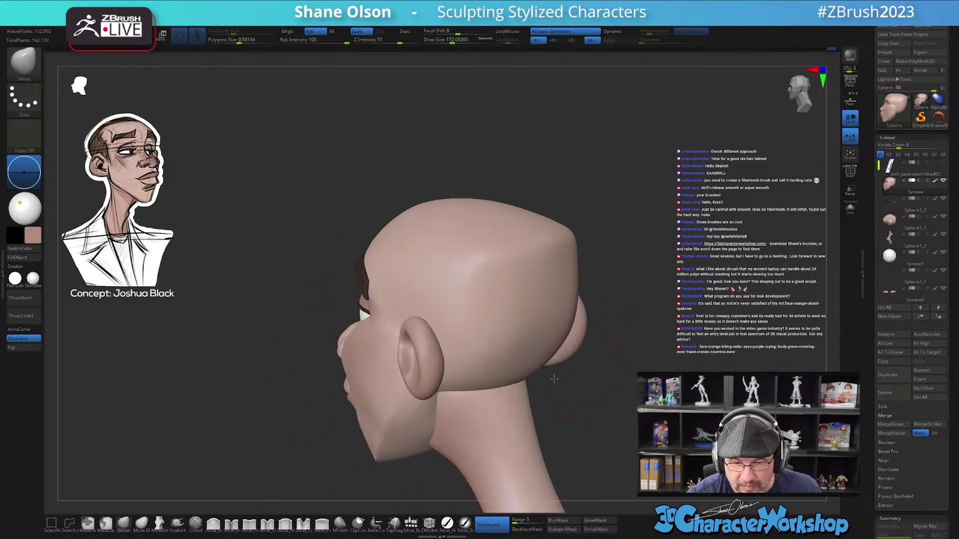
shift+drag(484, 311, 505, 320)
mouse_move(537, 387)
mouse_down()
mouse_move(548, 435)
mouse_move(540, 441)
mouse_move(553, 387)
mouse_up()
click(488, 525)
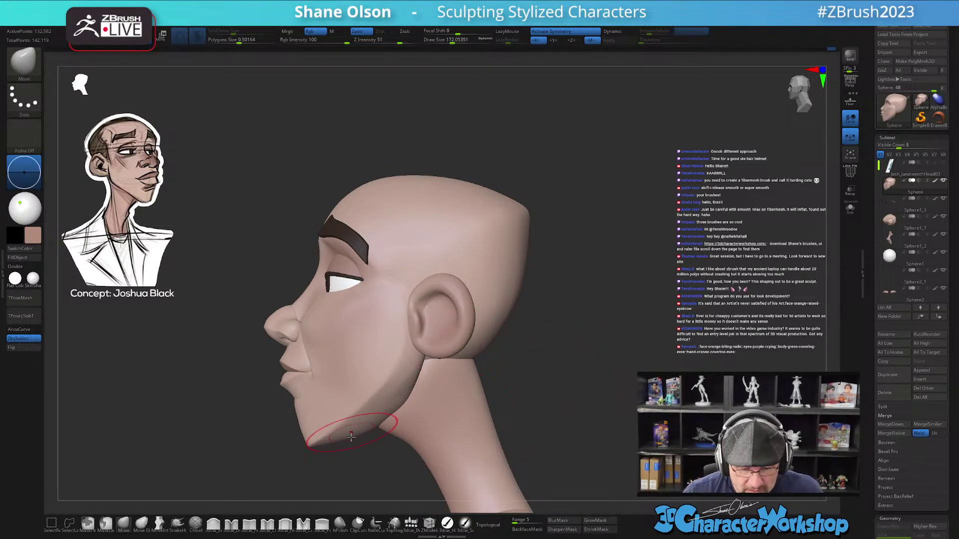
- Set up the 3dcw hard paint brush with the Spray stroke and sample the dark brown hair color from the concept art
click(447, 522)
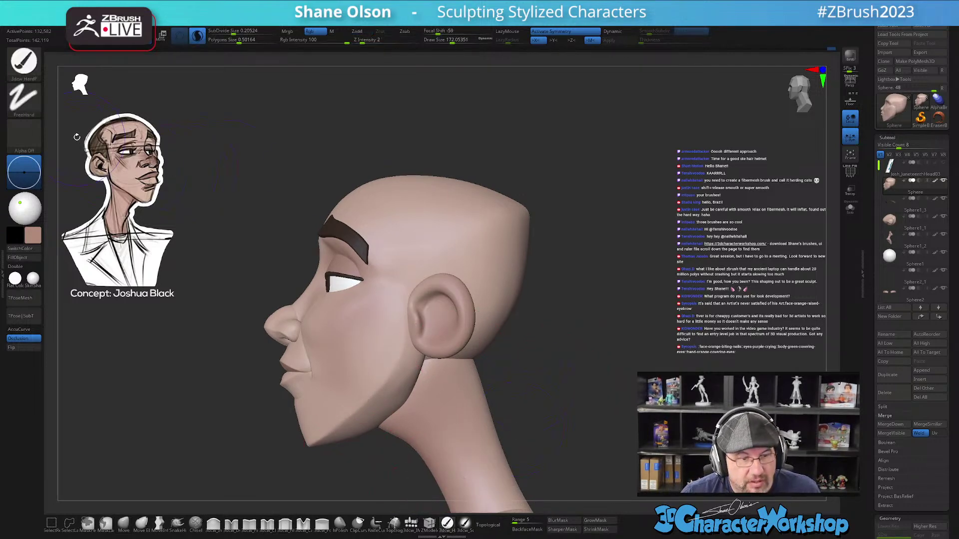
click(23, 101)
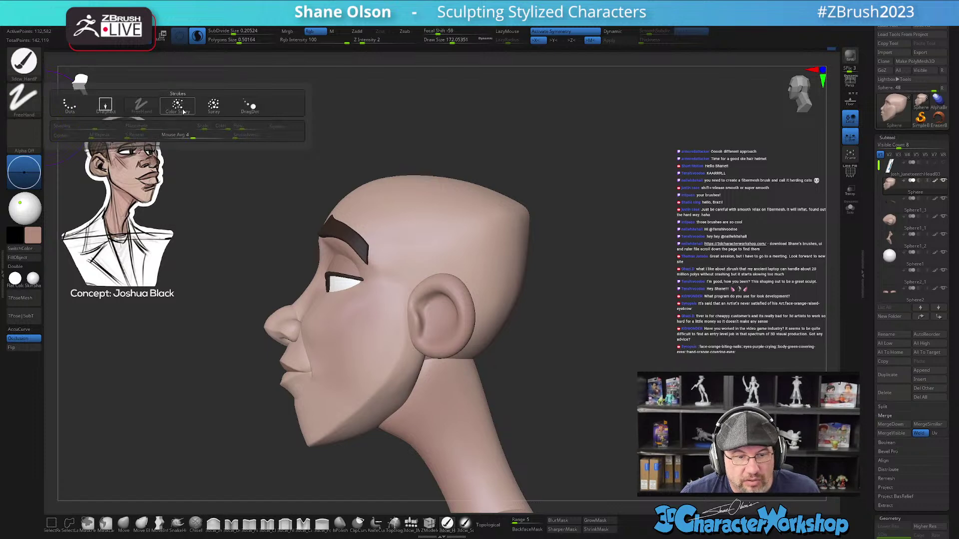
click(218, 108)
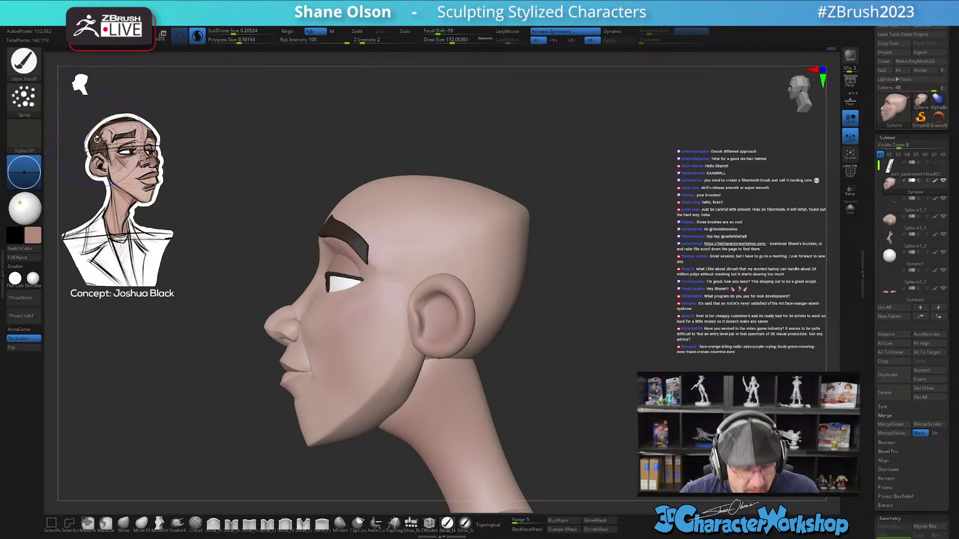
key(shift+z)
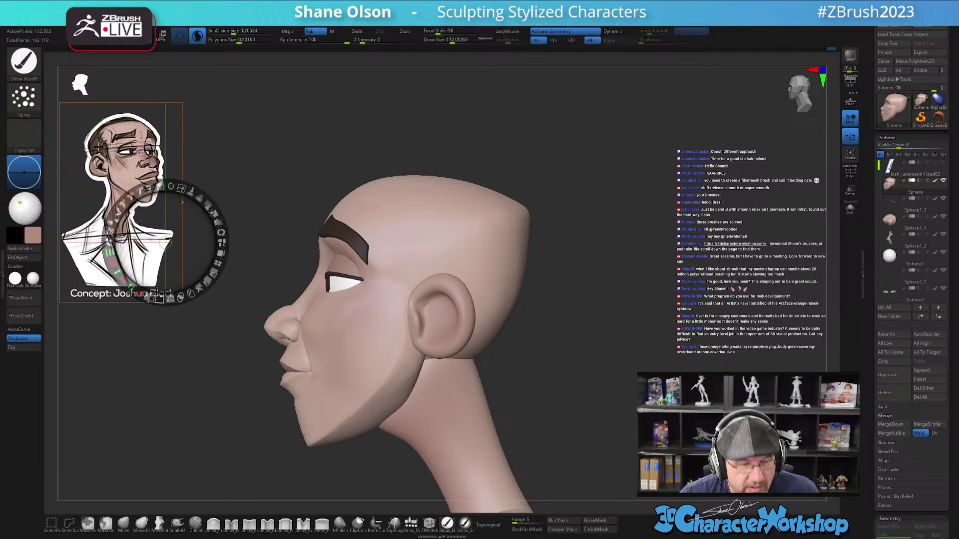
key(z)
- Try spraying dark brown hair over the side of the skull with a brush of about 172 and again at about 74
drag(450, 220, 475, 228)
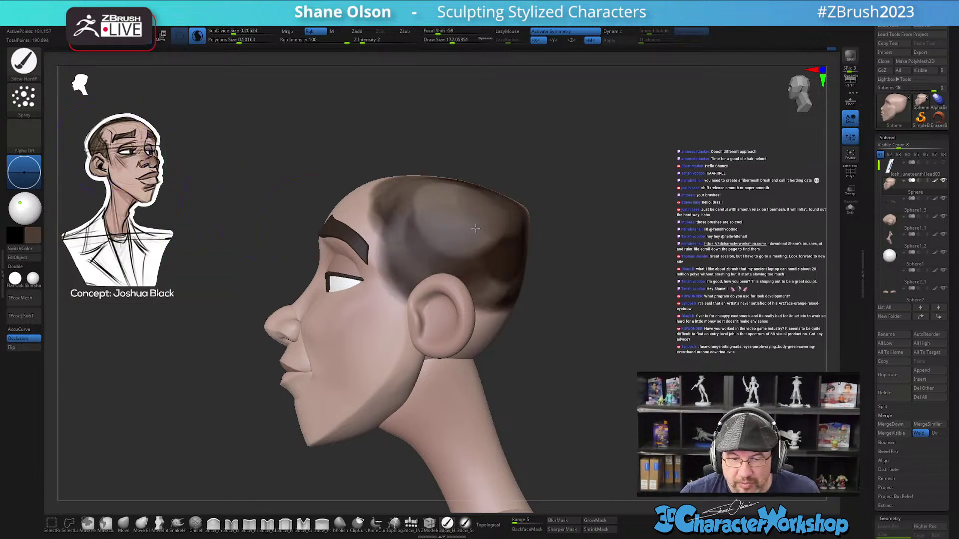
key(ctrl+z)
key(s)
drag(587, 233, 578, 233)
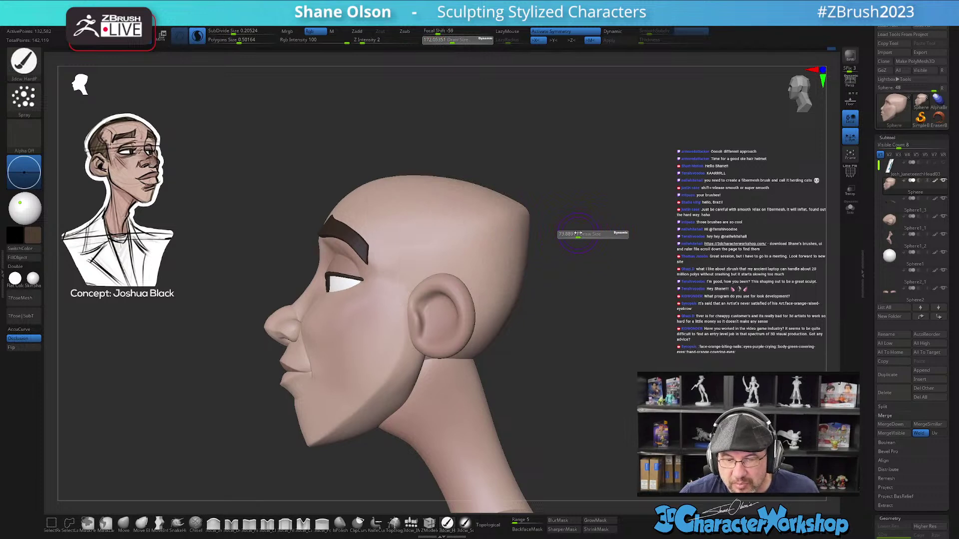
mouse_move(436, 163)
mouse_down()
mouse_move(603, 188)
mouse_move(574, 272)
mouse_move(395, 293)
mouse_move(433, 312)
mouse_move(448, 291)
mouse_move(429, 269)
mouse_move(395, 263)
mouse_move(370, 284)
mouse_move(467, 329)
mouse_move(404, 350)
mouse_move(355, 299)
mouse_move(352, 265)
mouse_move(385, 262)
mouse_up()
mouse_move(504, 292)
mouse_down()
mouse_move(605, 278)
mouse_move(593, 304)
mouse_move(569, 250)
mouse_move(473, 327)
mouse_move(555, 325)
mouse_move(595, 286)
mouse_move(533, 276)
mouse_move(536, 288)
mouse_up()
key(ctrl+z)
- Try spraying a mottled hair patch on the back of the skull with a brush of about 29, and undo its strokes
key(s)
click(434, 251)
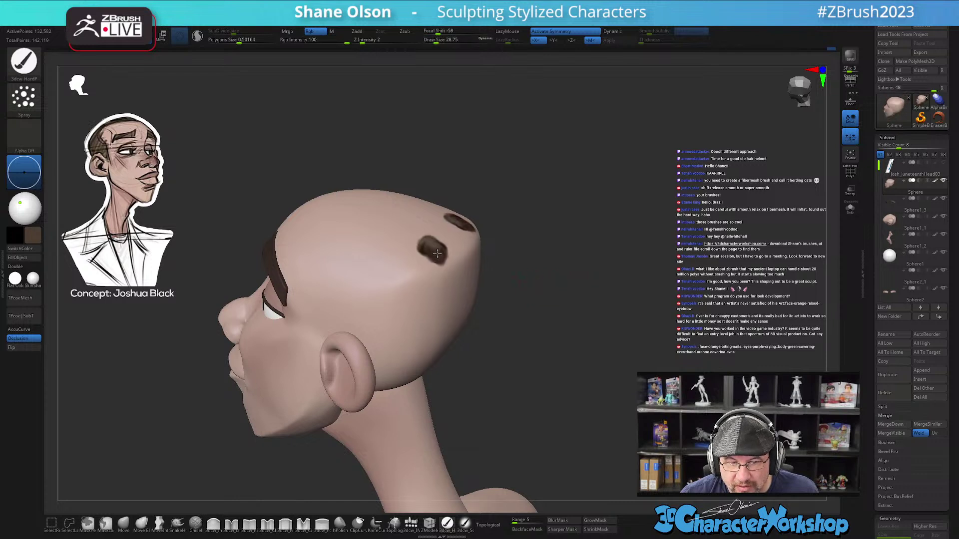
mouse_move(442, 240)
mouse_down()
mouse_move(451, 236)
mouse_move(453, 247)
mouse_move(431, 260)
mouse_move(417, 237)
mouse_move(447, 222)
mouse_move(467, 279)
mouse_move(432, 285)
mouse_move(437, 302)
mouse_move(459, 286)
mouse_up()
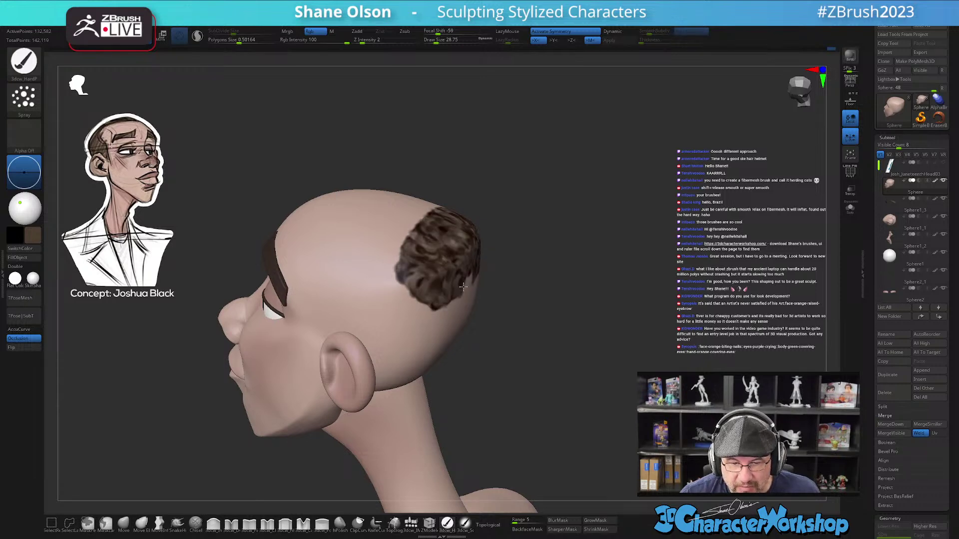
mouse_move(577, 307)
mouse_down()
mouse_move(574, 297)
mouse_move(604, 293)
mouse_move(591, 294)
mouse_up()
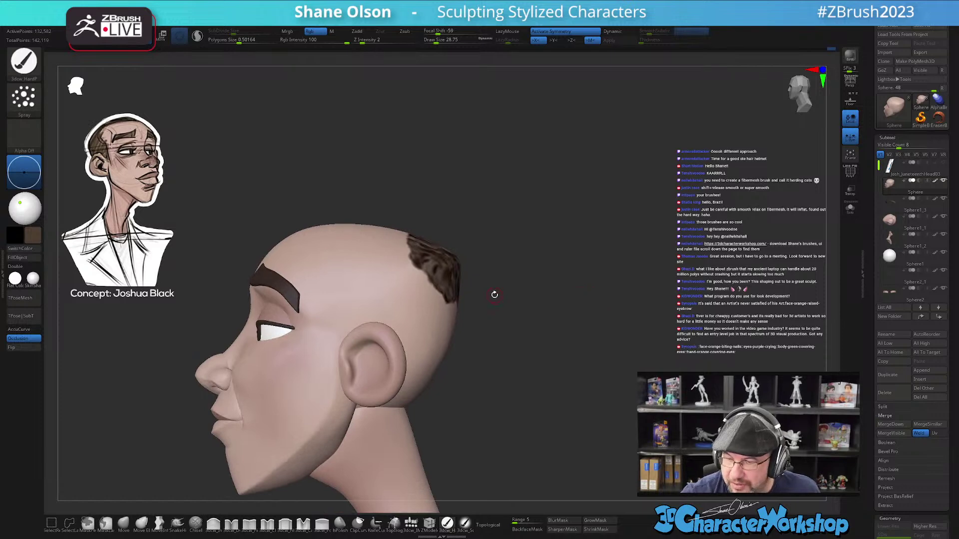
drag(495, 294, 567, 386)
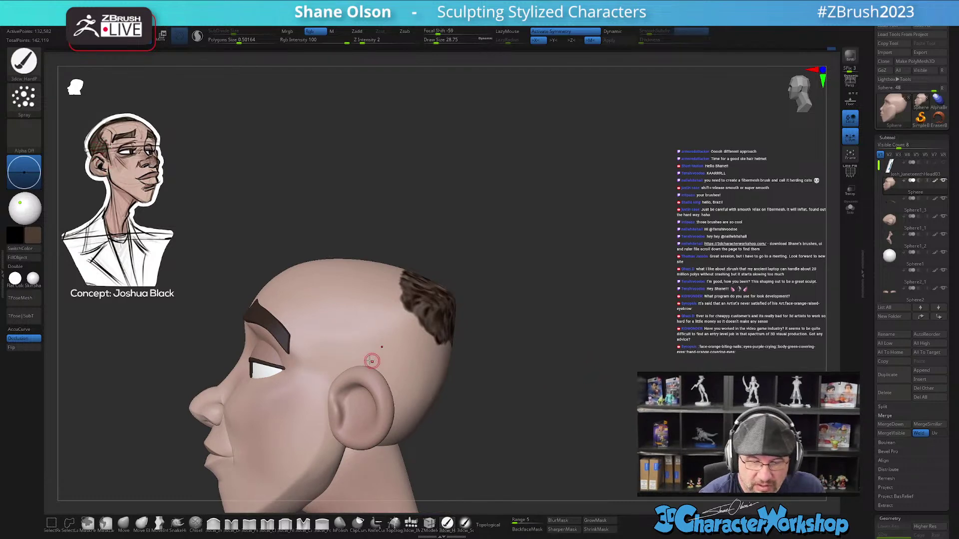
mouse_move(356, 358)
mouse_down()
mouse_move(419, 385)
mouse_move(416, 363)
mouse_move(357, 326)
mouse_move(428, 350)
mouse_up()
key(ctrl+z)
key(ctrl+z)
key(ctrl+z)
key(ctrl+z)
key(ctrl+z)
key(ctrl+z)
key(ctrl+z)
mouse_move(556, 387)
mouse_down()
mouse_move(541, 406)
mouse_move(566, 382)
mouse_move(564, 361)
mouse_up()
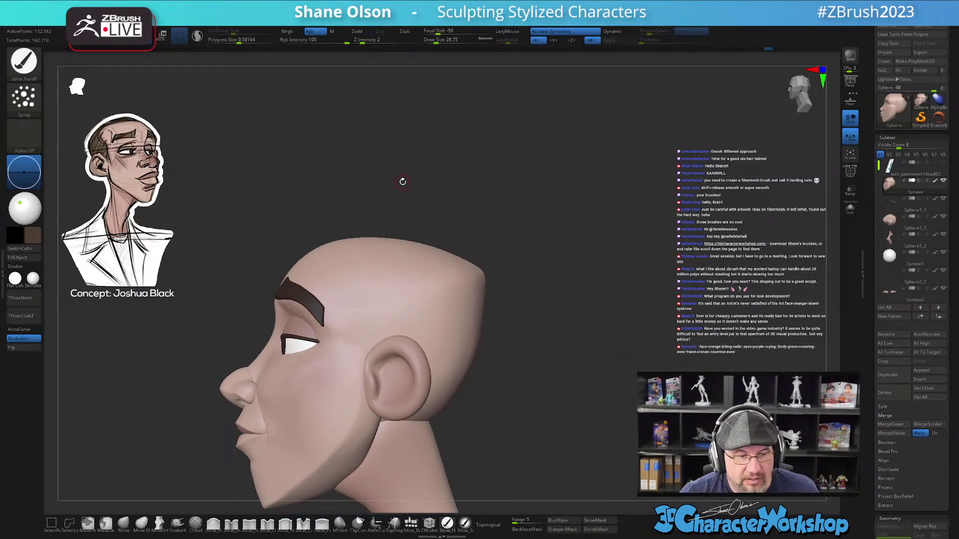
- Try stamping dark hair speckles above the ear with the DragRect stroke, Alpha 07 and a brush of about 56
click(22, 104)
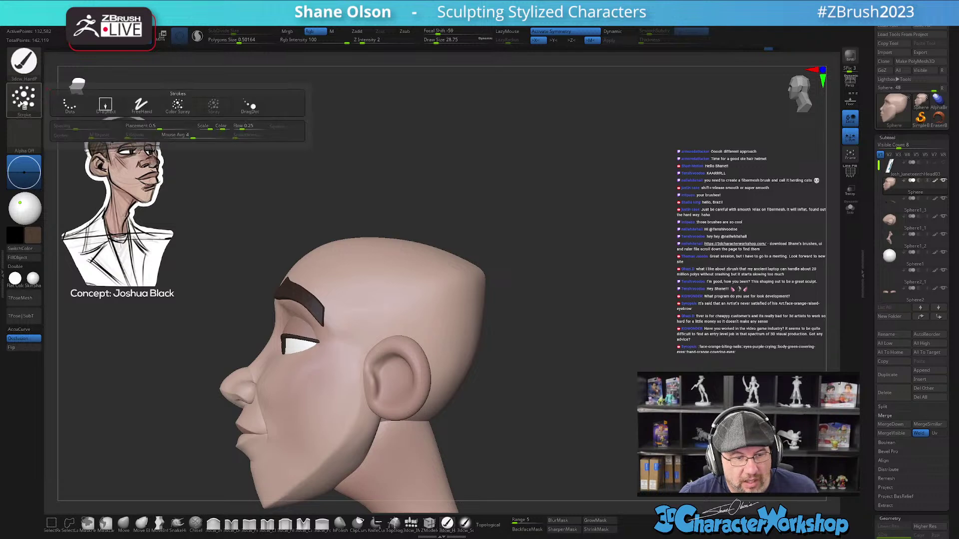
click(105, 105)
click(18, 136)
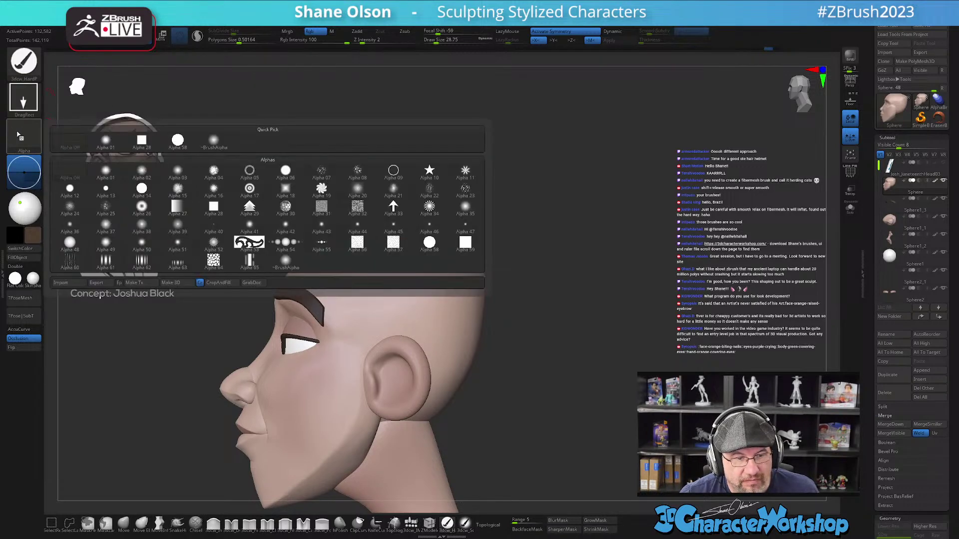
click(333, 175)
key(s)
drag(399, 306, 430, 333)
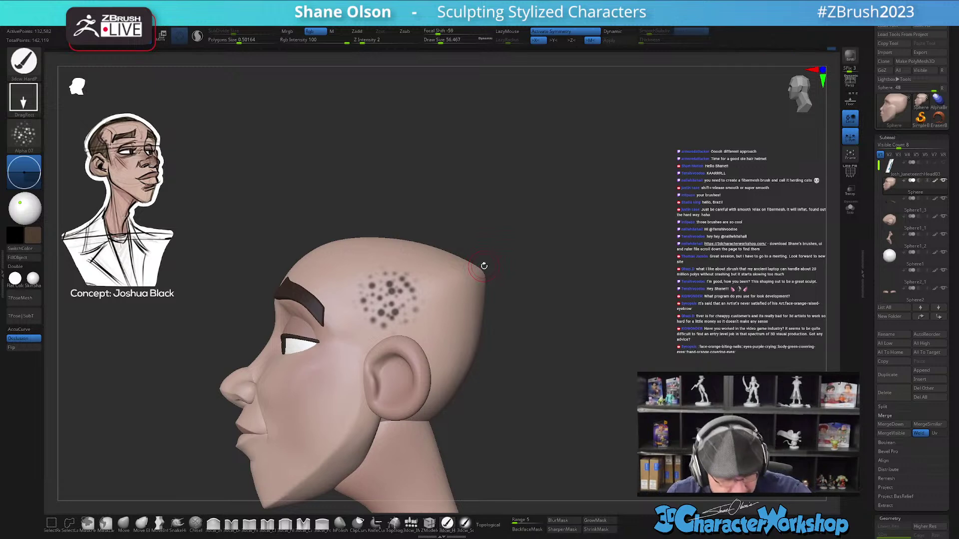
- Examine the bare skull, jaw and neck from the profile, rear and three-quarter views
drag(531, 369, 556, 387)
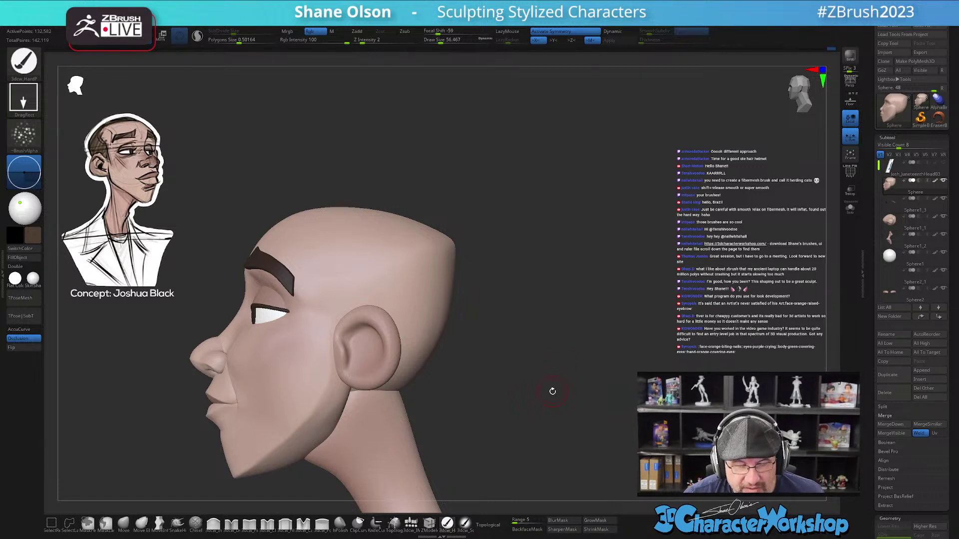
drag(553, 391, 461, 353)
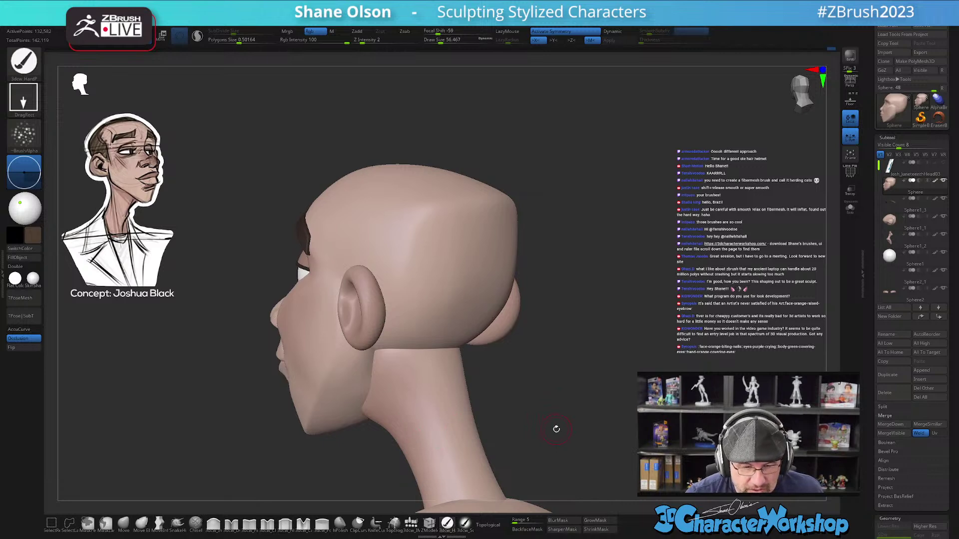
drag(558, 425, 564, 397)
drag(539, 399, 517, 177)
drag(581, 295, 526, 216)
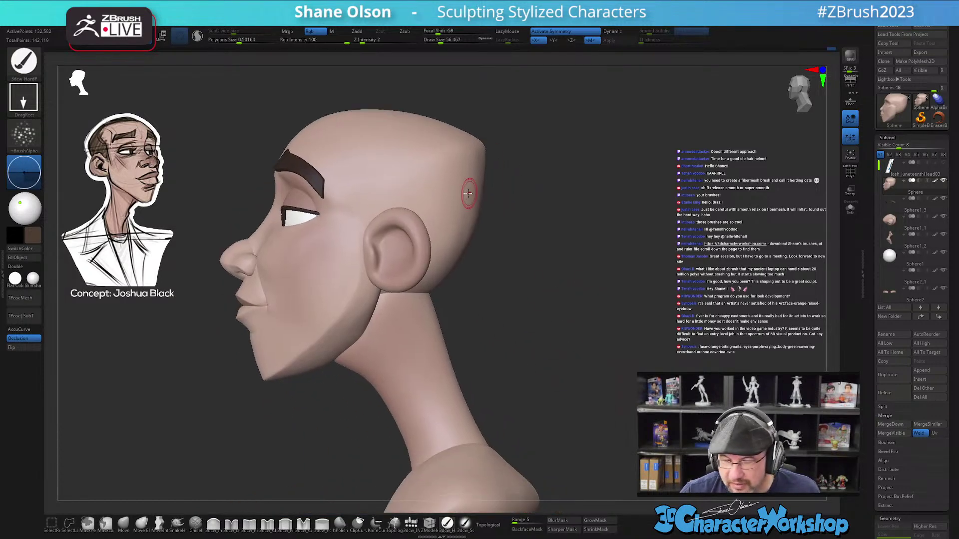
drag(537, 264, 533, 267)
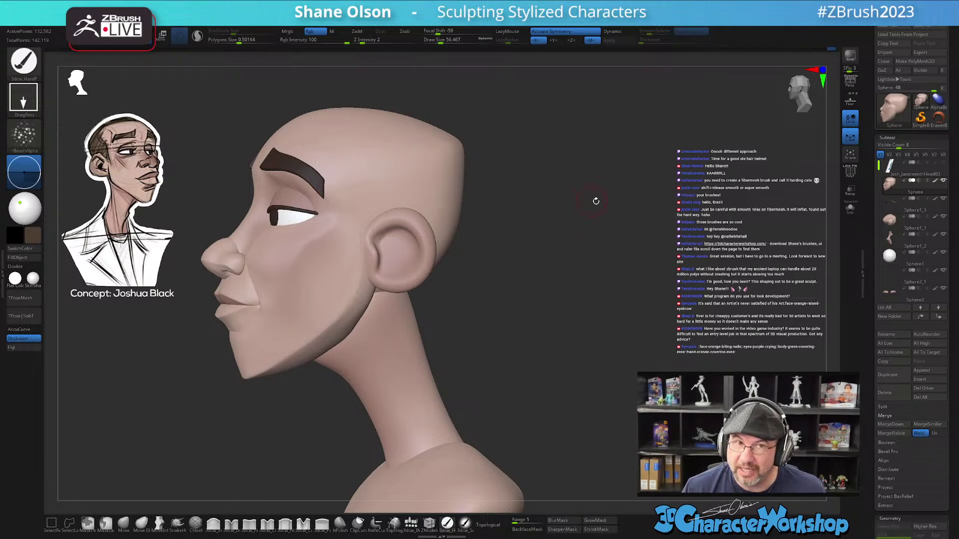
drag(590, 200, 606, 203)
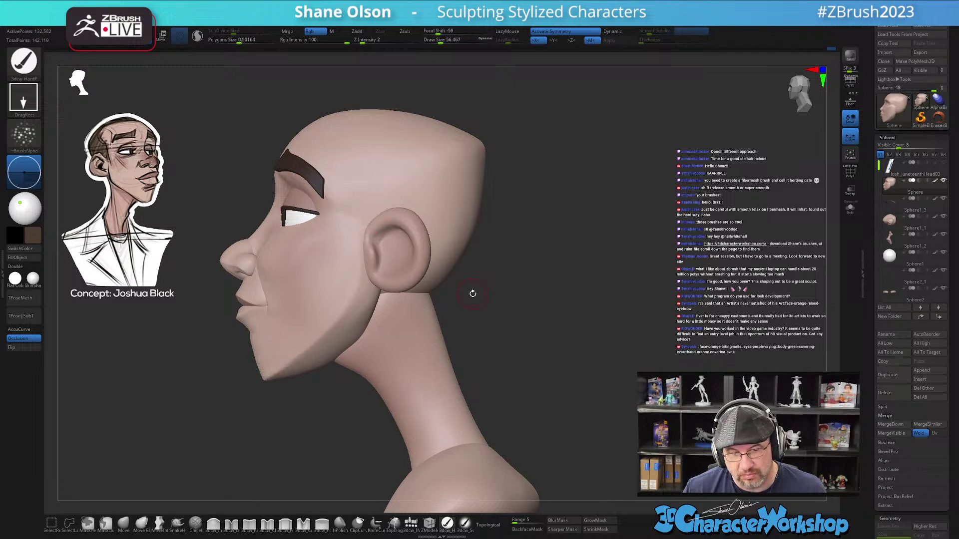
drag(520, 300, 537, 313)
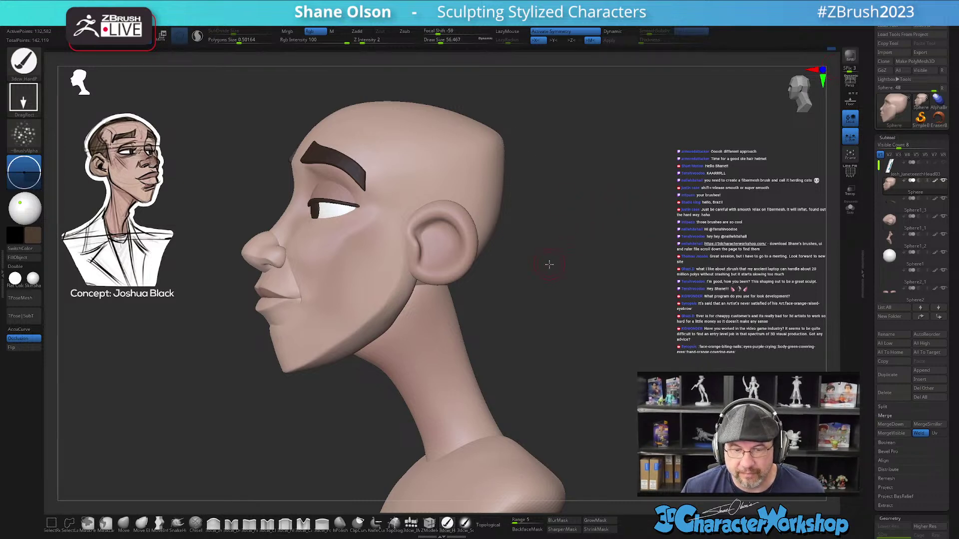
- Display the polyframe and make the neck the active subtool, checking its polygroup visibility
drag(550, 264, 435, 355)
key(shift+f)
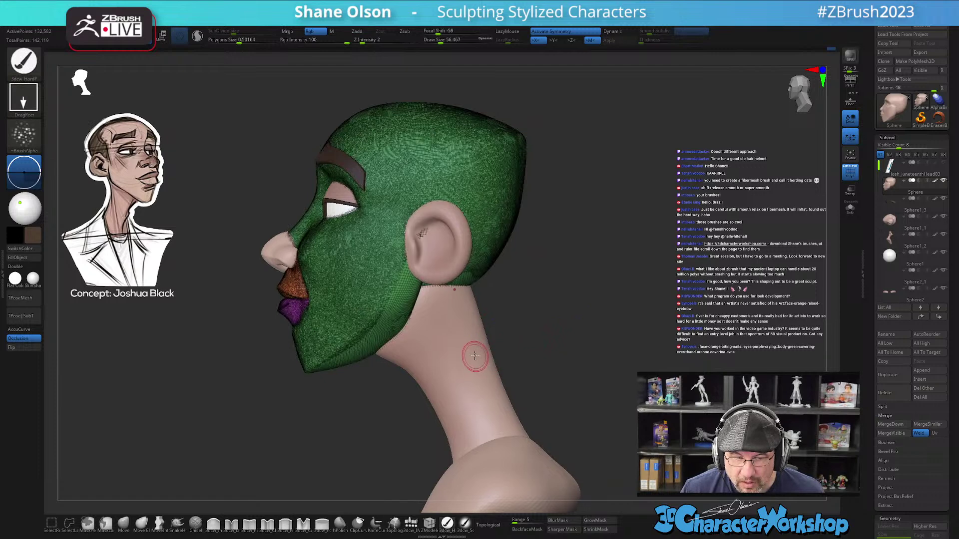
alt+click(475, 356)
mouse_move(593, 355)
alt+mouse_down()
mouse_move(601, 247)
mouse_move(607, 263)
mouse_move(599, 265)
mouse_move(631, 279)
mouse_move(551, 276)
alt+mouse_up()
ctrl+shift+click(457, 247)
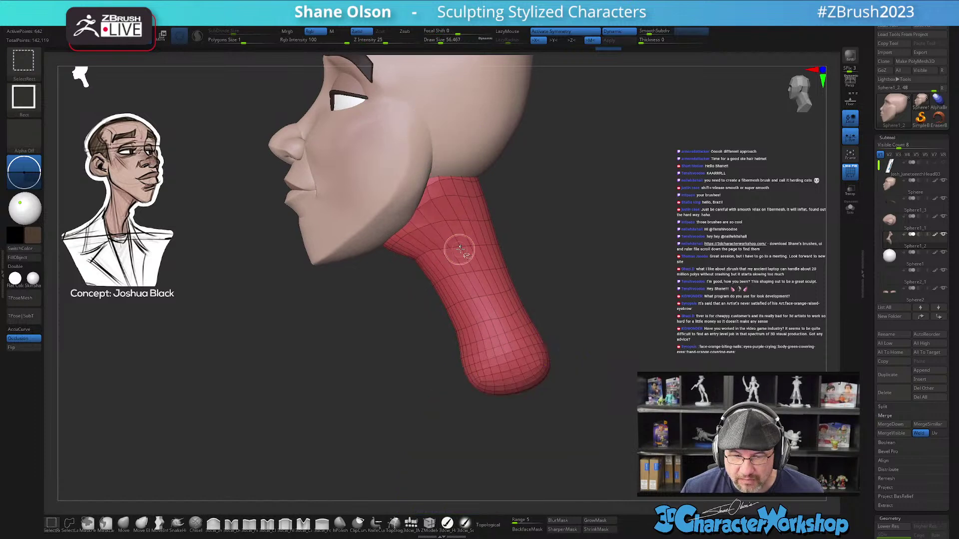
ctrl+shift+click(539, 264)
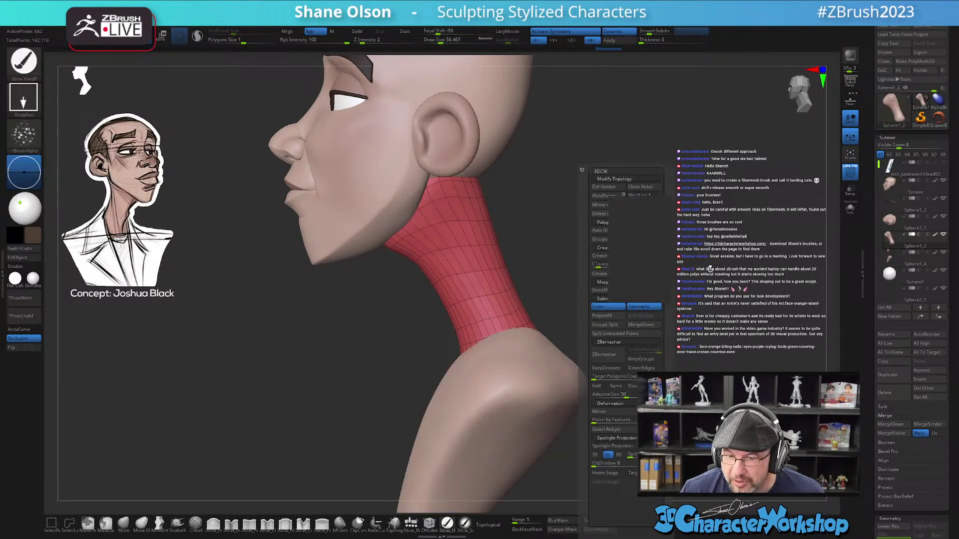
- Turn on Sculptris Pro and turn off Dynamic subdivision for the neck, and try smoothing it with a brush of about 299
key(s)
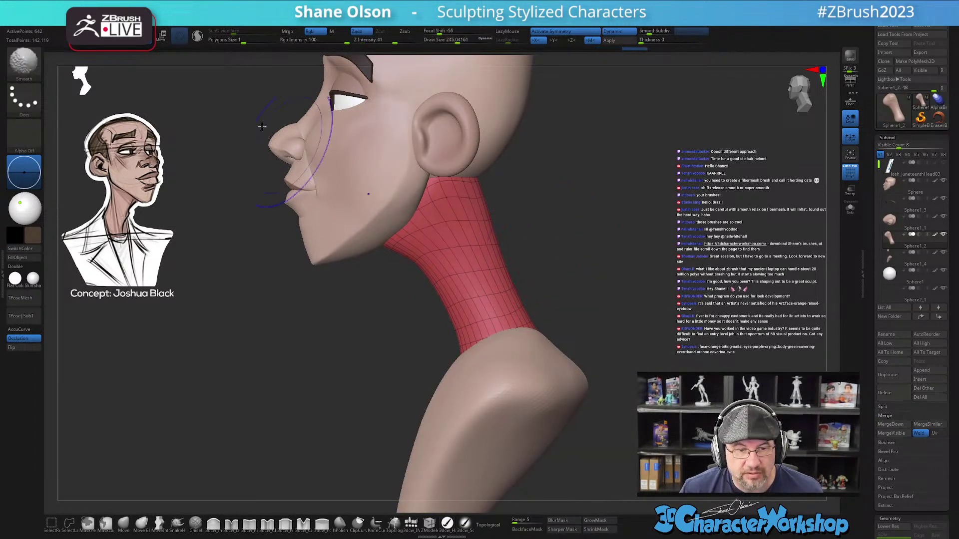
shift+click(197, 38)
click(619, 31)
key(s)
drag(549, 189, 555, 189)
shift+drag(461, 242, 506, 300)
key(ctrl+z)
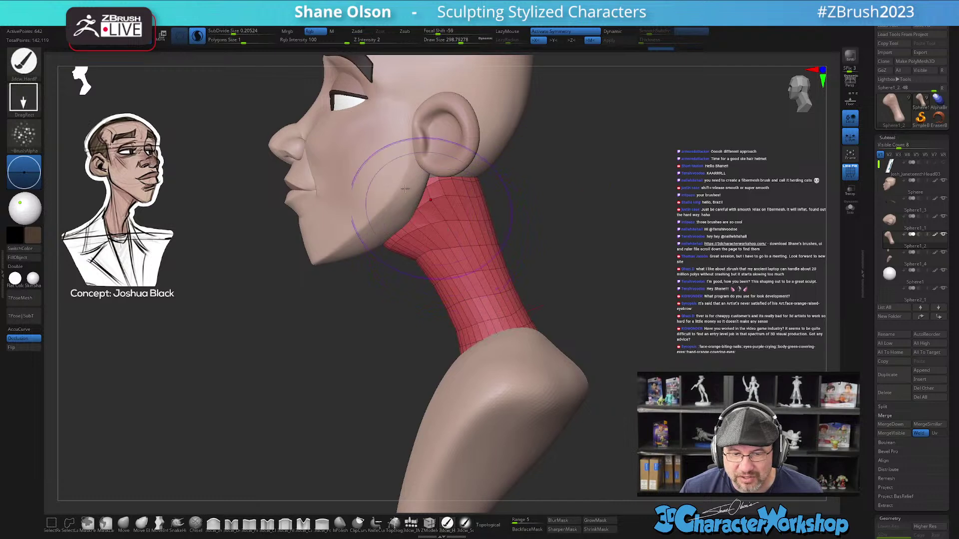
- Set the Sculptris Pro SubDivide Size to 0.39712 and Polygons Size to 0.62995 for a denser neck mesh
shift+click(234, 32)
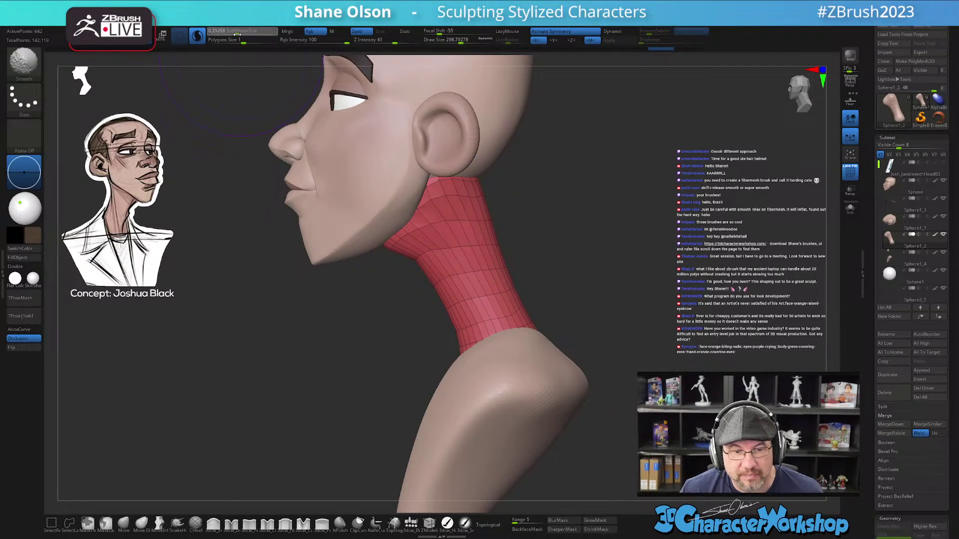
shift+drag(237, 34, 240, 34)
click(219, 32)
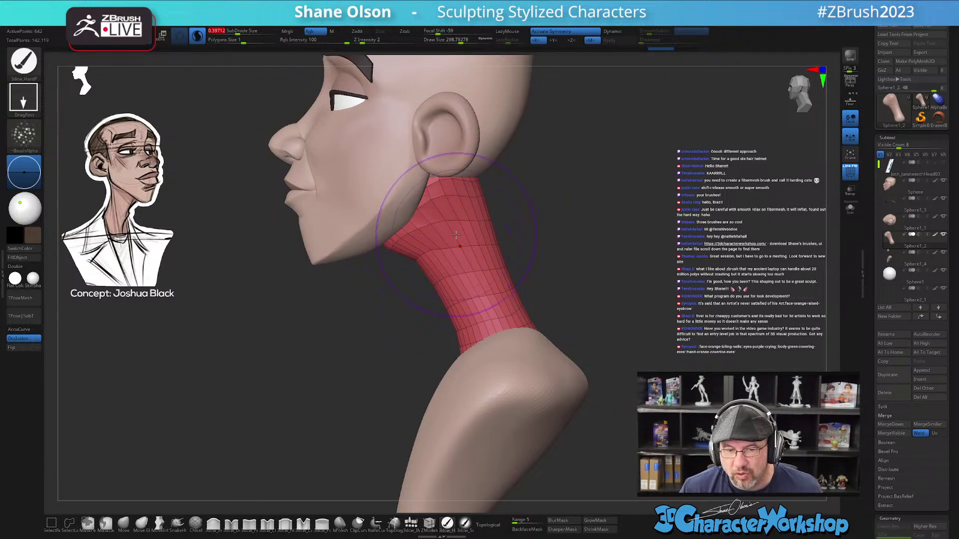
click(241, 40)
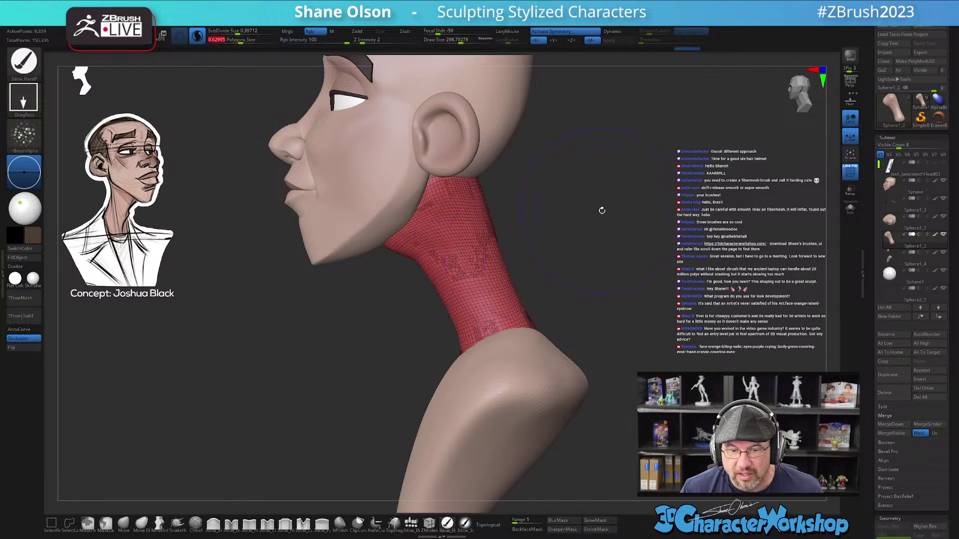
- Try smoothing the neck below the jaw at the new mesh density with the polyframe hidden, and undo the pass
key(shift+f)
mouse_move(592, 214)
mouse_down()
mouse_move(605, 224)
mouse_move(483, 208)
mouse_up()
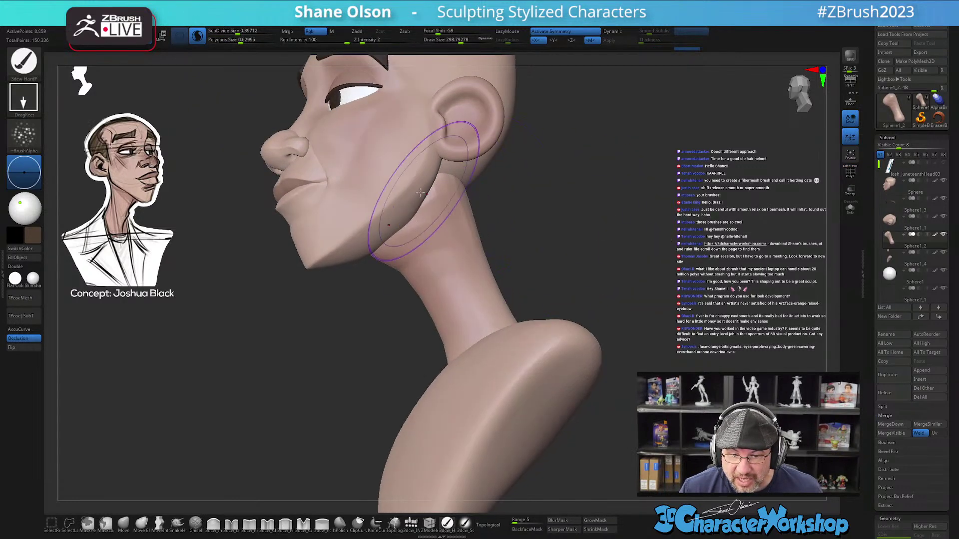
mouse_move(589, 273)
mouse_down()
mouse_move(531, 284)
mouse_move(586, 284)
mouse_up()
key(ctrl+z)
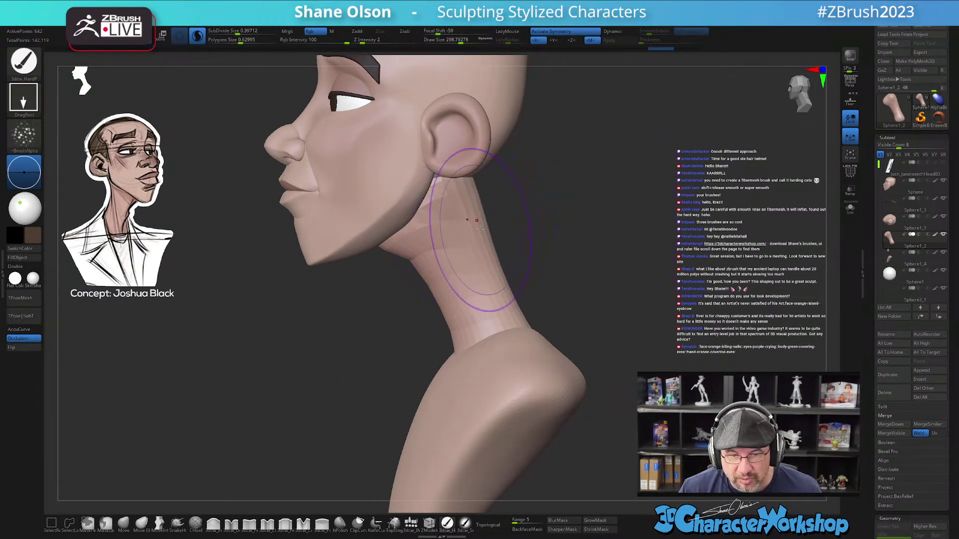
key(shift)
shift+drag(453, 218, 447, 223)
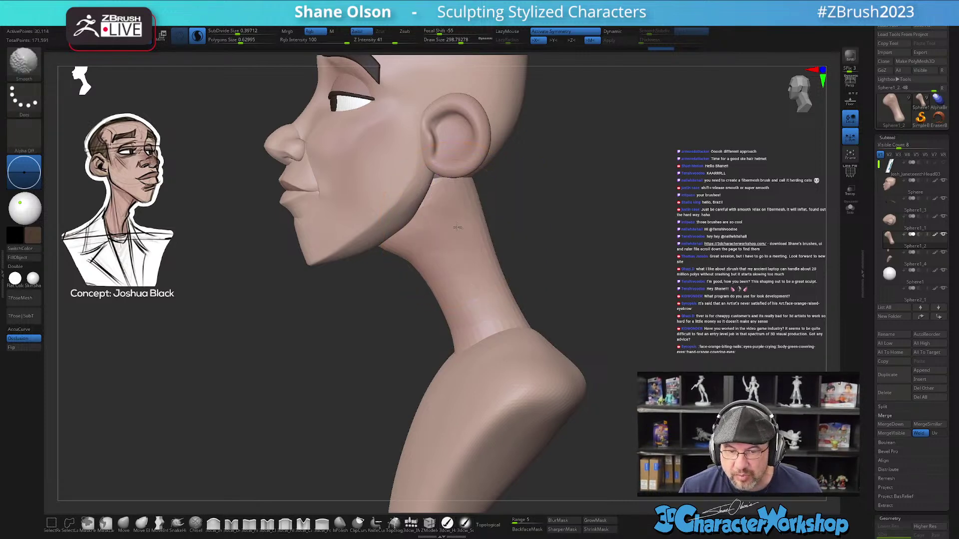
key(ctrl+z)
- Smooth the neck with Sculptris Pro to refine its mesh, display the polyframe, and reduce the brush to about 207
mouse_move(572, 242)
mouse_down()
mouse_move(561, 257)
mouse_move(577, 250)
mouse_up()
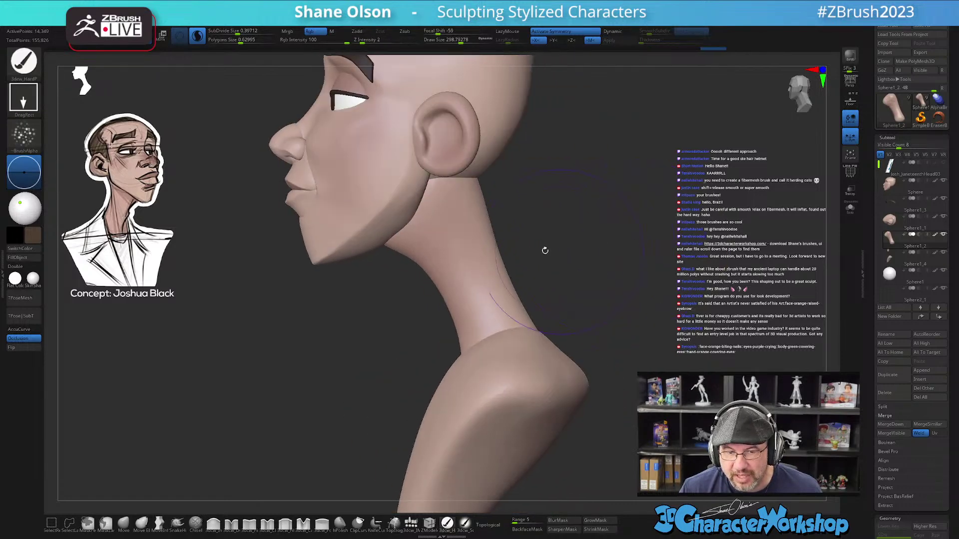
shift+drag(418, 270, 433, 292)
key(shift+f)
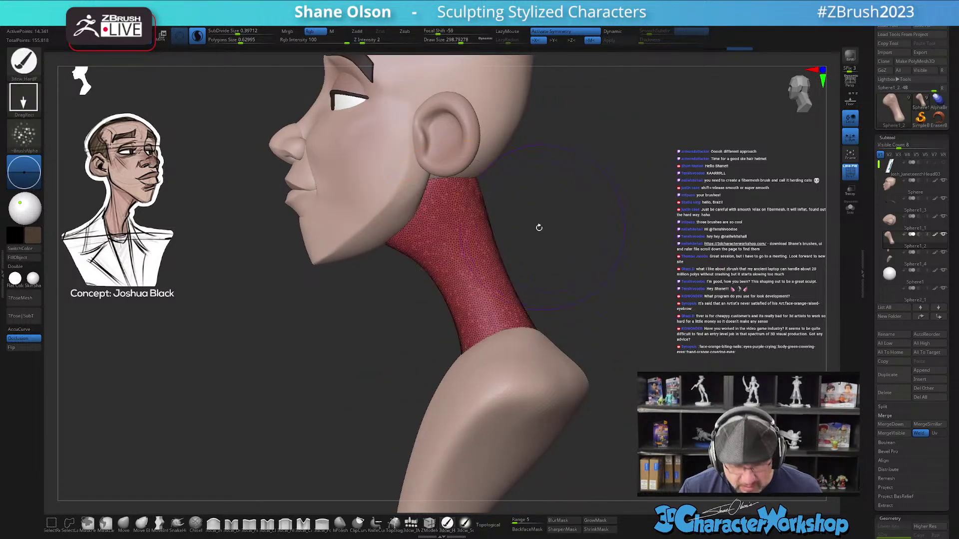
drag(595, 254, 524, 220)
alt+drag(602, 200, 610, 260)
key(s)
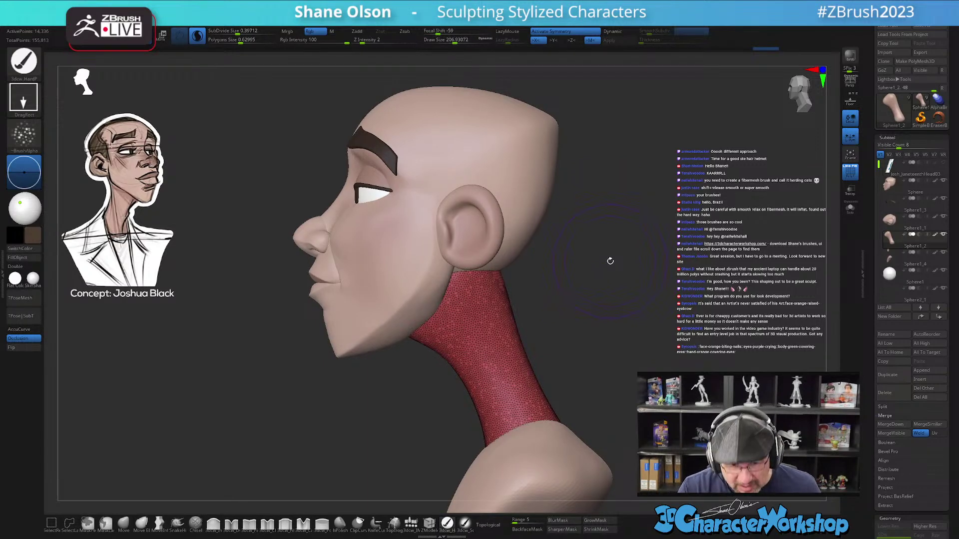
drag(610, 261, 595, 372)
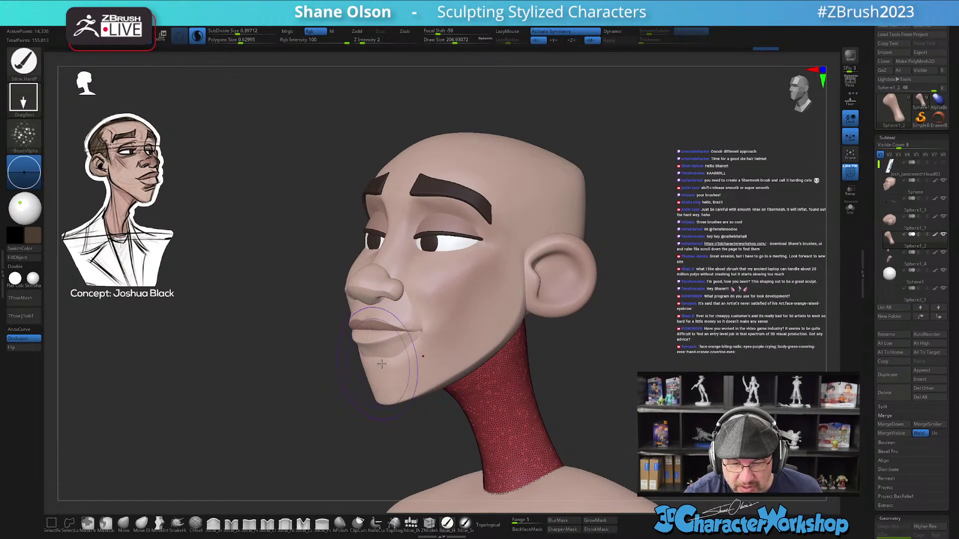
- Select the head, reorder the neck subtool directly below it, and merge the neck down into the head
drag(595, 372, 602, 392)
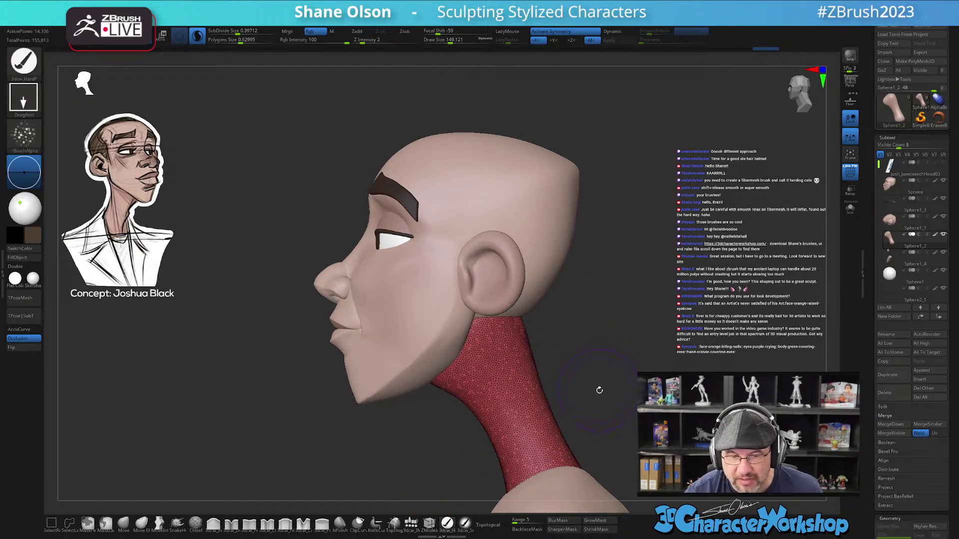
drag(598, 393, 577, 389)
mouse_move(622, 364)
mouse_down()
mouse_move(618, 377)
mouse_move(659, 371)
mouse_move(569, 364)
mouse_move(529, 336)
mouse_move(449, 317)
mouse_up()
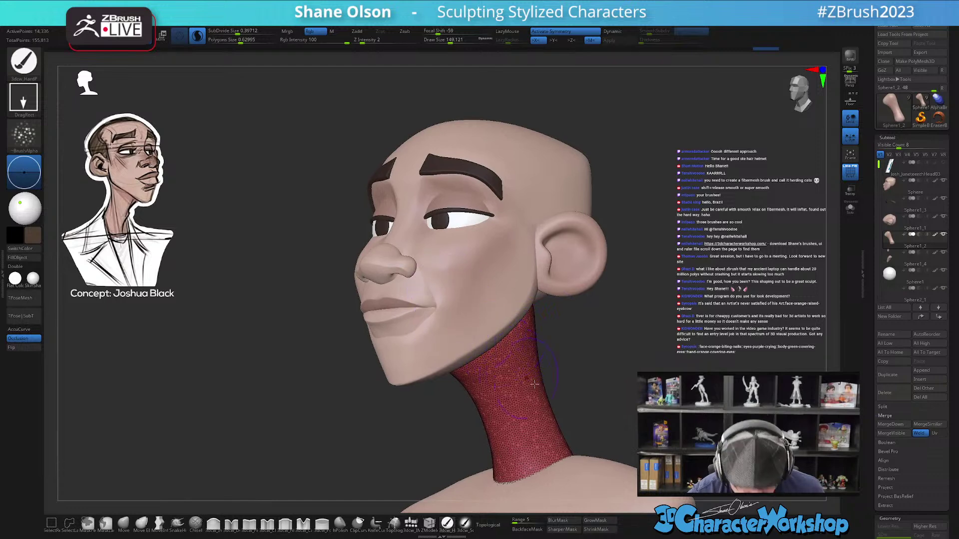
alt+click(498, 300)
drag(507, 382, 554, 387)
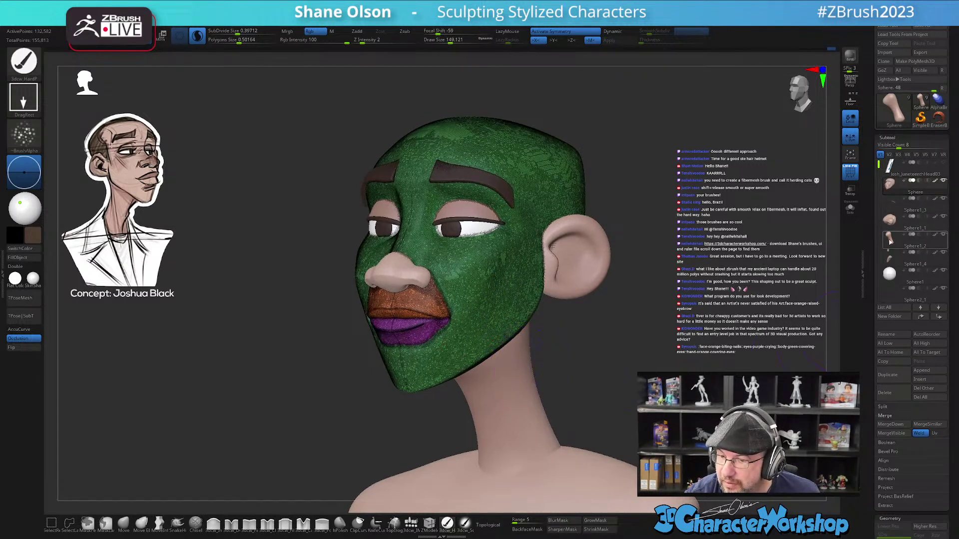
drag(889, 225, 892, 195)
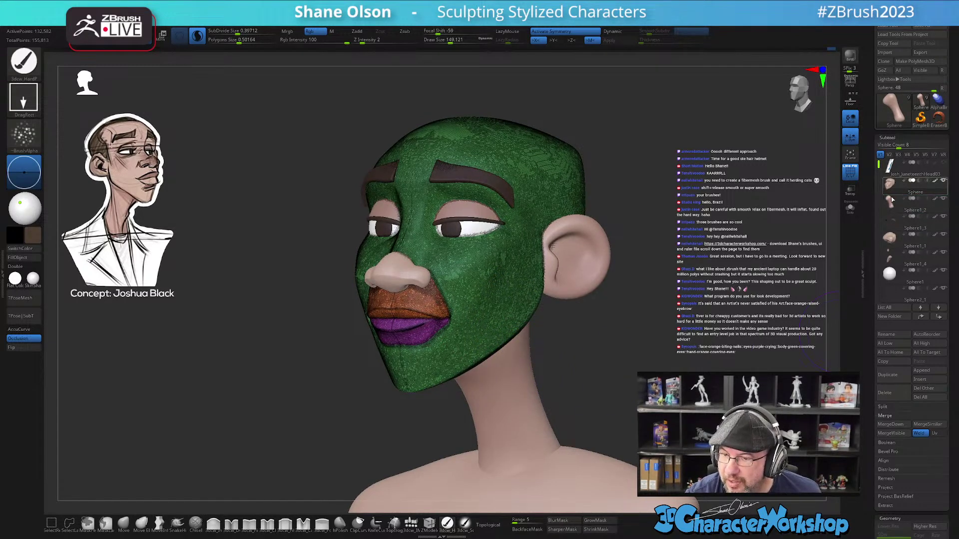
alt+drag(703, 330, 670, 335)
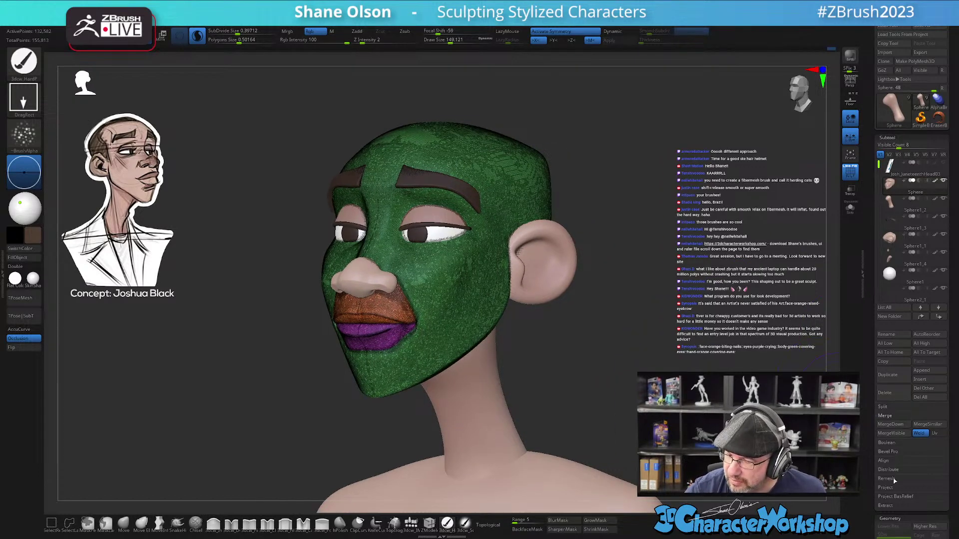
drag(874, 462, 906, 339)
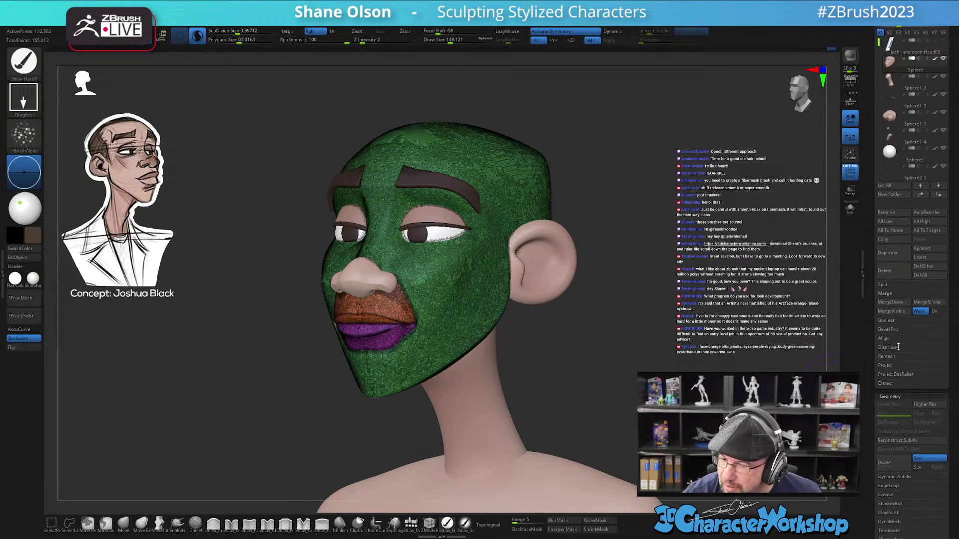
click(891, 311)
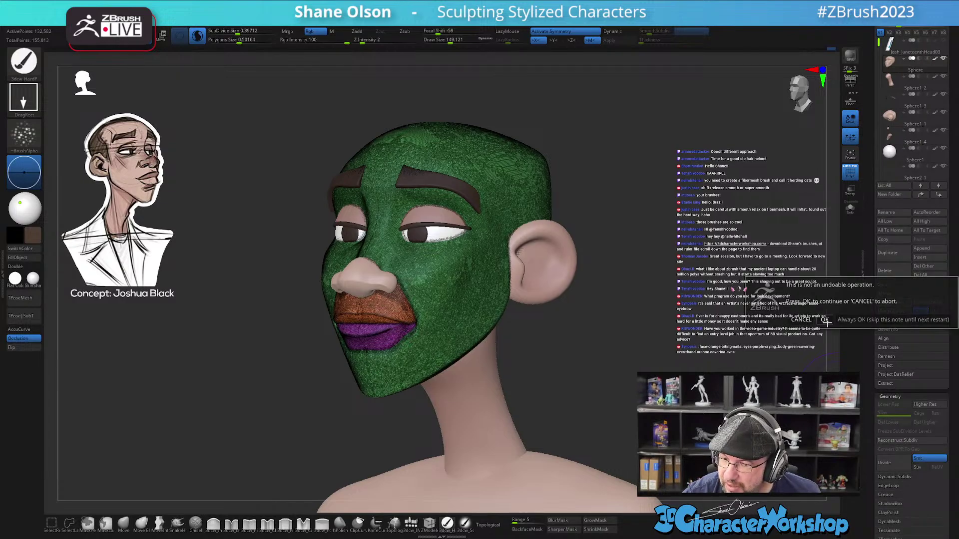
- Reduce the brush to about 90 and examine the junction between neck, jaw and skull from side, back and front
drag(611, 395, 616, 425)
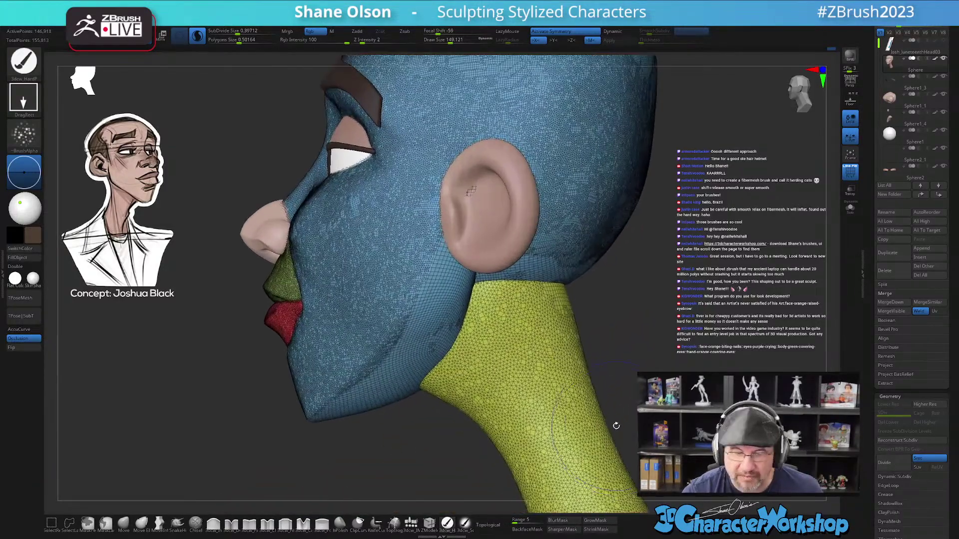
key(s)
mouse_move(668, 382)
mouse_down()
mouse_move(589, 332)
mouse_move(554, 279)
mouse_up()
right_drag(550, 262, 558, 253)
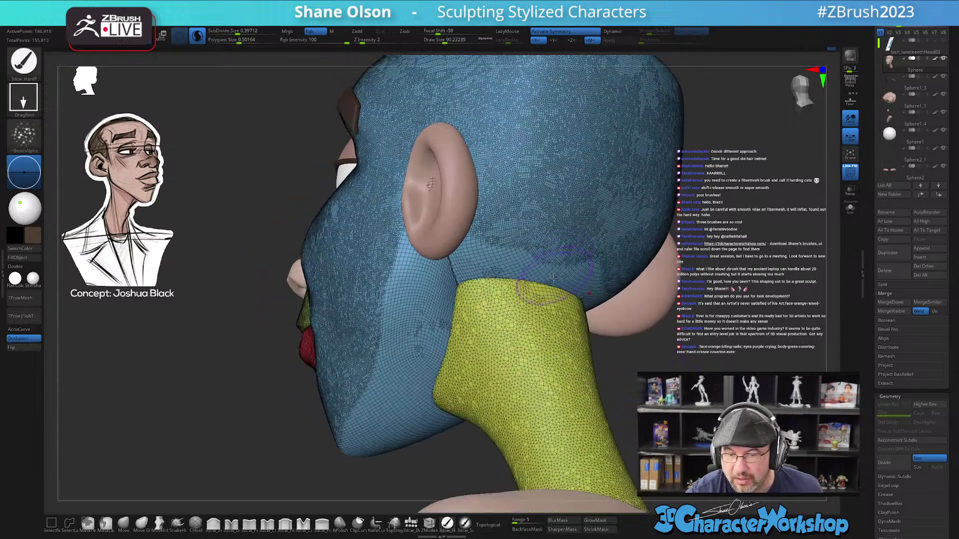
mouse_move(570, 288)
right_down()
mouse_move(573, 278)
mouse_move(556, 294)
right_up()
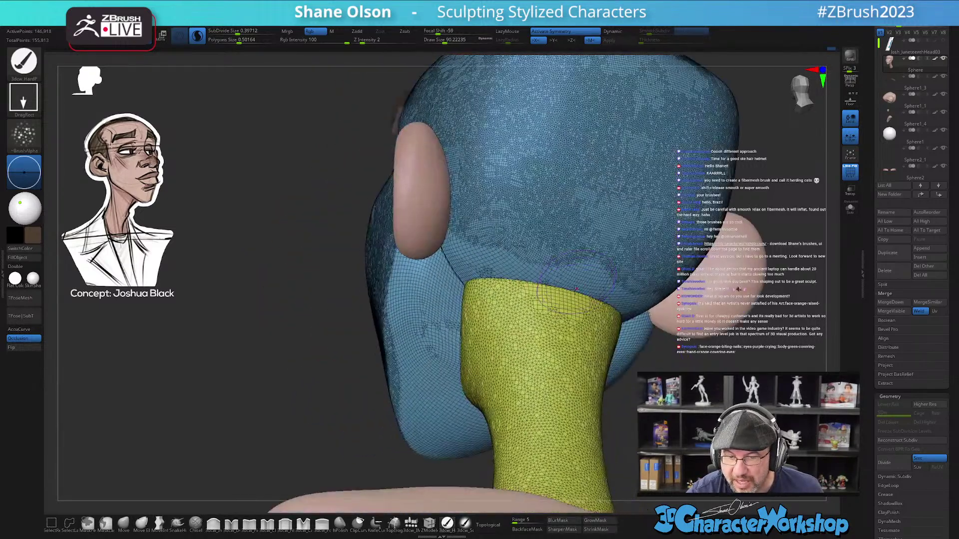
right_drag(563, 343, 566, 375)
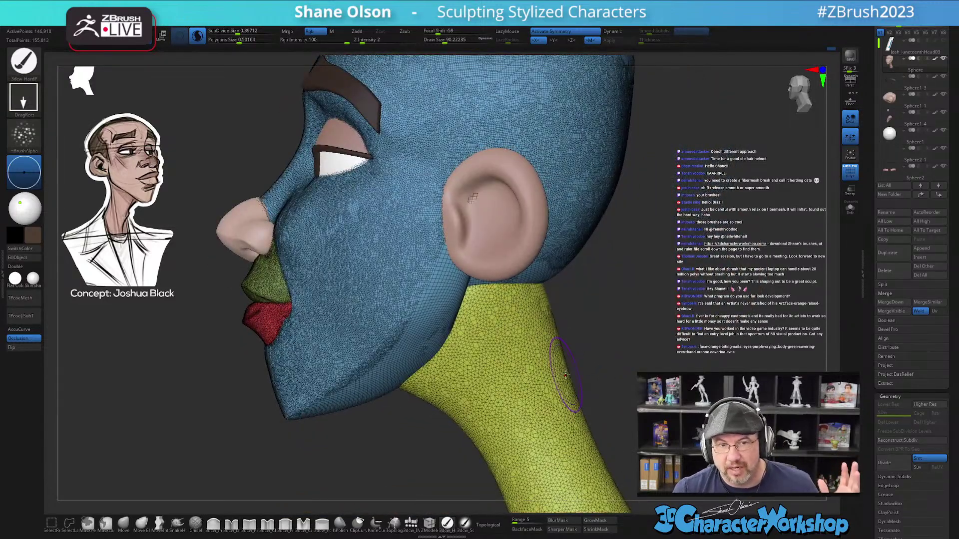
right_drag(619, 378, 615, 363)
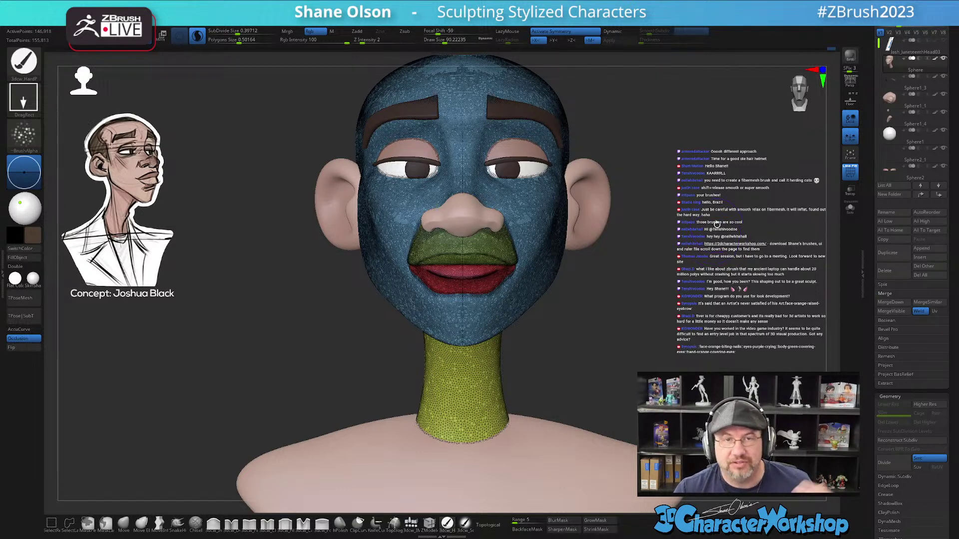
alt+drag(625, 316, 600, 340)
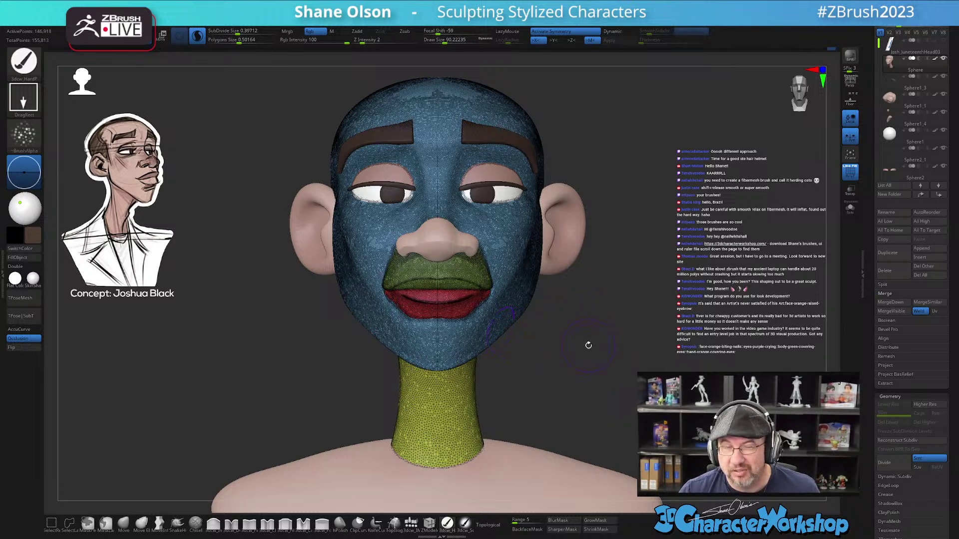
- Turn off symmetry, centre the transform gizmo on the unmasked mesh of the merged head, and reset its orientation
key(space)
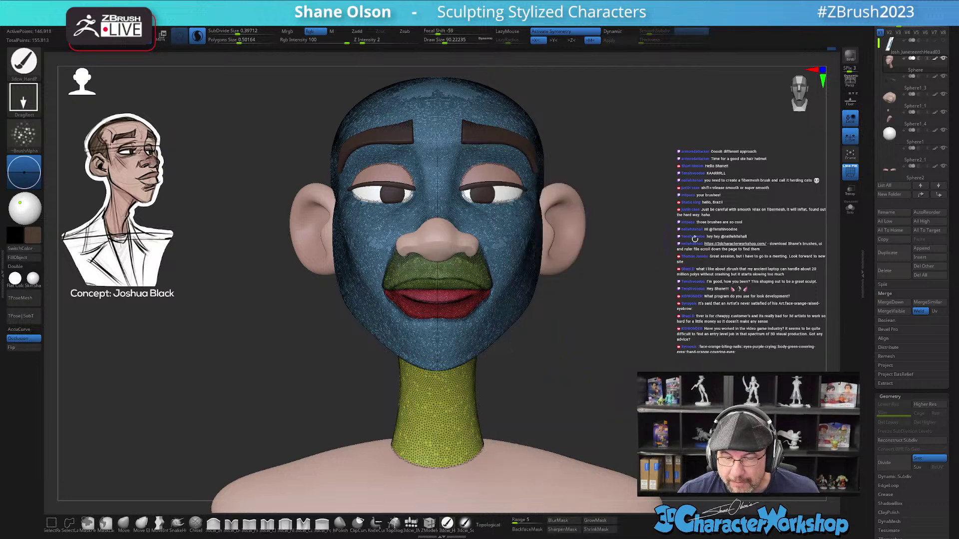
key(w)
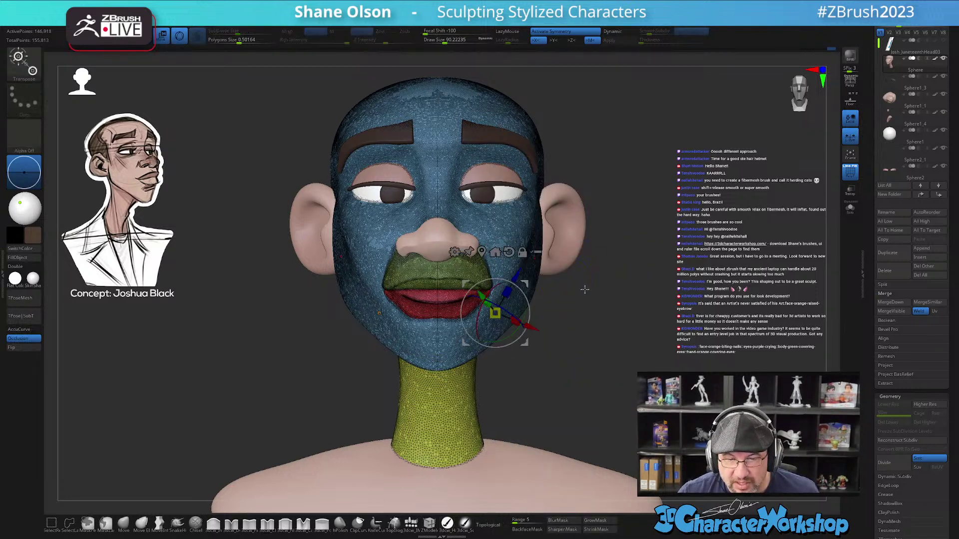
key(x)
key(x)
key(x)
click(521, 252)
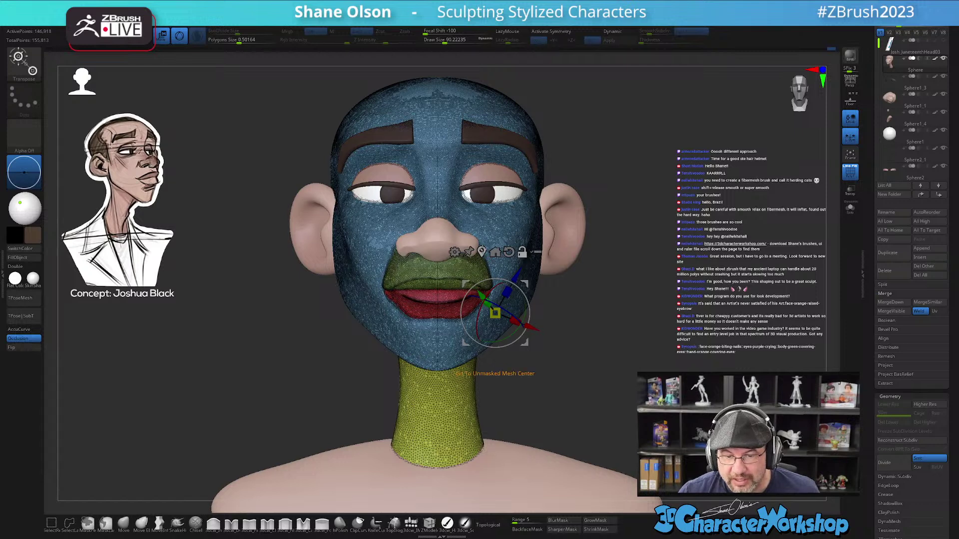
click(482, 251)
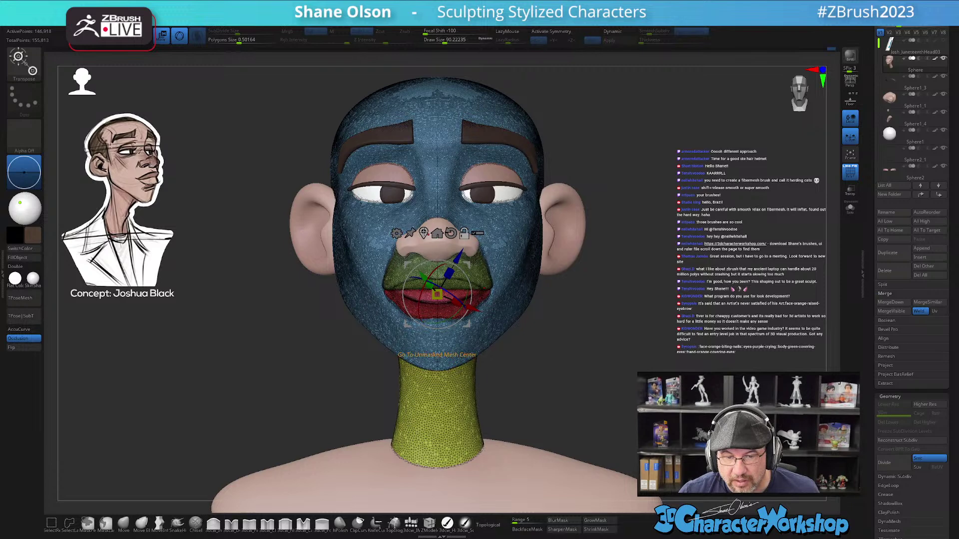
click(451, 233)
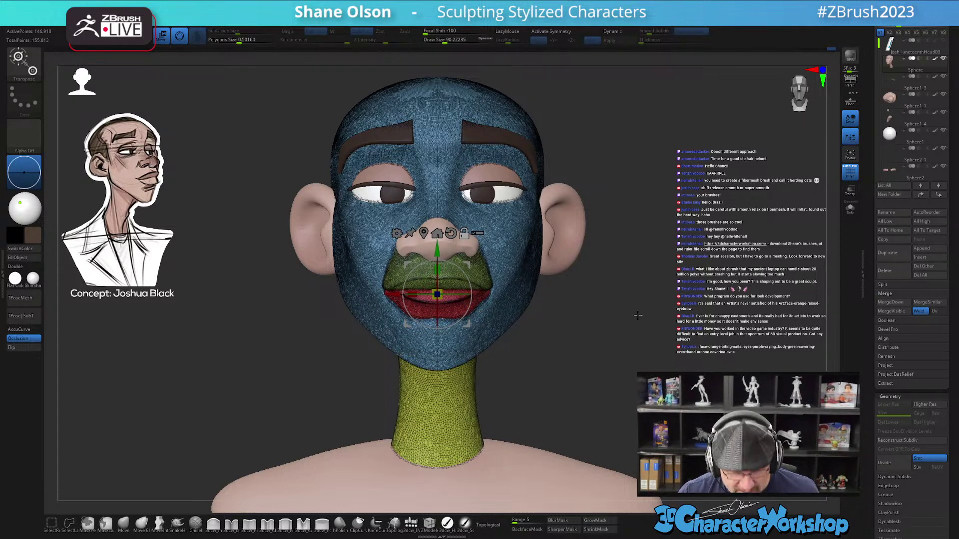
- Remesh the merged head and neck with Remesh By Union and accept the result
click(395, 233)
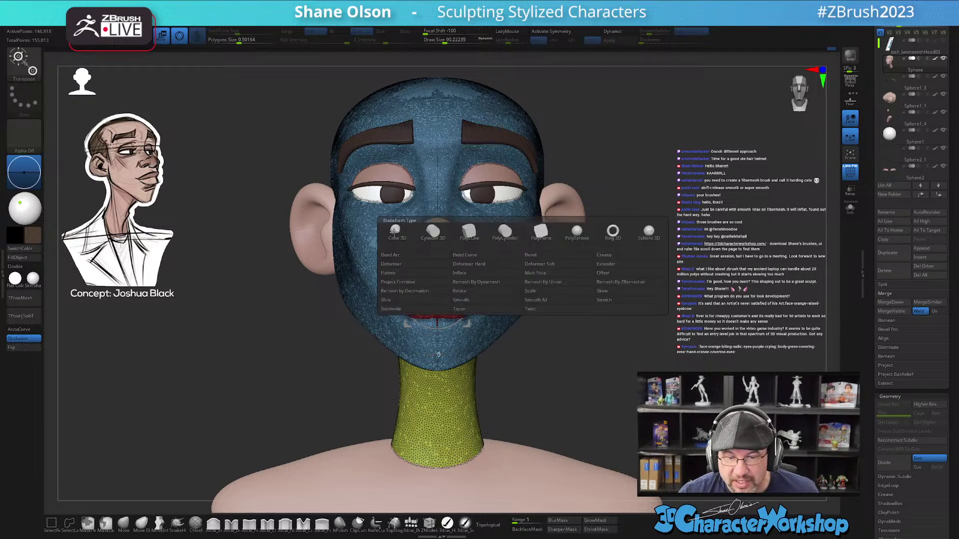
click(542, 282)
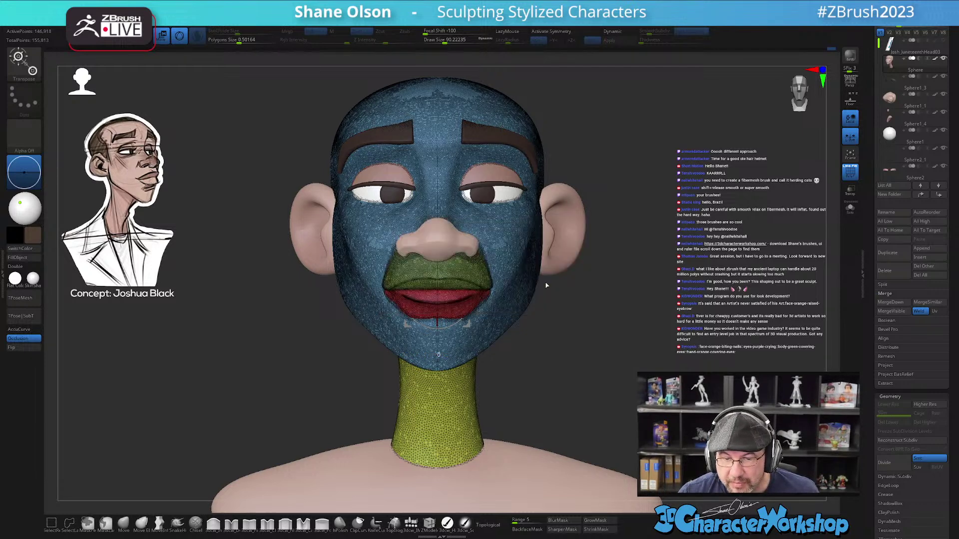
ctrl+right_drag(646, 306, 594, 357)
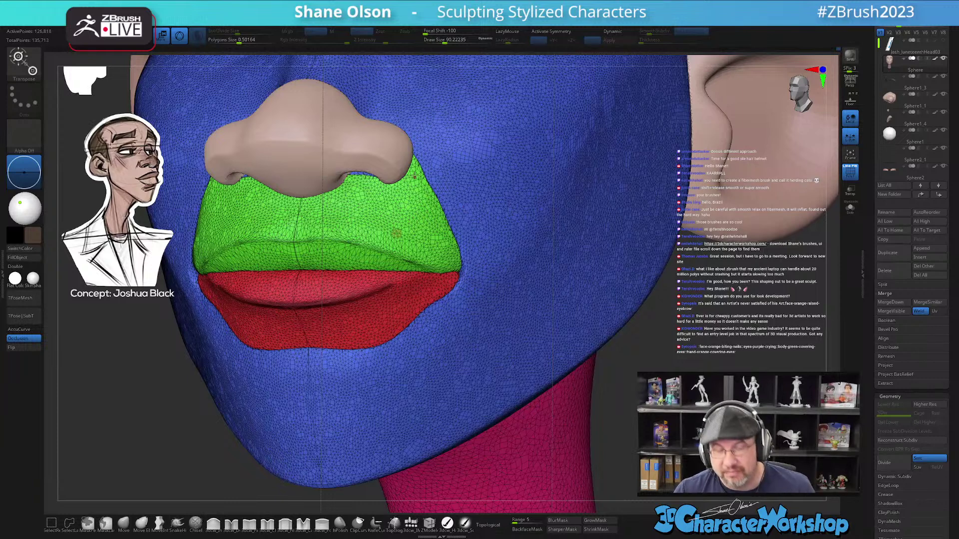
click(396, 233)
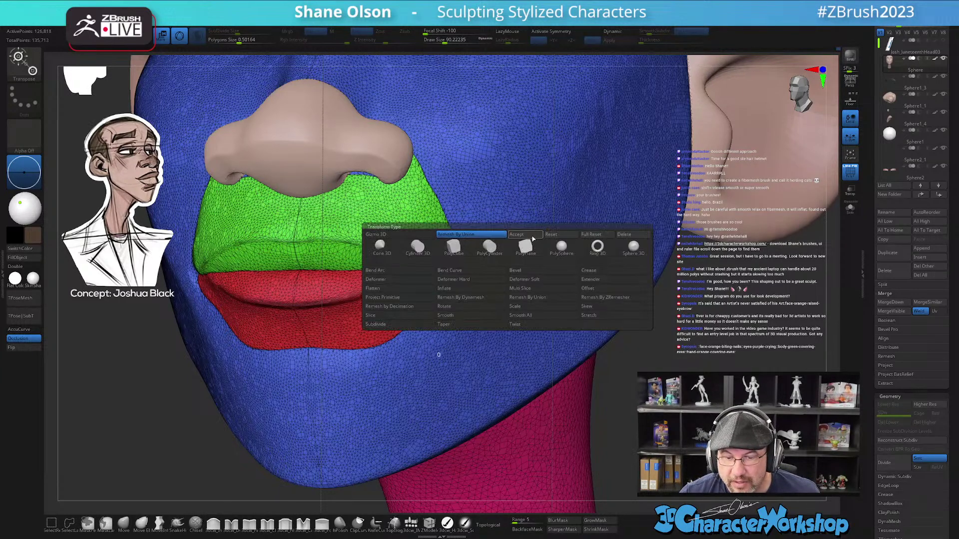
key(q)
- Hide the polyframe and reduce the brush to about 31 for close work between the nose and mouth
mouse_move(674, 367)
mouse_down()
mouse_move(584, 361)
mouse_move(667, 366)
mouse_move(632, 331)
mouse_move(666, 346)
mouse_move(605, 344)
mouse_move(613, 313)
mouse_move(622, 349)
mouse_up()
key(shift+f)
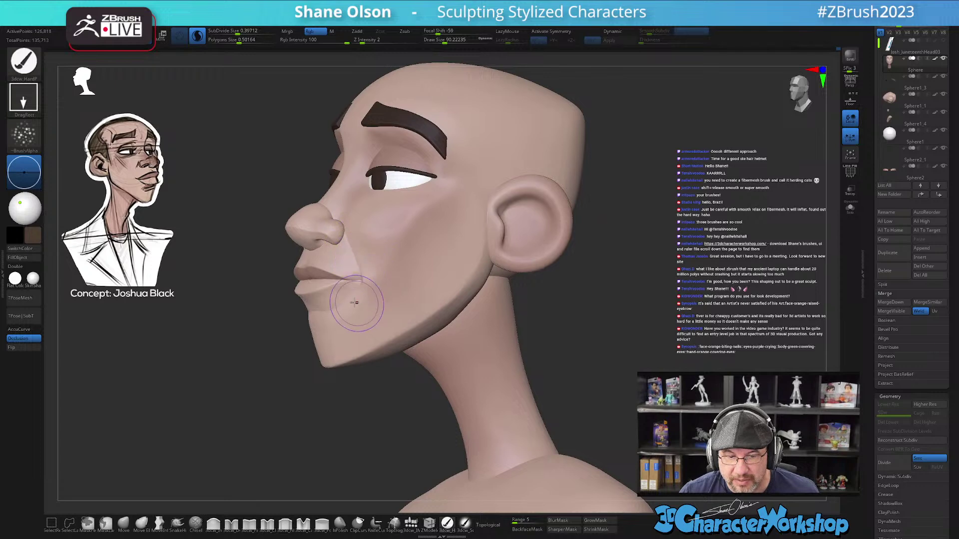
shift+drag(579, 319, 586, 319)
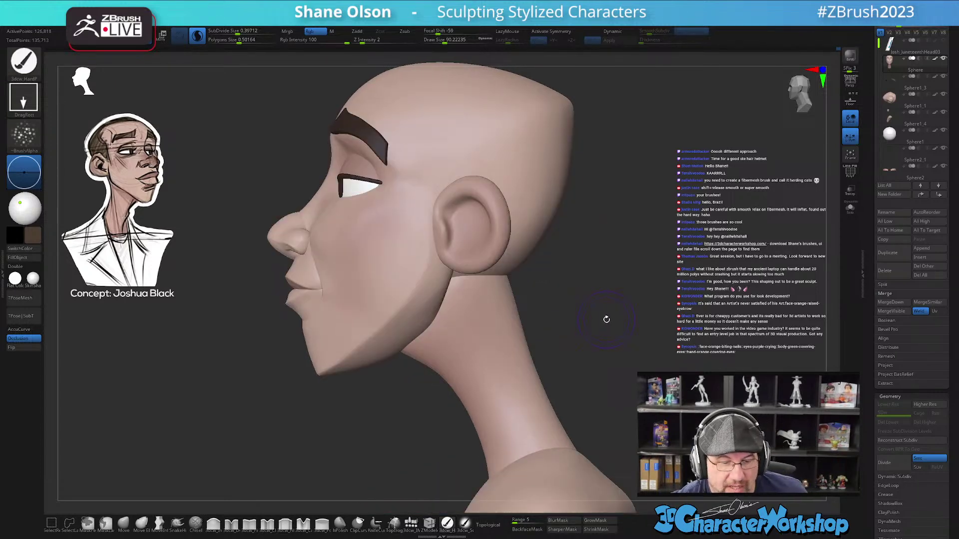
mouse_move(379, 293)
alt+right_down()
mouse_move(471, 324)
mouse_move(458, 313)
mouse_move(452, 351)
mouse_move(463, 335)
mouse_move(465, 347)
alt+right_up()
key(s)
drag(465, 347, 458, 347)
right_drag(458, 346, 509, 364)
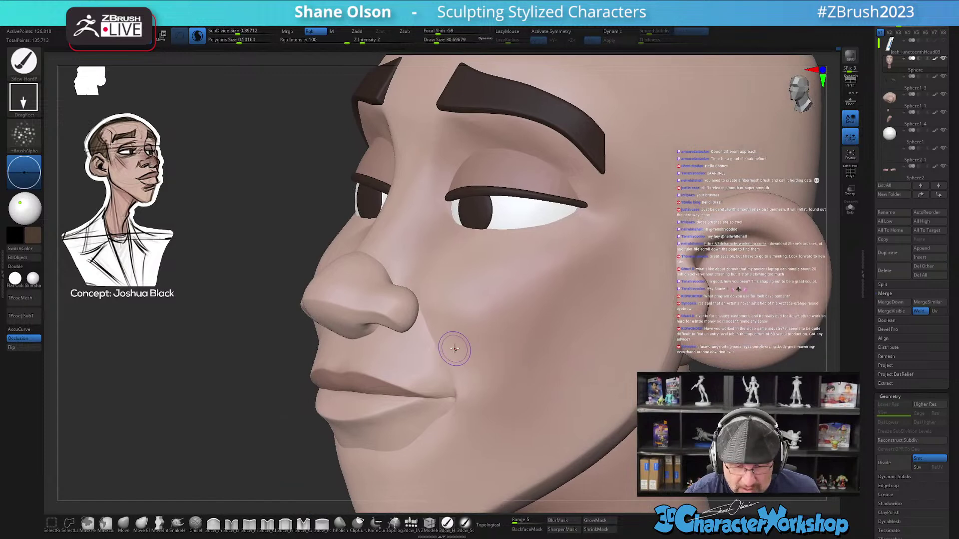
- Try smoothing the fold between nostril and mouth corner, undo it, and set the Sculptris Pro SubDivide Size to 0.17164
key(shift+f)
shift+drag(427, 323, 445, 370)
key(ctrl+z)
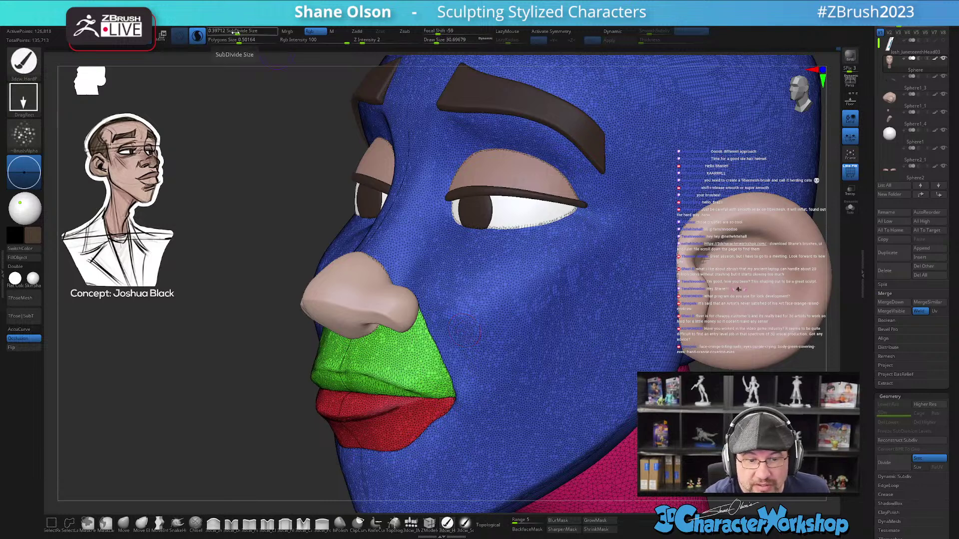
drag(236, 32, 230, 32)
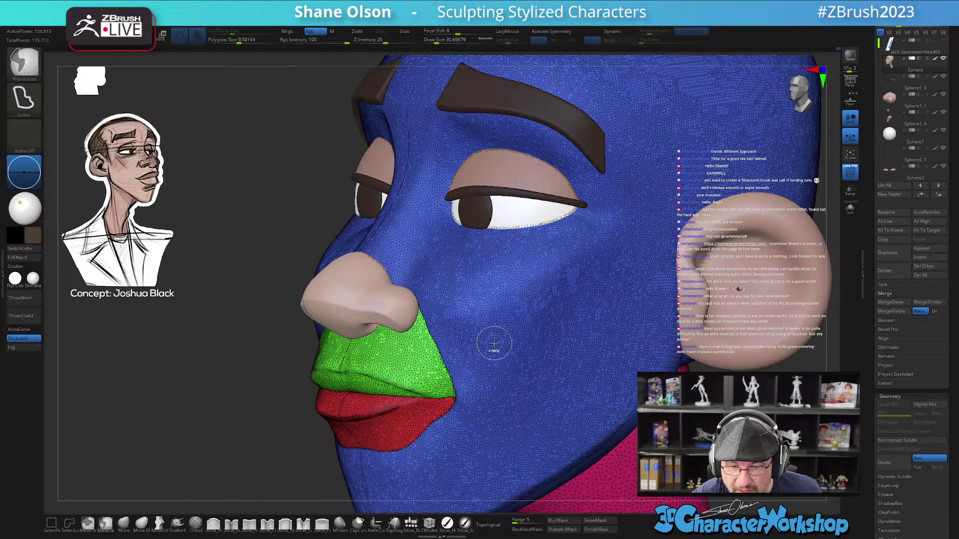
- Try smoothing the nostril-to-mouth fold and the edge below the lower lip without symmetry, and undo the passes
mouse_move(447, 358)
shift+mouse_down()
mouse_move(451, 377)
mouse_move(423, 327)
mouse_move(430, 310)
mouse_move(438, 325)
shift+mouse_up()
key(shift+f)
mouse_move(473, 359)
ctrl+right_down()
mouse_move(430, 322)
mouse_move(494, 420)
mouse_move(452, 430)
ctrl+right_up()
shift+drag(452, 430, 409, 436)
key(ctrl)
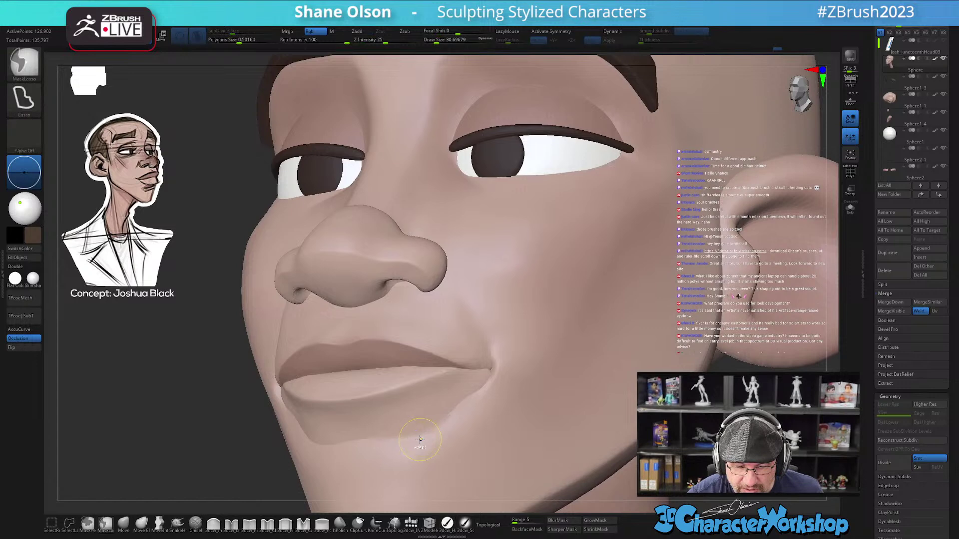
key(ctrl+shift+z)
key(ctrl+shift+z)
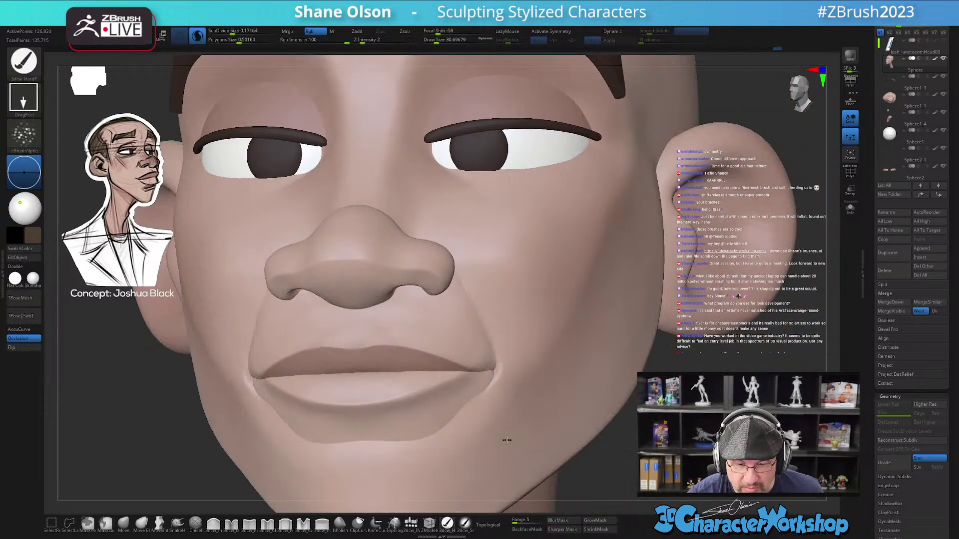
key(ctrl+z)
key(ctrl+z)
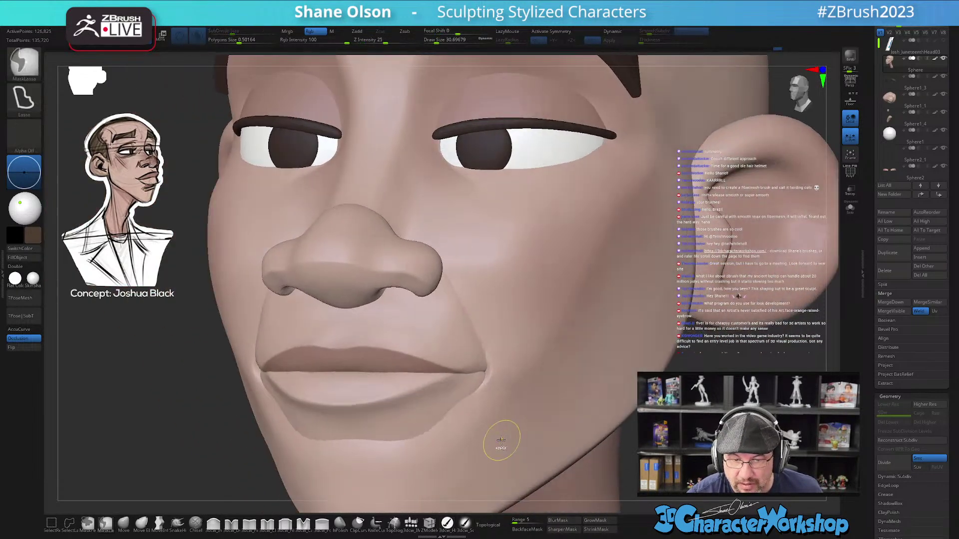
- Turn symmetry back on and smooth the fold running from the nostril to the corner of the mouth
right_drag(490, 454, 510, 358)
key(x)
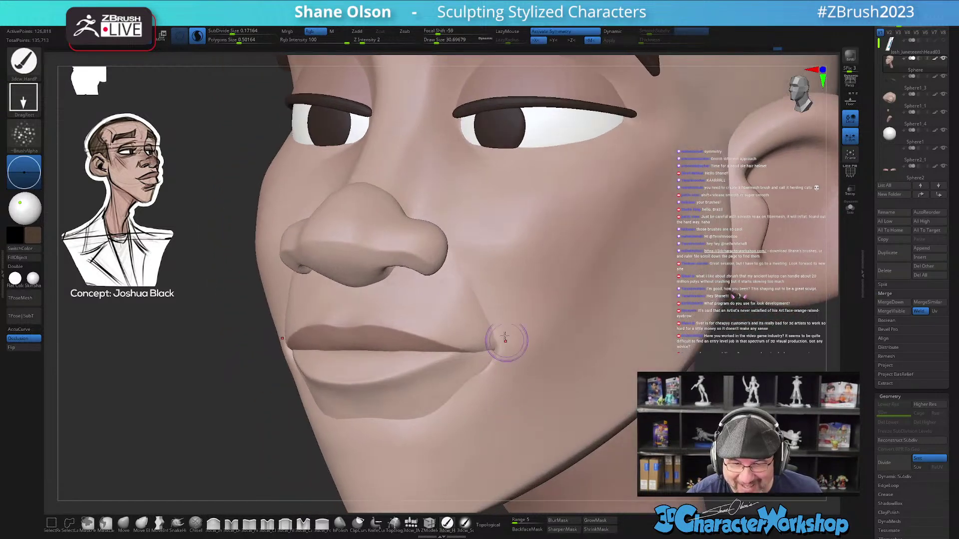
key(shift)
shift+drag(474, 279, 481, 296)
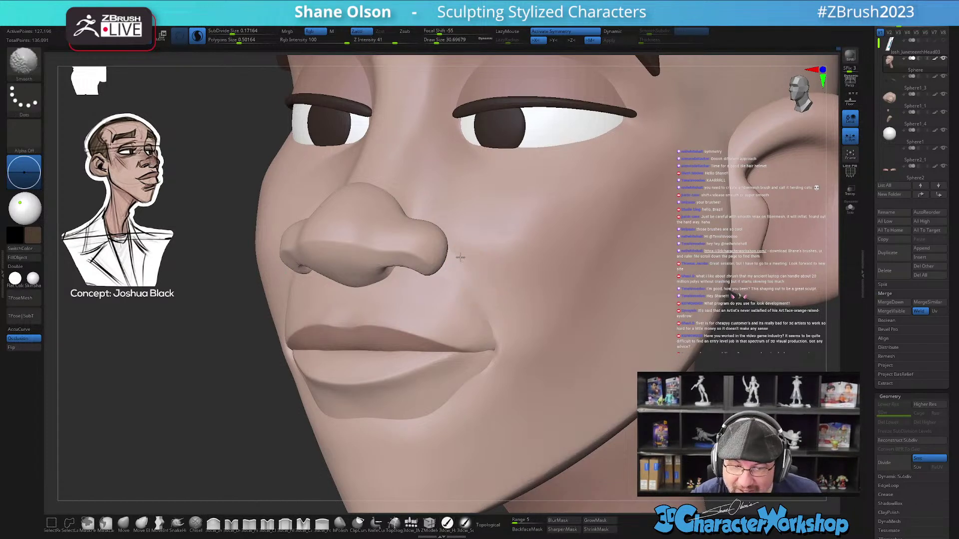
shift+drag(453, 252, 463, 244)
right_drag(502, 295, 519, 301)
- Smooth the hard edge beneath the lower lip from several angles and undo the last pass
shift+drag(396, 437, 394, 420)
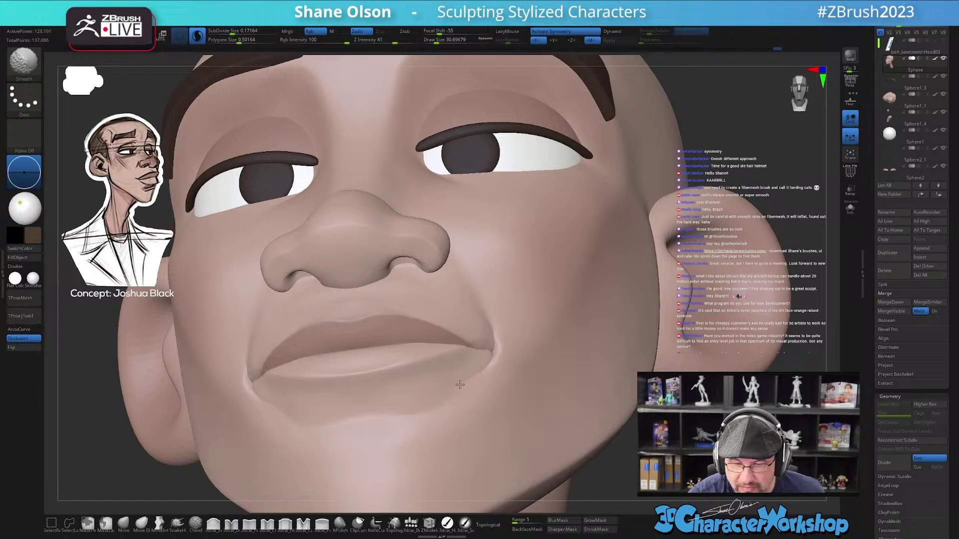
right_drag(520, 382, 487, 399)
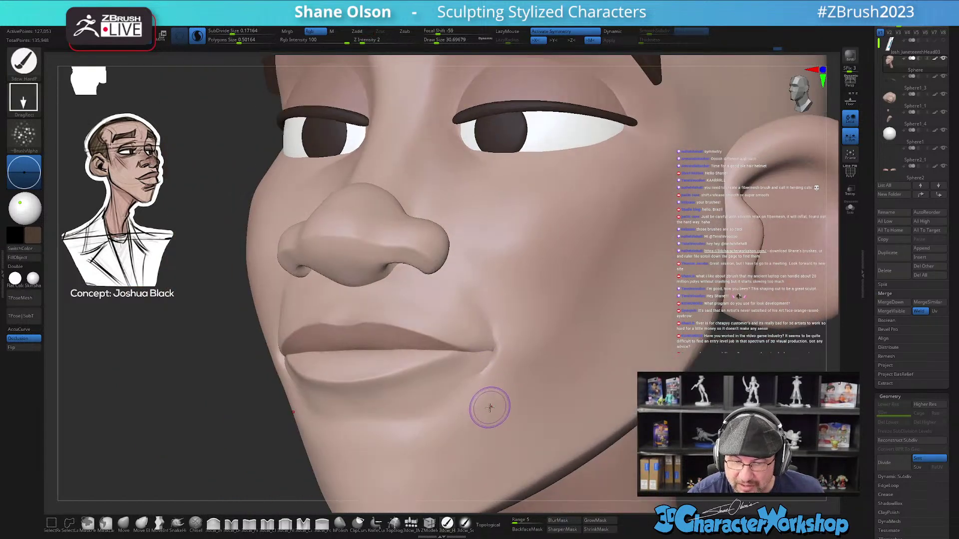
right_drag(439, 430, 466, 420)
shift+drag(444, 406, 366, 427)
mouse_move(451, 400)
right_down()
mouse_move(495, 323)
mouse_move(554, 370)
mouse_move(616, 387)
mouse_move(599, 387)
right_up()
key(ctrl+z)
- Enlarge the brush to about 56 for broader smoothing of the lower face
key(s)
drag(593, 385, 603, 386)
ctrl+right_drag(521, 361, 505, 370)
key(s)
drag(504, 370, 500, 362)
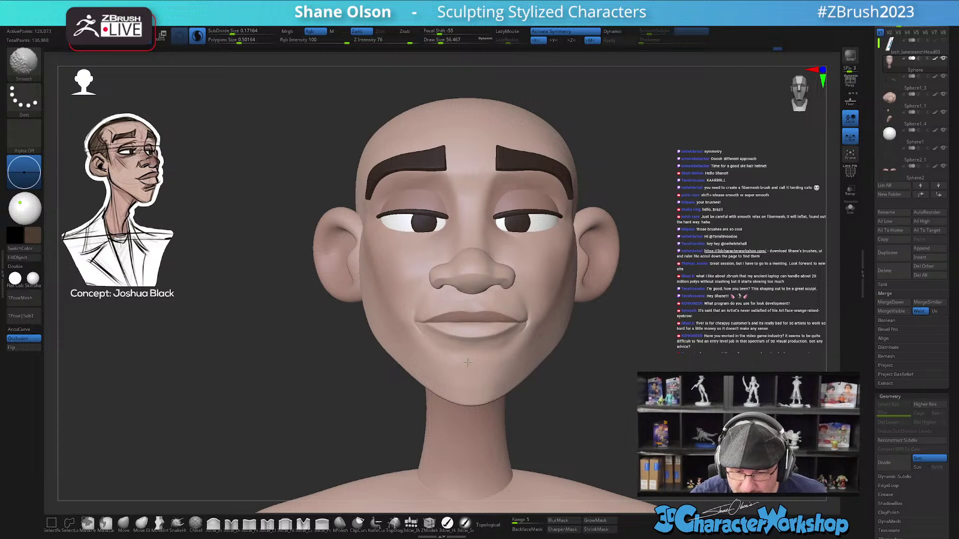
- Smooth the chin area below the lower lip from the front and from a turned angle
shift+drag(461, 366, 489, 363)
mouse_move(541, 369)
right_down()
mouse_move(486, 375)
mouse_move(493, 381)
right_up()
shift+drag(493, 382, 486, 370)
mouse_move(502, 360)
right_down()
mouse_move(473, 358)
mouse_move(516, 353)
mouse_move(506, 340)
mouse_move(535, 290)
mouse_move(564, 331)
mouse_move(591, 294)
right_up()
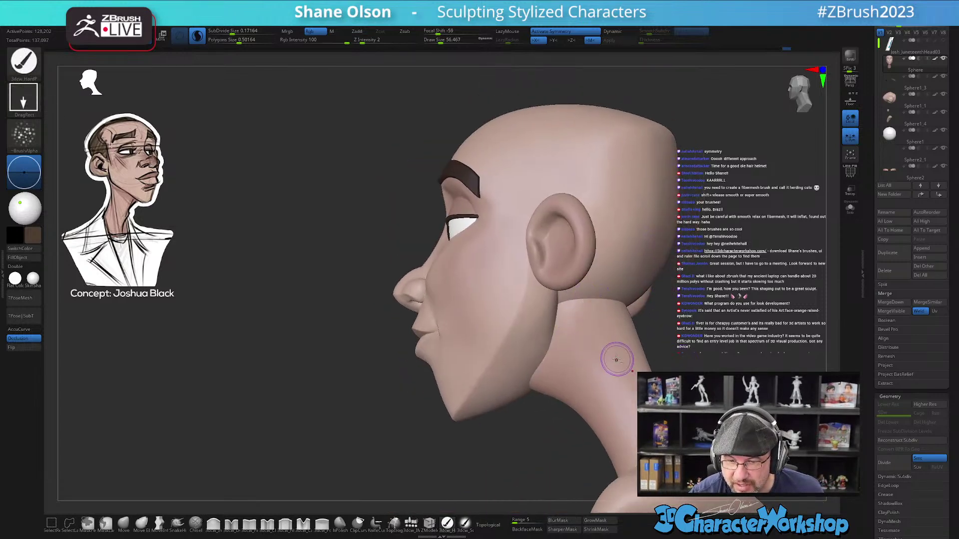
- Enlarge the brush to about 128 for smoothing the back of the neck
alt+right_drag(616, 357, 567, 366)
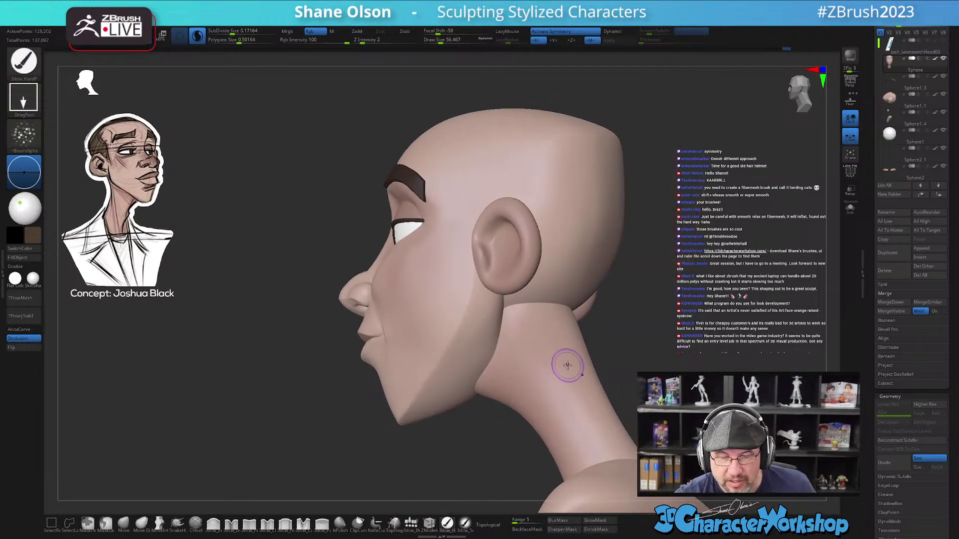
right_drag(567, 366, 531, 299)
alt+right_drag(665, 332, 570, 324)
key(s)
drag(521, 350, 525, 351)
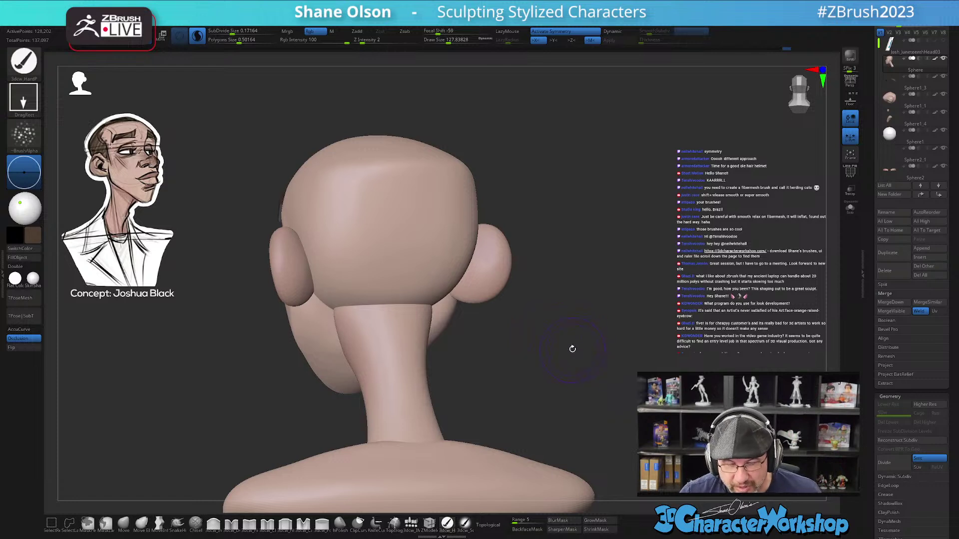
right_drag(572, 350, 580, 311)
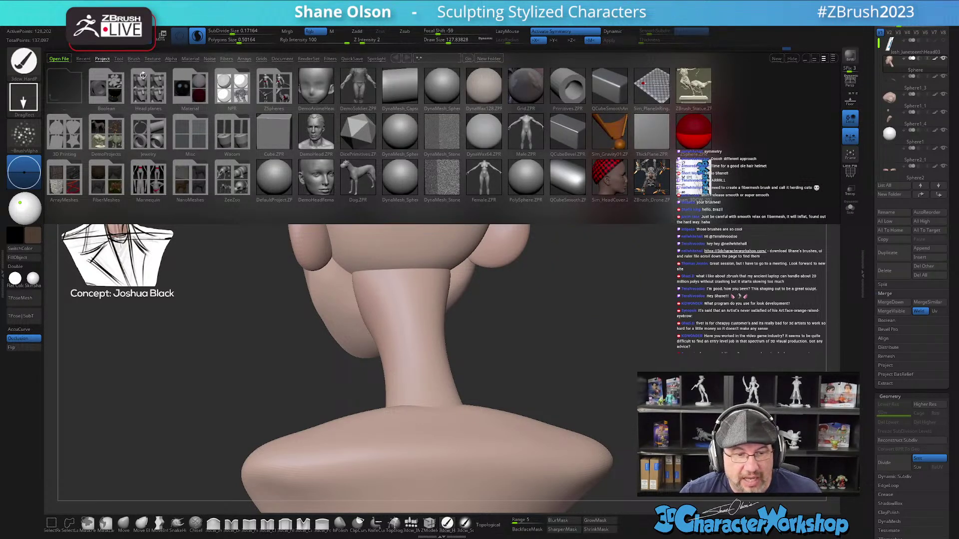
- Load the Smooth Stronger brush from the Smooth folder of the brush library
click(133, 58)
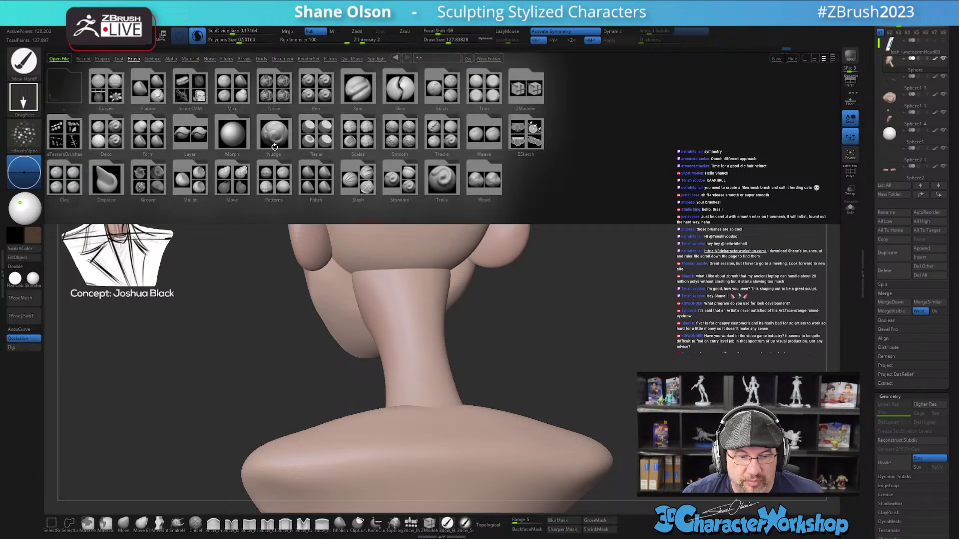
click(402, 133)
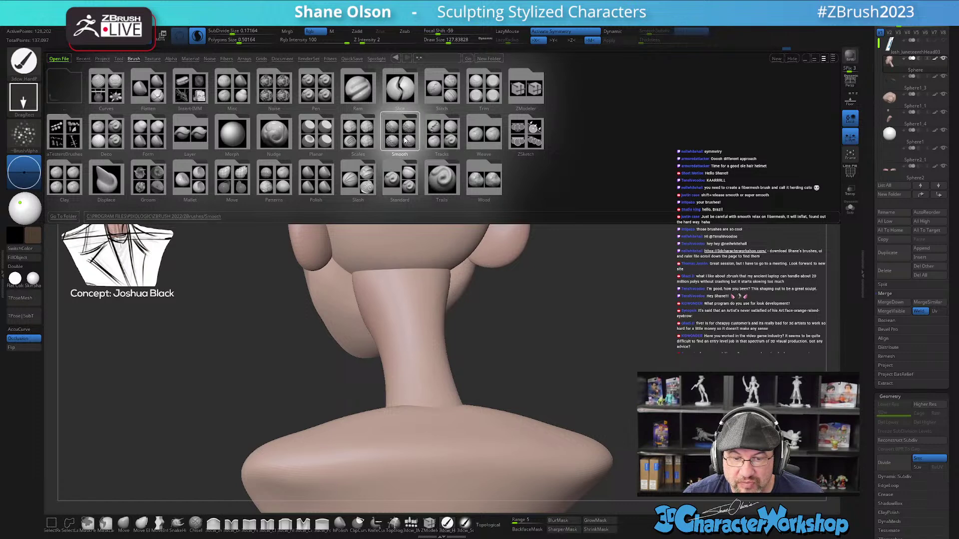
double_click(405, 140)
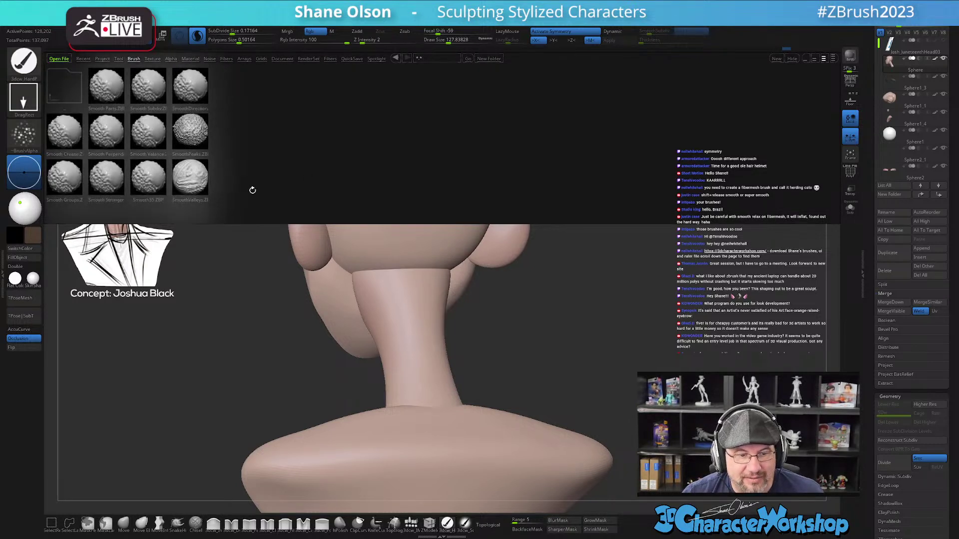
click(104, 178)
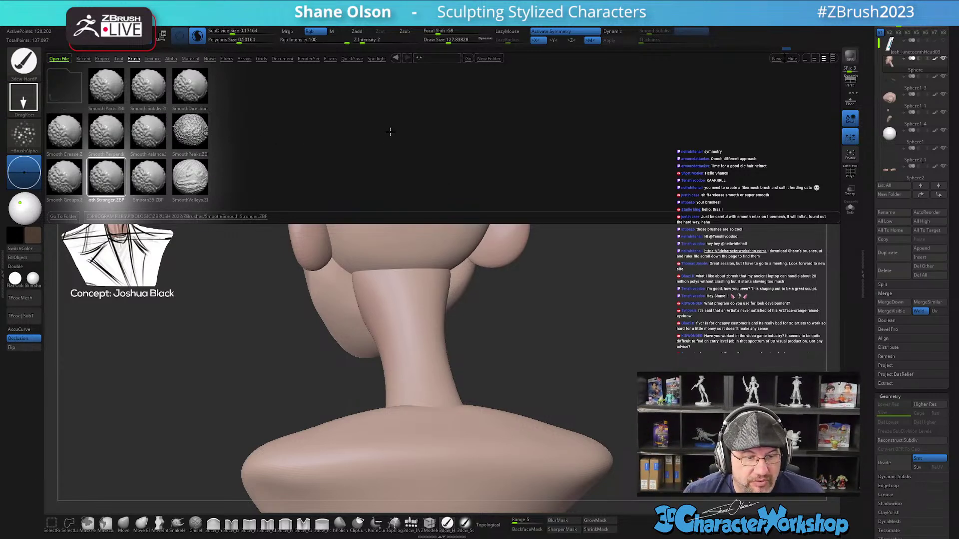
double_click(109, 177)
click(125, 193)
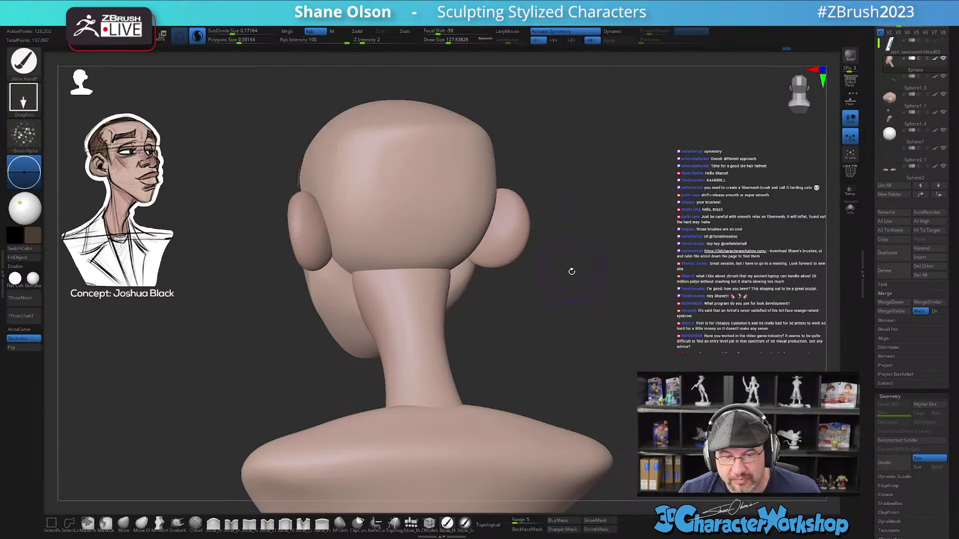
- Enlarge the brush to about 172 and check the polygroup boundary between the back of the head and the neck
key(s)
drag(529, 320, 518, 349)
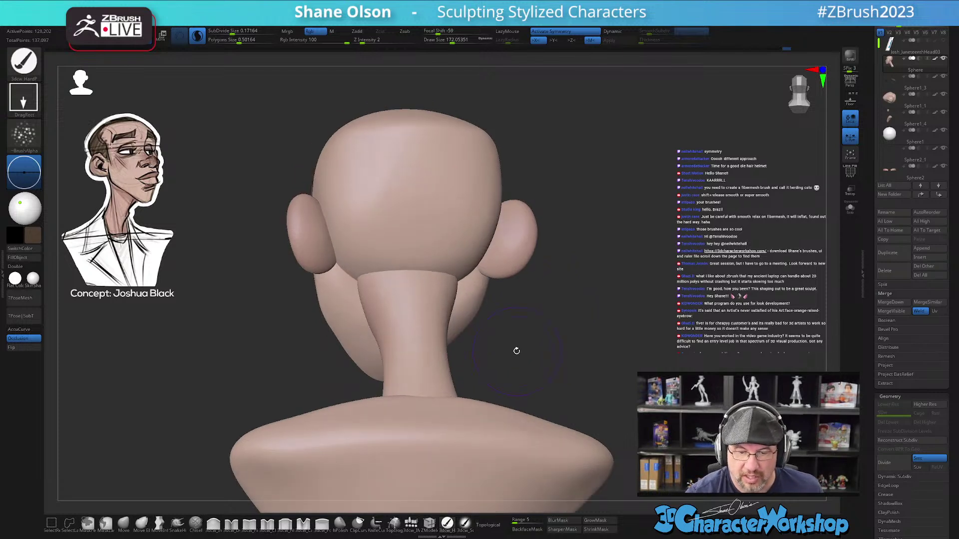
drag(521, 287, 469, 289)
alt+right_drag(466, 290, 487, 302)
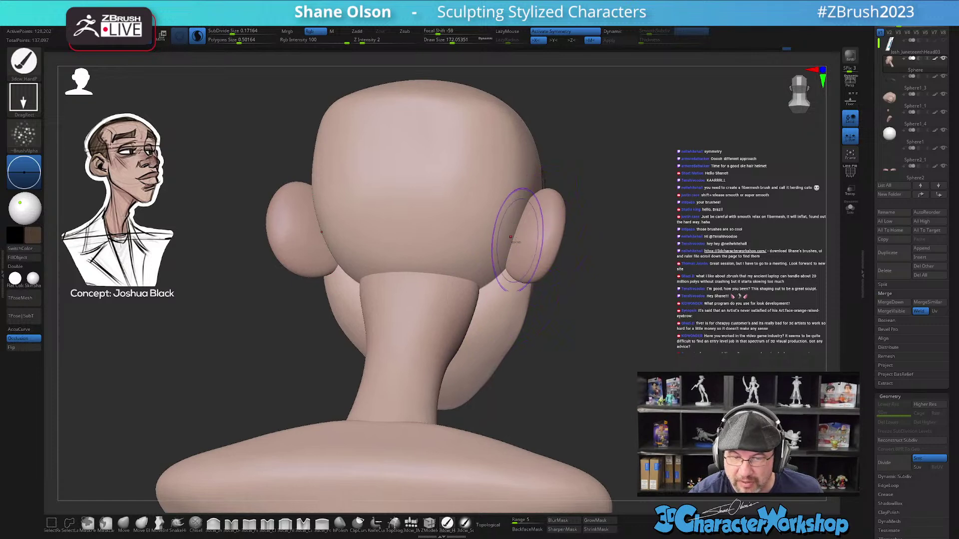
key(shift+f)
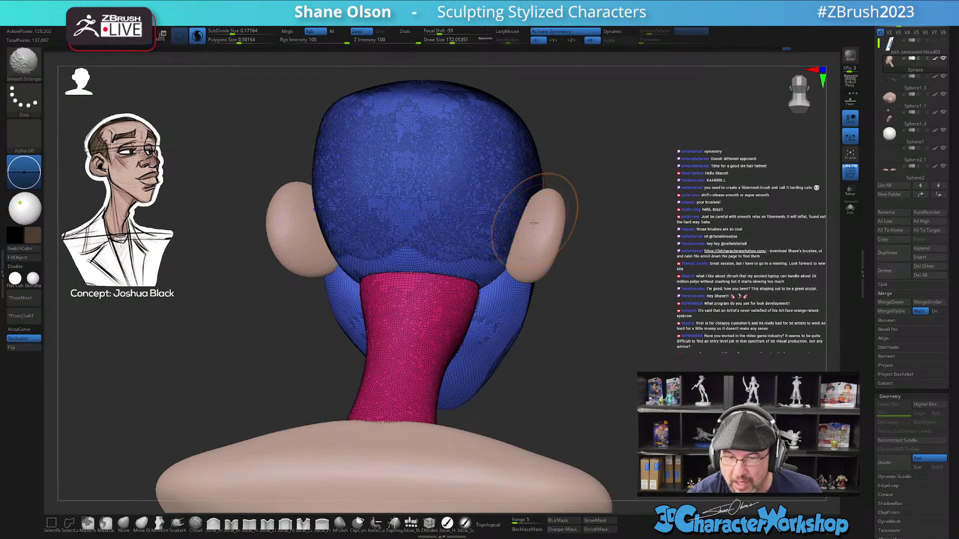
key(shift+f)
- Smooth the hard seam where the neck meets the back of the skull with the stronger smoothing brush
right_drag(517, 309, 488, 291)
mouse_move(487, 296)
shift+mouse_down()
mouse_move(477, 307)
mouse_move(421, 291)
shift+mouse_up()
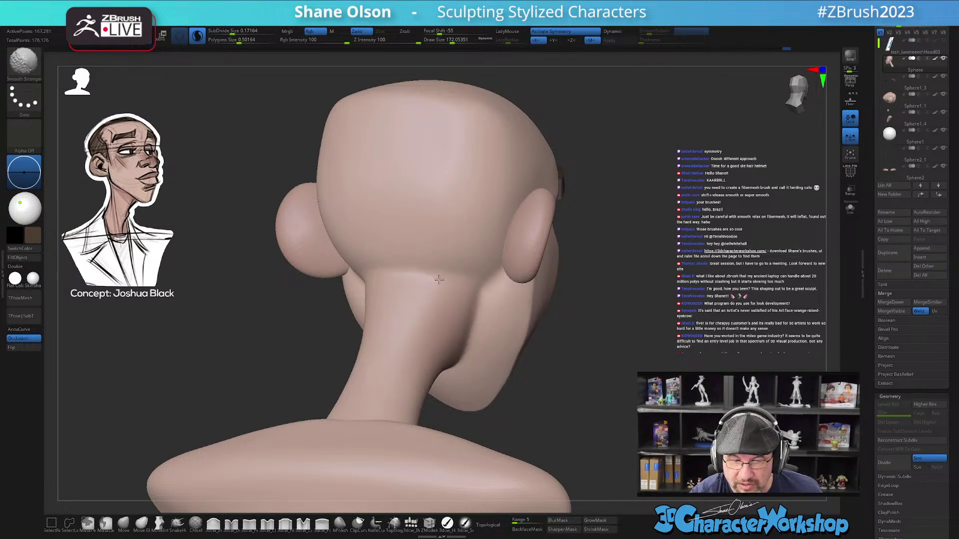
right_drag(422, 276, 463, 291)
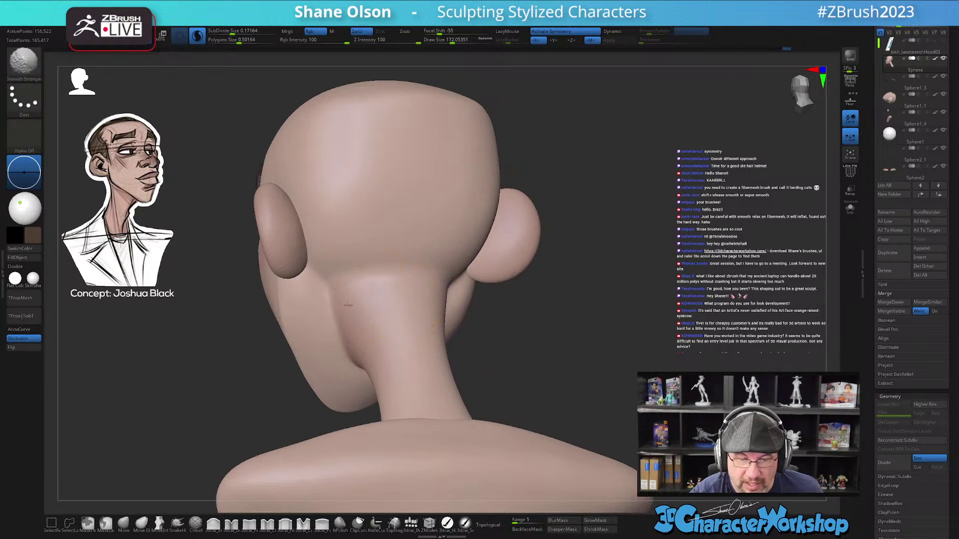
drag(340, 313, 319, 355)
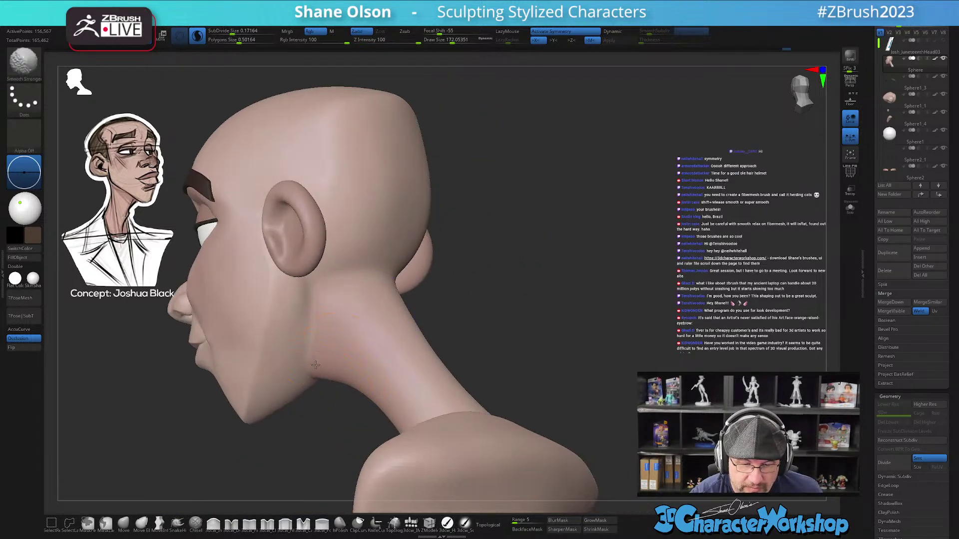
- Soften the head-to-neck transition behind the ear and along the nape
mouse_move(355, 325)
alt+right_down()
mouse_move(383, 293)
mouse_move(409, 286)
mouse_move(407, 274)
alt+right_up()
mouse_move(394, 261)
shift+mouse_down()
mouse_move(392, 240)
mouse_move(419, 249)
shift+mouse_up()
mouse_move(423, 255)
right_down()
mouse_move(443, 266)
mouse_move(432, 299)
mouse_move(430, 249)
right_up()
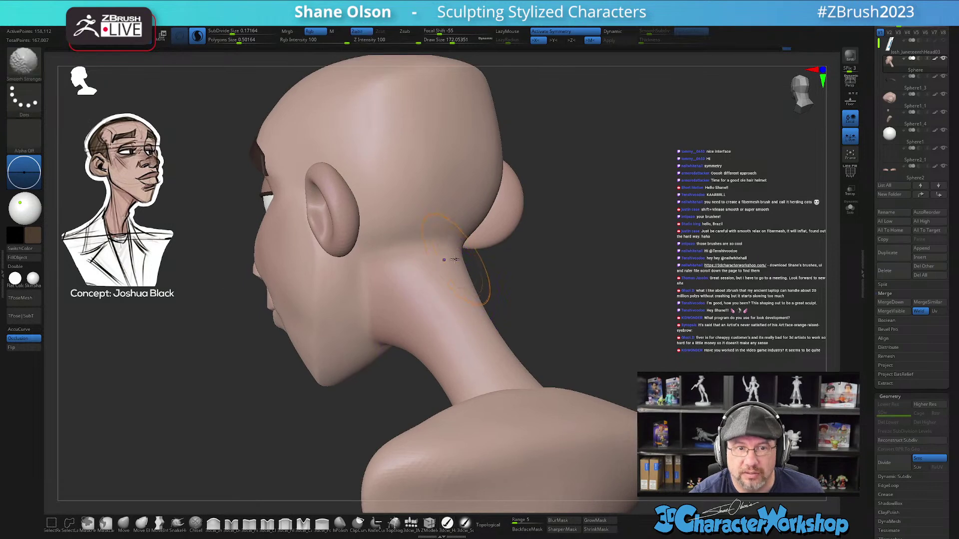
shift+drag(406, 228, 445, 252)
mouse_move(448, 252)
right_down()
mouse_move(458, 274)
mouse_move(449, 339)
right_up()
mouse_move(436, 270)
shift+mouse_down()
mouse_move(423, 270)
mouse_move(433, 290)
shift+mouse_up()
- Choose the 3dcw_Fill brush and set its size to about 104
drag(438, 324, 436, 326)
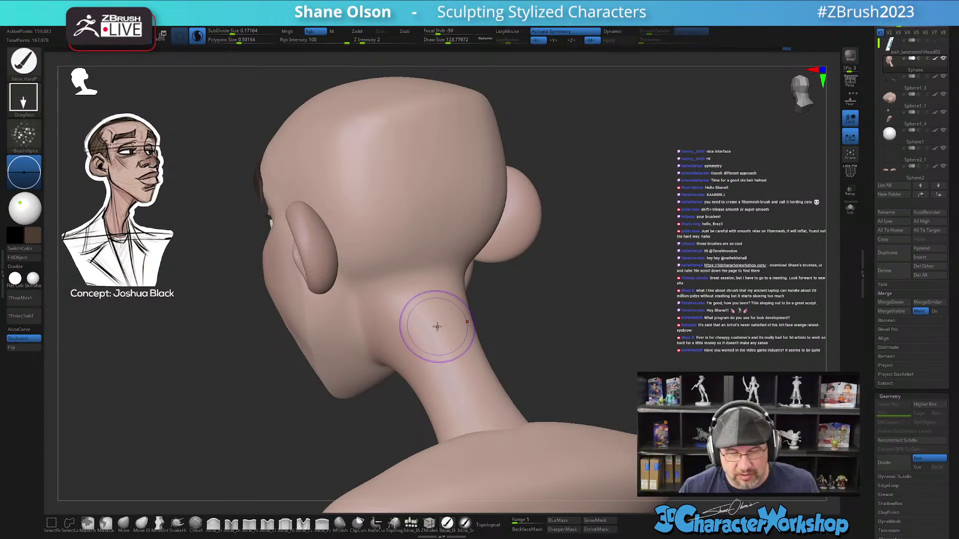
right_drag(431, 292, 452, 293)
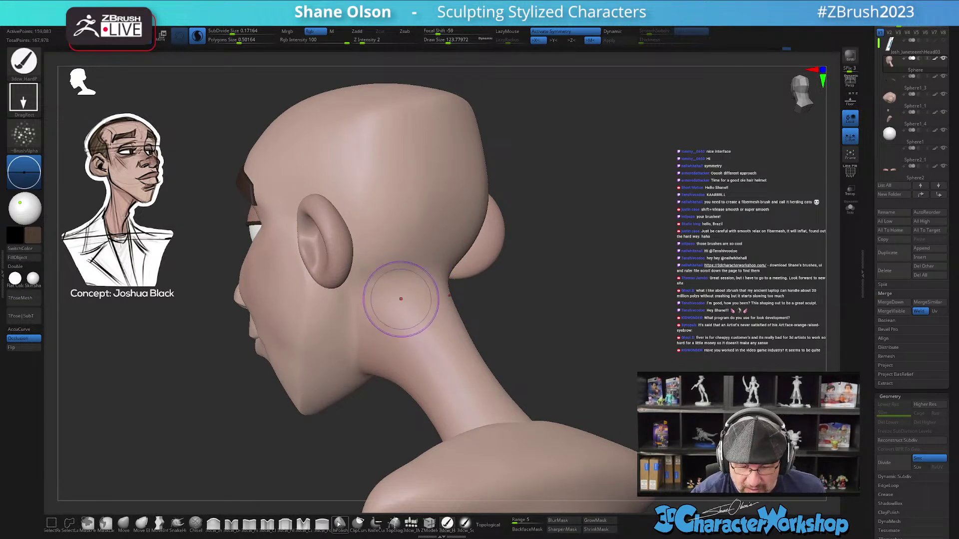
click(286, 524)
right_drag(414, 307, 428, 300)
key(s)
click(427, 289)
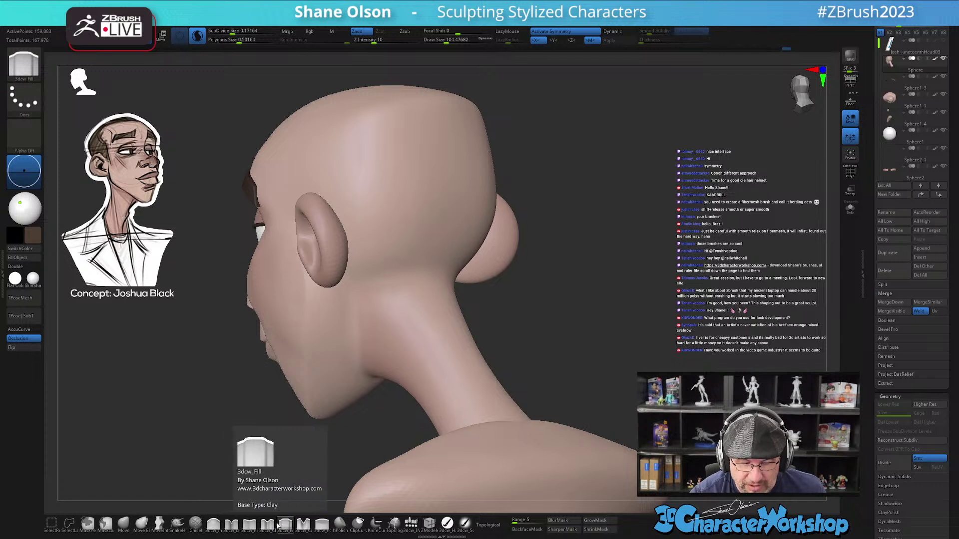
- Fill the crease between the base of the skull and the neck behind the ear
right_drag(432, 279, 436, 303)
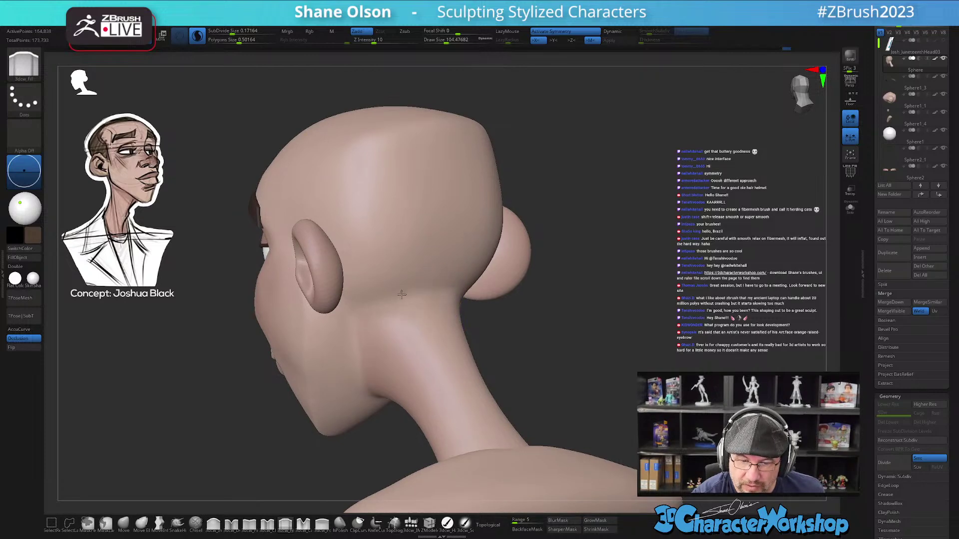
right_drag(443, 296, 465, 295)
drag(465, 287, 453, 304)
right_drag(462, 300, 441, 297)
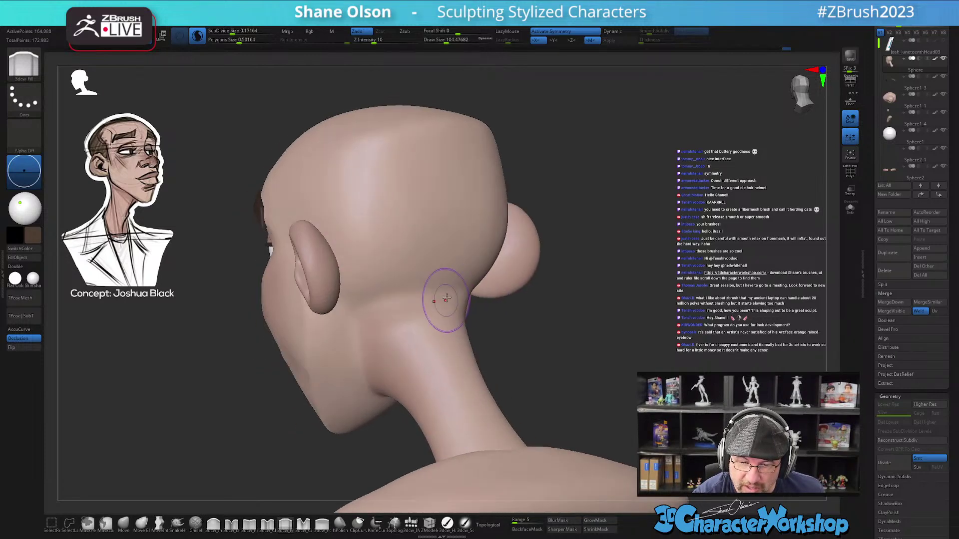
mouse_move(377, 292)
right_down()
mouse_move(451, 297)
mouse_move(406, 278)
right_up()
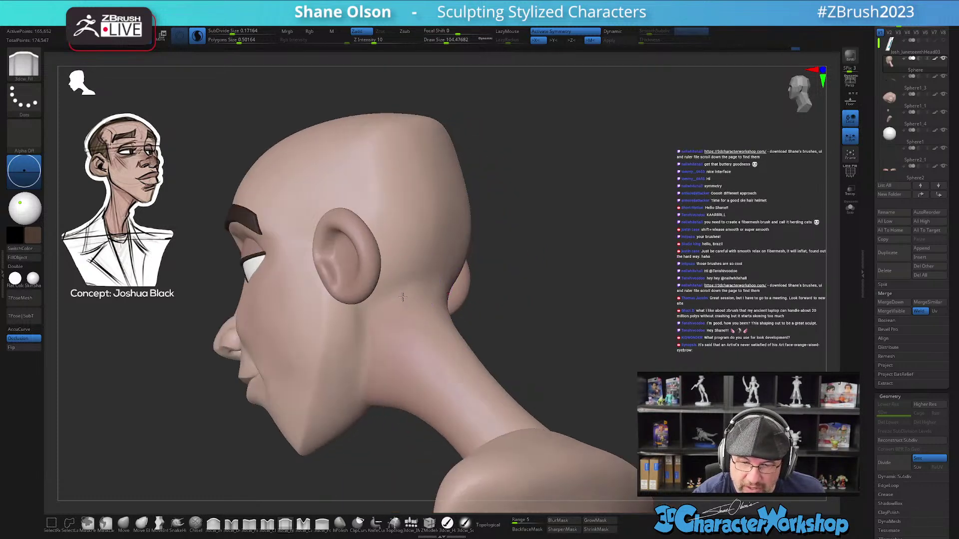
alt+right_drag(410, 334, 414, 314)
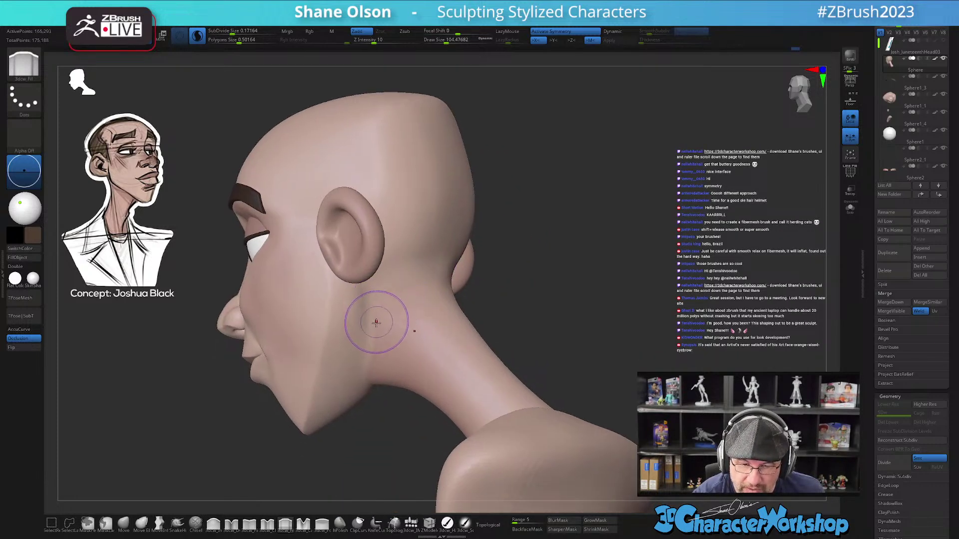
- Smooth the filled area below the ear and the transition from the jaw into the neck
shift+drag(376, 317, 363, 325)
right_drag(409, 319, 449, 310)
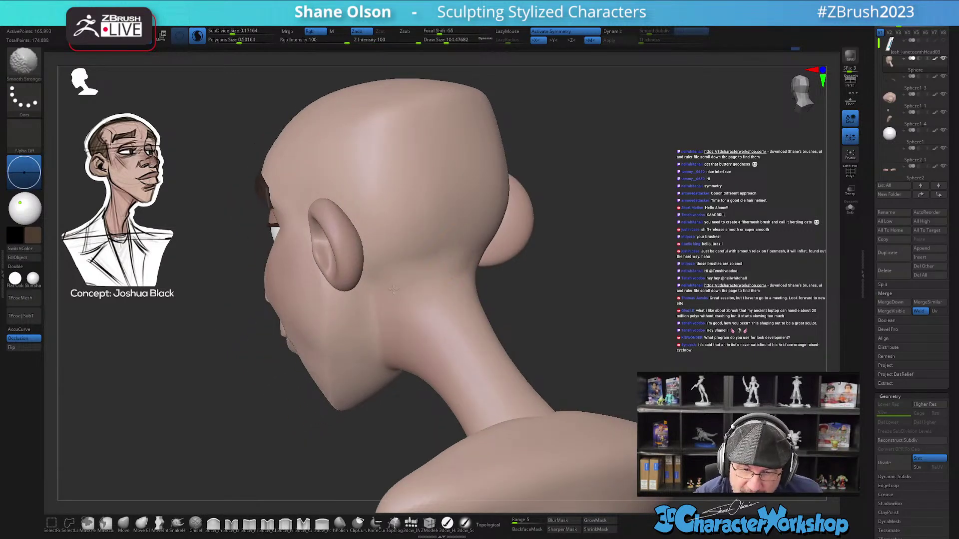
right_drag(482, 357, 499, 347)
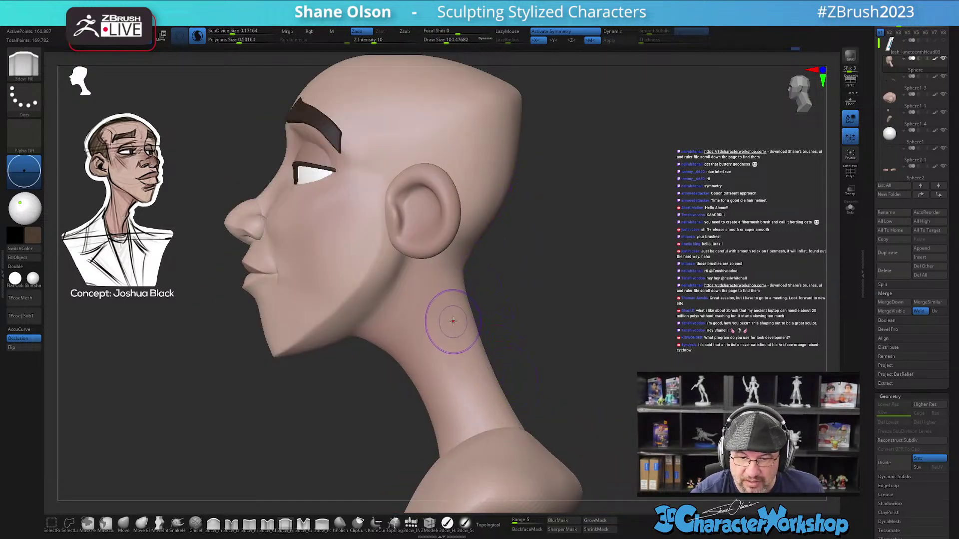
right_drag(454, 323, 455, 310)
mouse_move(418, 319)
shift+mouse_down()
mouse_move(390, 305)
mouse_move(358, 333)
shift+mouse_up()
mouse_move(386, 323)
right_down()
mouse_move(415, 325)
mouse_move(383, 322)
right_up()
- Choose the soft paint brush, sample the skin color, and check the polygroups around the jaw and neck
alt+drag(427, 458, 441, 460)
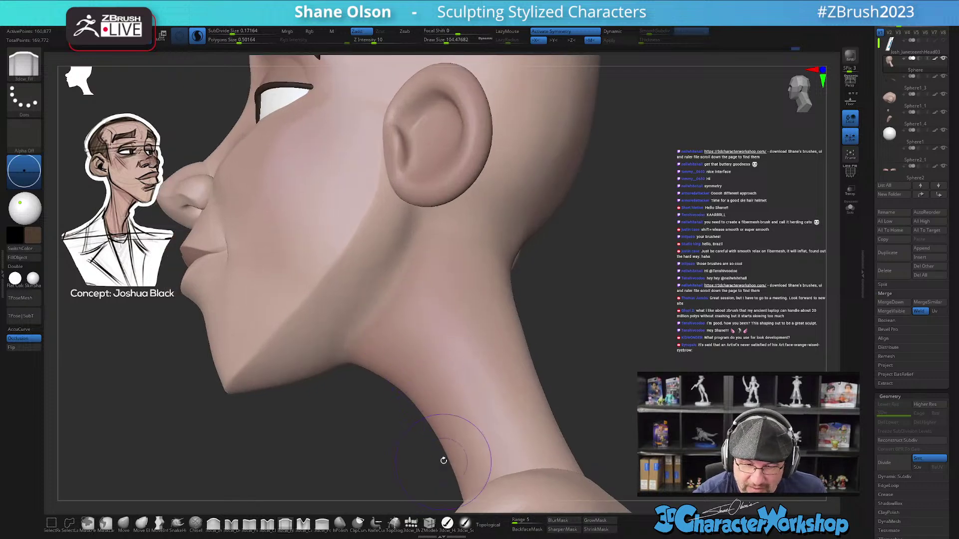
mouse_move(388, 418)
mouse_down()
mouse_move(375, 421)
mouse_move(383, 416)
mouse_up()
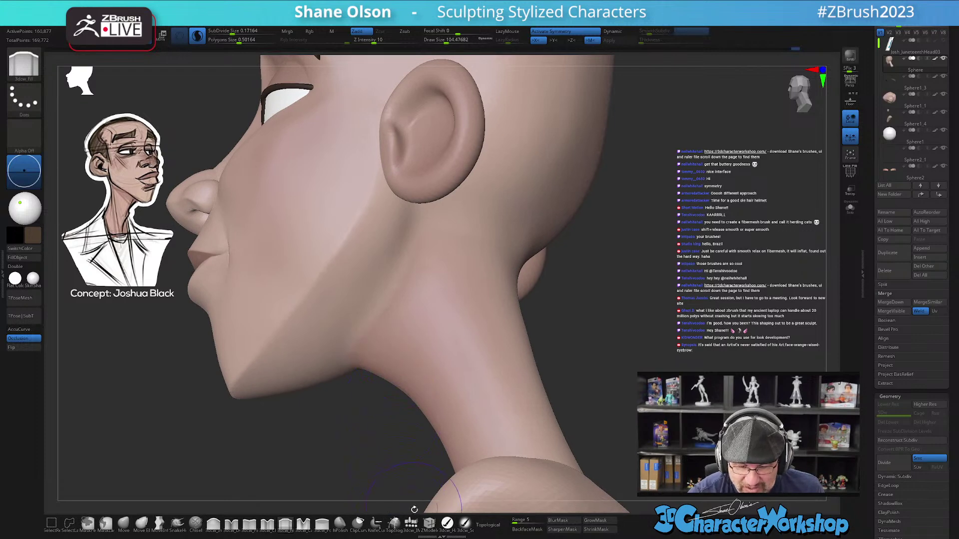
click(465, 524)
key(c)
key(shift+f)
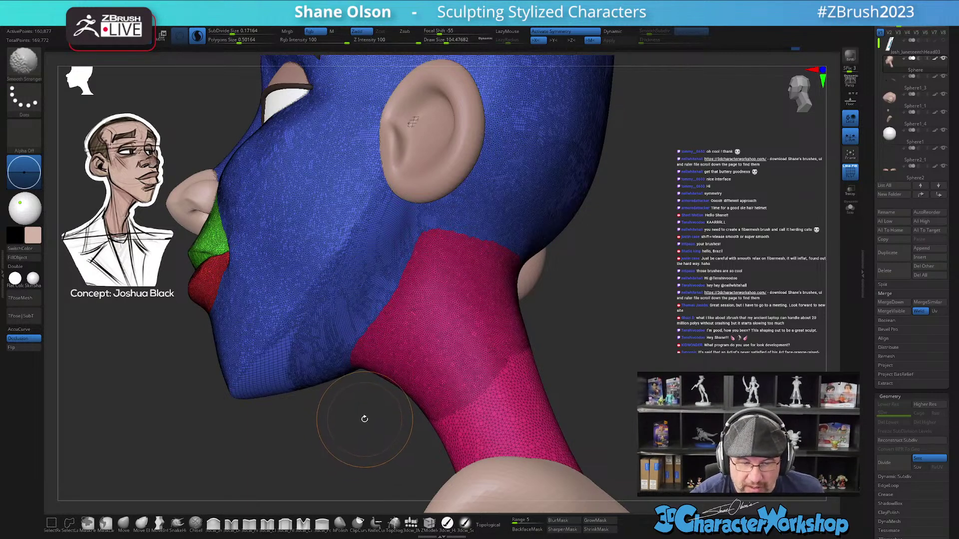
key(shift+f)
- Paint the sampled skin tone over the jaw-to-neck transition below the ear, using a brush size of about 132
mouse_move(410, 266)
mouse_down()
mouse_move(402, 292)
mouse_move(414, 277)
mouse_up()
right_drag(414, 277, 396, 319)
key(s)
mouse_move(371, 347)
mouse_down()
mouse_move(342, 386)
mouse_move(360, 386)
mouse_up()
right_drag(432, 313, 439, 322)
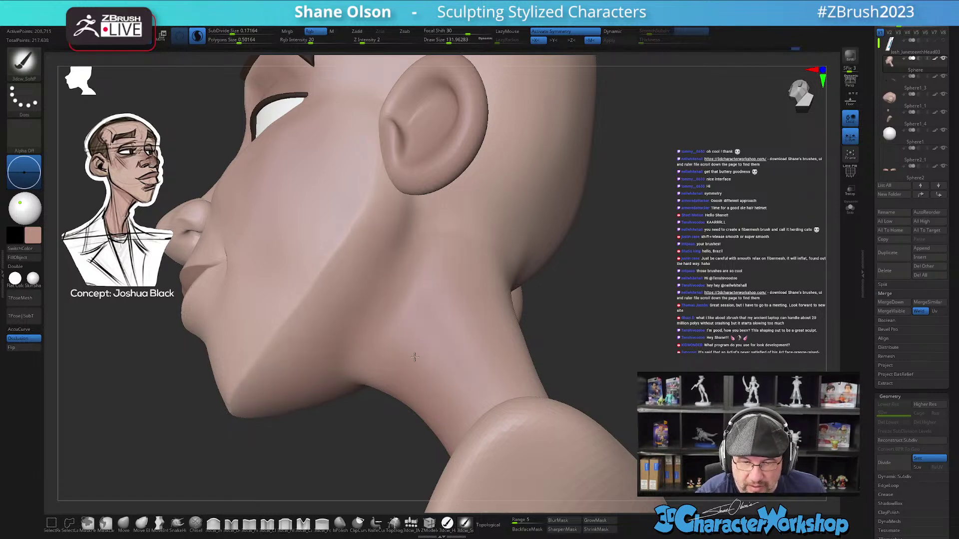
- Frame the whole bust from the front in perspective and apply the 85 camera preset
right_drag(409, 234, 565, 341)
key(space)
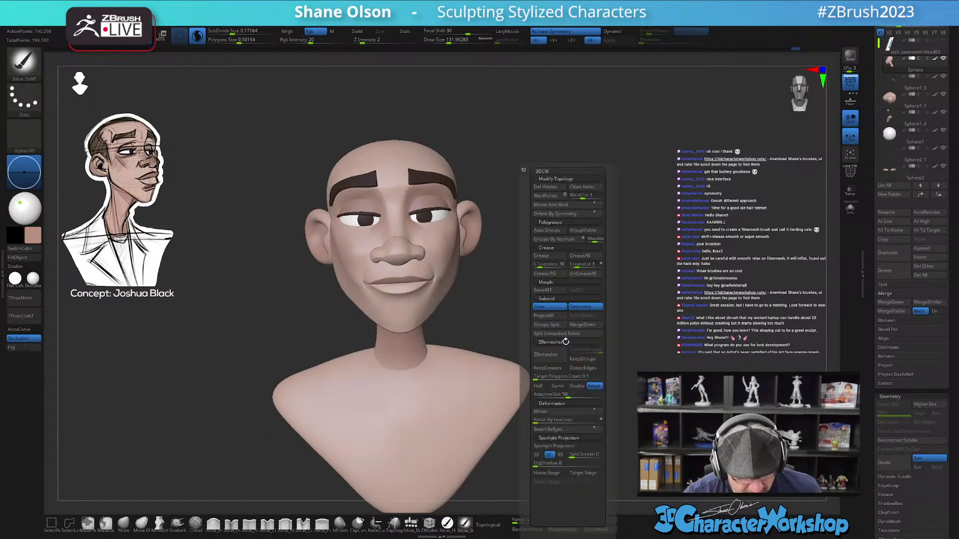
click(561, 455)
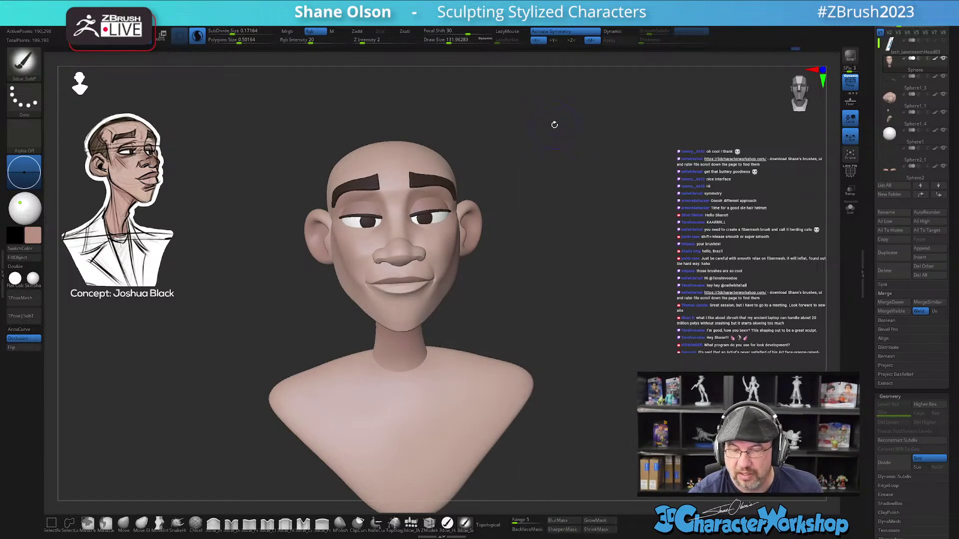
key(space)
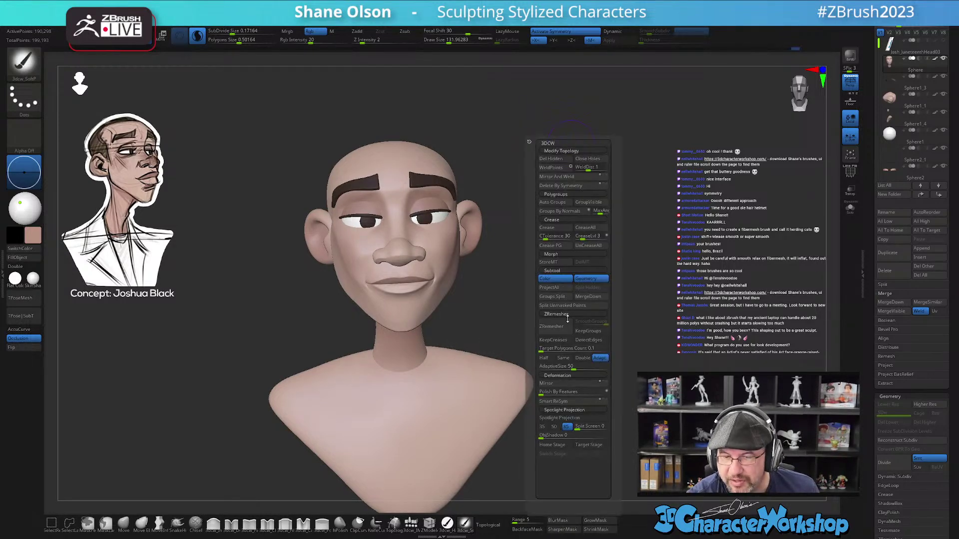
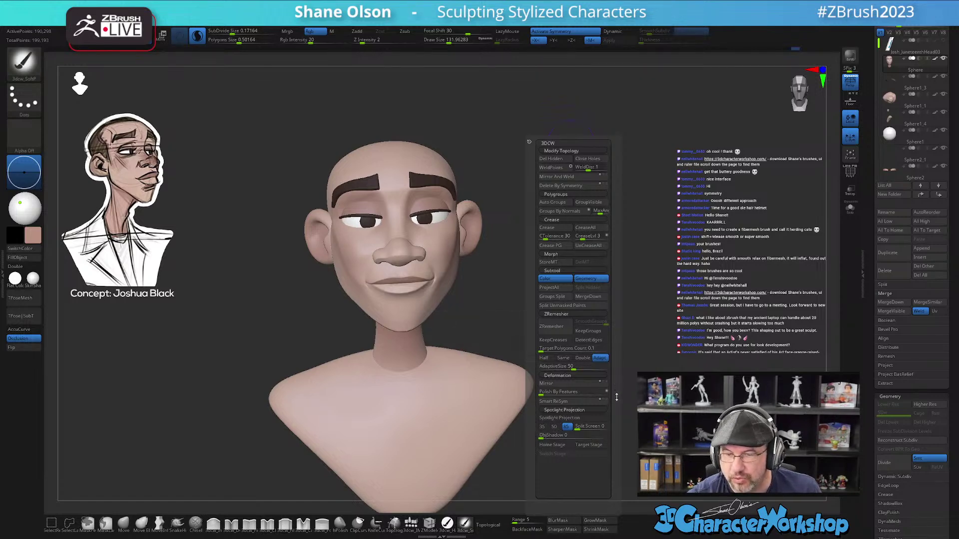
- Select the shoulder piece, display its wireframe, and reshape it with the Move brush at a size of about 239
mouse_move(540, 315)
mouse_down()
mouse_move(554, 306)
mouse_move(509, 350)
mouse_up()
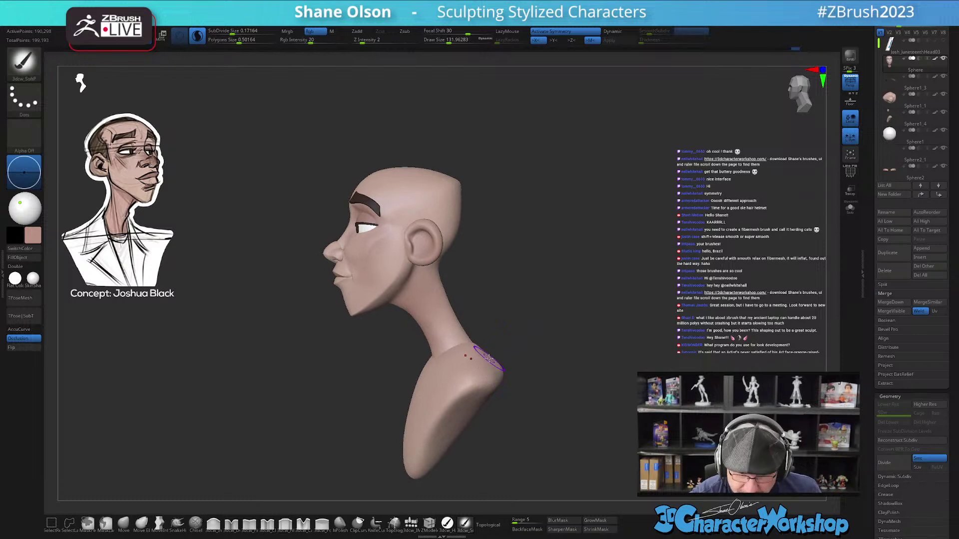
alt+click(487, 375)
key(shift+f)
mouse_move(499, 354)
mouse_down()
mouse_move(535, 316)
mouse_move(514, 355)
mouse_move(530, 347)
mouse_up()
click(125, 524)
key(s)
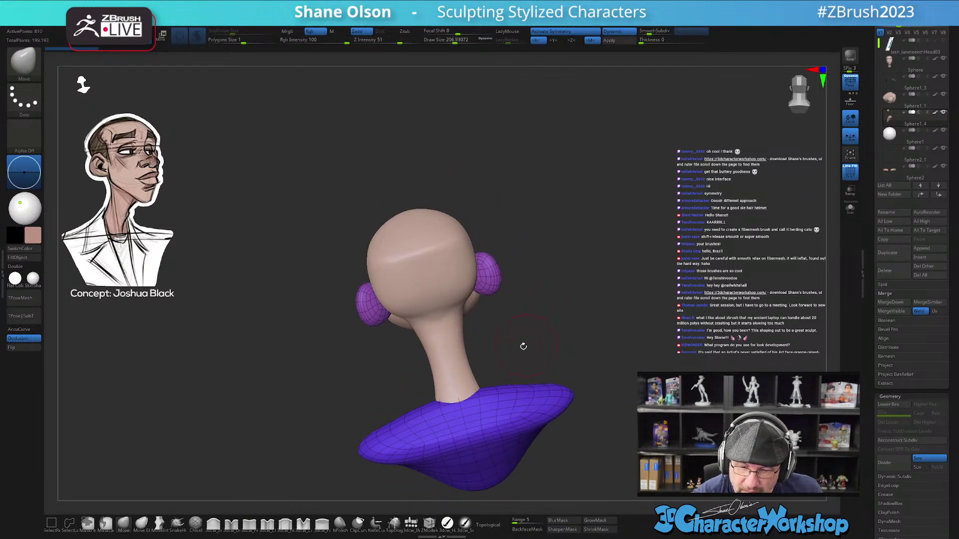
right_drag(453, 389, 522, 353)
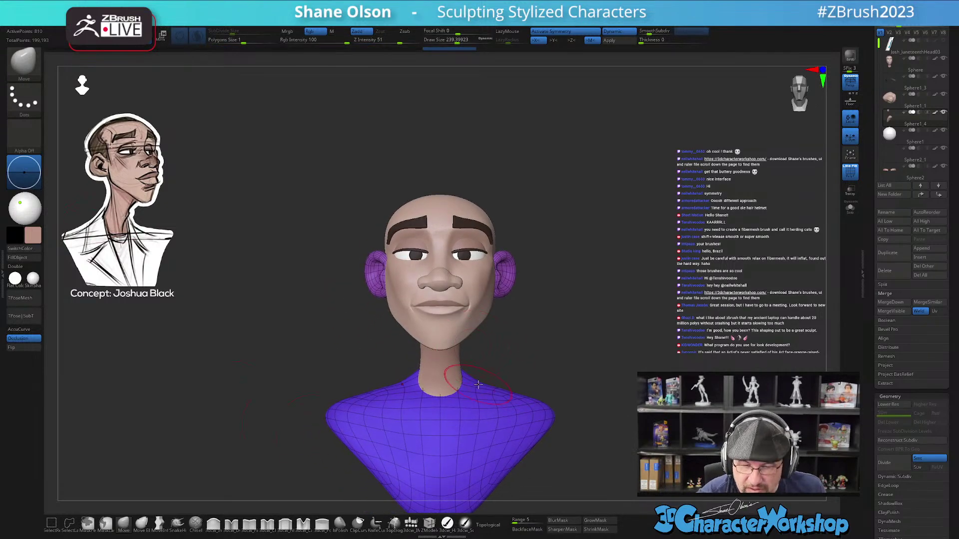
right_drag(505, 394, 478, 388)
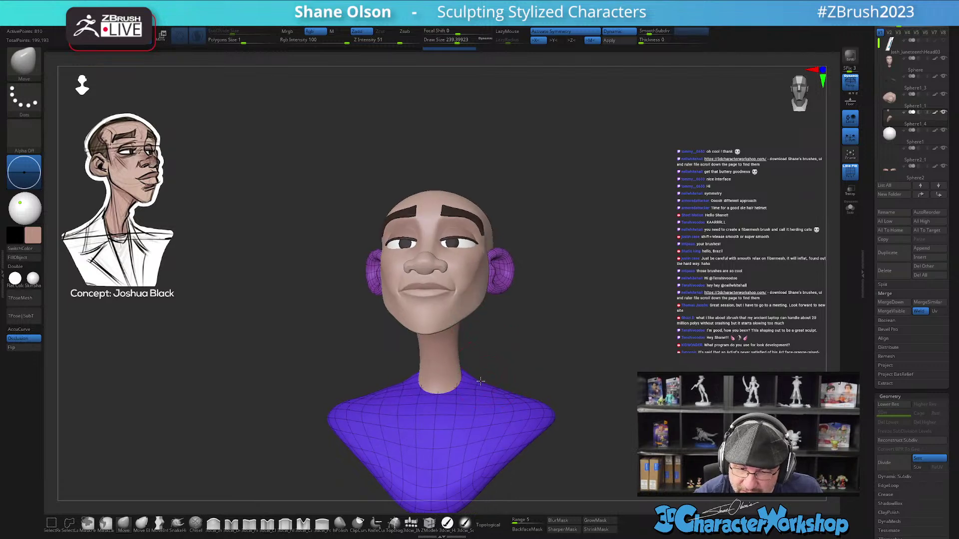
right_drag(526, 365, 481, 360)
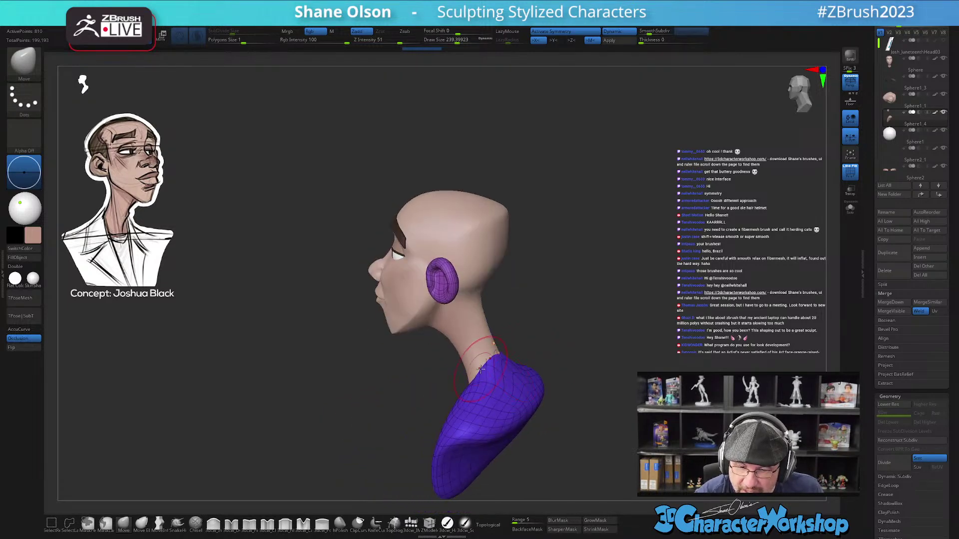
- Pull and smooth the shoulders where they meet the back of the neck, undoing unwanted strokes
drag(501, 360, 491, 350)
mouse_move(481, 382)
shift+mouse_down()
mouse_move(514, 369)
mouse_move(499, 359)
mouse_move(501, 341)
shift+mouse_up()
key(ctrl+z)
click(197, 36)
key(ctrl+z)
key(ctrl+z)
- Adjust the smoothing strength, smooth the shoulder edge around the neck base, and hide the wireframe
shift+click(370, 40)
text(4)
mouse_move(562, 343)
mouse_down()
mouse_move(553, 355)
mouse_move(565, 344)
mouse_up()
shift+drag(503, 356, 492, 340)
mouse_move(567, 397)
mouse_down()
mouse_move(584, 411)
mouse_move(609, 411)
mouse_move(609, 396)
mouse_up()
alt+drag(595, 355, 564, 306)
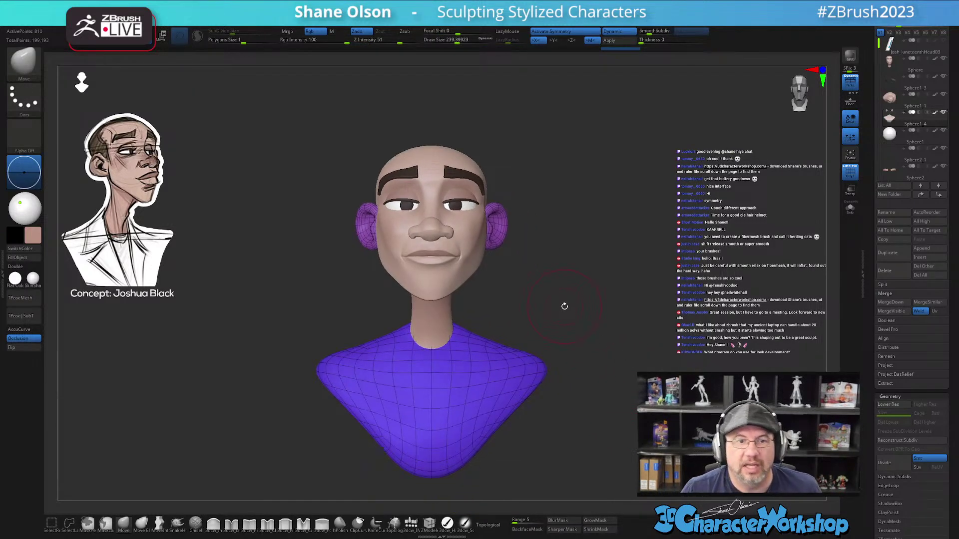
alt+drag(604, 255, 587, 263)
key(shift+f)
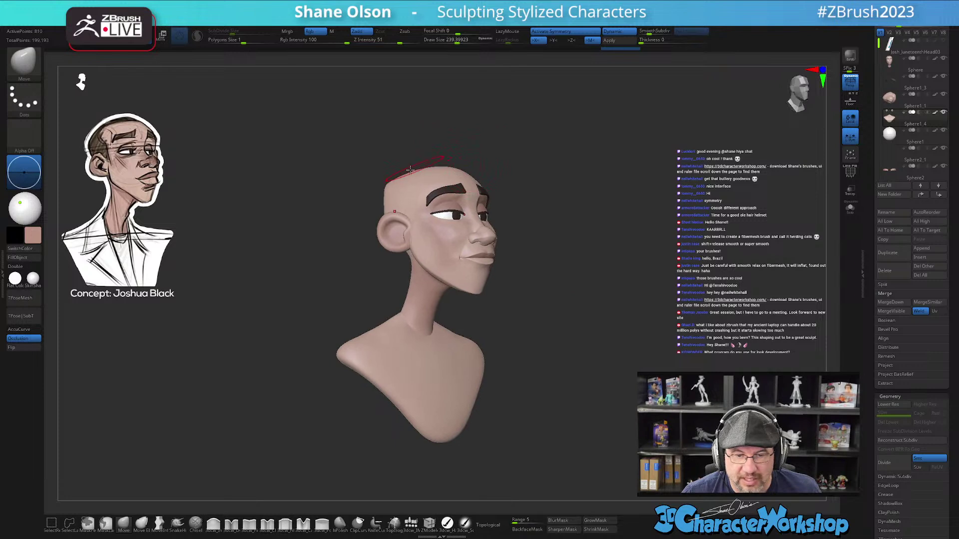
- Select the head and reshape the back of the skull with the Move brush enlarged to about 318
drag(603, 194, 513, 254)
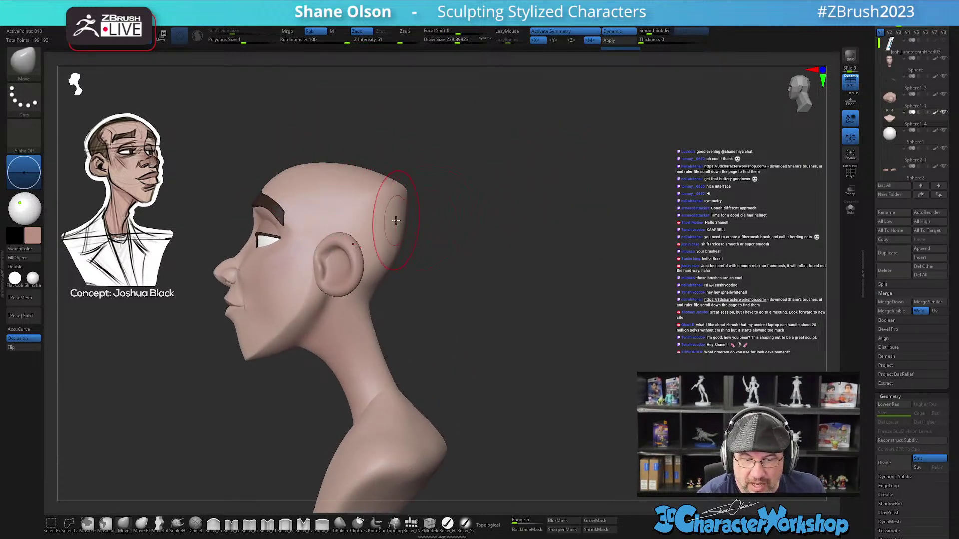
key(shift+f)
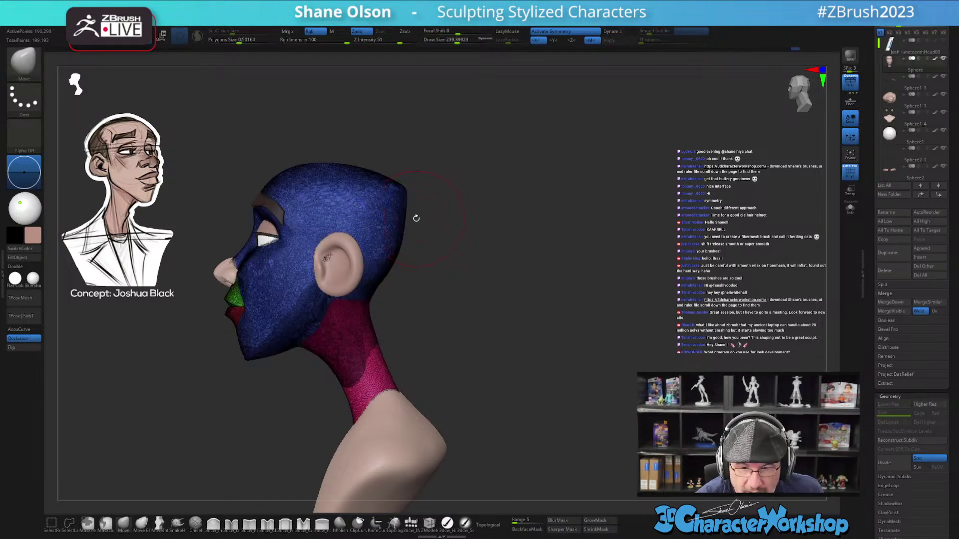
key(shift+f)
mouse_move(423, 234)
mouse_down()
mouse_move(443, 327)
mouse_move(453, 274)
mouse_move(417, 212)
mouse_move(415, 244)
mouse_up()
key(s)
mouse_move(395, 277)
mouse_down()
mouse_move(400, 248)
mouse_move(414, 275)
mouse_up()
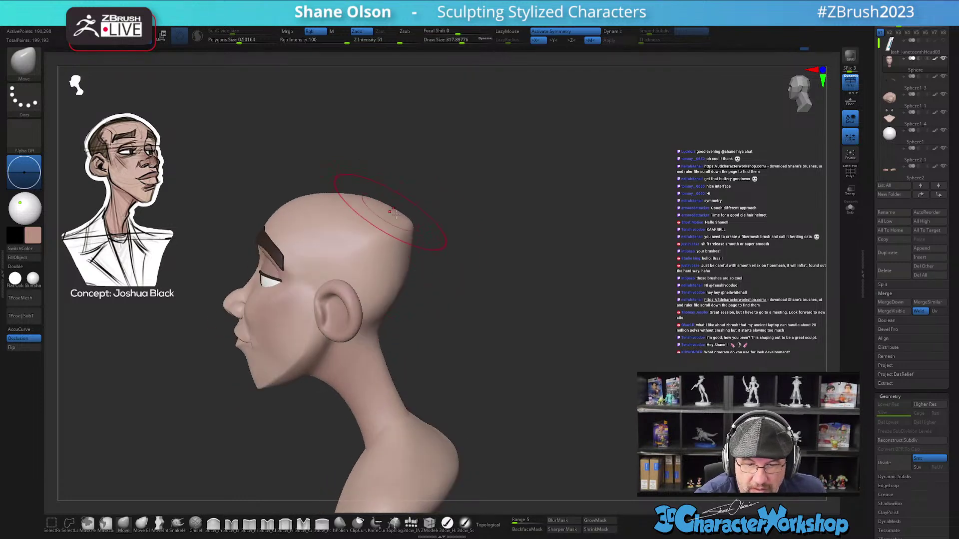
drag(388, 210, 427, 215)
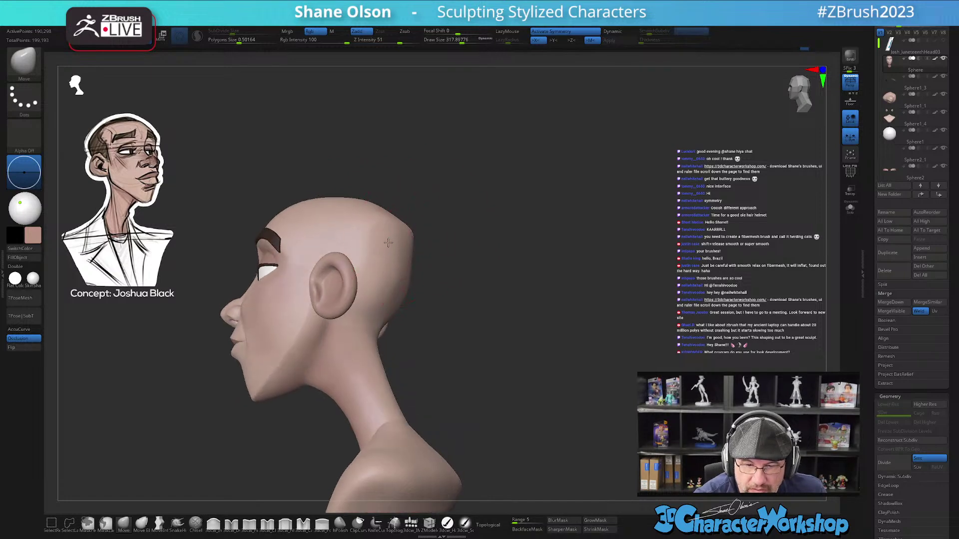
- Smooth the crown and back of the skull into a rounder profile, using a brush size of about 262
mouse_move(447, 271)
shift+mouse_down()
mouse_move(438, 246)
mouse_move(428, 254)
mouse_move(421, 215)
mouse_move(481, 248)
shift+mouse_up()
shift+click(407, 41)
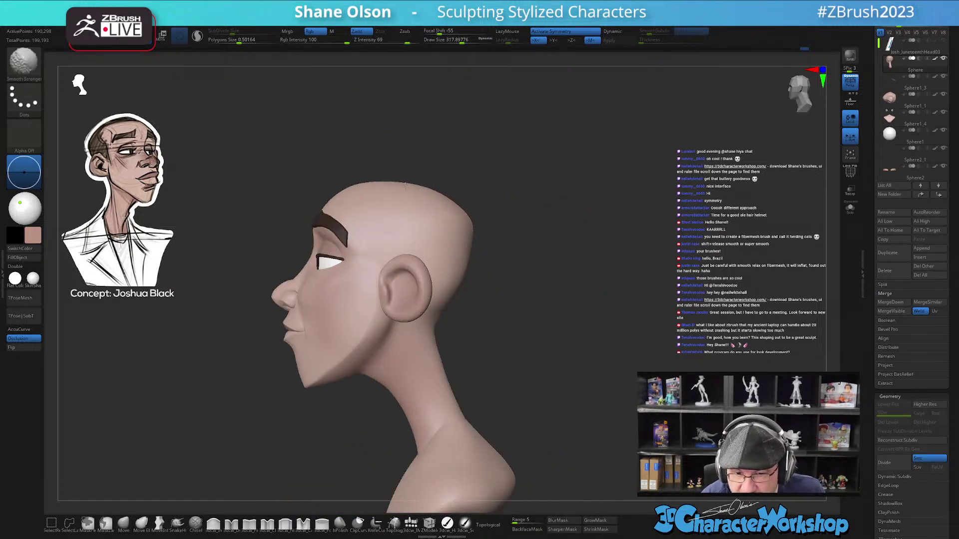
drag(463, 201, 499, 274)
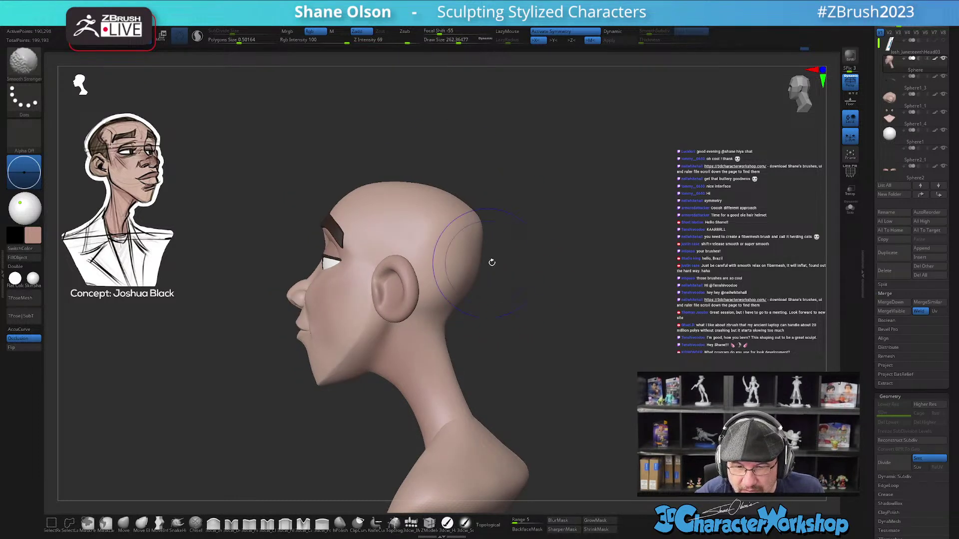
drag(510, 278, 536, 289)
mouse_move(492, 235)
right_down()
mouse_move(563, 338)
mouse_move(603, 344)
mouse_move(528, 350)
mouse_move(542, 310)
mouse_move(537, 338)
mouse_move(546, 346)
mouse_move(537, 321)
mouse_move(549, 322)
right_up()
- Choose the hard paint brush and sample the dark brown of the eyebrow
click(447, 524)
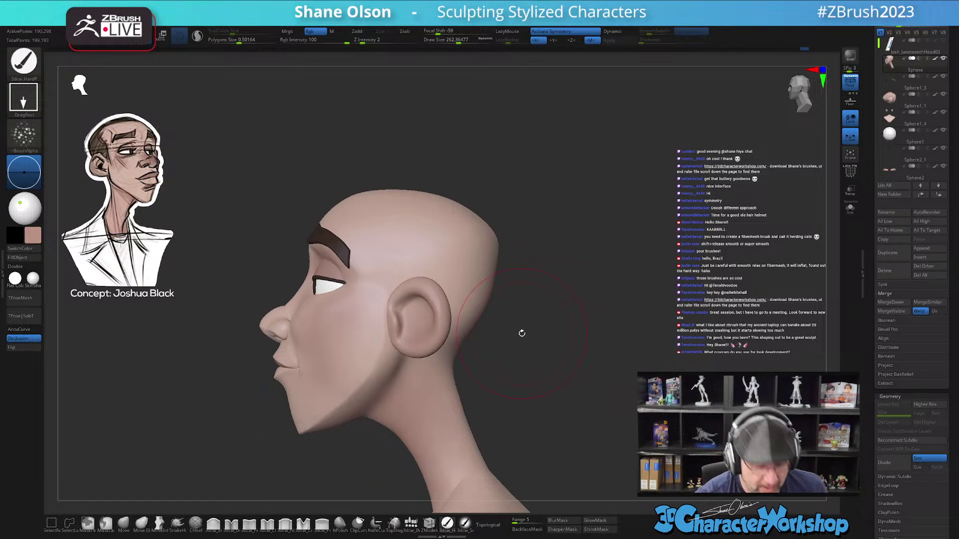
key(z)
key(c)
key(z)
- Try a dark brown paint stroke on the back of the head with a brush size of about 163
drag(452, 247, 468, 294)
mouse_move(551, 319)
right_down()
mouse_move(469, 324)
mouse_move(542, 333)
right_up()
key(s)
drag(539, 331, 531, 330)
alt+right_drag(541, 317, 526, 363)
key(ctrl+z)
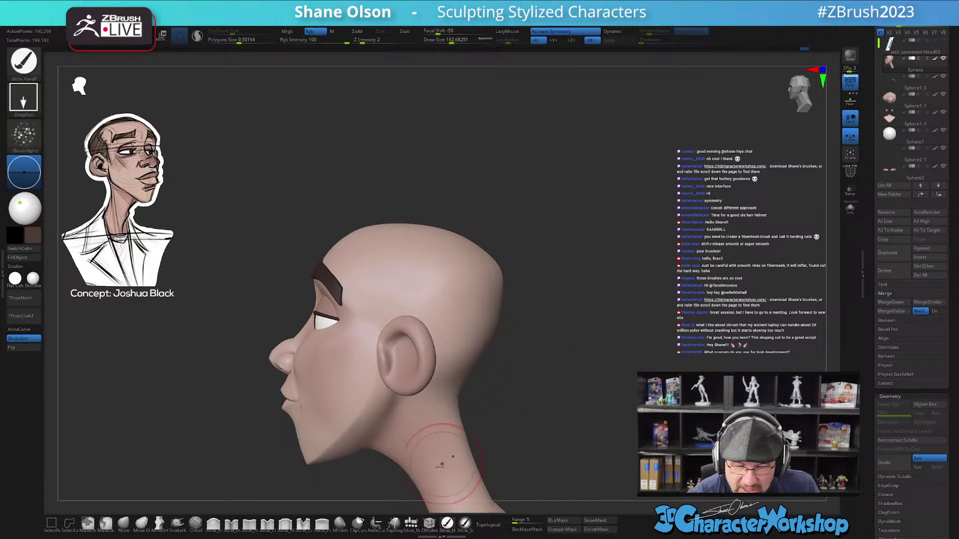
- Set the paint brush to the FreeHand stroke type with the alpha turned off
click(23, 99)
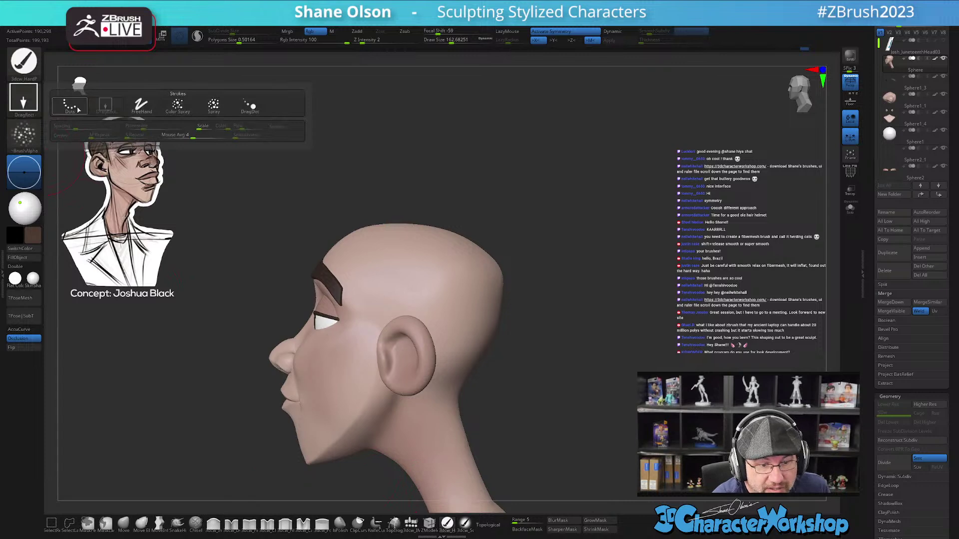
click(141, 105)
click(24, 135)
click(66, 141)
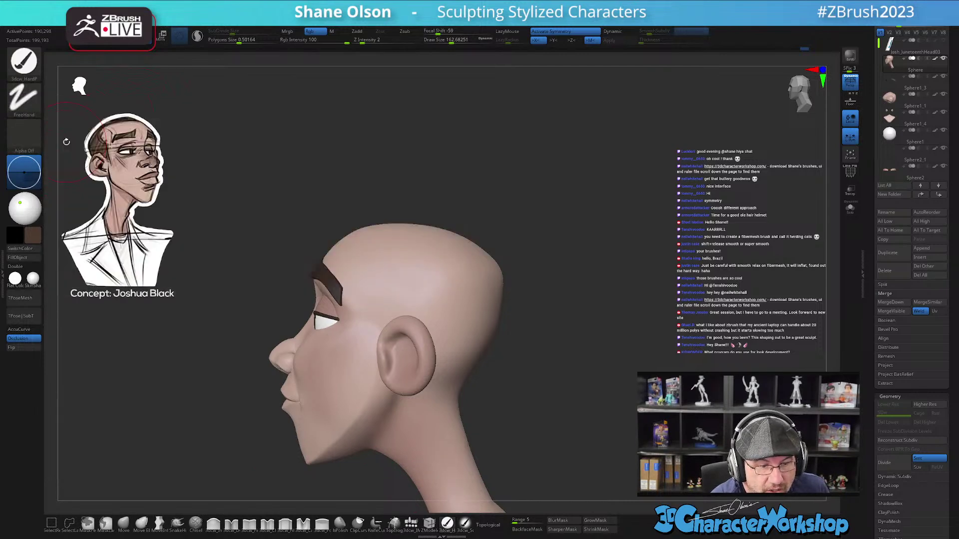
- Paint the dark brown hair color over the crown and upper back of the head
mouse_move(536, 287)
mouse_down()
mouse_move(573, 290)
mouse_move(524, 381)
mouse_up()
key(s)
click(524, 368)
mouse_move(443, 330)
mouse_down()
mouse_move(459, 345)
mouse_move(462, 332)
mouse_move(435, 311)
mouse_move(431, 353)
mouse_move(466, 334)
mouse_up()
mouse_move(467, 334)
right_down()
mouse_move(472, 374)
mouse_move(430, 418)
right_up()
drag(420, 411, 397, 390)
right_drag(397, 390, 407, 373)
mouse_move(338, 332)
mouse_down()
mouse_move(369, 352)
mouse_move(386, 344)
mouse_up()
mouse_move(390, 355)
right_down()
mouse_move(390, 372)
mouse_move(405, 375)
right_up()
- Extend the painted hair forward to the front hairline using a brush size of about 68
key(s)
drag(397, 374, 388, 375)
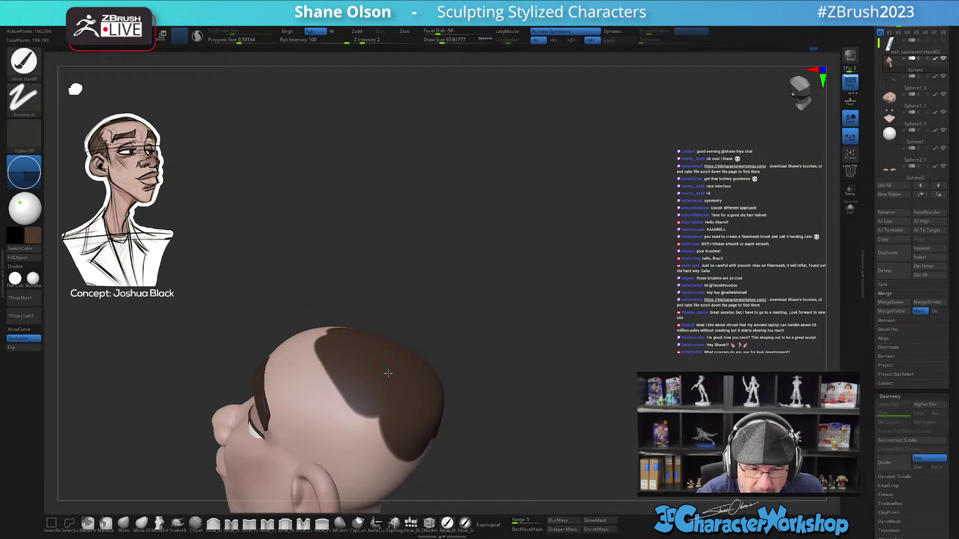
alt+right_drag(389, 375, 394, 337)
right_drag(332, 353, 332, 370)
drag(329, 346, 361, 361)
right_drag(336, 340, 362, 331)
right_drag(320, 279, 327, 295)
- Paint the hairline down the temple toward the front of the ear, reducing the brush size to about 20
key(s)
drag(326, 283, 354, 363)
mouse_move(379, 372)
right_down()
mouse_move(392, 345)
mouse_move(403, 364)
mouse_move(390, 408)
mouse_move(457, 356)
mouse_move(352, 295)
mouse_move(397, 335)
mouse_move(428, 266)
right_up()
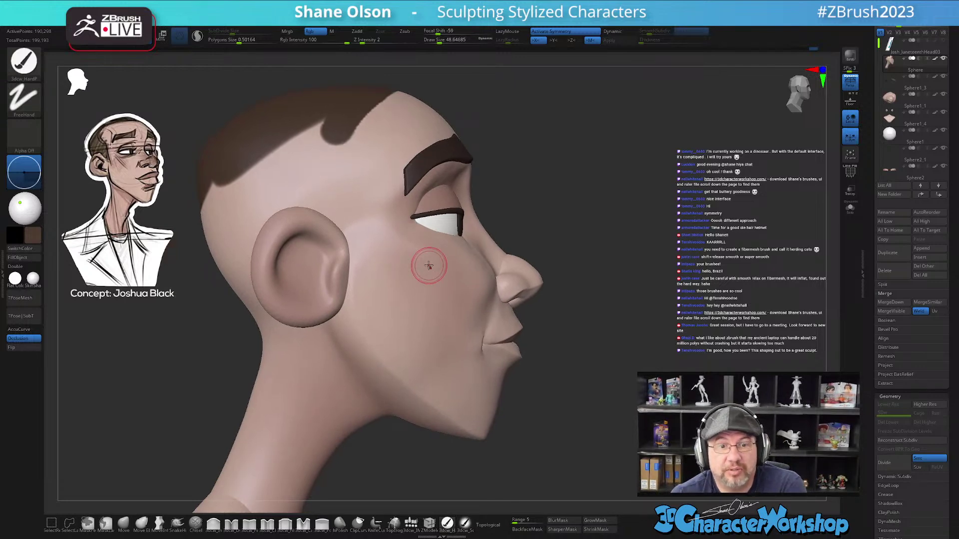
alt+right_drag(375, 175, 373, 224)
key(s)
mouse_move(342, 198)
mouse_down()
mouse_move(345, 264)
mouse_move(355, 280)
mouse_up()
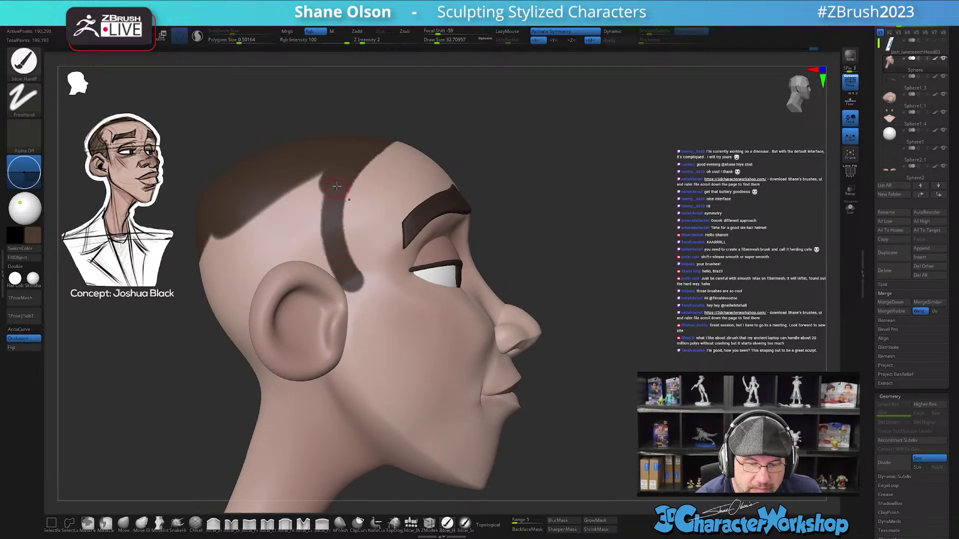
mouse_move(340, 245)
mouse_down()
mouse_move(368, 277)
mouse_move(344, 205)
mouse_up()
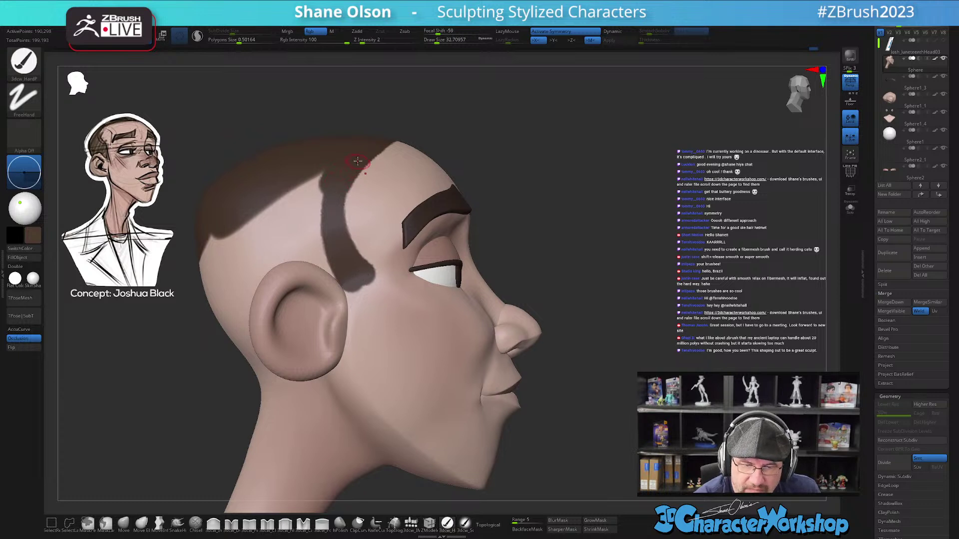
alt+right_drag(374, 296, 381, 300)
key(s)
drag(380, 302, 377, 302)
alt+right_drag(376, 299, 380, 292)
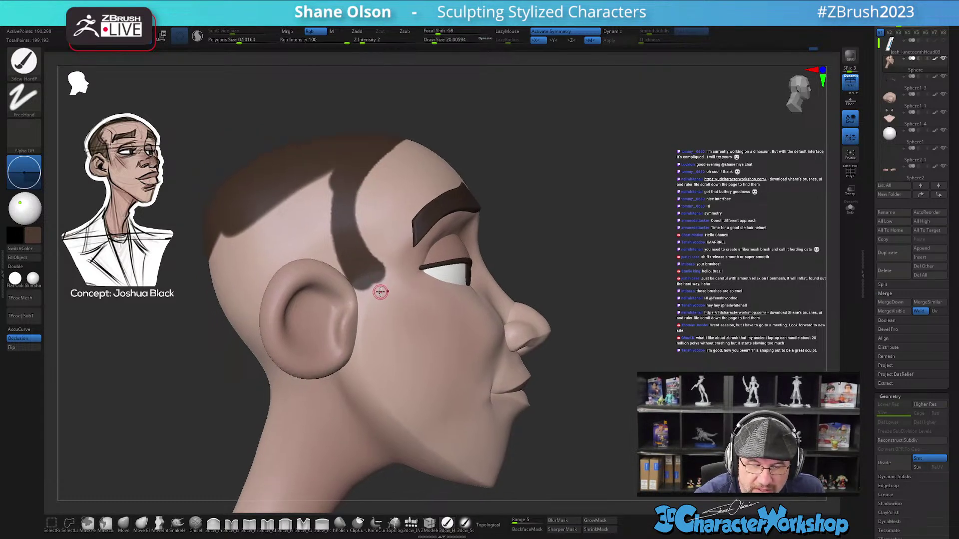
- Try to paint a long sideburn down the cheek in front of the ear
mouse_move(379, 274)
mouse_down()
mouse_move(371, 357)
mouse_move(364, 349)
mouse_up()
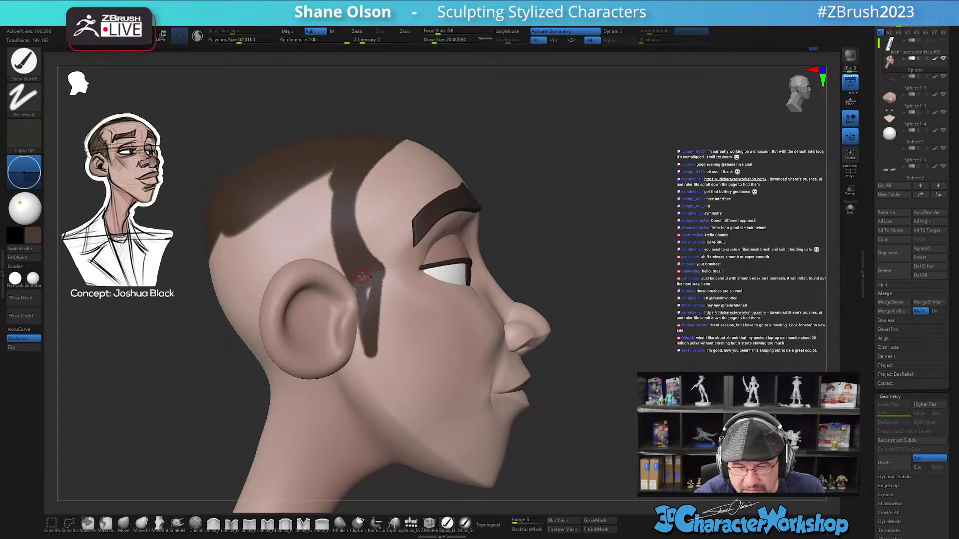
key(ctrl)
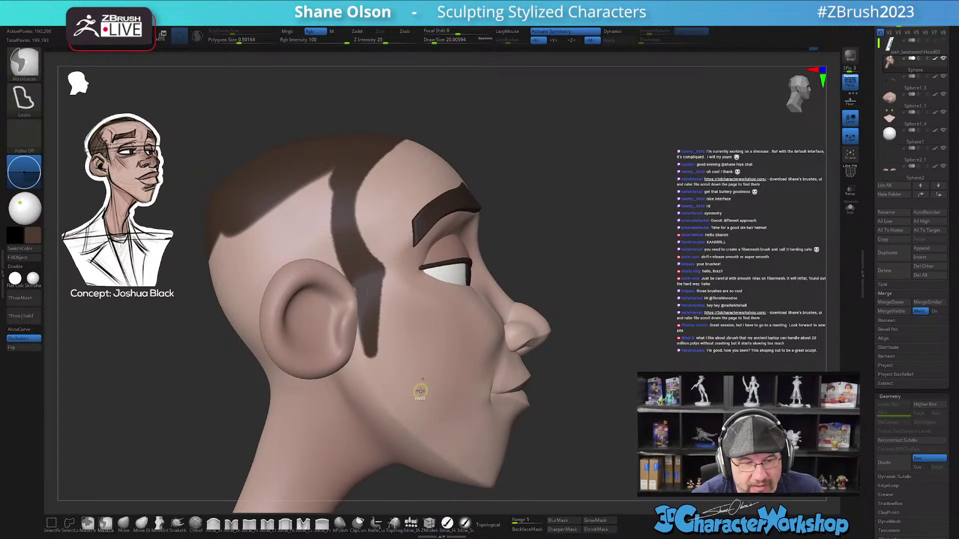
key(ctrl+z)
key(ctrl+z)
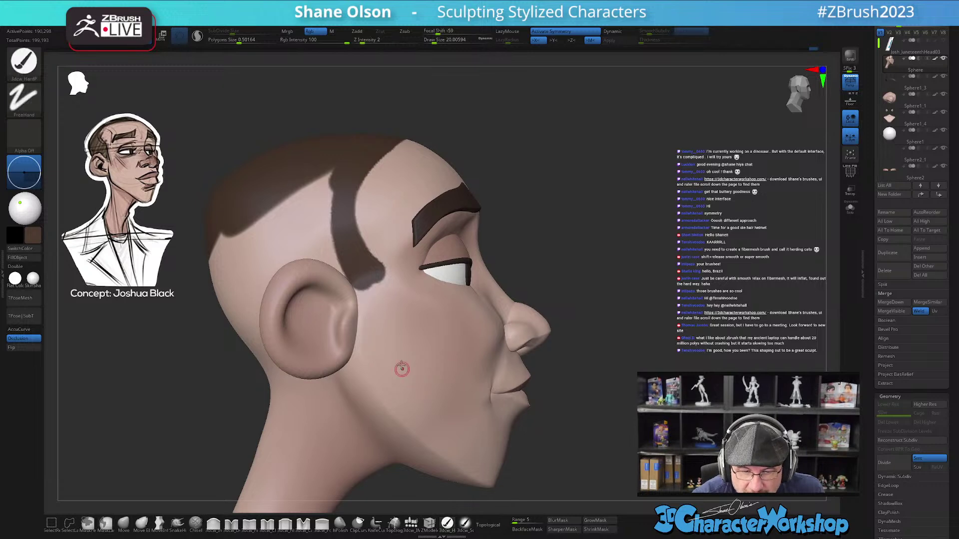
- Paint a shorter tapered sideburn in front of the ear and sharpen the hairline corner at the temple
mouse_move(383, 277)
mouse_down()
mouse_move(364, 334)
mouse_move(365, 321)
mouse_up()
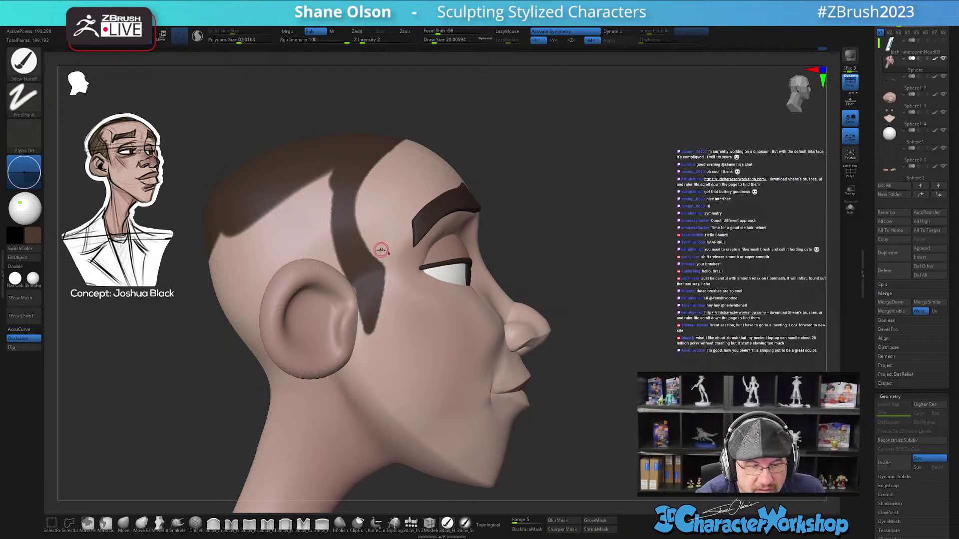
drag(379, 250, 378, 285)
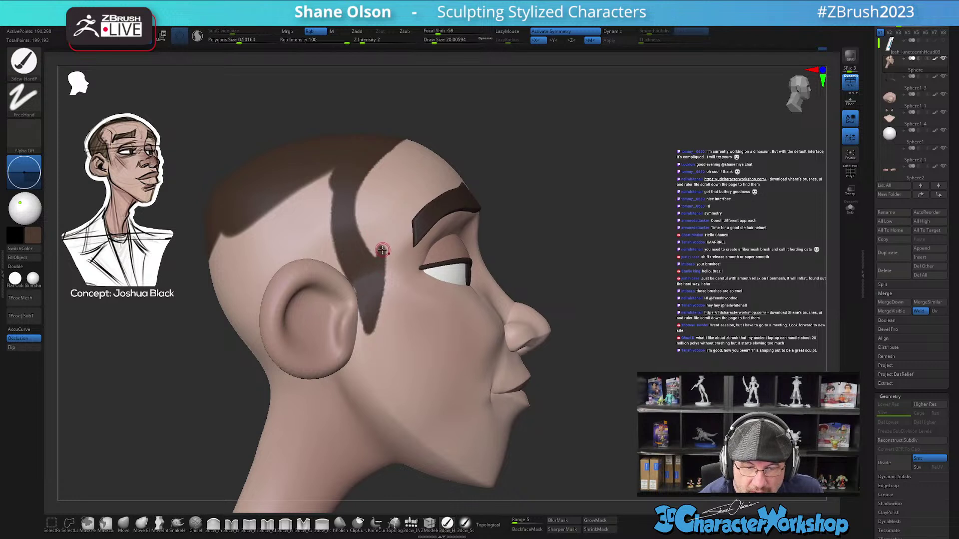
drag(383, 249, 362, 240)
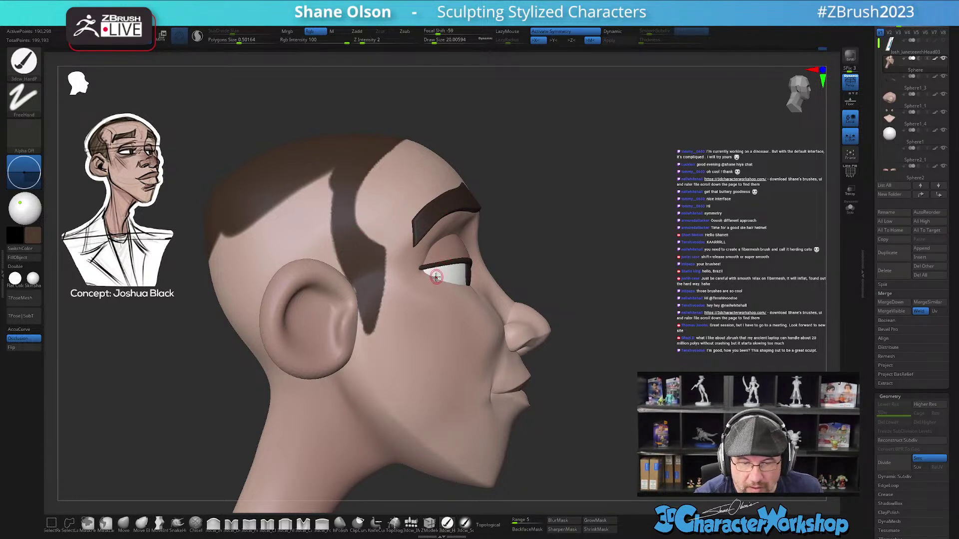
- Paint the hairline curve behind the ear and fill hair color above the ear, enlarging the brush to about 40
right_drag(404, 280, 364, 297)
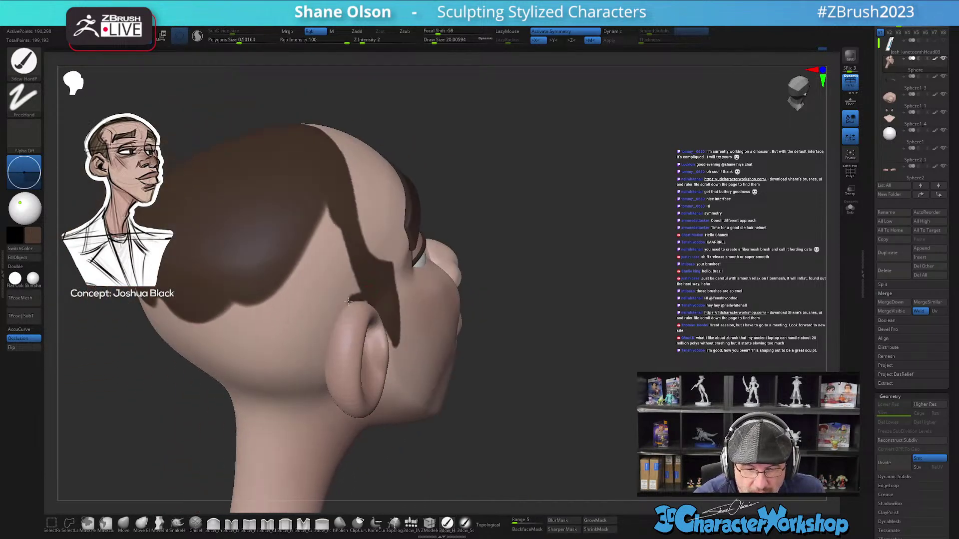
drag(354, 299, 302, 364)
key(bracketright)
key(bracketright)
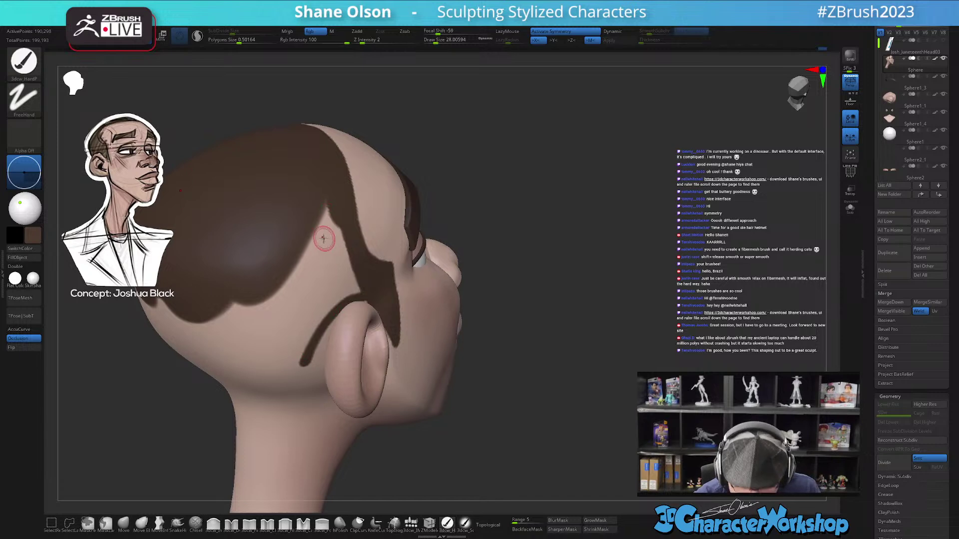
mouse_move(320, 205)
mouse_down()
mouse_move(349, 278)
mouse_move(336, 248)
mouse_up()
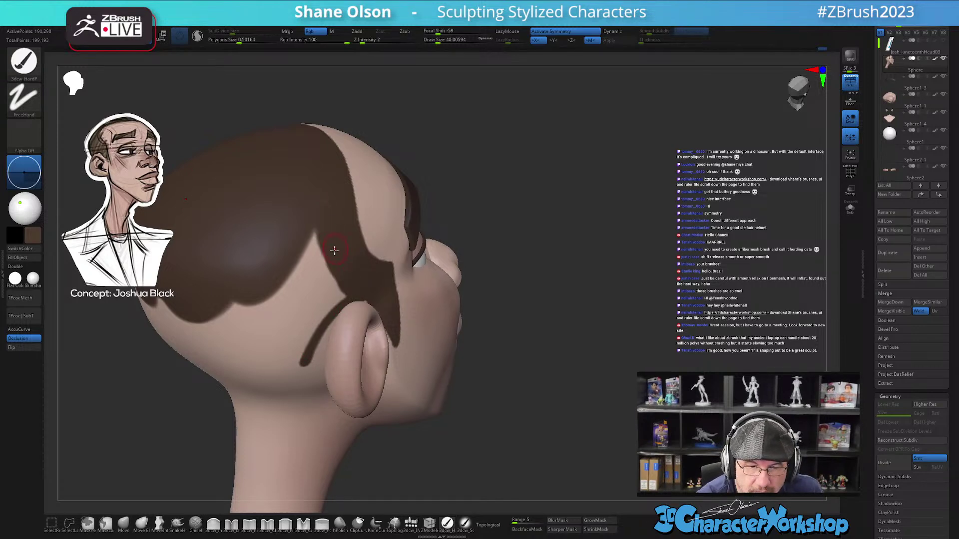
- Fill the remaining bare side and back of the head with hair color down to the nape, and check the whole bust
right_drag(336, 249, 325, 227)
mouse_move(326, 228)
mouse_down()
mouse_move(319, 242)
mouse_move(332, 290)
mouse_move(307, 319)
mouse_move(284, 305)
mouse_move(185, 337)
mouse_up()
mouse_move(221, 314)
right_down()
mouse_move(355, 392)
mouse_move(349, 450)
mouse_move(448, 253)
mouse_move(432, 229)
right_up()
mouse_move(437, 228)
mouse_down()
mouse_move(452, 262)
mouse_move(422, 459)
mouse_move(417, 252)
mouse_move(379, 382)
mouse_move(414, 389)
mouse_move(430, 330)
mouse_move(419, 260)
mouse_move(431, 257)
mouse_move(442, 307)
mouse_up()
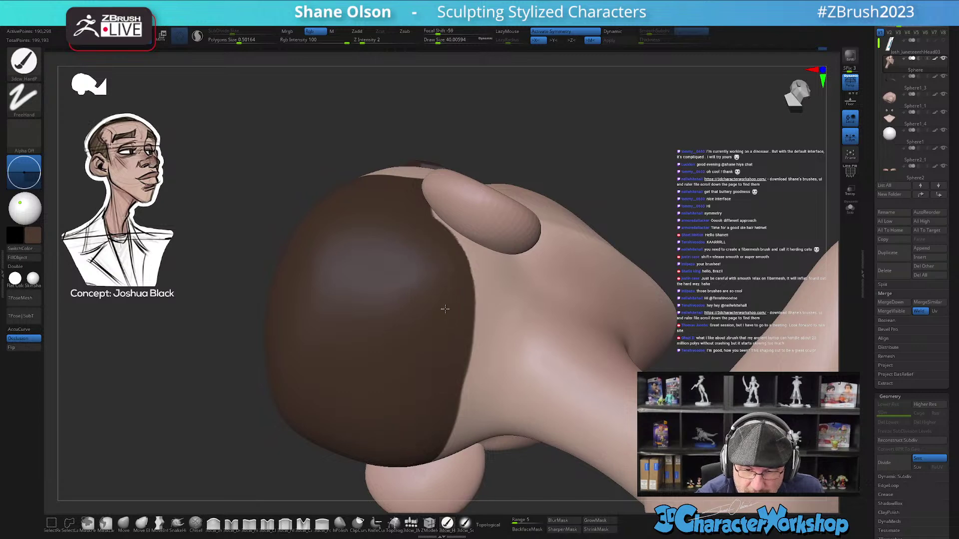
ctrl+right_drag(443, 289, 570, 328)
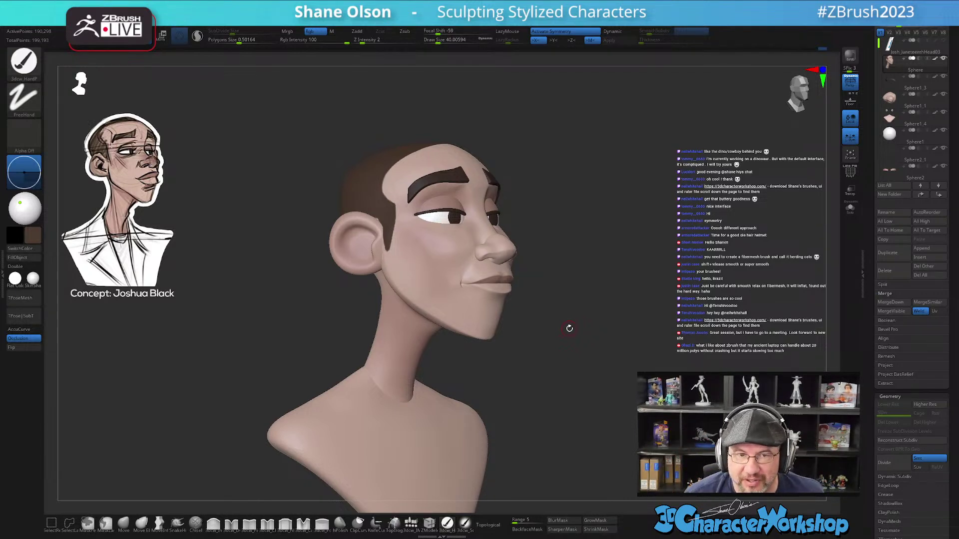
shift+drag(522, 387, 509, 391)
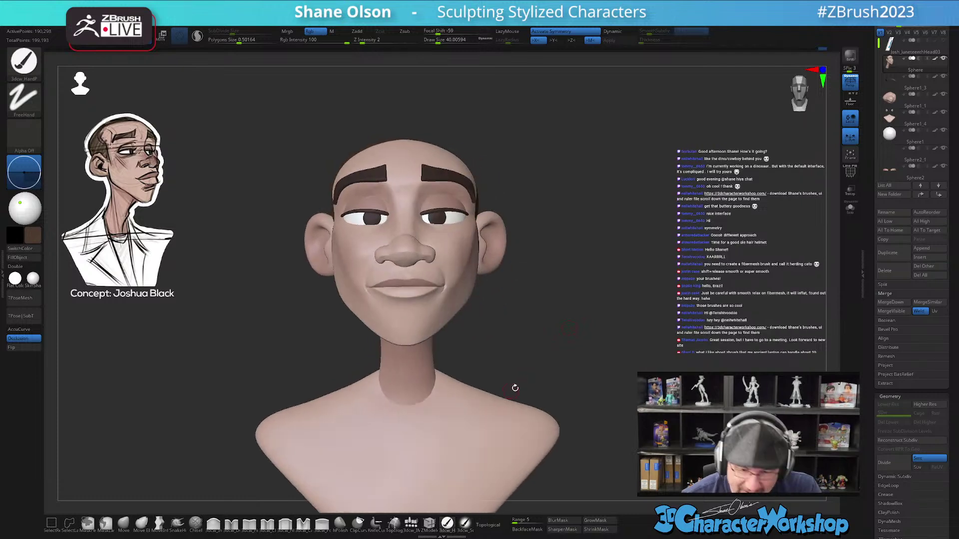
mouse_move(534, 326)
mouse_down()
mouse_move(554, 319)
mouse_move(546, 326)
mouse_up()
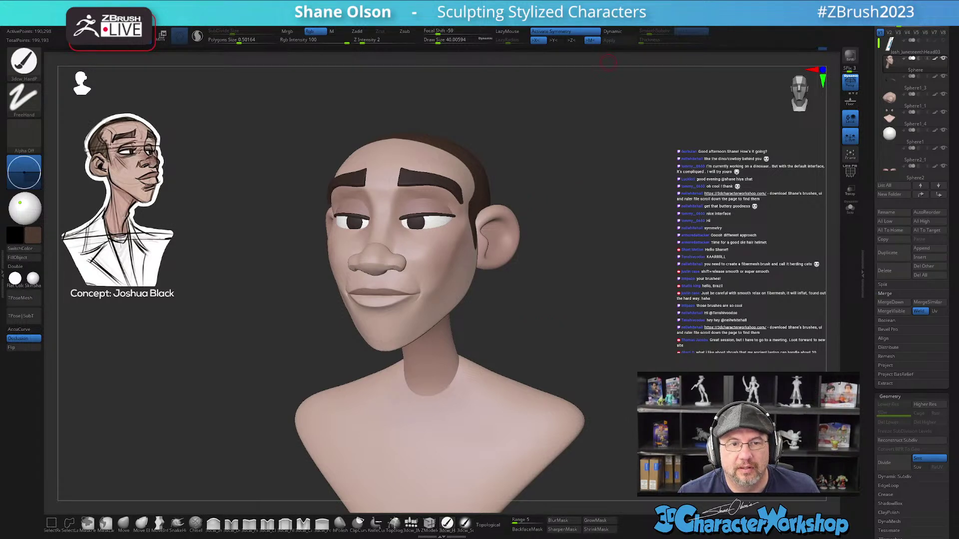
- Give the paint brush a DragRect stroke with the speckled BrushAlpha and set its draw size to about 49
mouse_move(553, 314)
mouse_down()
mouse_move(541, 327)
mouse_move(574, 280)
mouse_move(562, 293)
mouse_move(570, 358)
mouse_move(548, 302)
mouse_move(537, 345)
mouse_up()
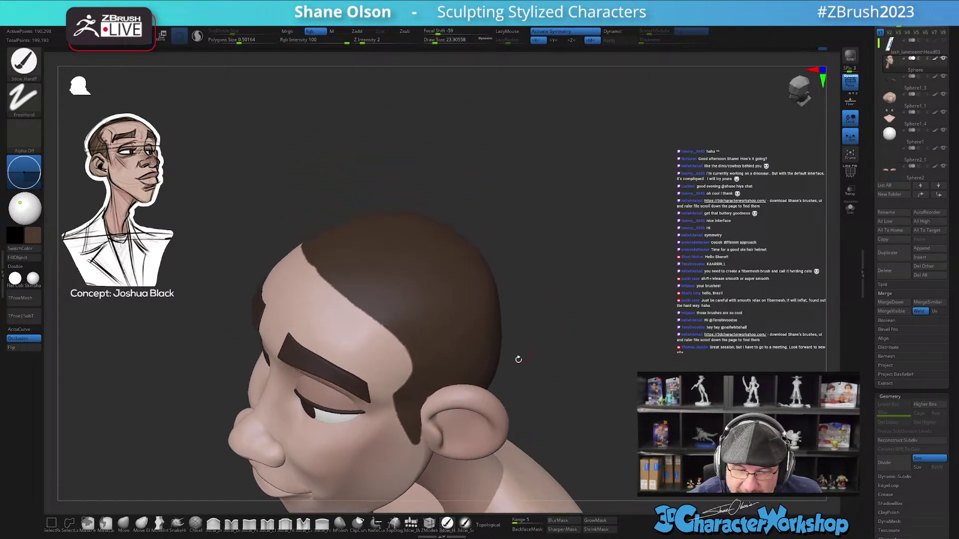
mouse_move(561, 407)
mouse_down()
mouse_move(567, 381)
mouse_move(565, 419)
mouse_move(542, 406)
mouse_move(563, 392)
mouse_move(569, 349)
mouse_up()
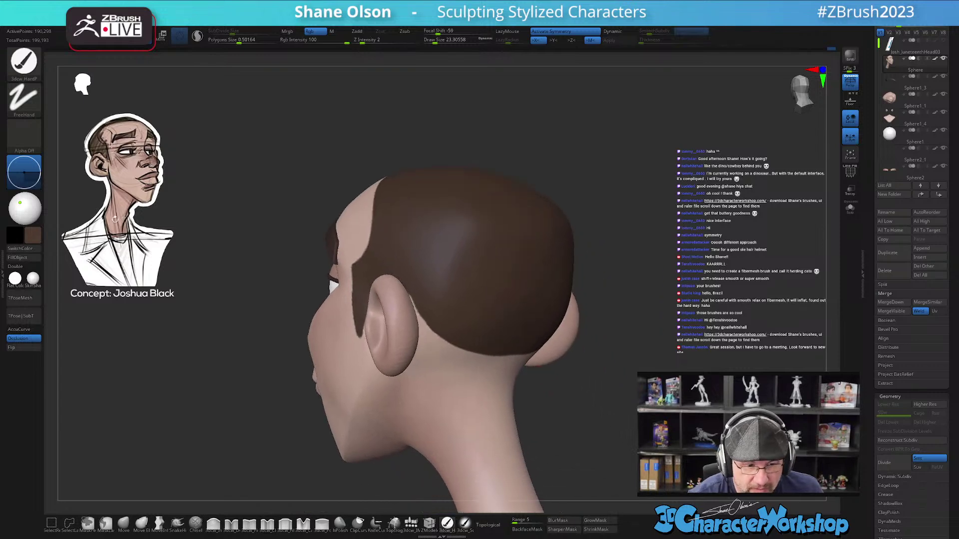
click(26, 100)
click(106, 106)
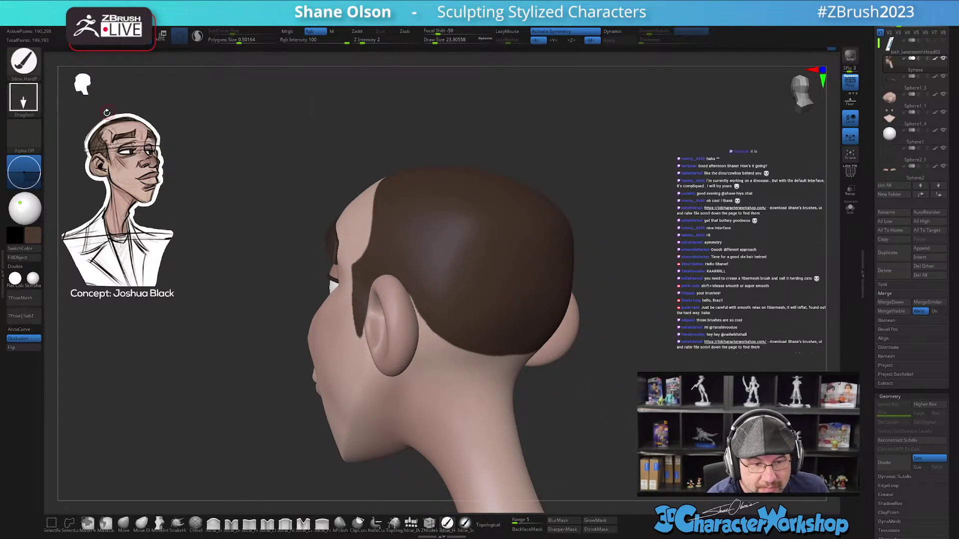
click(36, 134)
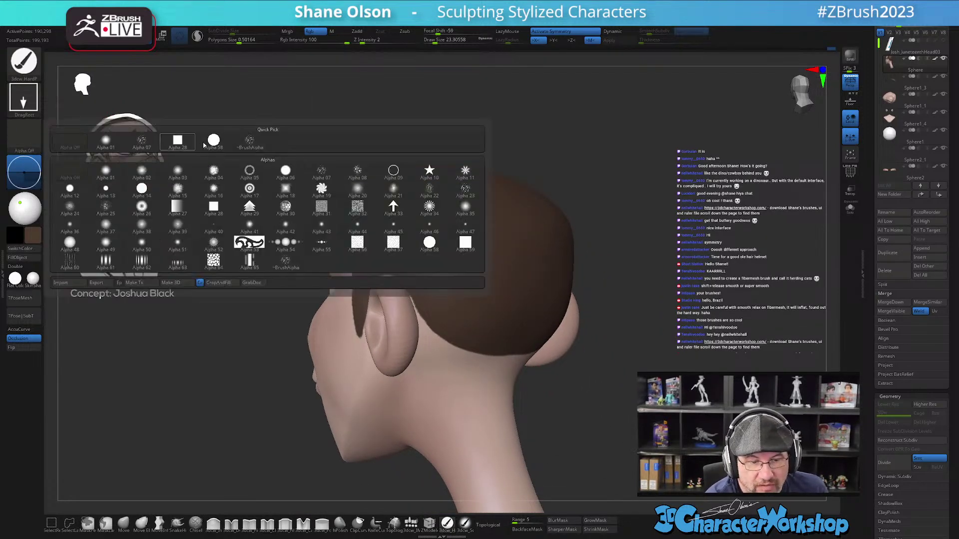
click(246, 145)
mouse_move(455, 324)
shift+right_down()
mouse_move(496, 332)
mouse_move(466, 317)
mouse_move(479, 314)
shift+right_up()
key(s)
drag(478, 314, 483, 314)
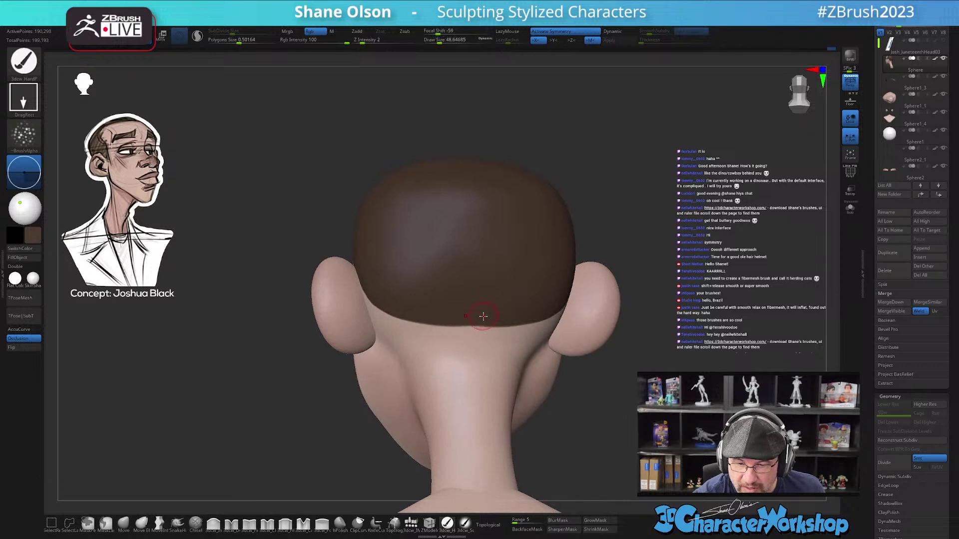
- Stamp dark brown speckles onto the skin along the lower hairline, from the nape out to behind the ears
right_drag(478, 302, 495, 296)
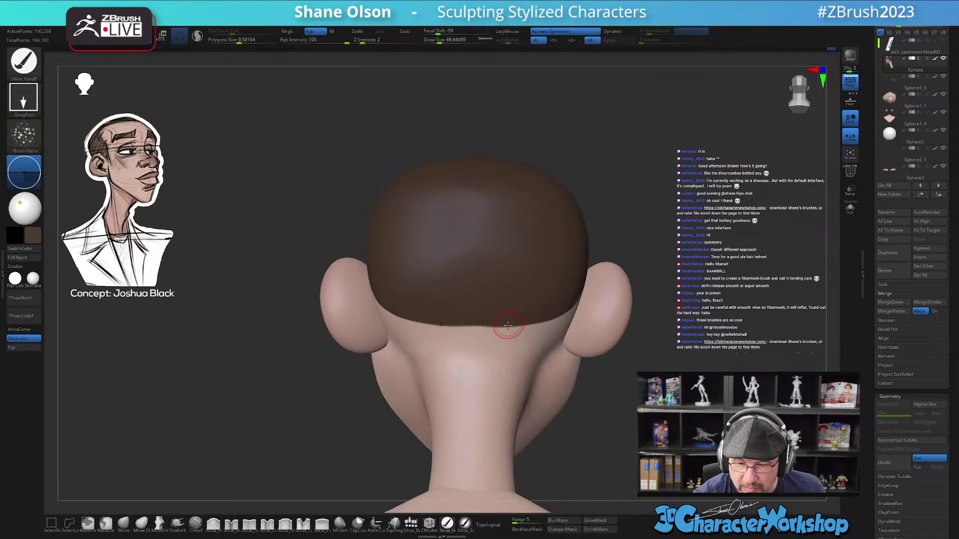
drag(510, 324, 539, 298)
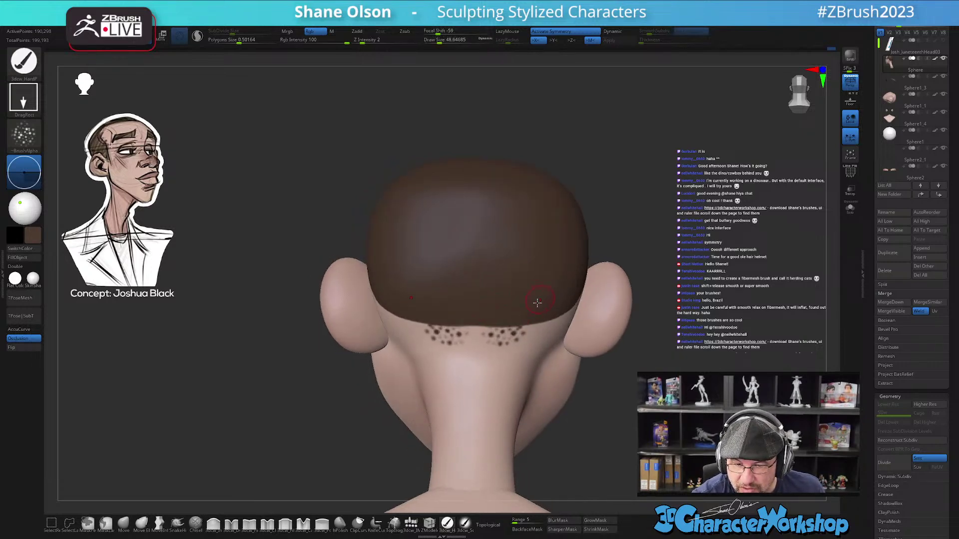
drag(507, 328, 531, 303)
right_drag(542, 310, 558, 311)
mouse_move(533, 334)
mouse_down()
mouse_move(566, 305)
mouse_move(556, 327)
mouse_move(565, 292)
mouse_move(571, 329)
mouse_move(562, 342)
mouse_move(500, 340)
mouse_move(513, 351)
mouse_up()
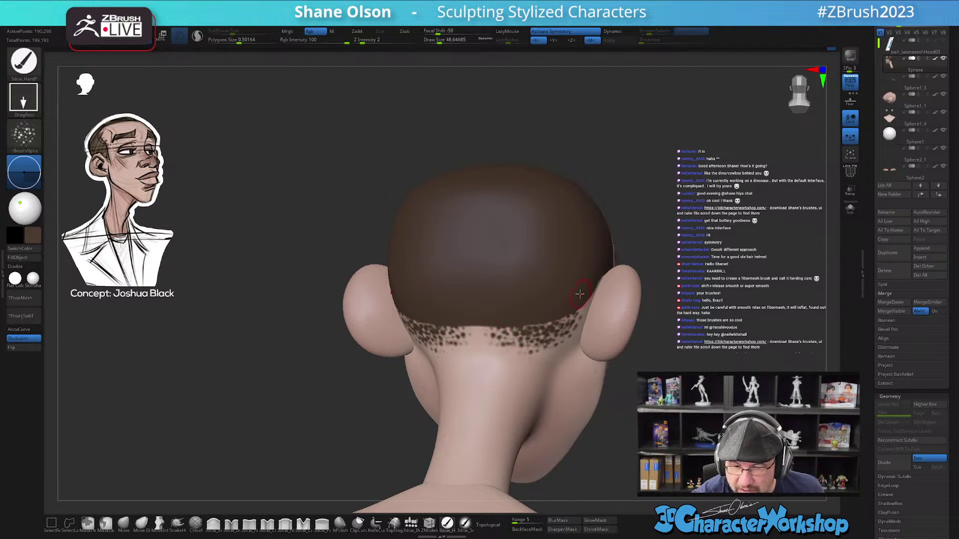
right_drag(583, 314, 569, 319)
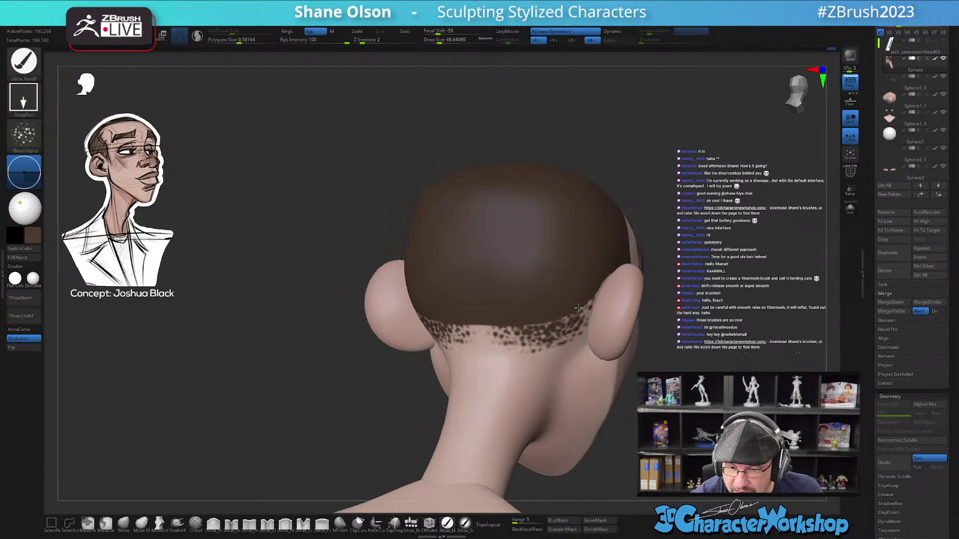
mouse_move(571, 295)
right_down()
mouse_move(573, 380)
mouse_move(552, 333)
right_up()
- Sample the skin color and stamp skin-colored speckles into the hair just above the hairline at the back of the head
key(c)
drag(533, 327, 569, 306)
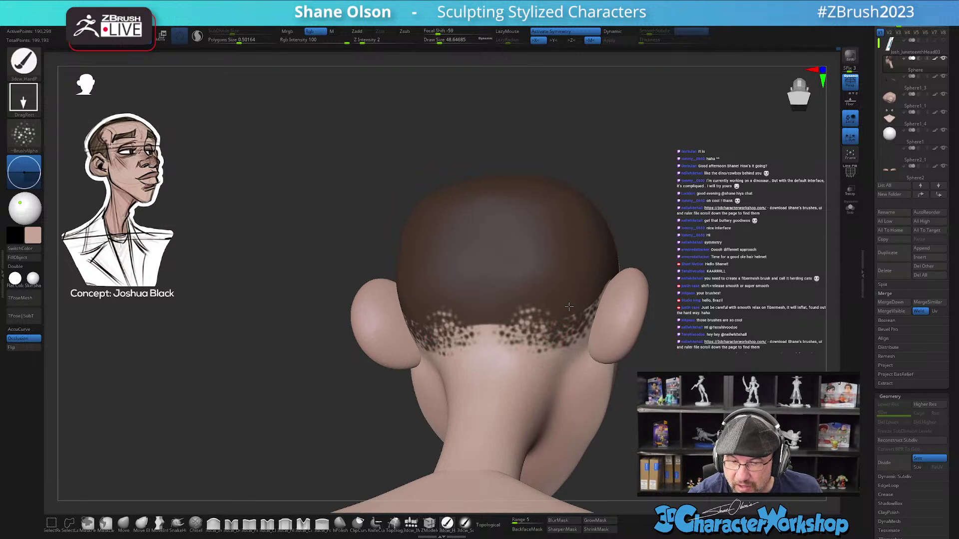
right_drag(569, 306, 577, 311)
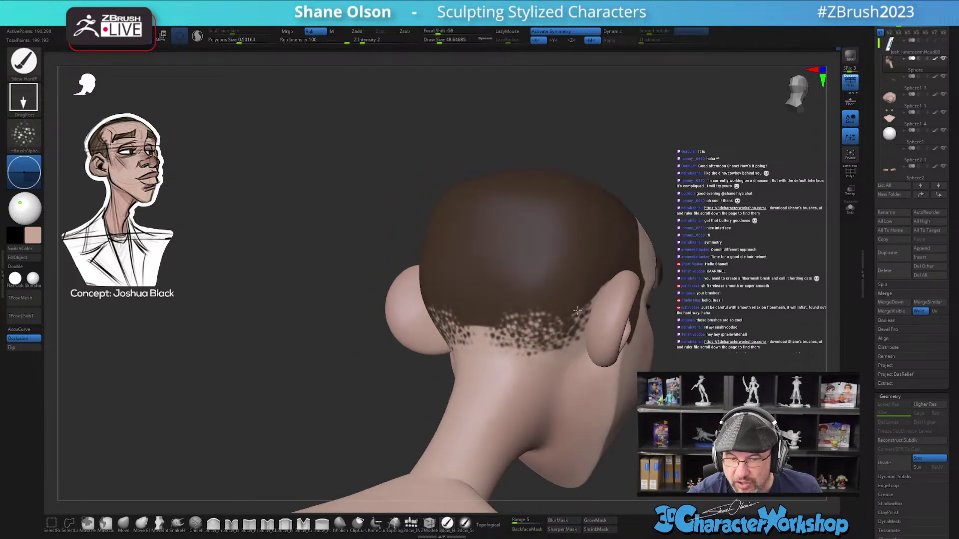
drag(566, 315, 590, 300)
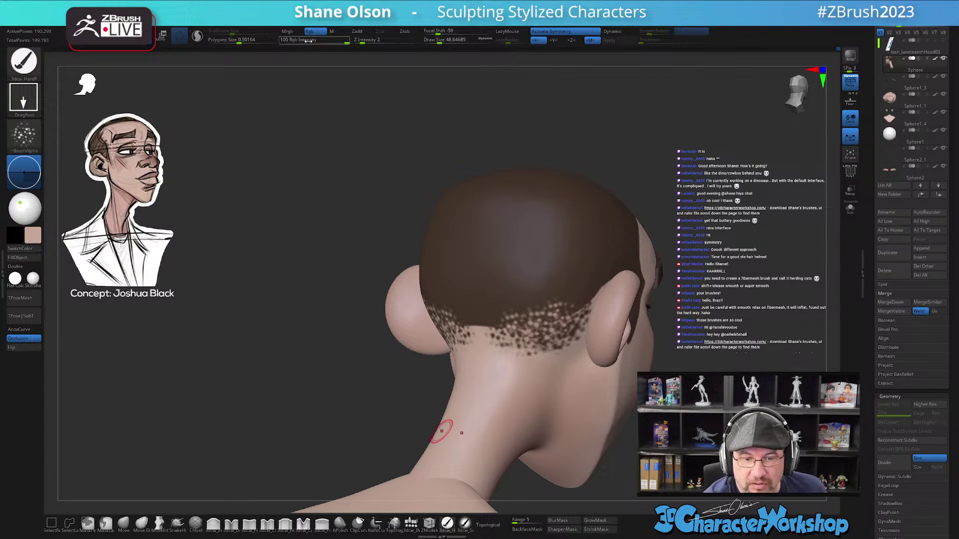
- Set the RGB intensity to 51 and stamp fainter skin-colored speckles higher into the hair across the back and above the ears
click(328, 40)
text(25)
key(Return)
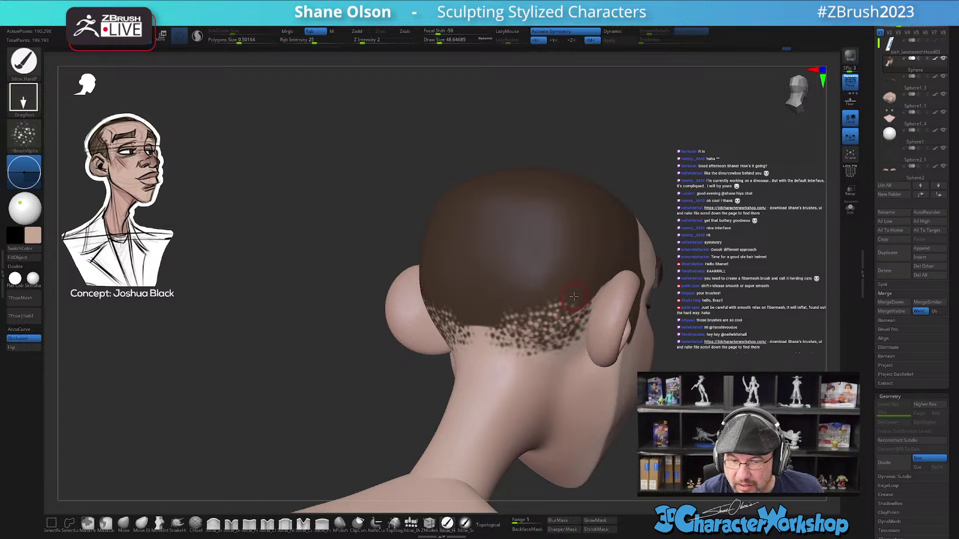
click(328, 40)
drag(569, 297, 605, 259)
drag(519, 309, 561, 262)
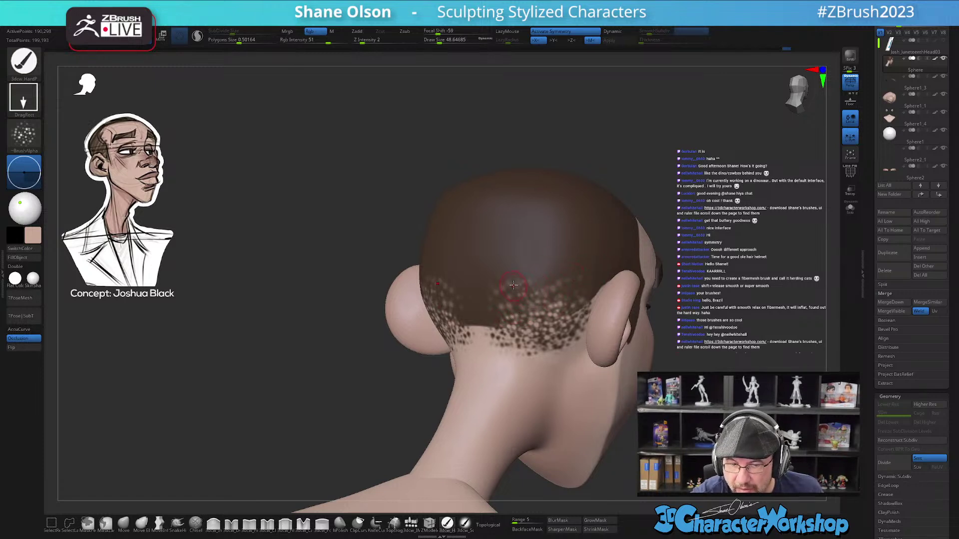
right_drag(596, 259, 604, 268)
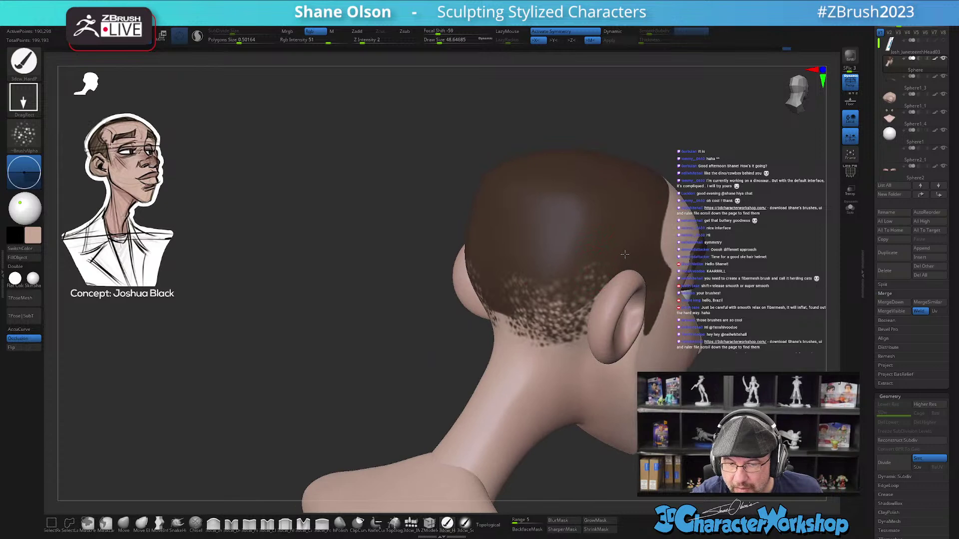
right_drag(645, 228, 665, 268)
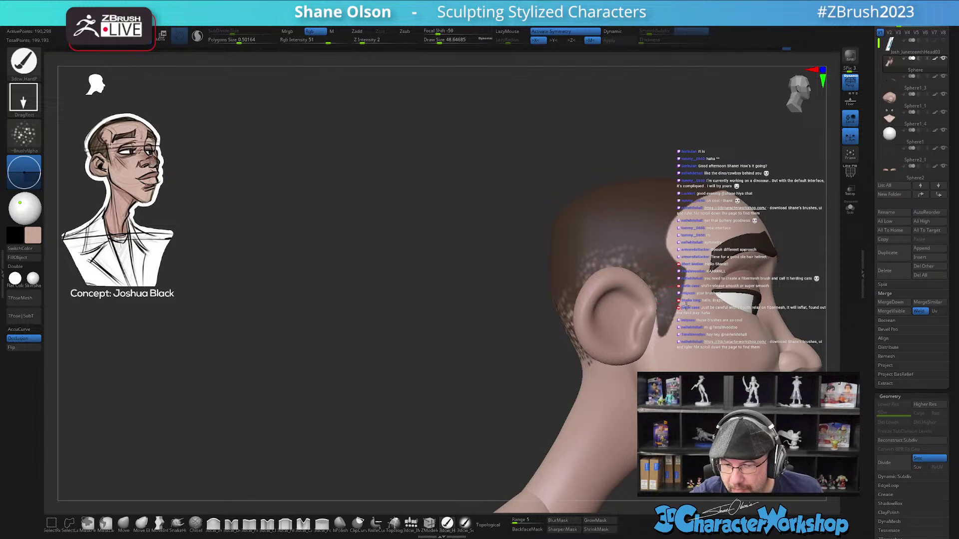
drag(668, 364, 563, 312)
drag(530, 333, 554, 310)
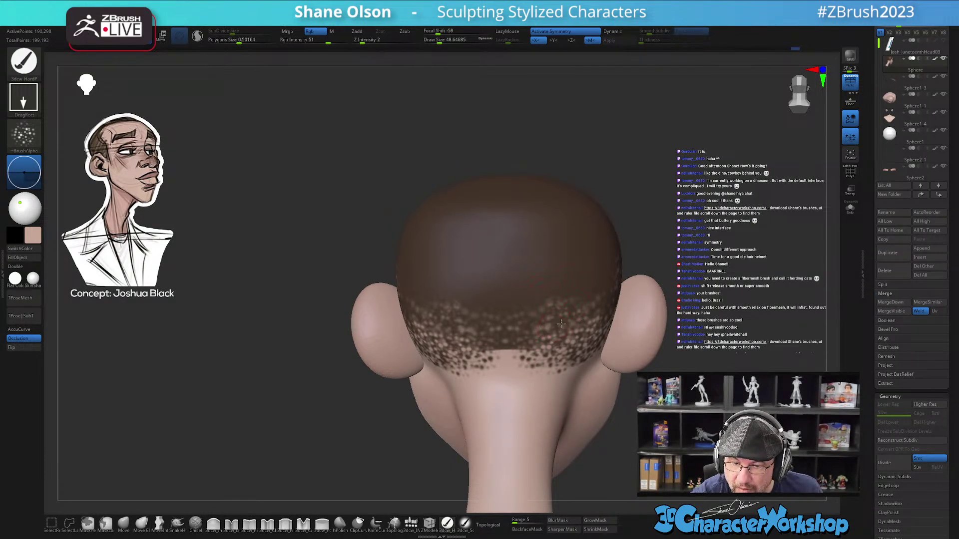
- Sample the brown hair color, turn off symmetry and stamp irregular brown speckles over the fade at the nape
key(c)
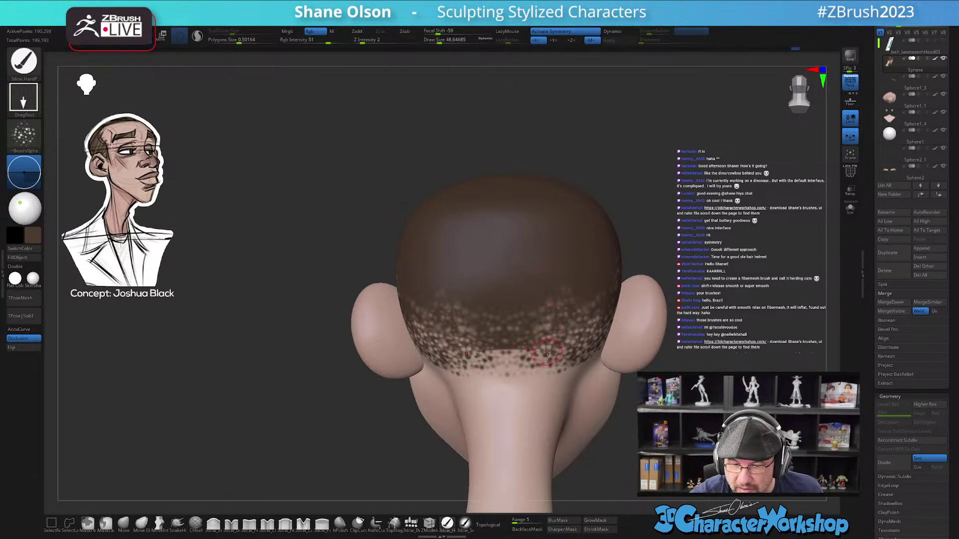
key(z)
key(z)
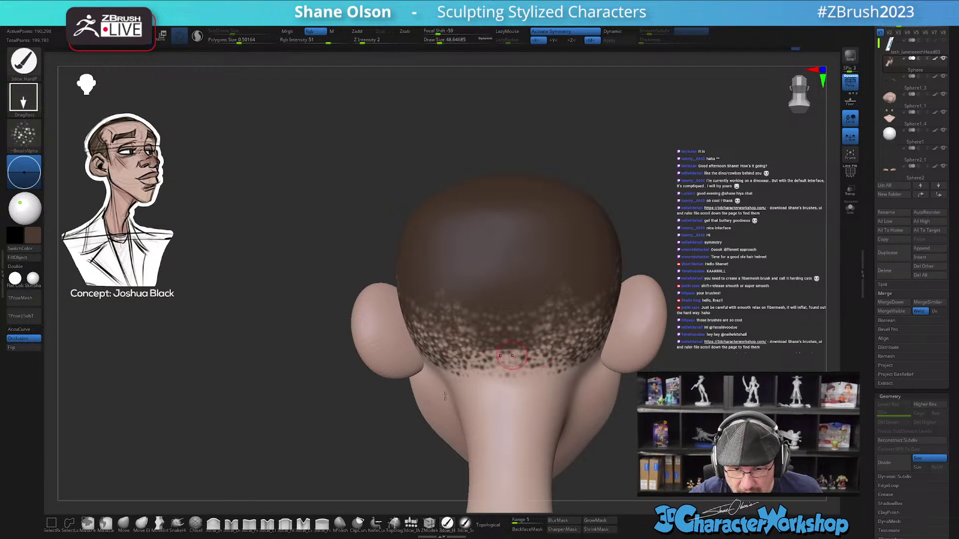
key(x)
drag(377, 426, 533, 331)
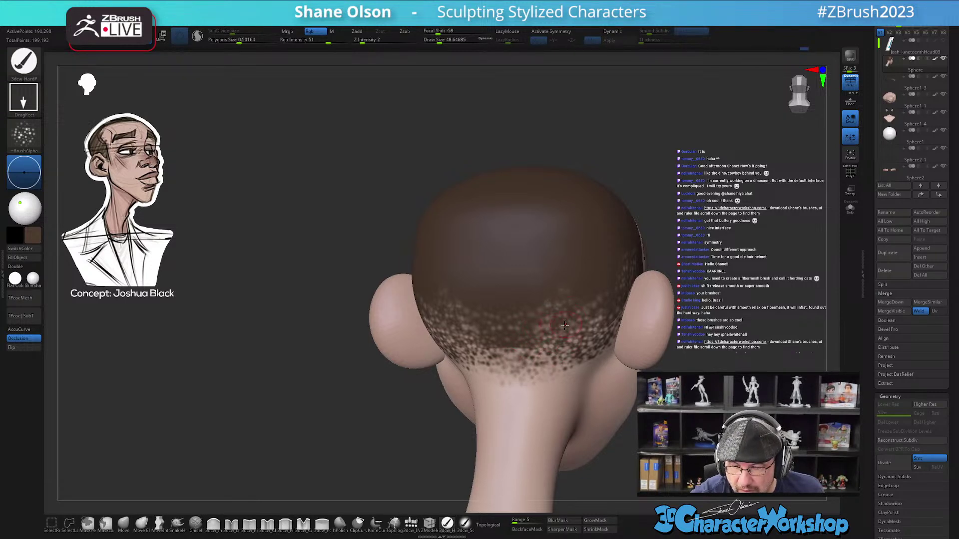
right_drag(569, 319, 515, 364)
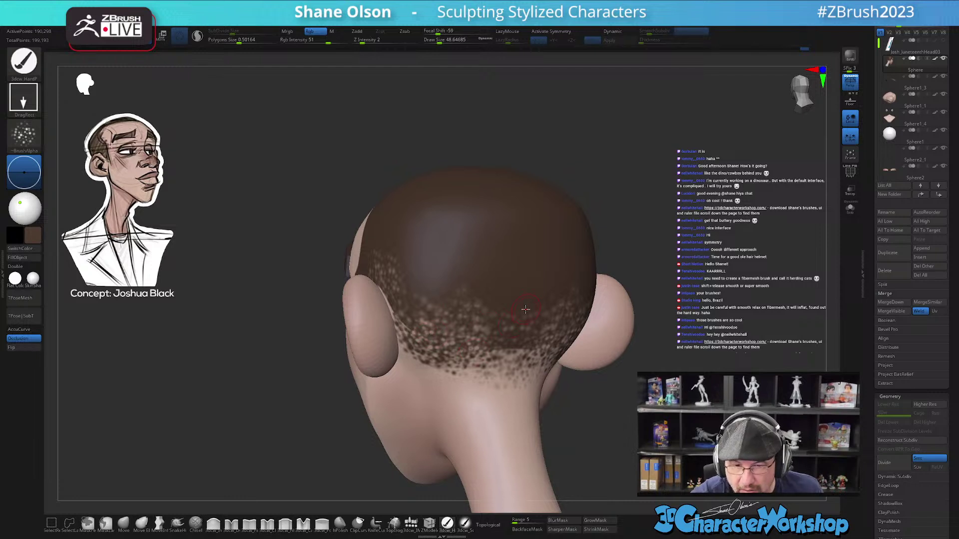
- Set the RGB intensity to 100 and stamp stronger brown speckles across the fade at the back of the head
click(348, 40)
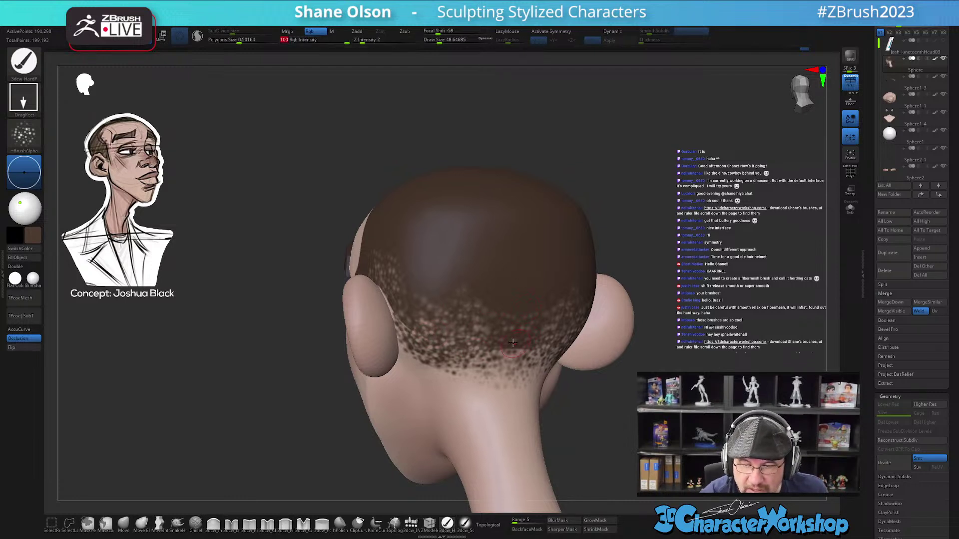
right_drag(517, 264, 564, 297)
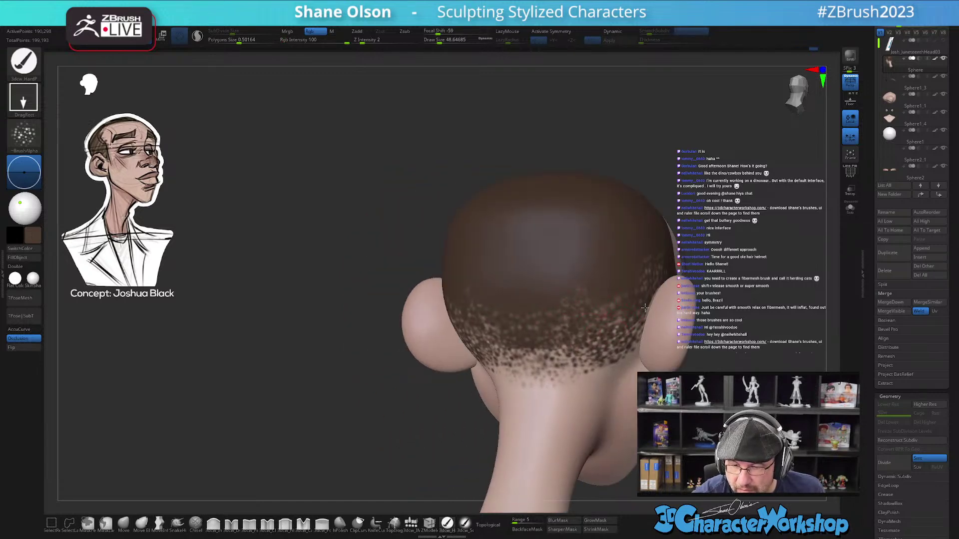
drag(542, 353, 549, 332)
right_drag(521, 313, 597, 335)
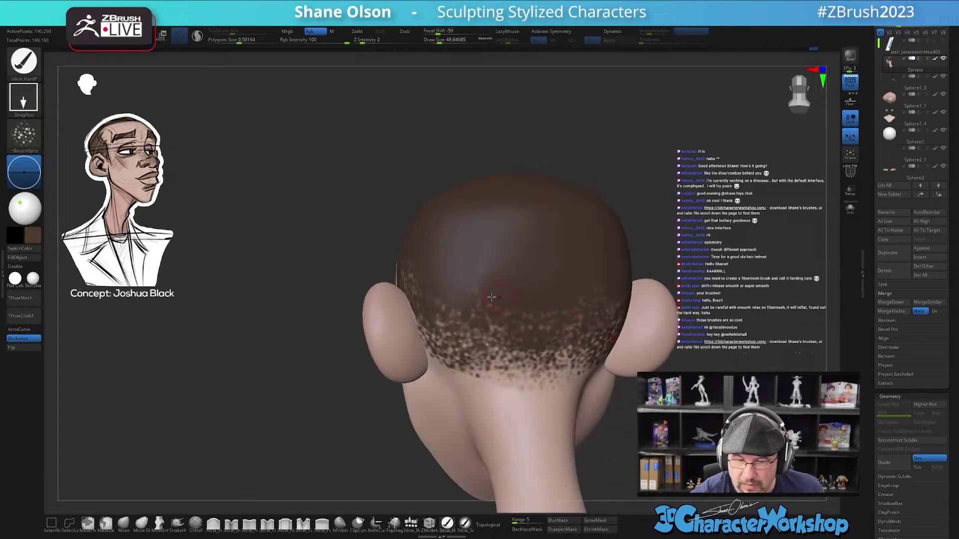
right_drag(490, 262, 502, 294)
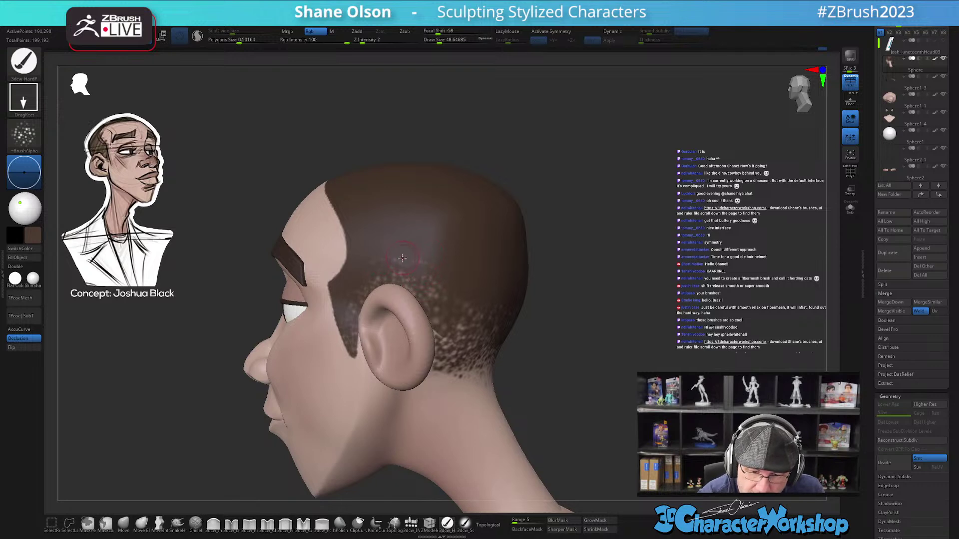
- Try to break up the sideburn's front edge with brown speckles
right_drag(404, 257, 358, 307)
drag(351, 332, 350, 351)
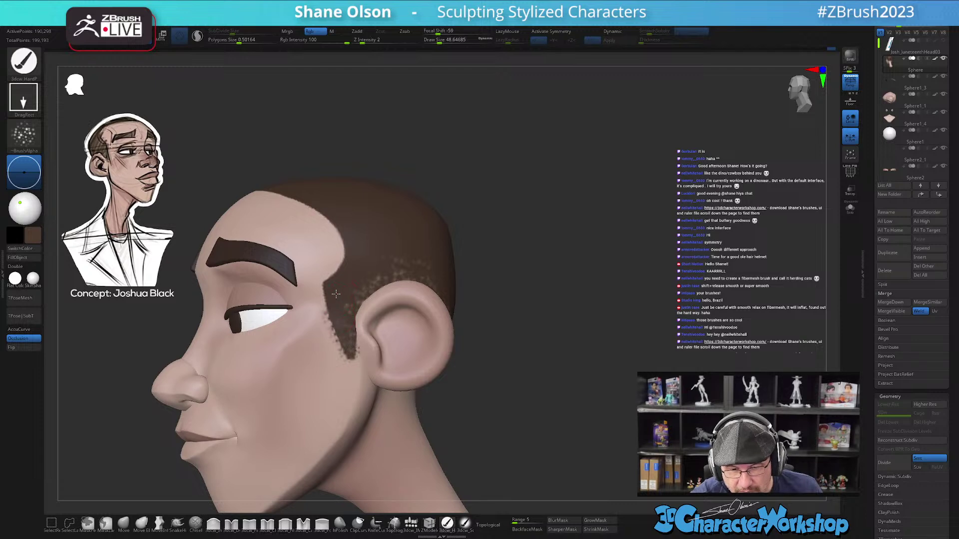
mouse_move(473, 306)
right_down()
mouse_move(582, 387)
mouse_move(591, 395)
mouse_move(556, 404)
mouse_move(592, 406)
mouse_move(582, 412)
right_up()
key(ctrl)
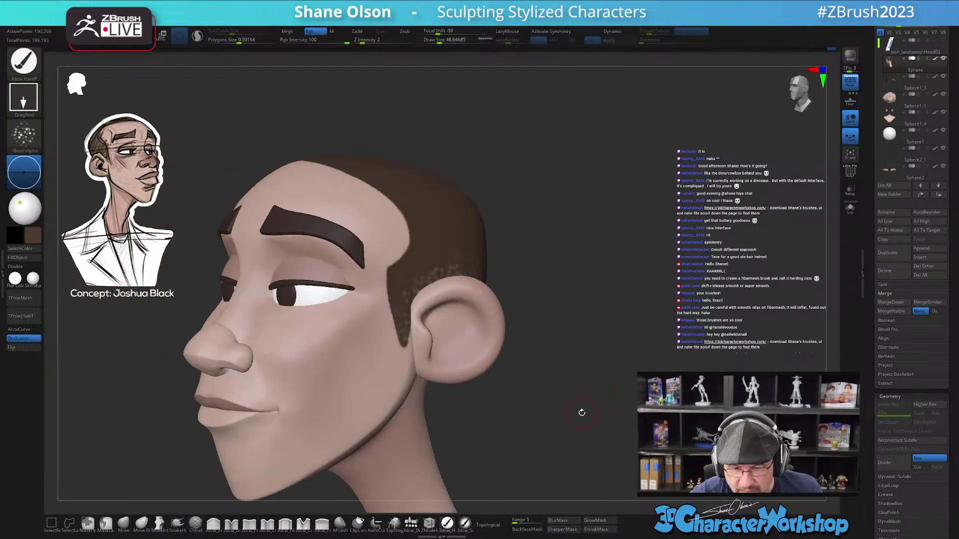
right_drag(421, 339, 557, 418)
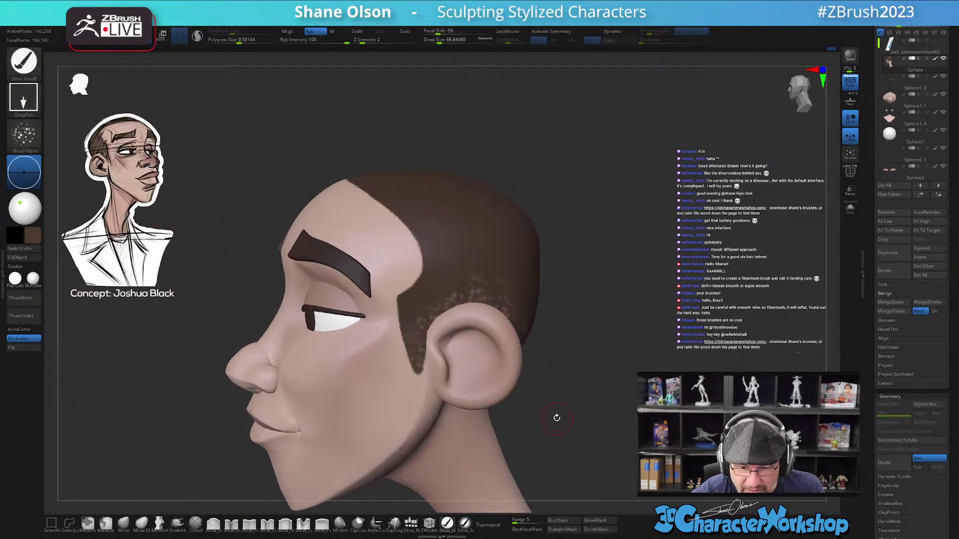
- Switch the paint brush to a FreeHand stroke with the wavy-line Alpha 60
click(28, 103)
click(152, 110)
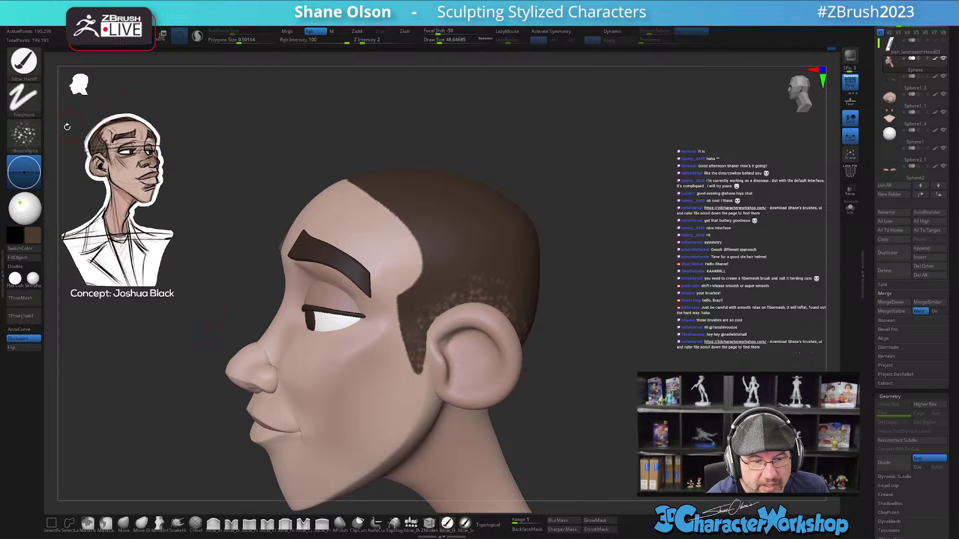
click(24, 135)
mouse_move(69, 264)
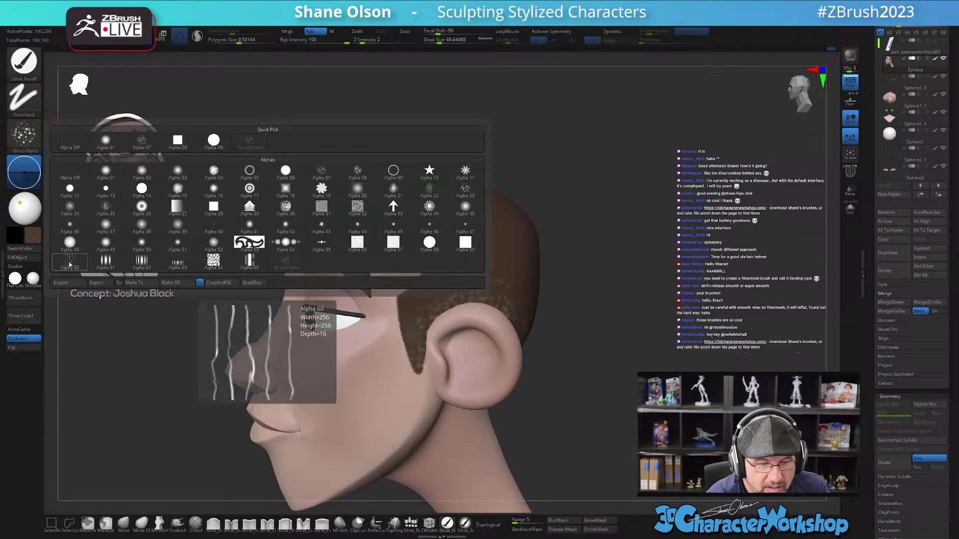
click(70, 265)
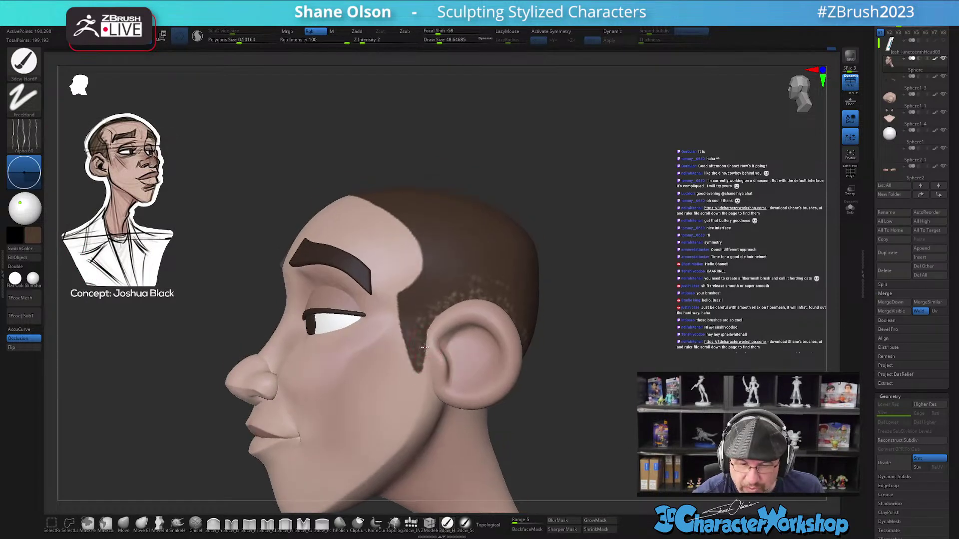
ctrl+right_drag(425, 346, 423, 315)
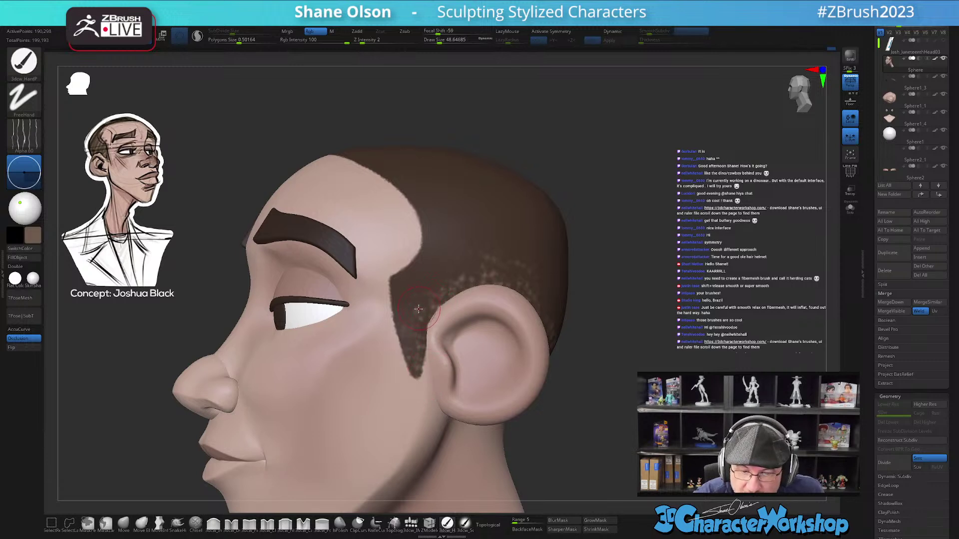
- Undo a test stroke, enlarge the brush to about 94 and paint fine streaks through the sideburn and the hair above the ear
mouse_move(398, 306)
mouse_down()
mouse_move(454, 287)
mouse_move(462, 270)
mouse_up()
key(ctrl+z)
key(s)
mouse_move(461, 270)
alt+right_down()
mouse_move(454, 307)
mouse_move(378, 331)
alt+right_up()
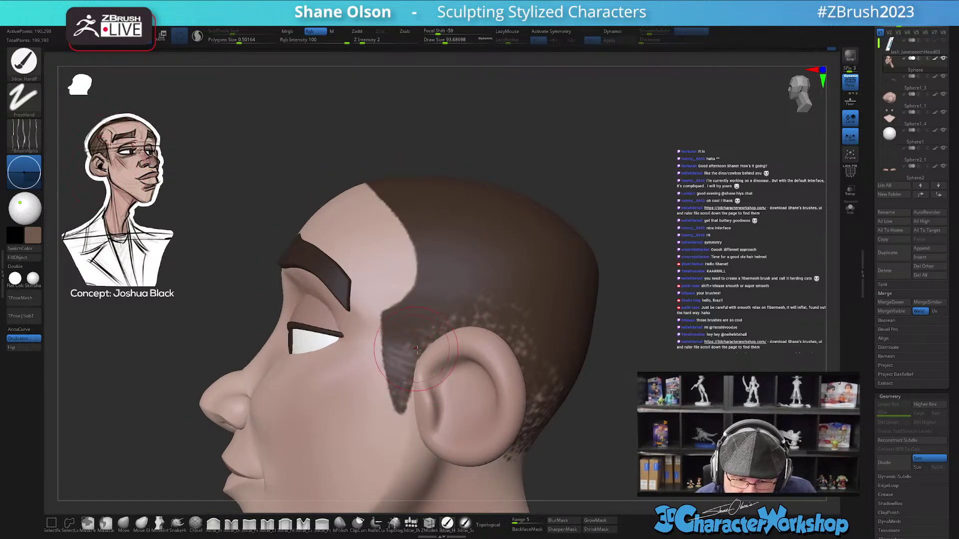
mouse_move(400, 330)
mouse_down()
mouse_move(420, 340)
mouse_move(452, 322)
mouse_up()
drag(422, 288, 470, 305)
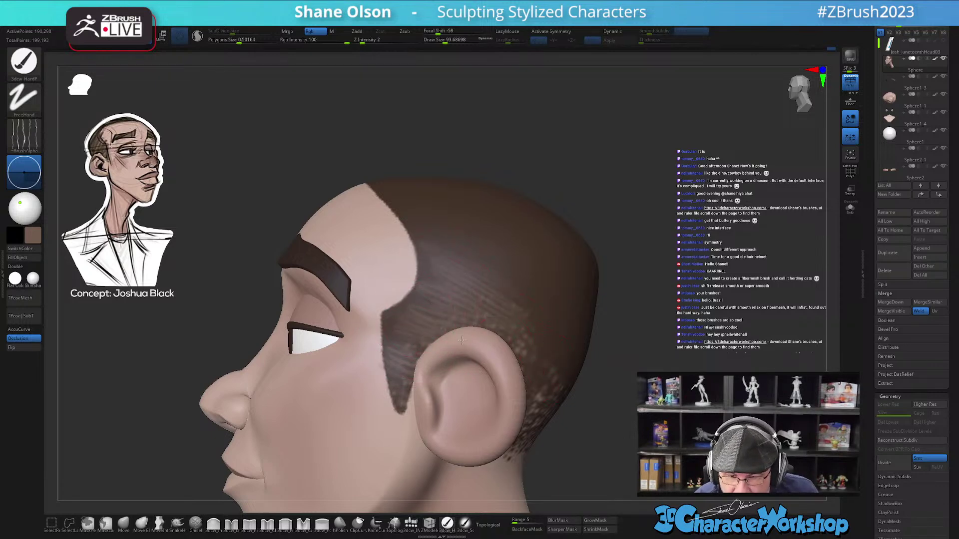
drag(565, 415, 441, 348)
drag(599, 392, 478, 363)
drag(538, 271, 439, 312)
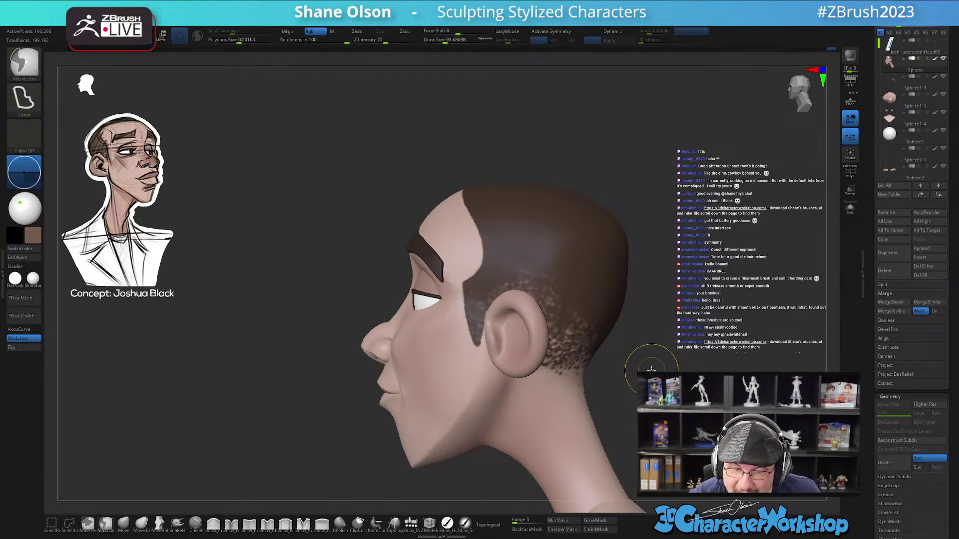
- Activate symmetry, shrink the brush to about 74 and paint fine brown streaks through the sideburn and the hair above the ear
drag(594, 372, 687, 370)
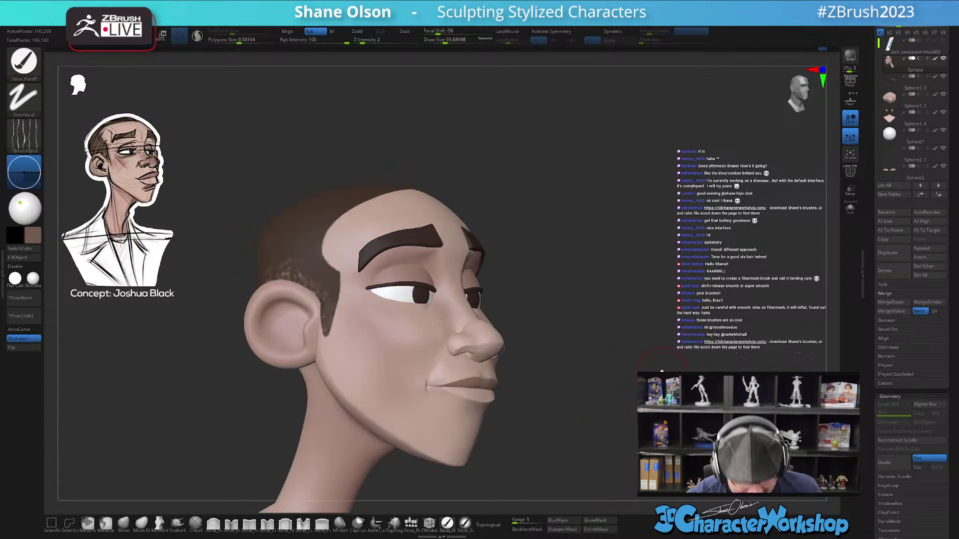
key(x)
drag(596, 399, 589, 392)
right_drag(456, 367, 545, 330)
ctrl+right_drag(478, 306, 473, 358)
key(bracketleft)
key(bracketleft)
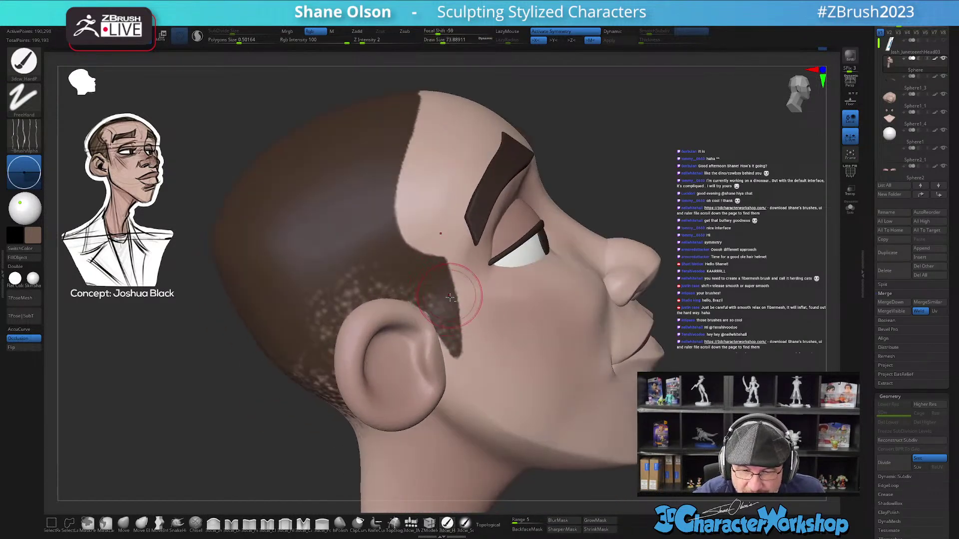
alt+right_drag(450, 295, 470, 337)
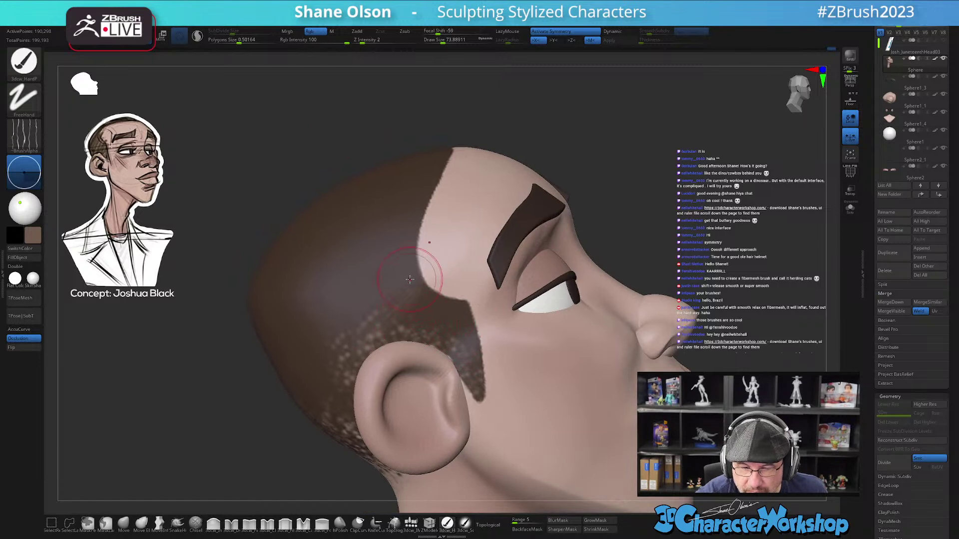
mouse_move(434, 301)
mouse_down()
mouse_move(440, 295)
mouse_move(477, 349)
mouse_move(465, 393)
mouse_up()
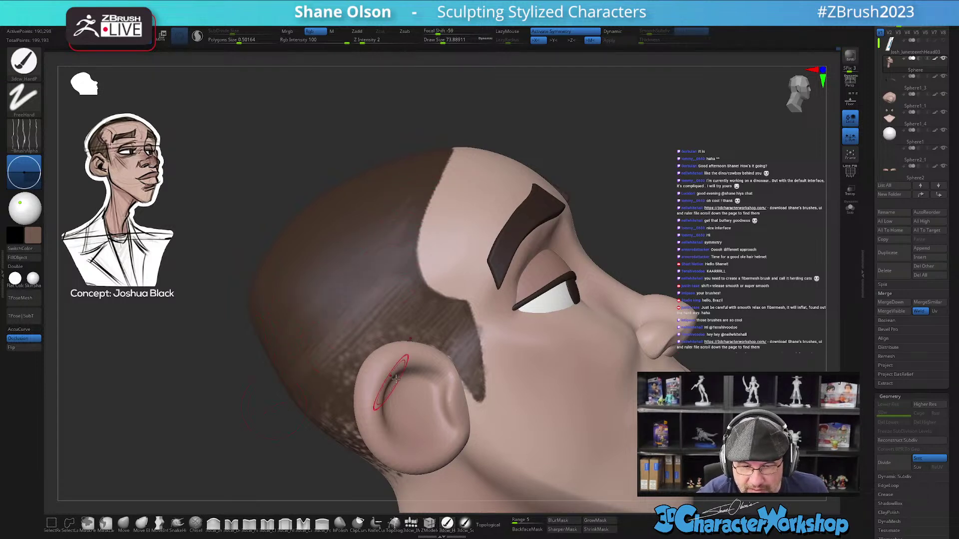
drag(380, 388, 419, 331)
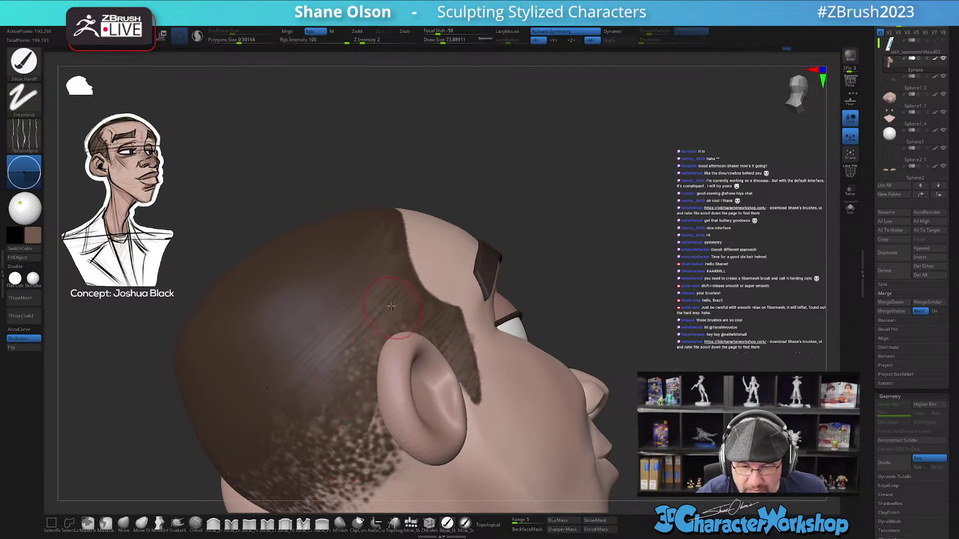
- Undo the last two strokes and paint short brown hairs along the sideburn's front edge down to its tip
right_drag(395, 314, 377, 297)
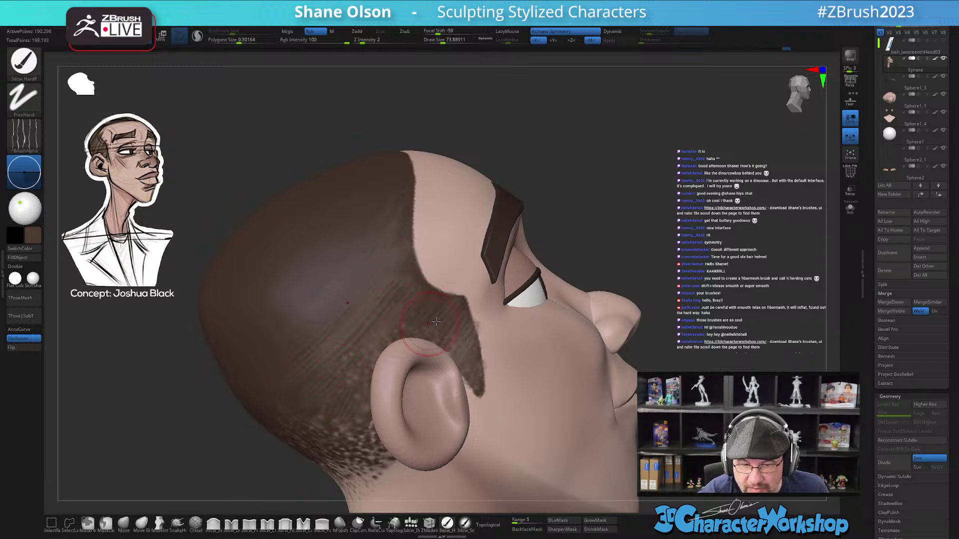
right_drag(469, 319, 452, 310)
drag(421, 324, 473, 293)
key(ctrl+z)
key(ctrl+z)
mouse_move(462, 353)
mouse_down()
mouse_move(477, 330)
mouse_move(469, 315)
mouse_move(450, 337)
mouse_move(466, 327)
mouse_up()
drag(443, 356, 471, 305)
mouse_move(477, 353)
mouse_down()
mouse_move(467, 371)
mouse_move(477, 355)
mouse_up()
mouse_move(465, 385)
mouse_down()
mouse_move(478, 374)
mouse_move(480, 384)
mouse_up()
- Check the sideburn from a distance and add more brown streaks just in front of the ear
mouse_move(548, 392)
right_down()
mouse_move(560, 380)
mouse_move(479, 374)
right_up()
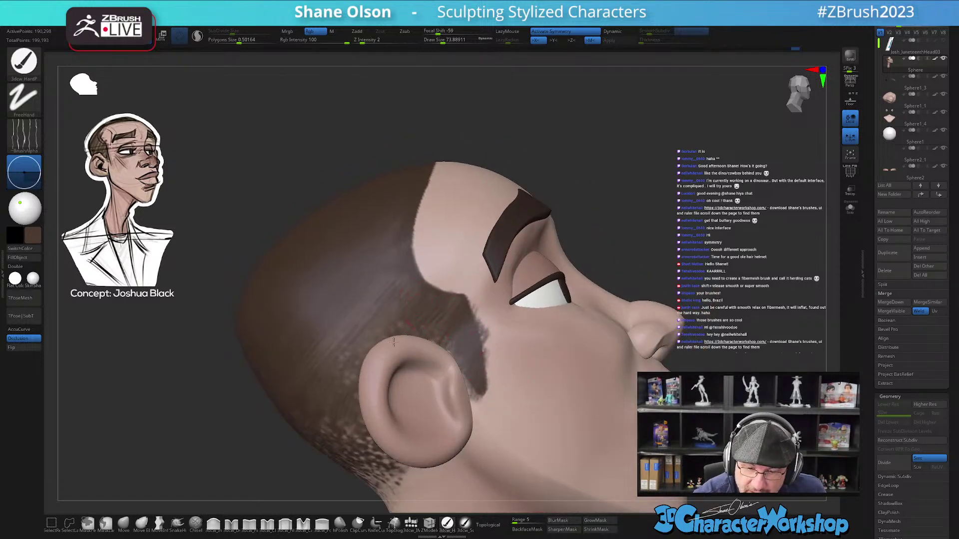
mouse_move(513, 435)
ctrl+right_down()
mouse_move(580, 435)
mouse_move(554, 456)
mouse_move(577, 453)
ctrl+right_up()
key(ctrl)
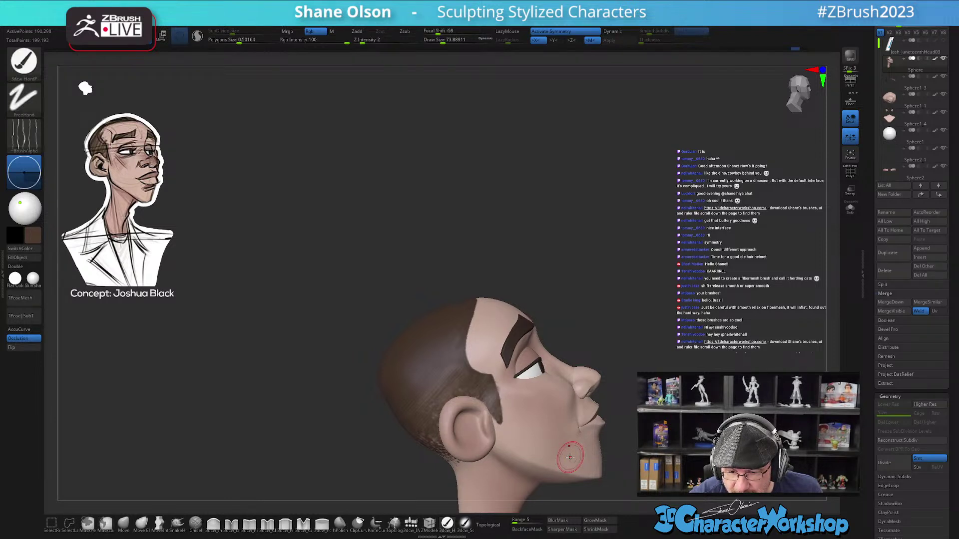
ctrl+right_drag(536, 423, 490, 394)
mouse_move(452, 385)
mouse_down()
mouse_move(457, 368)
mouse_move(438, 367)
mouse_up()
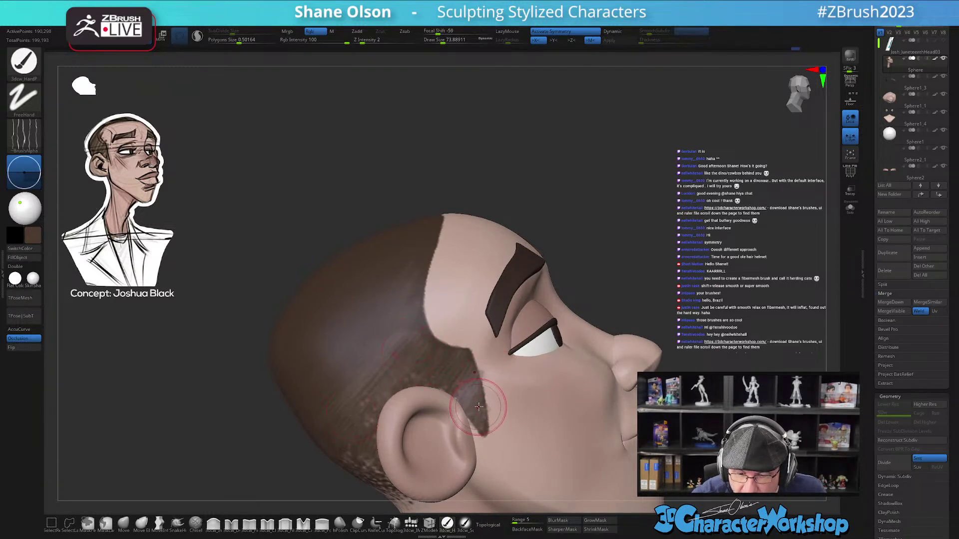
- Sample the skin colour, reduce the brush to about 39 and break up the sideburn's front edge with light streaks
right_drag(512, 376, 550, 443)
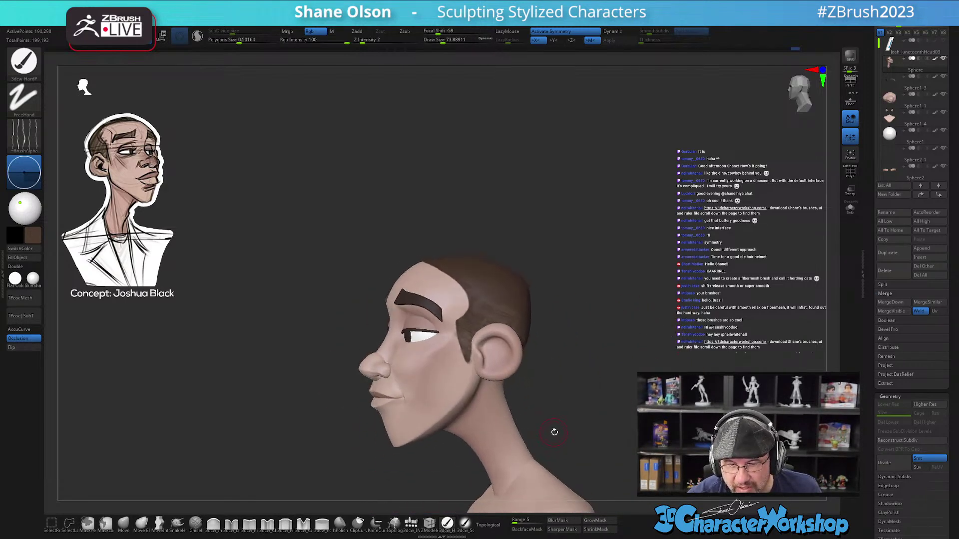
ctrl+right_drag(530, 373, 526, 404)
mouse_move(493, 315)
right_down()
mouse_move(489, 334)
mouse_move(497, 330)
right_up()
alt+right_drag(495, 252, 493, 270)
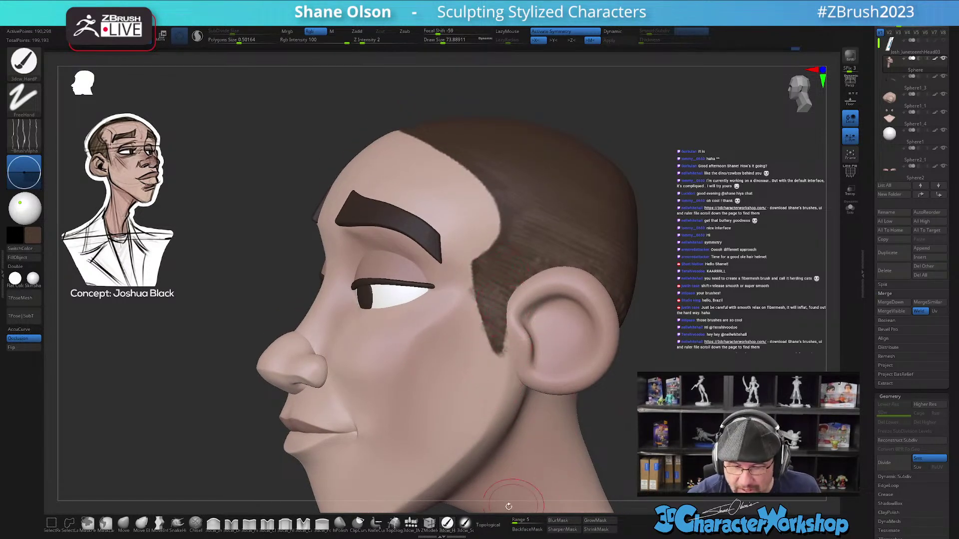
ctrl+right_drag(487, 369, 477, 366)
key(c)
key(s)
mouse_move(477, 334)
mouse_down()
mouse_move(457, 259)
mouse_move(474, 252)
mouse_move(479, 313)
mouse_up()
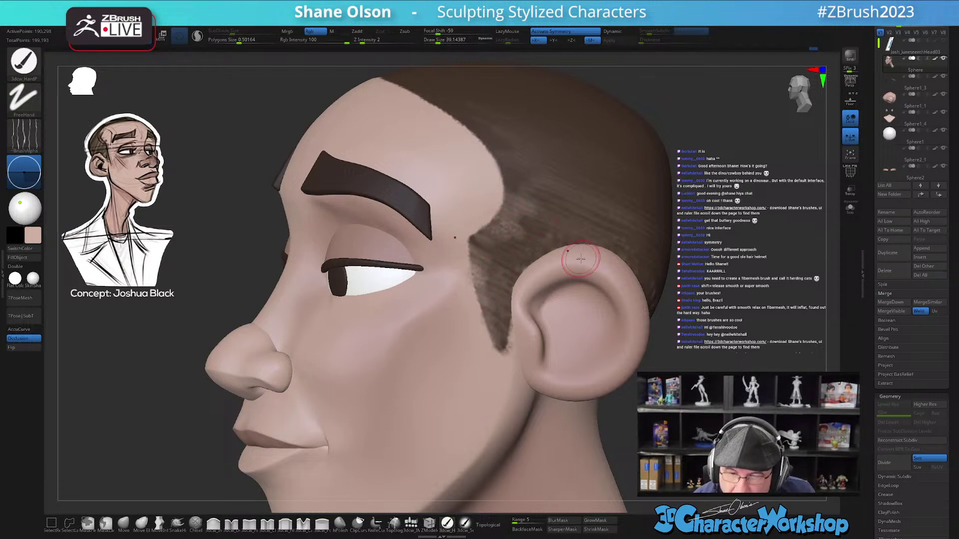
- Enlarge the brush to about 120, undo the first pass and streak skin colour into the temple hairline again
key(s)
drag(528, 240, 538, 241)
drag(490, 212, 515, 222)
mouse_move(636, 239)
right_down()
mouse_move(615, 250)
mouse_move(590, 338)
right_up()
key(ctrl+z)
drag(435, 276, 458, 287)
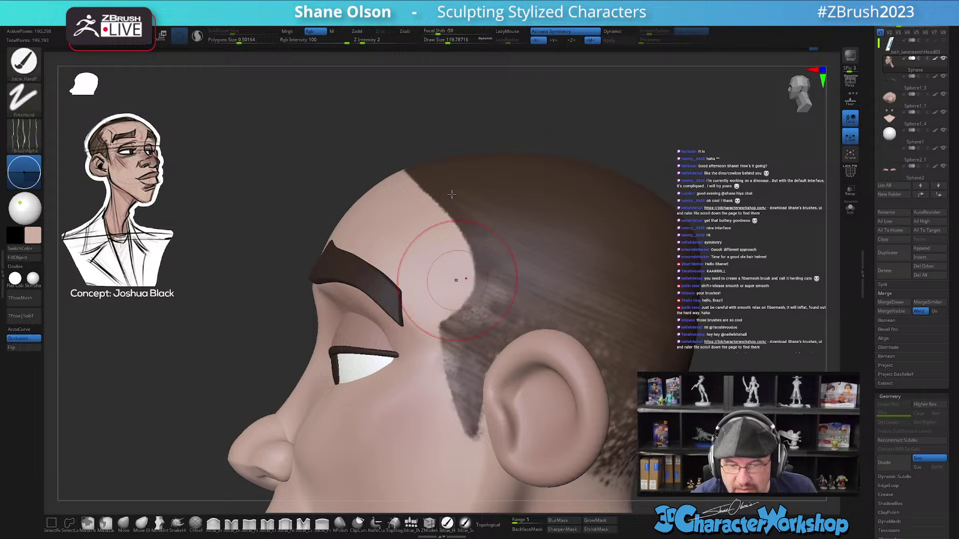
- Set the RGB intensity to 40 and soften the temple hairline and the sideburn's front edge with skin-coloured streaks
drag(347, 40, 322, 41)
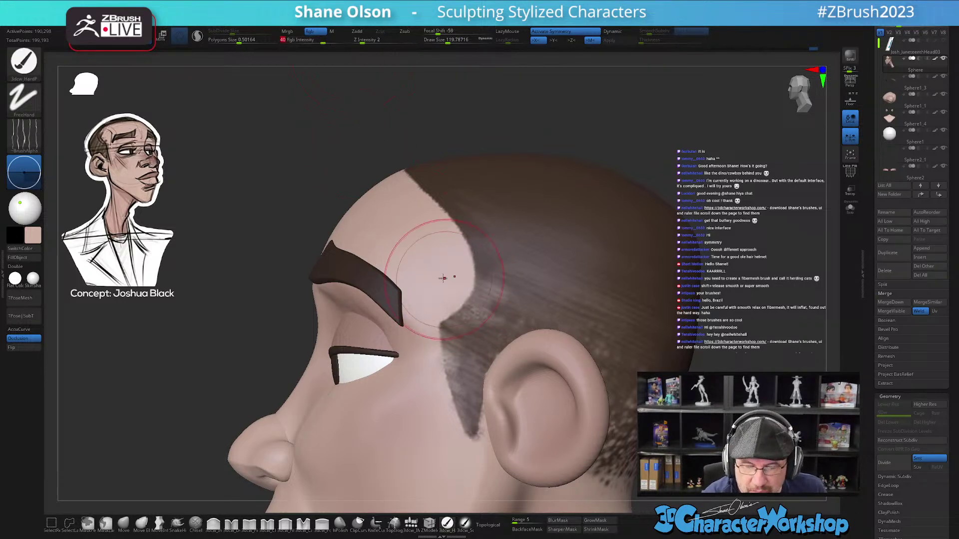
mouse_move(437, 287)
mouse_down()
mouse_move(445, 306)
mouse_move(439, 326)
mouse_move(432, 322)
mouse_up()
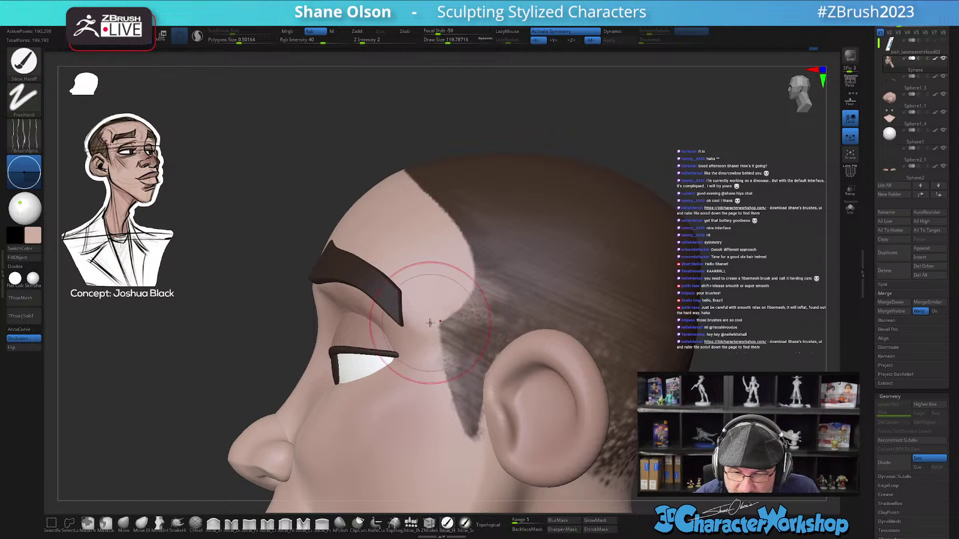
drag(444, 242, 461, 263)
ctrl+right_drag(561, 299, 571, 342)
right_drag(572, 375, 569, 377)
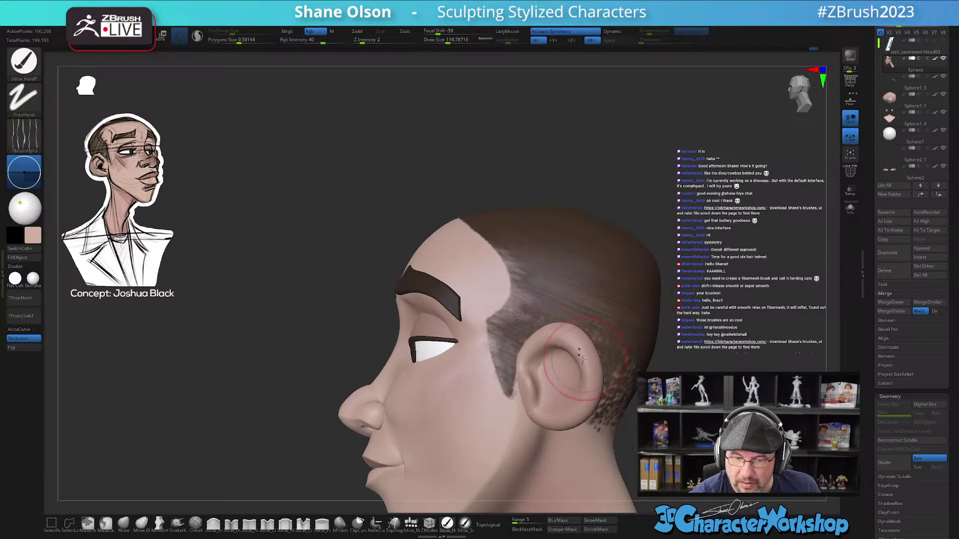
drag(467, 363, 474, 383)
- Select the shoulder mesh with the Move brush and check the whole bust from the side and front
mouse_move(567, 385)
right_down()
mouse_move(456, 400)
mouse_move(584, 439)
mouse_move(567, 431)
right_up()
mouse_move(511, 383)
alt+right_down()
mouse_move(499, 433)
mouse_move(599, 435)
alt+right_up()
mouse_move(489, 419)
right_down()
mouse_move(552, 454)
mouse_move(548, 385)
mouse_move(568, 381)
mouse_move(552, 306)
mouse_move(550, 328)
right_up()
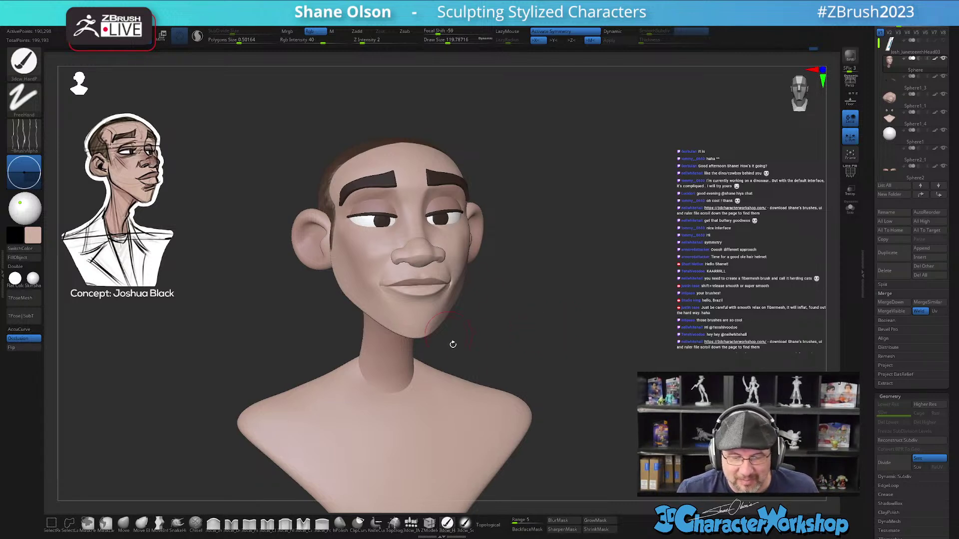
ctrl+right_drag(564, 343, 539, 343)
alt+click(435, 403)
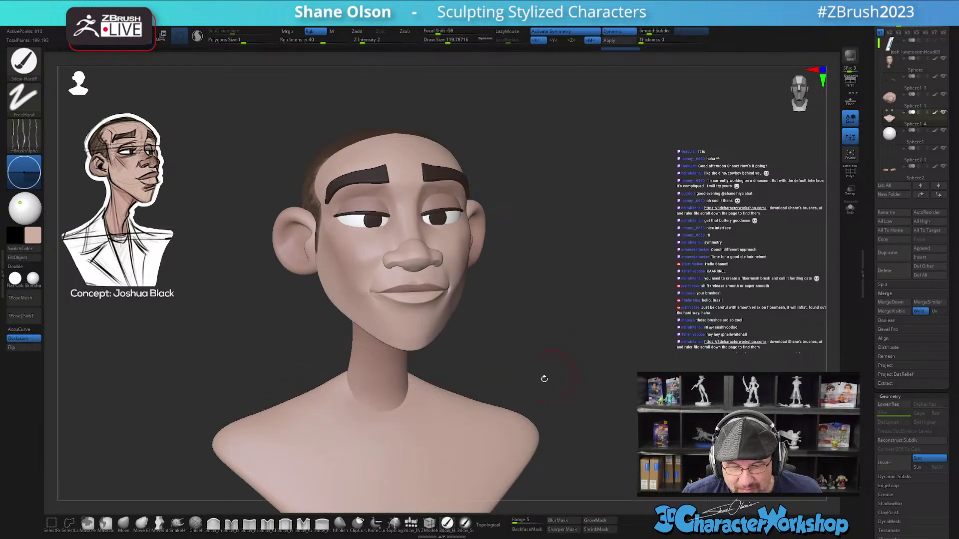
click(128, 523)
mouse_move(462, 402)
right_down()
mouse_move(533, 370)
mouse_move(416, 384)
right_up()
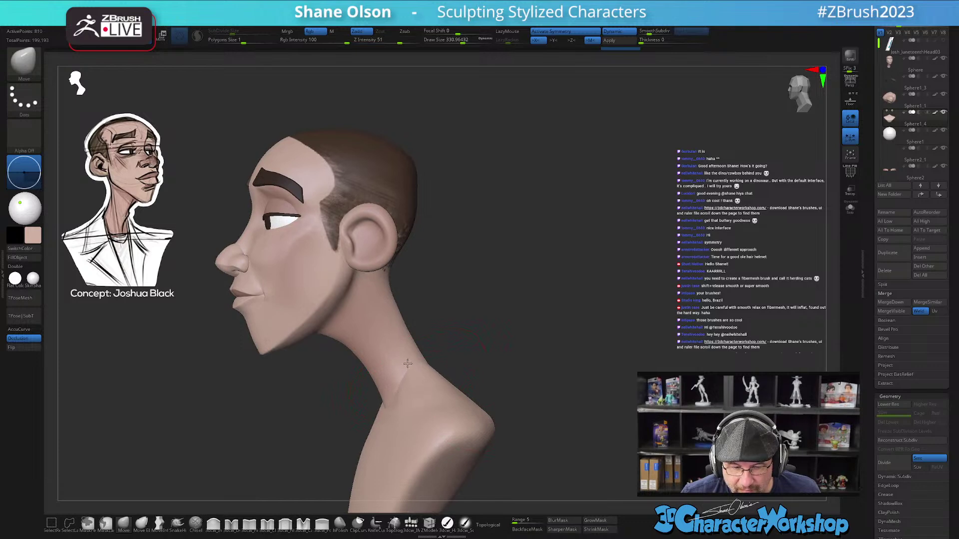
mouse_move(542, 349)
right_down()
mouse_move(456, 381)
mouse_move(445, 371)
mouse_move(589, 317)
mouse_move(598, 343)
mouse_move(517, 438)
right_up()
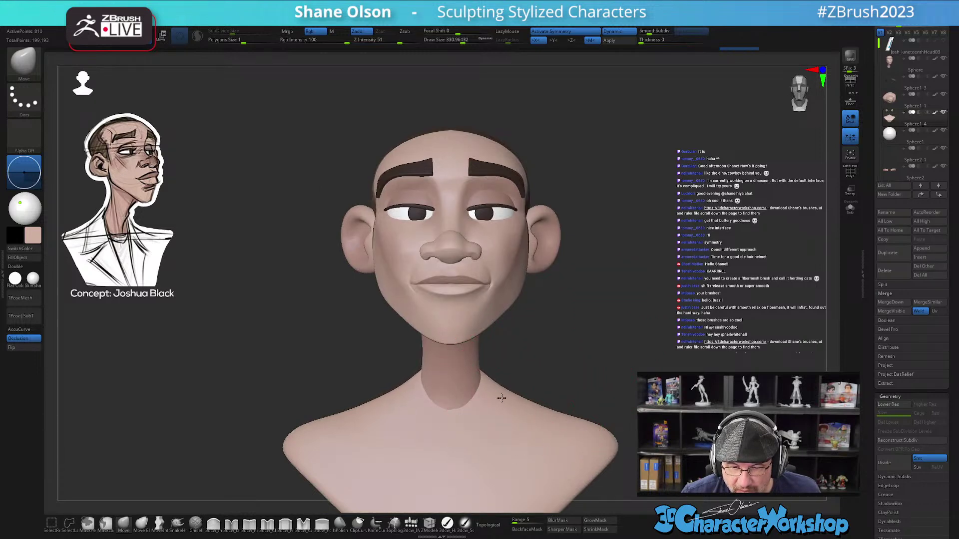
ctrl+right_drag(607, 384, 602, 304)
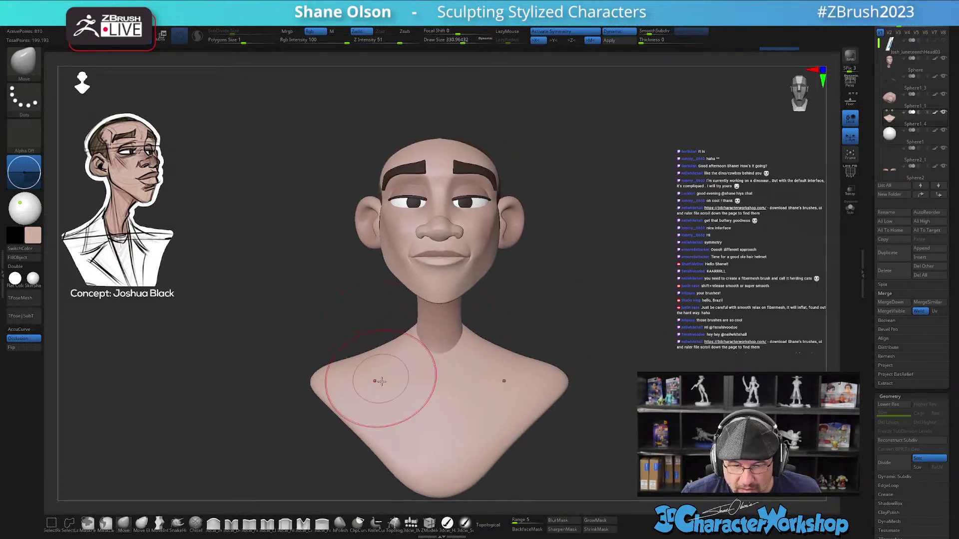
- Turn on the perspective view and compare the face with the concept from both sides
mouse_move(493, 387)
right_down()
mouse_move(599, 321)
mouse_move(625, 351)
mouse_move(580, 355)
mouse_move(605, 355)
mouse_move(620, 297)
mouse_move(627, 310)
mouse_move(618, 299)
right_up()
key(space)
alt+right_drag(583, 260, 598, 373)
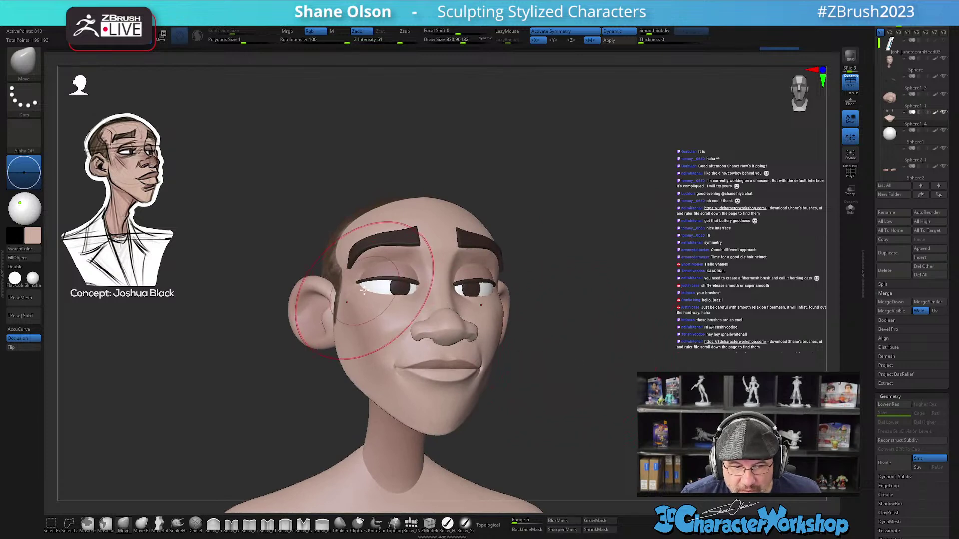
right_drag(632, 318, 537, 308)
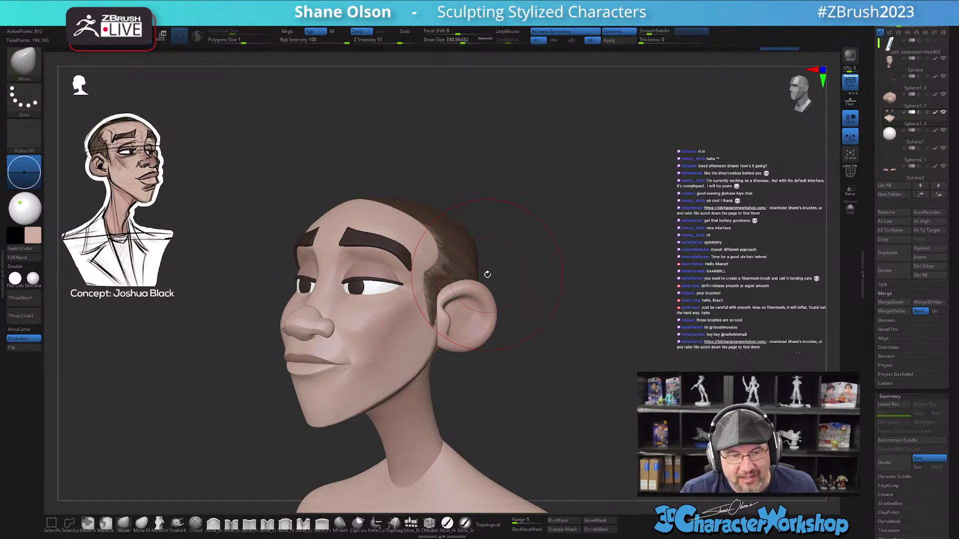
right_drag(387, 285, 415, 300)
alt+right_drag(414, 299, 435, 377)
- Reduce the Move brush to about 182, select the head mesh and inspect its polygons around the eye in PolyFrame
key(s)
drag(442, 364, 433, 364)
mouse_move(432, 364)
right_down()
mouse_move(431, 400)
mouse_move(413, 369)
mouse_move(423, 397)
right_up()
alt+click(424, 386)
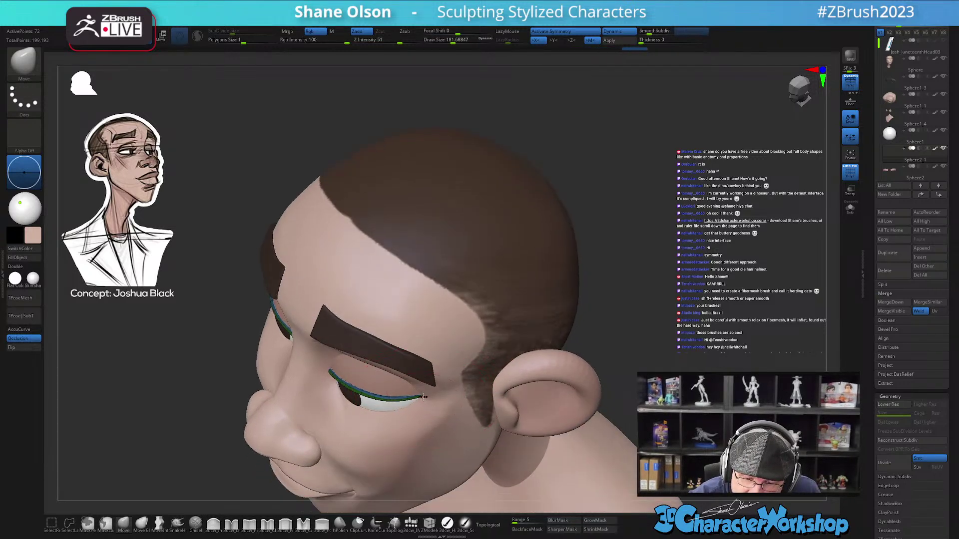
alt+click(443, 426)
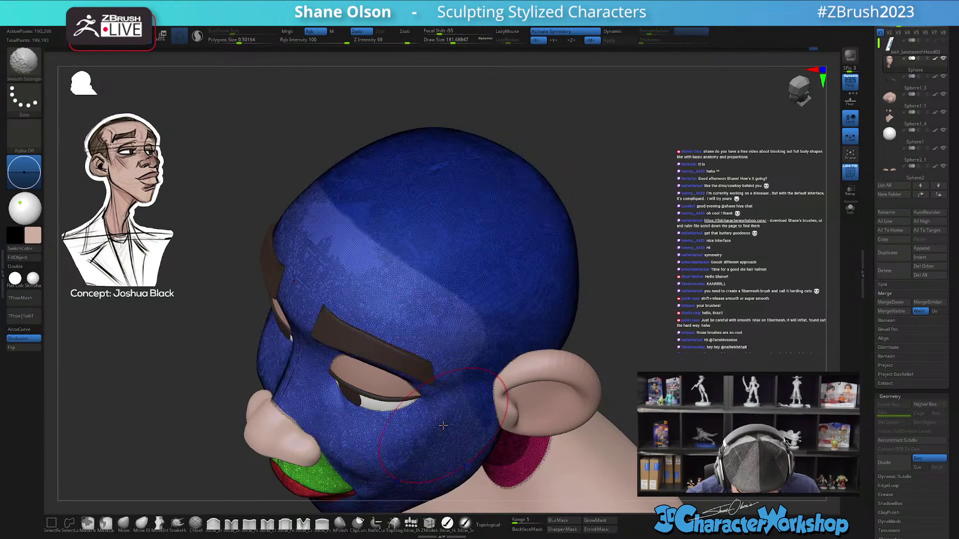
right_drag(444, 426, 423, 386)
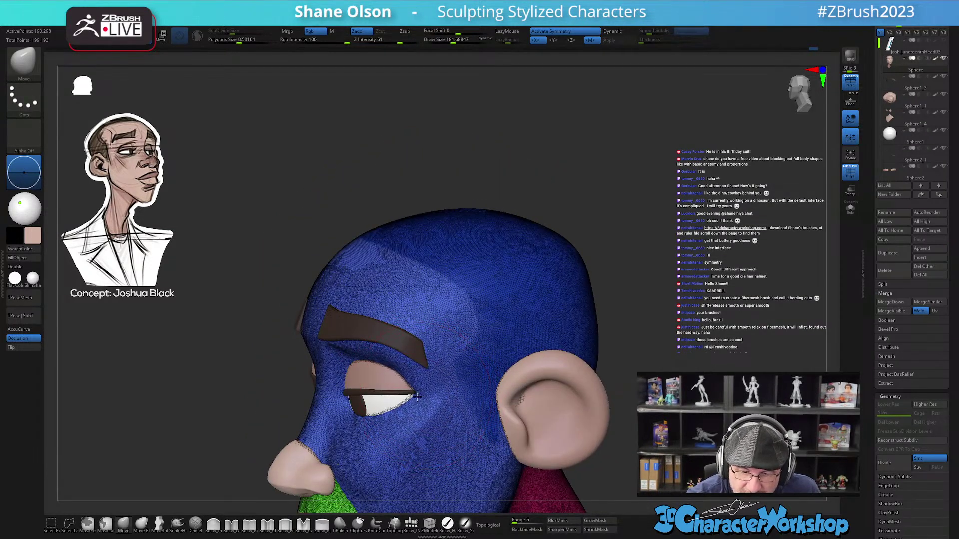
right_drag(438, 387, 427, 341)
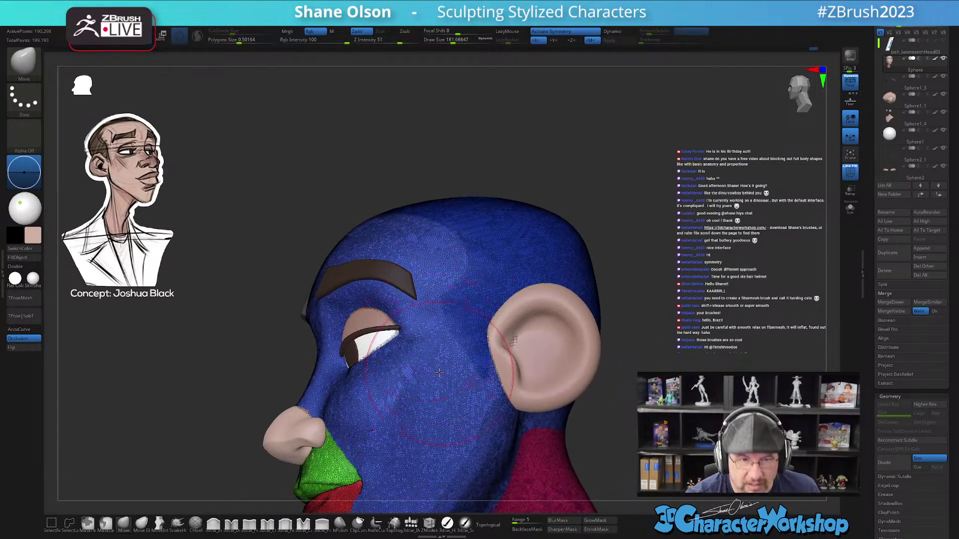
key(shift+f)
- Shrink the Move brush stepwise to about 35 and frame the lower eyelid edge close up
mouse_move(439, 372)
right_down()
mouse_move(433, 392)
mouse_move(423, 332)
right_up()
key(s)
drag(423, 332, 418, 331)
mouse_move(395, 353)
right_down()
mouse_move(405, 340)
mouse_move(397, 349)
right_up()
key(s)
drag(398, 350, 388, 349)
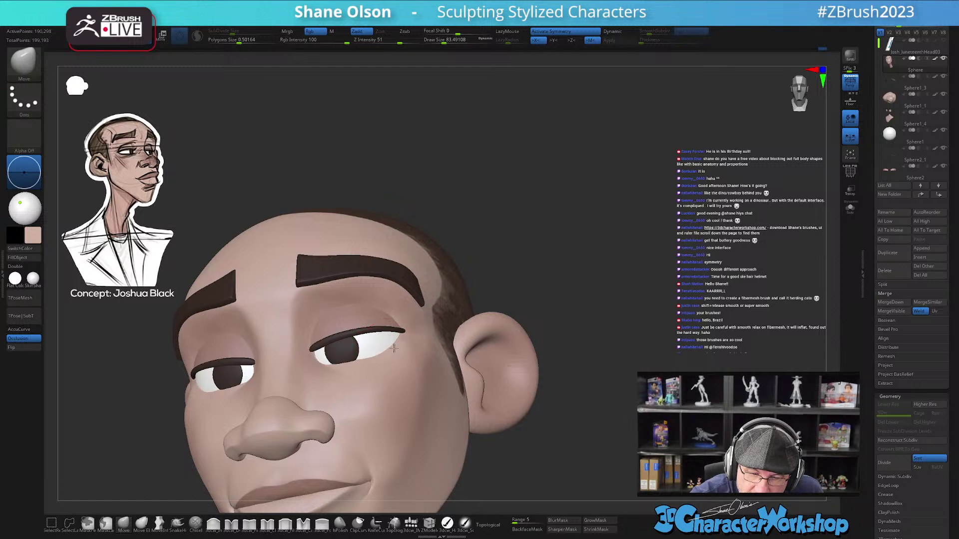
shift+right_drag(399, 346, 415, 350)
mouse_move(417, 392)
ctrl+right_down()
mouse_move(424, 419)
mouse_move(412, 419)
mouse_move(411, 458)
mouse_move(491, 345)
mouse_move(446, 429)
mouse_move(457, 372)
ctrl+right_up()
key(s)
drag(458, 373, 450, 372)
ctrl+right_drag(426, 334, 441, 376)
right_drag(434, 335, 436, 338)
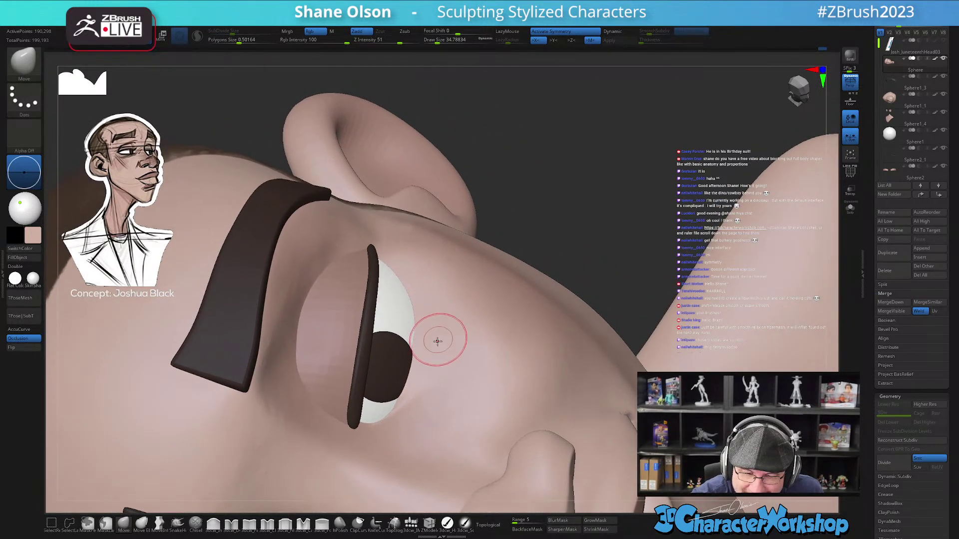
- Choose the Pinch brush, show the PolyFrame and enable Sculptris Pro for the Smooth brush
click(252, 523)
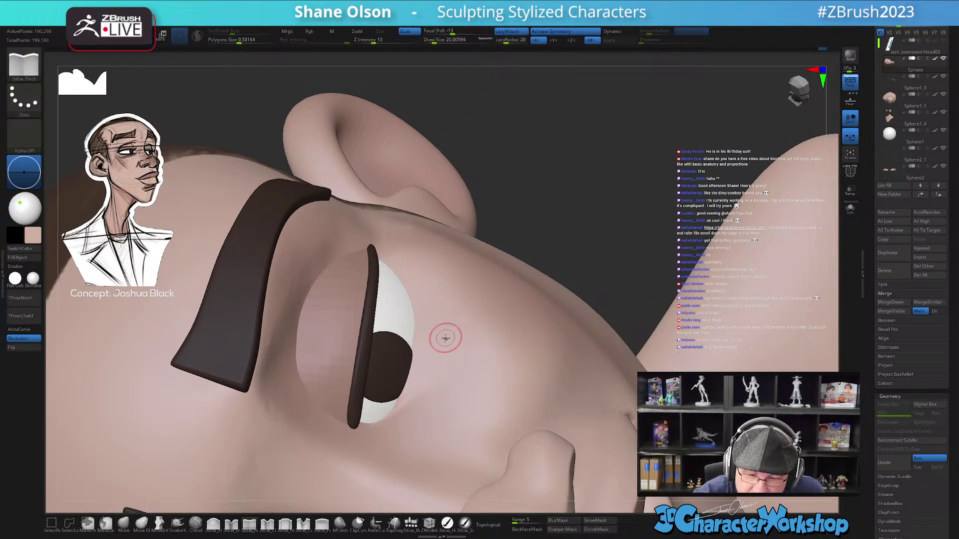
key(shift+f)
key(shift+f)
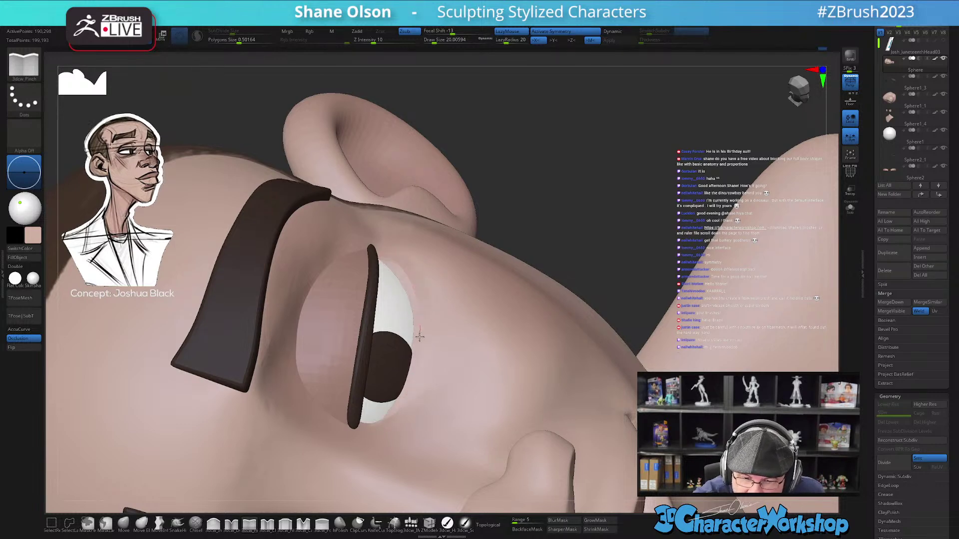
mouse_move(450, 407)
right_down()
mouse_move(453, 397)
mouse_move(453, 448)
mouse_move(447, 393)
mouse_move(458, 315)
mouse_move(464, 337)
right_up()
key(shift+f)
shift+click(198, 37)
- Set the draw size to about 22 and smooth along the lower eyelid's edge to add finer polygons
key(s)
drag(448, 328, 452, 328)
shift+drag(440, 282, 443, 306)
shift+drag(437, 356, 401, 418)
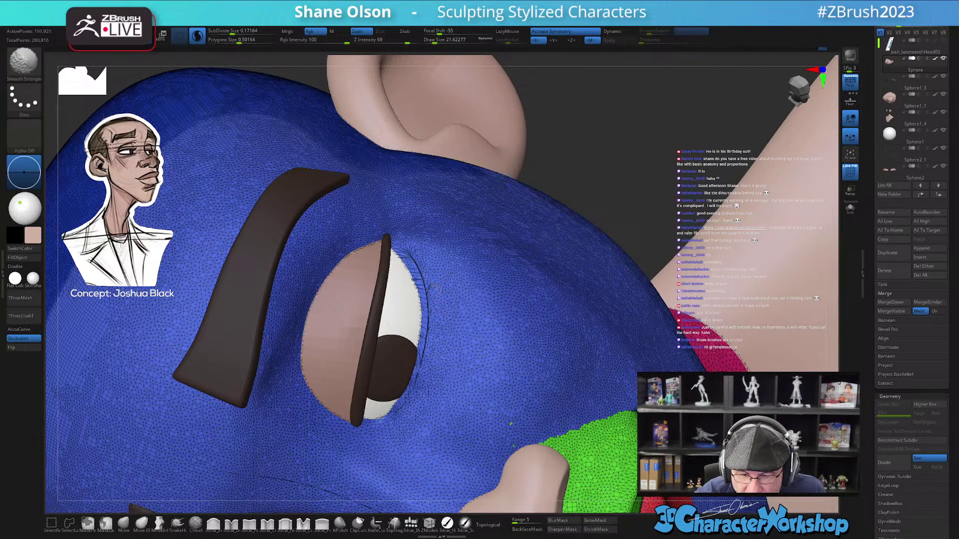
shift+drag(420, 288, 415, 395)
- Set the SubDivide Size to 0.06239, smooth the lower eyelid's edge at that density and hide the PolyFrame
drag(232, 31, 222, 31)
mouse_move(422, 288)
shift+mouse_down()
mouse_move(423, 365)
mouse_move(397, 422)
shift+mouse_up()
mouse_move(413, 265)
shift+mouse_down()
mouse_move(400, 246)
mouse_move(408, 255)
shift+mouse_up()
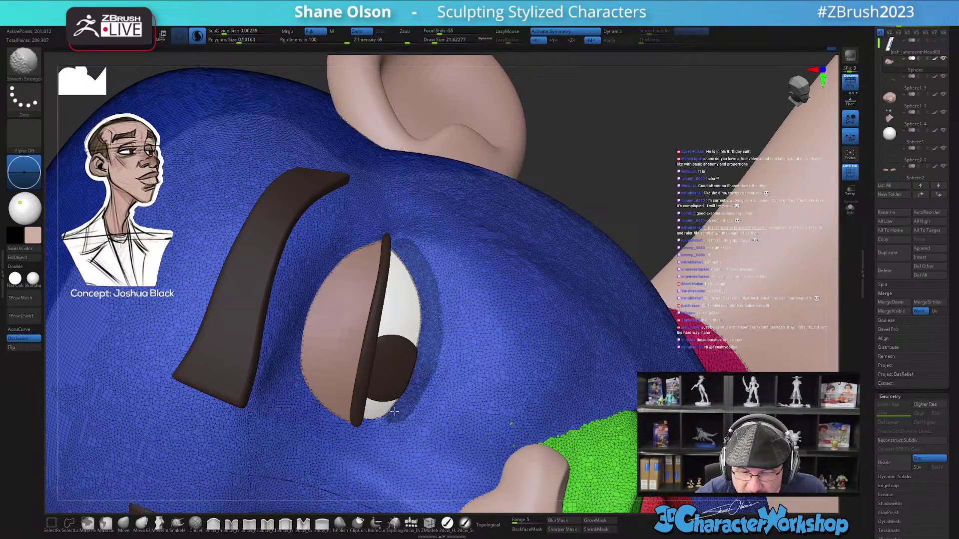
key(shift+f)
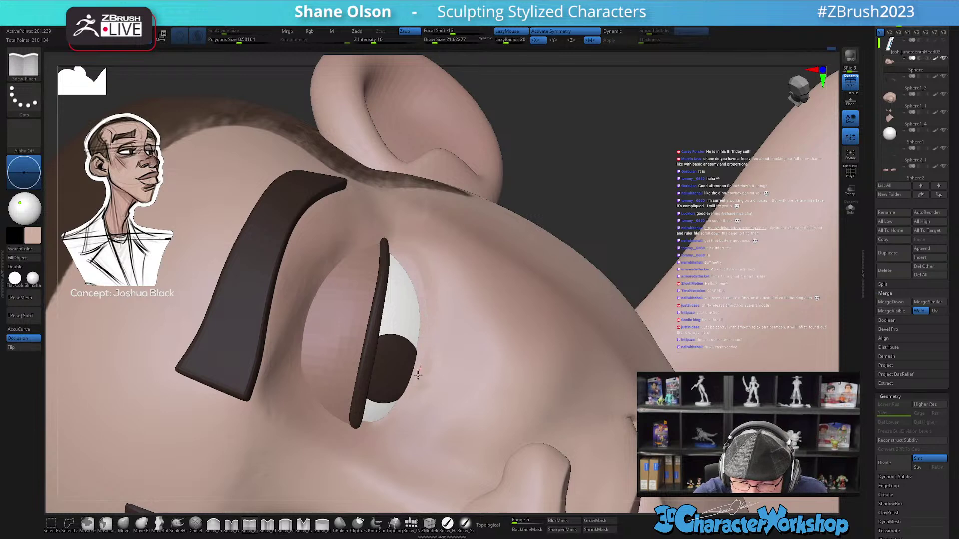
mouse_move(456, 421)
right_down()
mouse_move(456, 402)
mouse_move(441, 411)
right_up()
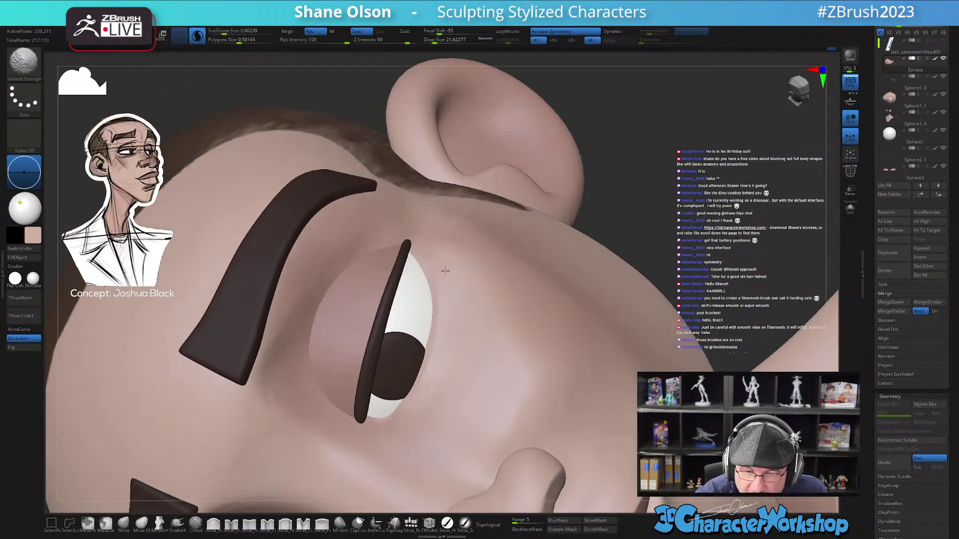
- Switch to the Move brush, set its draw size to about 74 and push the lower eyelid's edge upward under the iris
mouse_move(488, 330)
right_down()
mouse_move(488, 343)
mouse_move(524, 303)
mouse_move(471, 268)
mouse_move(463, 291)
mouse_move(476, 338)
mouse_move(435, 300)
mouse_move(485, 302)
mouse_move(473, 341)
right_up()
click(119, 531)
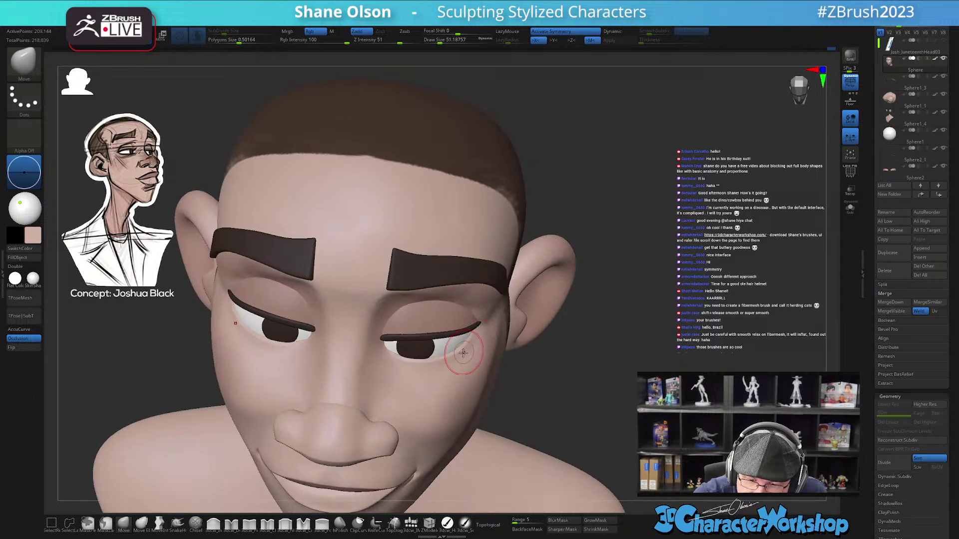
right_drag(458, 403, 506, 349)
ctrl+right_drag(472, 303, 471, 332)
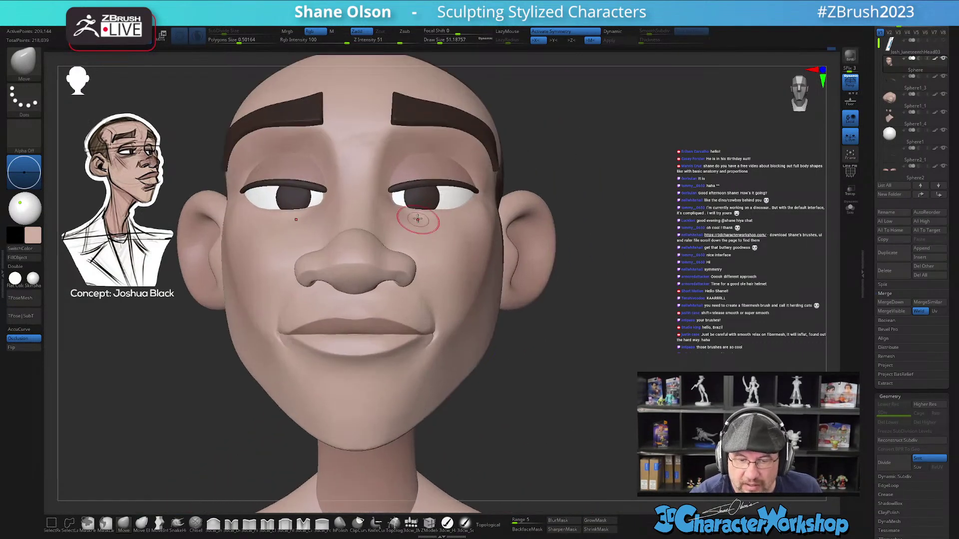
key(bracketright)
drag(420, 218, 419, 209)
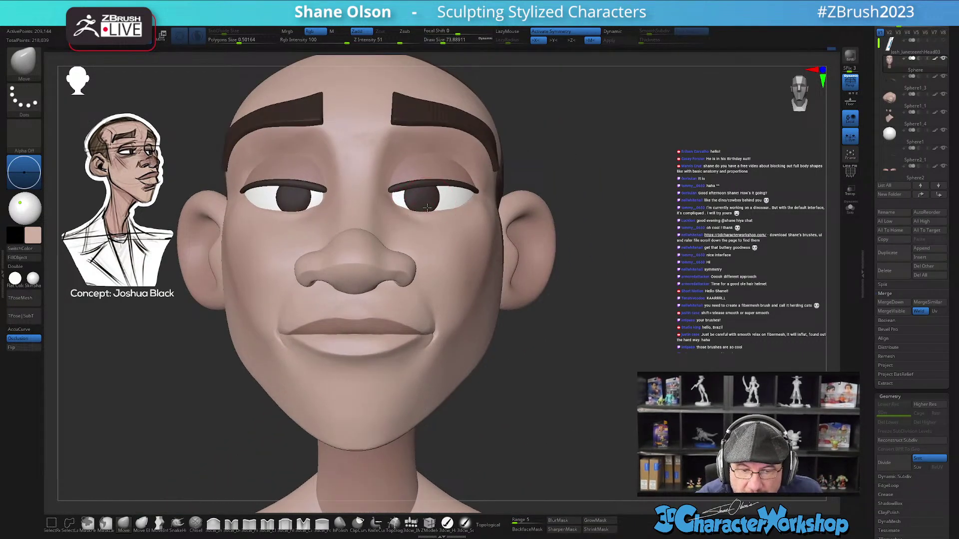
- Reduce the draw size to about 27 and smooth the skin between the eyebrows
right_drag(427, 194, 411, 201)
key(s)
drag(412, 202, 400, 202)
right_drag(427, 214, 438, 284)
right_drag(457, 242, 440, 303)
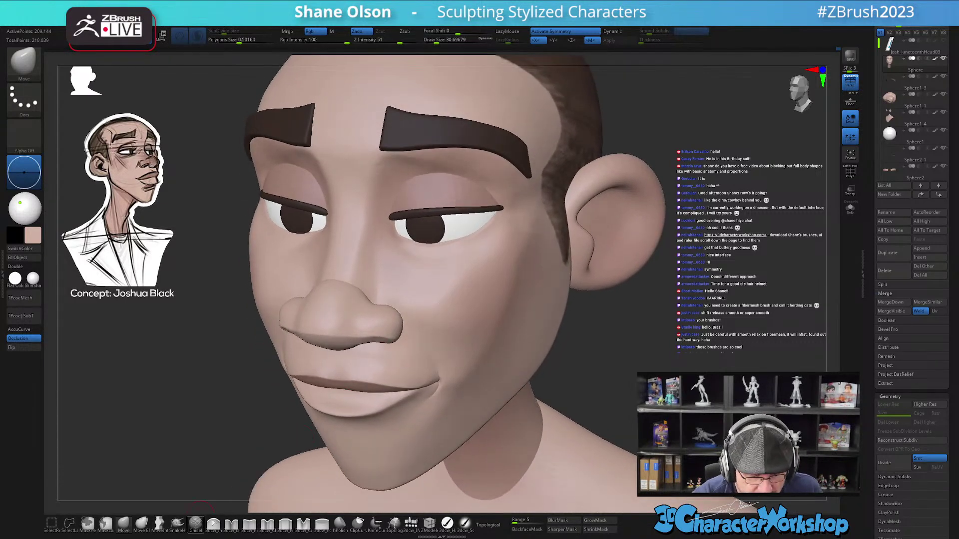
click(231, 523)
right_drag(411, 259, 413, 325)
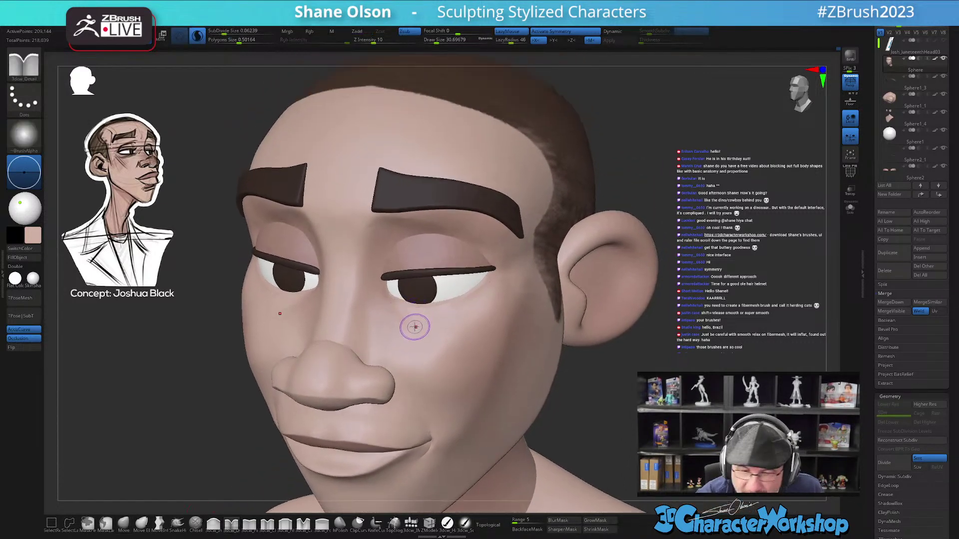
key(])
mouse_move(445, 342)
shift+right_down()
mouse_move(464, 344)
mouse_move(460, 366)
shift+right_up()
shift+drag(360, 247, 351, 260)
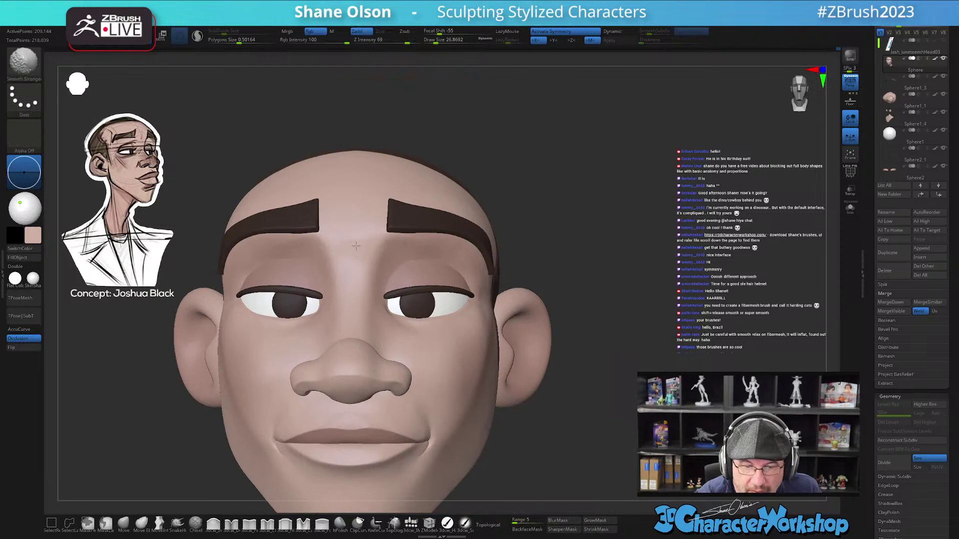
- Frame the whole bust, choose the Move brush and enlarge its draw size to 112
key(f)
mouse_move(453, 327)
right_down()
mouse_move(481, 321)
mouse_move(552, 405)
mouse_move(542, 381)
mouse_move(514, 381)
mouse_move(538, 388)
mouse_move(535, 357)
mouse_move(536, 373)
right_up()
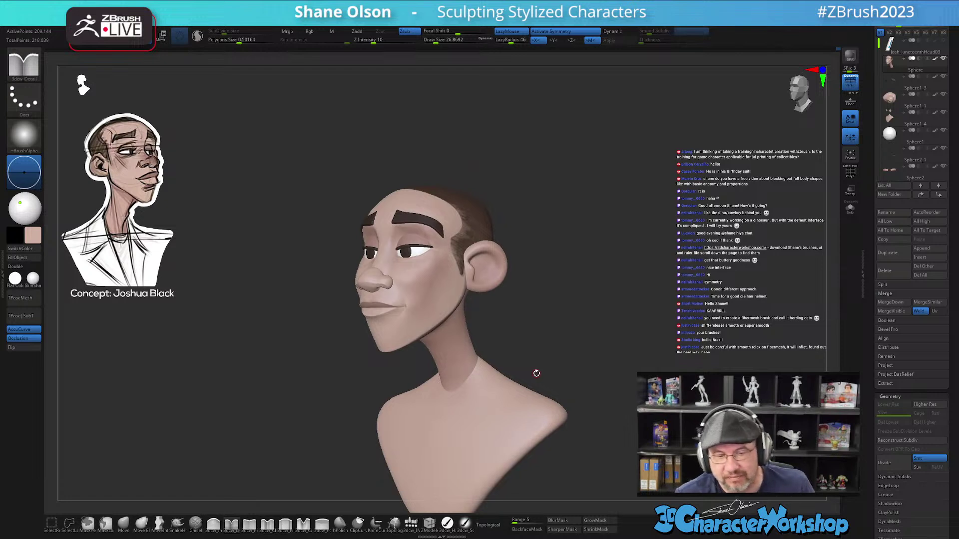
drag(536, 325, 531, 352)
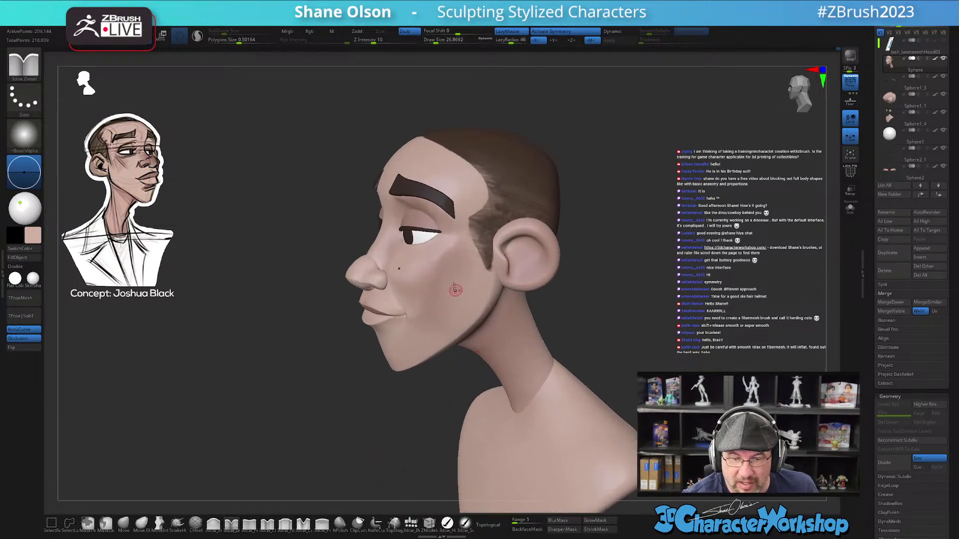
alt+drag(459, 303, 443, 359)
click(123, 523)
key(s)
drag(293, 454, 326, 454)
key(s)
drag(444, 309, 447, 309)
- Set the draw size to about 71 and smooth the cheek below the eye
mouse_move(438, 299)
right_down()
mouse_move(444, 288)
mouse_move(467, 325)
mouse_move(434, 344)
right_up()
key(s)
drag(434, 344, 430, 343)
right_drag(430, 337, 420, 323)
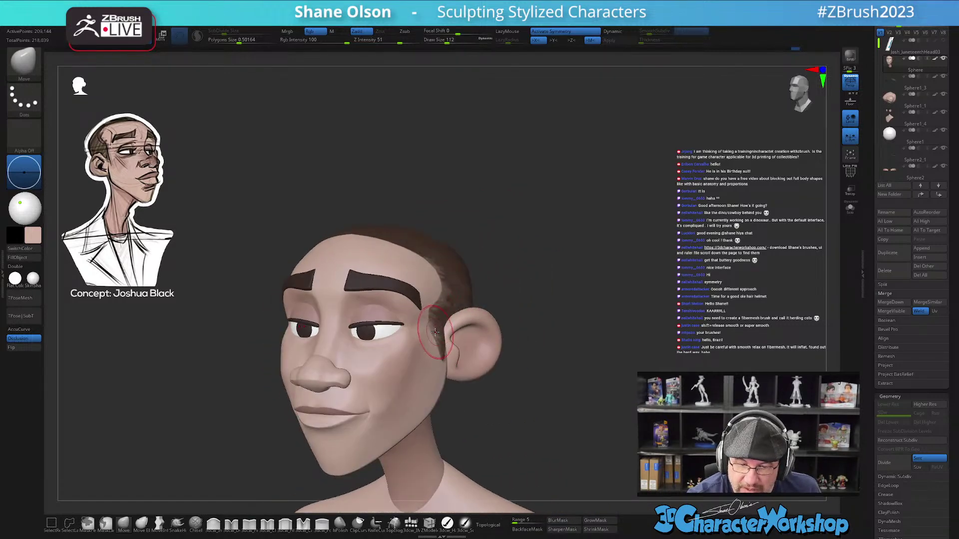
key(shift)
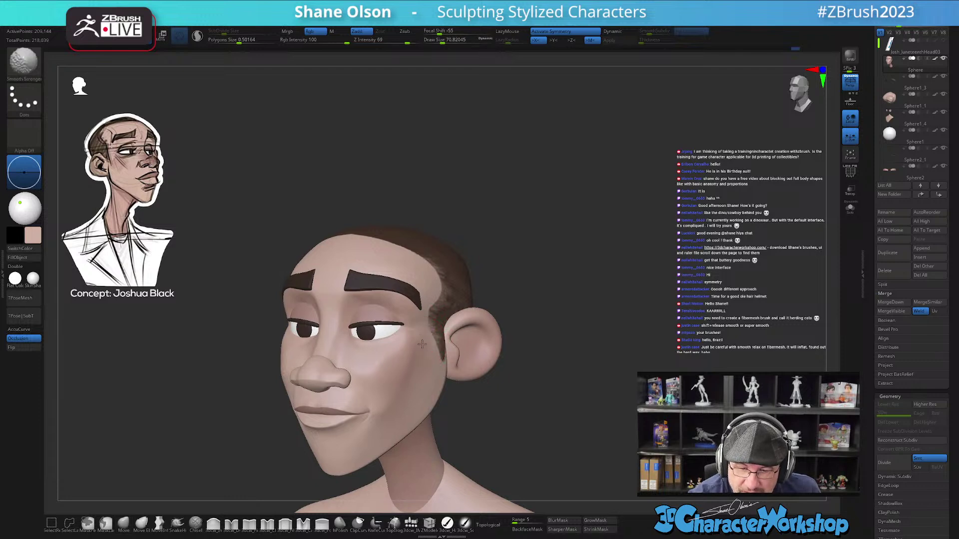
shift+drag(372, 377, 397, 368)
right_drag(387, 363, 381, 378)
shift+drag(378, 380, 395, 372)
mouse_move(407, 364)
right_down()
mouse_move(424, 340)
mouse_move(403, 329)
right_up()
key(shift)
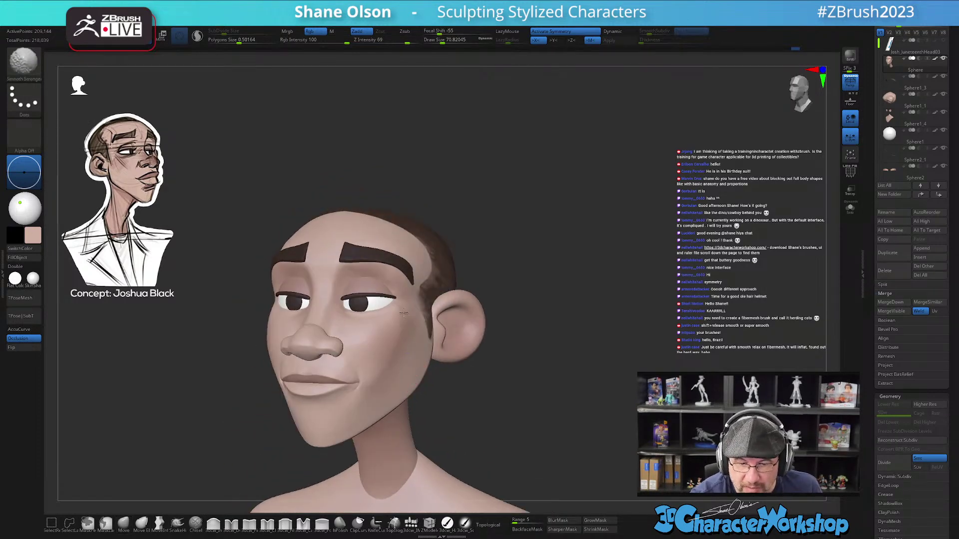
- Enlarge the Move brush to about 192 and nudge the top of the forehead at the hairline to reshape the skull
mouse_move(376, 385)
right_down()
mouse_move(417, 347)
mouse_move(480, 391)
mouse_move(512, 369)
mouse_move(514, 321)
mouse_move(532, 341)
mouse_move(537, 332)
right_up()
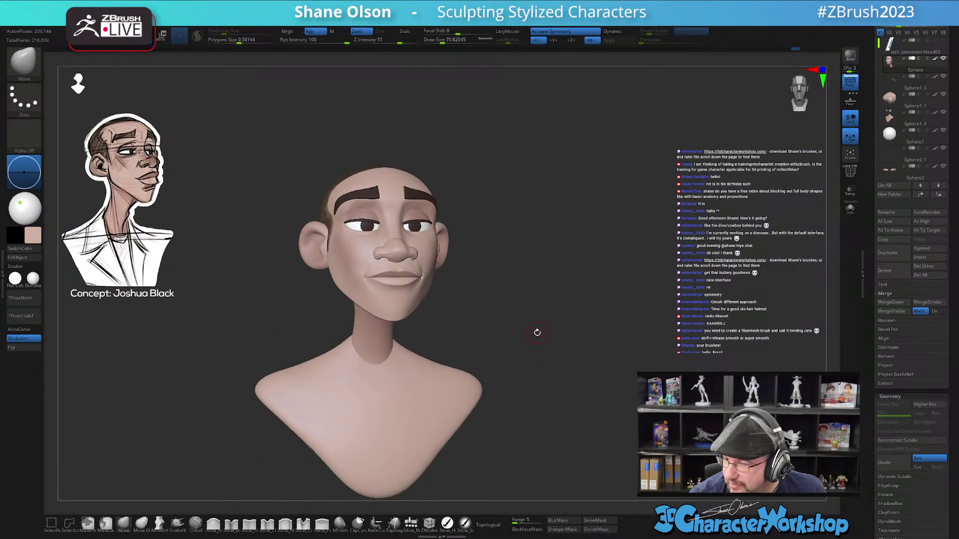
mouse_move(586, 326)
alt+right_down()
mouse_move(586, 317)
mouse_move(577, 337)
alt+right_up()
alt+right_drag(528, 316, 510, 314)
key(s)
drag(510, 313, 515, 313)
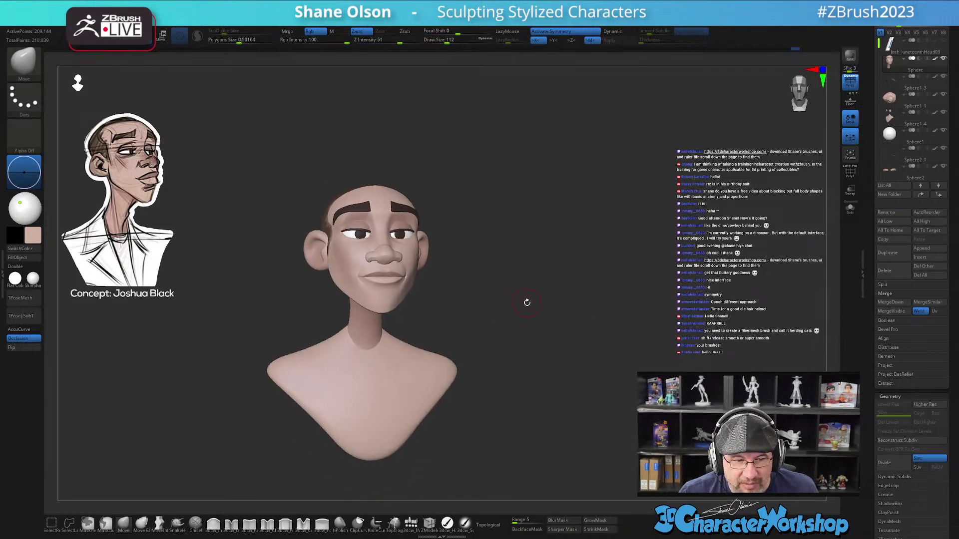
right_drag(525, 302, 540, 306)
right_drag(518, 230, 539, 209)
mouse_move(521, 172)
right_down()
mouse_move(546, 226)
mouse_move(534, 239)
right_up()
key(s)
drag(500, 227, 506, 227)
right_drag(504, 235, 503, 247)
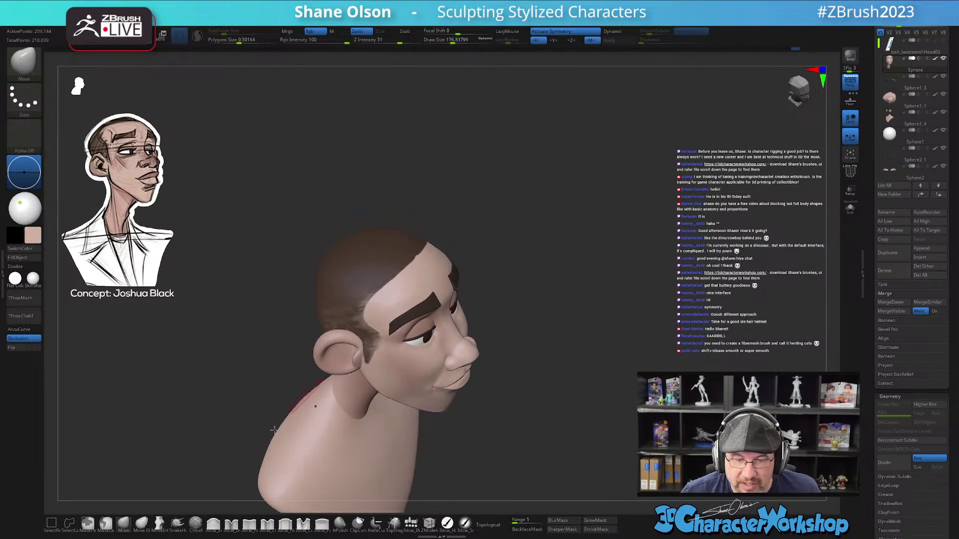
key(bracketright)
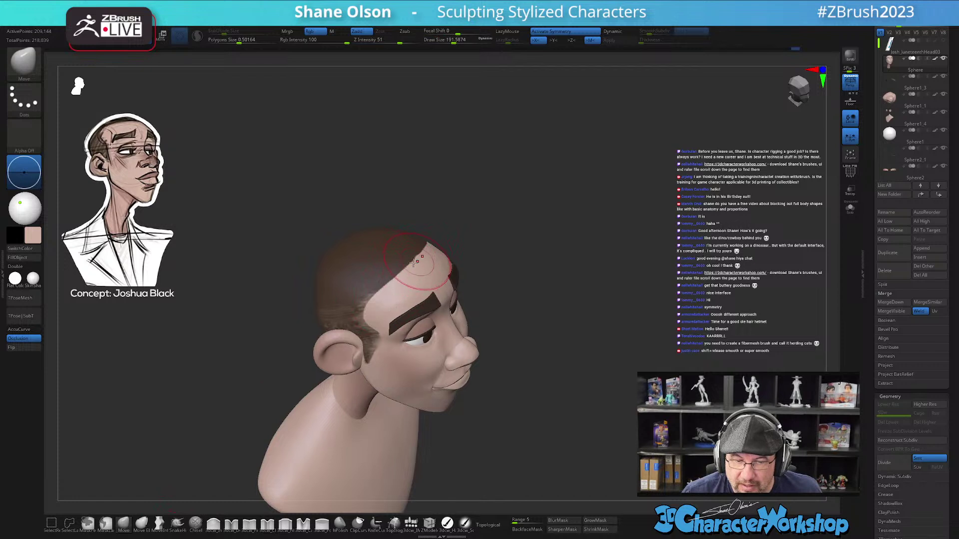
drag(415, 261, 409, 273)
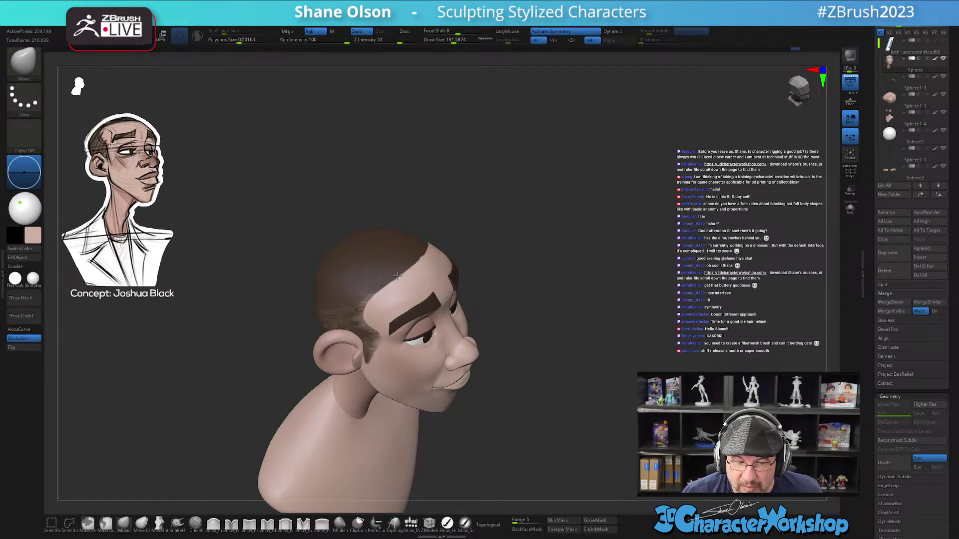
- Set the Move brush's draw size to about 262 with the whole bust in three-quarter view
mouse_move(525, 273)
mouse_down()
mouse_move(614, 252)
mouse_move(625, 325)
mouse_move(625, 278)
mouse_move(597, 265)
mouse_move(615, 267)
mouse_move(605, 259)
mouse_up()
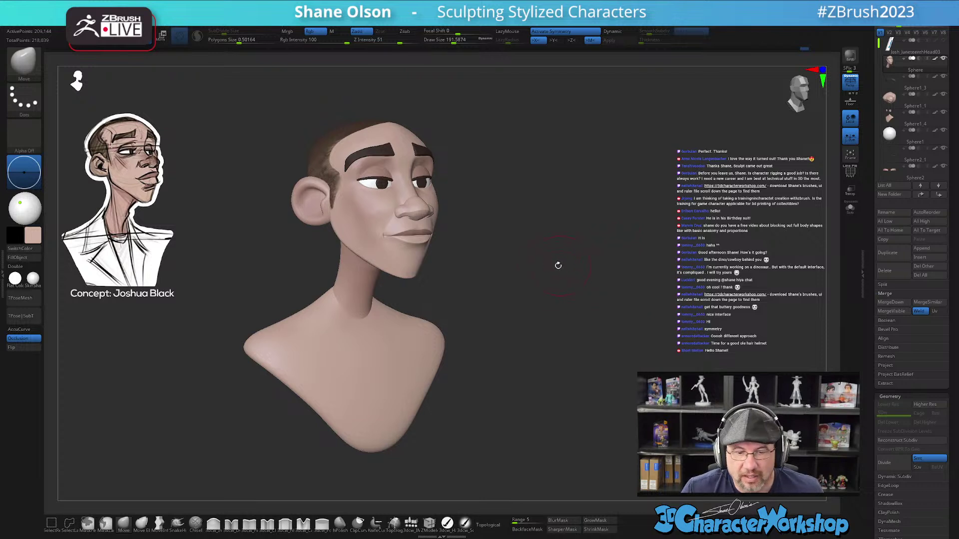
key(s)
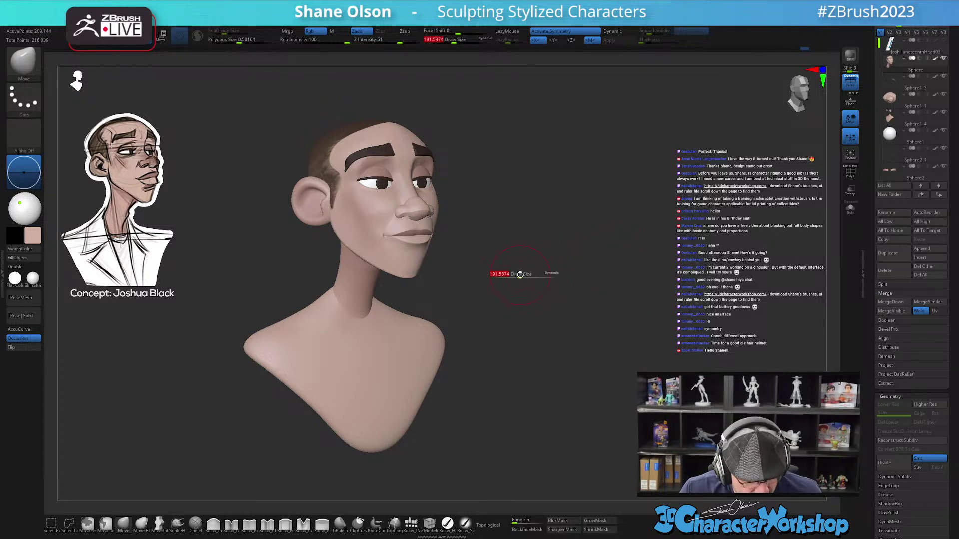
drag(525, 274, 531, 273)
drag(542, 235, 537, 243)
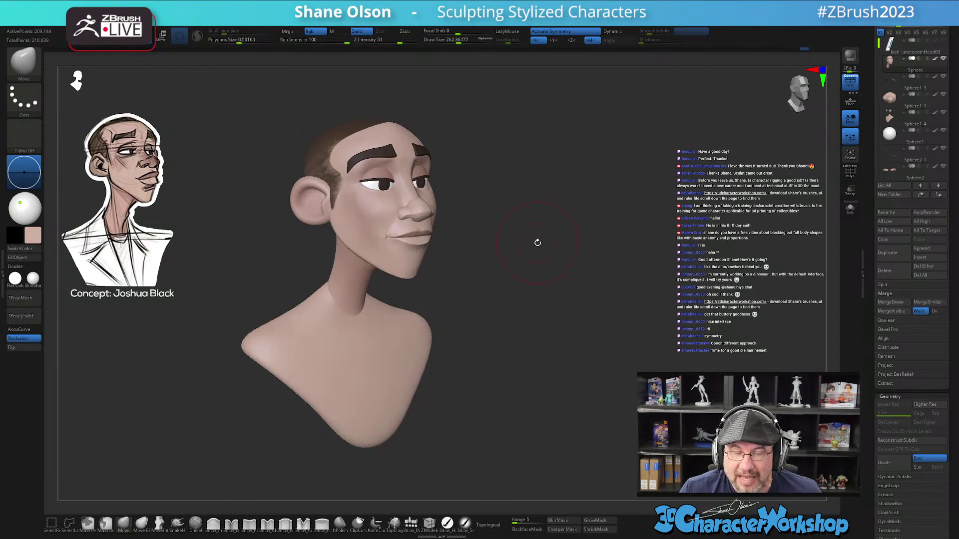